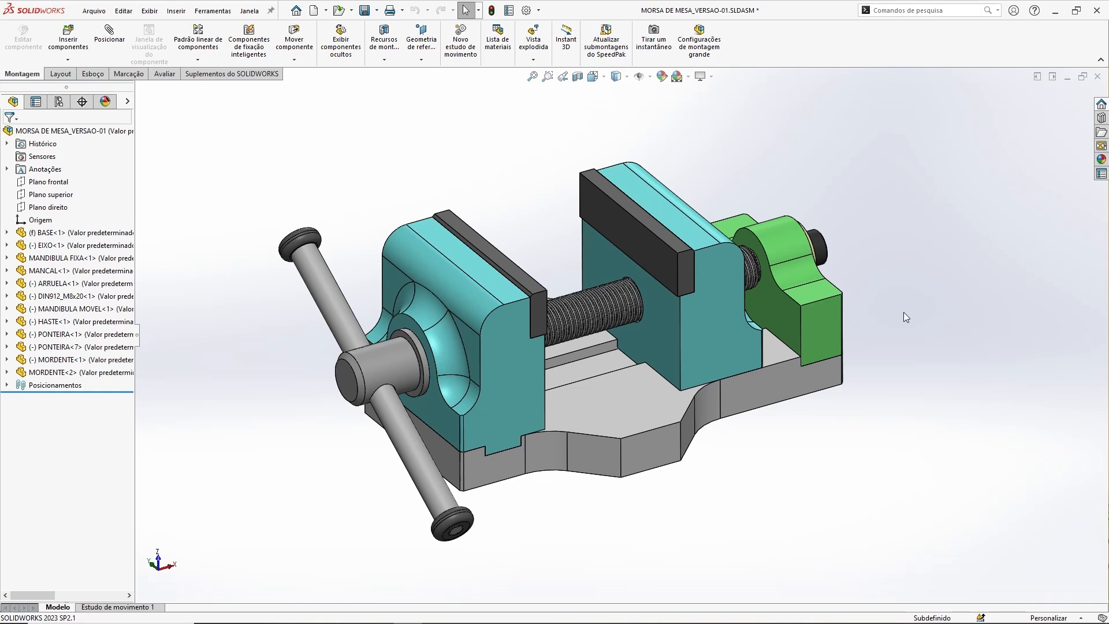
# Step: Rotate the EIXO spindle slightly and slide the MANDIBULA MOVEL jaw a short distance towards the fixed jaw
pyautogui.moveTo(919, 278); pyautogui.dragTo(924, 272, button='middle')
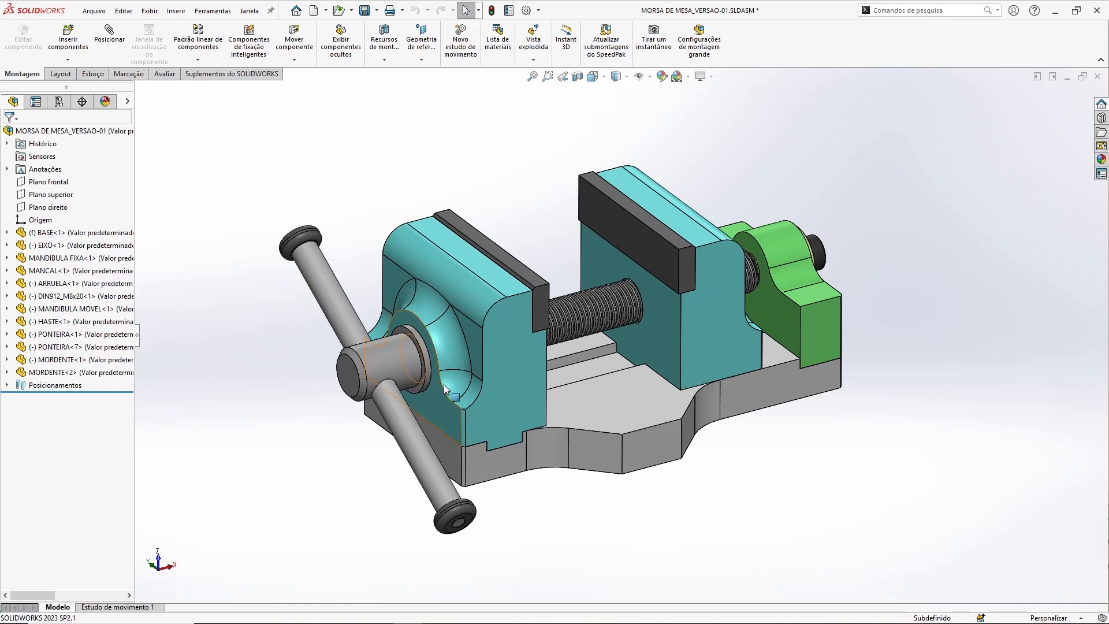
pyautogui.moveTo(400, 347); pyautogui.dragTo(405, 359)
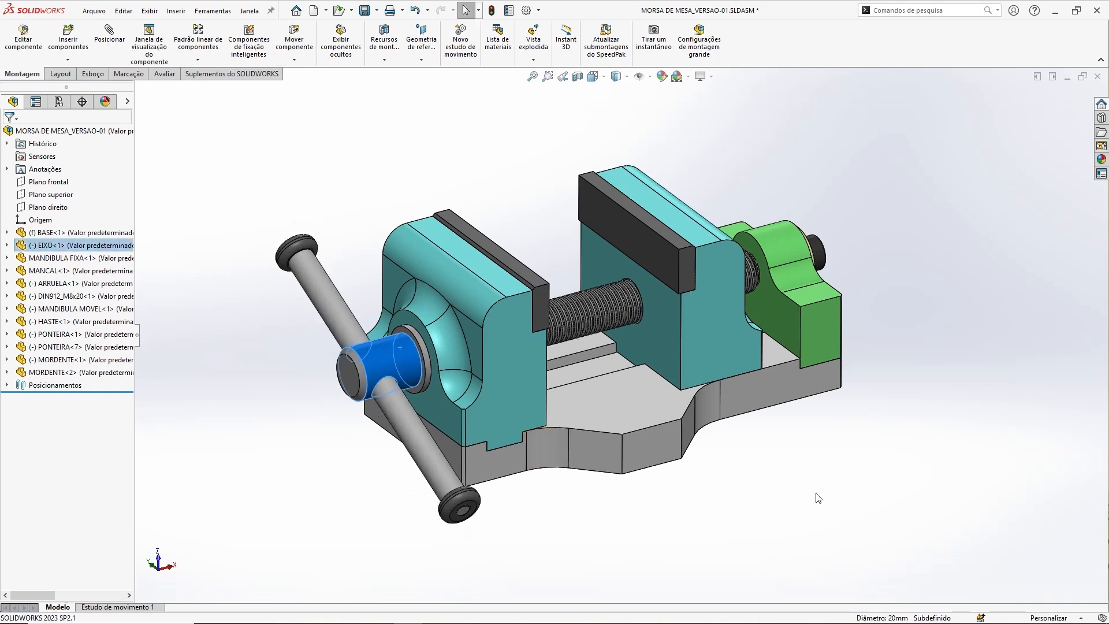
pyautogui.moveTo(712, 345); pyautogui.dragTo(688, 349)
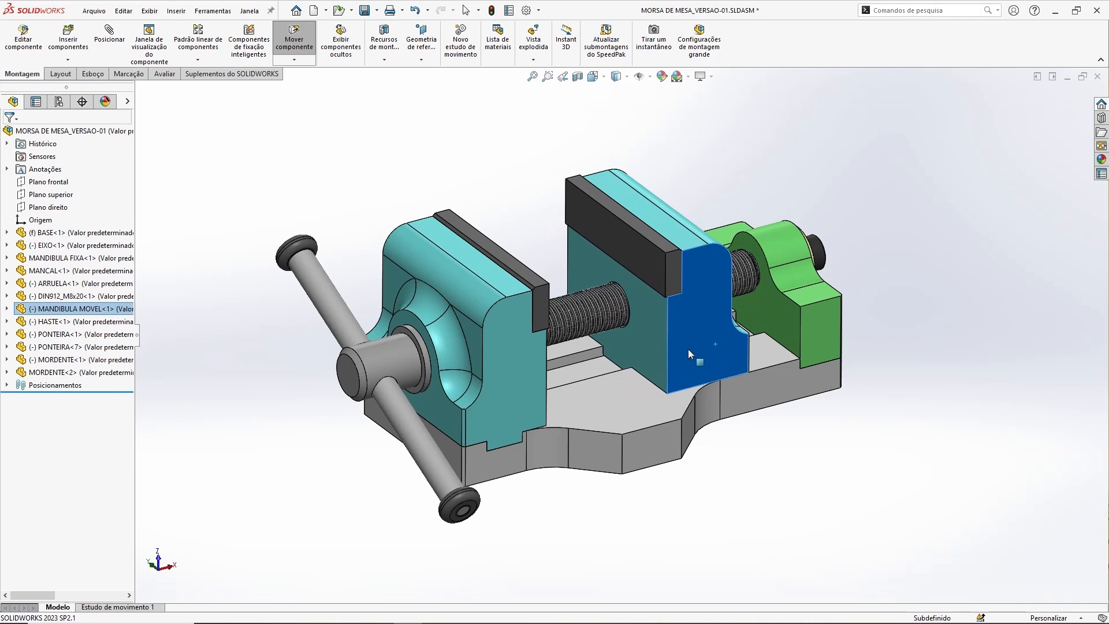
pyautogui.click(793, 478)
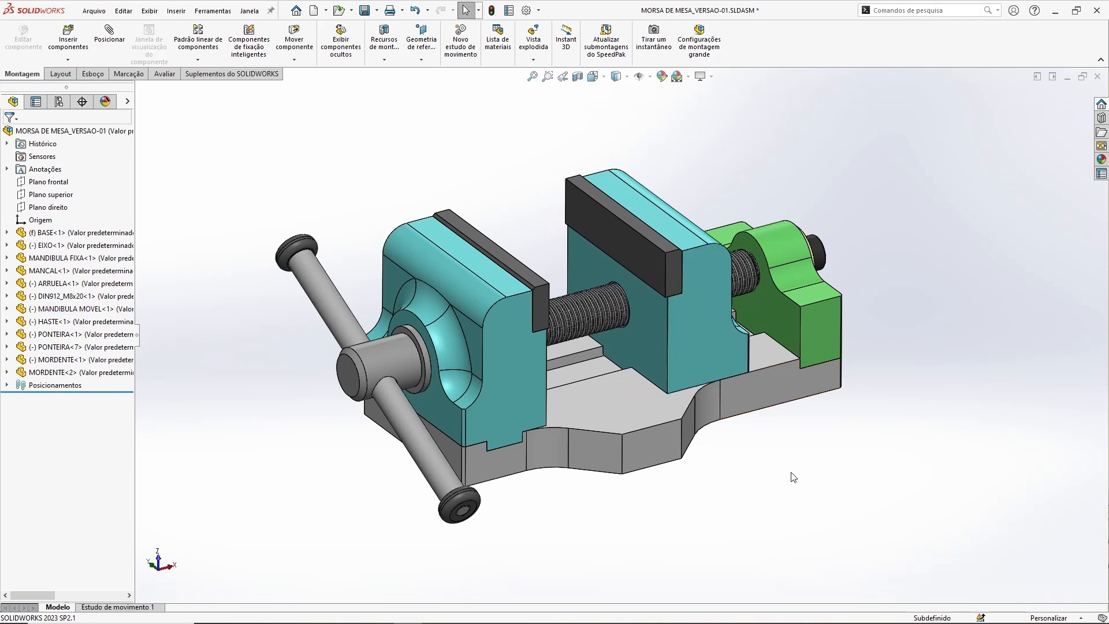
# Step: Swing the spindle's handle rod back and forth by its end caps and by the HASTE rod itself
pyautogui.moveTo(780, 467); pyautogui.dragTo(702, 368, button='middle')
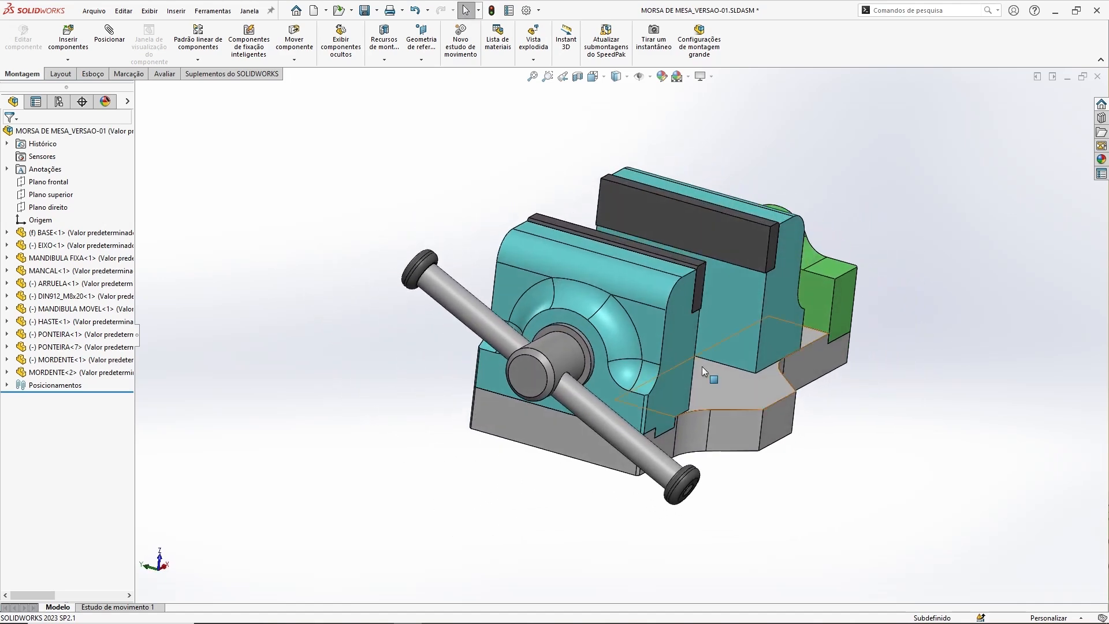
pyautogui.moveTo(420, 265)
pyautogui.mouseDown()
pyautogui.moveTo(453, 229)
pyautogui.moveTo(427, 240)
pyautogui.moveTo(421, 273)
pyautogui.mouseUp()
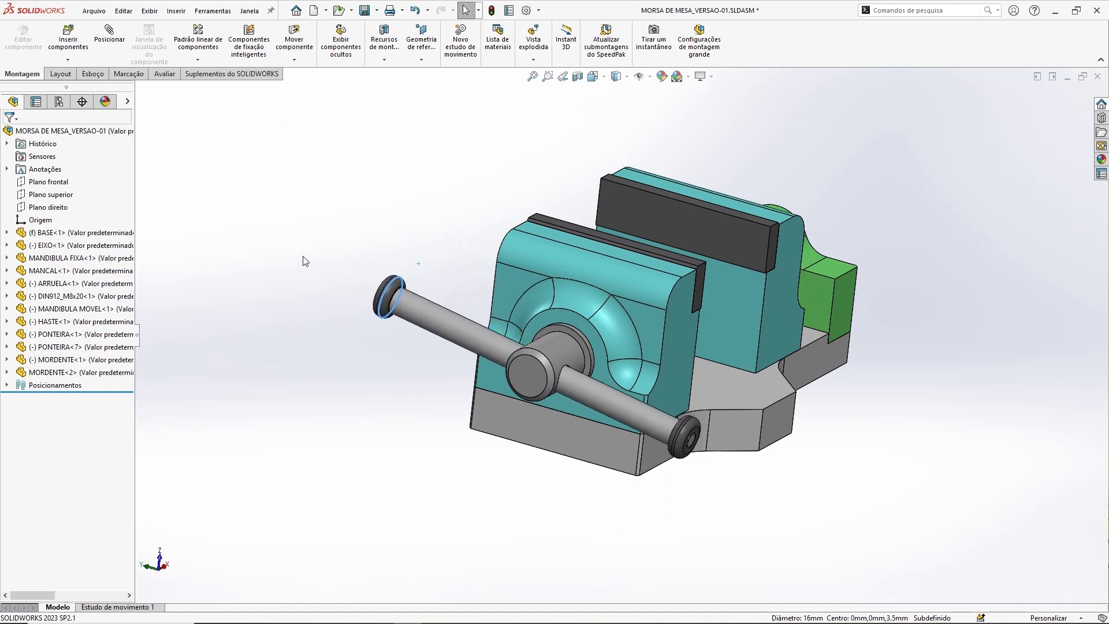
pyautogui.moveTo(683, 444); pyautogui.dragTo(685, 470)
pyautogui.moveTo(427, 286); pyautogui.dragTo(454, 249)
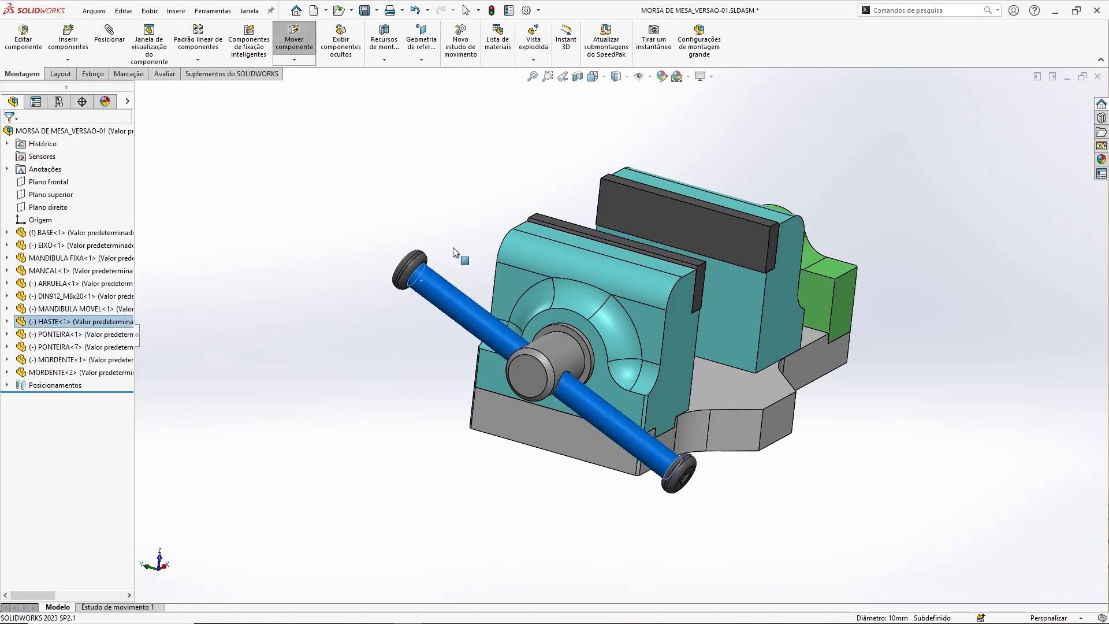
pyautogui.click(294, 215)
# Step: Rotate the spindle slightly by its round head at the handle end
pyautogui.moveTo(646, 355); pyautogui.dragTo(799, 301, button='middle')
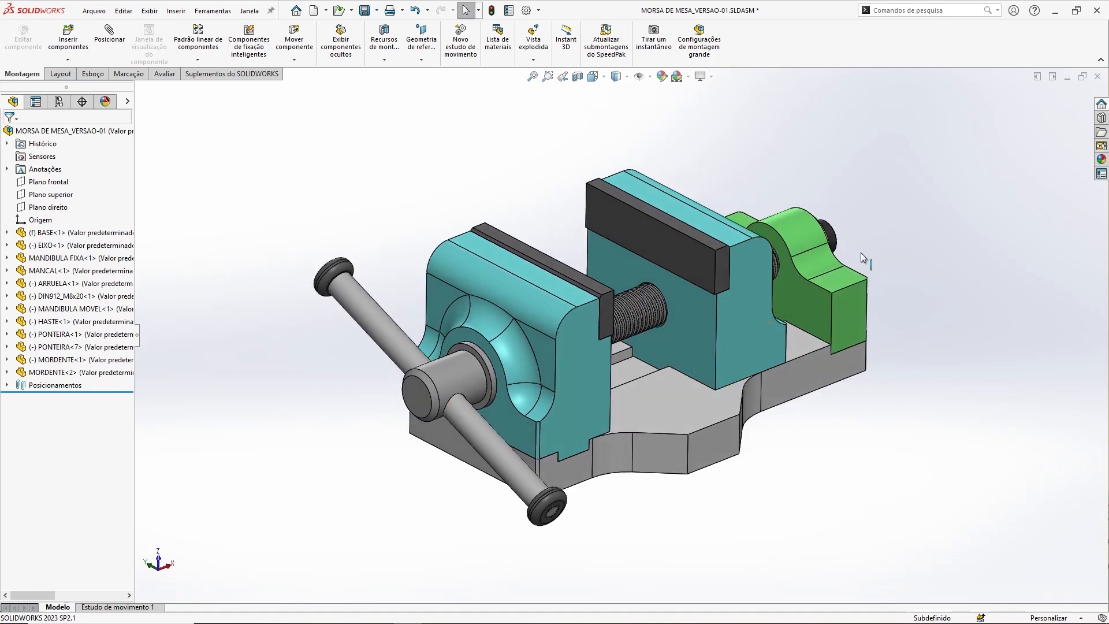
pyautogui.click(415, 398)
pyautogui.press('Escape')
pyautogui.click(411, 388)
pyautogui.moveTo(412, 383); pyautogui.dragTo(307, 289)
pyautogui.press('Escape')
pyautogui.press('Escape')
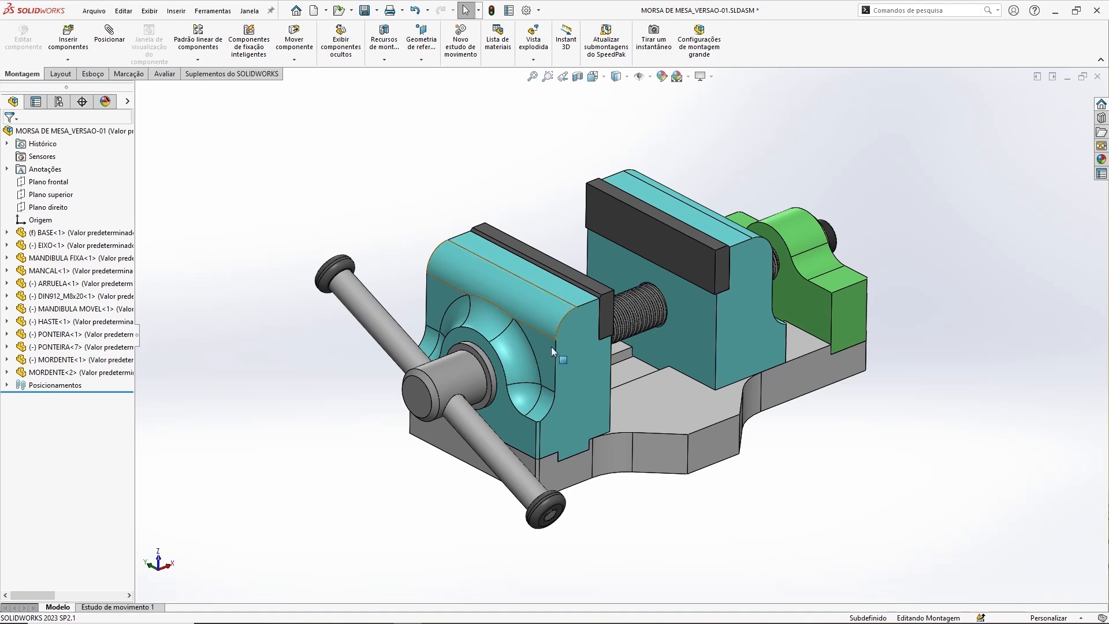
# Step: Turn the spindle with its handle and slide the movable jaw slightly closer to the fixed jaw
pyautogui.moveTo(820, 475)
pyautogui.mouseDown(button='middle')
pyautogui.moveTo(769, 467)
pyautogui.moveTo(800, 471)
pyautogui.mouseUp(button='middle')
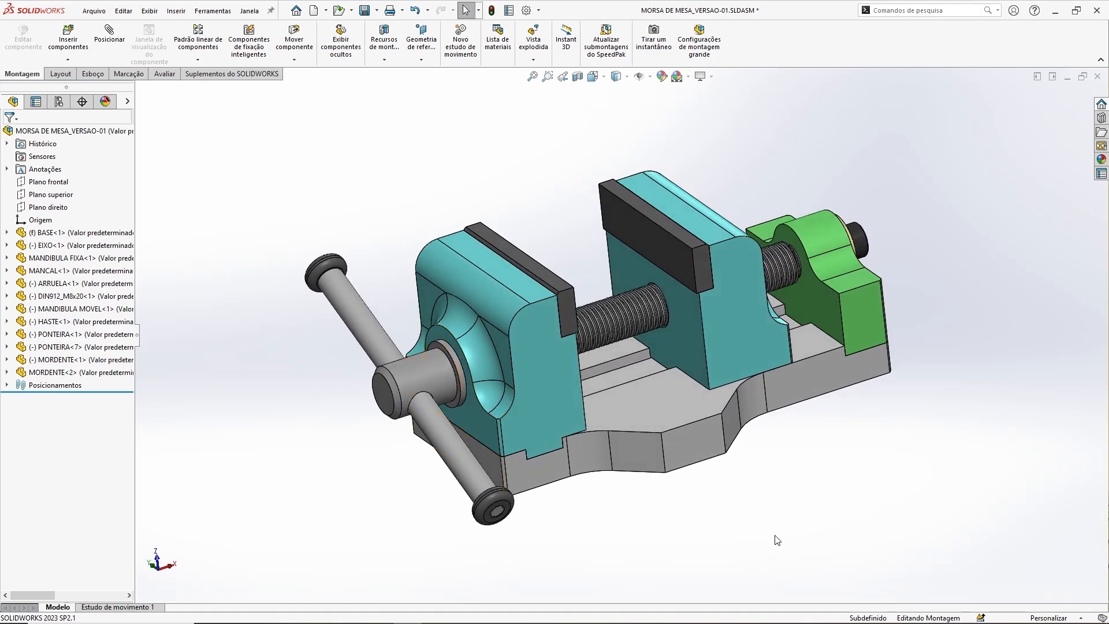
pyautogui.moveTo(782, 499); pyautogui.dragTo(800, 468, button='middle')
pyautogui.moveTo(347, 389); pyautogui.dragTo(415, 533)
pyautogui.moveTo(707, 348)
pyautogui.mouseDown()
pyautogui.moveTo(680, 361)
pyautogui.moveTo(696, 360)
pyautogui.mouseUp()
pyautogui.moveTo(615, 241); pyautogui.dragTo(666, 261, button='middle')
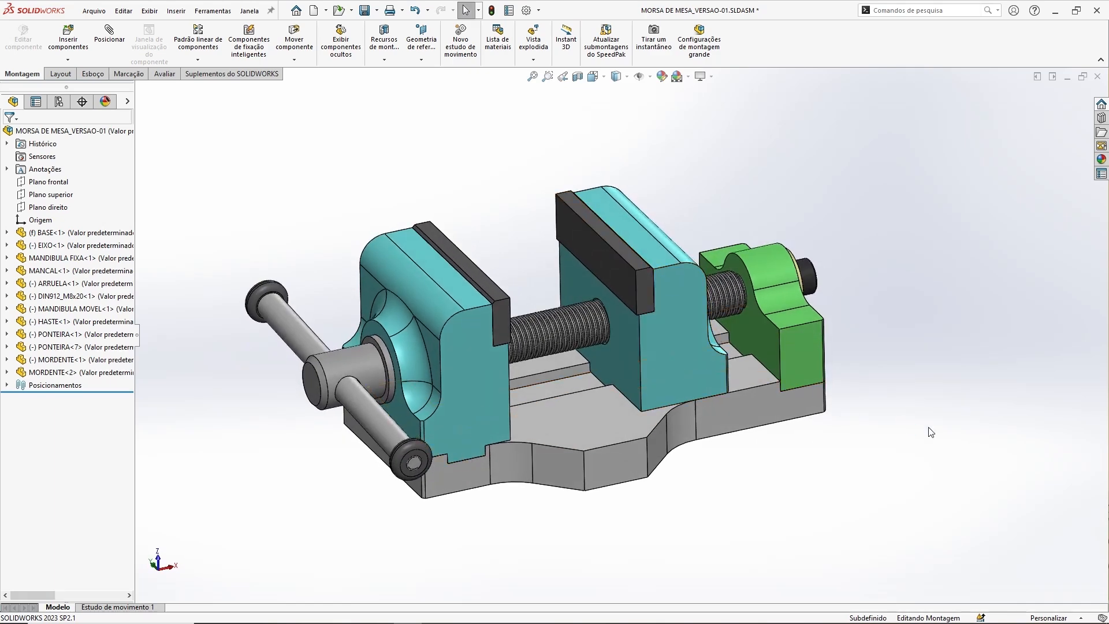
# Step: Try to create a section view of the vise assembly on Plano superior with a 0 mm offset
pyautogui.scroll(3, 689, 358)
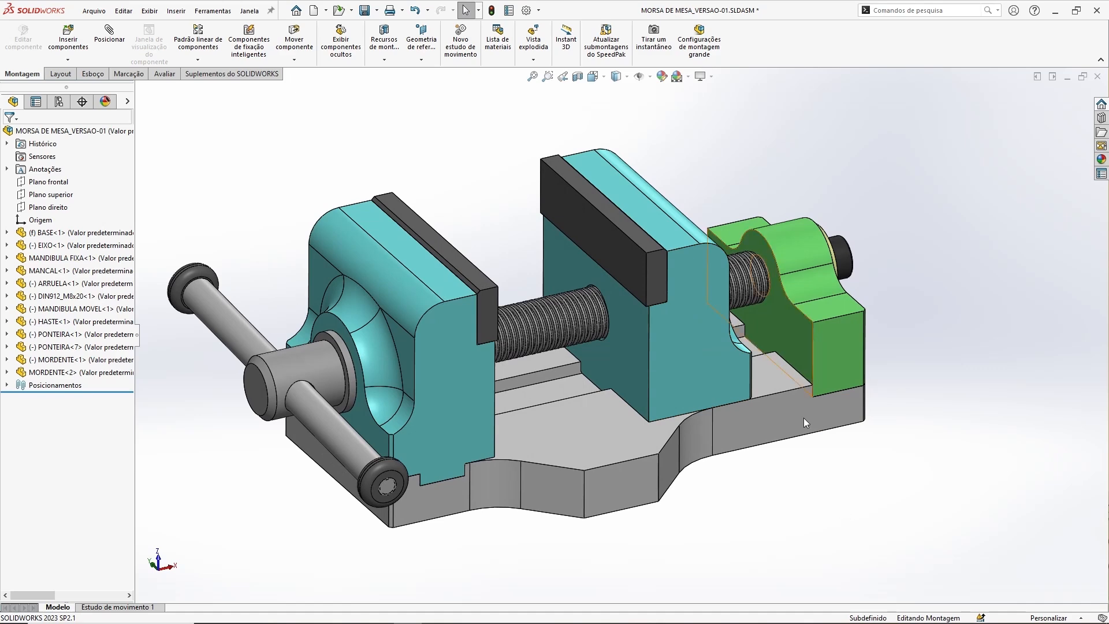
pyautogui.click(576, 78)
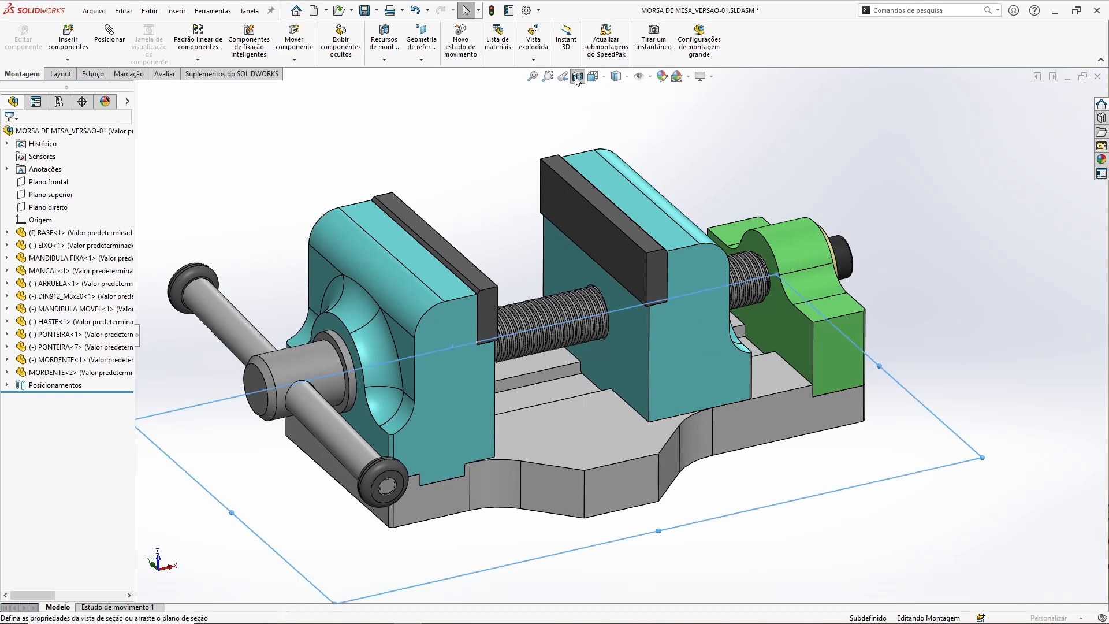
pyautogui.click(45, 345)
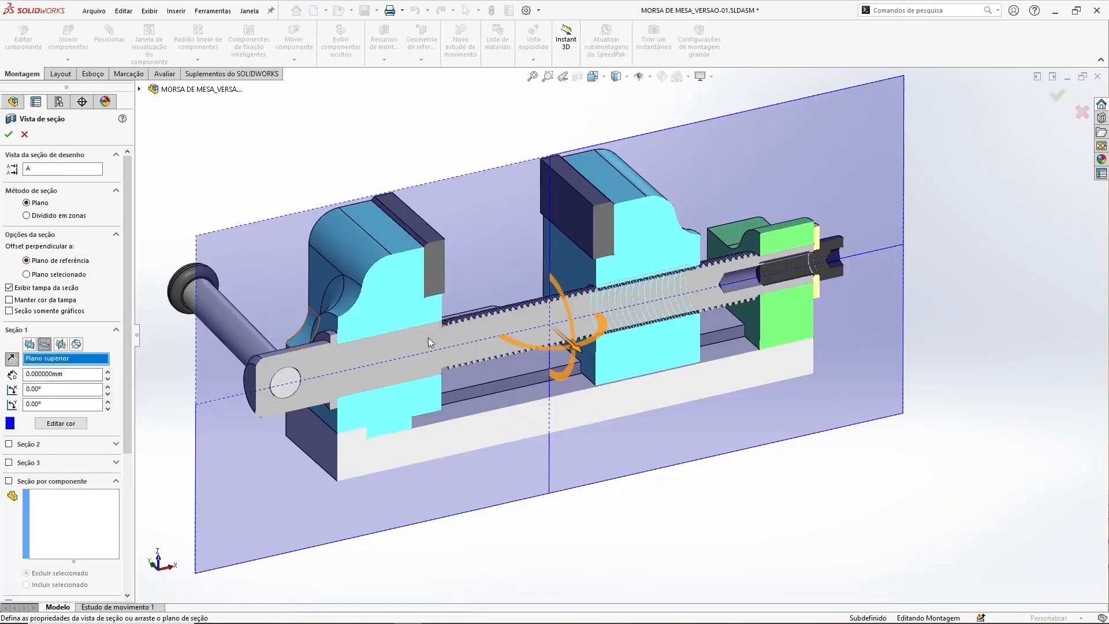
pyautogui.click(9, 135)
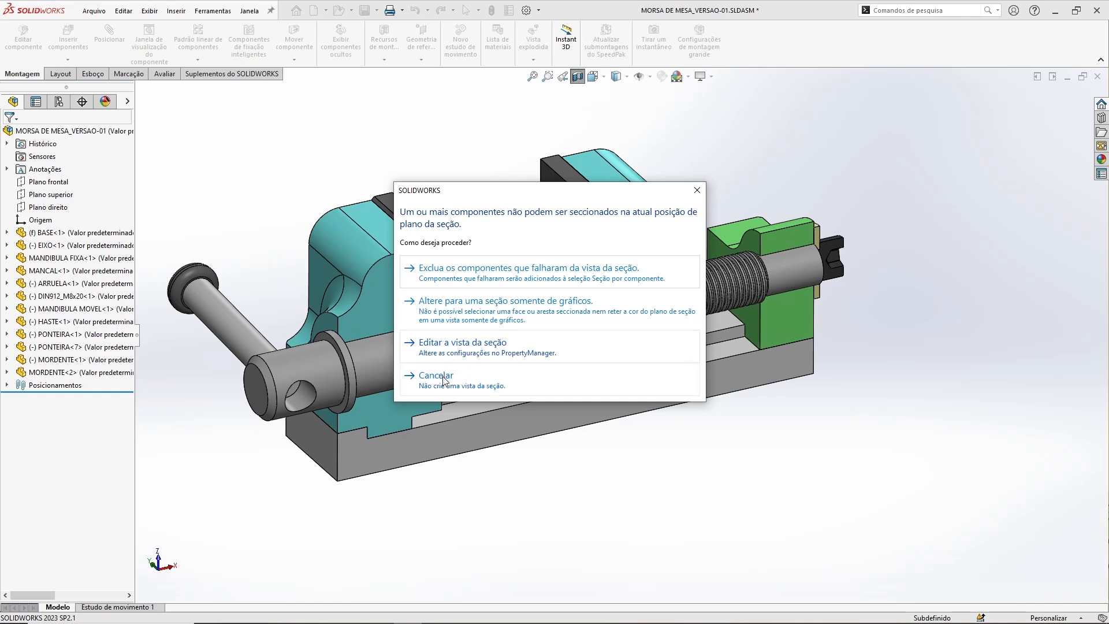
pyautogui.click(698, 191)
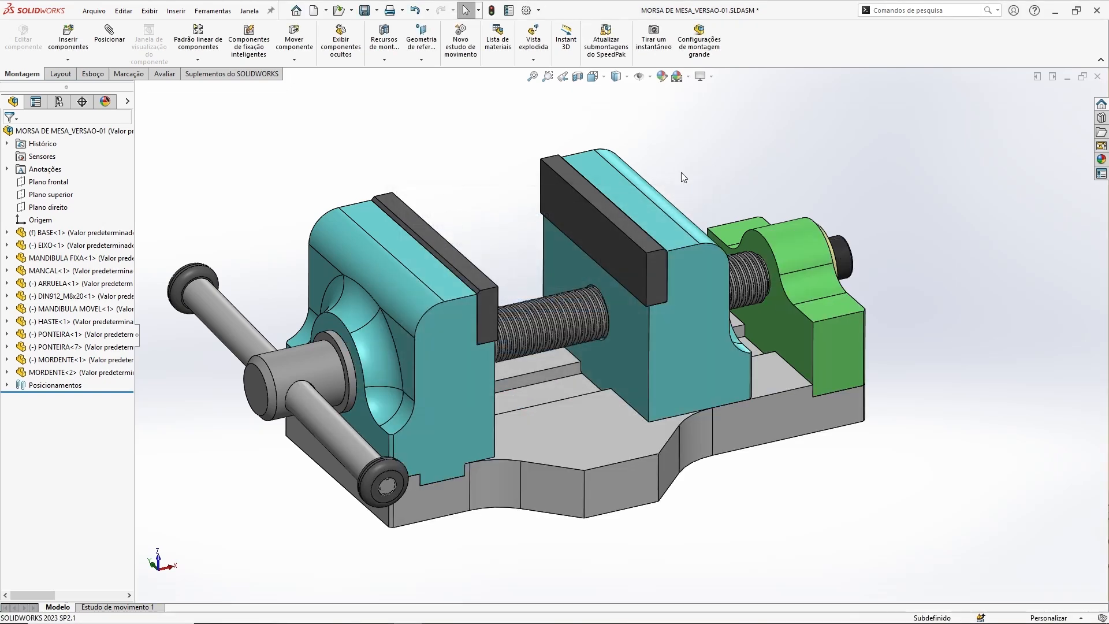
# Step: Turn the spindle until the handle hangs more steeply and nudge the movable jaw slightly towards the fixed jaw
pyautogui.moveTo(321, 356); pyautogui.dragTo(316, 383)
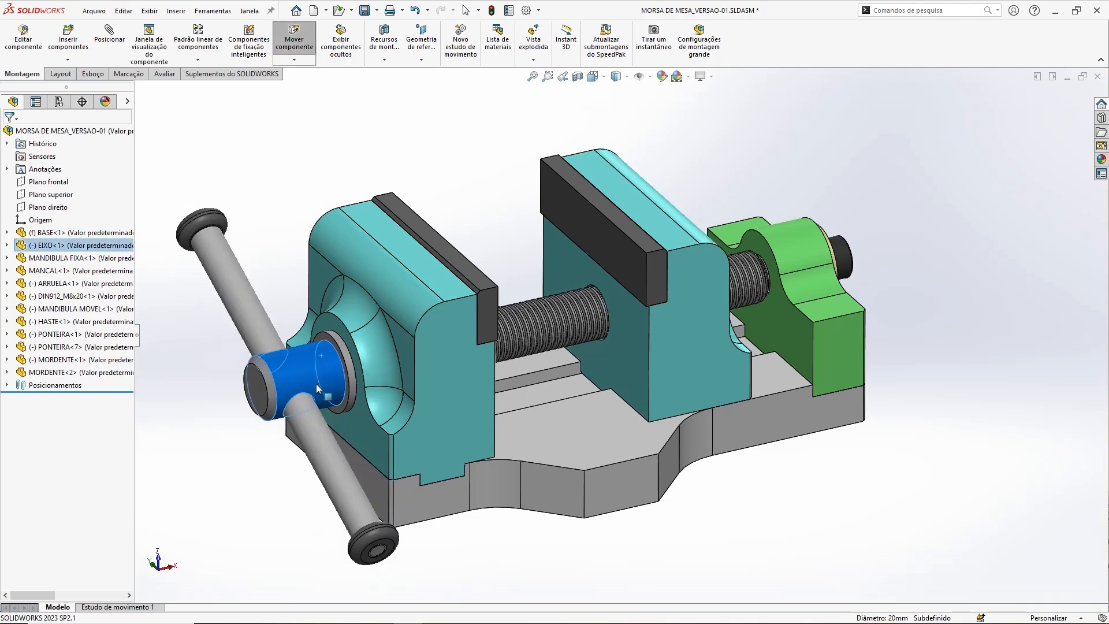
pyautogui.click(659, 345)
pyautogui.moveTo(661, 351); pyautogui.dragTo(658, 351)
pyautogui.click(769, 499)
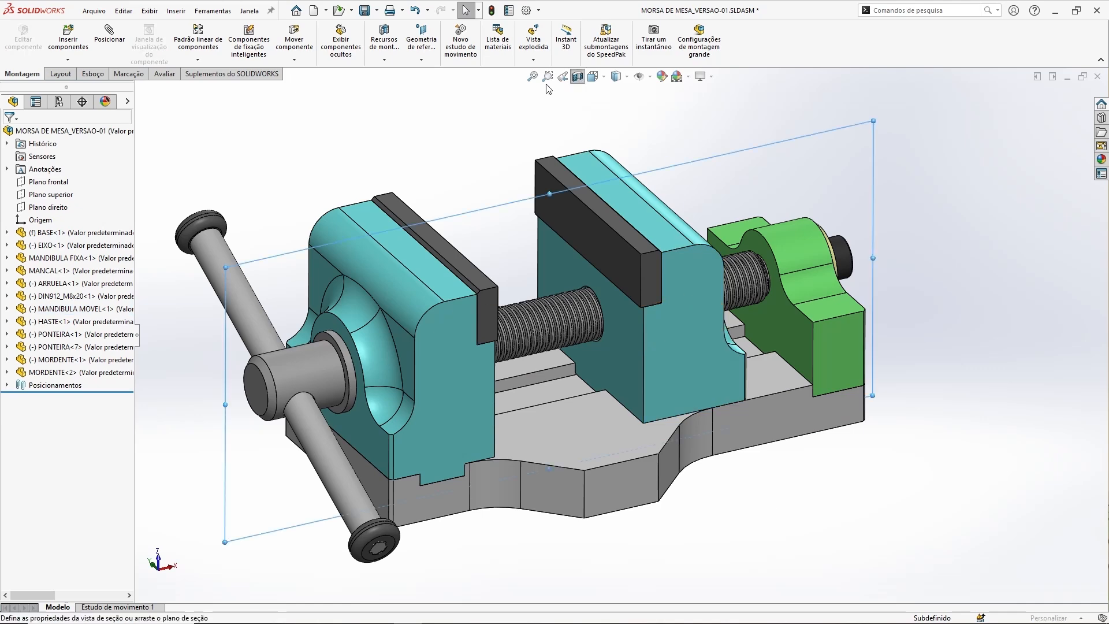
# Step: Create a lengthwise section view of the vise assembly through the spindle axis
pyautogui.click(577, 77)
pyautogui.click(9, 134)
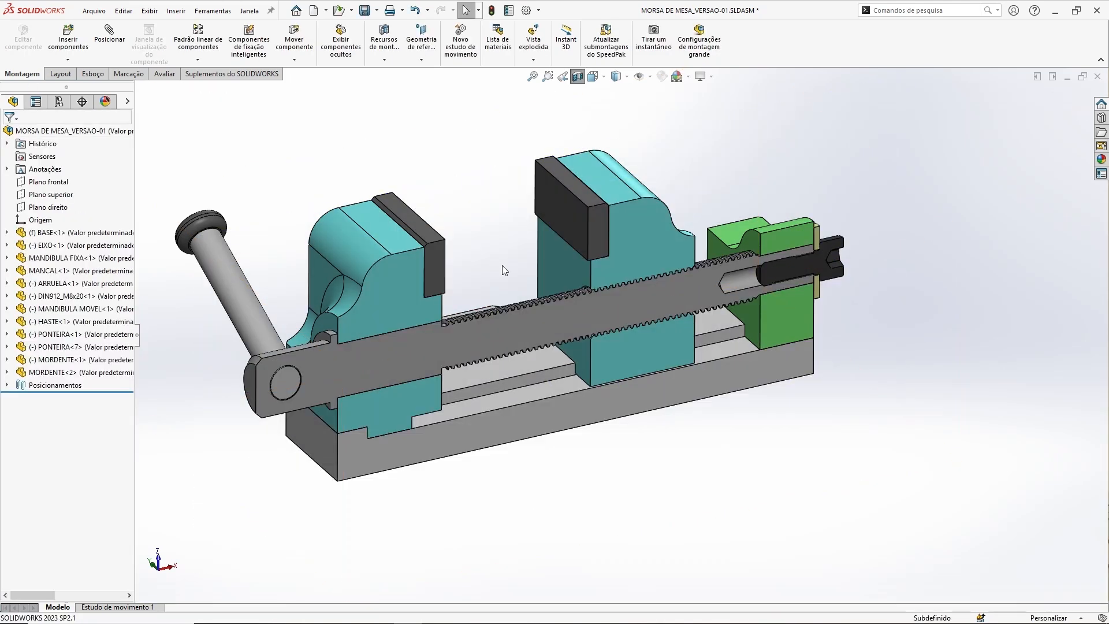
# Step: Examine in the section how the spindle's thread flanks engage the movable jaw's internal thread
pyautogui.moveTo(492, 227); pyautogui.dragTo(479, 224, button='middle')
pyautogui.scroll(-6, 607, 299)
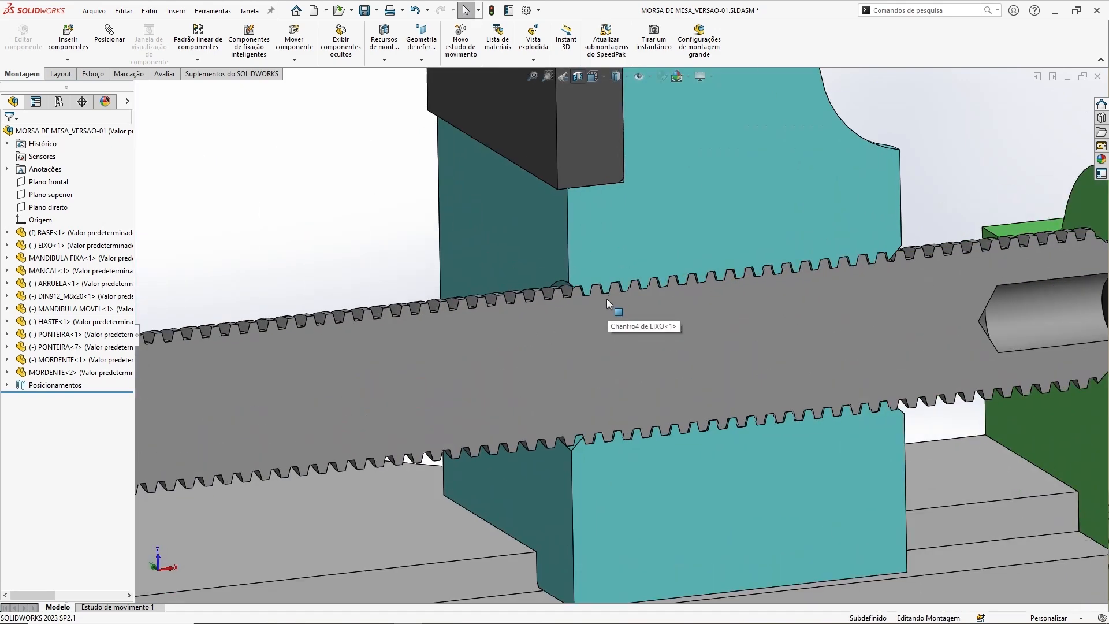
pyautogui.scroll(8, 609, 293)
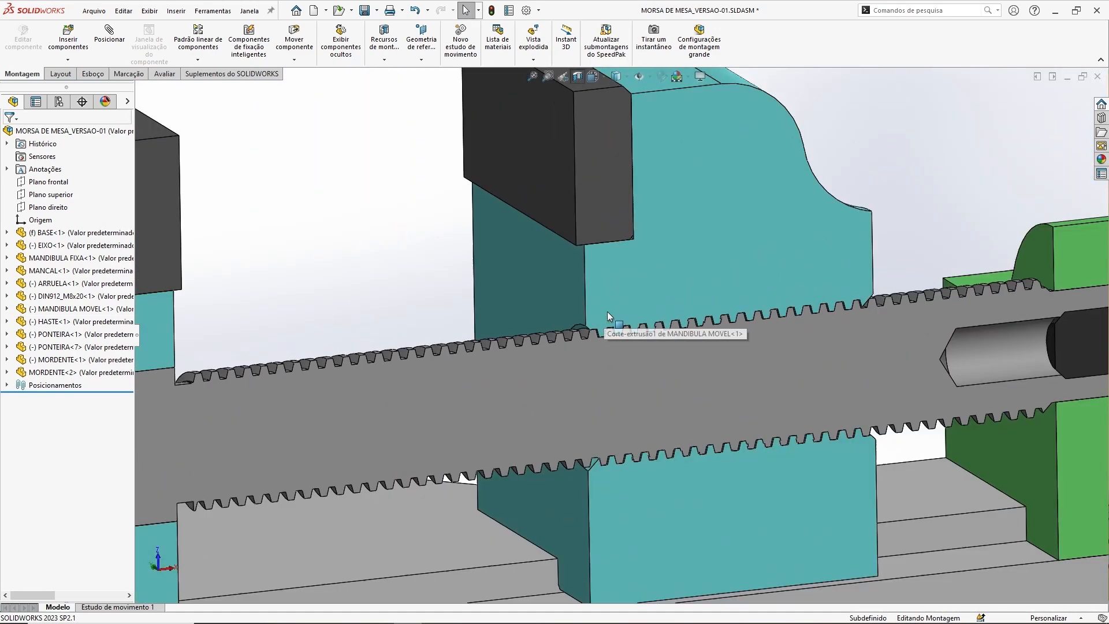
pyautogui.scroll(-8, 635, 328)
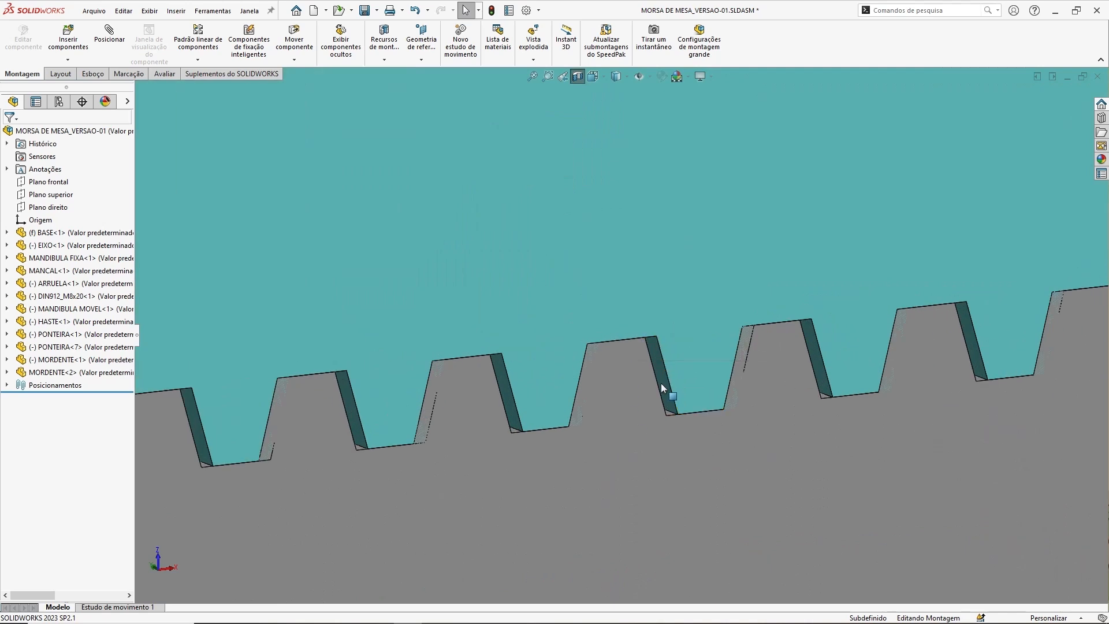
pyautogui.click(655, 359)
pyautogui.moveTo(654, 358); pyautogui.dragTo(712, 374, button='middle')
pyautogui.click(648, 363)
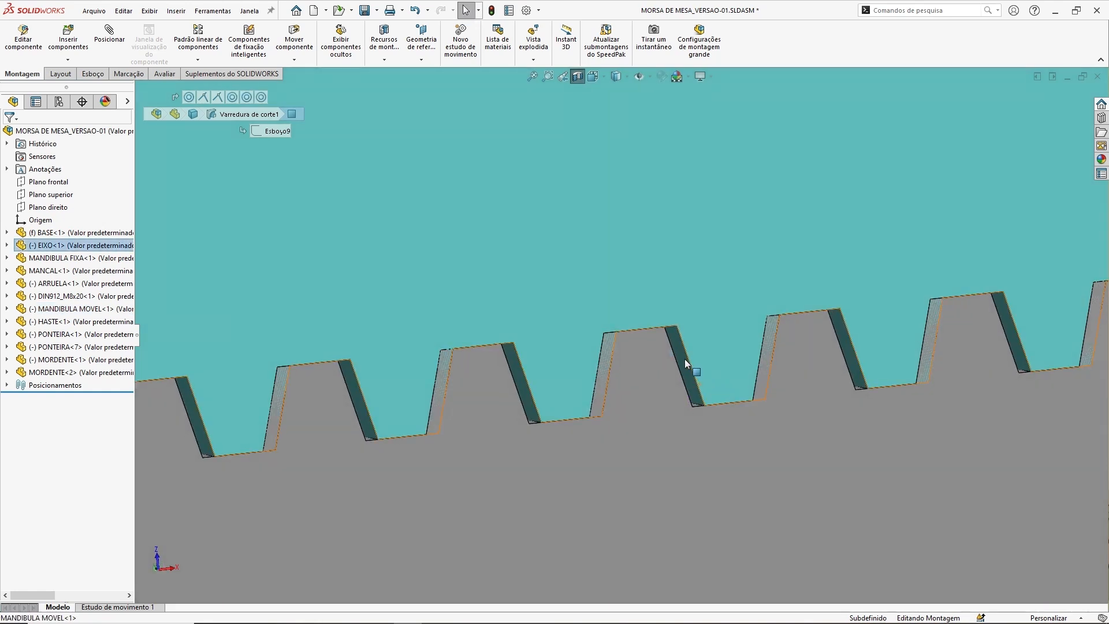
pyautogui.scroll(5, 685, 359)
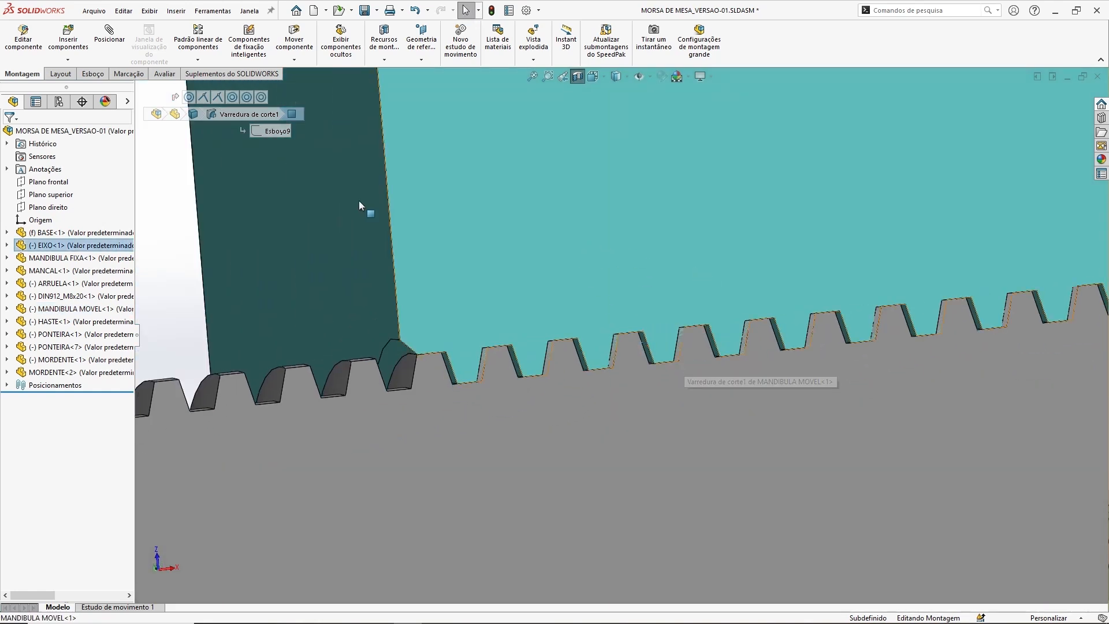
pyautogui.click(139, 108)
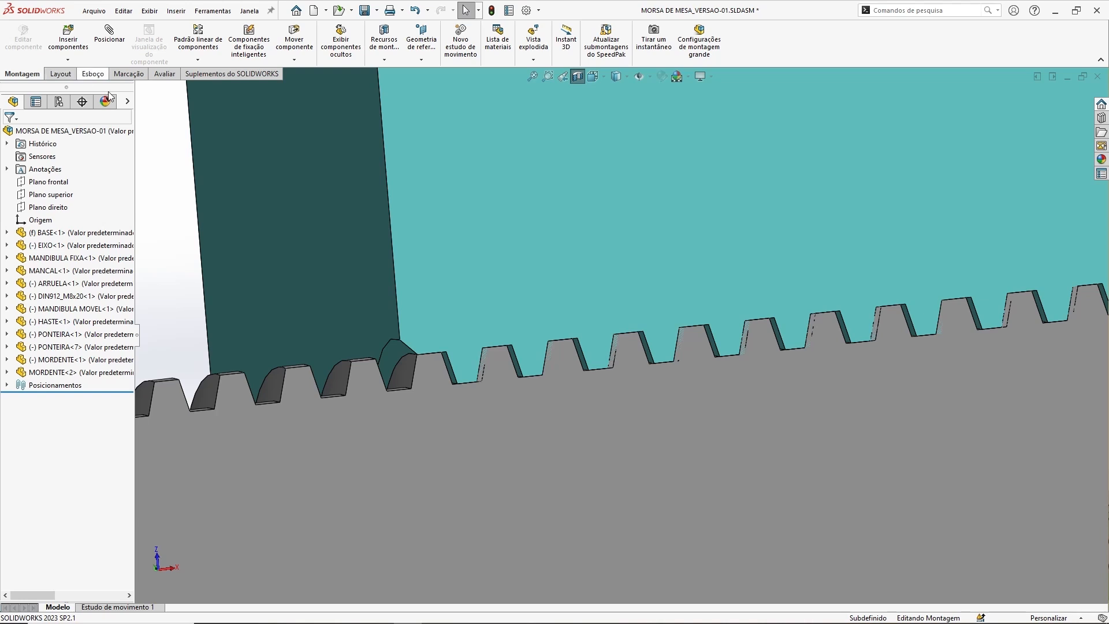
pyautogui.click(111, 46)
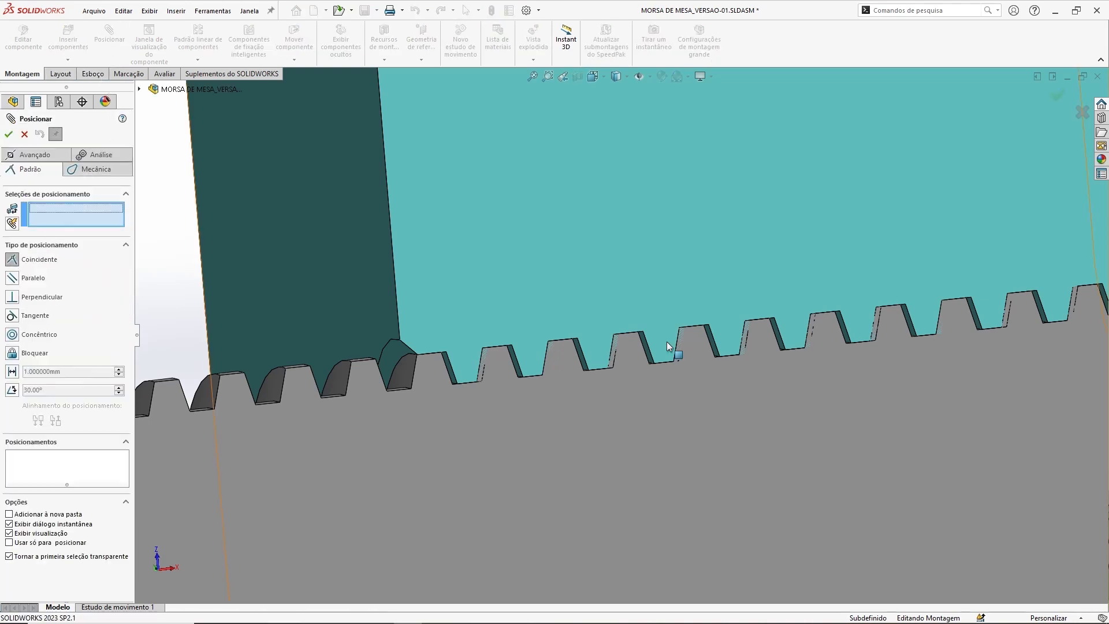
pyautogui.scroll(-3, 549, 351)
pyautogui.moveTo(675, 294)
pyautogui.mouseDown(button='middle')
pyautogui.moveTo(700, 322)
pyautogui.moveTo(634, 338)
pyautogui.moveTo(679, 354)
pyautogui.moveTo(666, 359)
pyautogui.mouseUp(button='middle')
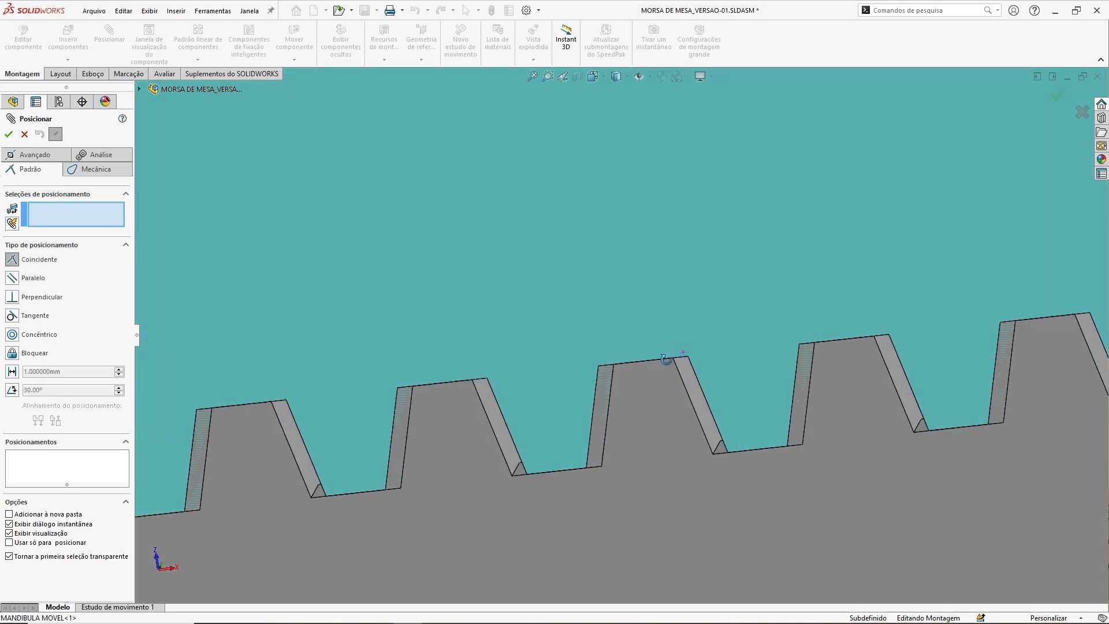
pyautogui.scroll(3, 614, 386)
pyautogui.scroll(2, 721, 354)
pyautogui.scroll(-5, 639, 355)
pyautogui.click(618, 312)
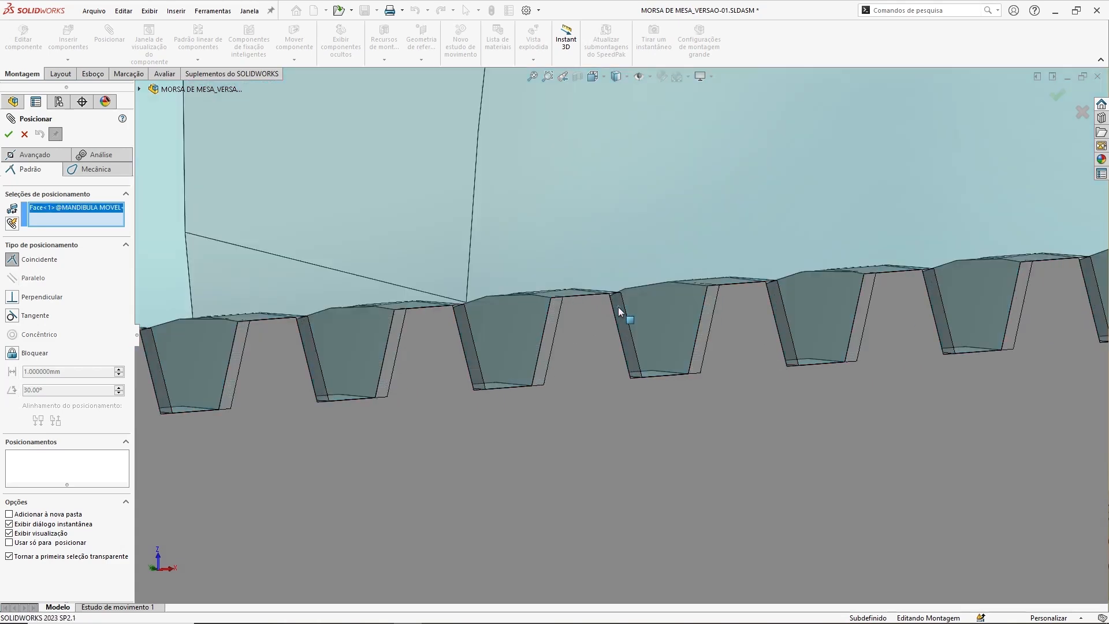
pyautogui.moveTo(647, 376); pyautogui.dragTo(596, 392, button='middle')
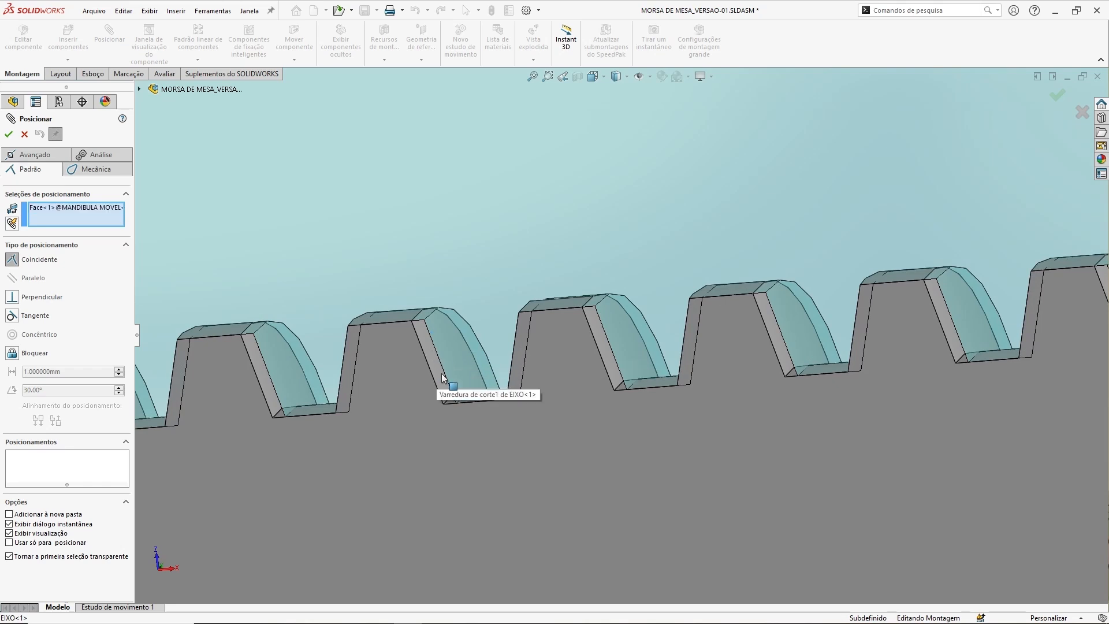
pyautogui.scroll(-5, 439, 360)
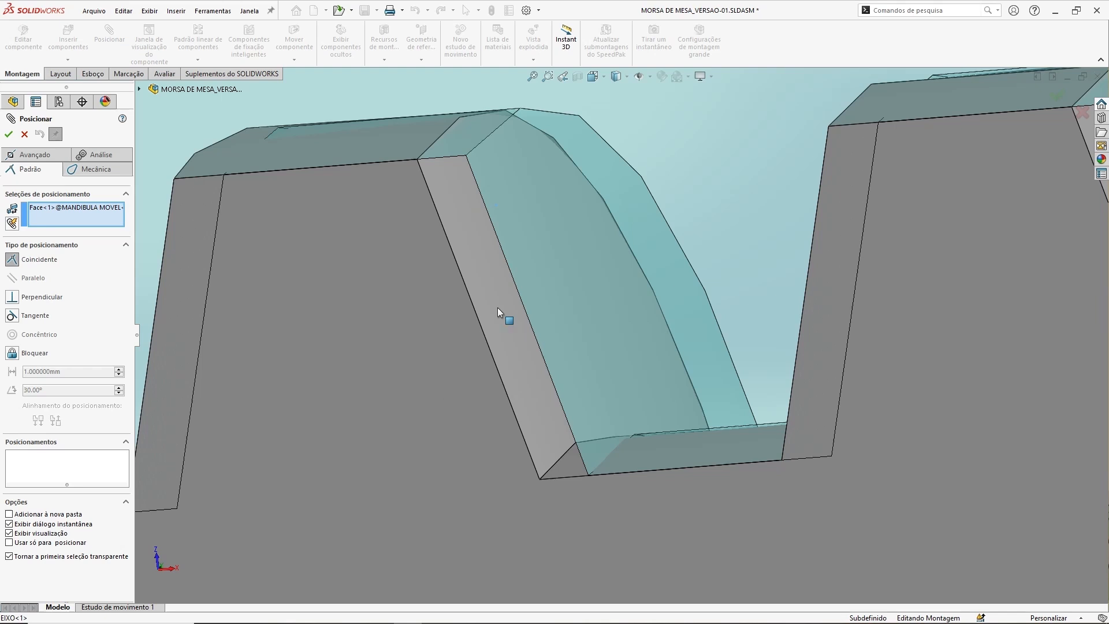
pyautogui.scroll(4, 536, 312)
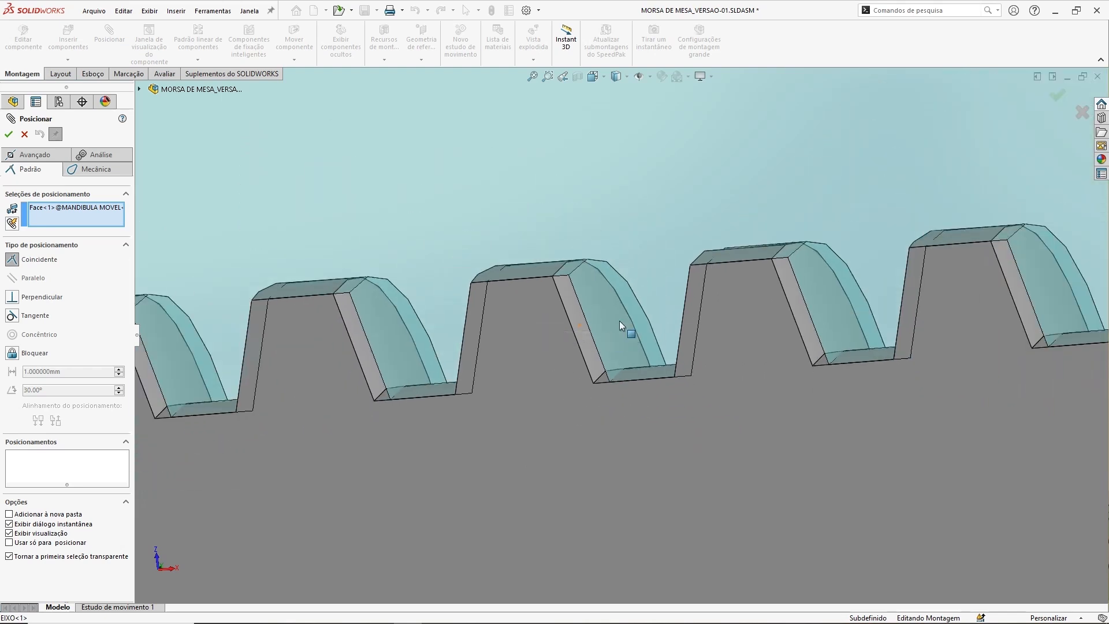
pyautogui.scroll(3, 646, 314)
pyautogui.press('Escape')
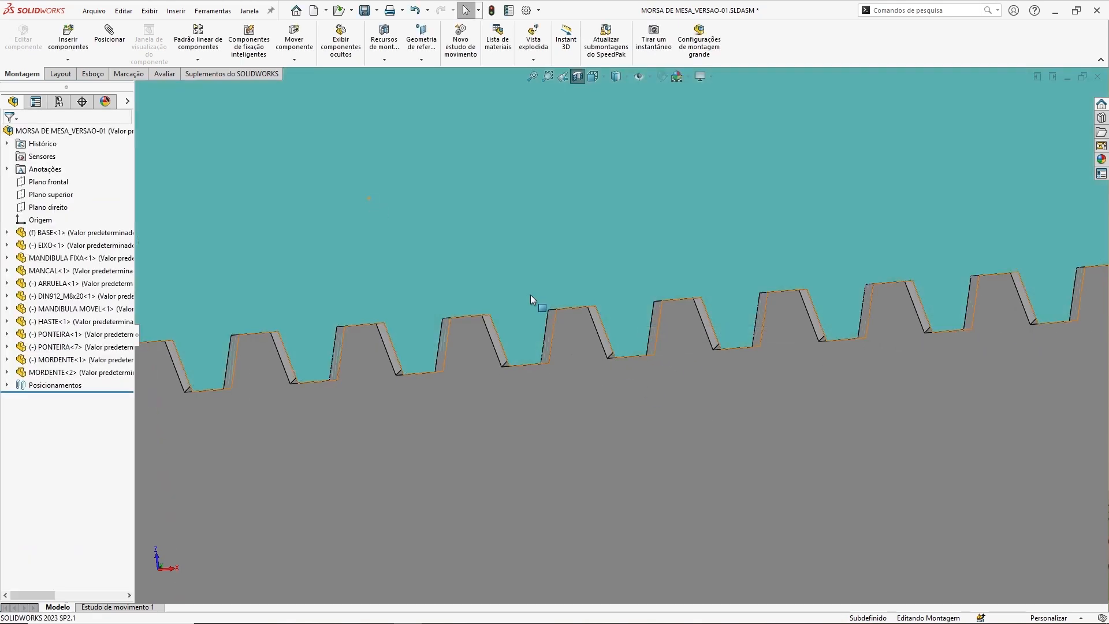
# Step: Slide the movable jaw along the spindle until its internal thread profile meshes with the spindle's thread in the section
pyautogui.scroll(9, 540, 297)
pyautogui.scroll(7, 577, 301)
pyautogui.moveTo(578, 302); pyautogui.dragTo(673, 303, button='middle')
pyautogui.scroll(-12, 542, 312)
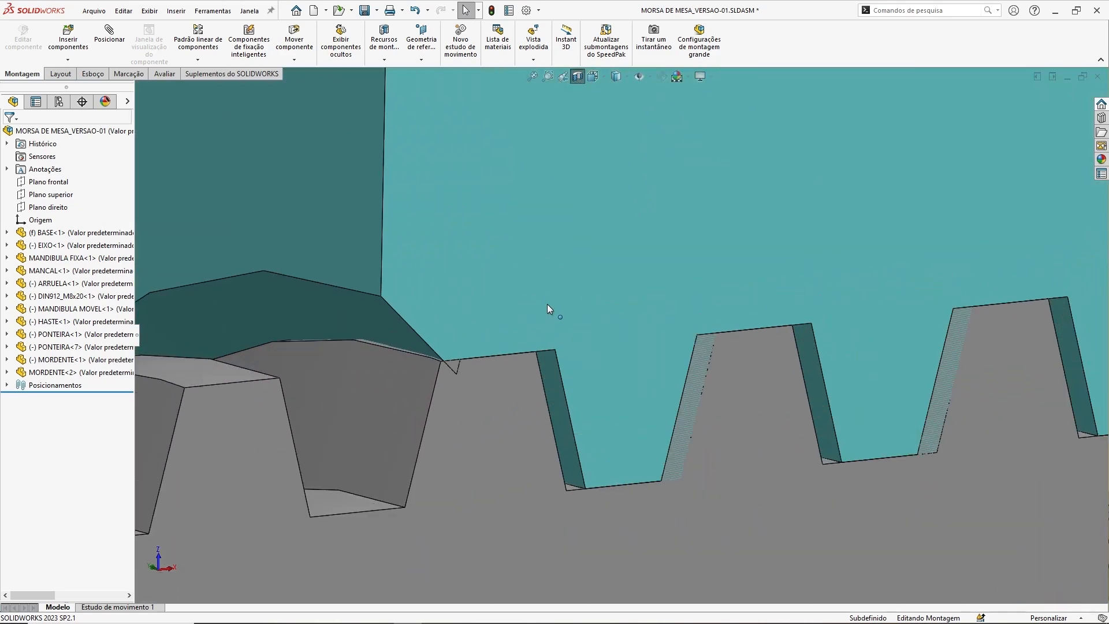
pyautogui.moveTo(373, 313)
pyautogui.mouseDown()
pyautogui.moveTo(364, 316)
pyautogui.moveTo(487, 305)
pyautogui.moveTo(352, 313)
pyautogui.mouseUp()
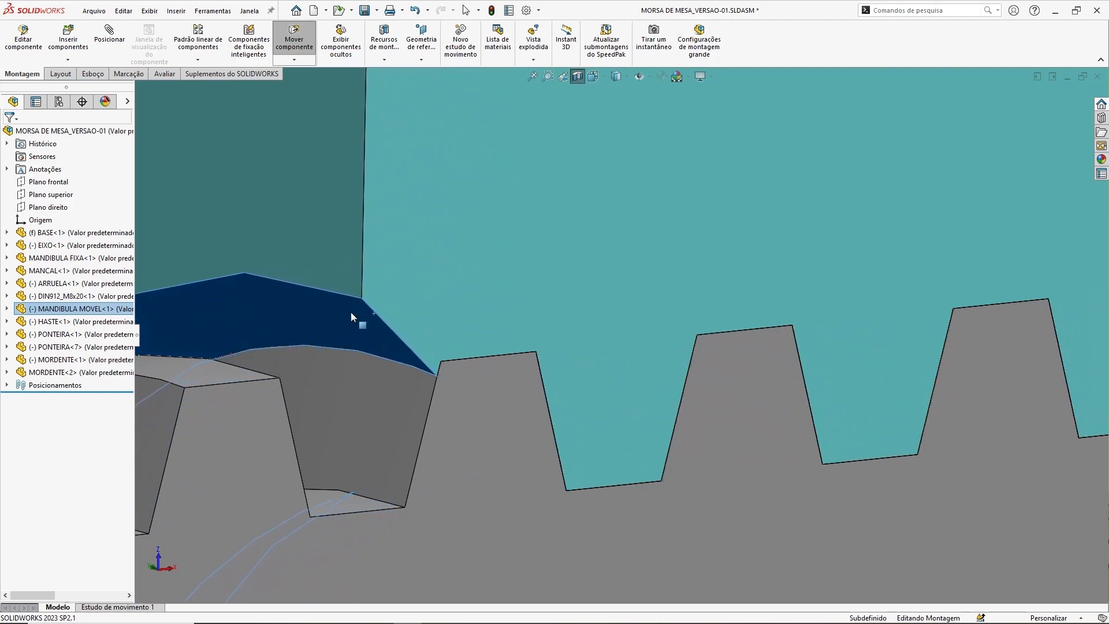
pyautogui.press('Escape')
pyautogui.scroll(-5, 578, 347)
pyautogui.scroll(-4, 655, 321)
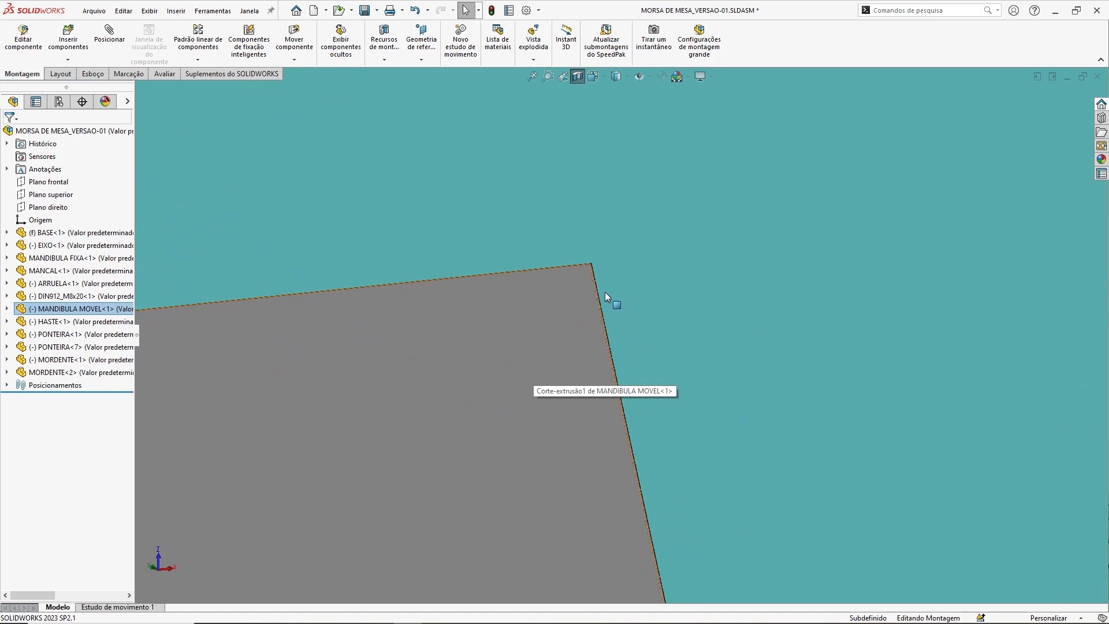
# Step: Fine-tune the movable jaw's position along the spindle so that the thread flanks line up in the section
pyautogui.scroll(-5, 606, 277)
pyautogui.moveTo(571, 262)
pyautogui.mouseDown()
pyautogui.moveTo(584, 263)
pyautogui.moveTo(556, 259)
pyautogui.mouseUp()
pyautogui.press('Escape')
pyautogui.scroll(5, 635, 308)
pyautogui.scroll(8, 635, 309)
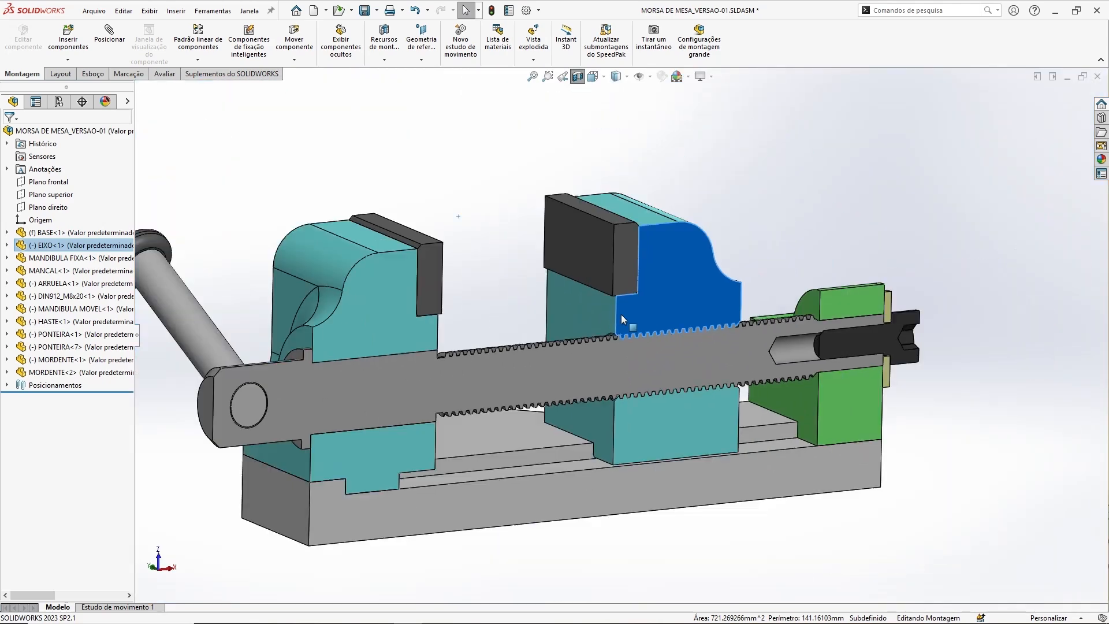
# Step: Deselect the jaw, check the meshed threads once more and turn off the section view of the vise
pyautogui.press('Escape')
pyautogui.scroll(-5, 670, 370)
pyautogui.scroll(6, 574, 325)
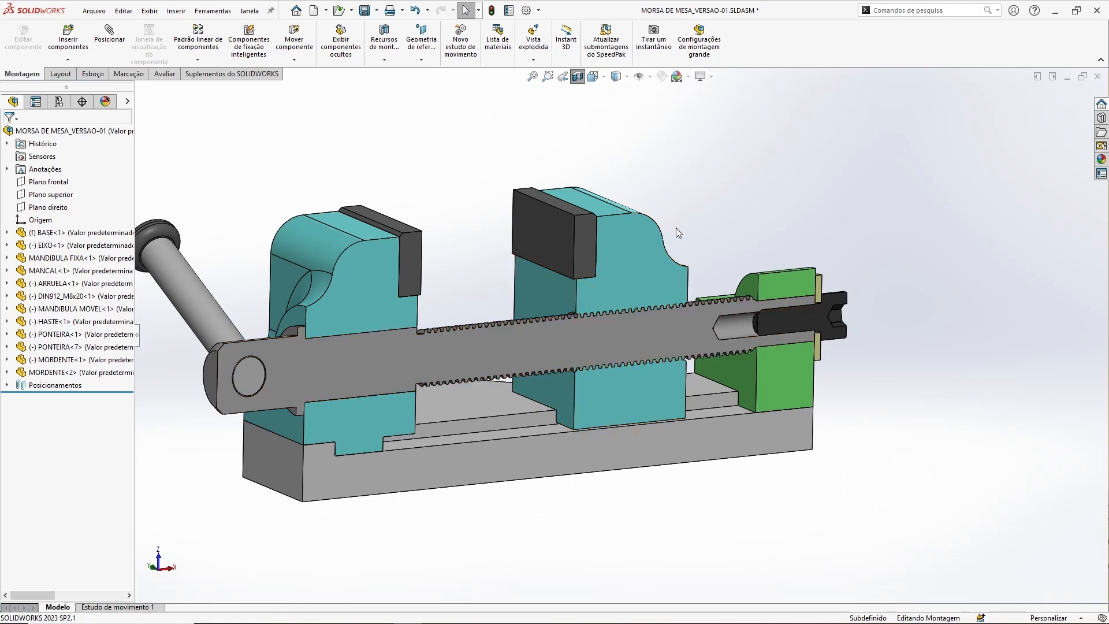
pyautogui.click(578, 78)
pyautogui.moveTo(732, 221); pyautogui.dragTo(750, 194, button='middle')
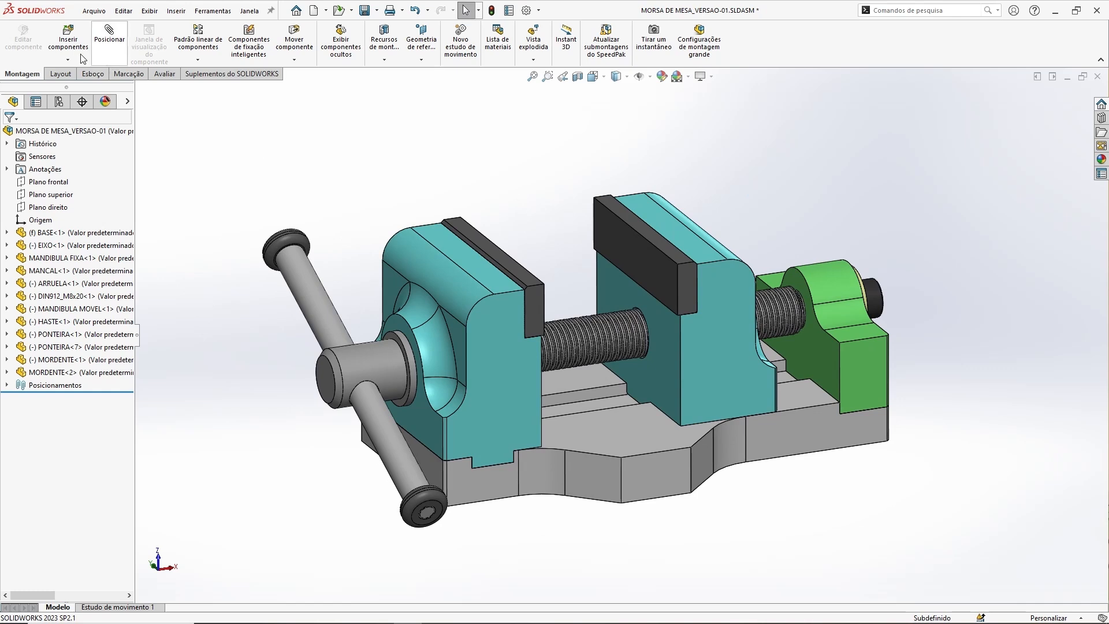
# Step: Start a mechanical screw mate and pick the cylindrical face of the spindle's head as its first reference
pyautogui.click(112, 42)
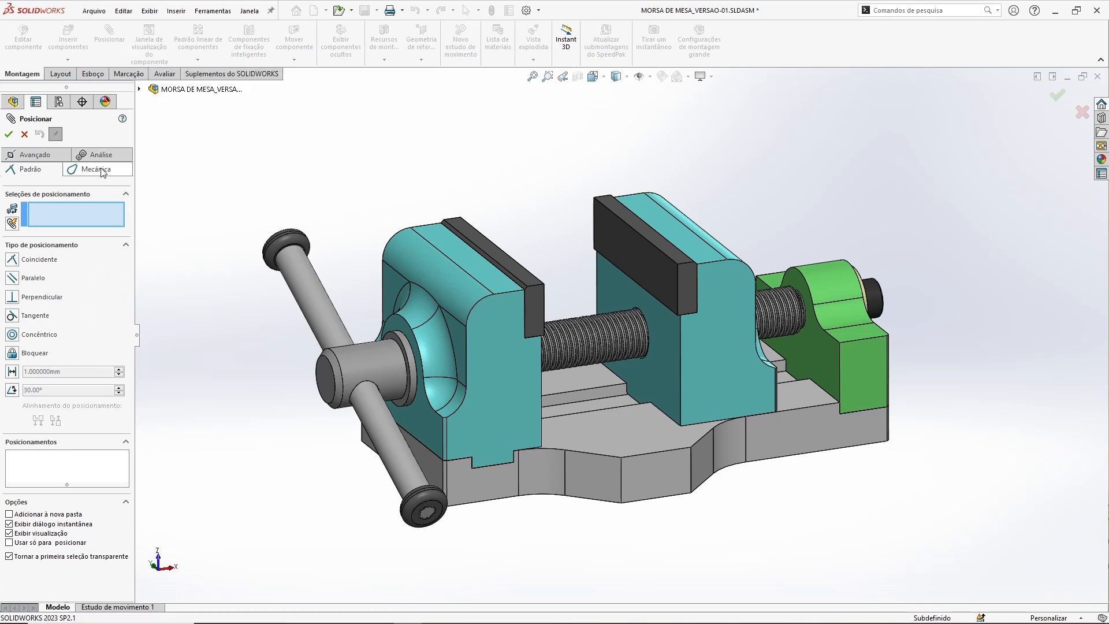
pyautogui.click(101, 171)
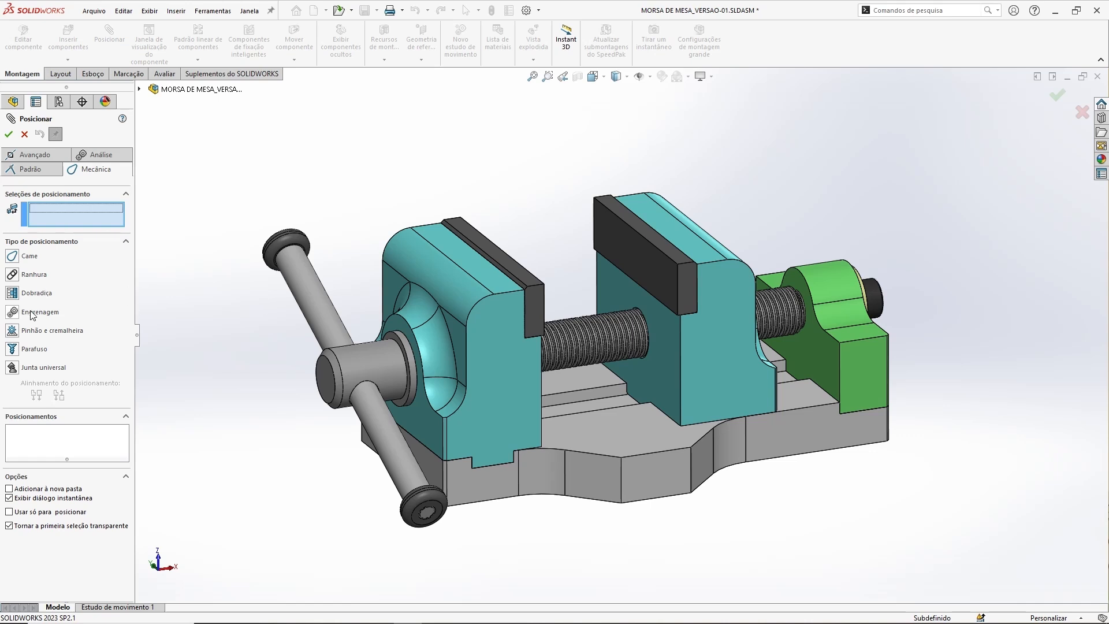
pyautogui.click(15, 350)
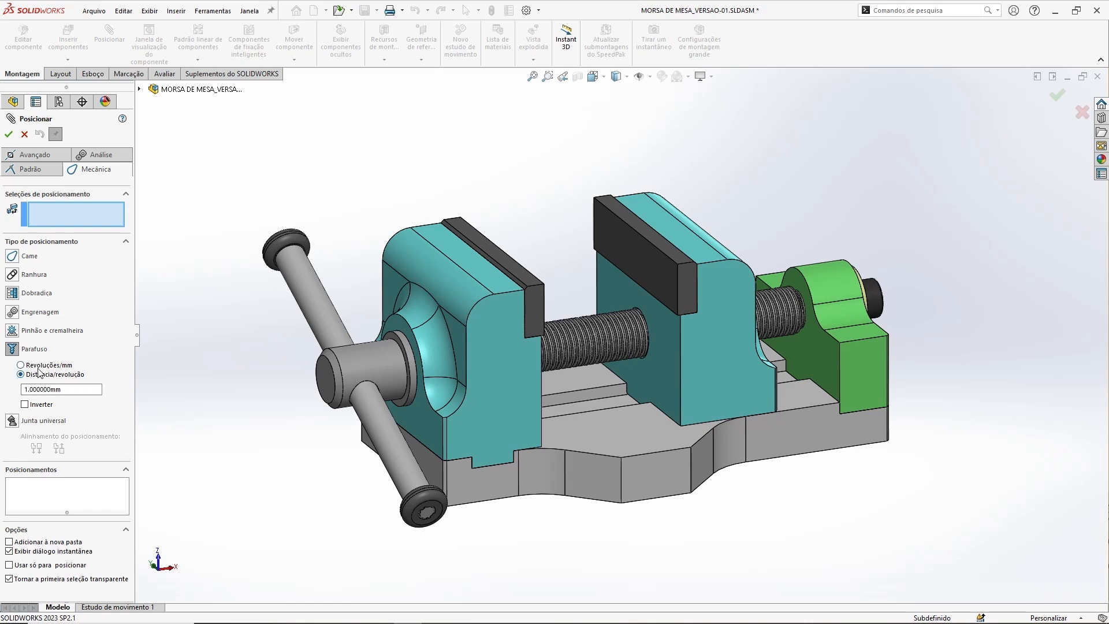
pyautogui.keyDown('ctrl'); pyautogui.moveTo(399, 379); pyautogui.dragTo(413, 377, button='middle'); pyautogui.keyUp('ctrl')
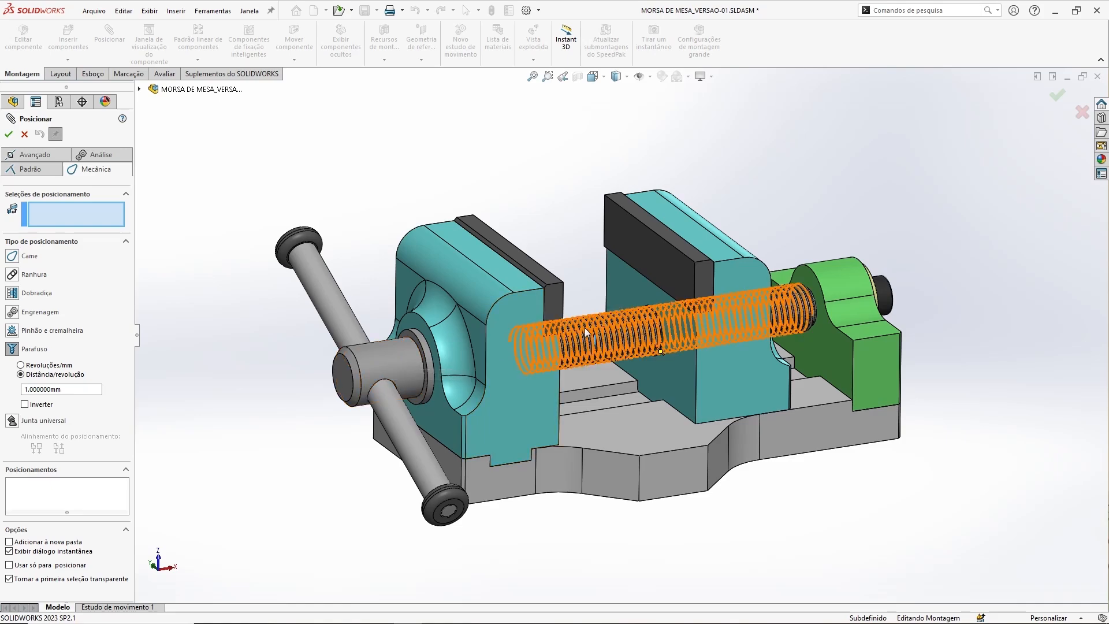
pyautogui.scroll(-10, 580, 332)
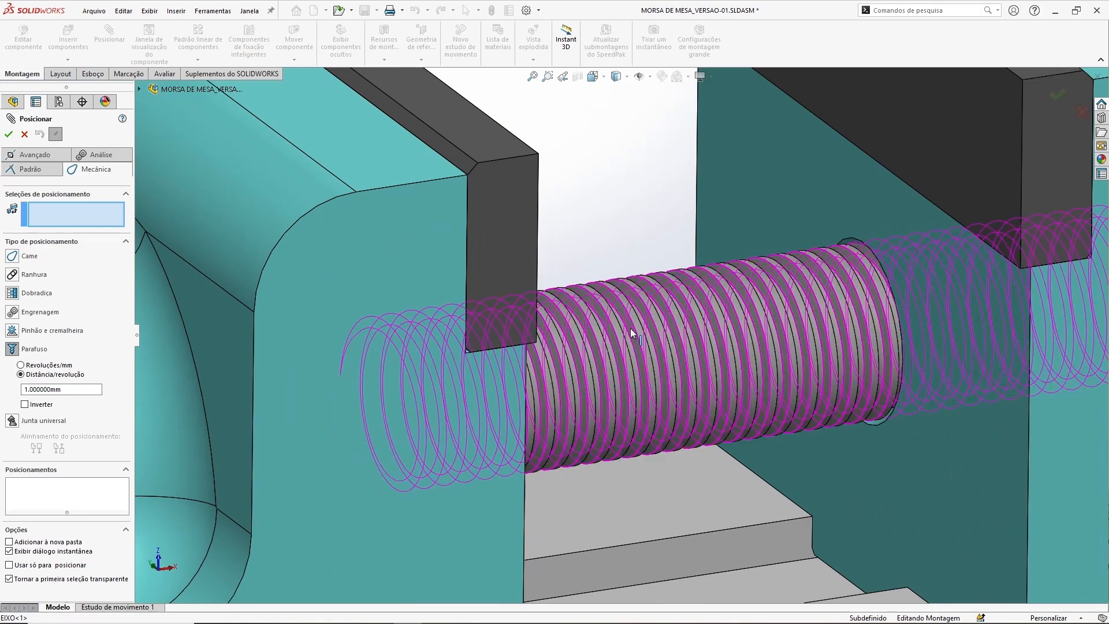
pyautogui.scroll(10, 556, 312)
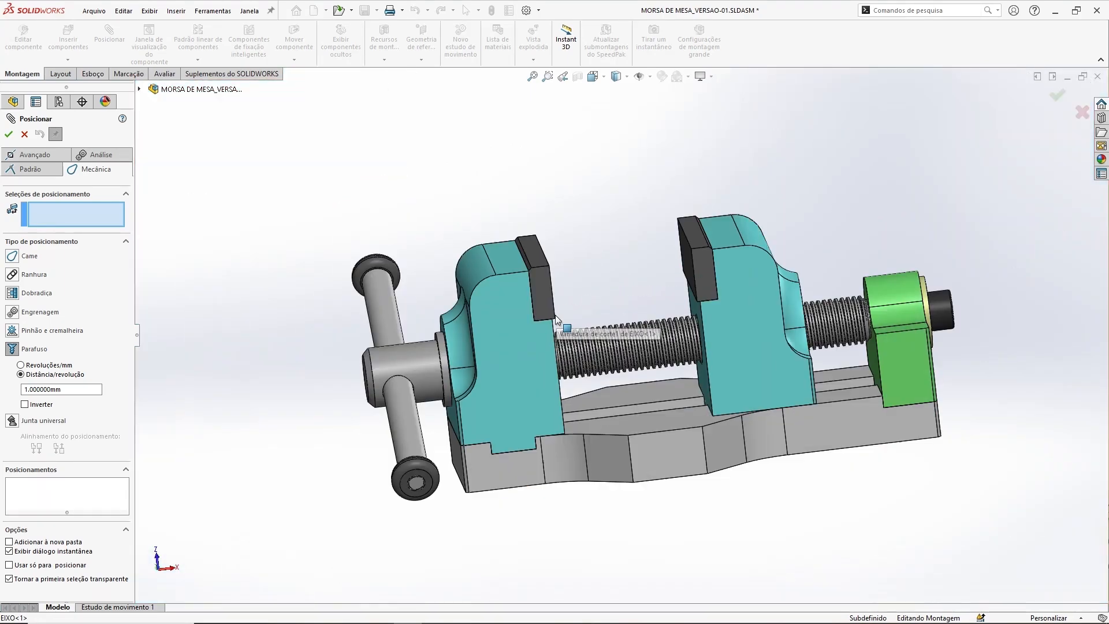
pyautogui.scroll(1, 459, 348)
pyautogui.click(459, 366)
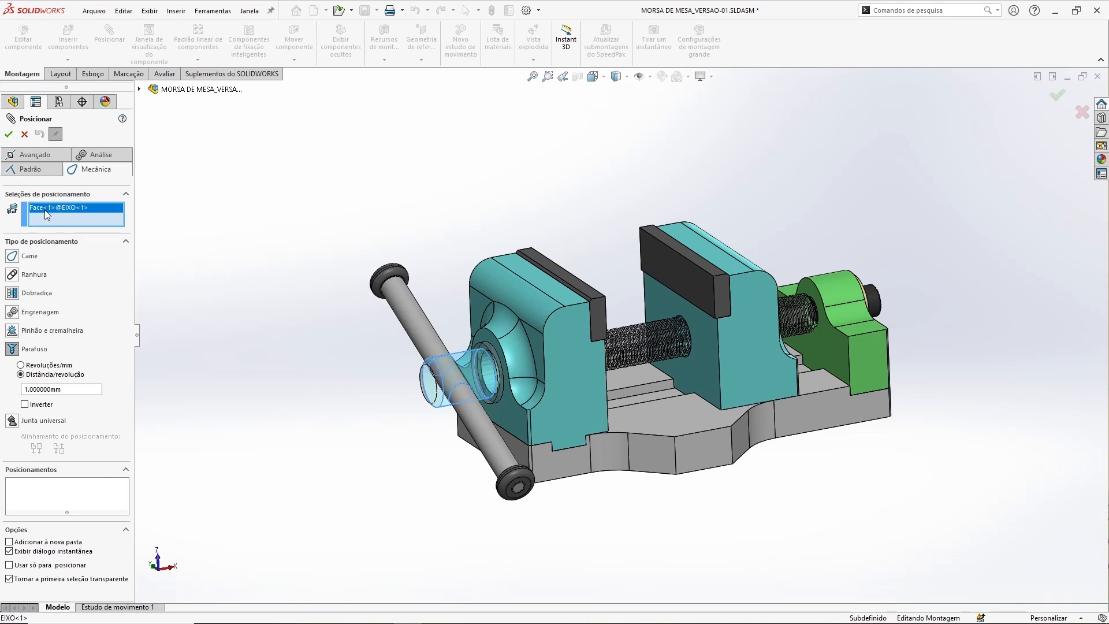
# Step: Pick the chamfer face at the mouth of the movable jaw's threaded hole as the screw mate's second reference
pyautogui.moveTo(544, 179); pyautogui.dragTo(566, 178, button='middle')
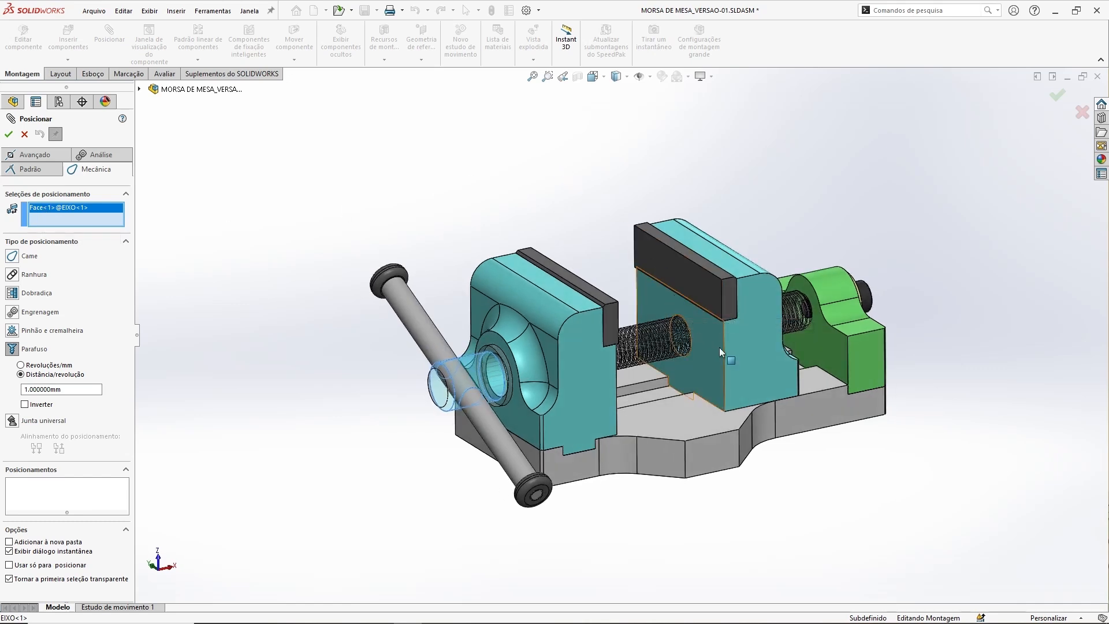
pyautogui.scroll(-1, 700, 349)
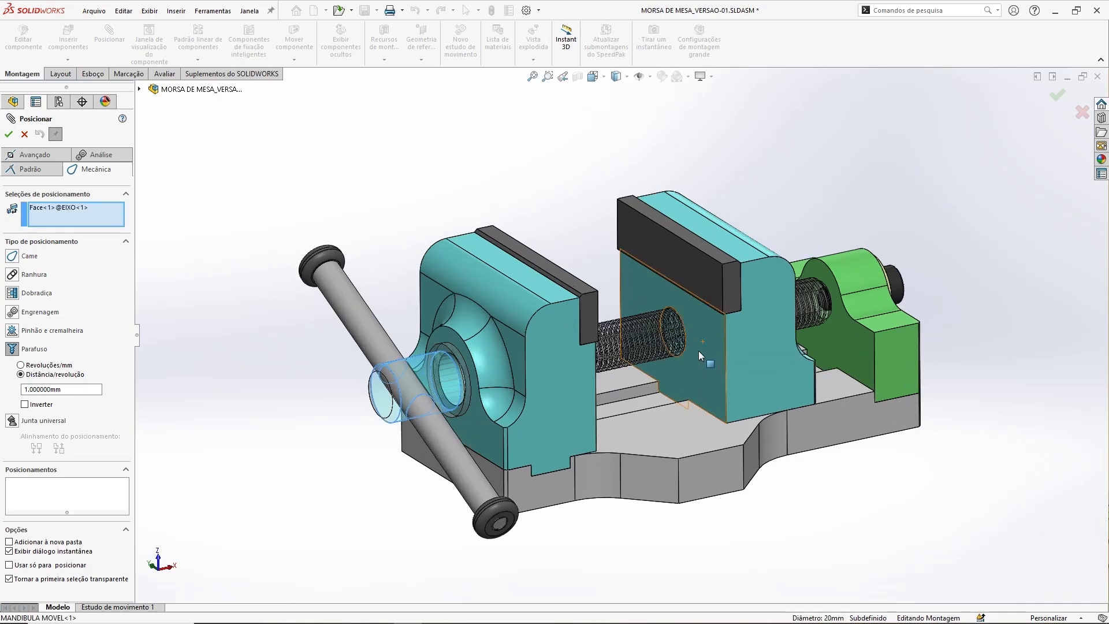
pyautogui.scroll(-6, 699, 352)
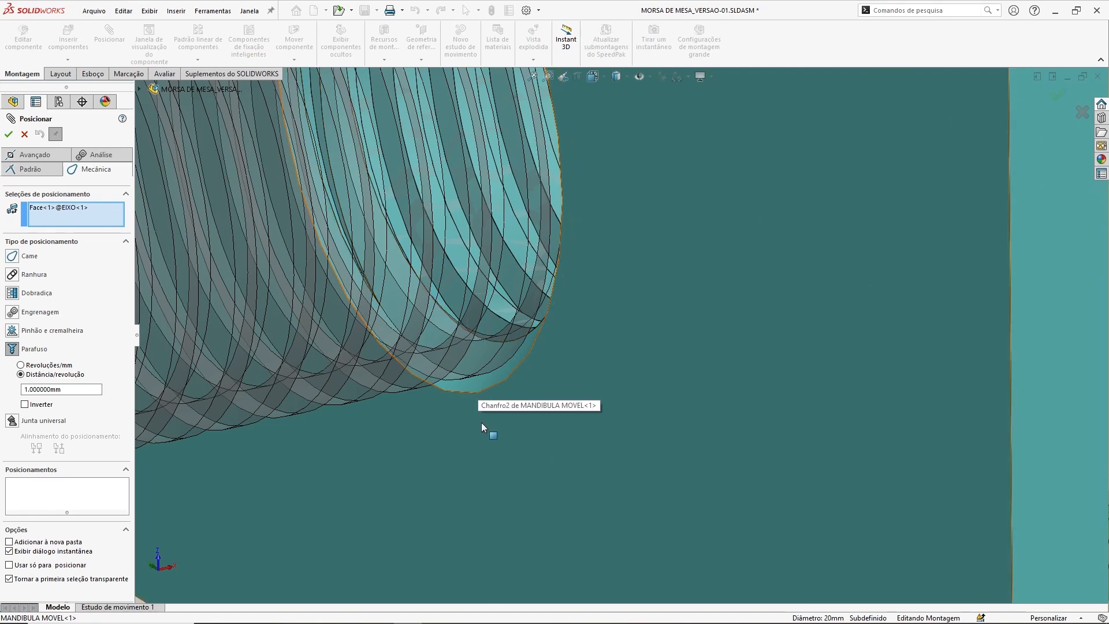
pyautogui.click(480, 383)
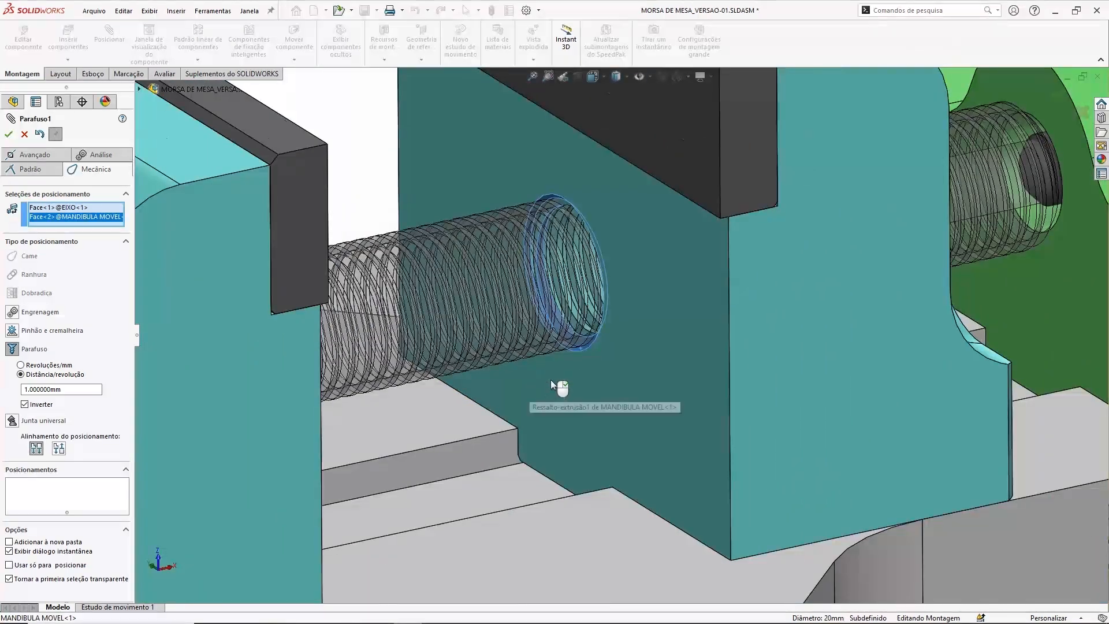
# Step: Set the screw mate's travel to 2 mm per revolution, accept the mate and finish mating
pyautogui.scroll(5, 551, 381)
pyautogui.moveTo(720, 308)
pyautogui.keyDown('ctrl'); pyautogui.mouseDown(button='middle')
pyautogui.moveTo(759, 303)
pyautogui.moveTo(713, 298)
pyautogui.mouseUp(button='middle'); pyautogui.keyUp('ctrl')
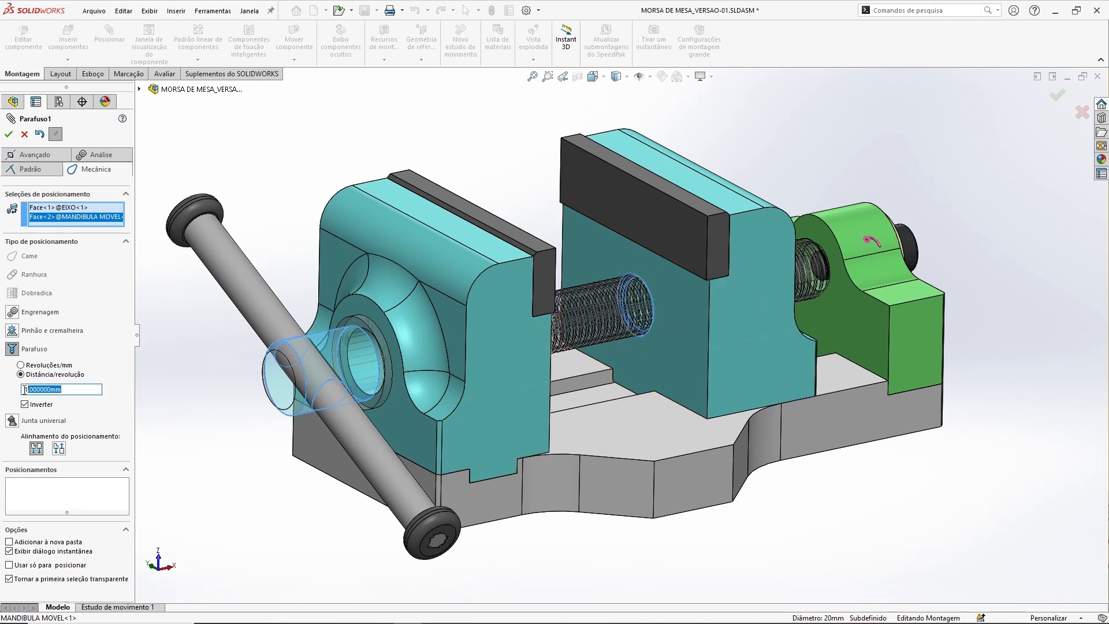
pyautogui.click(212, 375)
pyautogui.moveTo(742, 364); pyautogui.dragTo(418, 208, button='middle')
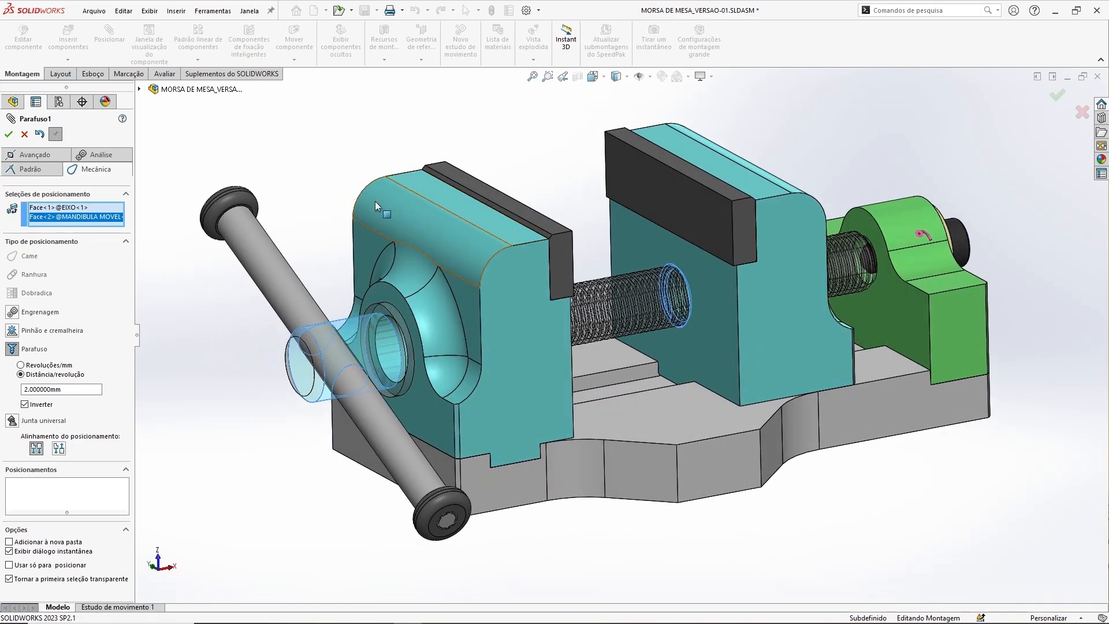
pyautogui.scroll(1, 326, 239)
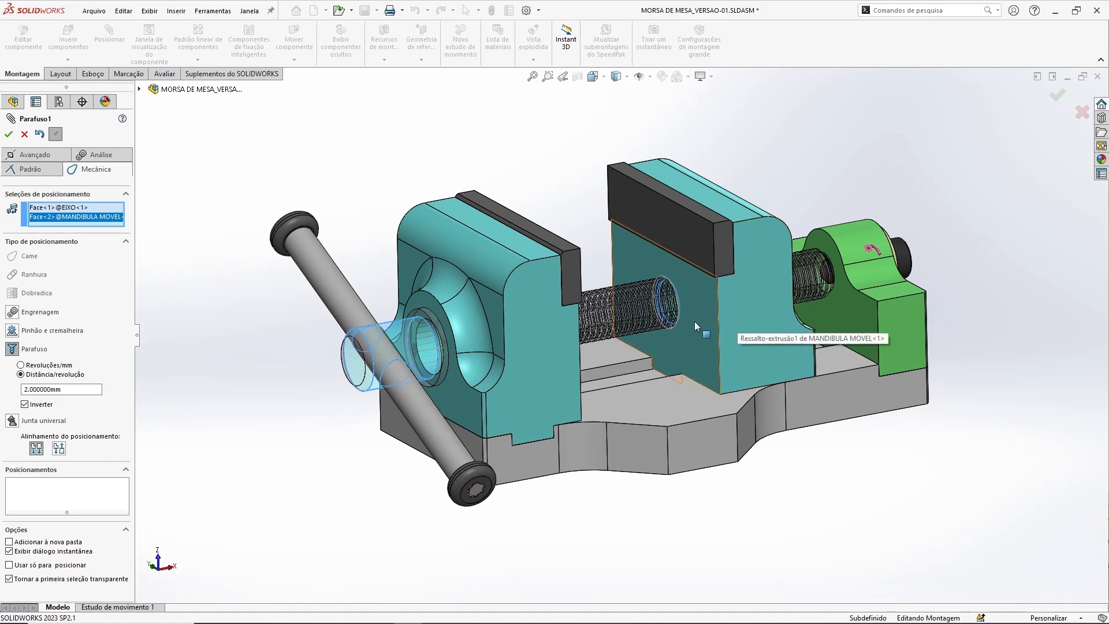
pyautogui.moveTo(725, 325); pyautogui.dragTo(687, 296, button='middle')
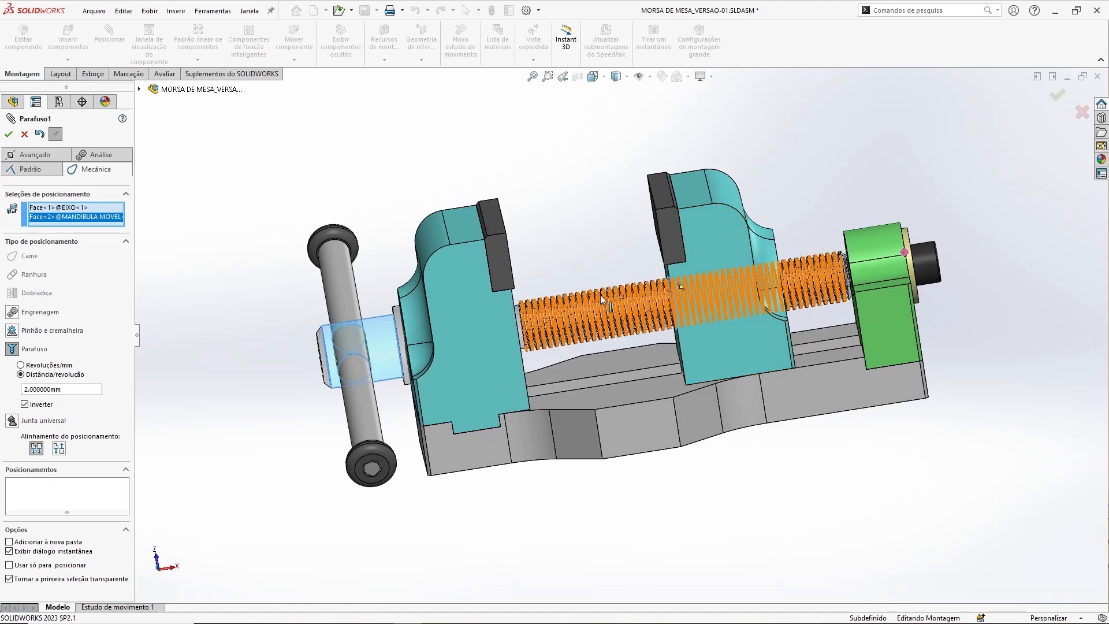
pyautogui.moveTo(605, 243)
pyautogui.mouseDown(button='middle')
pyautogui.moveTo(598, 225)
pyautogui.moveTo(621, 237)
pyautogui.mouseUp(button='middle')
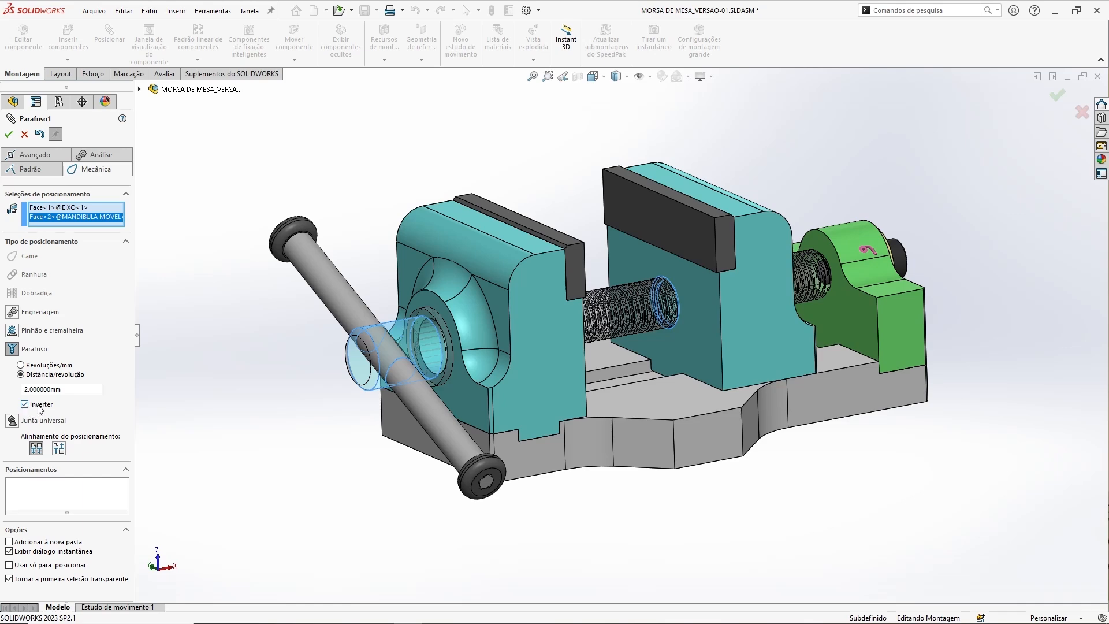
pyautogui.moveTo(761, 278); pyautogui.dragTo(774, 322, button='middle')
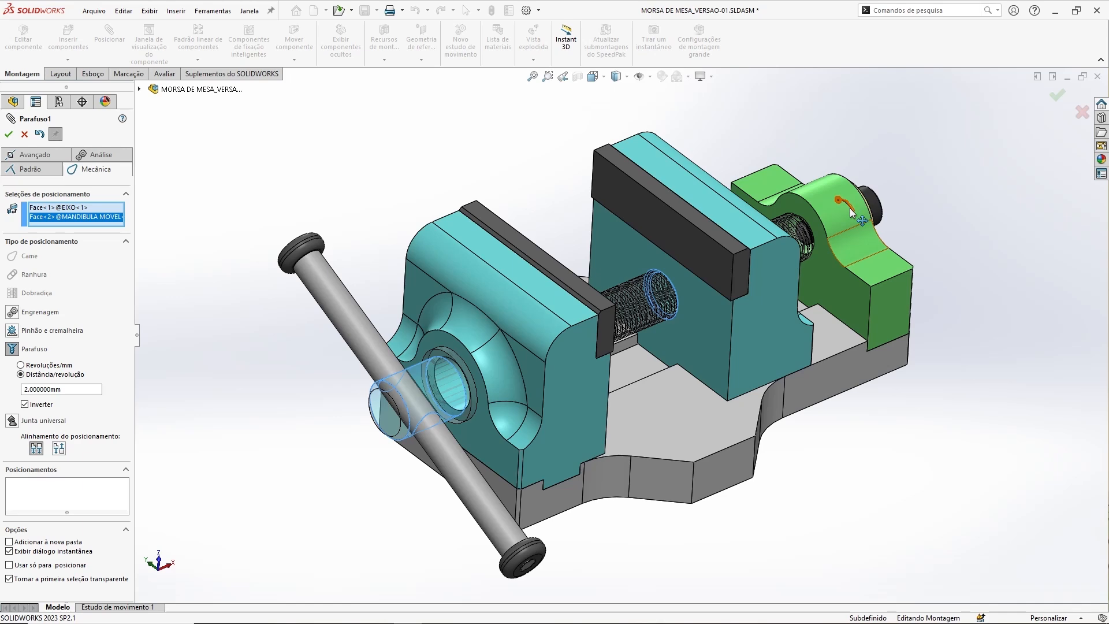
pyautogui.moveTo(583, 375); pyautogui.dragTo(556, 347, button='middle')
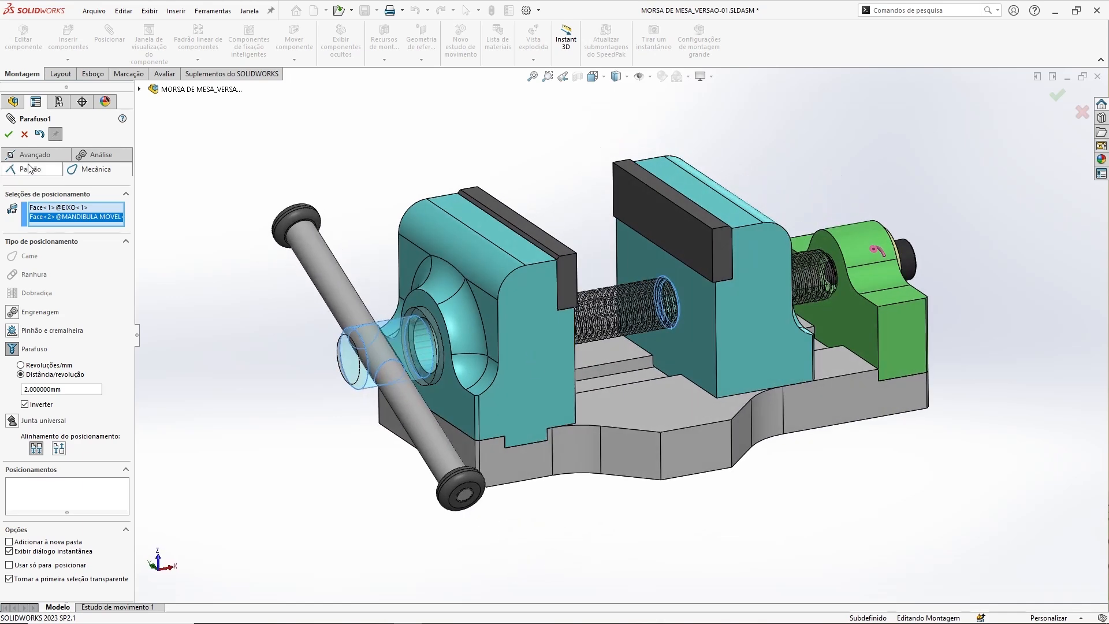
pyautogui.click(9, 136)
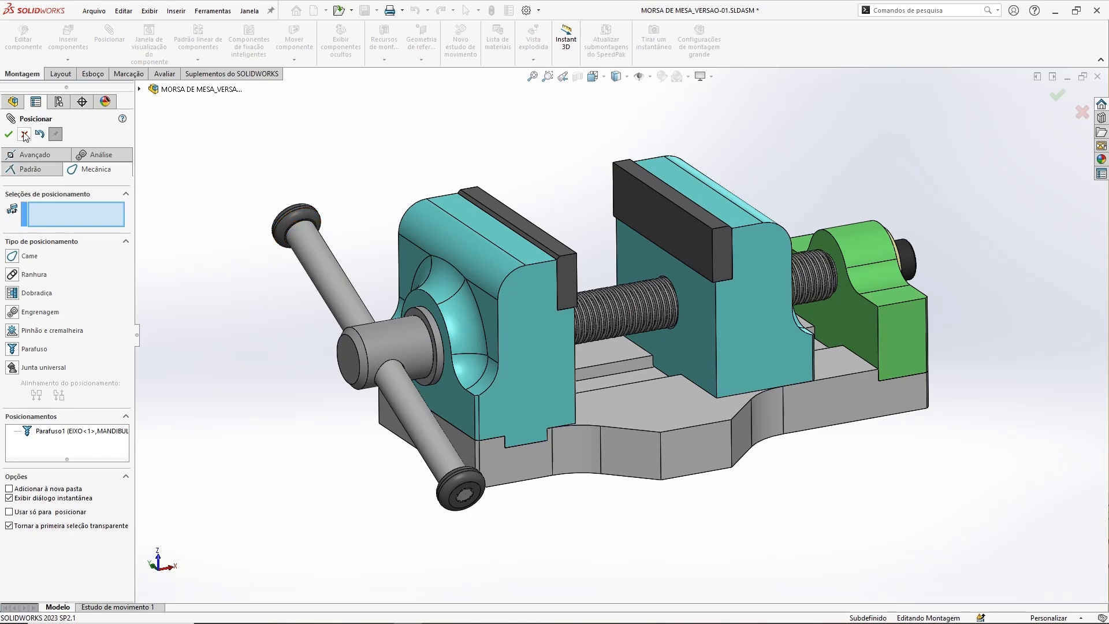
pyautogui.click(24, 134)
# Step: Expand the assembly's list of mates and turn the spindle to test the screw mate
pyautogui.click(7, 385)
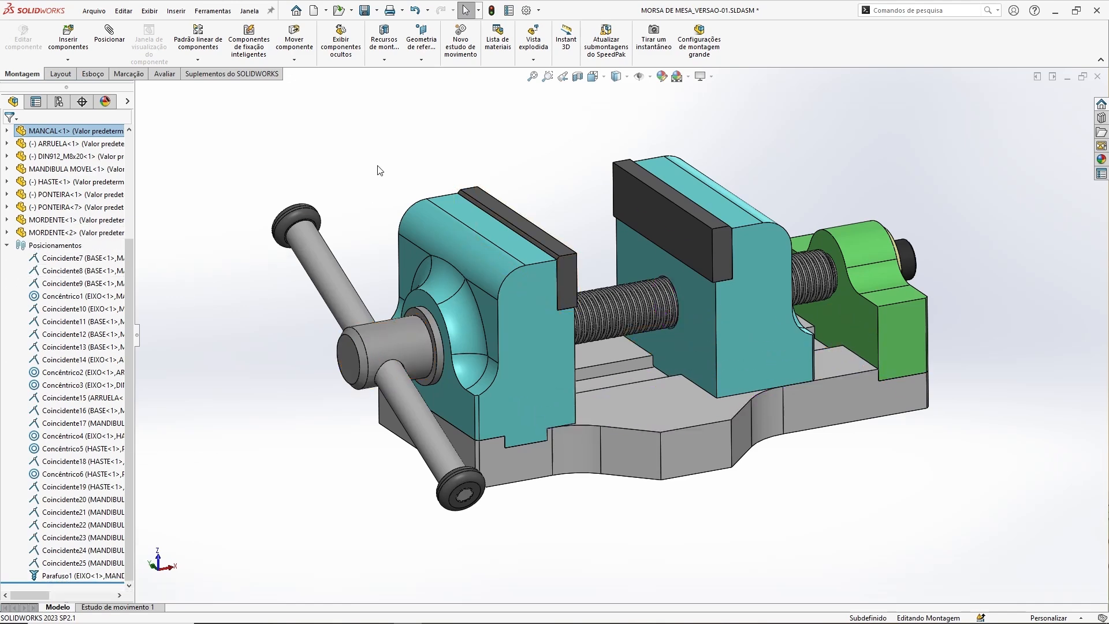
pyautogui.moveTo(658, 252); pyautogui.dragTo(639, 272, button='middle')
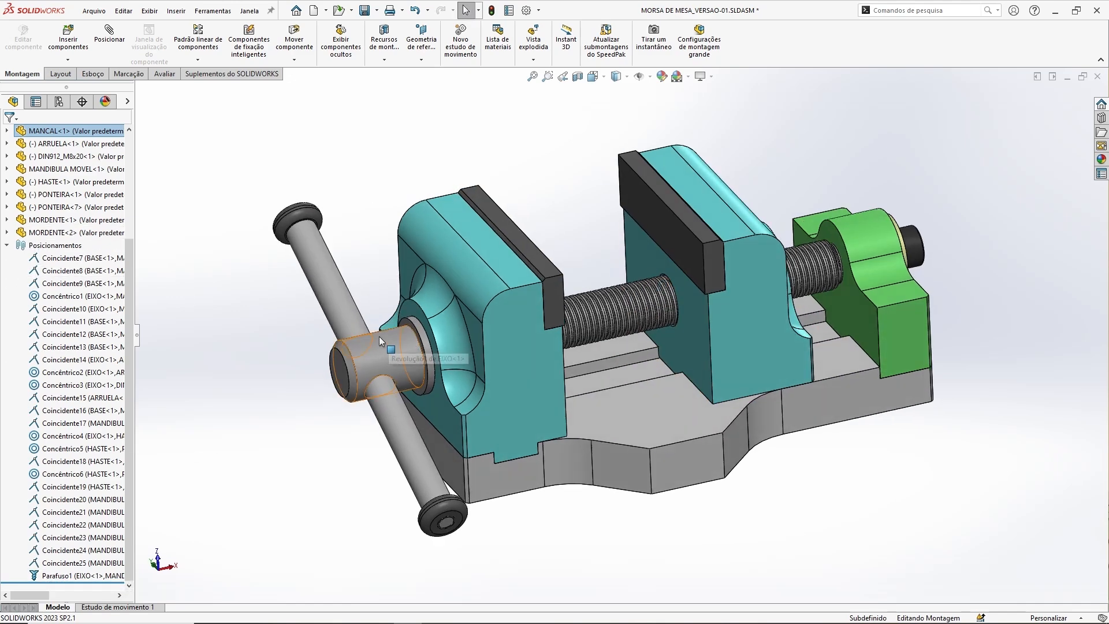
pyautogui.moveTo(338, 358); pyautogui.dragTo(346, 296)
pyautogui.press('Escape')
pyautogui.click(331, 165)
pyautogui.moveTo(730, 361); pyautogui.dragTo(734, 411, button='middle')
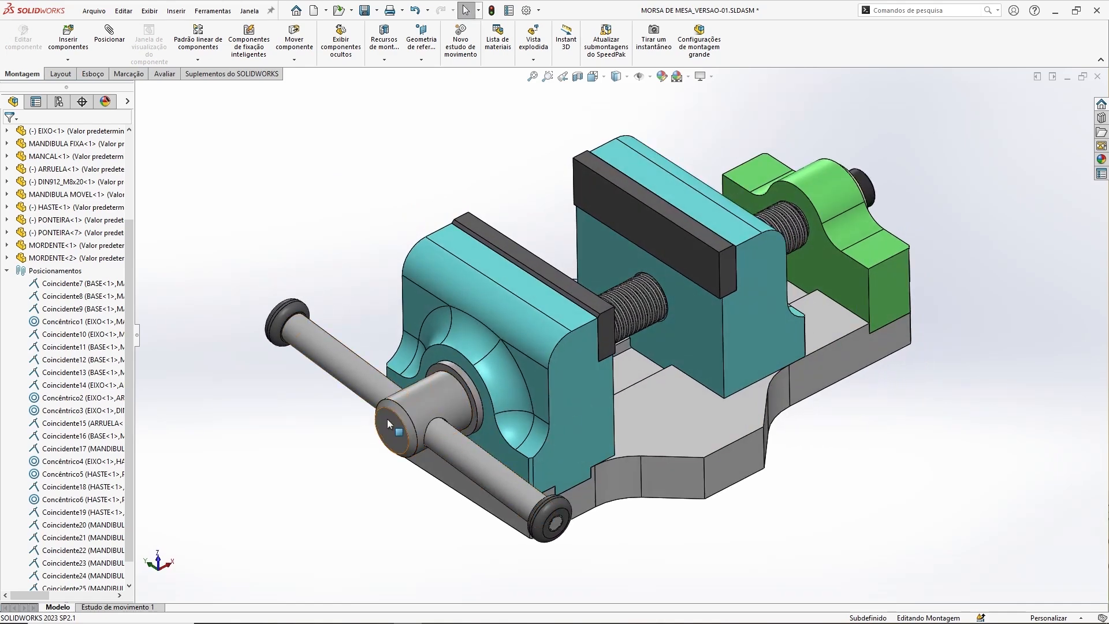
# Step: Turn the spindle further by its end face to drive the movable jaw towards the fixed jaw
pyautogui.moveTo(413, 414); pyautogui.dragTo(632, 296, button='middle')
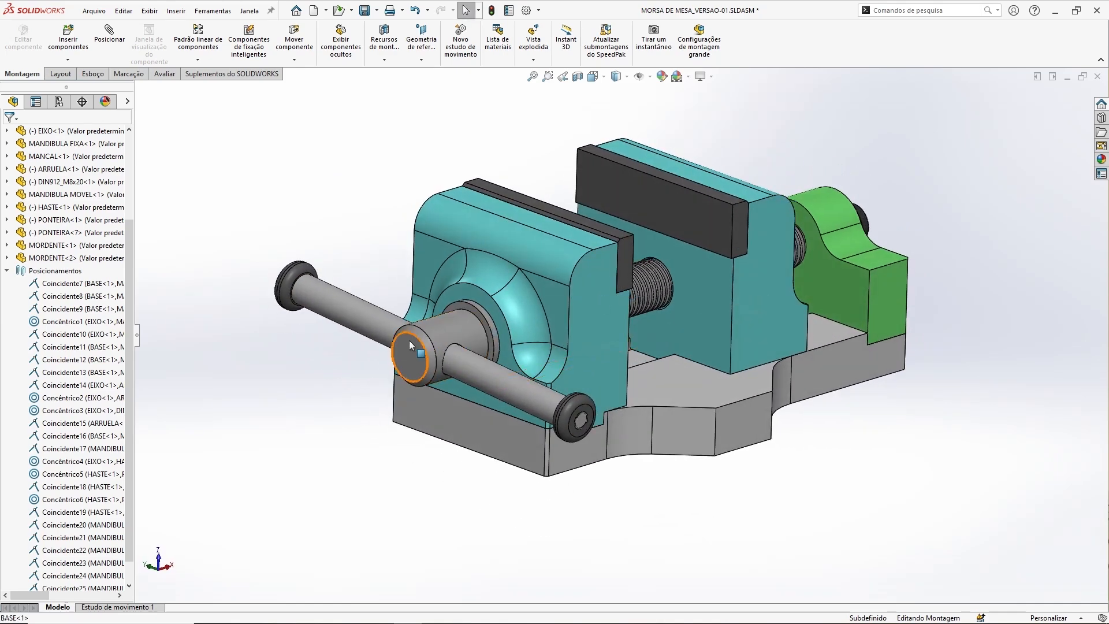
pyautogui.moveTo(409, 338); pyautogui.dragTo(328, 300)
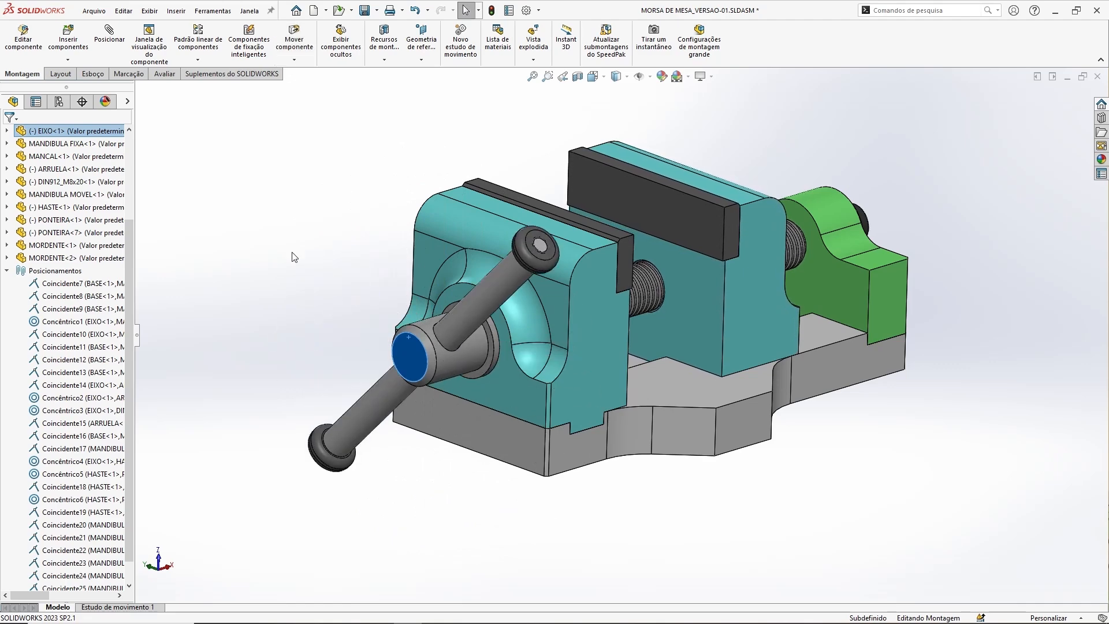
pyautogui.click(293, 184)
pyautogui.moveTo(665, 330); pyautogui.dragTo(798, 432, button='middle')
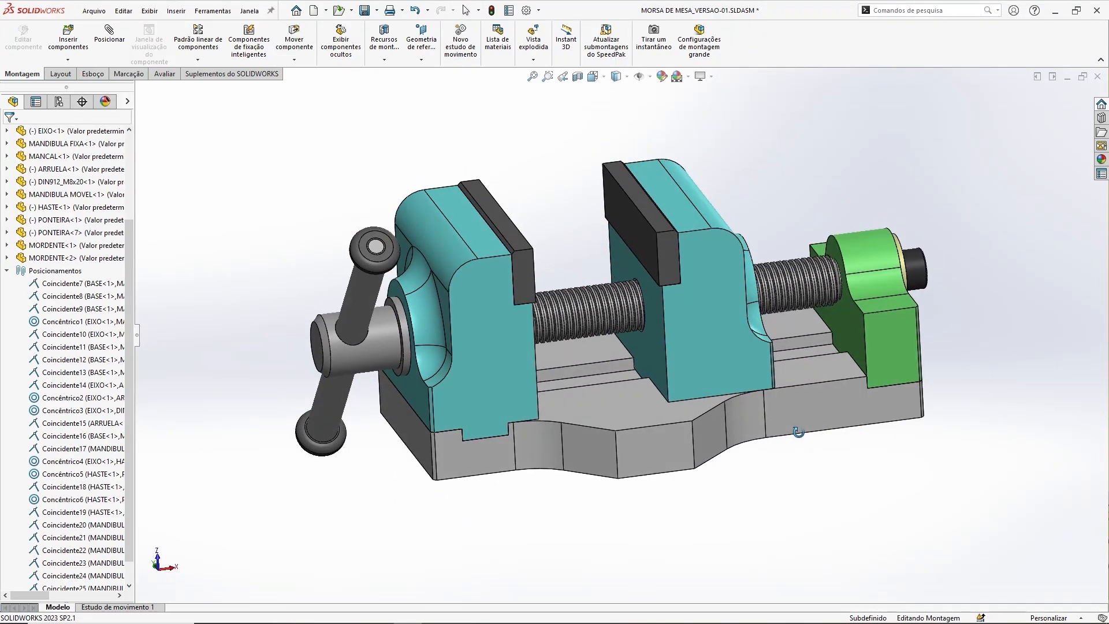
# Step: Shift the movable jaw slightly along the base and rebuild the assembly
pyautogui.click(720, 356)
pyautogui.click(771, 462)
pyautogui.click(690, 312)
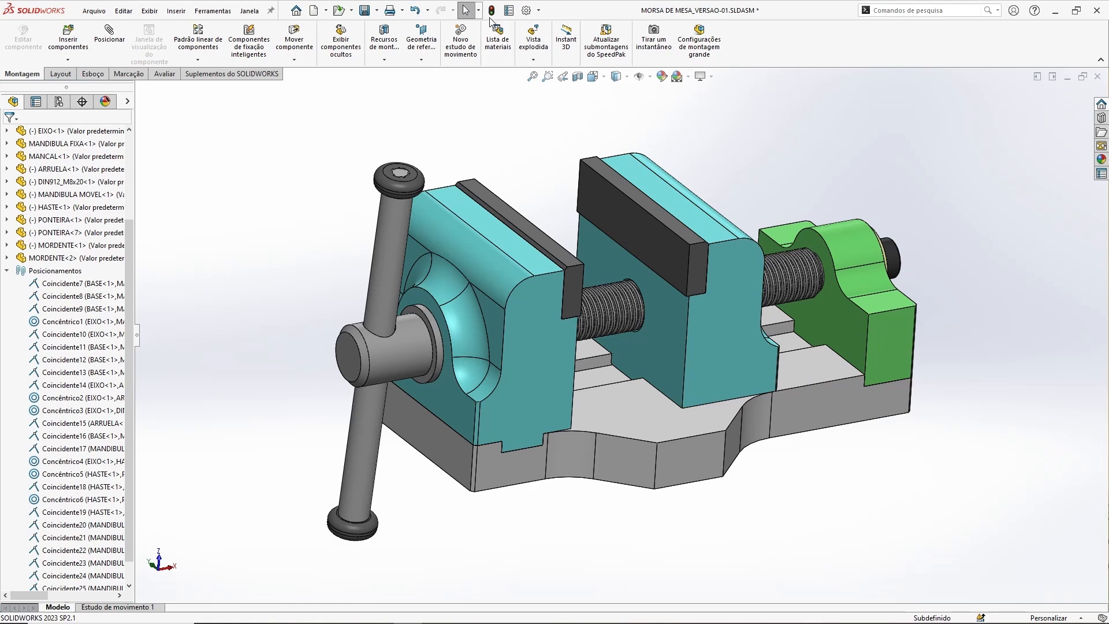
pyautogui.moveTo(528, 176); pyautogui.dragTo(510, 163, button='middle')
pyautogui.click(494, 14)
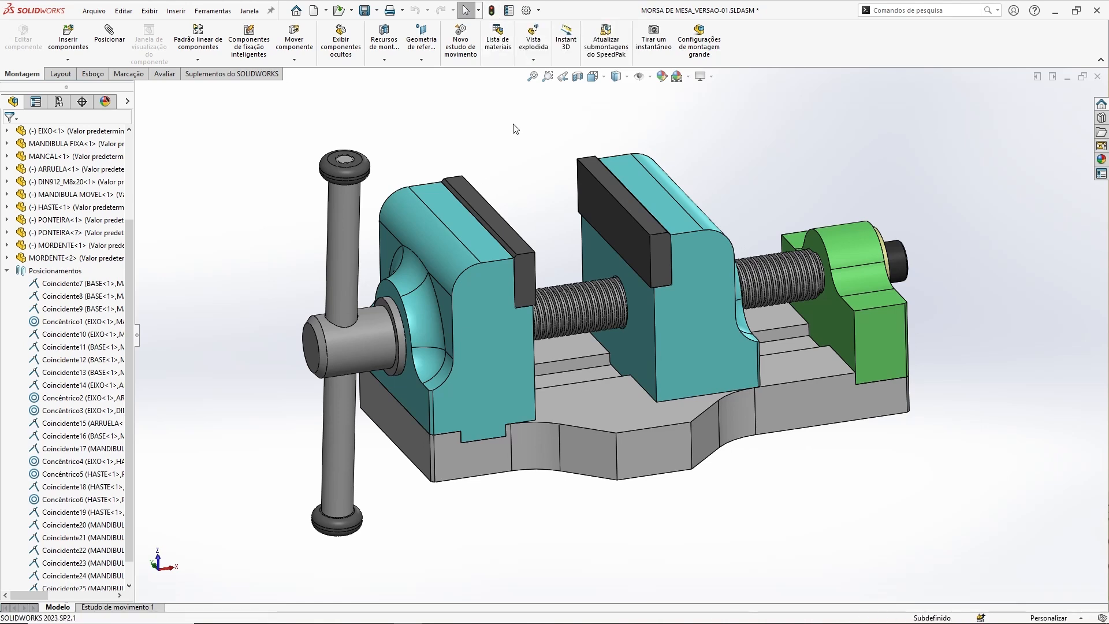
# Step: Slide the movable jaw back and forth along the base to test whether it turns the spindle
pyautogui.moveTo(711, 355); pyautogui.dragTo(698, 357)
pyautogui.moveTo(698, 357); pyautogui.dragTo(665, 437, button='middle')
pyautogui.moveTo(657, 351); pyautogui.dragTo(724, 357)
pyautogui.moveTo(869, 471); pyautogui.dragTo(858, 508, button='middle')
pyautogui.click(643, 545)
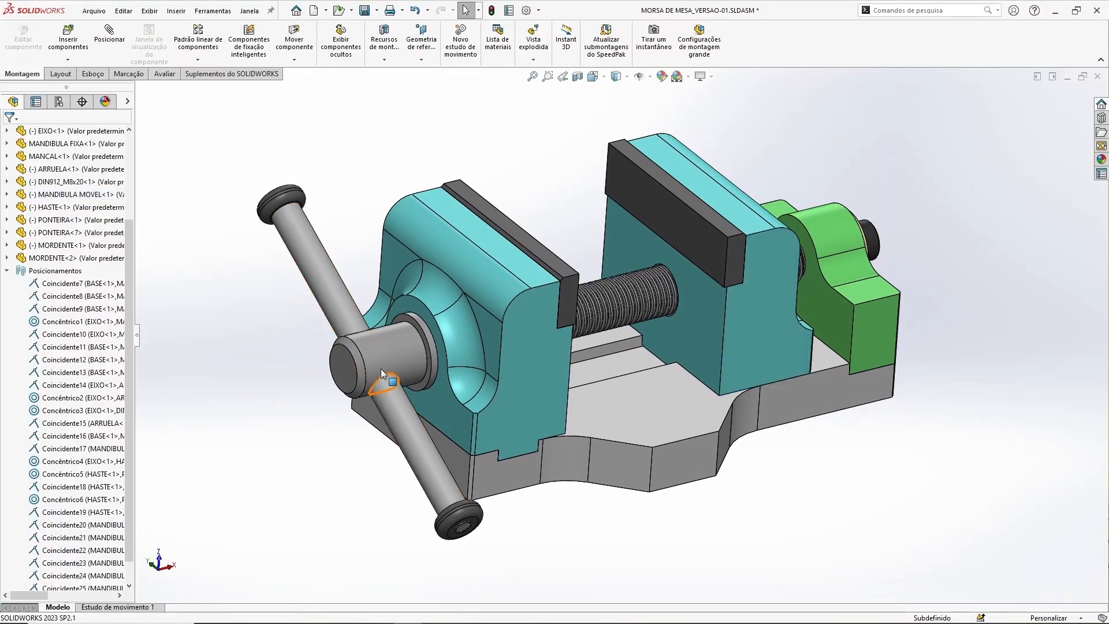
# Step: Turn the spindle again to test the jaw's linked travel, and save the assembly
pyautogui.moveTo(346, 352); pyautogui.dragTo(277, 292)
pyautogui.click(263, 213)
pyautogui.moveTo(763, 440); pyautogui.dragTo(682, 404, button='middle')
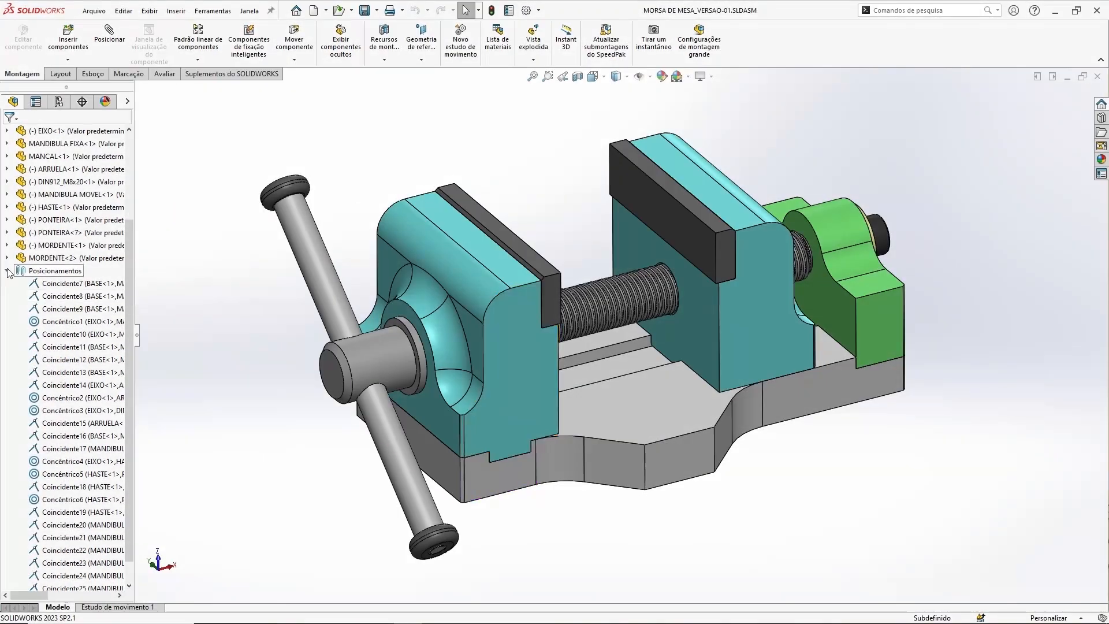
# Step: Collapse the list of mates and examine the fixed jaw and the base from below
pyautogui.click(7, 270)
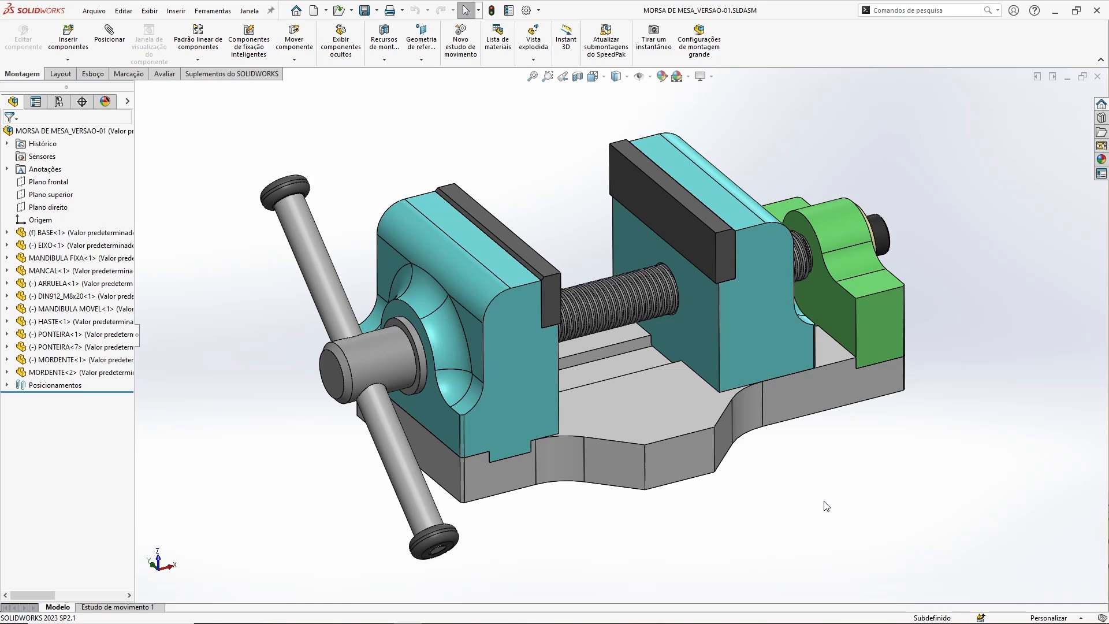
pyautogui.moveTo(750, 486); pyautogui.dragTo(730, 457, button='middle')
pyautogui.click(490, 338)
pyautogui.moveTo(786, 514); pyautogui.dragTo(763, 363, button='middle')
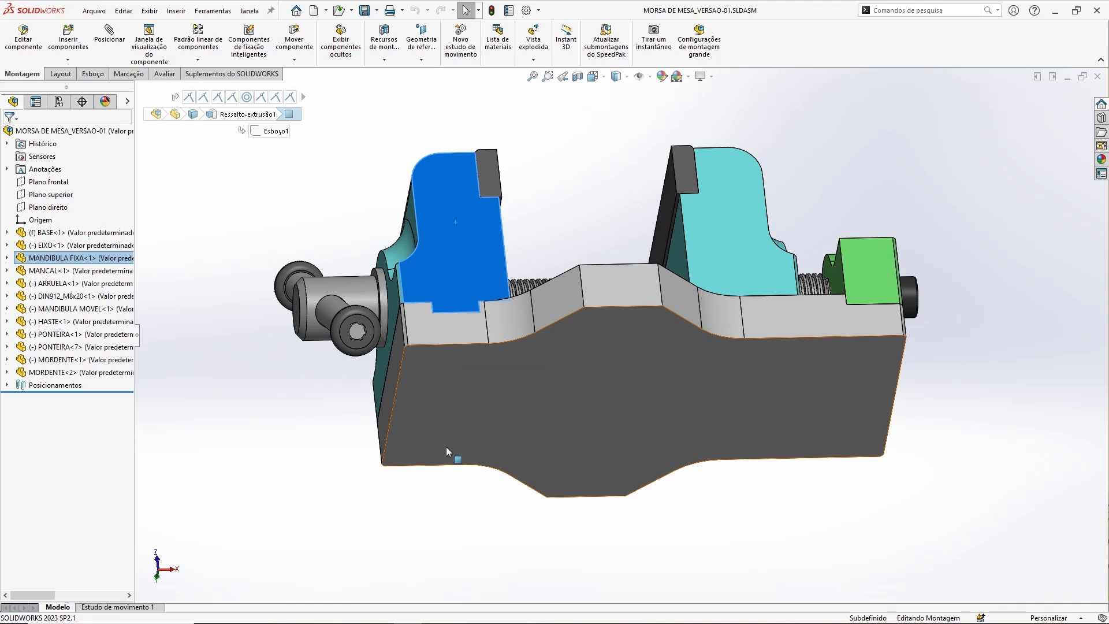
pyautogui.click(297, 185)
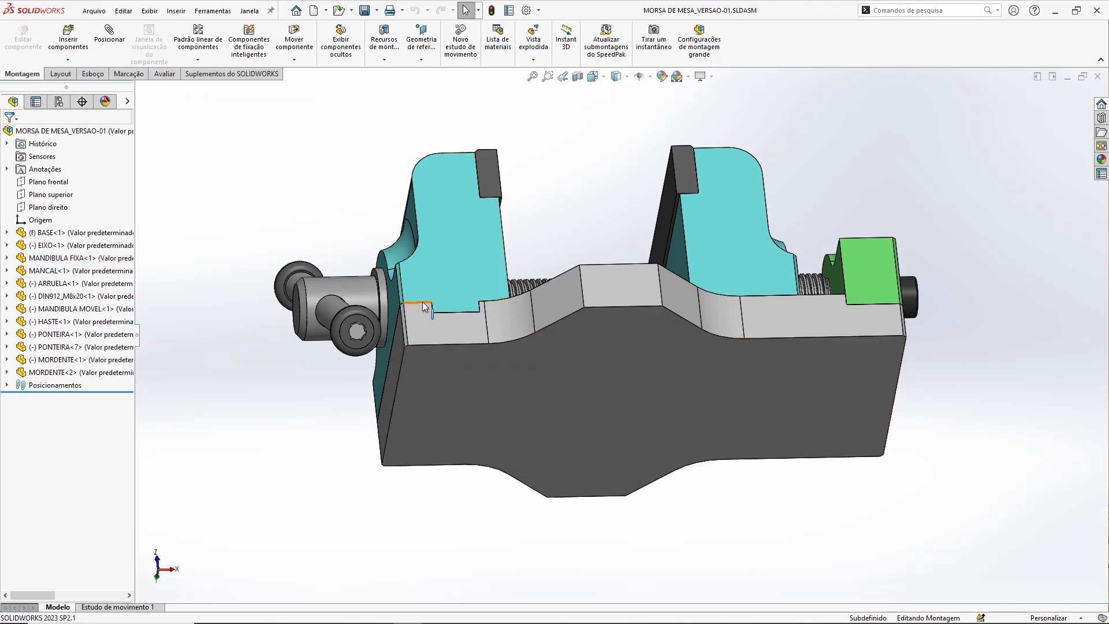
# Step: Examine the bearing block's contact with the base from several sides, including from below, and the movable jaw's plate up close
pyautogui.moveTo(810, 324); pyautogui.dragTo(894, 433, button='middle')
pyautogui.click(870, 322)
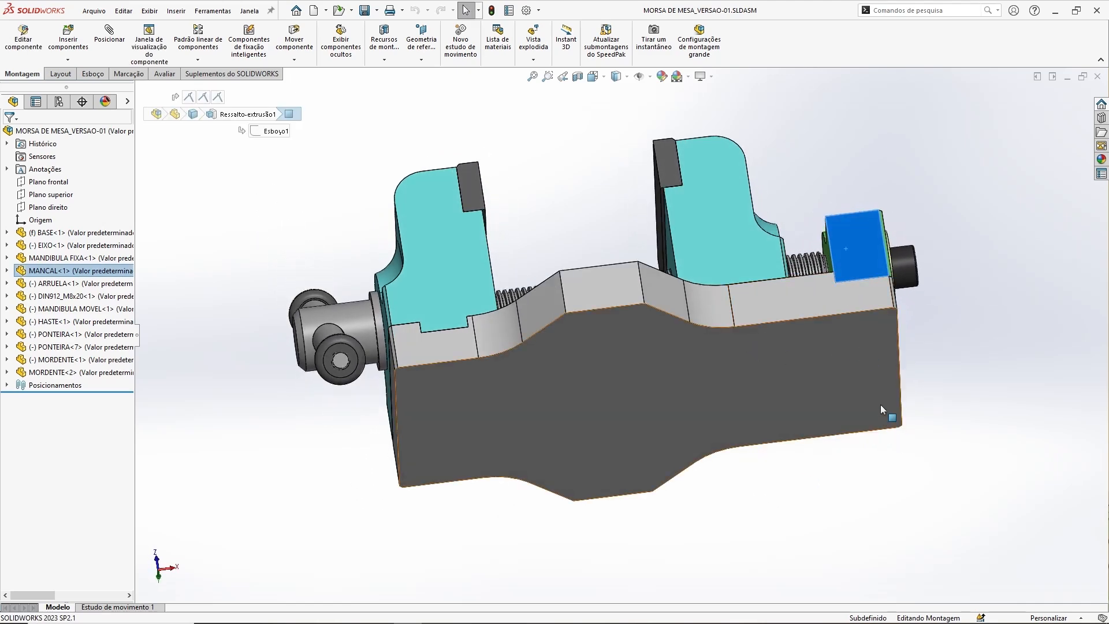
pyautogui.moveTo(855, 238); pyautogui.dragTo(902, 505, button='middle')
pyautogui.click(932, 528)
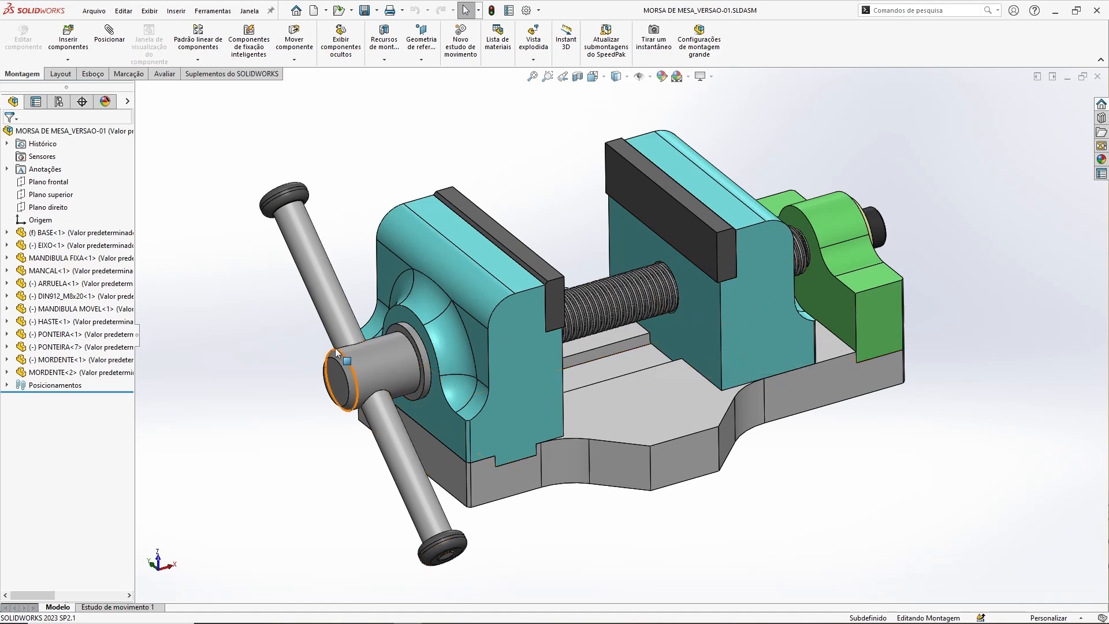
pyautogui.moveTo(744, 462); pyautogui.dragTo(860, 272, button='middle')
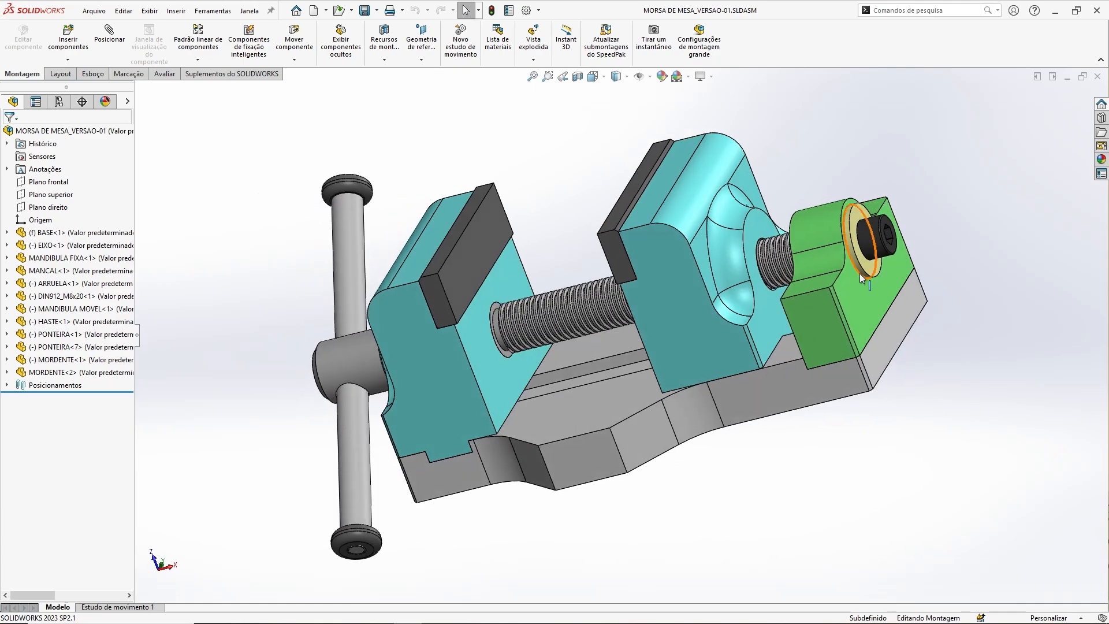
pyautogui.moveTo(861, 457); pyautogui.dragTo(669, 175, button='middle')
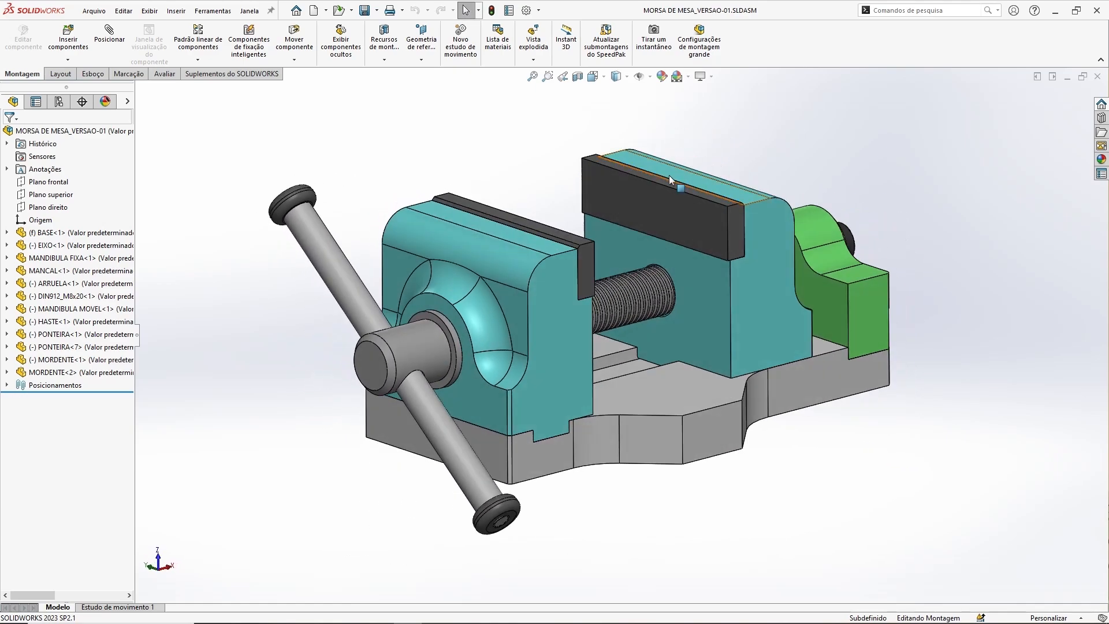
pyautogui.scroll(-5, 606, 191)
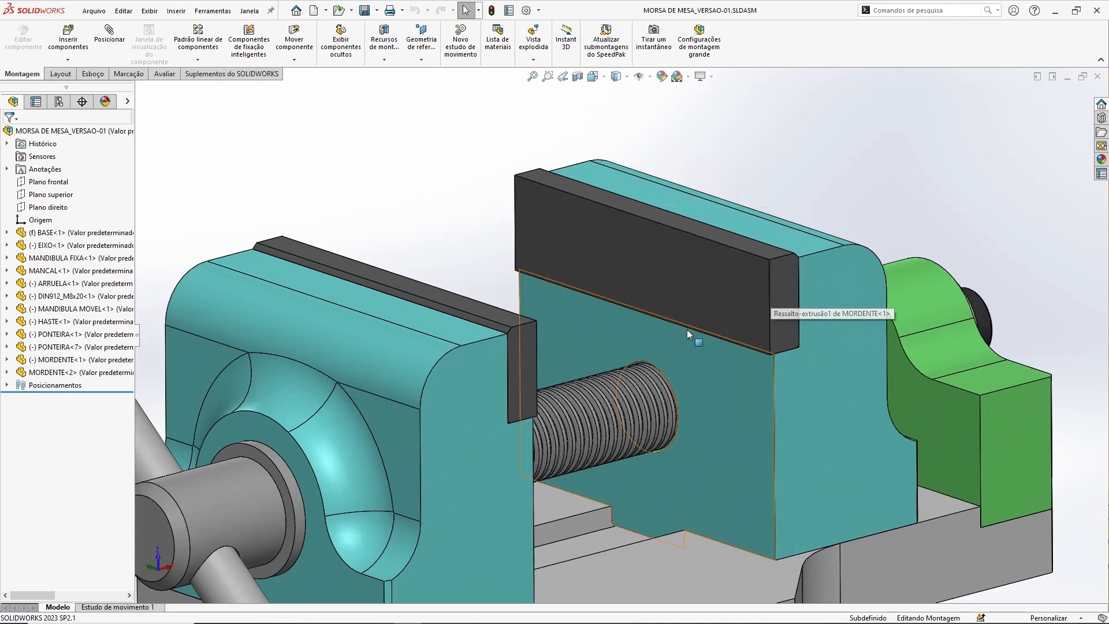
pyautogui.scroll(5, 687, 329)
# Step: Examine the fixed jaw and the face of the movable jaw's plate, viewing the vise from the front and the bearing end
pyautogui.moveTo(730, 390); pyautogui.dragTo(499, 355, button='middle')
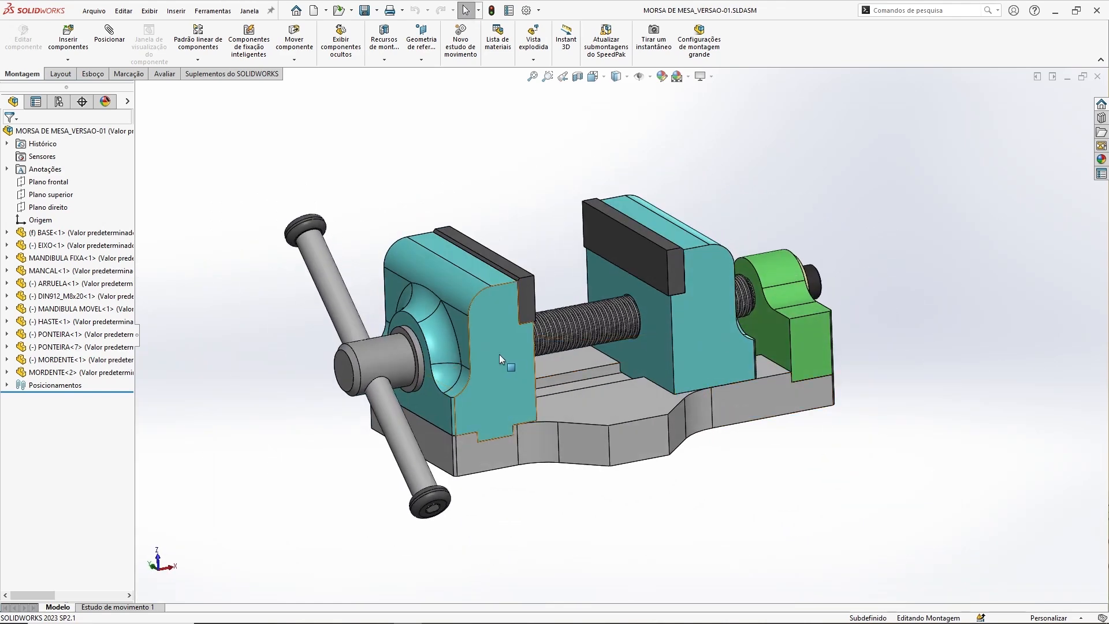
pyautogui.click(497, 353)
pyautogui.click(823, 352)
pyautogui.click(633, 255)
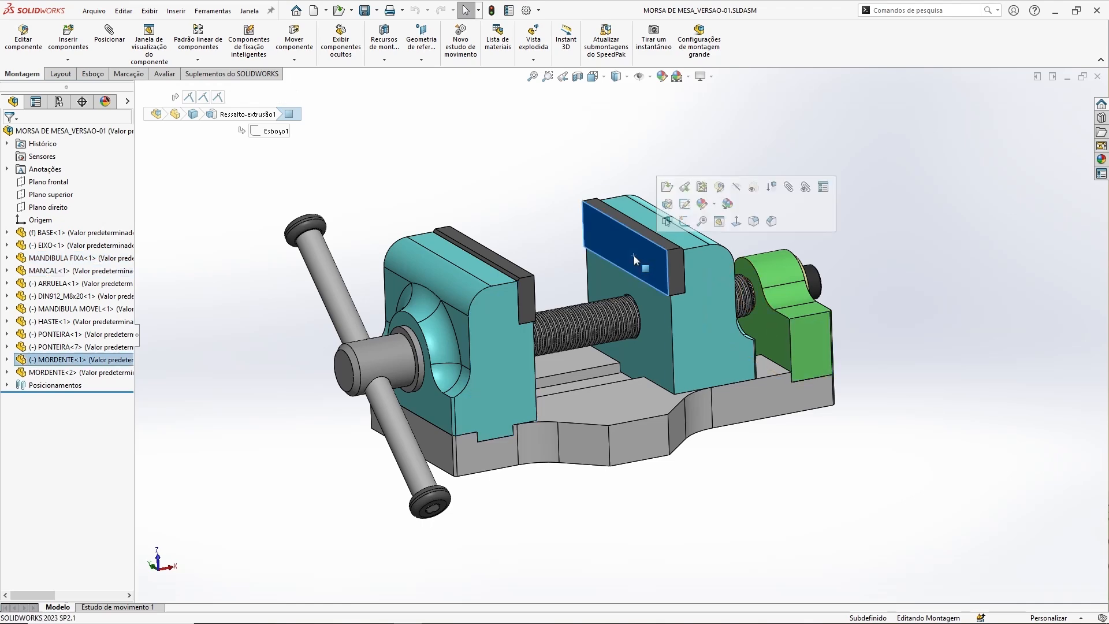
pyautogui.click(858, 454)
pyautogui.moveTo(825, 461); pyautogui.dragTo(764, 488, button='middle')
pyautogui.keyDown('ctrl'); pyautogui.moveTo(858, 245); pyautogui.dragTo(856, 251, button='middle'); pyautogui.keyUp('ctrl')
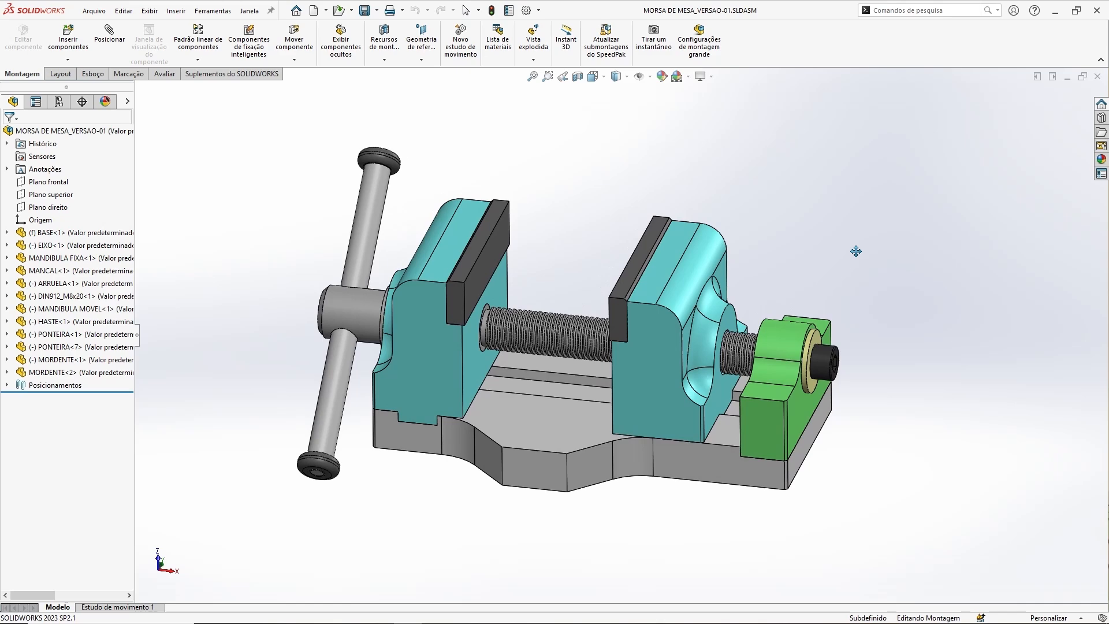
pyautogui.moveTo(881, 400); pyautogui.dragTo(840, 402, button='middle')
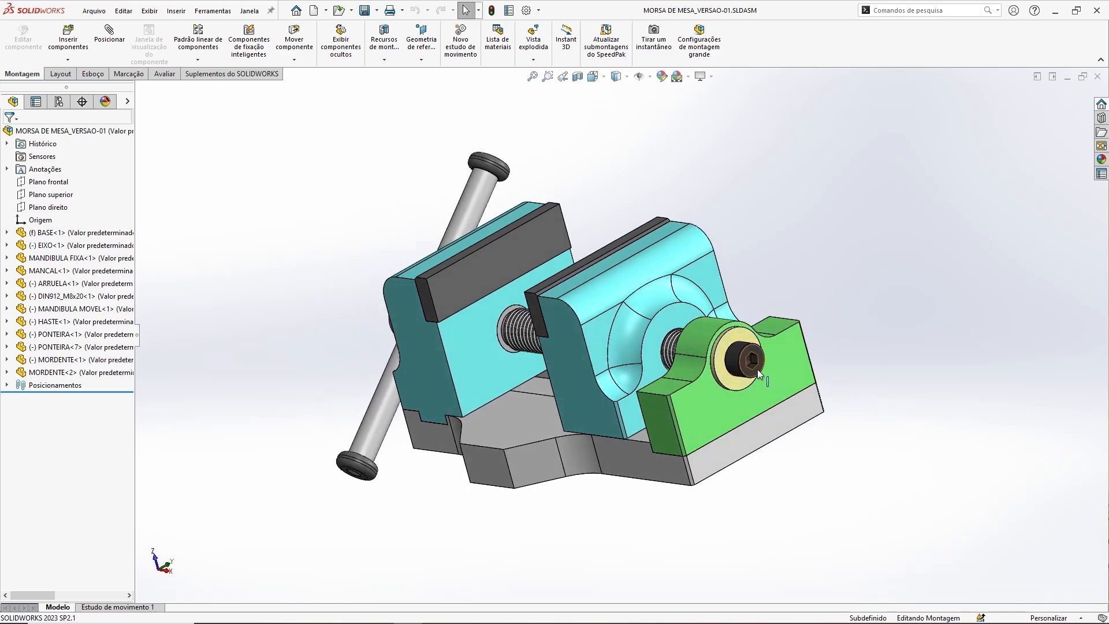
# Step: Inspect the socket head screw and washer at the bearing block up close
pyautogui.scroll(-5, 755, 367)
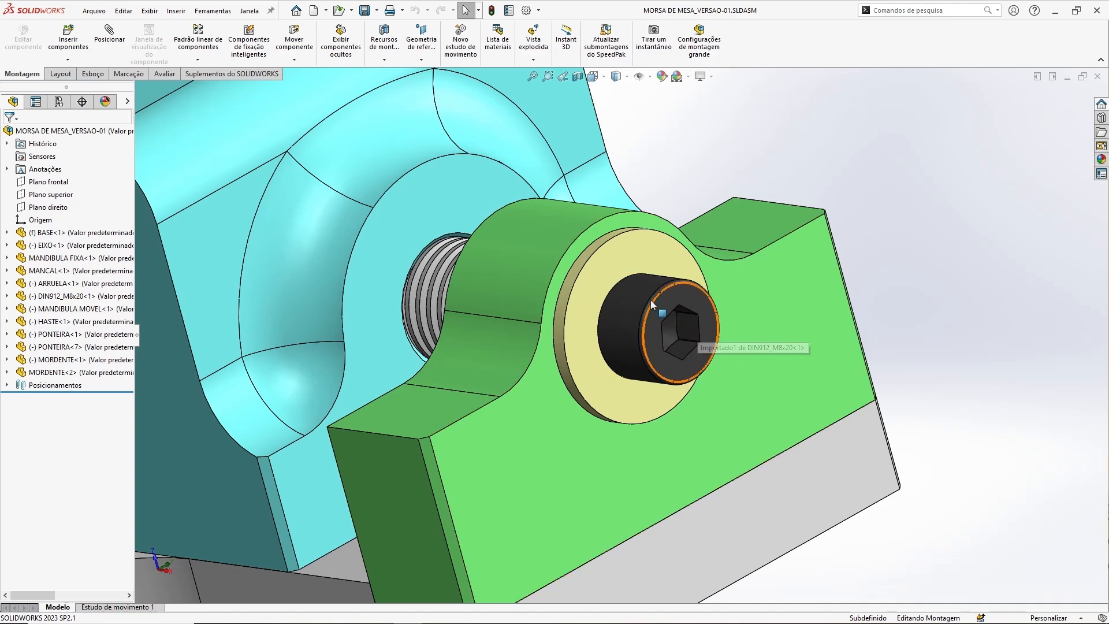
pyautogui.moveTo(629, 366); pyautogui.dragTo(698, 350, button='middle')
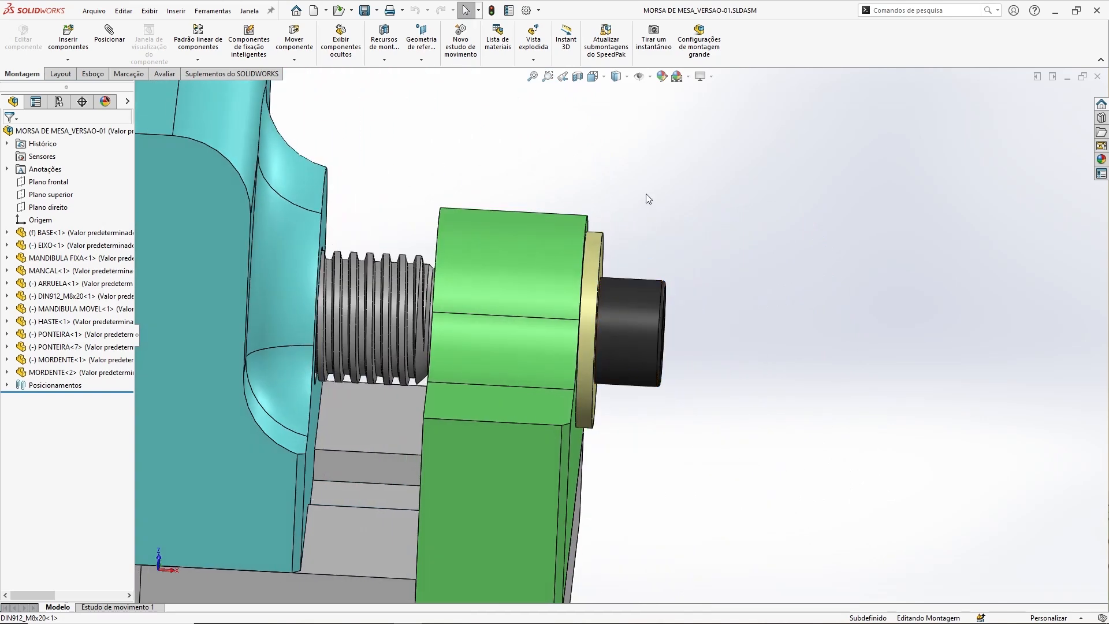
pyautogui.scroll(6, 646, 193)
pyautogui.moveTo(646, 193); pyautogui.dragTo(703, 183, button='middle')
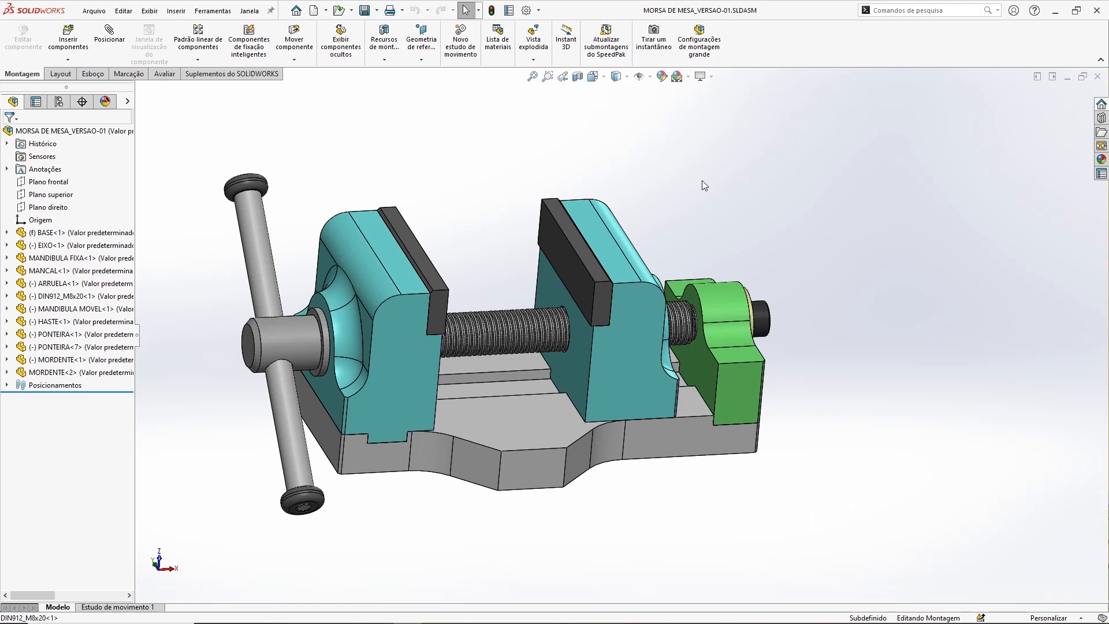
pyautogui.moveTo(709, 185); pyautogui.dragTo(734, 316, button='middle')
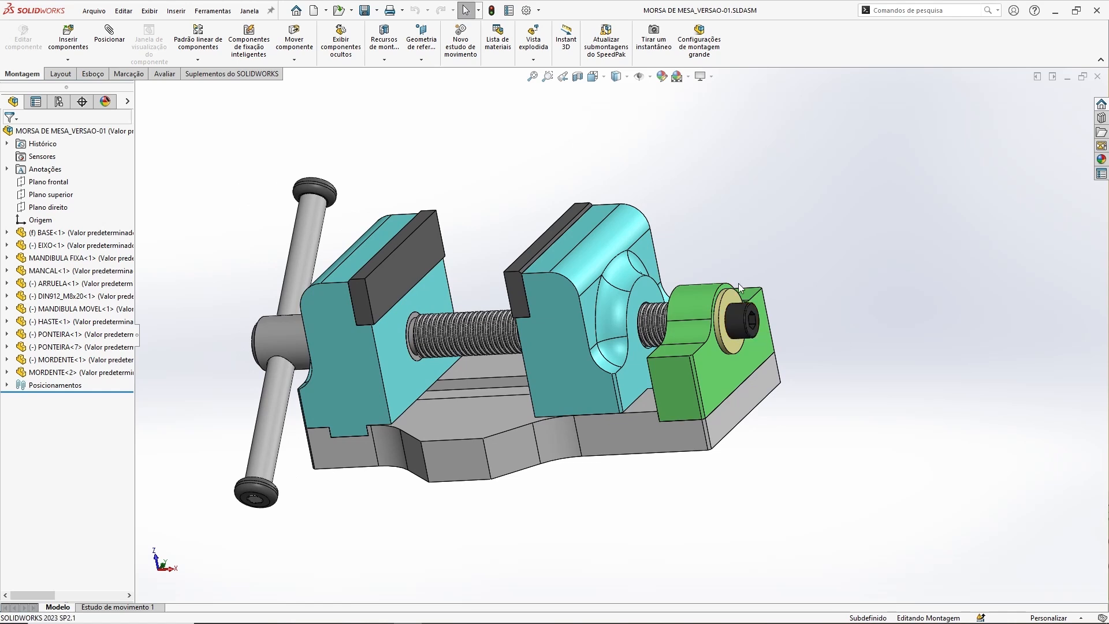
# Step: Open the DIN912_M8x20 screw as a separate part and check the diameter of its shank beside the head
pyautogui.click(735, 314)
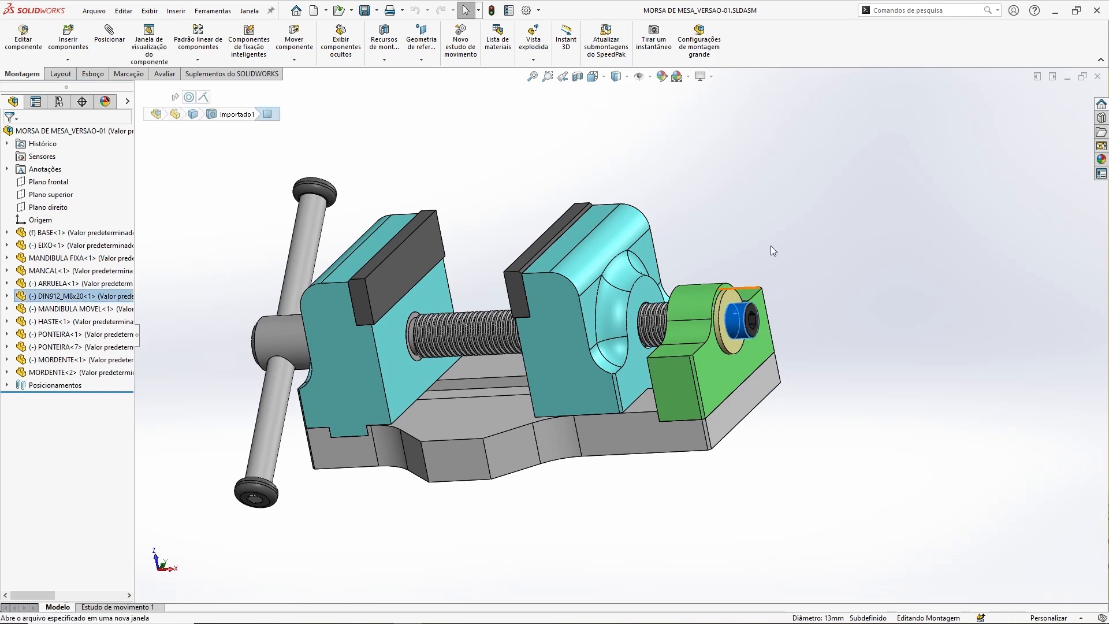
pyautogui.click(771, 246)
pyautogui.moveTo(634, 448); pyautogui.dragTo(851, 503, button='middle')
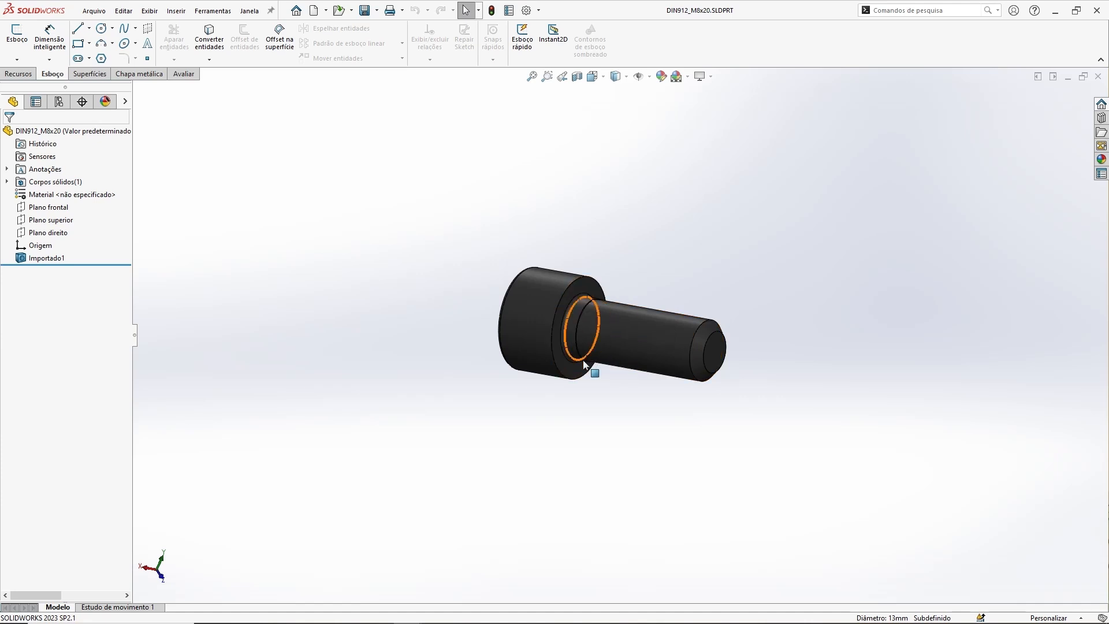
pyautogui.moveTo(572, 342); pyautogui.dragTo(543, 327, button='middle')
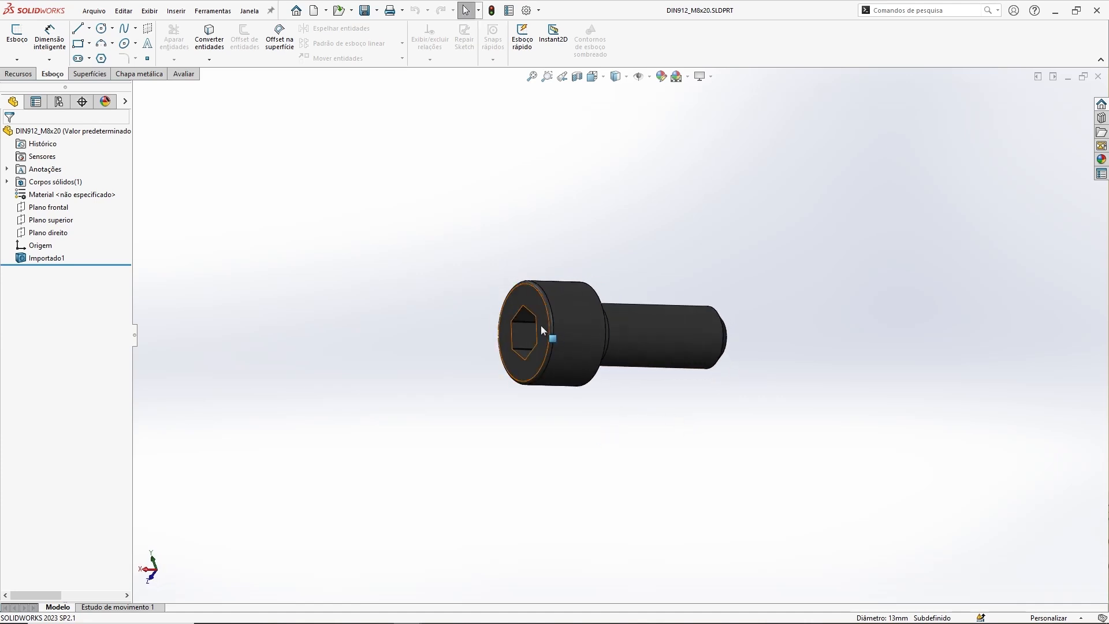
pyautogui.moveTo(643, 349); pyautogui.dragTo(663, 364, button='middle')
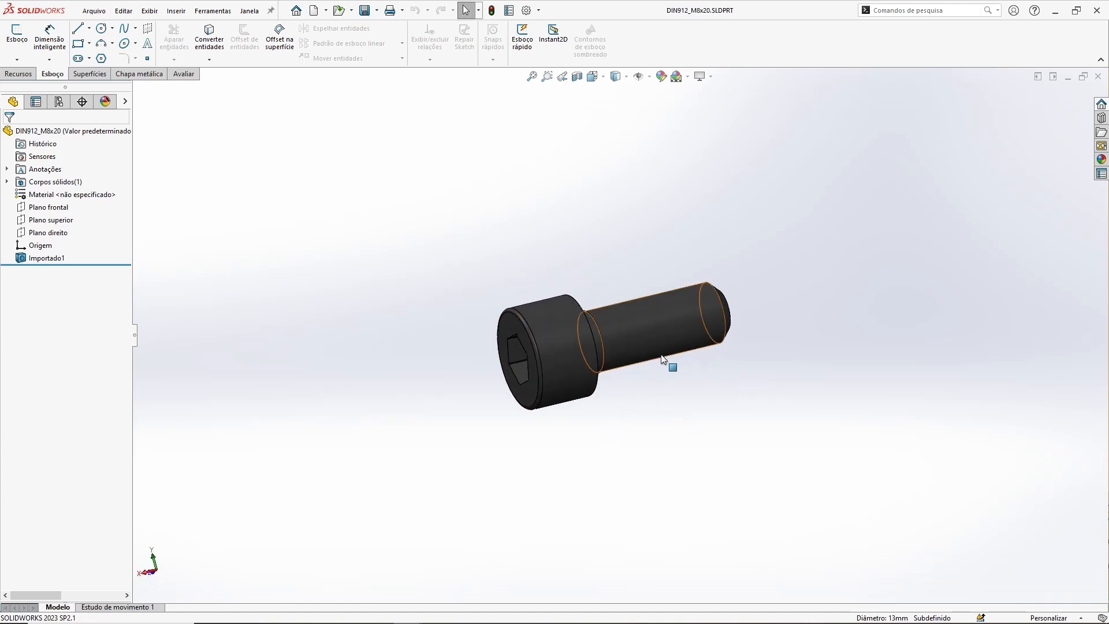
pyautogui.click(601, 340)
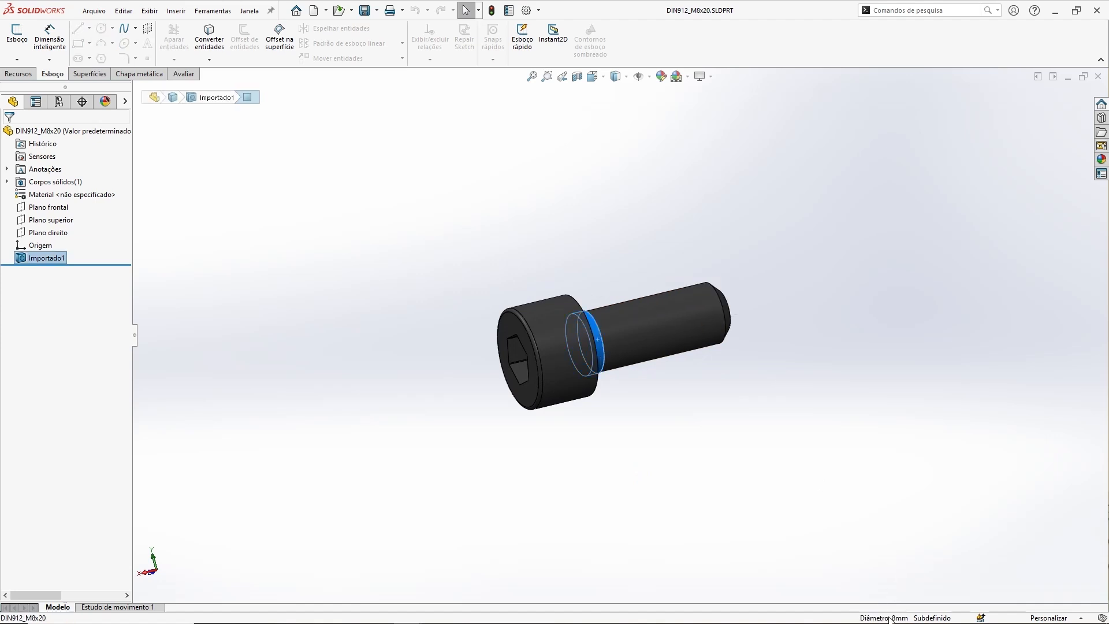
pyautogui.click(672, 482)
# Step: Measure the screw head's height between its two flat faces and close the part to return to the vise assembly
pyautogui.click(513, 325)
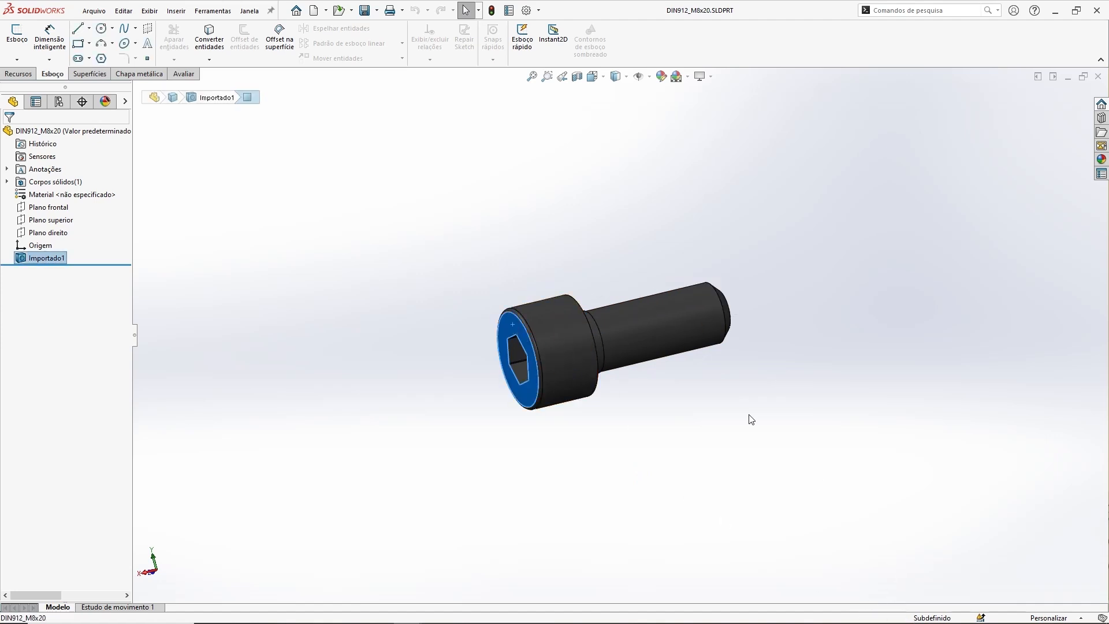
pyautogui.moveTo(642, 399); pyautogui.dragTo(713, 438, button='middle')
pyautogui.keyDown('ctrl'); pyautogui.click(569, 300); pyautogui.keyUp('ctrl')
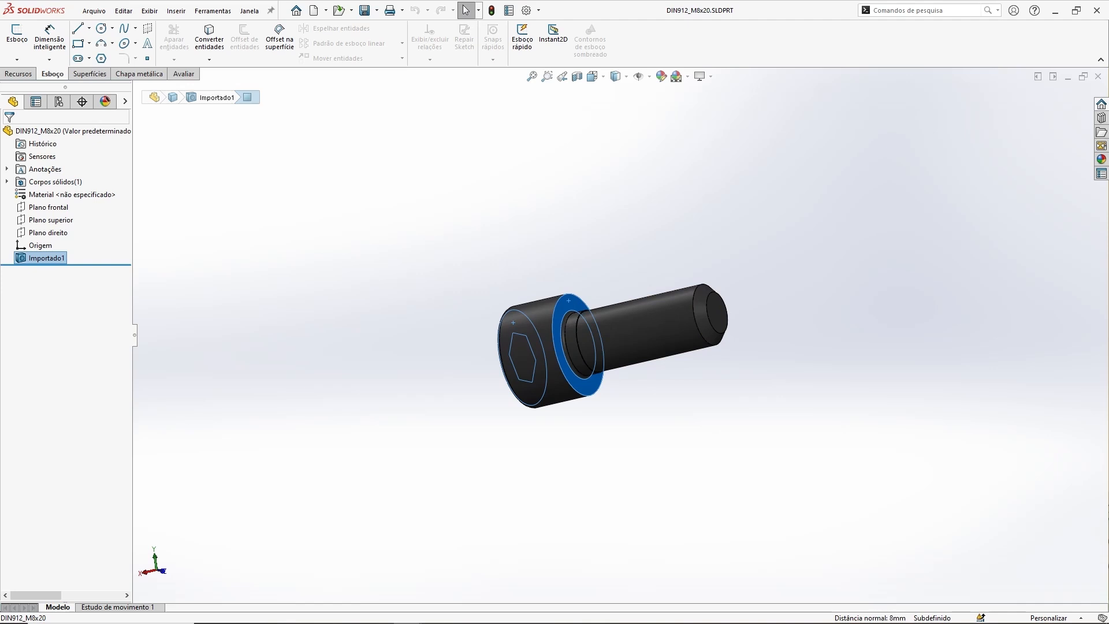
pyautogui.click(820, 467)
pyautogui.moveTo(626, 403); pyautogui.dragTo(671, 386, button='middle')
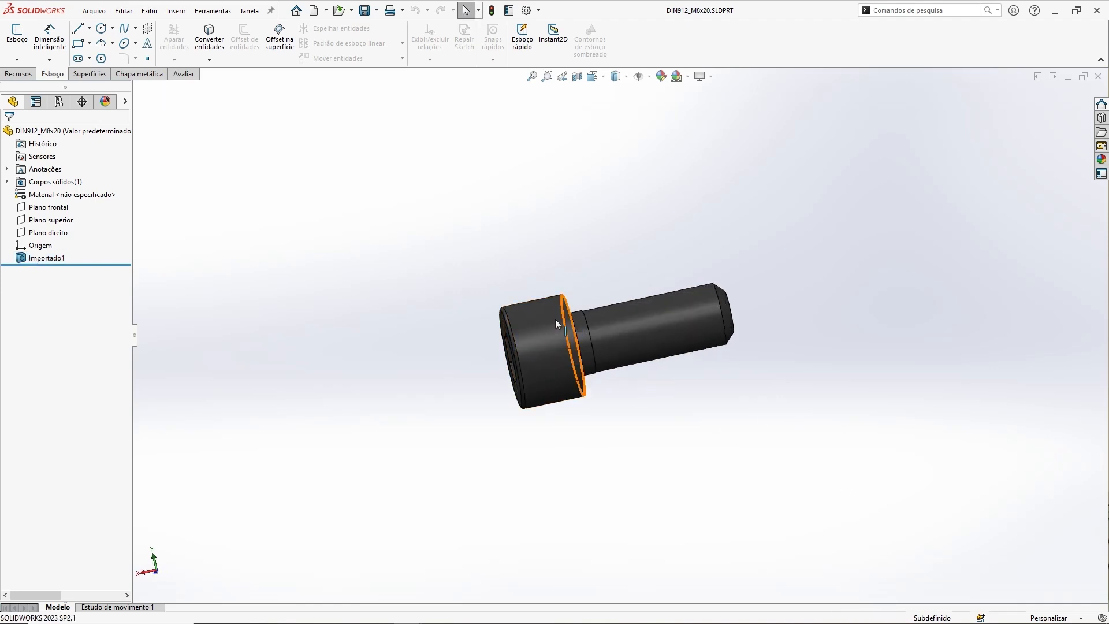
pyautogui.moveTo(609, 423); pyautogui.dragTo(722, 419, button='middle')
pyautogui.click(1098, 76)
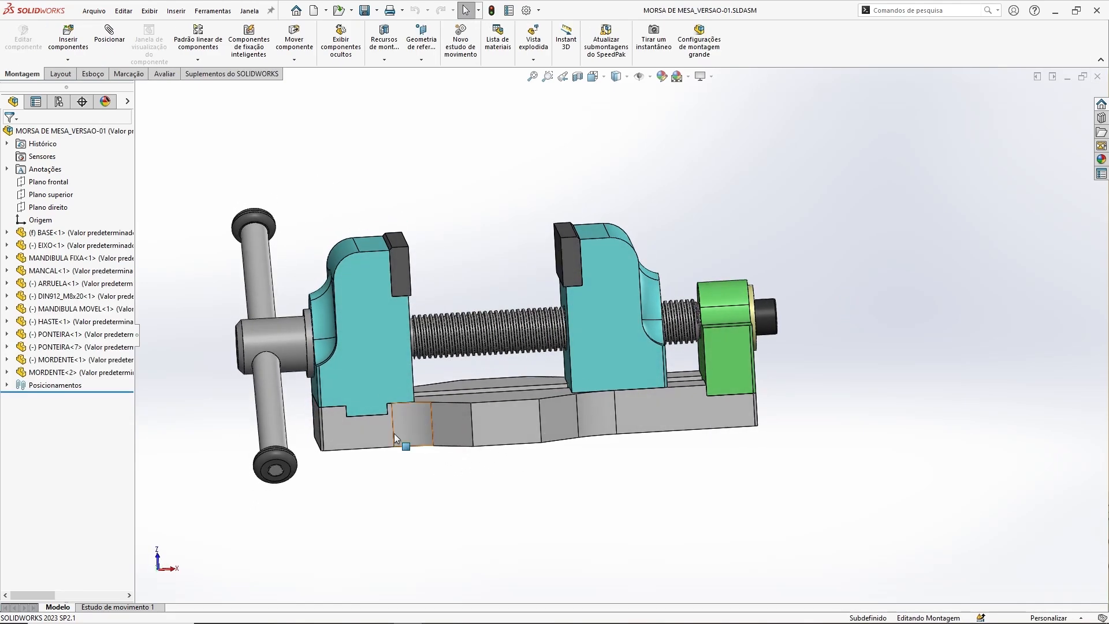
# Step: Inspect the fixed jaw's fit in the base, the movable jaw's plate, and the screw and washer at the bearing block
pyautogui.scroll(-3, 373, 431)
pyautogui.scroll(-2, 374, 428)
pyautogui.scroll(-2, 504, 404)
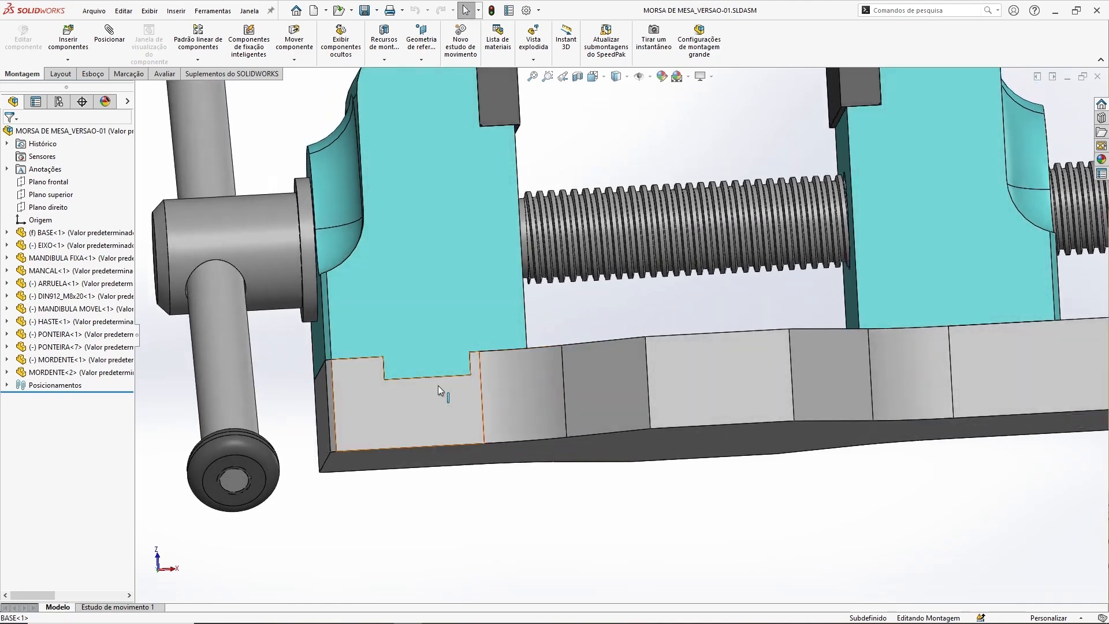
pyautogui.scroll(4, 425, 384)
pyautogui.moveTo(585, 425); pyautogui.dragTo(709, 273, button='middle')
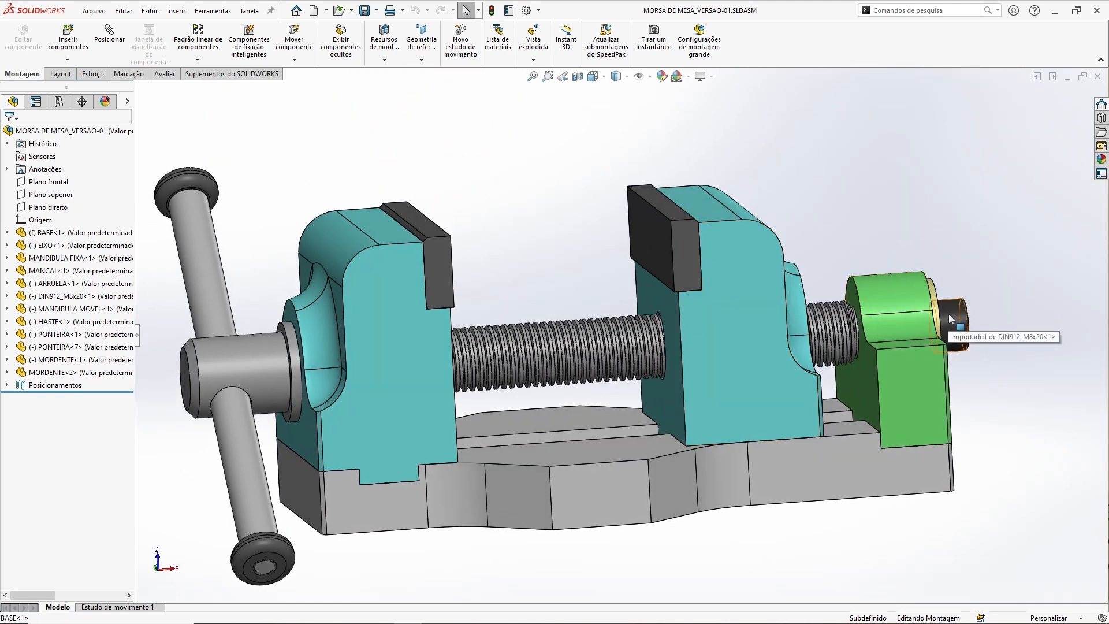
pyautogui.scroll(-3, 713, 252)
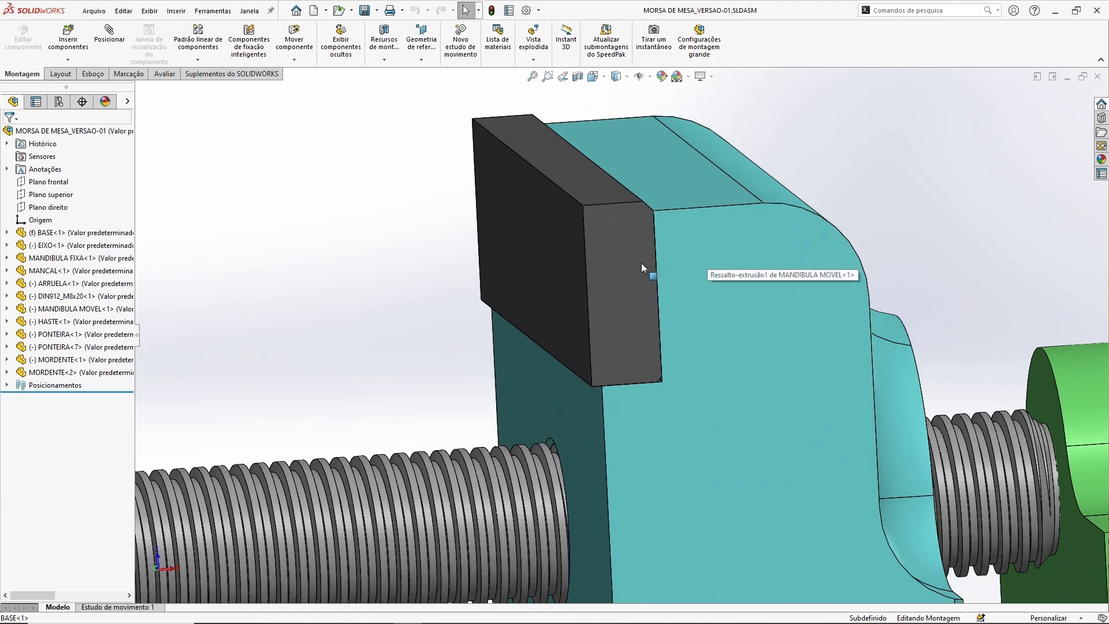
pyautogui.scroll(5, 682, 270)
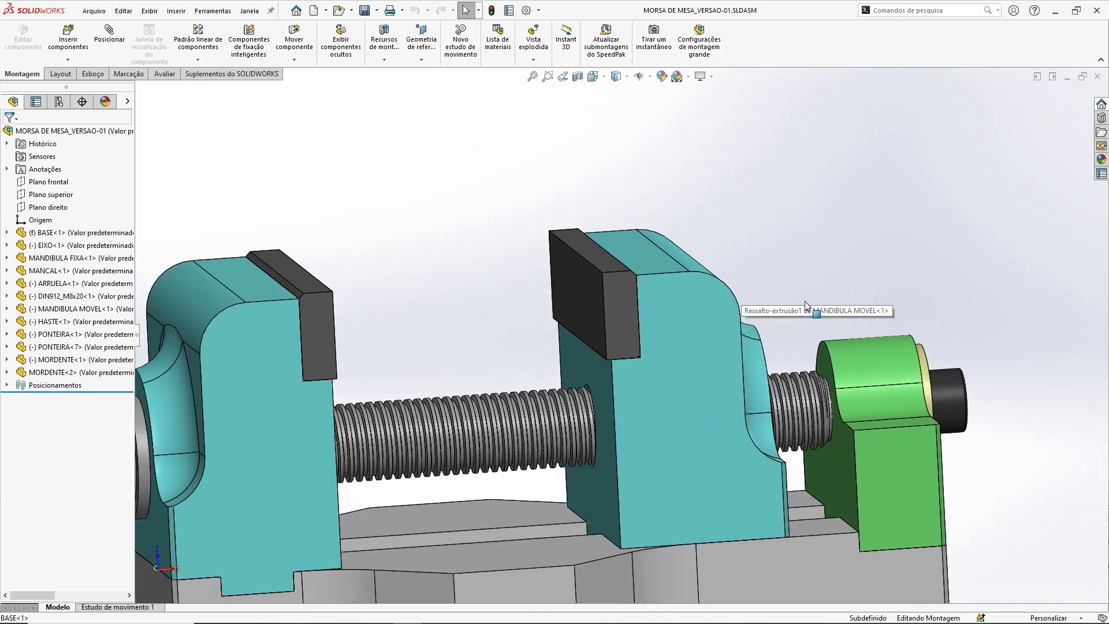
pyautogui.scroll(2, 823, 408)
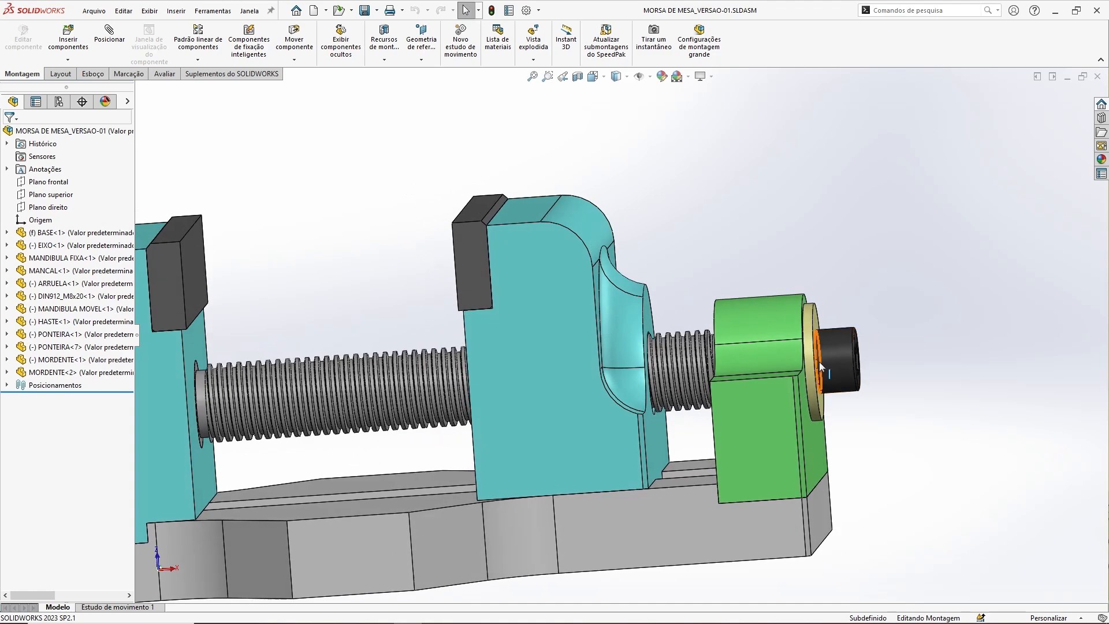
pyautogui.scroll(3, 899, 388)
pyautogui.moveTo(895, 384); pyautogui.dragTo(881, 344, button='middle')
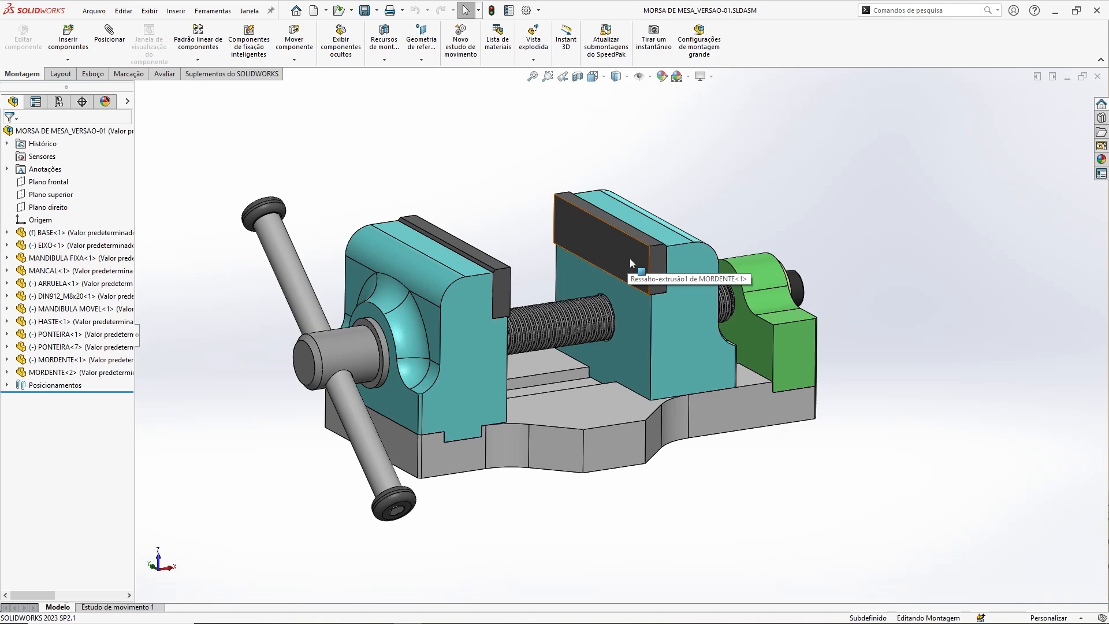
# Step: Examine both jaw plates again and check the head diameter of the screw at the bearing block
pyautogui.moveTo(600, 261); pyautogui.dragTo(596, 282, button='middle')
pyautogui.scroll(-3, 595, 226)
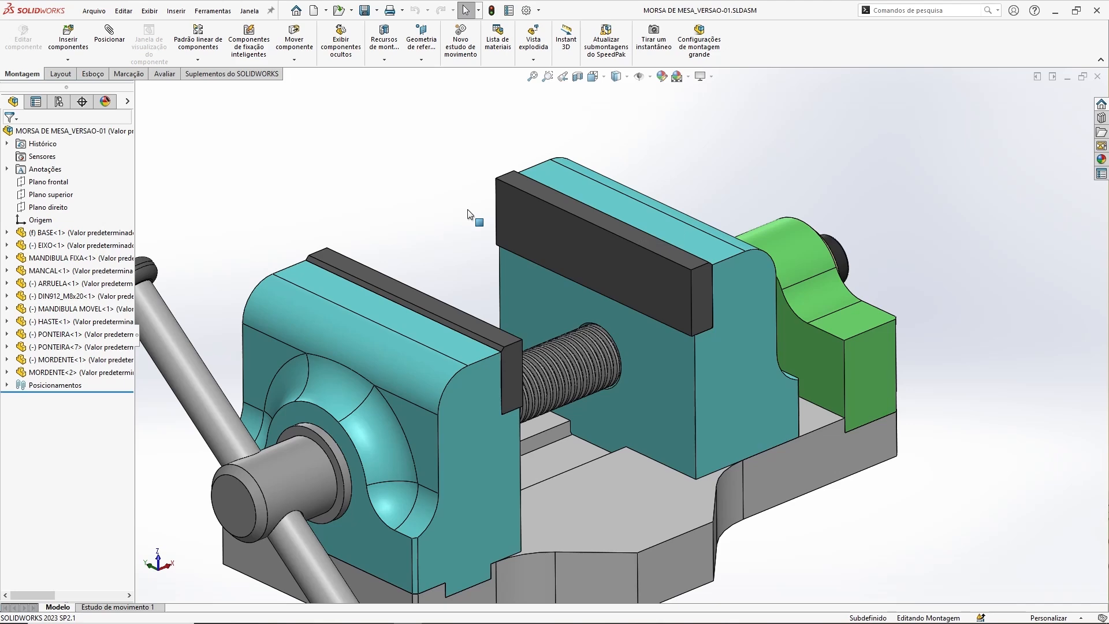
pyautogui.moveTo(727, 273); pyautogui.dragTo(882, 322, button='middle')
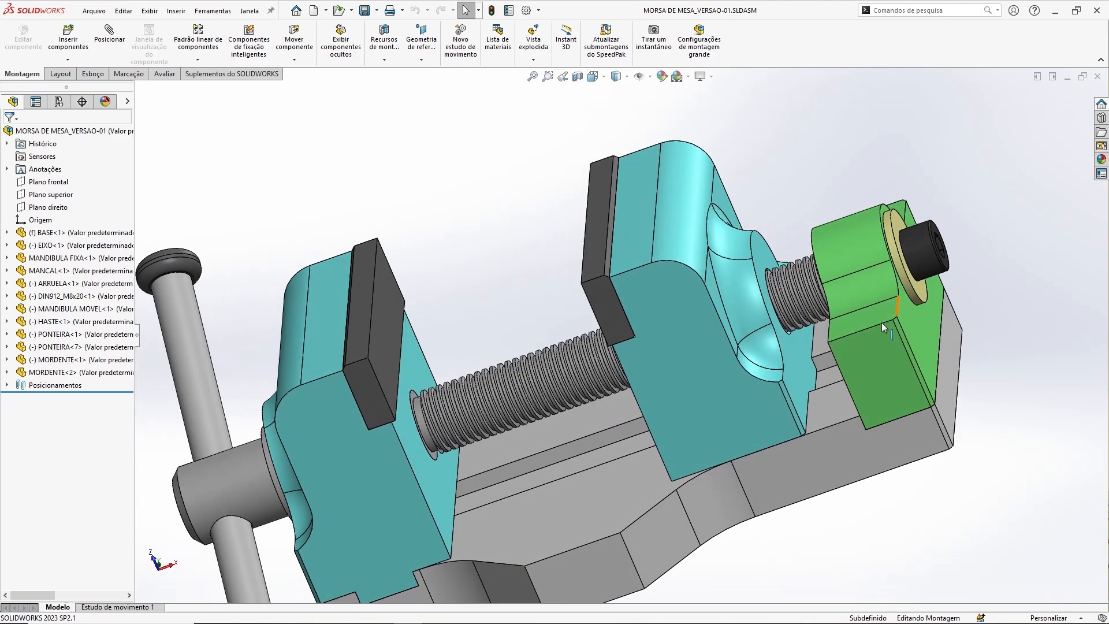
pyautogui.click(926, 249)
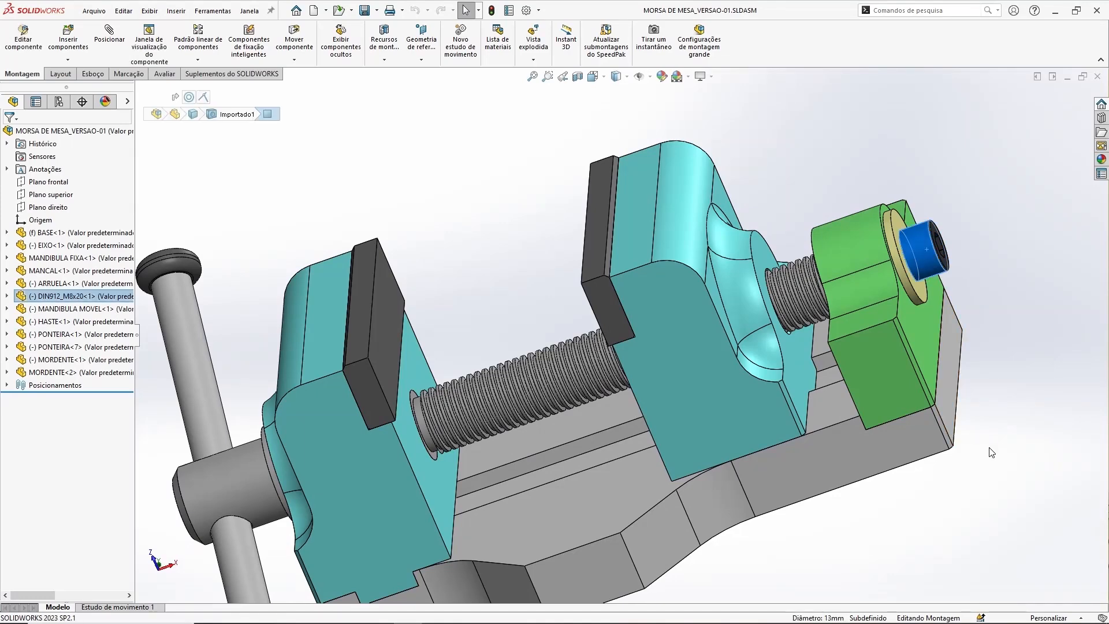
pyautogui.click(1034, 376)
pyautogui.moveTo(1003, 375); pyautogui.dragTo(538, 356, button='middle')
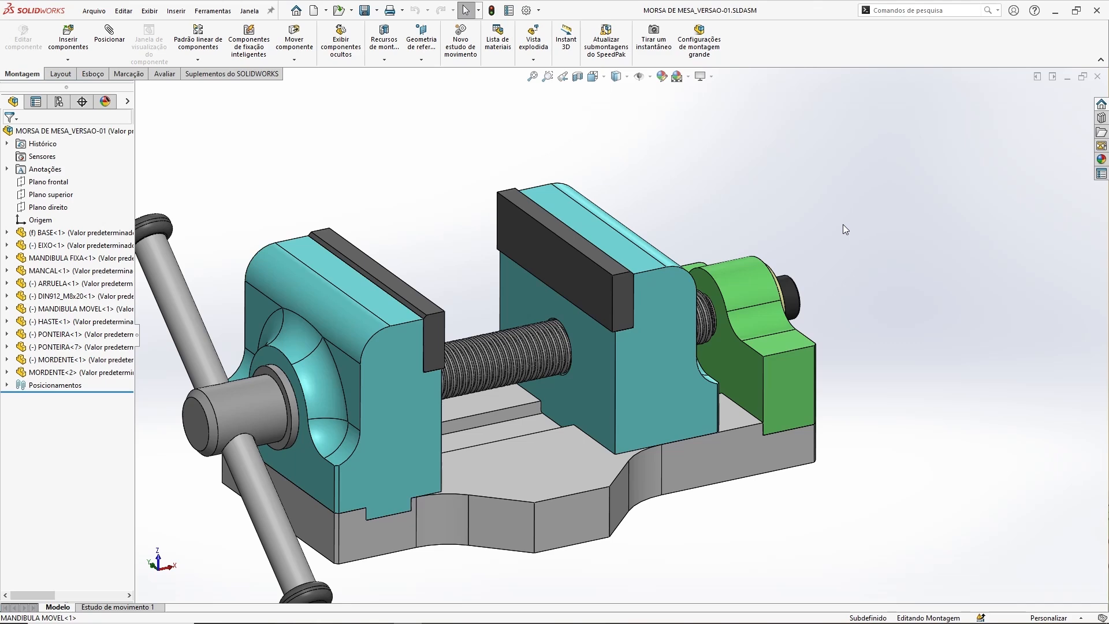
# Step: Start a Hole Series and place its hole point near one end of the movable jaw plate's front face
pyautogui.moveTo(843, 224); pyautogui.dragTo(904, 325, button='middle')
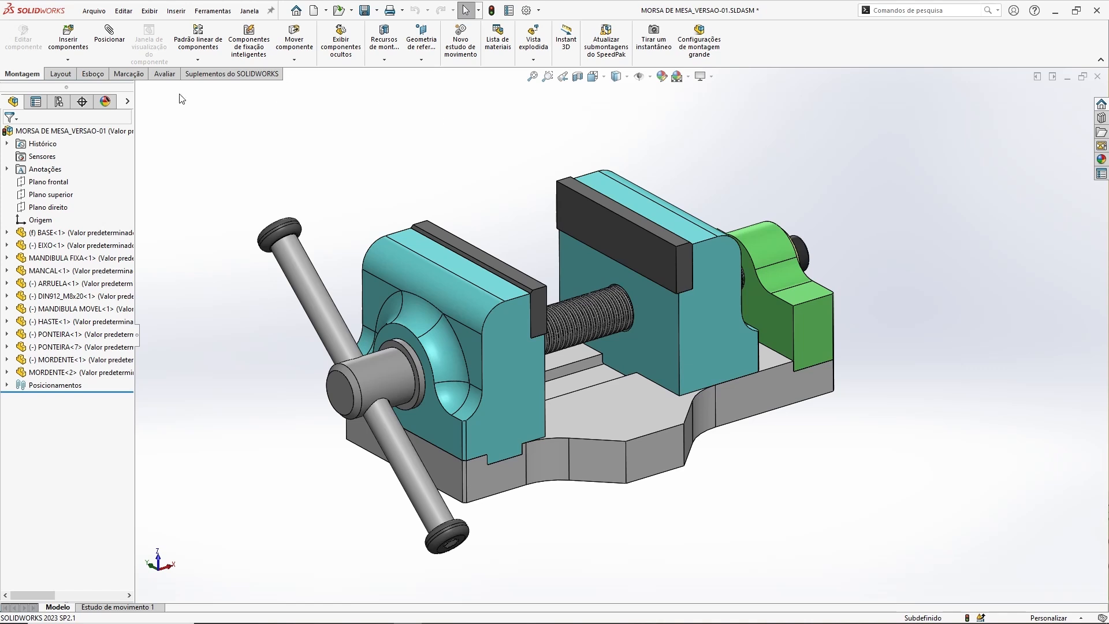
pyautogui.click(384, 61)
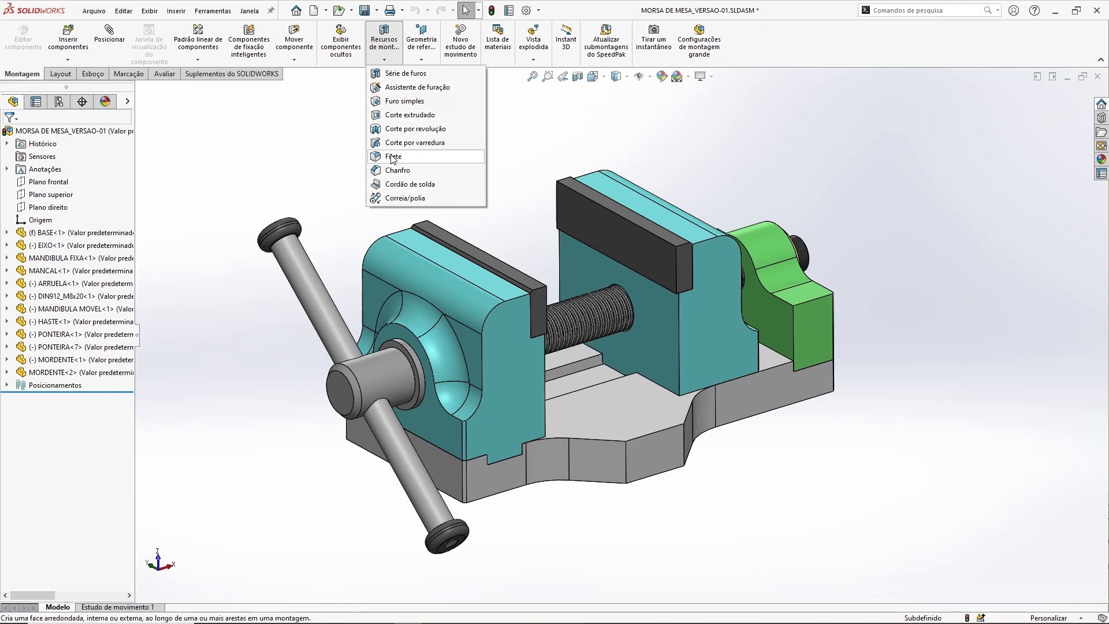
pyautogui.click(399, 74)
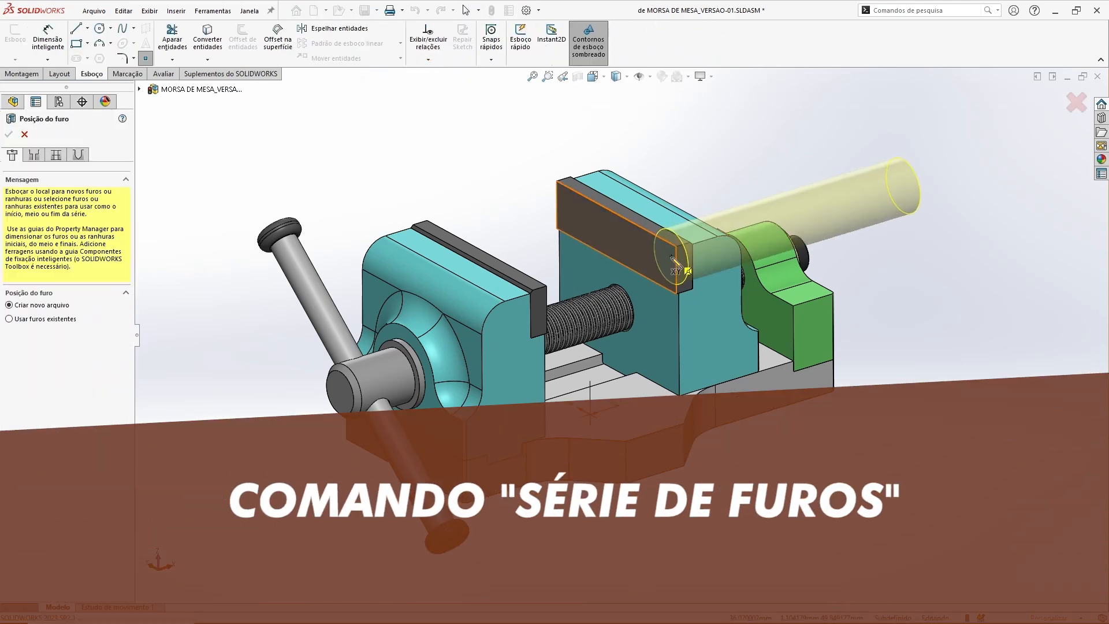
pyautogui.scroll(-3, 675, 260)
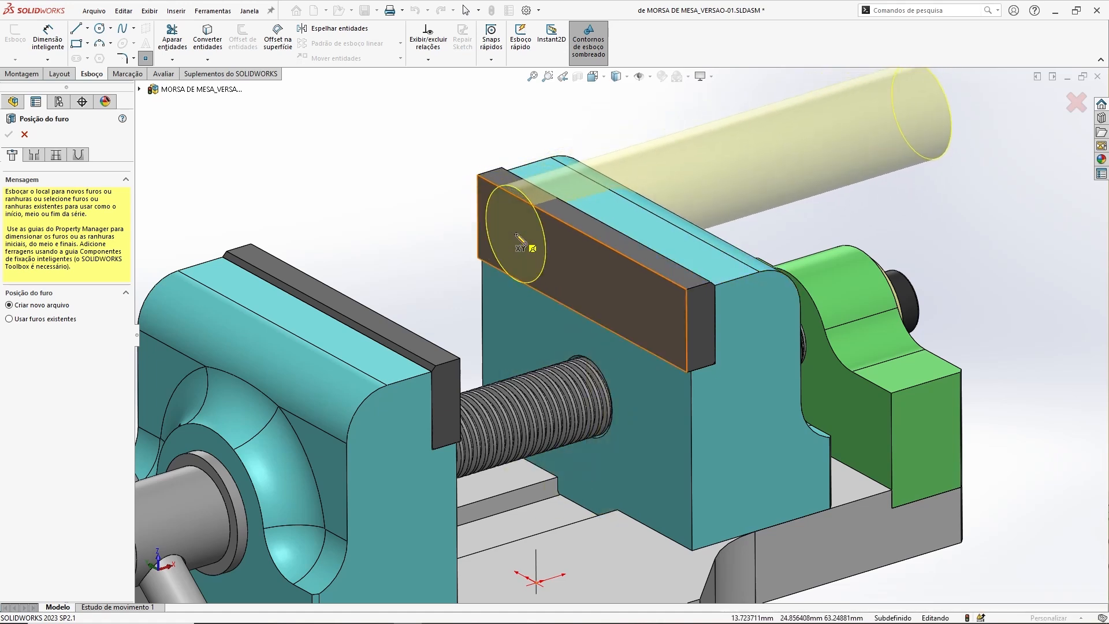
pyautogui.click(516, 234)
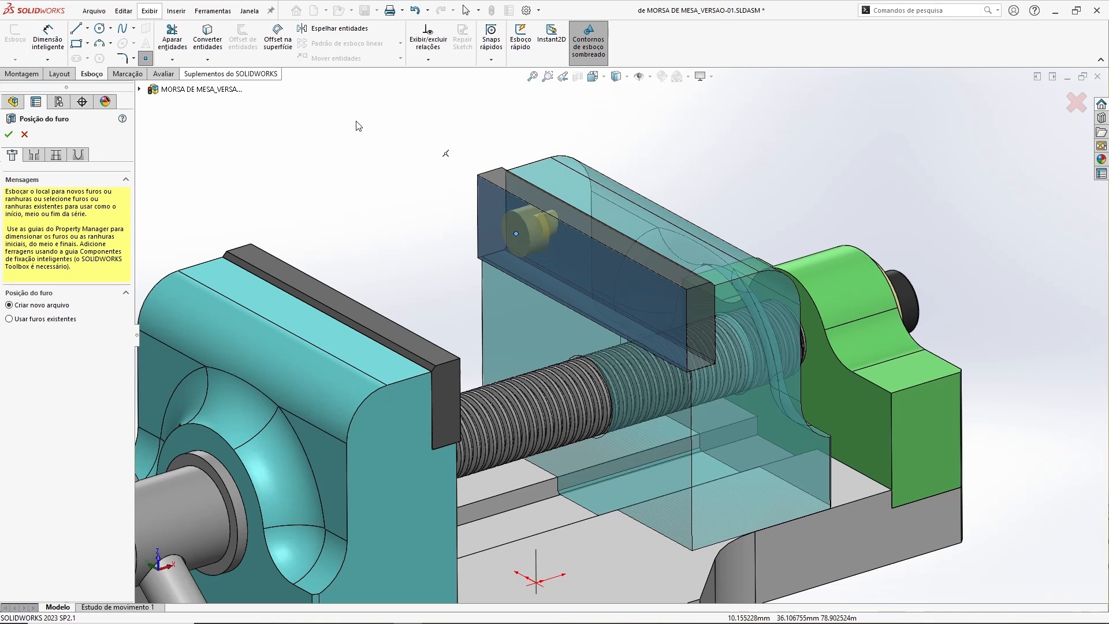
# Step: Review the hole series' first, middle and last part specifications and examine the hole preview through the plate and movable jaw
pyautogui.click(33, 156)
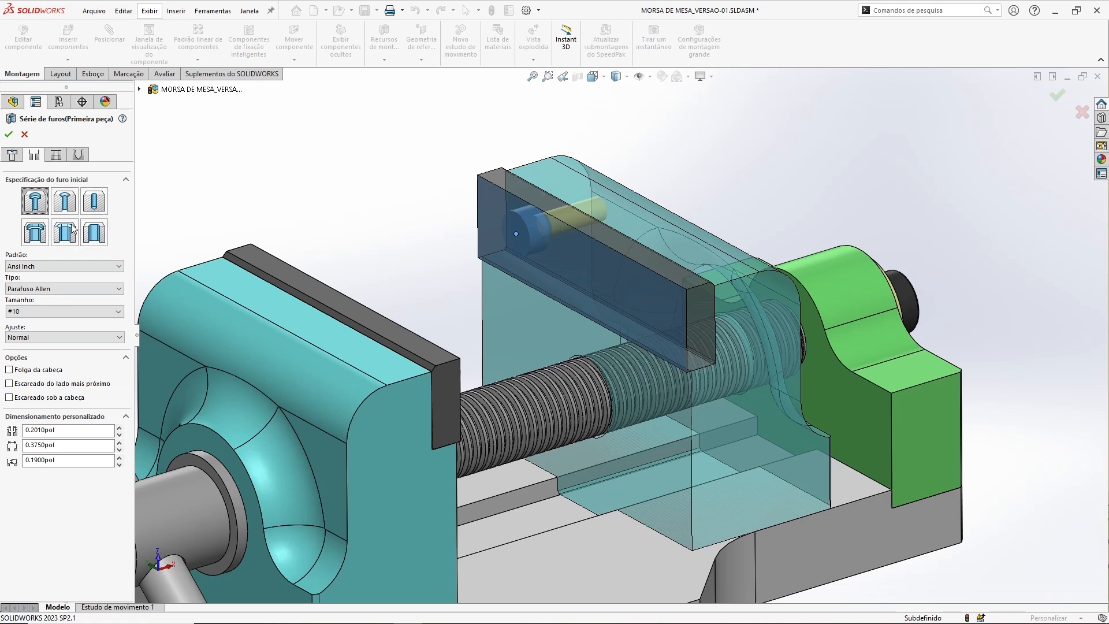
pyautogui.click(57, 155)
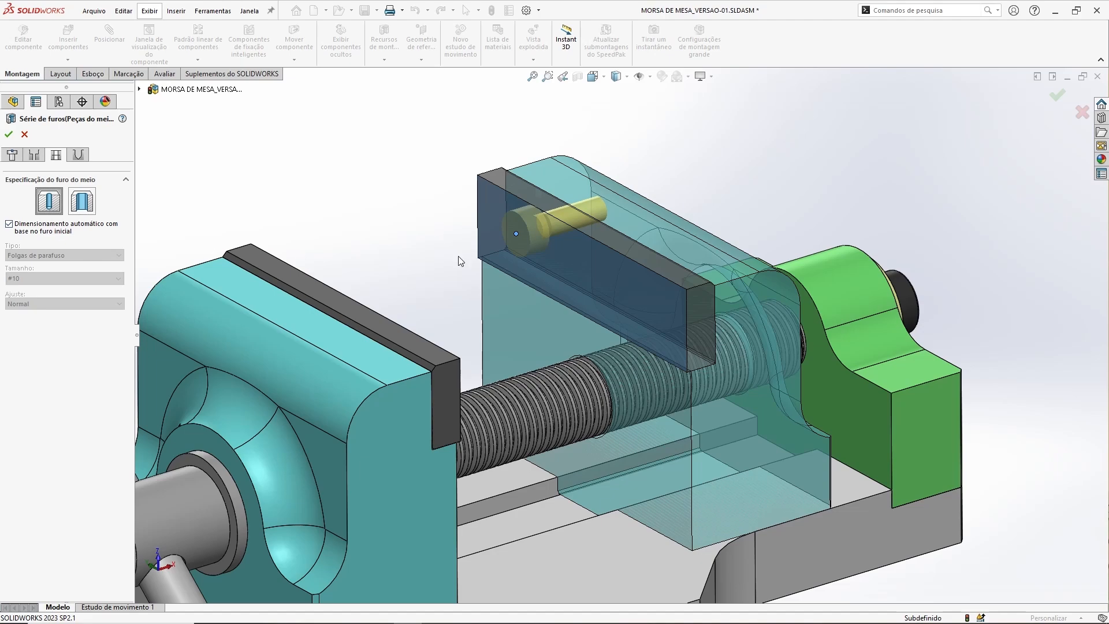
pyautogui.moveTo(460, 261); pyautogui.dragTo(598, 189, button='middle')
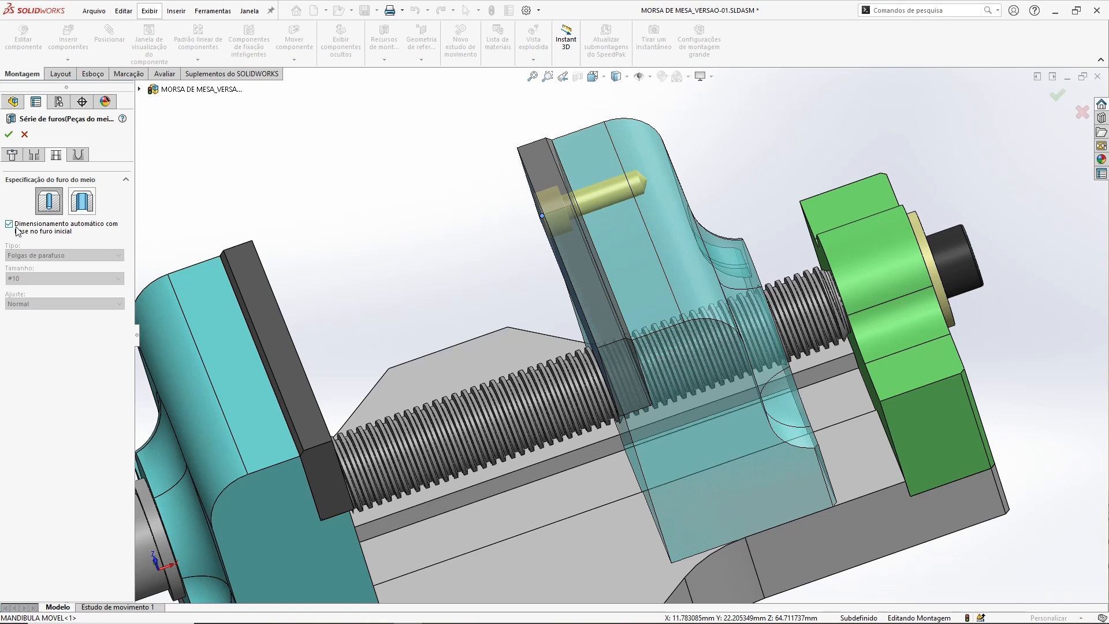
pyautogui.click(81, 156)
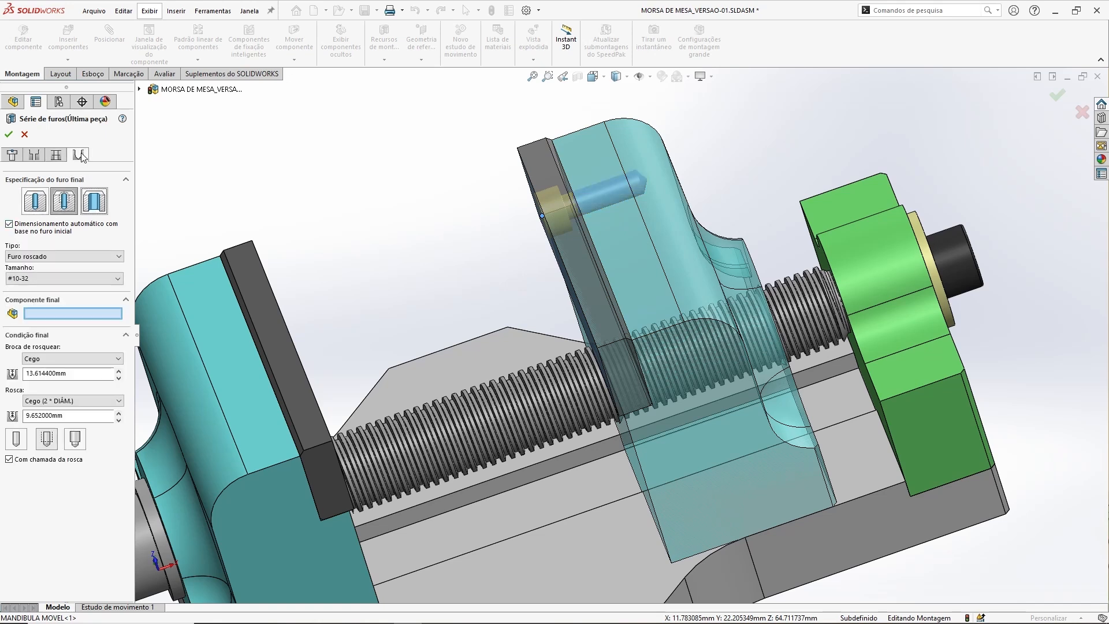
pyautogui.moveTo(412, 266)
pyautogui.mouseDown(button='middle')
pyautogui.moveTo(414, 253)
pyautogui.moveTo(411, 266)
pyautogui.mouseUp(button='middle')
pyautogui.scroll(-4, 602, 189)
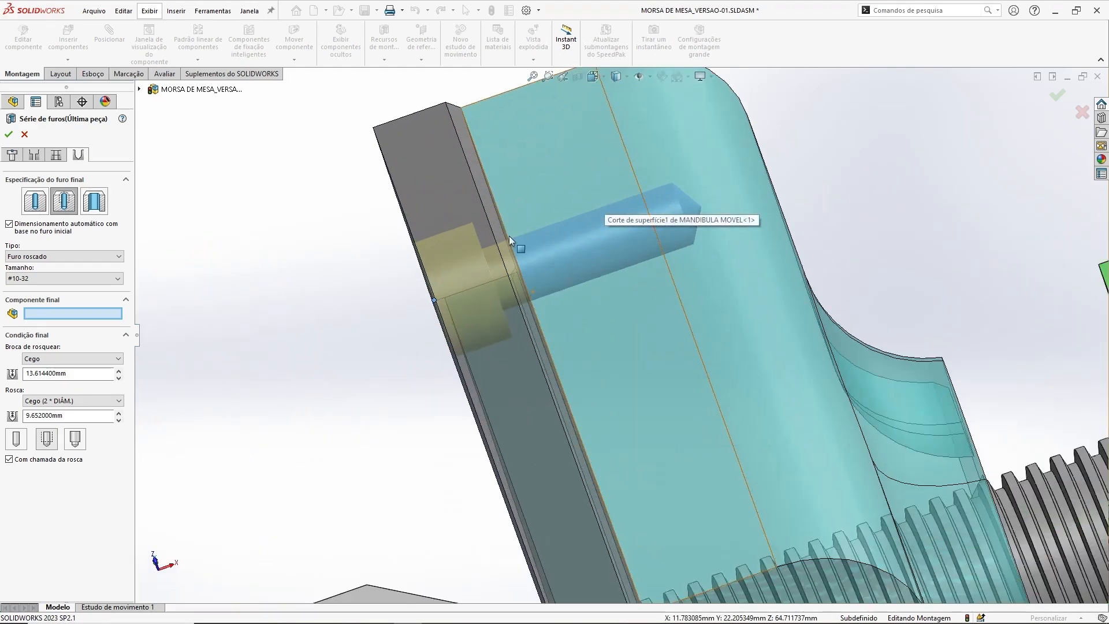
pyautogui.scroll(5, 554, 254)
pyautogui.moveTo(559, 254); pyautogui.dragTo(679, 269, button='middle')
pyautogui.scroll(-2, 553, 287)
pyautogui.moveTo(657, 233); pyautogui.dragTo(633, 207, button='middle')
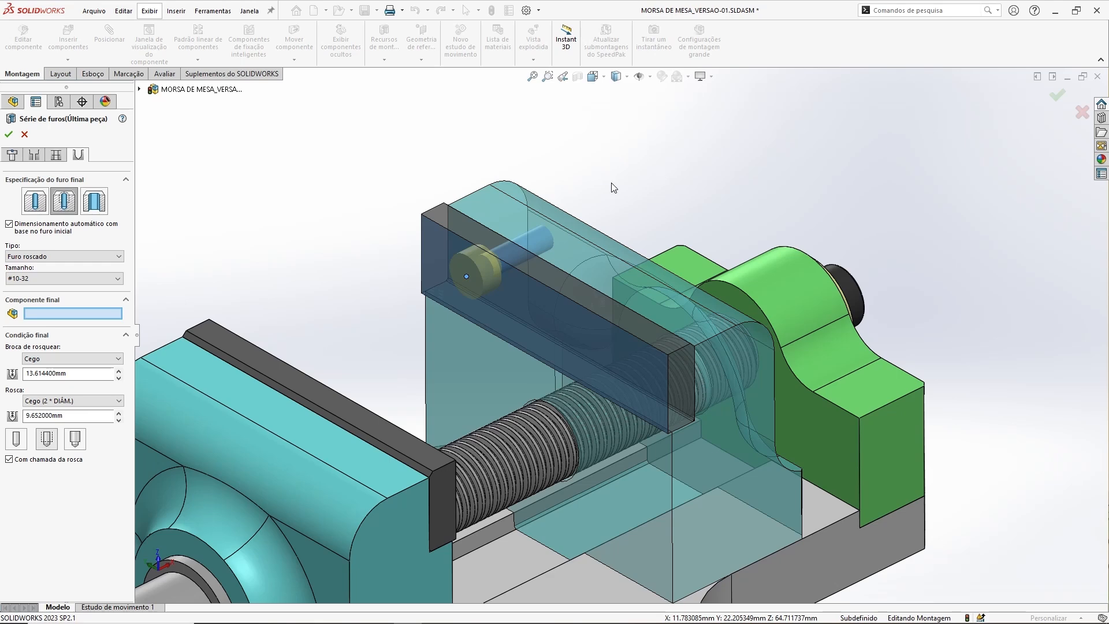
pyautogui.moveTo(619, 183); pyautogui.dragTo(613, 182, button='middle')
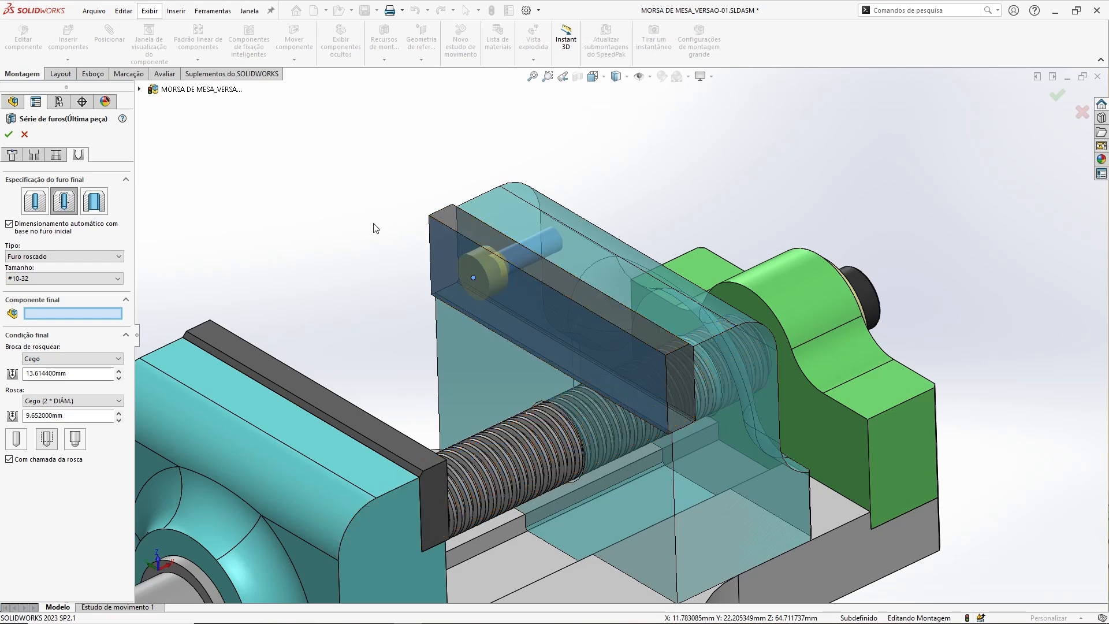
pyautogui.moveTo(360, 261); pyautogui.dragTo(363, 264, button='middle')
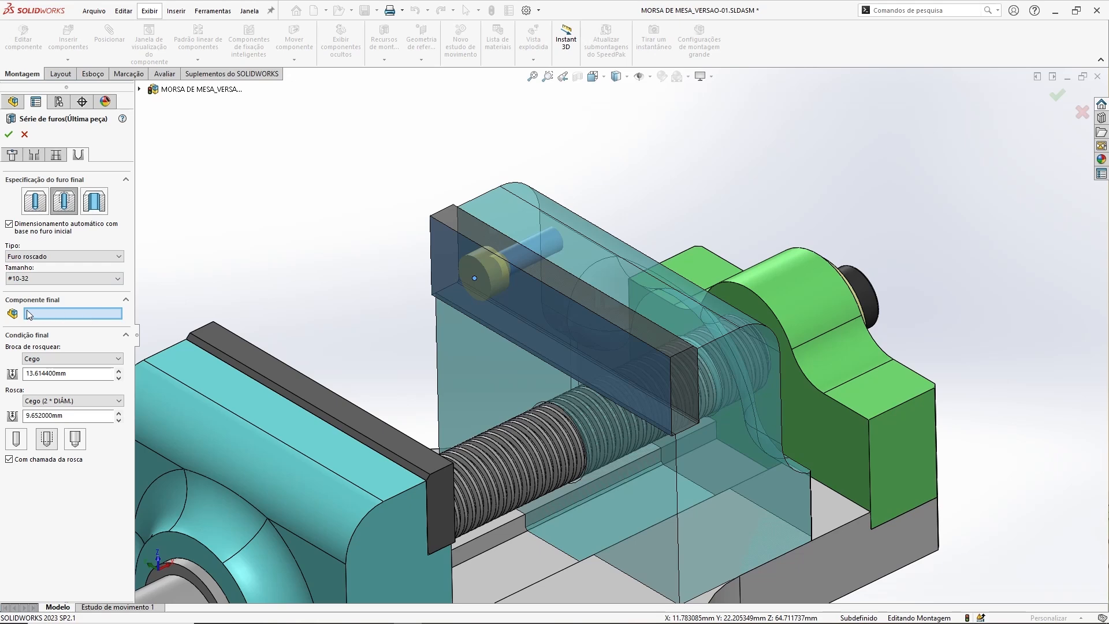
# Step: Set the movable jaw as the end component and create the hole series with a #10-32 tapped final hole
pyautogui.moveTo(697, 158); pyautogui.dragTo(523, 206, button='middle')
pyautogui.click(523, 206)
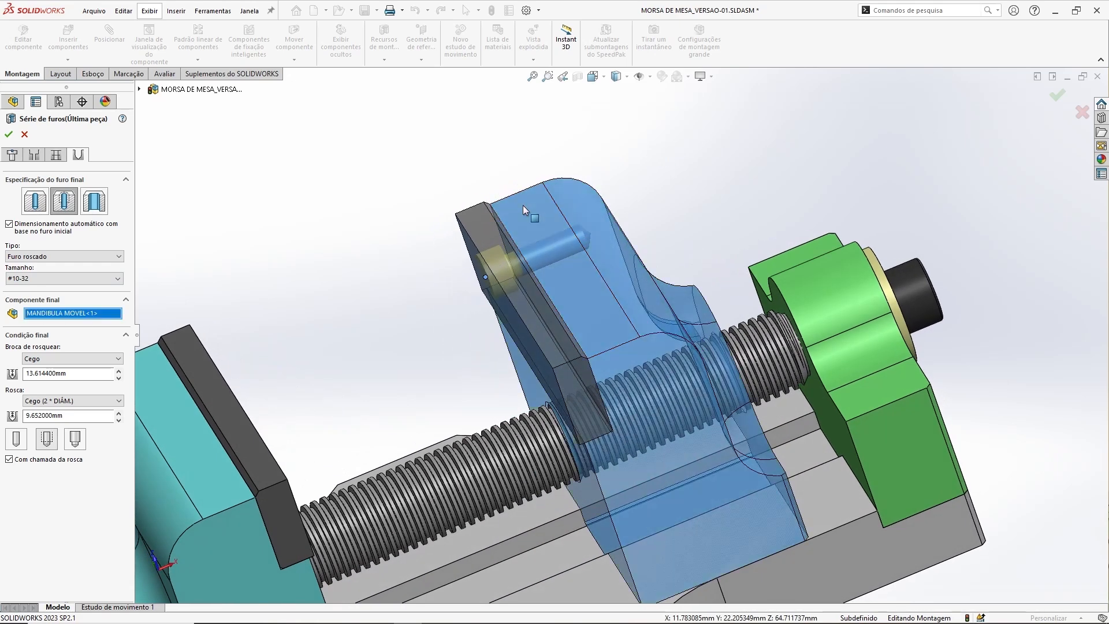
pyautogui.click(9, 135)
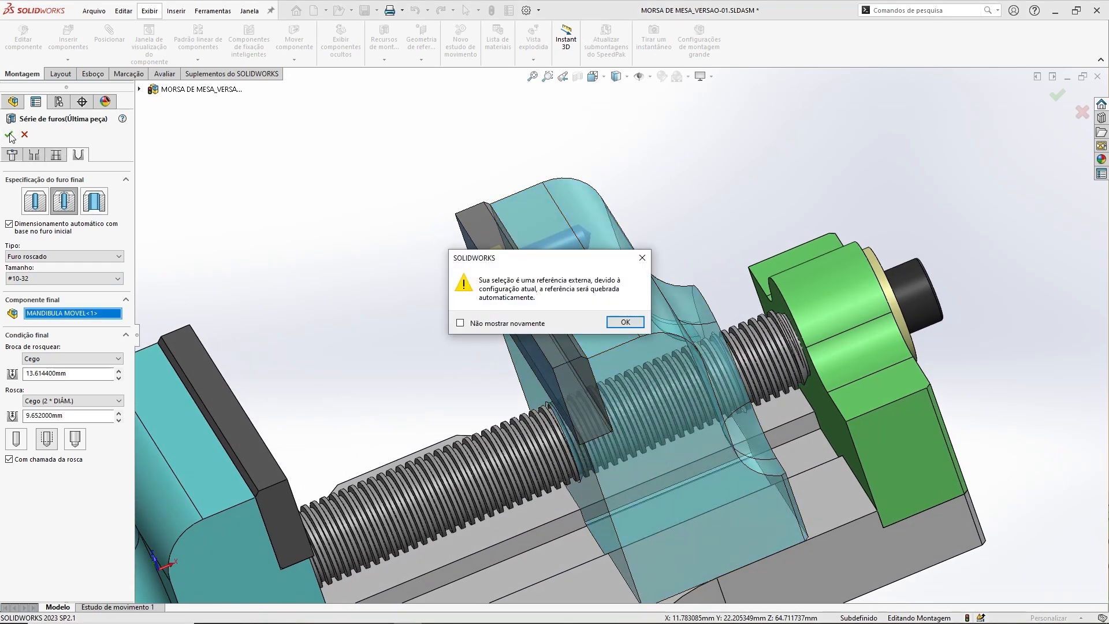
pyautogui.click(625, 322)
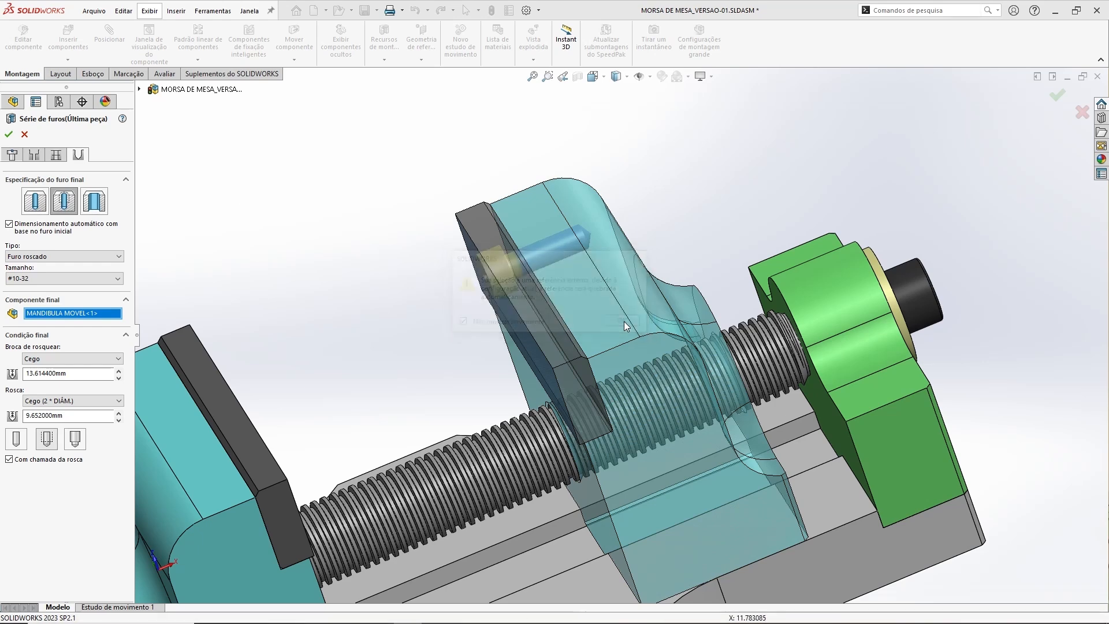
# Step: Inspect the counterbored hole in the jaw plate and its continuation into the movable jaw
pyautogui.moveTo(576, 272); pyautogui.dragTo(668, 223, button='middle')
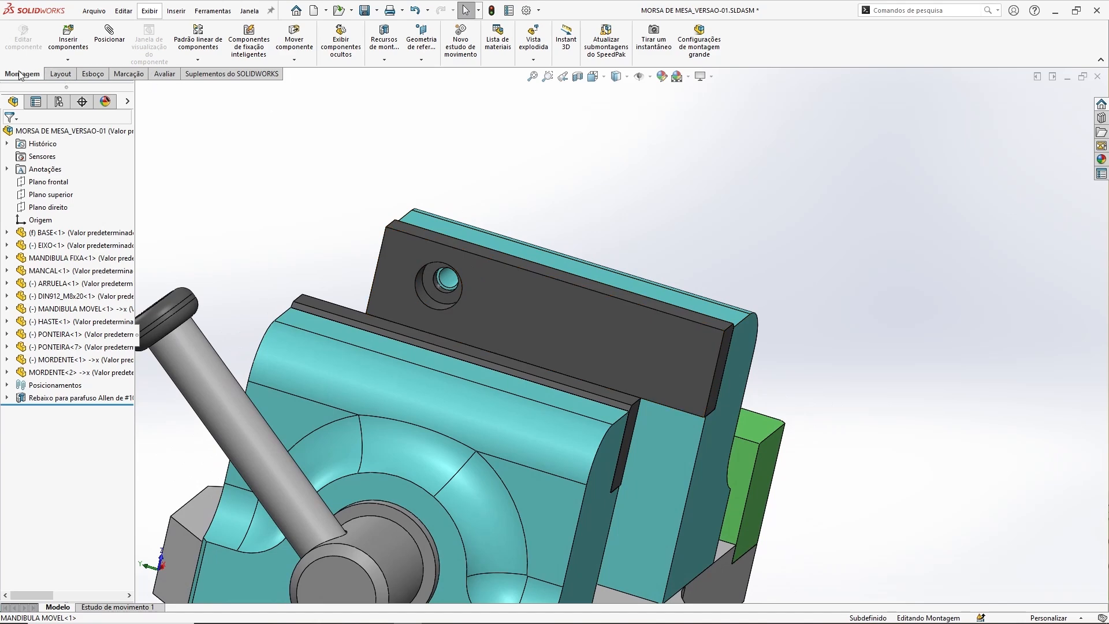
pyautogui.scroll(-5, 400, 275)
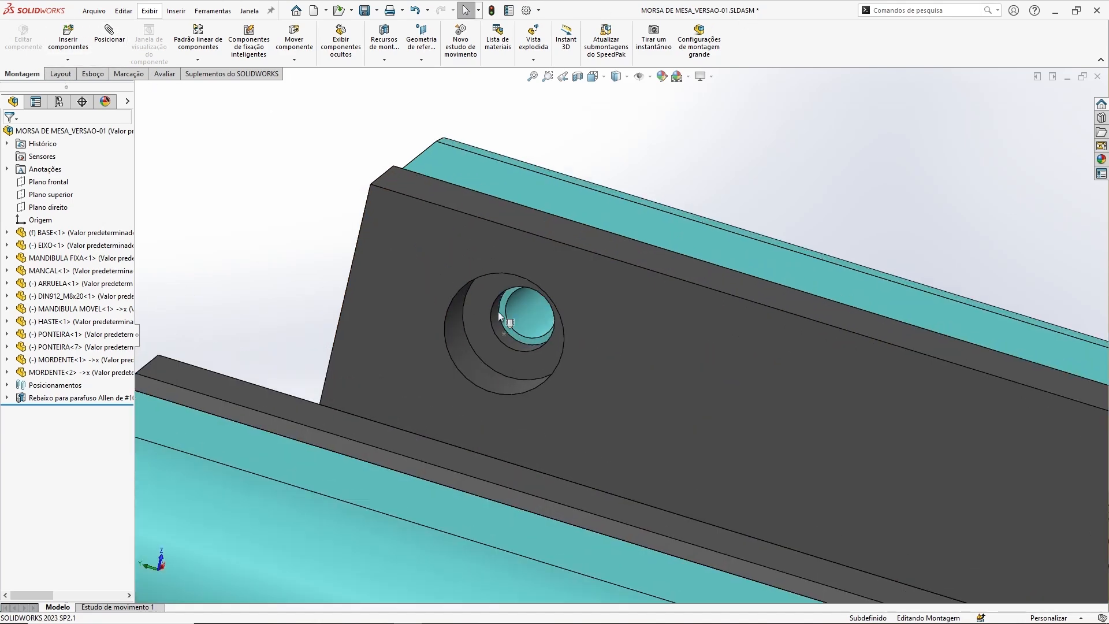
pyautogui.moveTo(611, 423); pyautogui.dragTo(601, 404, button='middle')
pyautogui.scroll(6, 611, 404)
pyautogui.moveTo(491, 376); pyautogui.dragTo(416, 411)
pyautogui.moveTo(659, 303); pyautogui.dragTo(616, 282, button='middle')
pyautogui.moveTo(684, 290); pyautogui.dragTo(633, 303, button='middle')
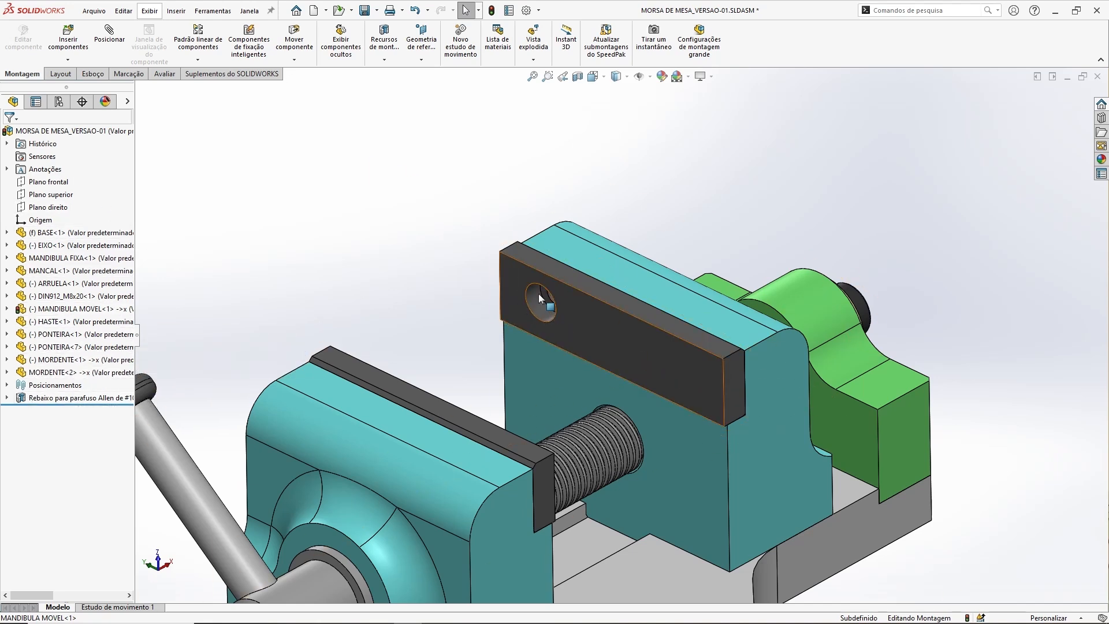
# Step: Delete the hole series feature from the assembly
pyautogui.click(104, 398)
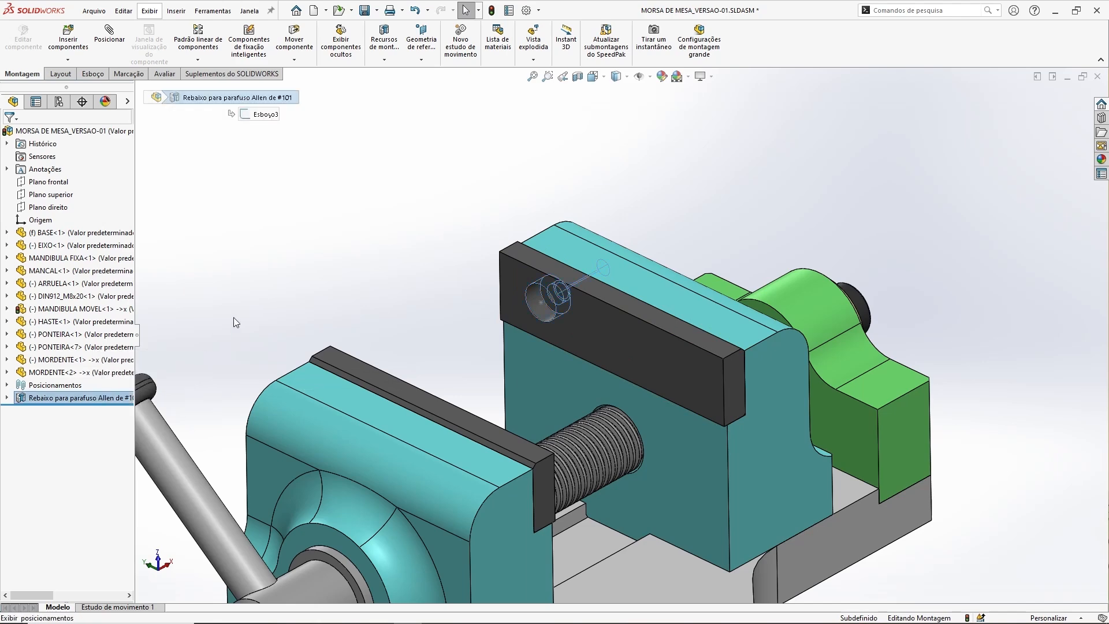
pyautogui.press('Delete')
pyautogui.press('Return')
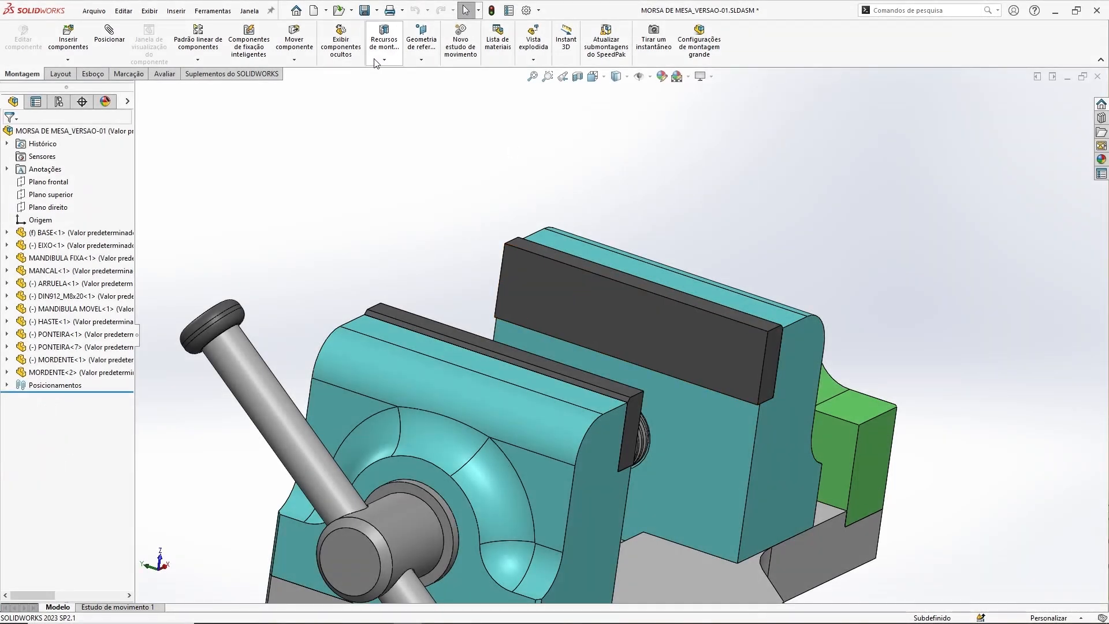
pyautogui.click(378, 60)
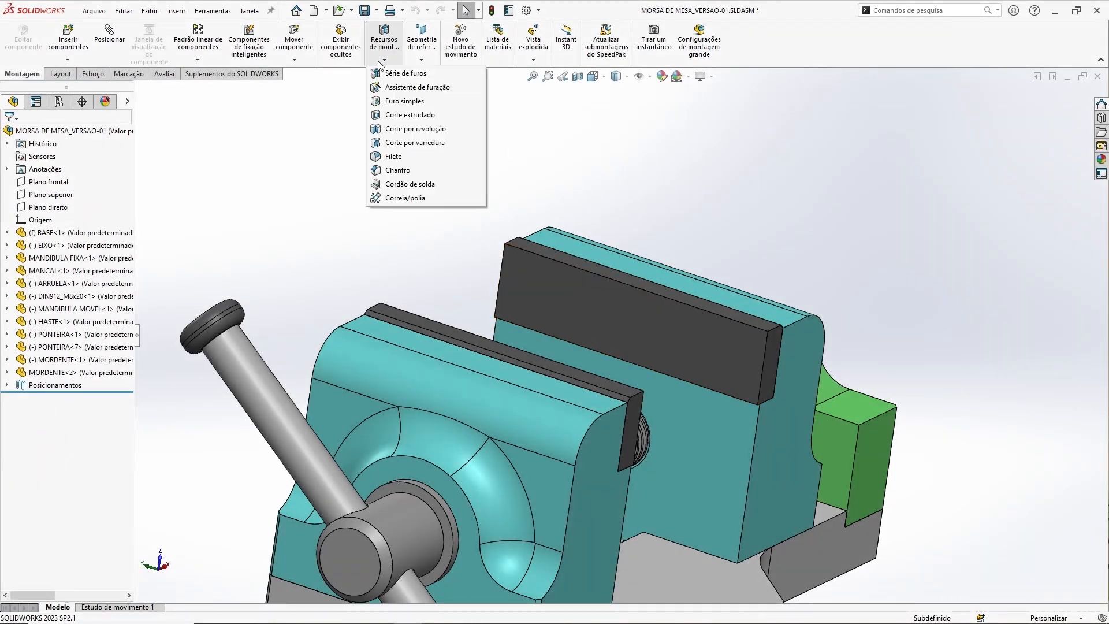
pyautogui.click(614, 192)
pyautogui.moveTo(635, 261); pyautogui.dragTo(665, 196, button='middle')
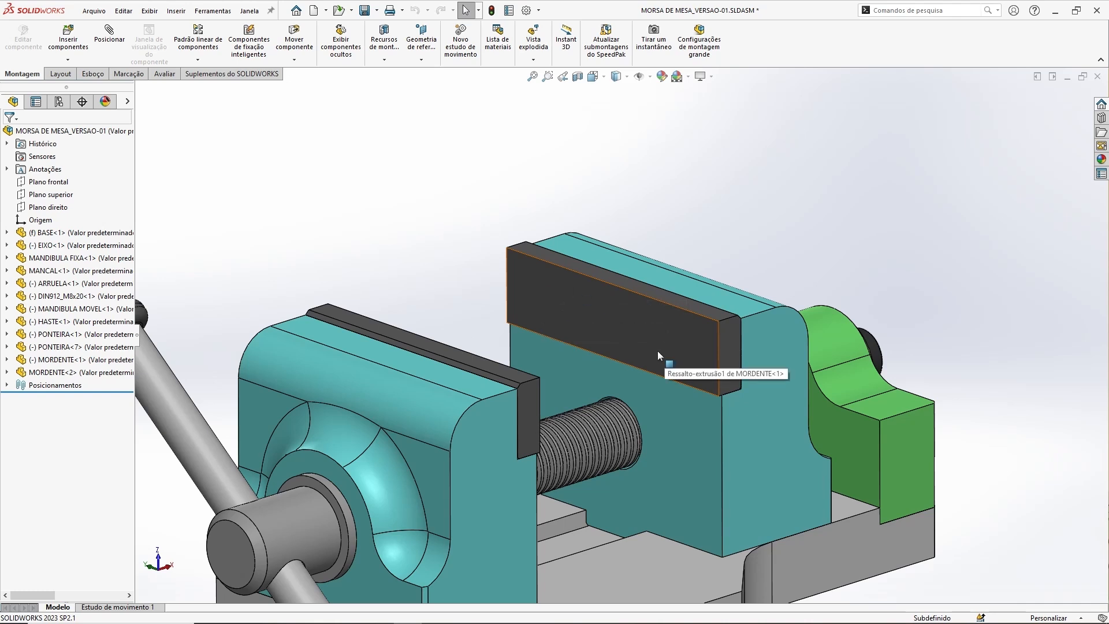
pyautogui.click(768, 341)
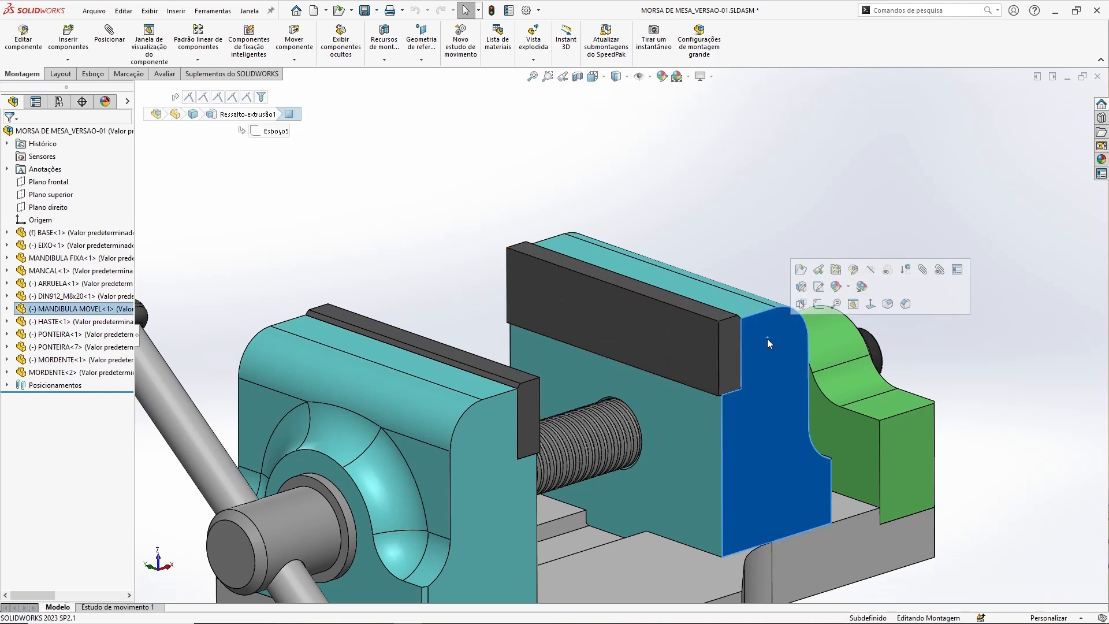
pyautogui.click(625, 178)
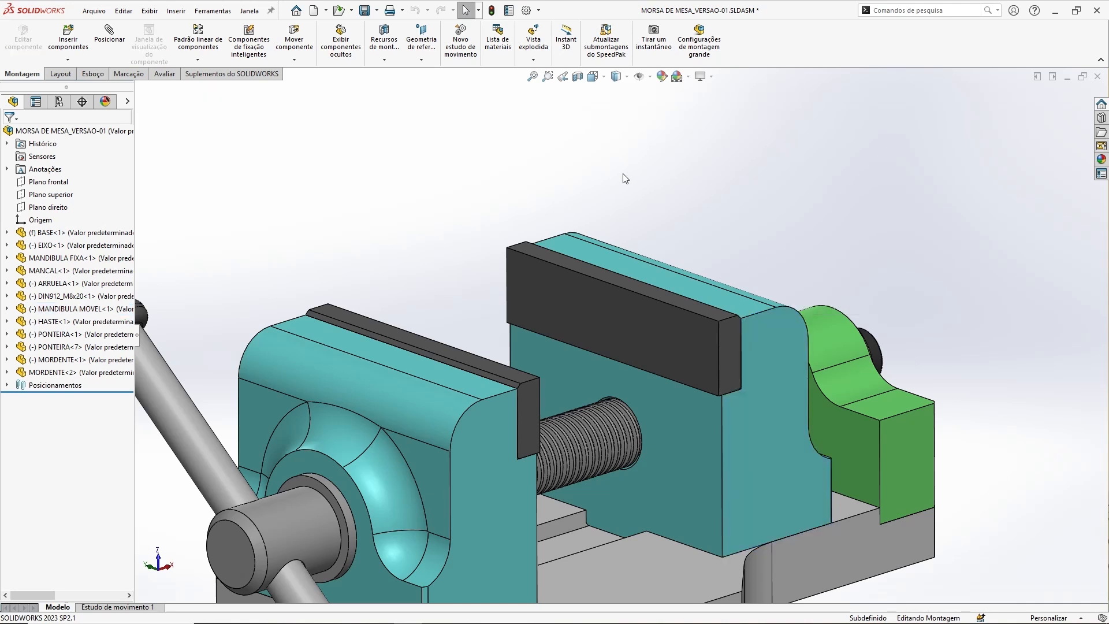
# Step: Open the movable jaw's plate, MORDENTE, as a separate part and turn its large flat face into view
pyautogui.click(577, 279)
pyautogui.click(606, 207)
pyautogui.moveTo(681, 265); pyautogui.dragTo(385, 369, button='middle')
pyautogui.moveTo(715, 438); pyautogui.dragTo(812, 476, button='middle')
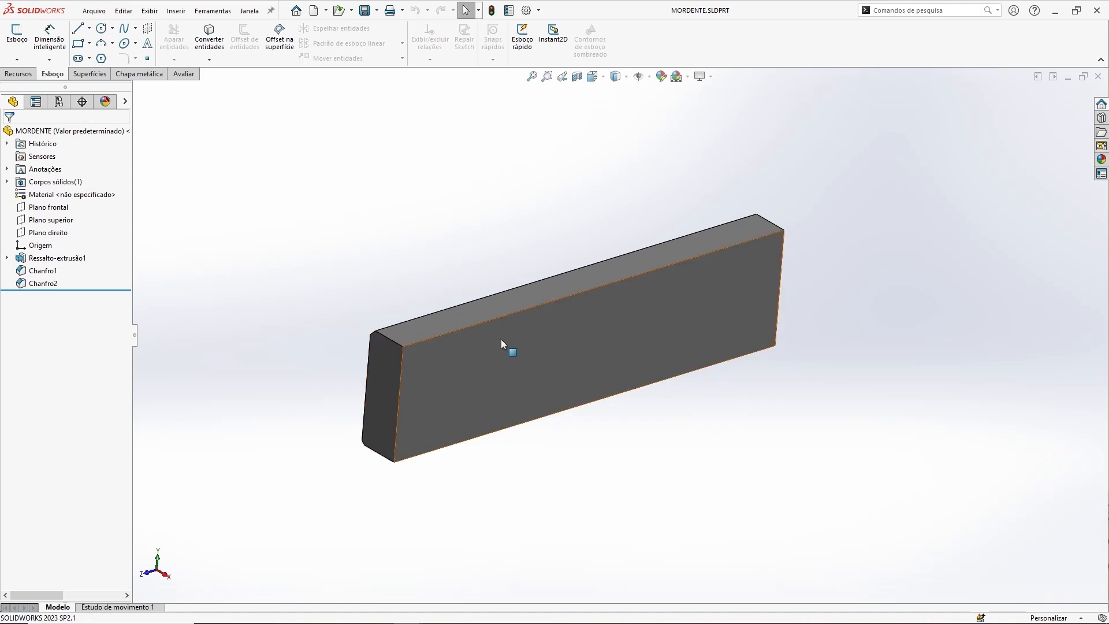
pyautogui.moveTo(663, 428); pyautogui.dragTo(652, 414, button='middle')
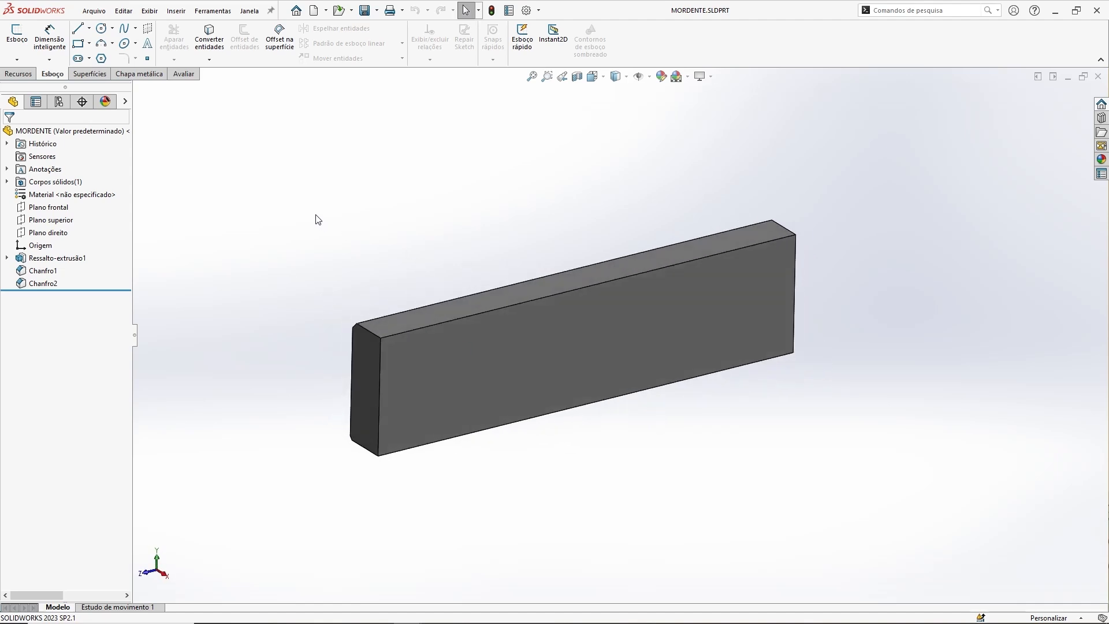
# Step: Start a Hole Wizard countersink in the plate with standard DIN and type Cabeça de soquete CTSK sextavada - DIN 7991
pyautogui.click(18, 74)
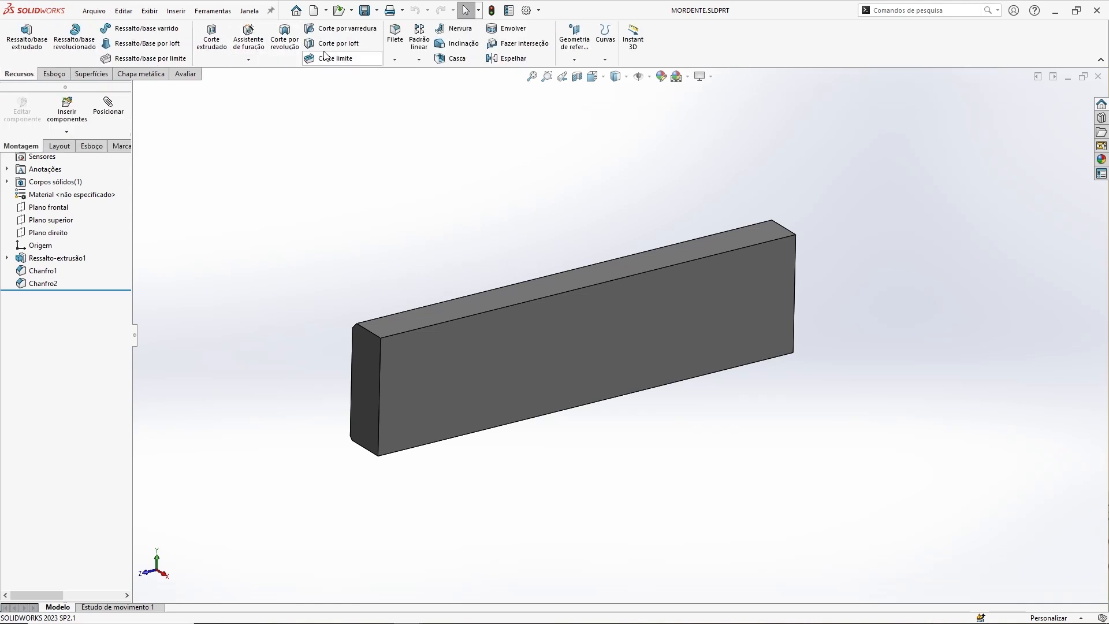
pyautogui.click(249, 40)
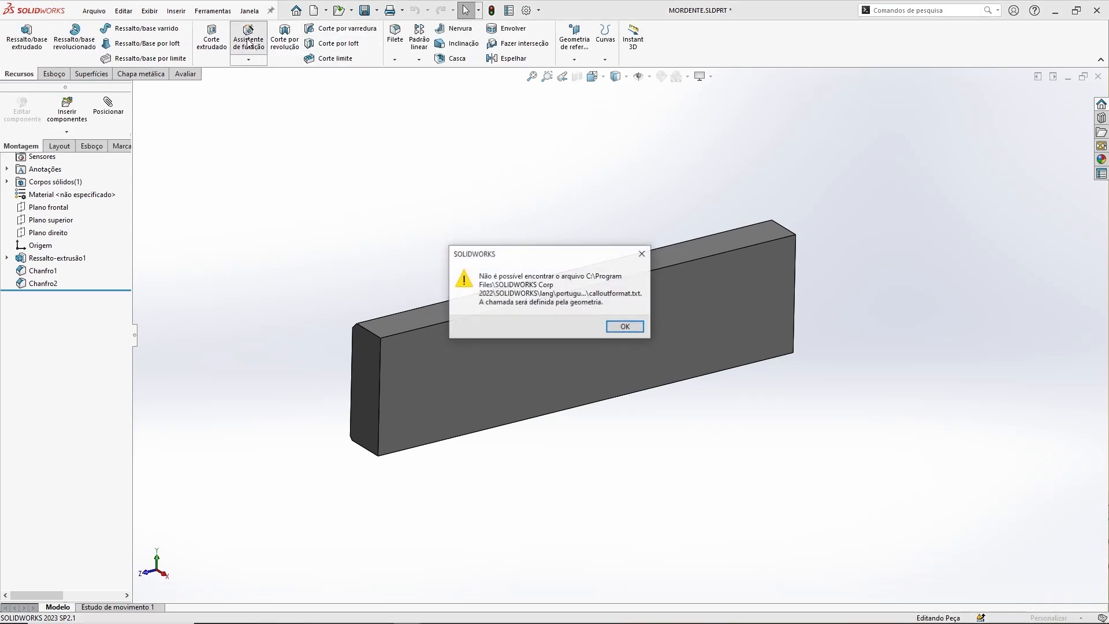
pyautogui.click(625, 327)
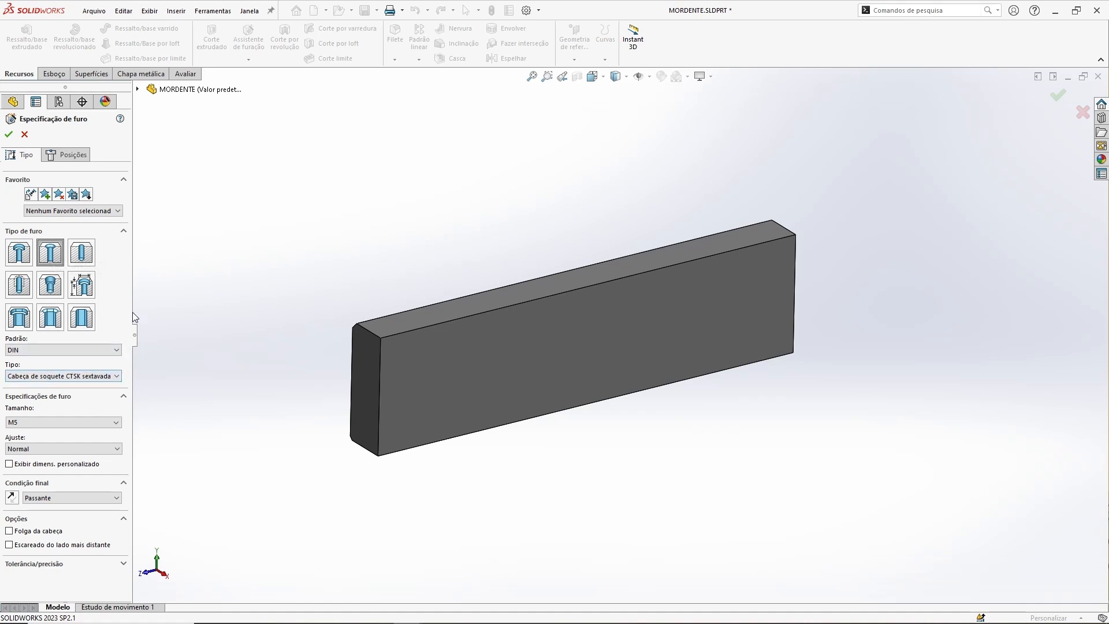
pyautogui.moveTo(134, 315); pyautogui.dragTo(250, 312)
pyautogui.click(70, 351)
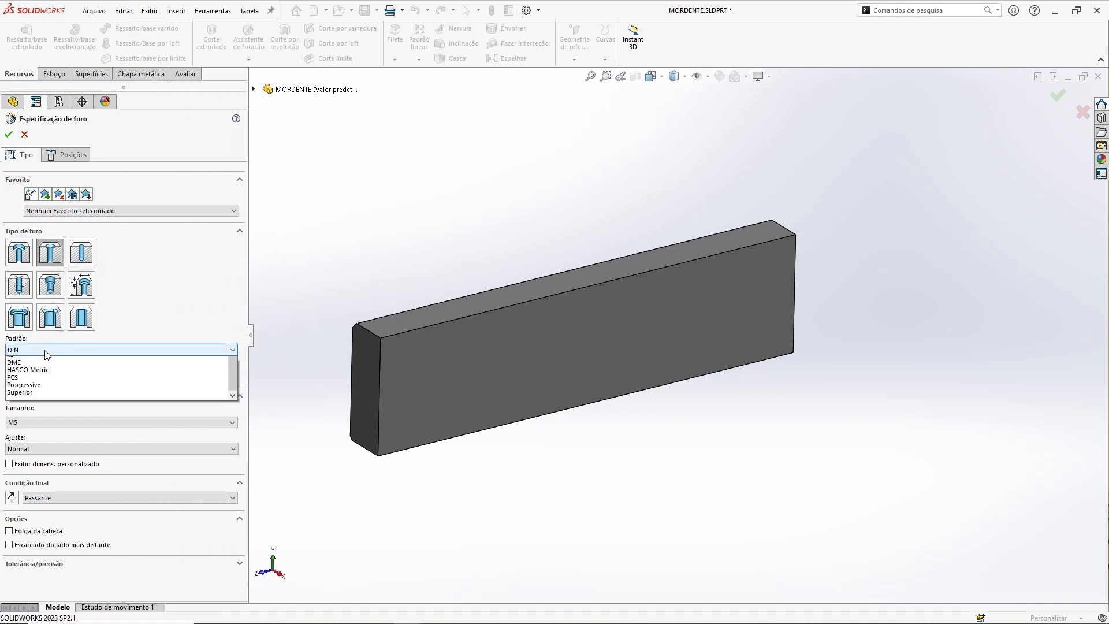
pyautogui.click(26, 372)
pyautogui.click(29, 374)
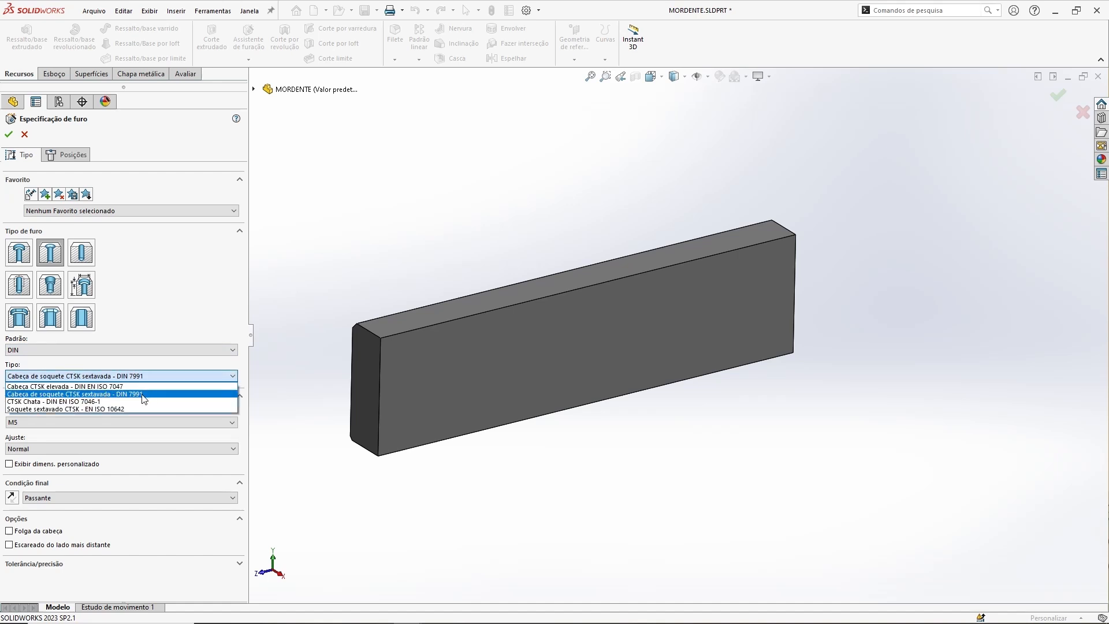
pyautogui.click(145, 394)
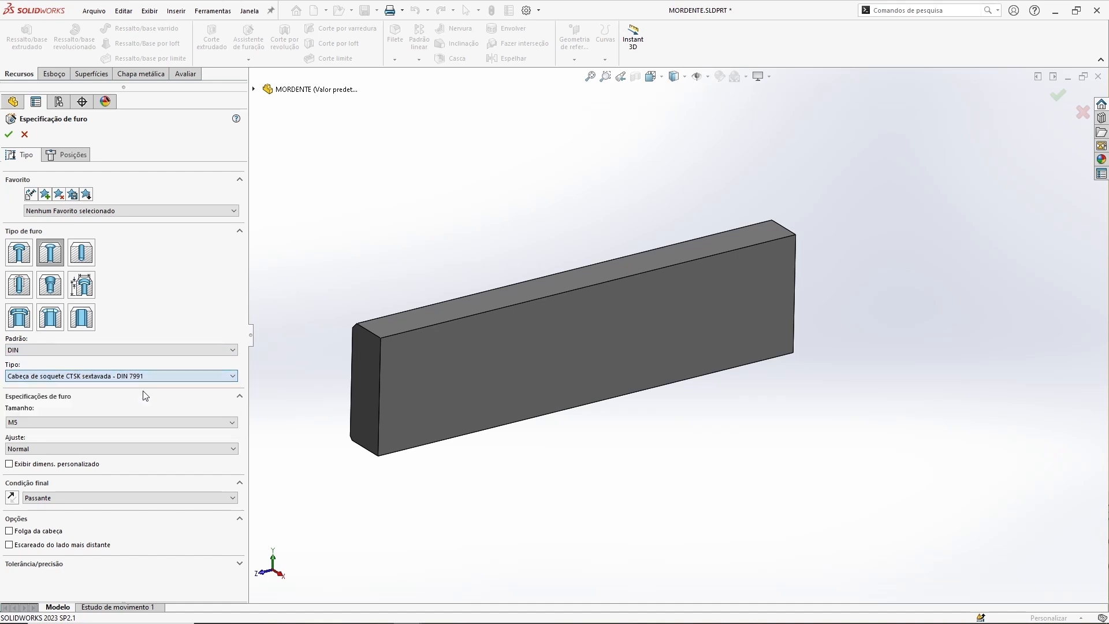
# Step: Set the countersink size to M5 and display its custom sizing values
pyautogui.click(29, 422)
pyautogui.click(21, 457)
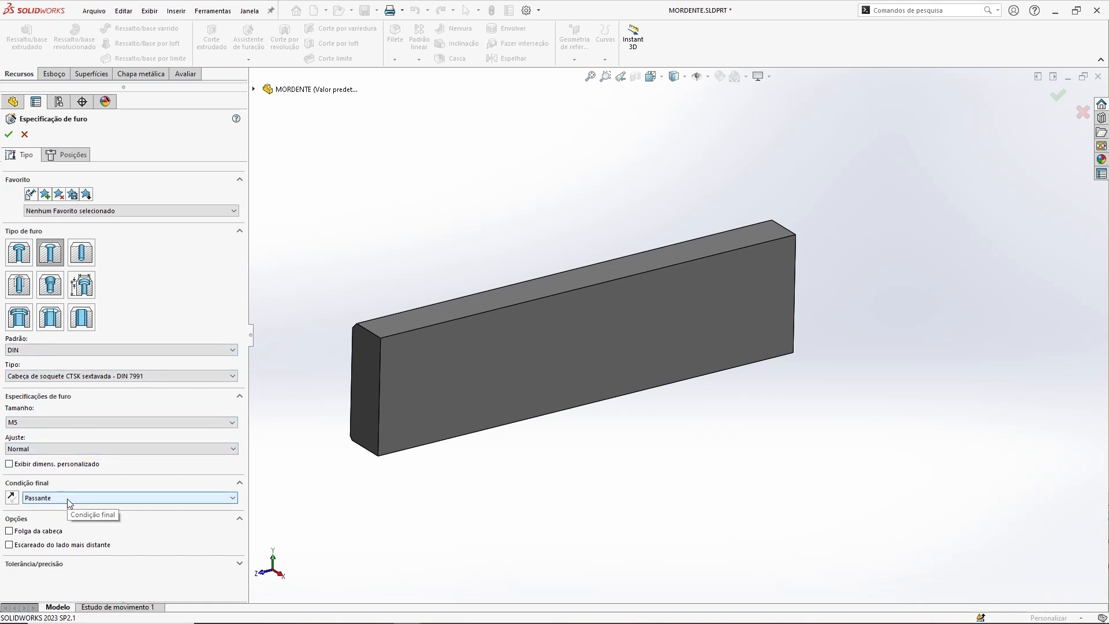
pyautogui.click(49, 464)
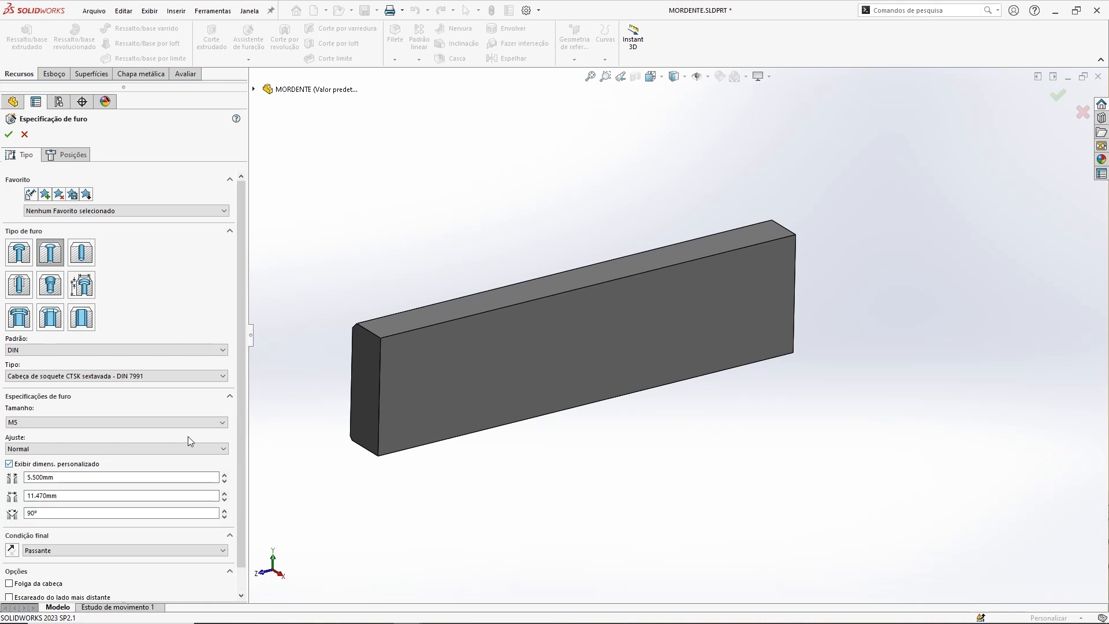
# Step: Set the M5 countersink's custom countersink diameter to 11 mm
pyautogui.scroll(-1, 244, 394)
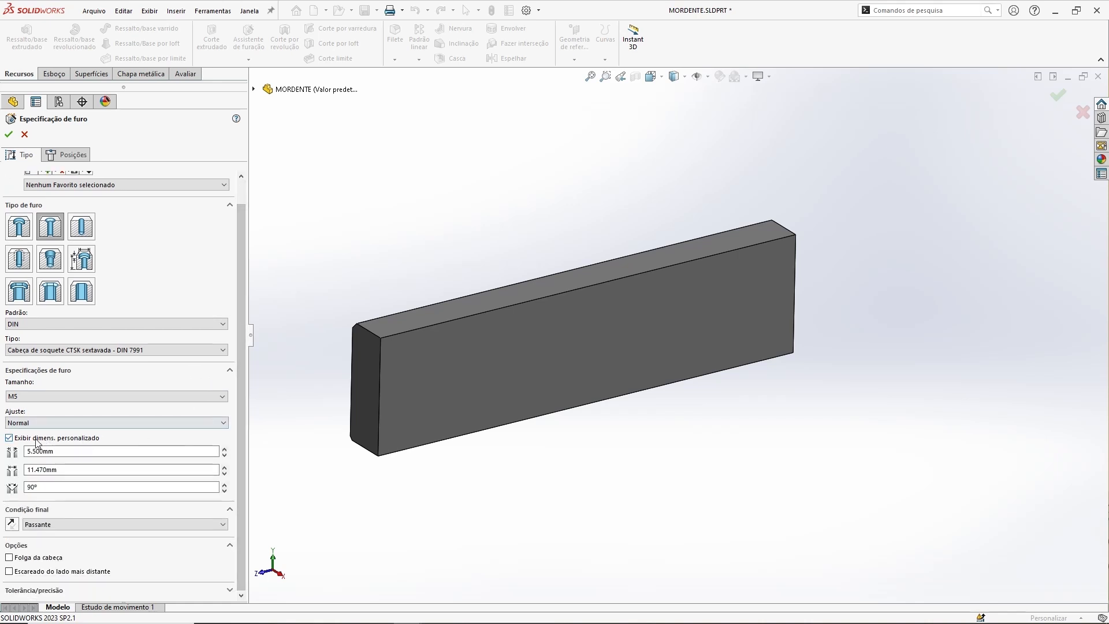
pyautogui.click(56, 453)
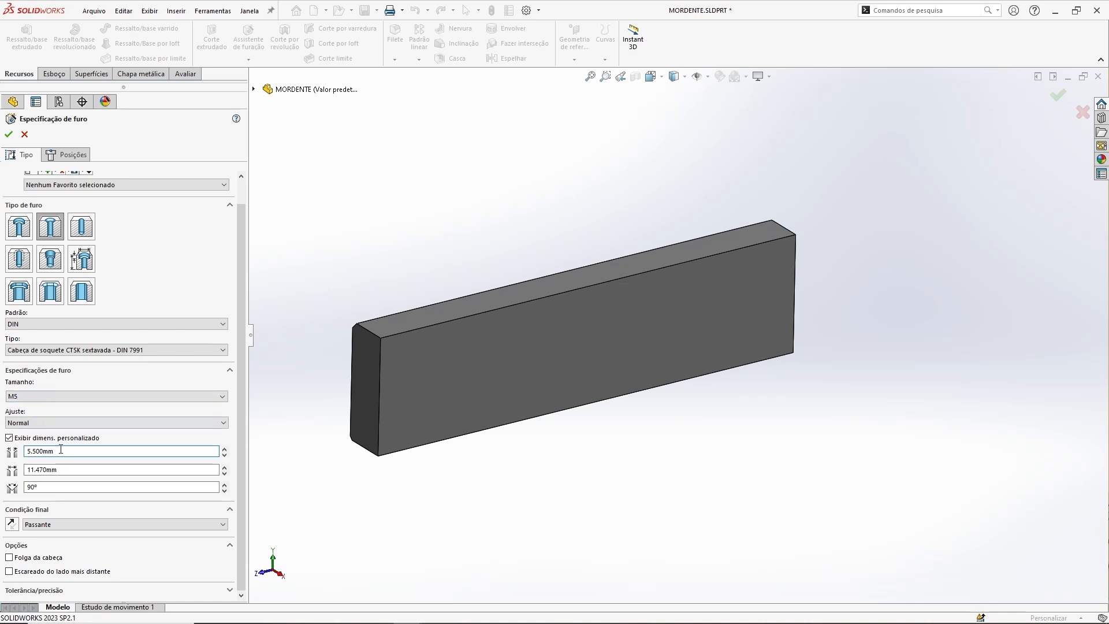
pyautogui.moveTo(39, 452); pyautogui.dragTo(24, 469)
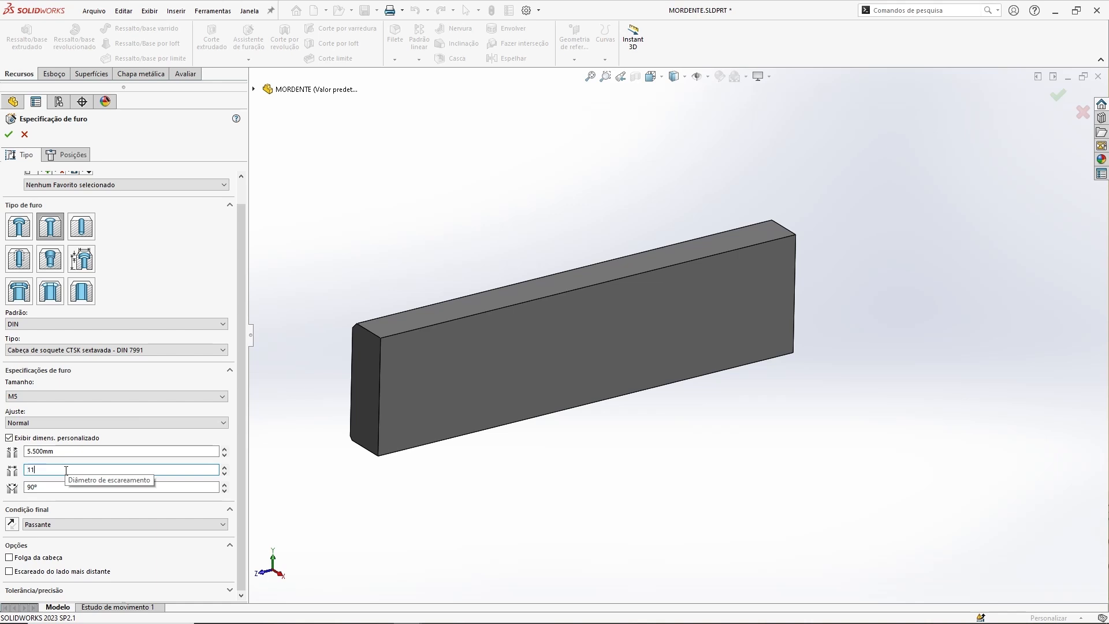
pyautogui.click(64, 451)
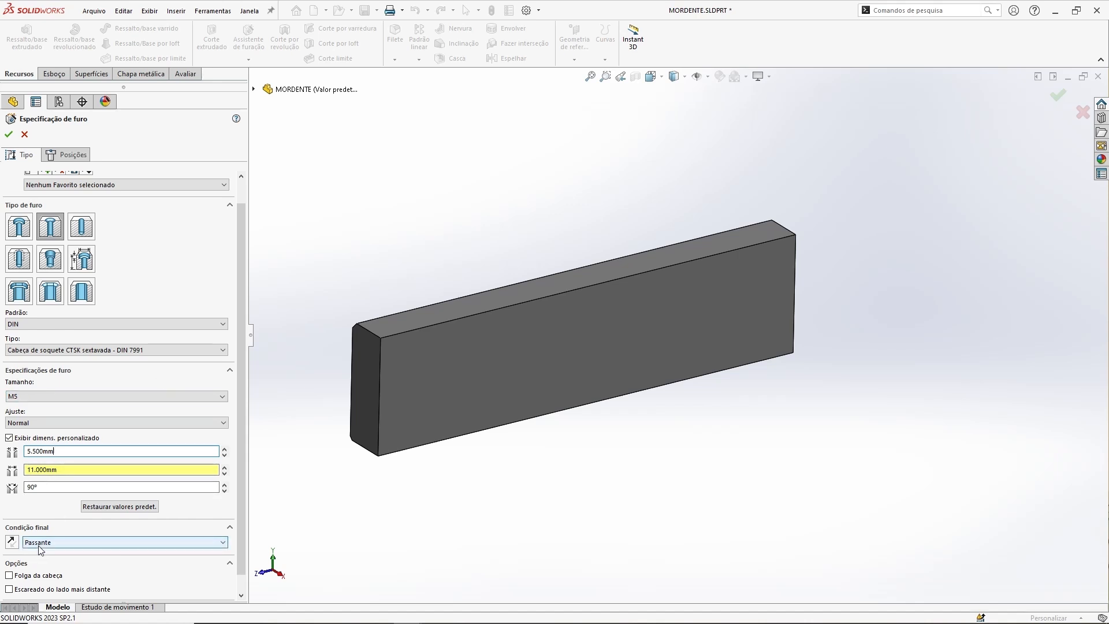
# Step: Place two countersink positions on the plate's large flat face, one near each short end
pyautogui.click(69, 155)
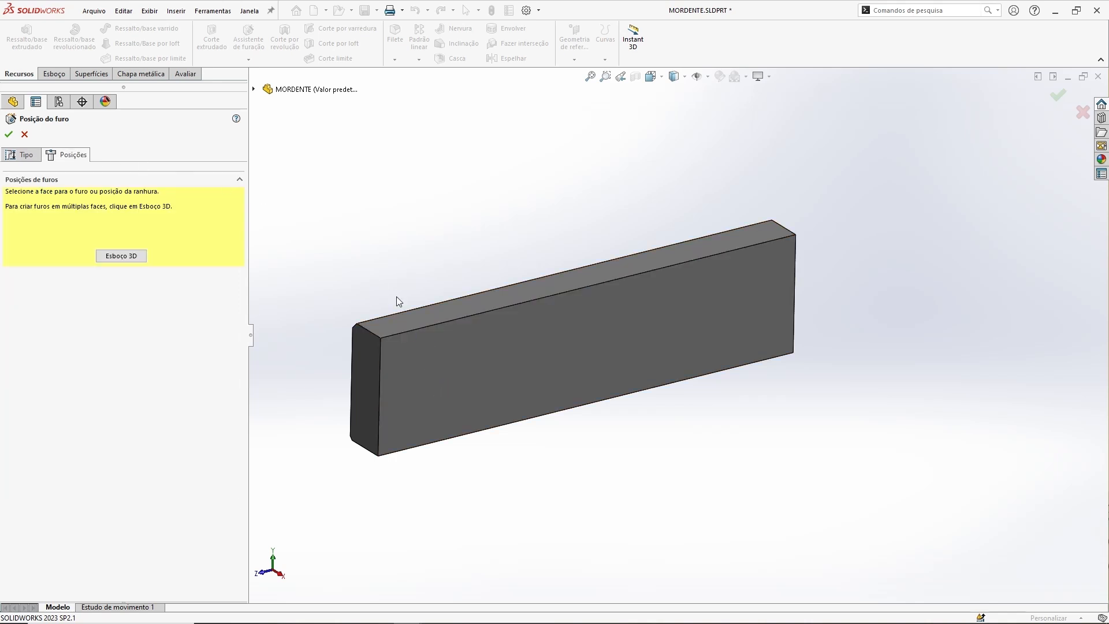
pyautogui.click(406, 369)
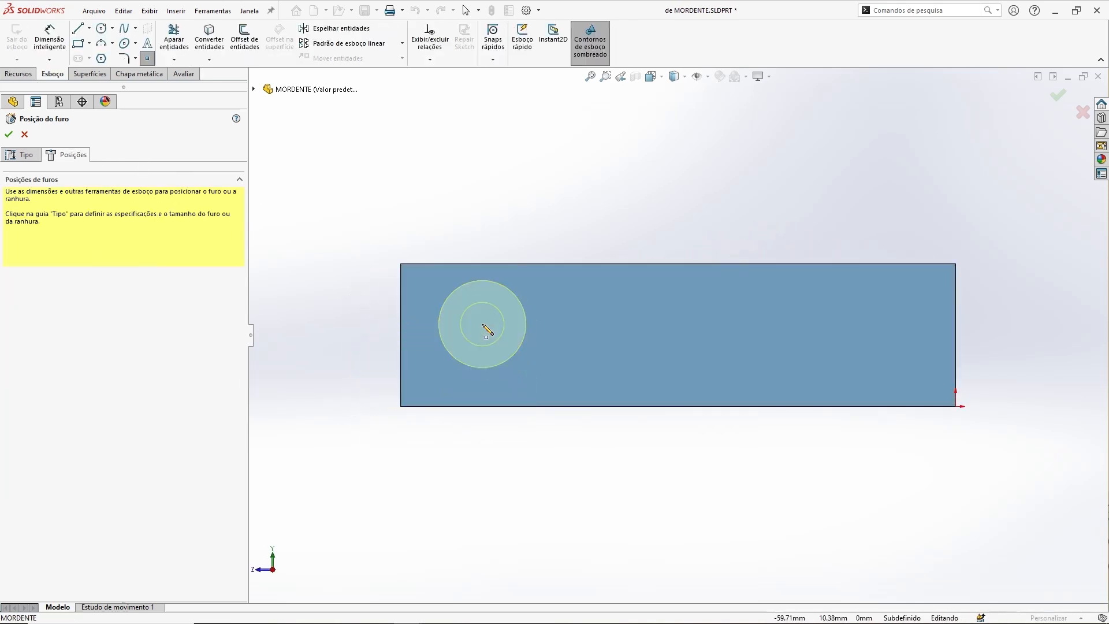
pyautogui.click(502, 335)
pyautogui.click(857, 335)
pyautogui.press('Escape')
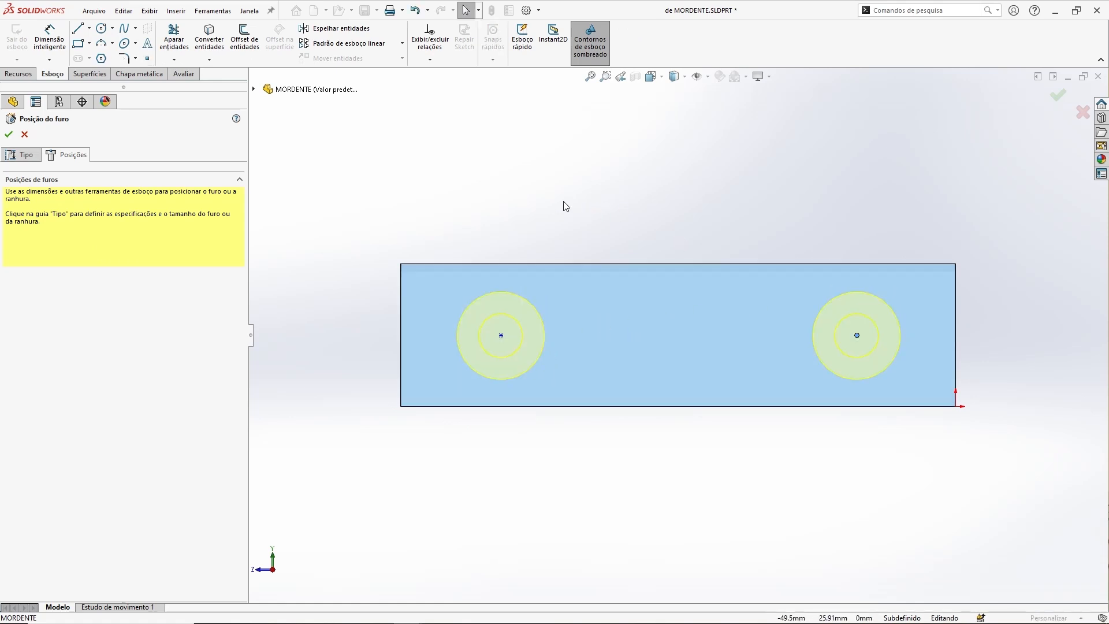
# Step: Sketch a horizontal line across the plate face at mid-height, between the midpoints of its two short edges
pyautogui.keyDown('ctrl'); pyautogui.moveTo(645, 204); pyautogui.dragTo(600, 206, button='middle'); pyautogui.keyUp('ctrl')
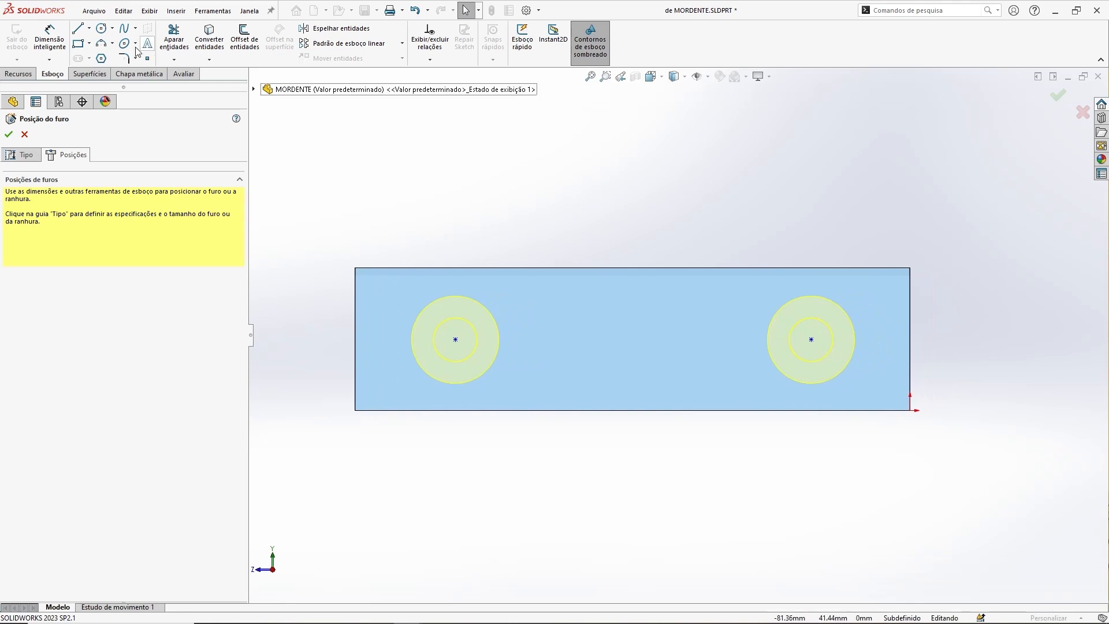
pyautogui.click(81, 30)
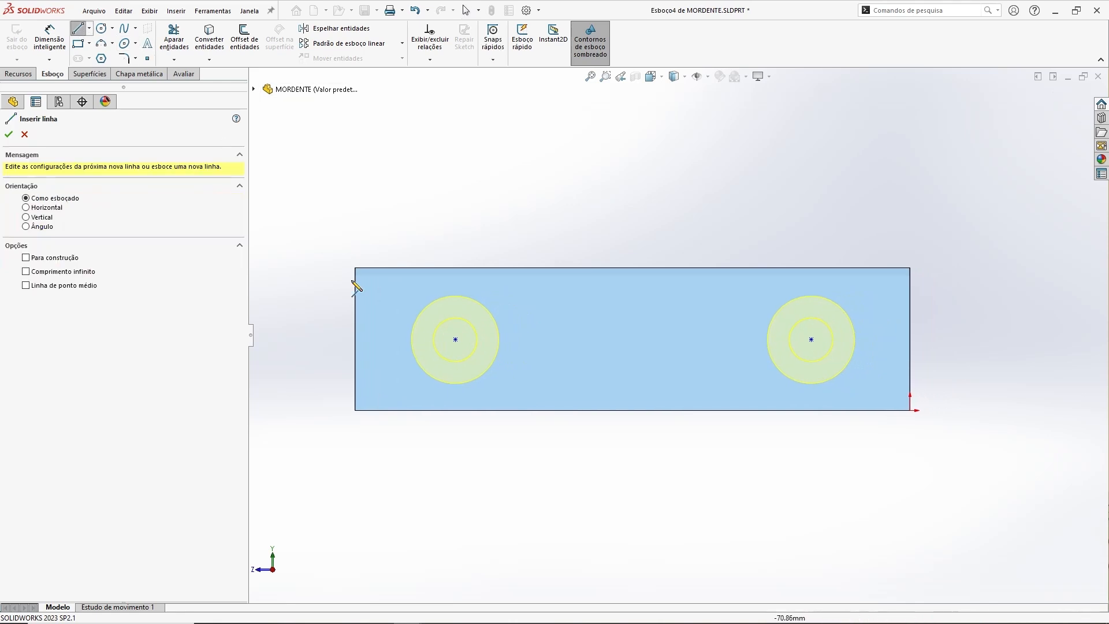
pyautogui.click(355, 339)
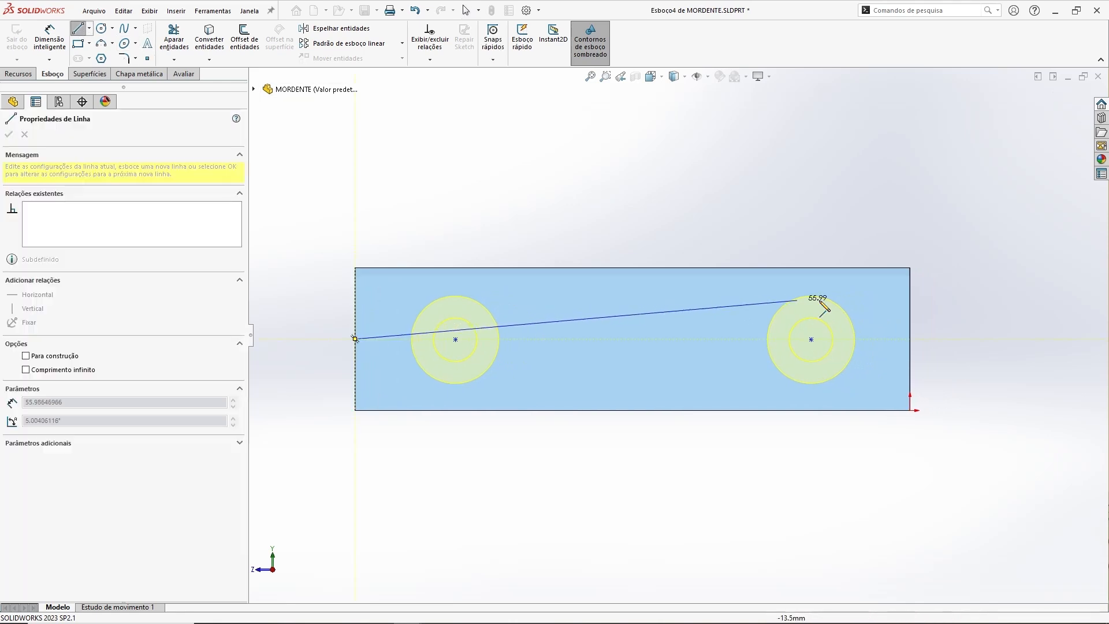
pyautogui.click(910, 340)
pyautogui.press('Escape')
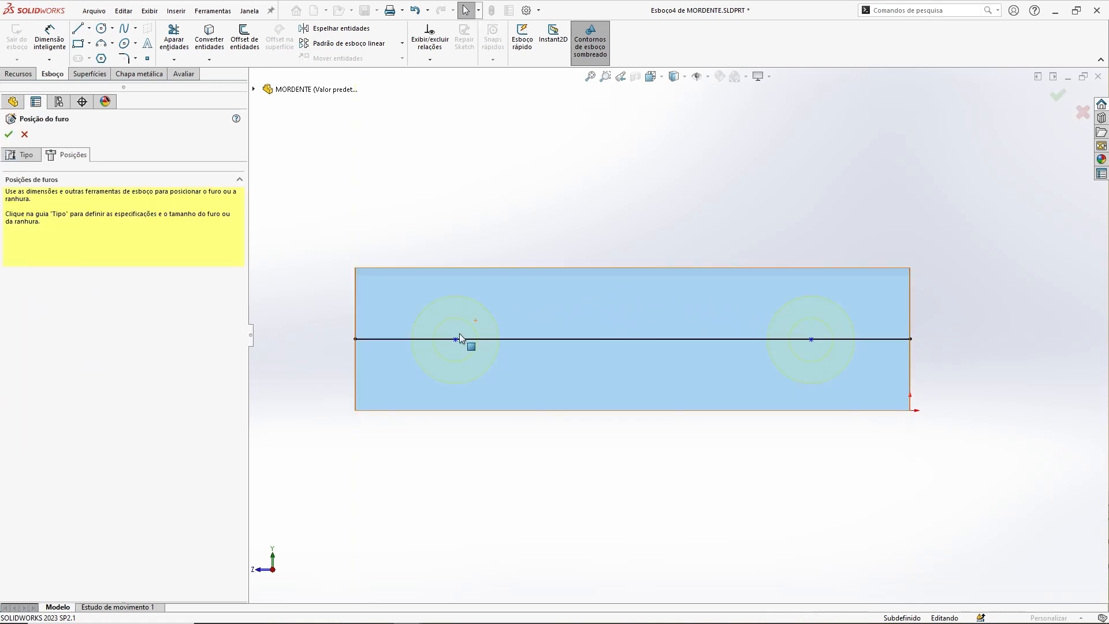
# Step: Shift both hole points inward and make the second point, near the origin end, coincident with the horizontal line
pyautogui.click(456, 340)
pyautogui.moveTo(456, 340)
pyautogui.mouseDown()
pyautogui.moveTo(442, 310)
pyautogui.moveTo(460, 341)
pyautogui.mouseUp()
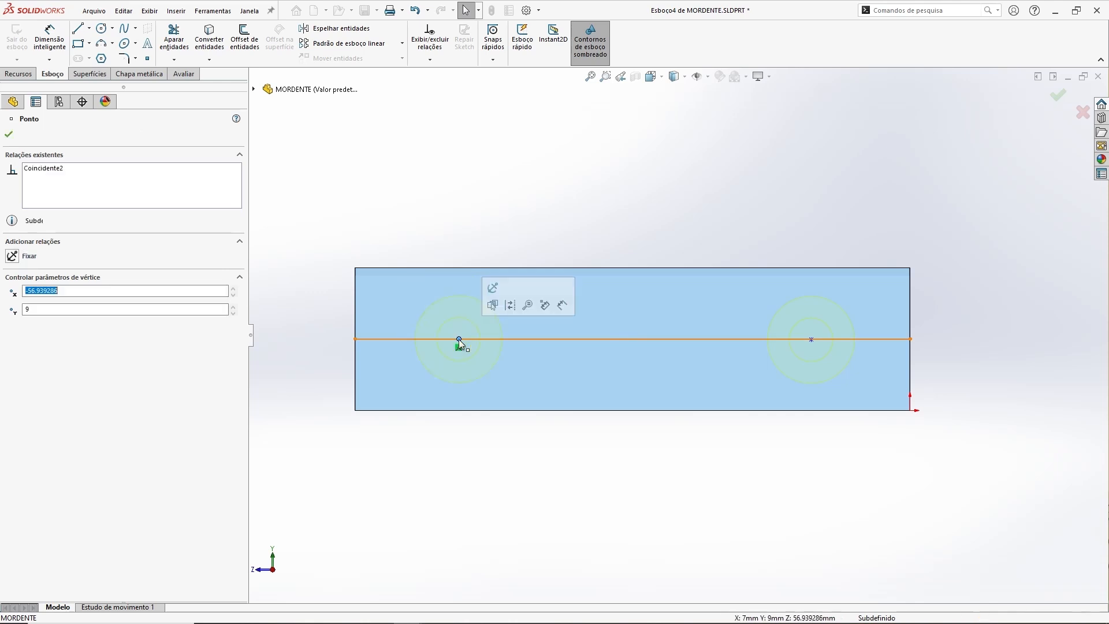
pyautogui.click(623, 212)
pyautogui.moveTo(811, 339); pyautogui.dragTo(772, 312)
pyautogui.click(692, 208)
pyautogui.click(773, 312)
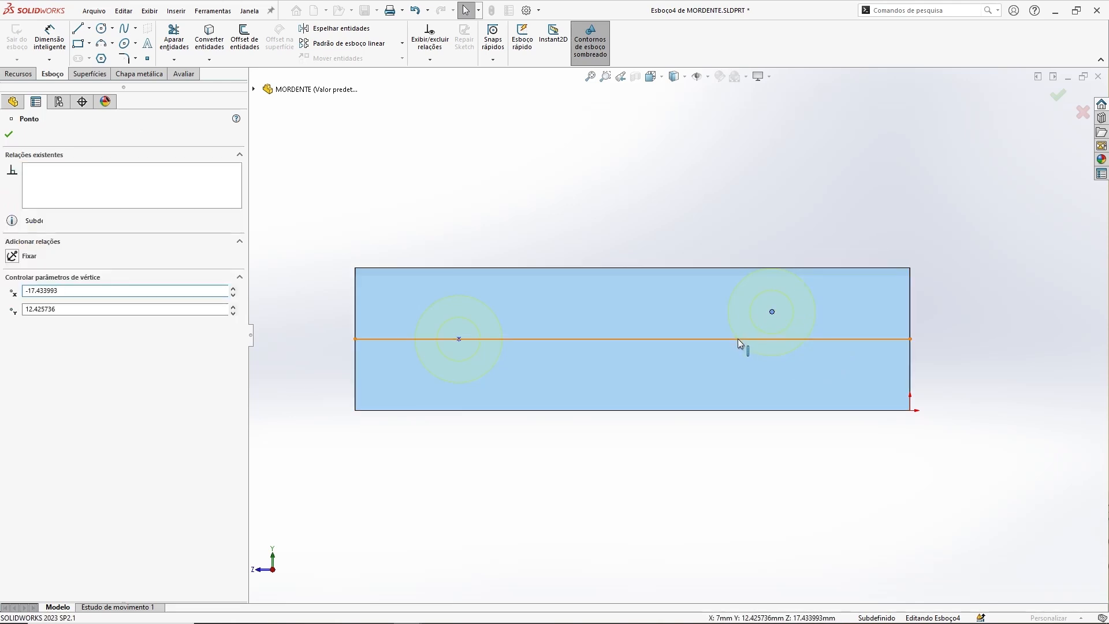
pyautogui.keyDown('ctrl'); pyautogui.click(737, 339); pyautogui.keyUp('ctrl')
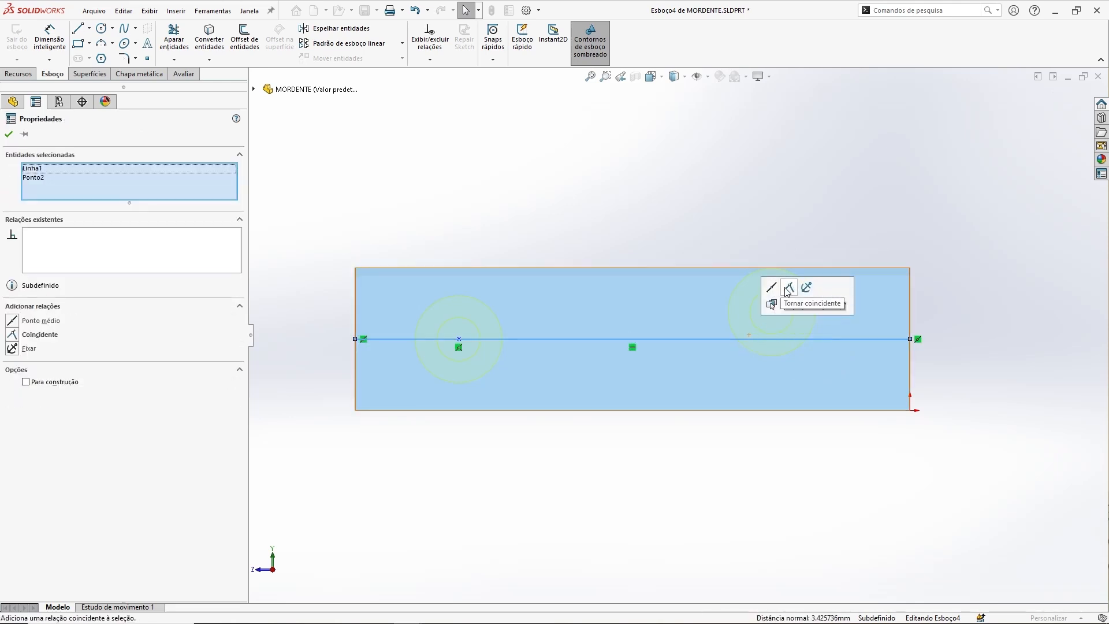
pyautogui.click(788, 289)
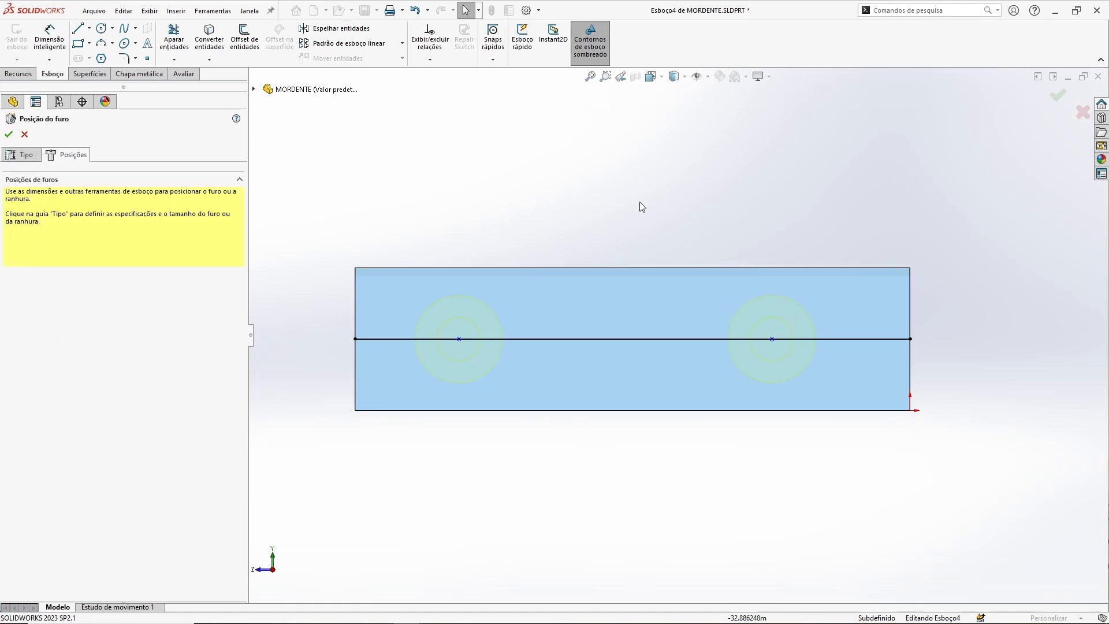
# Step: Convert the horizontal mid-height line to construction geometry
pyautogui.click(571, 339)
pyautogui.click(67, 317)
pyautogui.click(517, 178)
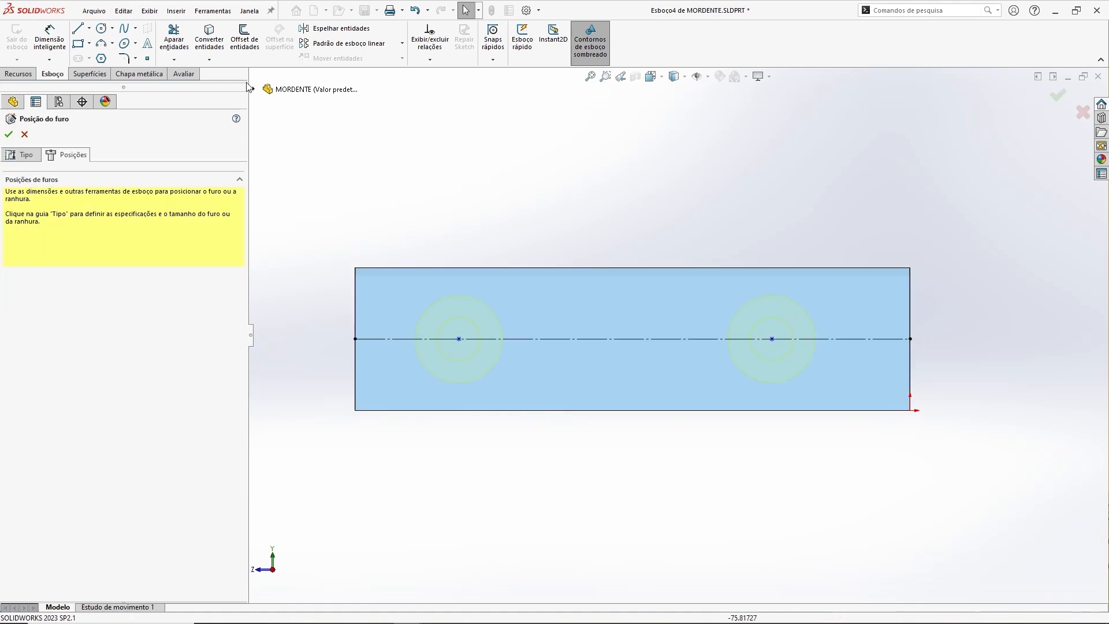
# Step: Dimension the hole farther from the origin at 12 mm from its nearest short edge of the plate
pyautogui.click(64, 45)
pyautogui.click(460, 339)
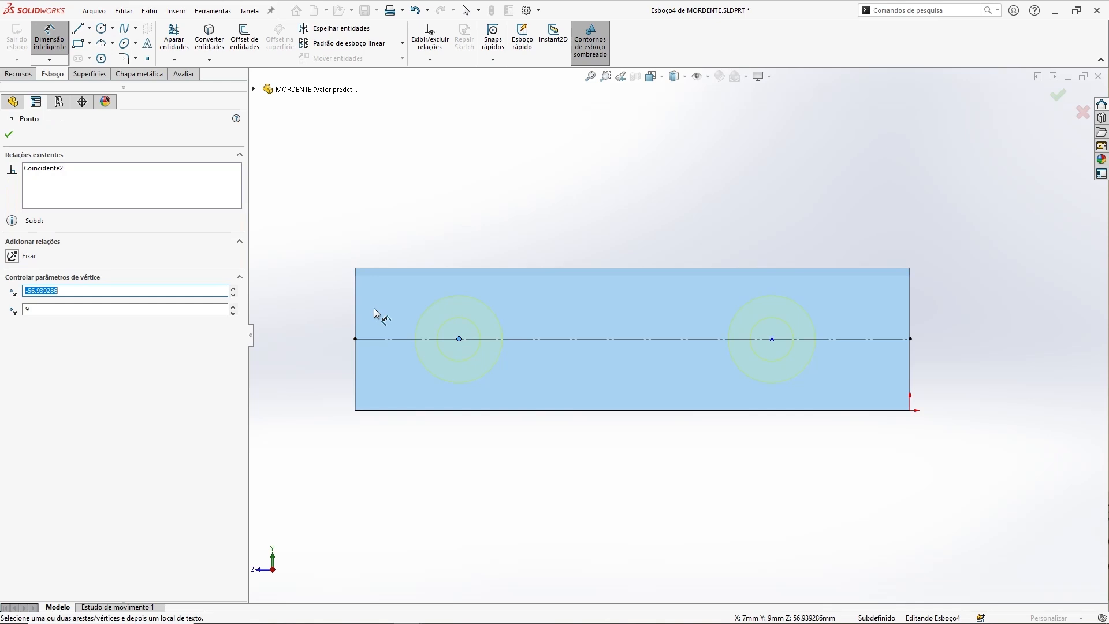
pyautogui.click(356, 321)
pyautogui.click(407, 227)
pyautogui.write('12')
pyautogui.press('Return')
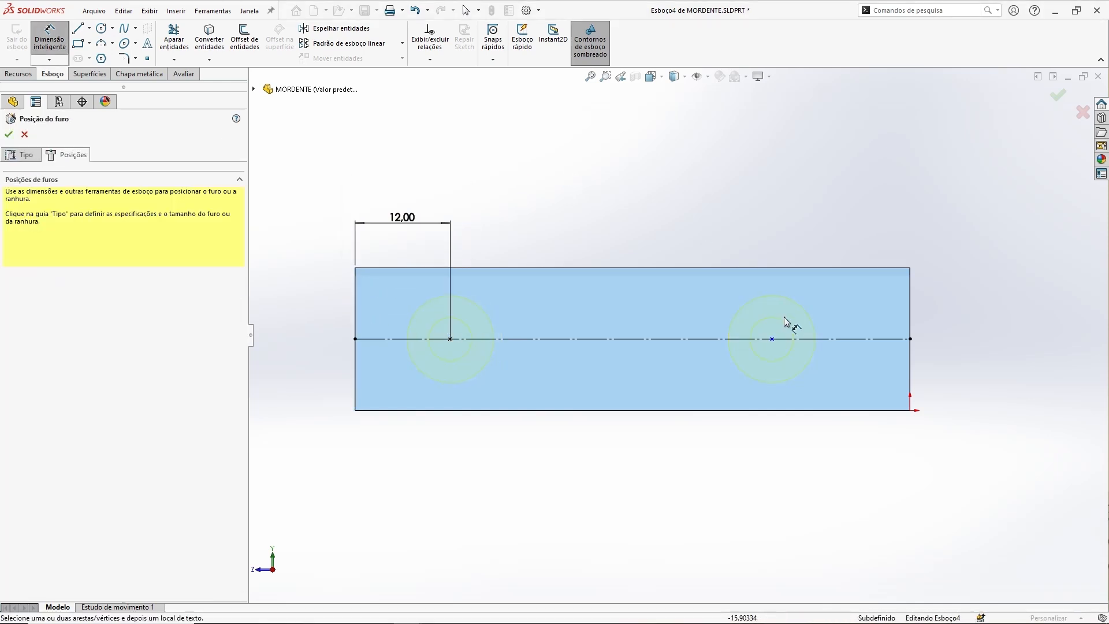
# Step: Dimension the hole nearer the origin at 12 mm from the plate's short edge at that end
pyautogui.click(773, 340)
pyautogui.click(912, 326)
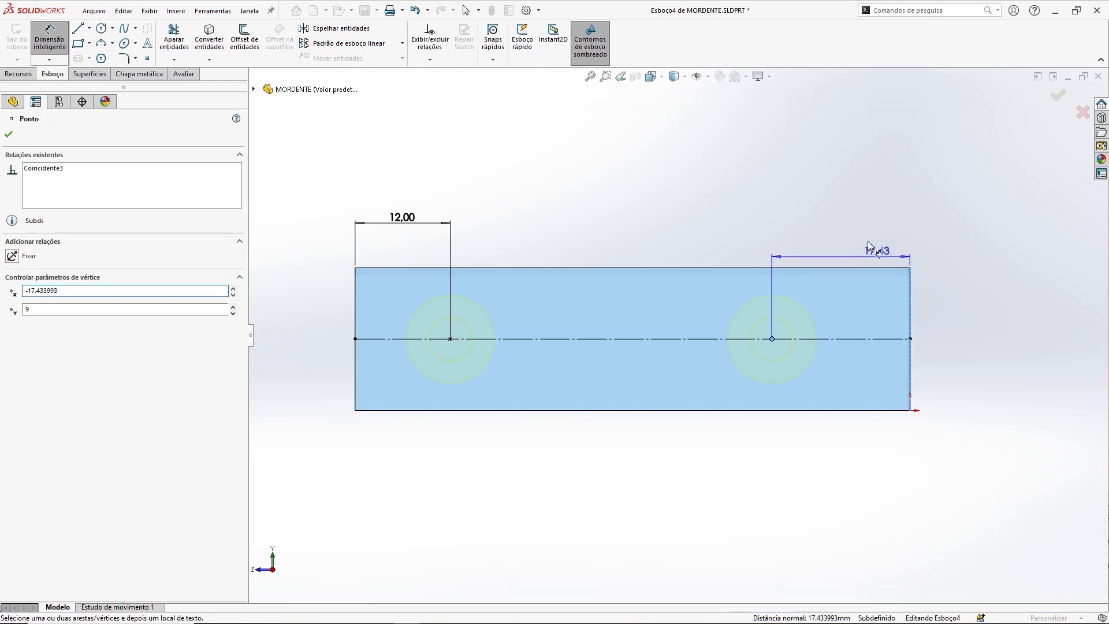
pyautogui.click(843, 231)
pyautogui.write('12')
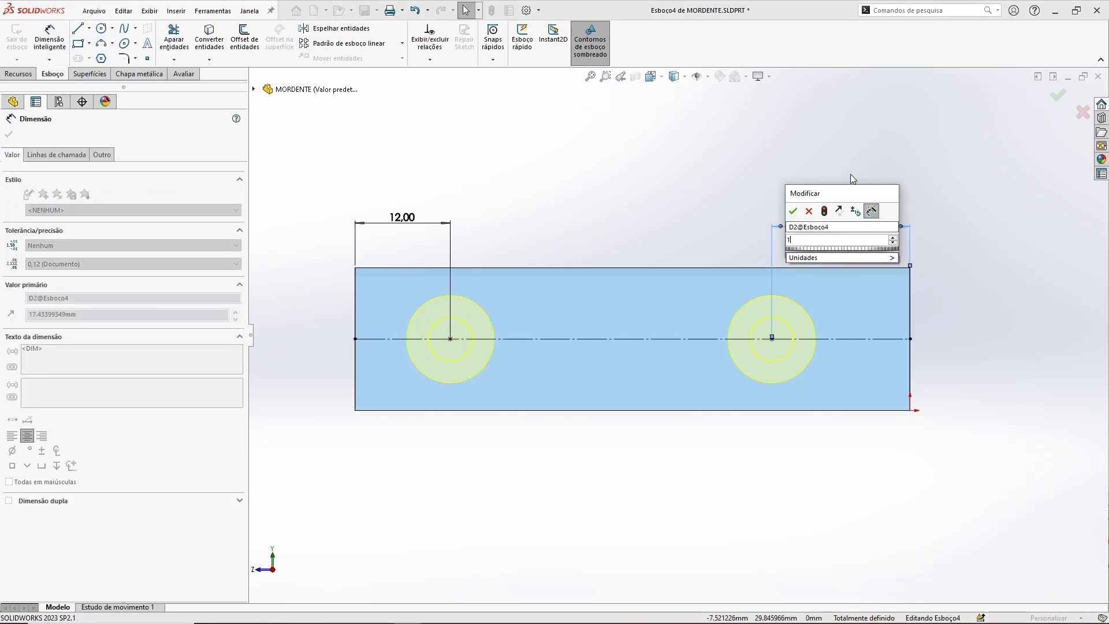
pyautogui.press('Return')
pyautogui.press('Escape')
pyautogui.press('Escape')
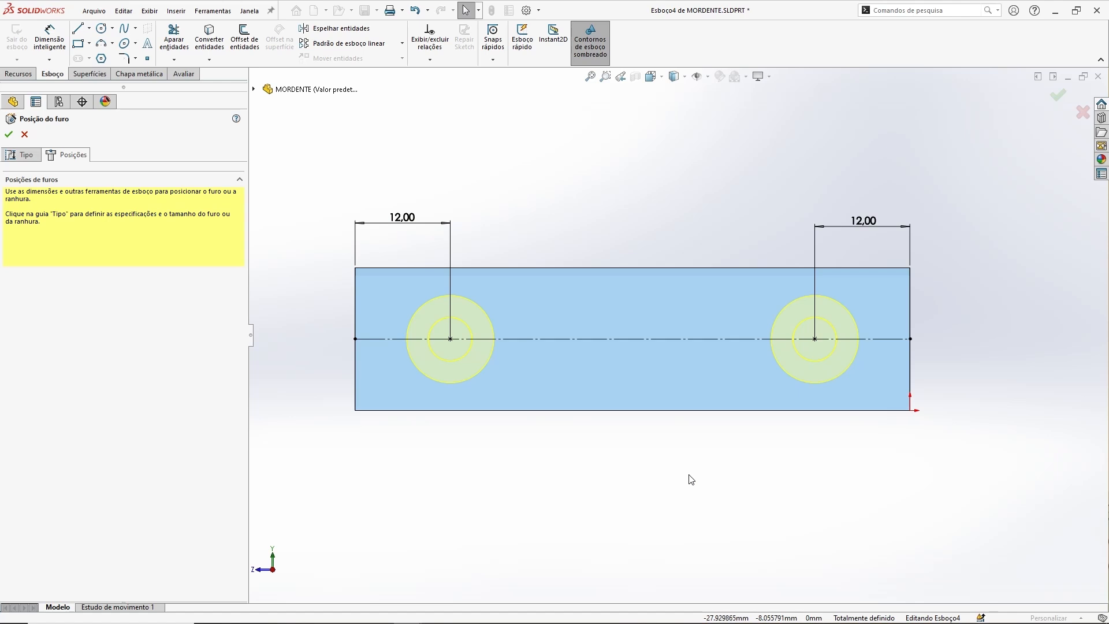
# Step: Create the two countersunk holes in the plate and inspect their bores and countersink edges
pyautogui.moveTo(682, 452); pyautogui.dragTo(483, 478, button='middle')
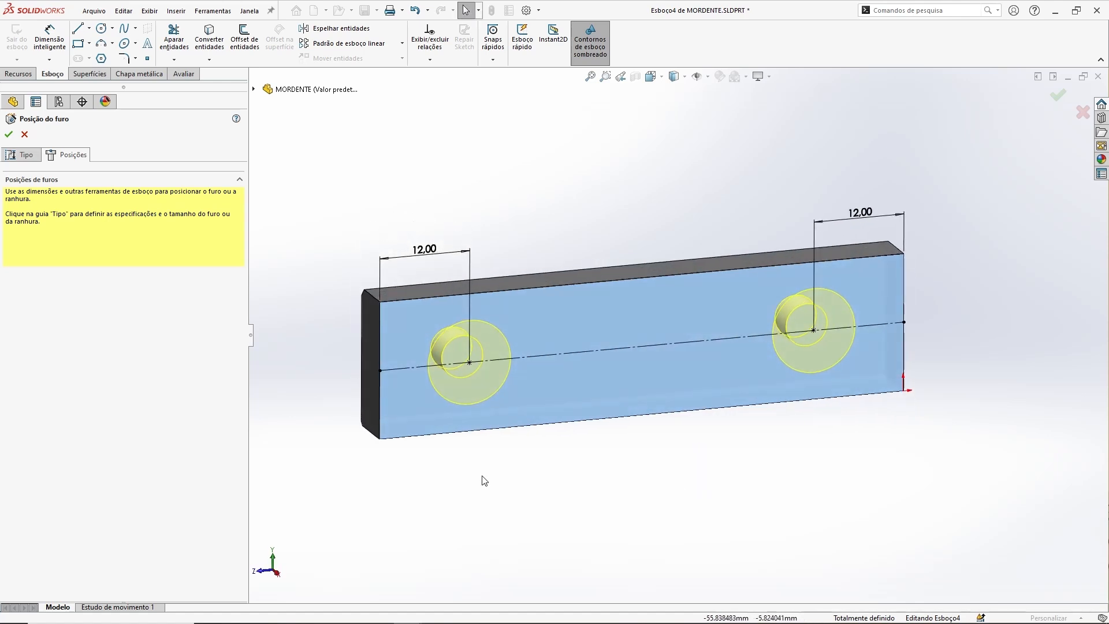
pyautogui.click(1058, 95)
pyautogui.click(712, 121)
pyautogui.moveTo(783, 348); pyautogui.dragTo(751, 347, button='middle')
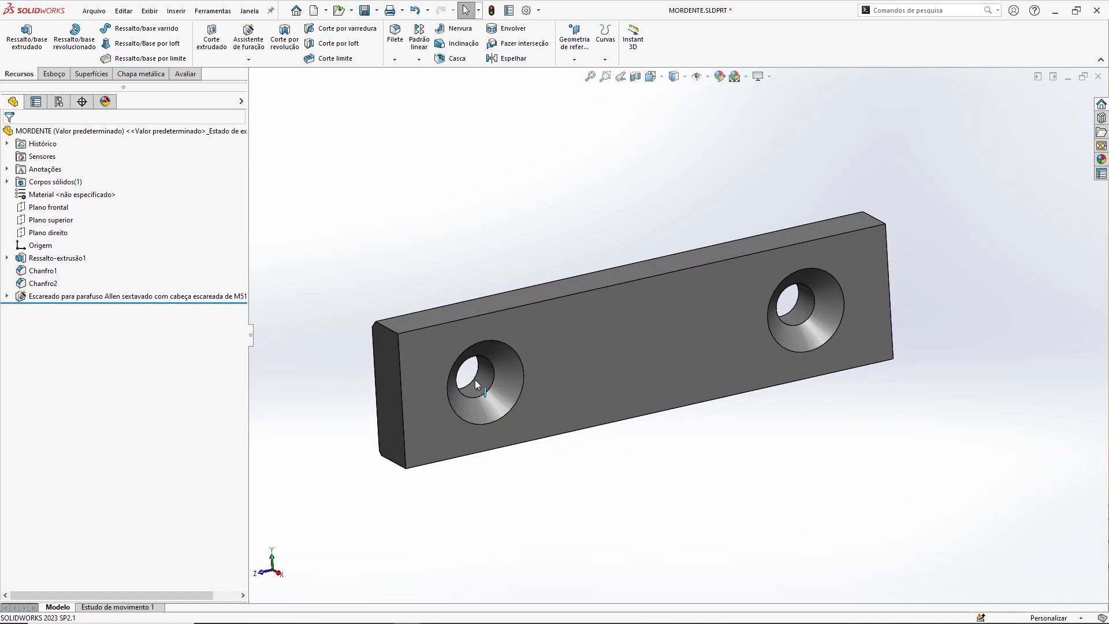
pyautogui.click(483, 381)
pyautogui.click(664, 478)
pyautogui.moveTo(740, 431); pyautogui.dragTo(740, 423, button='middle')
pyautogui.click(522, 356)
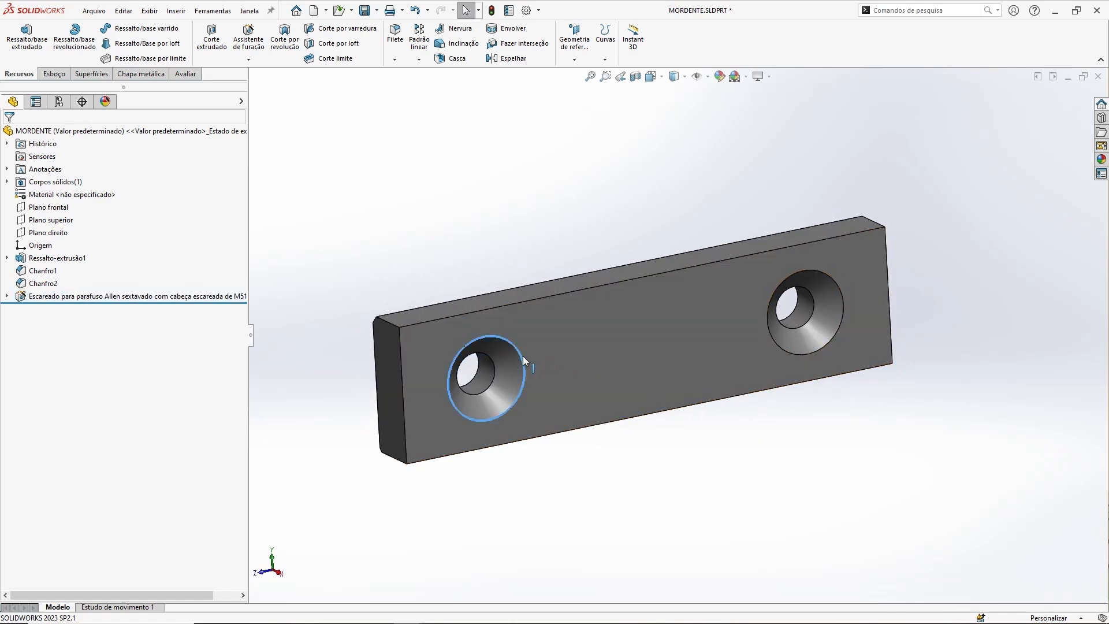
pyautogui.click(636, 439)
pyautogui.moveTo(650, 428); pyautogui.dragTo(732, 381, button='middle')
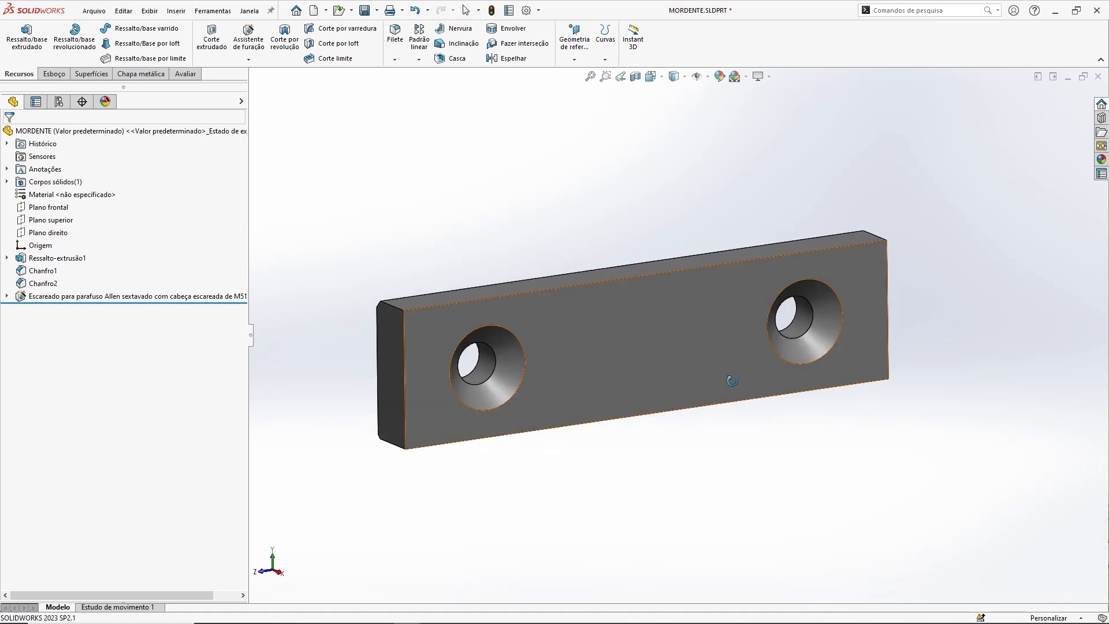
# Step: Close the MORDENTE part and view the drilled jaw plate in the vise assembly
pyautogui.click(1099, 77)
pyautogui.click(534, 319)
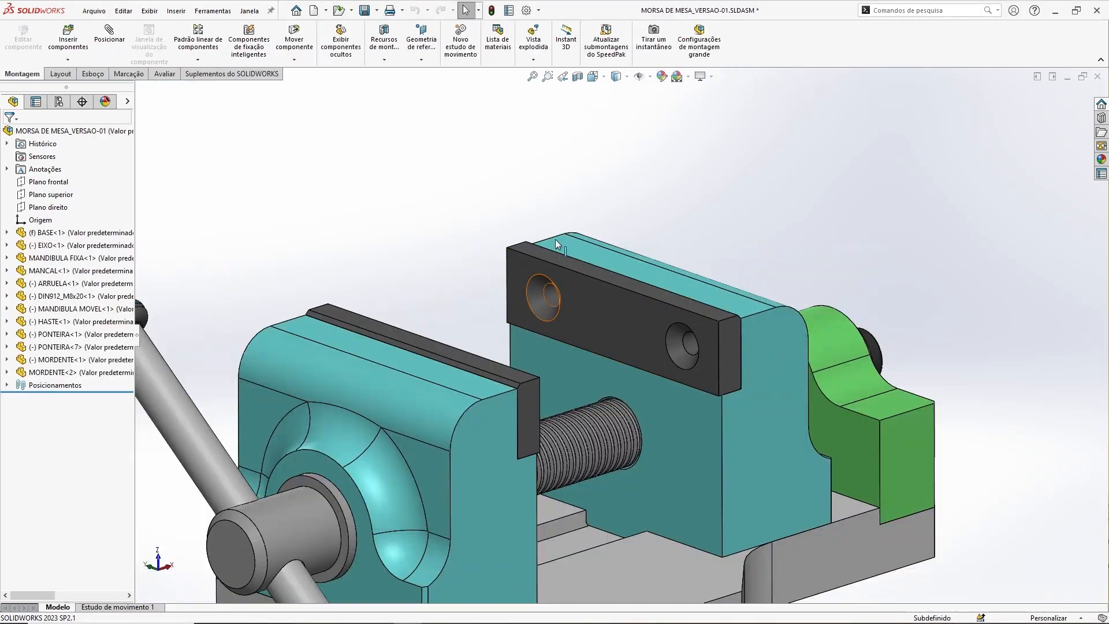
pyautogui.moveTo(591, 286); pyautogui.dragTo(777, 310, button='middle')
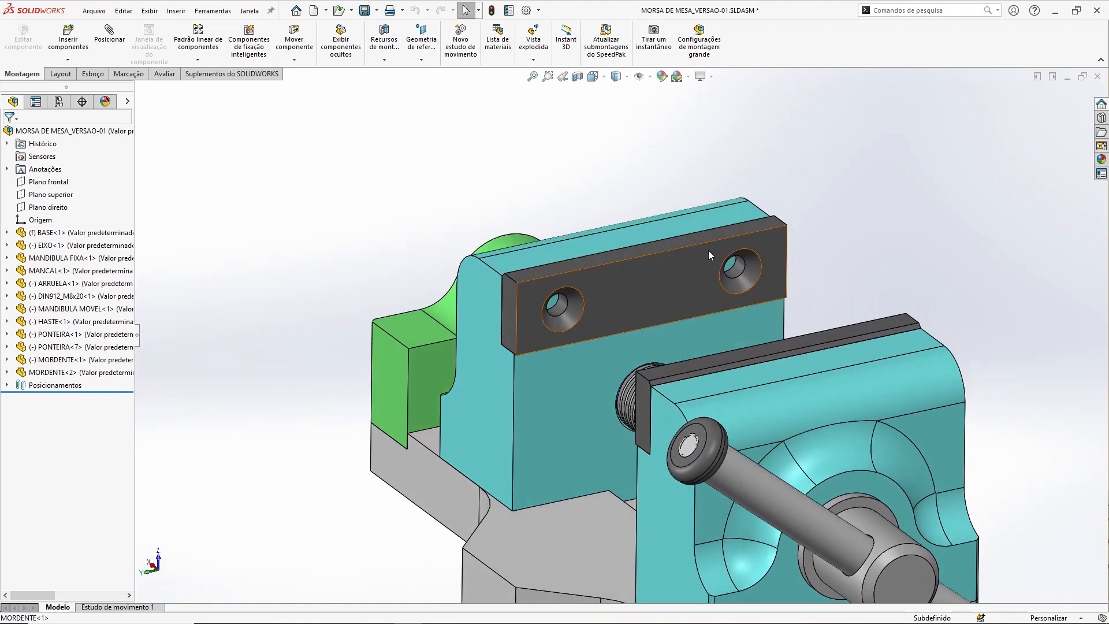
pyautogui.moveTo(512, 285); pyautogui.dragTo(693, 229, button='middle')
# Step: Start editing the fixed jaw, MANDIBULA FIXA, in the context of the assembly
pyautogui.click(694, 225)
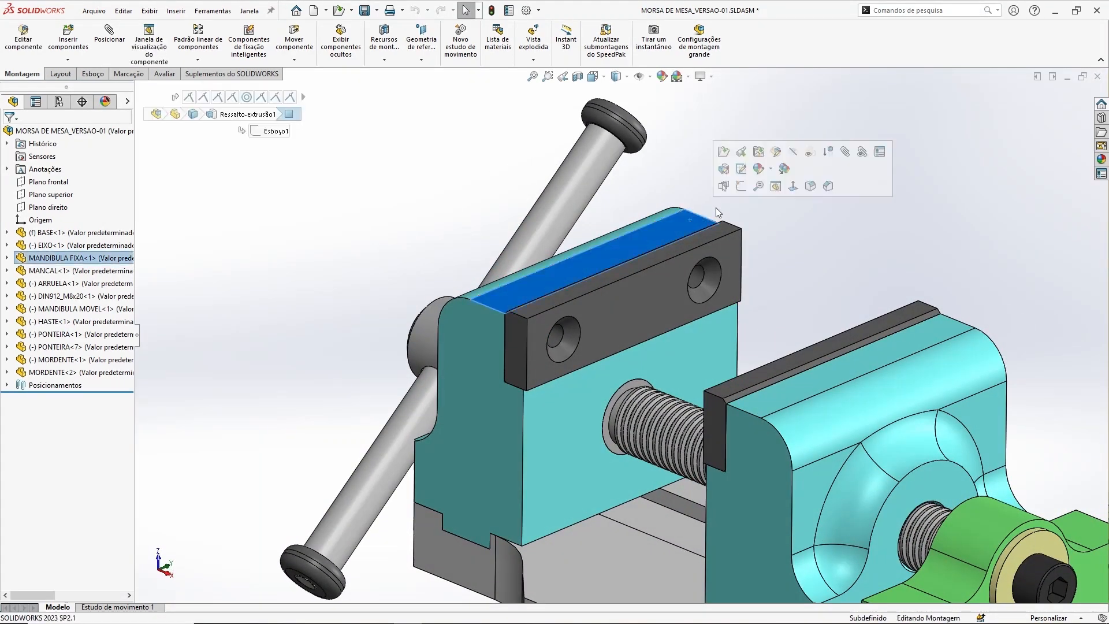
pyautogui.click(780, 157)
pyautogui.moveTo(589, 346); pyautogui.dragTo(540, 324, button='middle')
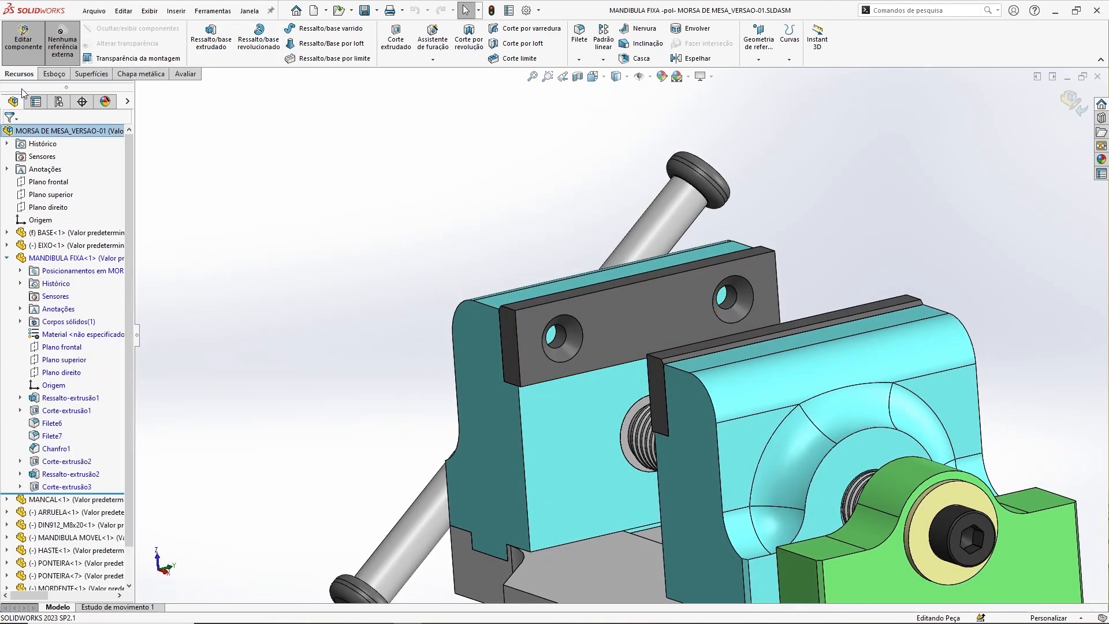
# Step: Start a Hole Wizard straight tapped hole in the fixed jaw with standard DIN and type Furo roscado
pyautogui.click(435, 40)
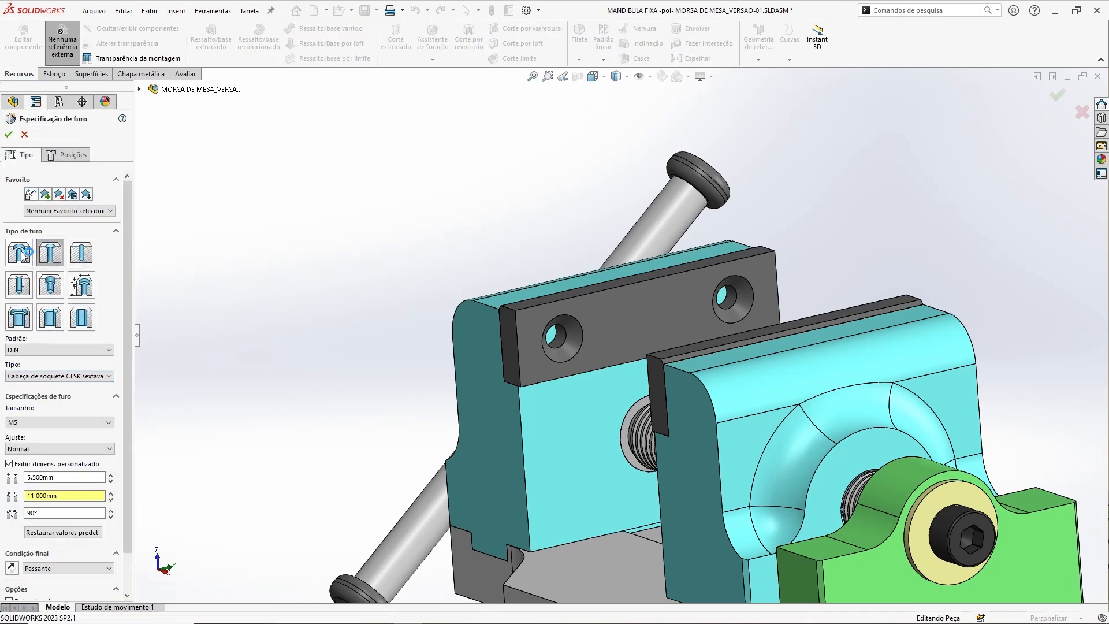
pyautogui.click(19, 284)
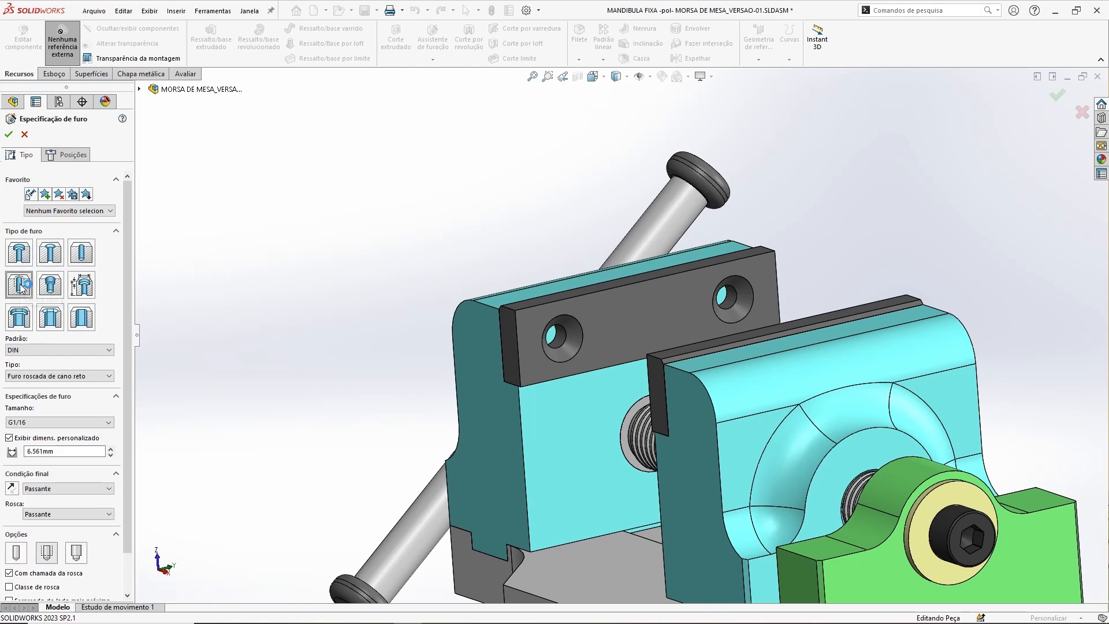
pyautogui.click(53, 377)
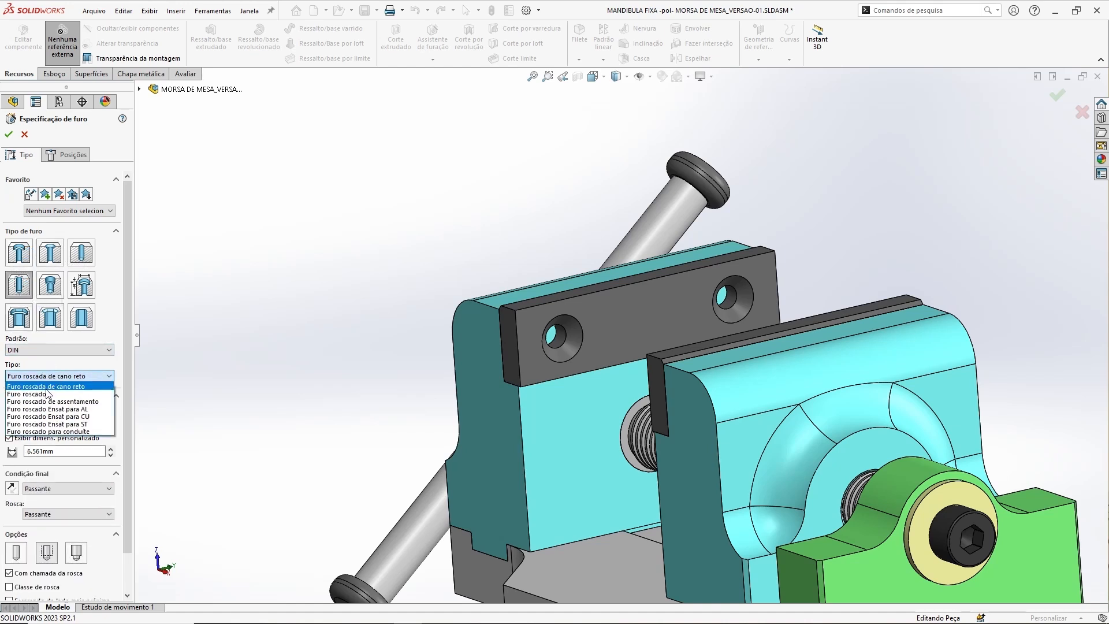
pyautogui.click(47, 391)
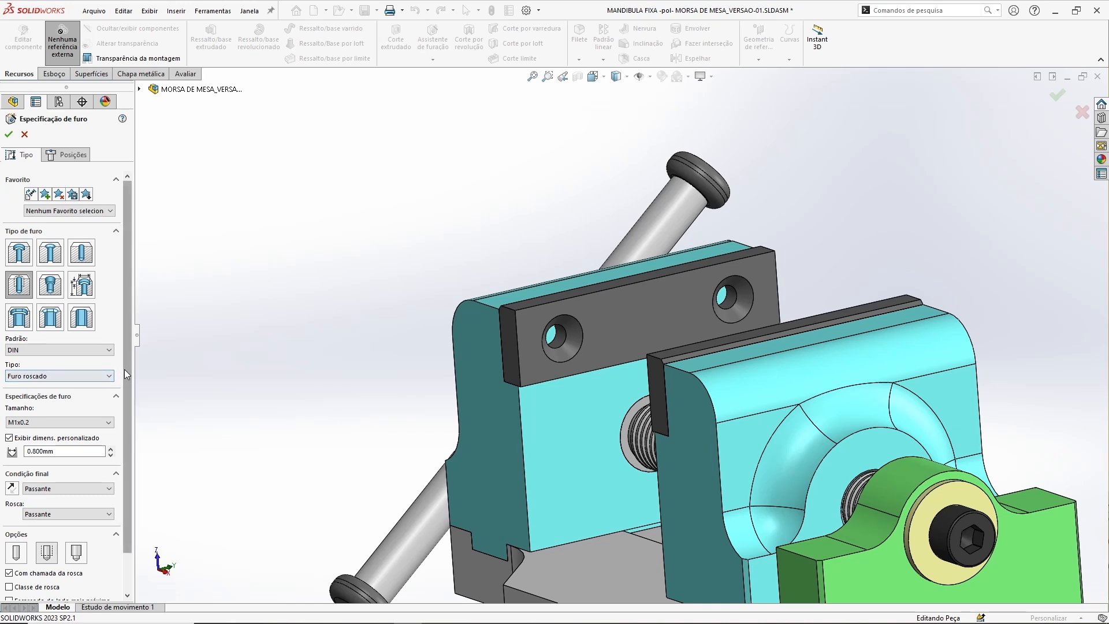
# Step: Set the tapped hole's size to M5
pyautogui.scroll(-1, 124, 370)
pyautogui.click(46, 379)
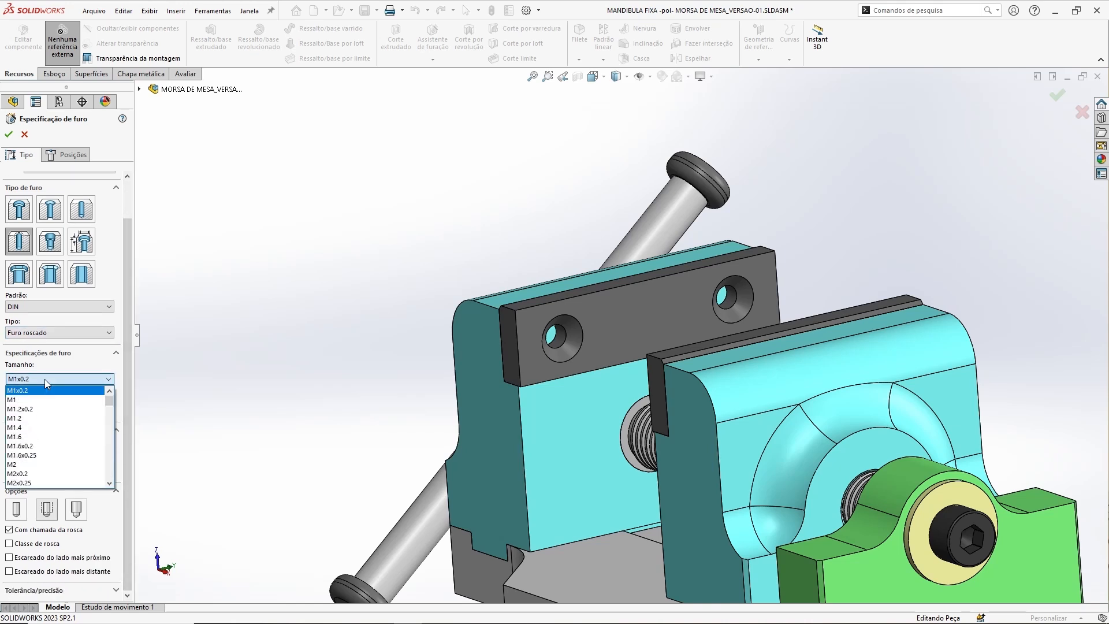
pyautogui.scroll(-3, 57, 445)
pyautogui.scroll(-1, 60, 446)
pyautogui.scroll(-3, 60, 447)
pyautogui.click(31, 409)
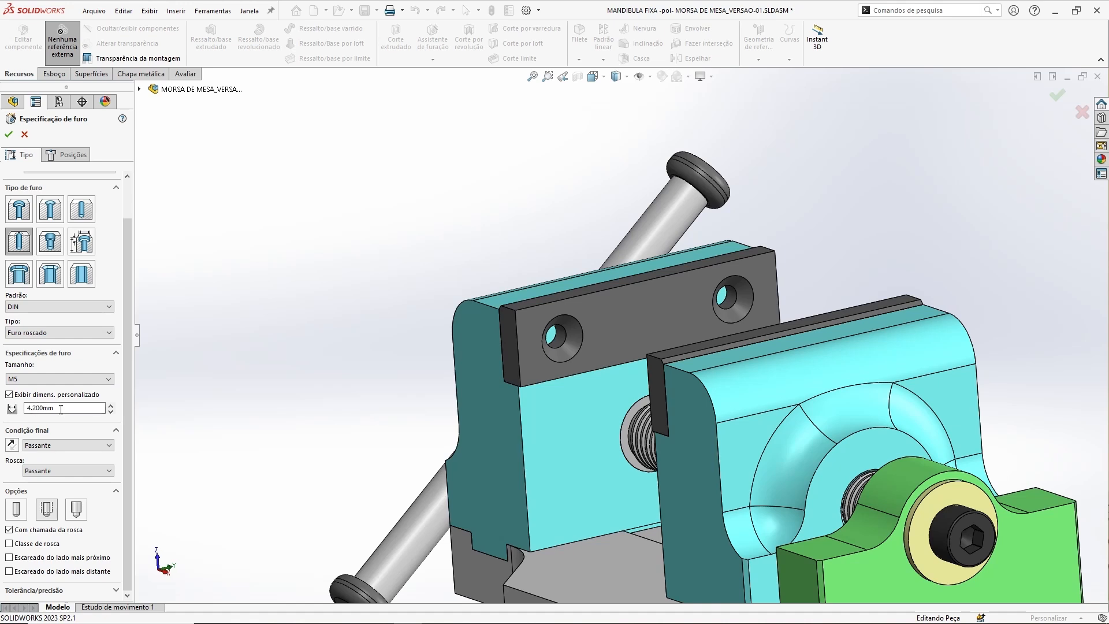
pyautogui.click(52, 450)
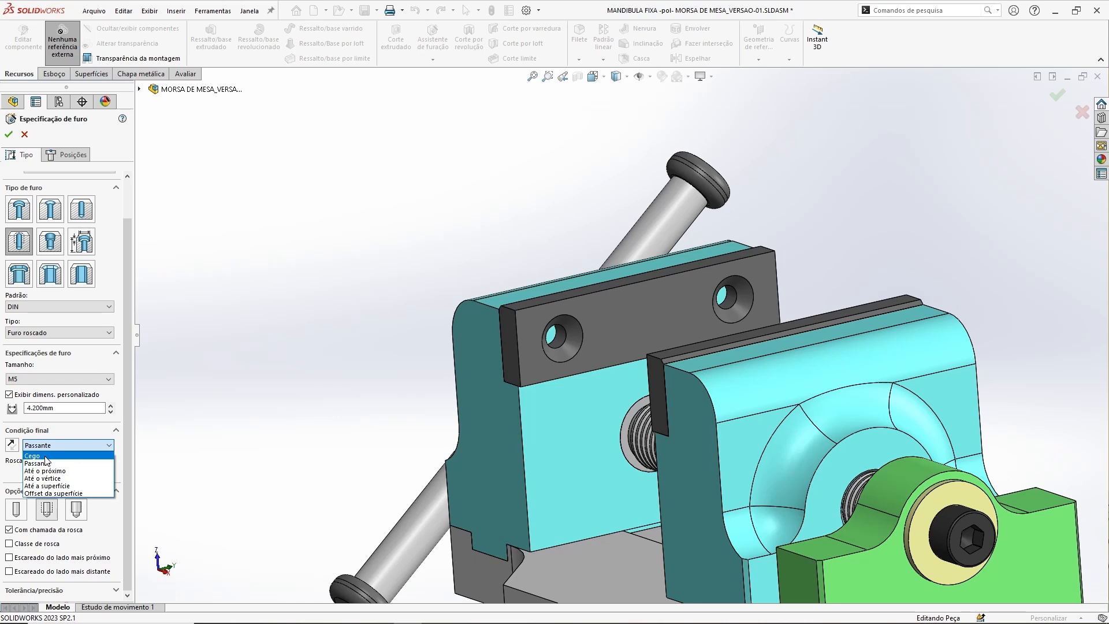
pyautogui.click(46, 457)
pyautogui.moveTo(538, 294)
pyautogui.mouseDown(button='middle')
pyautogui.moveTo(532, 283)
pyautogui.moveTo(542, 289)
pyautogui.mouseUp(button='middle')
pyautogui.scroll(-1, 128, 505)
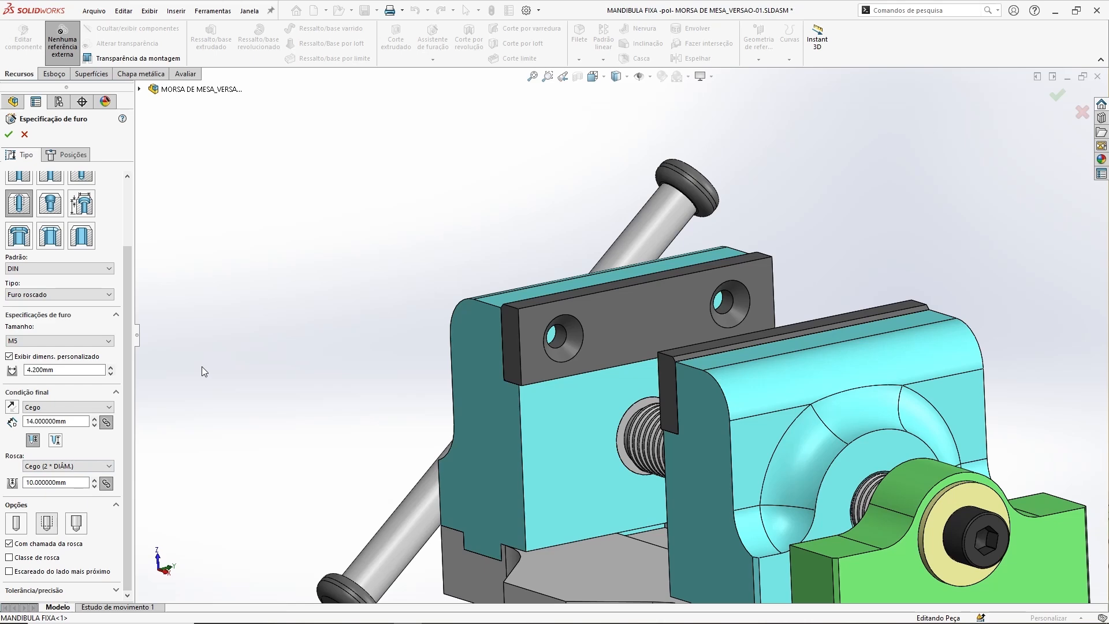
pyautogui.scroll(-5, 584, 347)
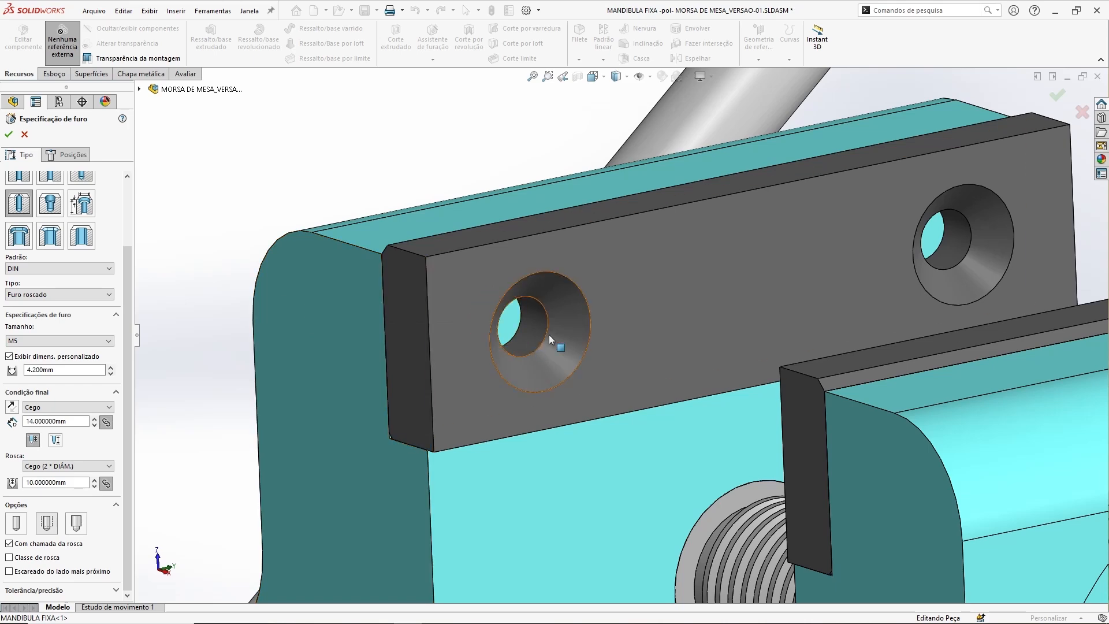
pyautogui.scroll(-6, 549, 334)
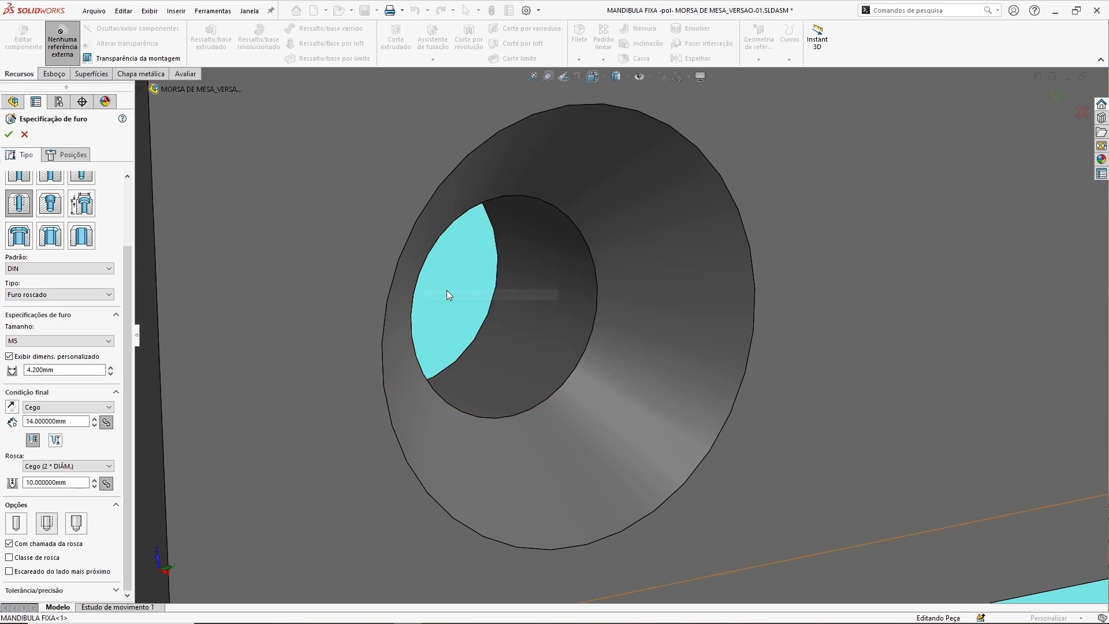
pyautogui.scroll(6, 451, 294)
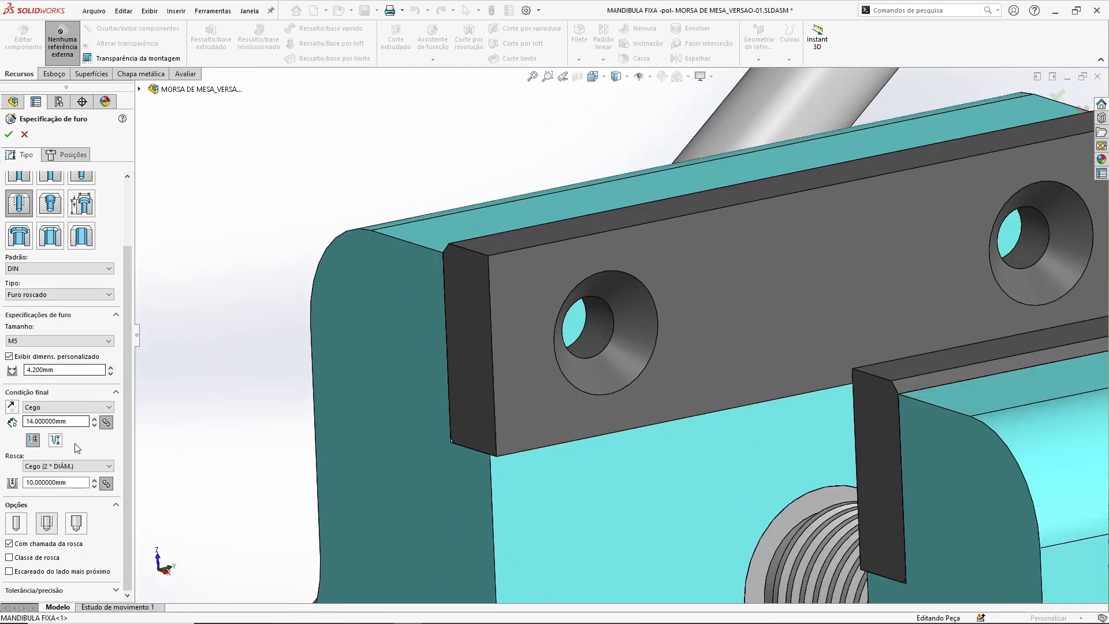
pyautogui.click(24, 136)
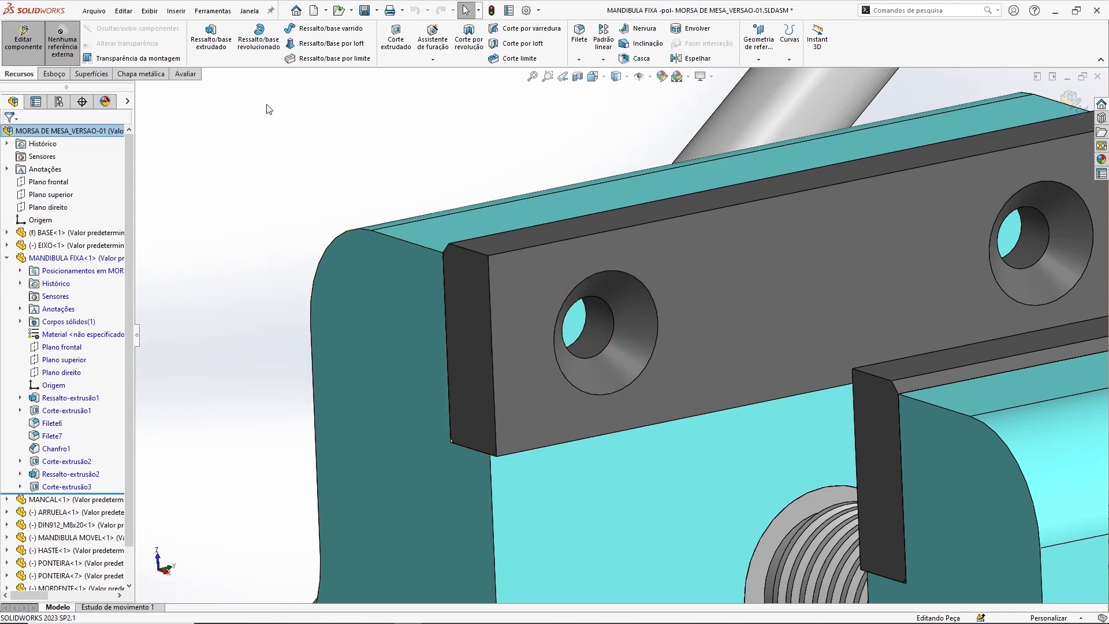
# Step: Measure the straight bore section of the countersunk hole in the fixed jaw's plate
pyautogui.click(195, 76)
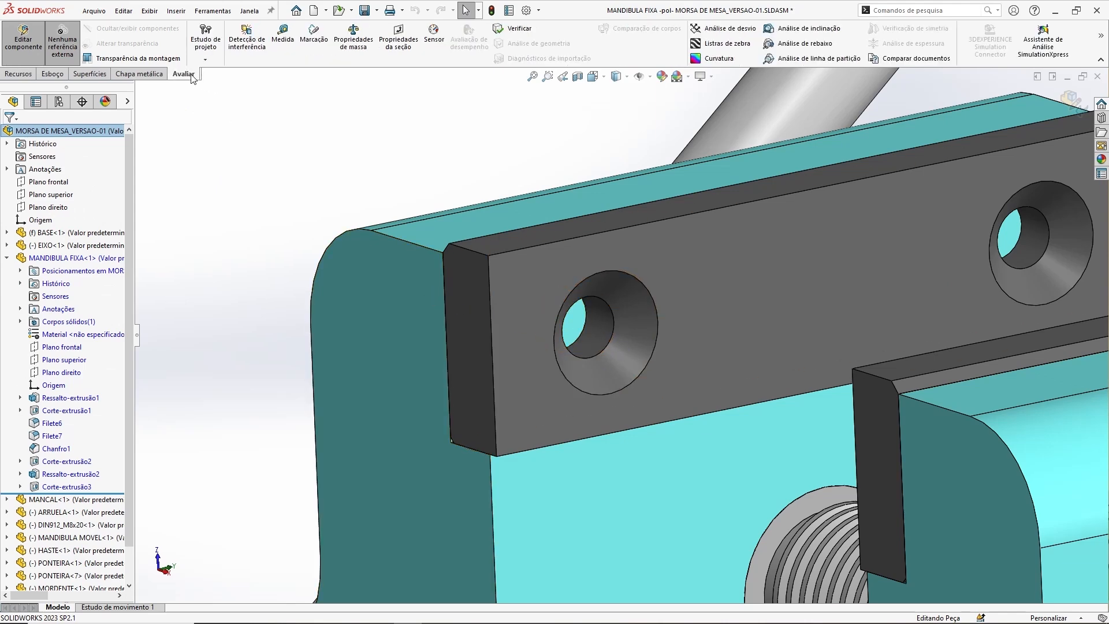
pyautogui.click(282, 47)
pyautogui.scroll(-3, 578, 280)
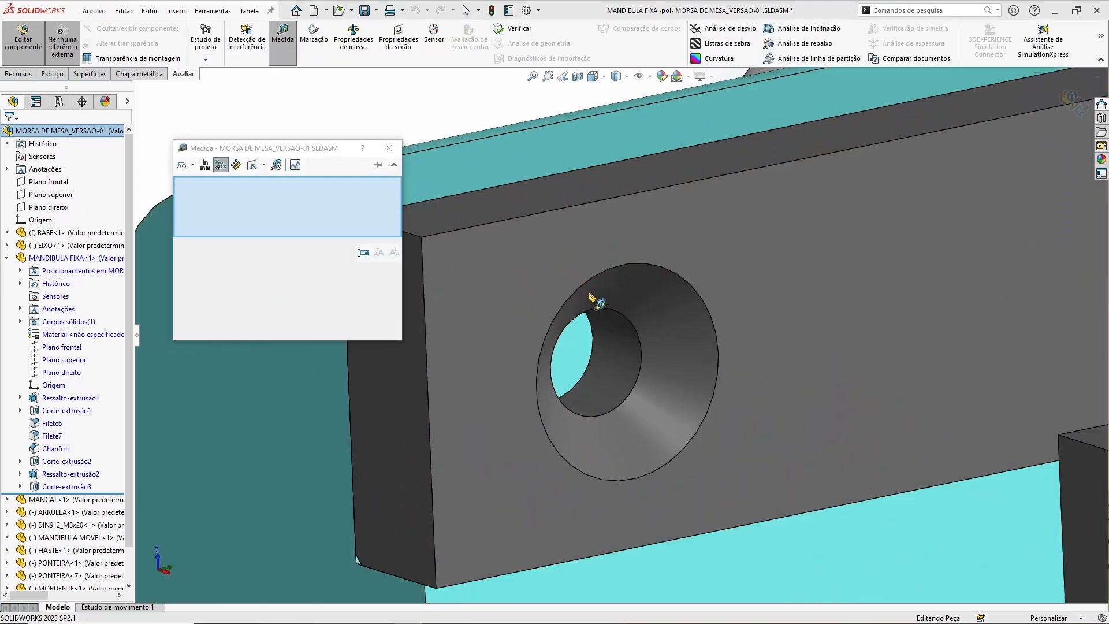
pyautogui.click(637, 330)
pyautogui.click(579, 347)
pyautogui.moveTo(578, 350); pyautogui.dragTo(635, 317, button='middle')
pyautogui.press('Escape')
pyautogui.scroll(2, 646, 362)
pyautogui.moveTo(646, 362); pyautogui.dragTo(643, 215, button='middle')
pyautogui.moveTo(643, 215); pyautogui.dragTo(657, 261, button='middle')
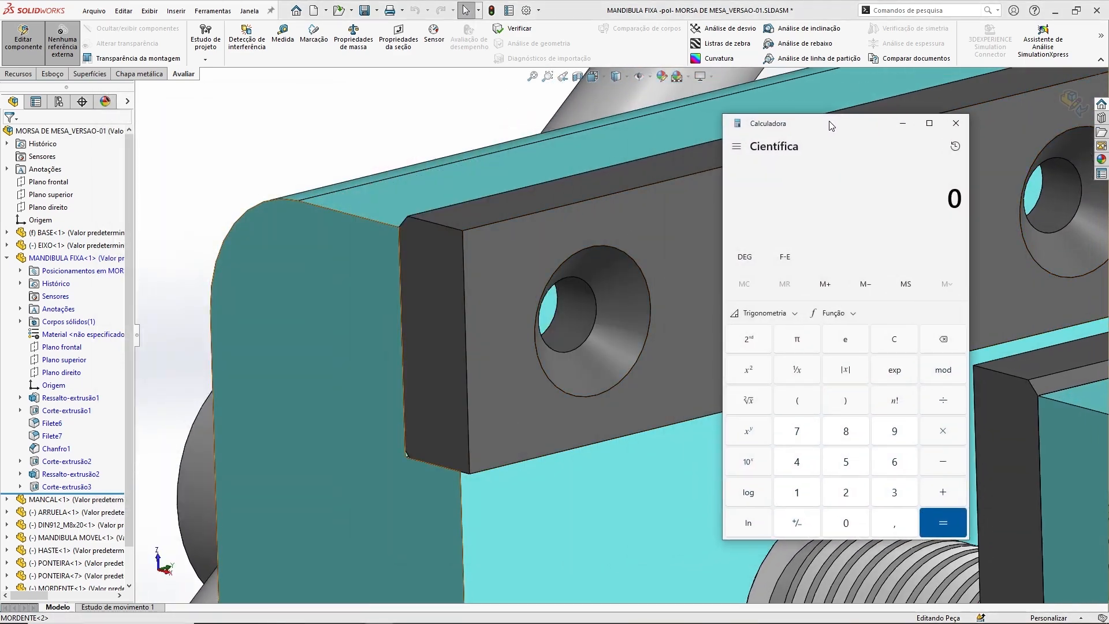
# Step: Switch to the Calculator and compute 4,25 + 10
pyautogui.write('4,25')
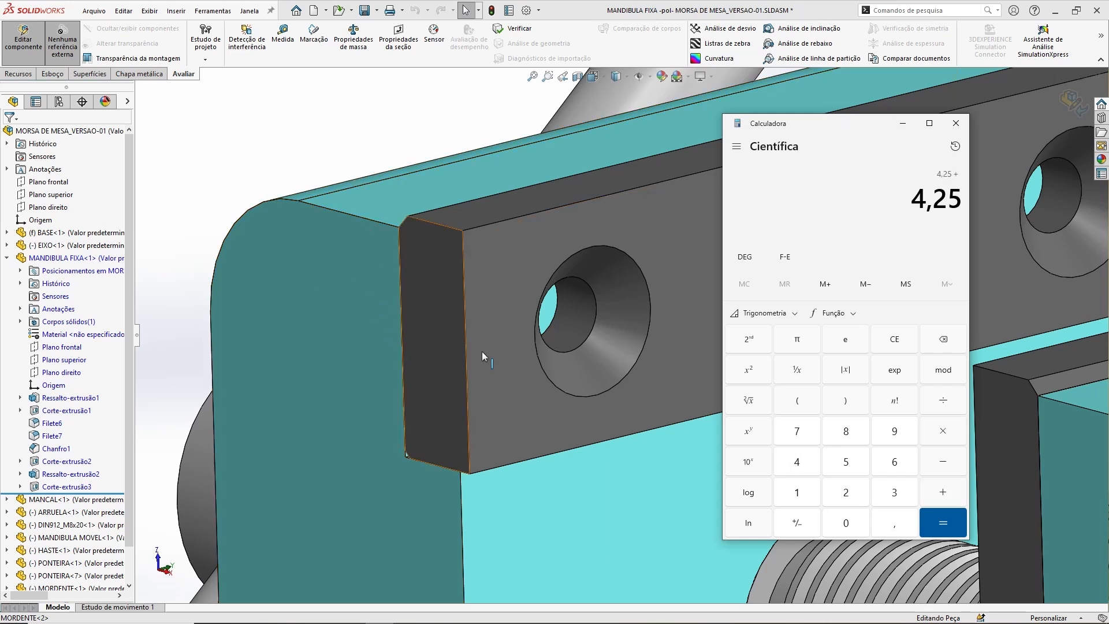
pyautogui.write('10')
pyautogui.press('Return')
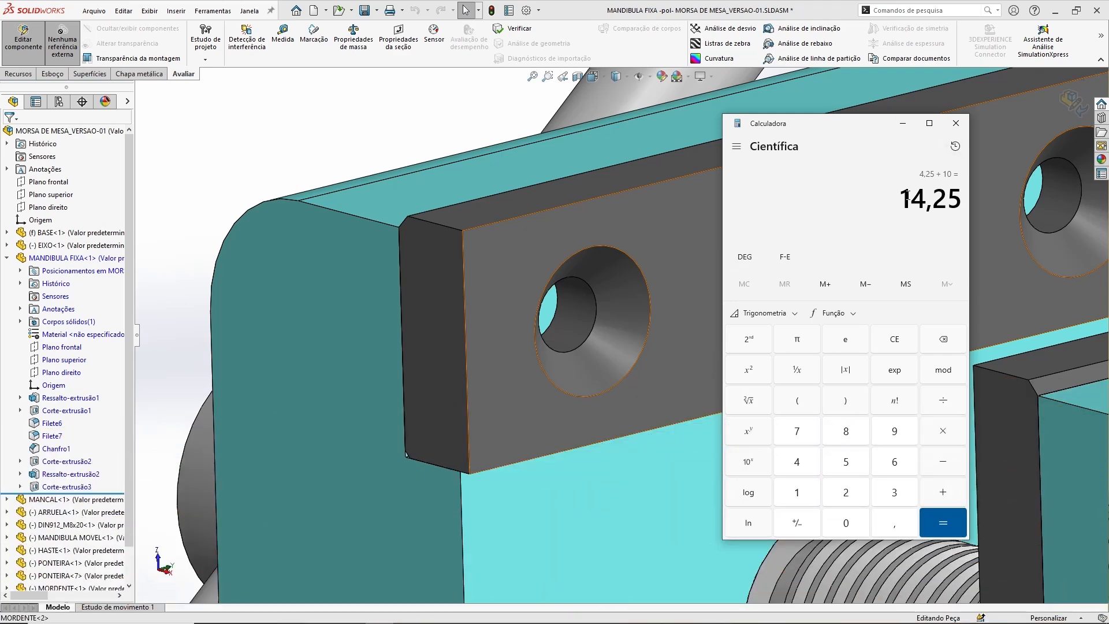
pyautogui.moveTo(905, 200); pyautogui.dragTo(956, 199)
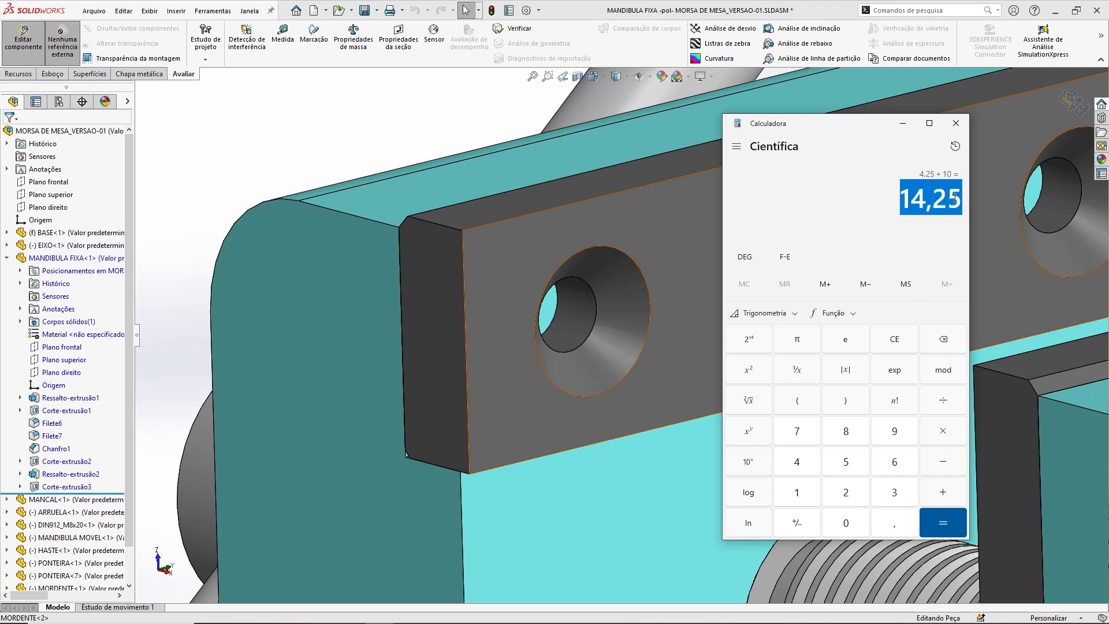
pyautogui.click(906, 198)
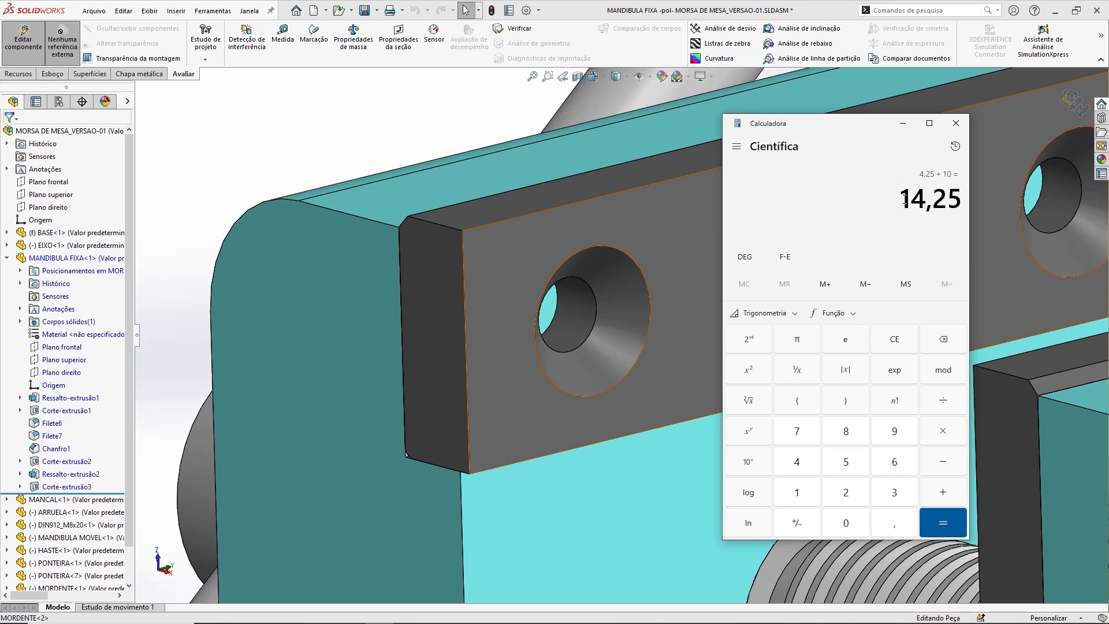
pyautogui.moveTo(905, 200); pyautogui.dragTo(958, 200)
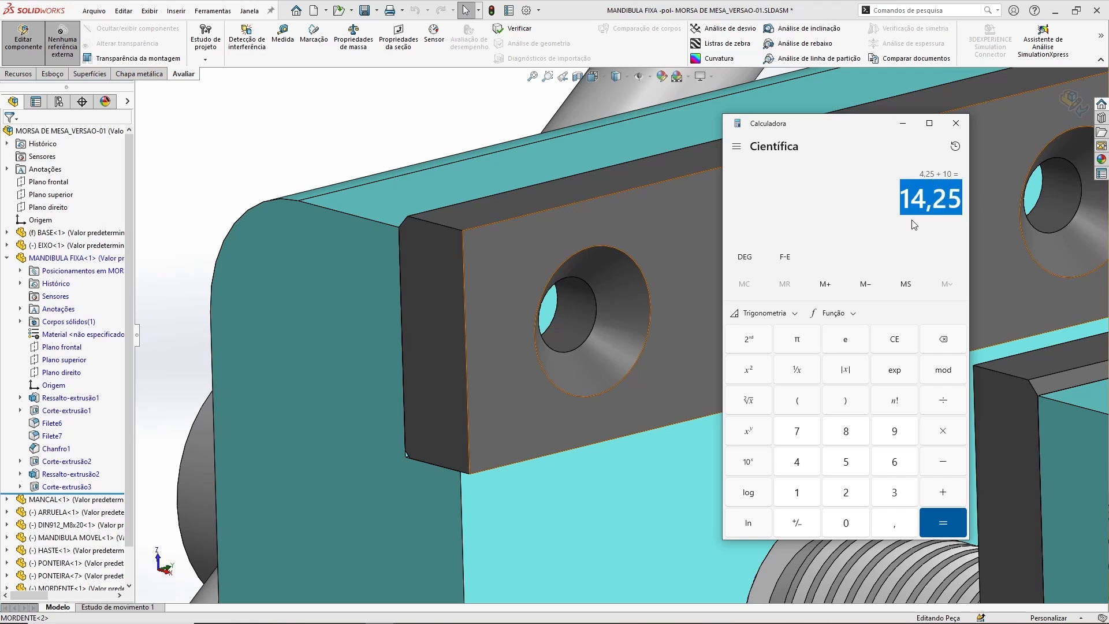
# Step: Clear the calculation, compute 16 - 4,25, and close the Calculator
pyautogui.press('Escape')
pyautogui.write('16')
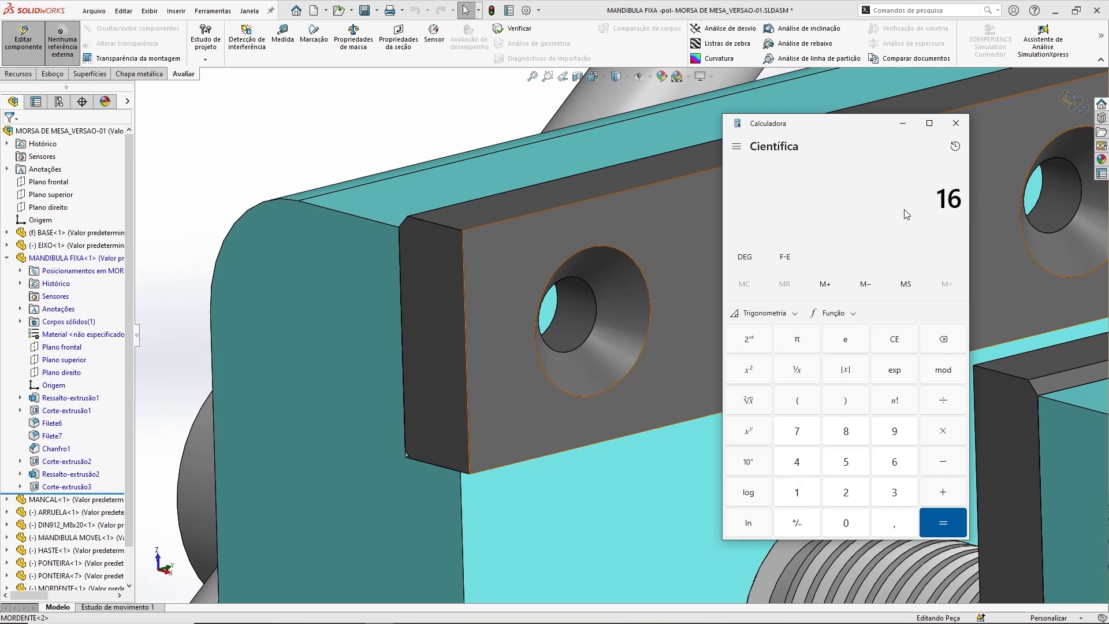
pyautogui.write(' - 4,25')
pyautogui.press('Return')
pyautogui.click(956, 123)
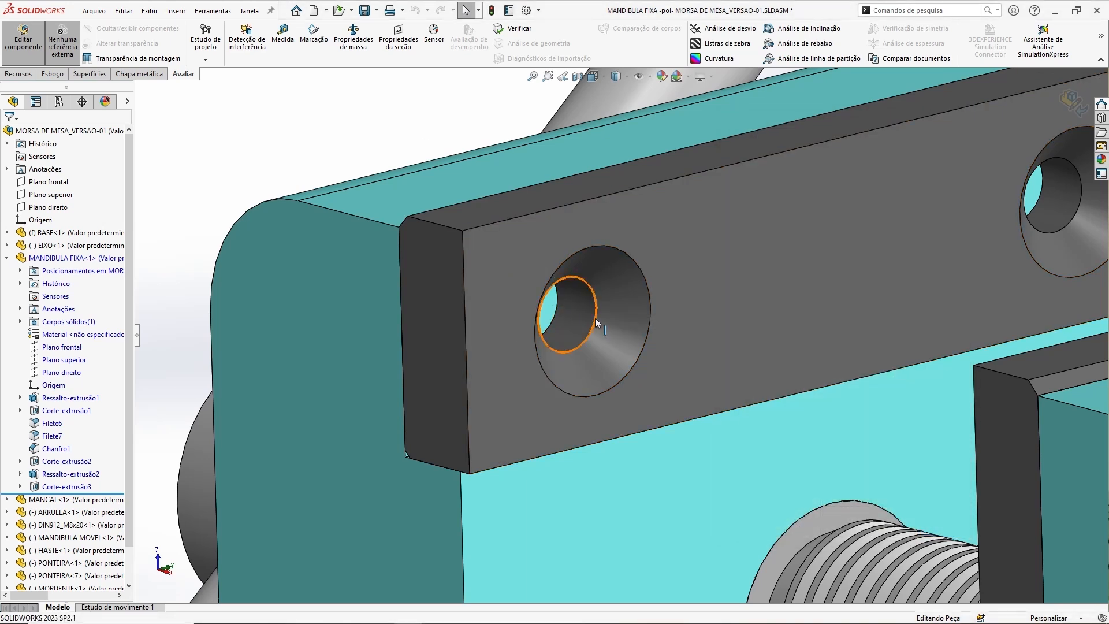
# Step: Restart the Hole Wizard for the M5 DIN tapped hole, showing custom dimensions and using the blind (Cego) end condition
pyautogui.click(23, 75)
pyautogui.click(432, 41)
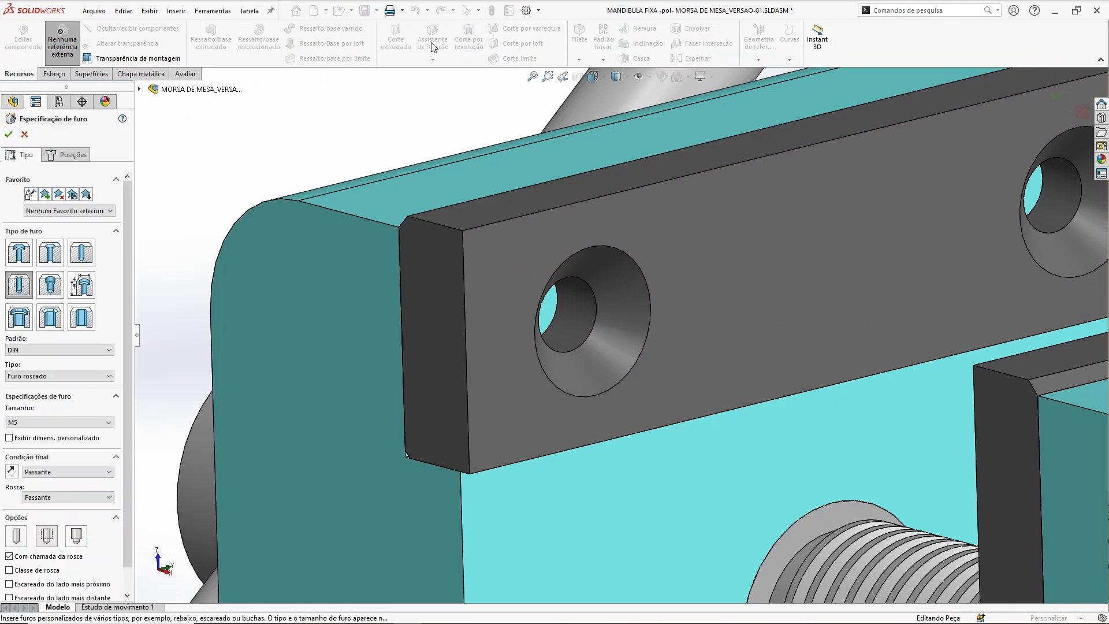
pyautogui.click(9, 438)
pyautogui.scroll(-2, 130, 405)
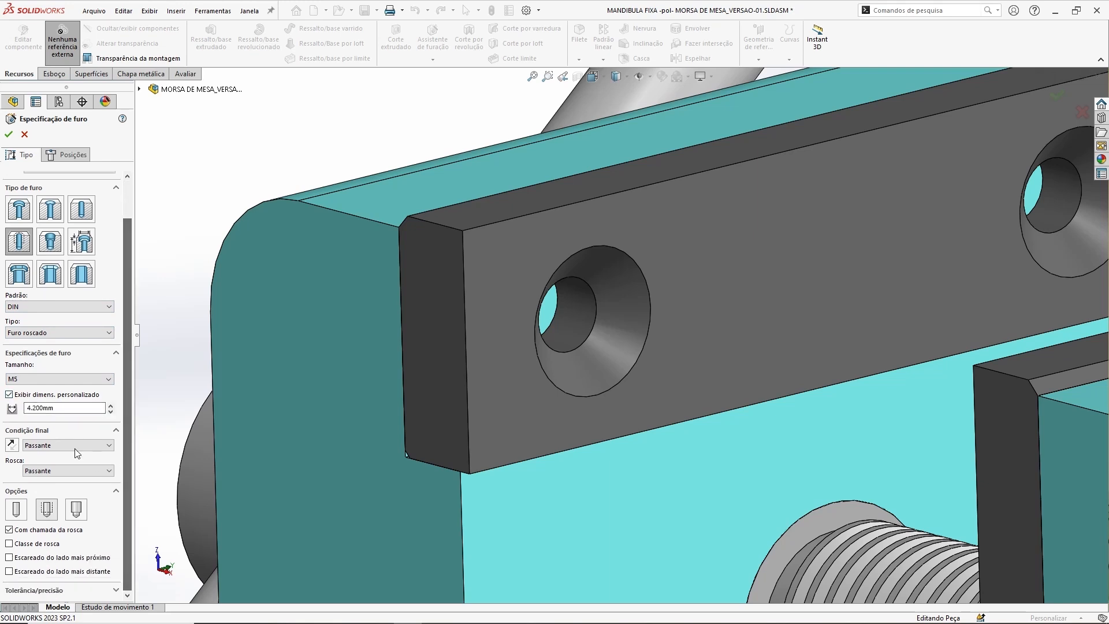
pyautogui.click(68, 446)
pyautogui.click(53, 458)
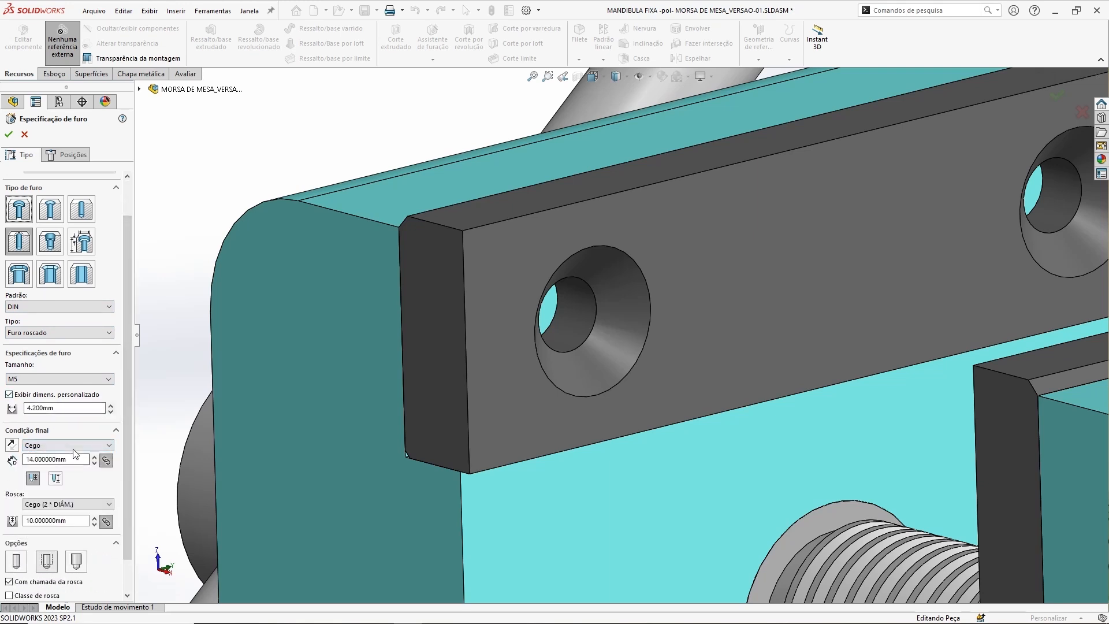
pyautogui.scroll(-2, 127, 438)
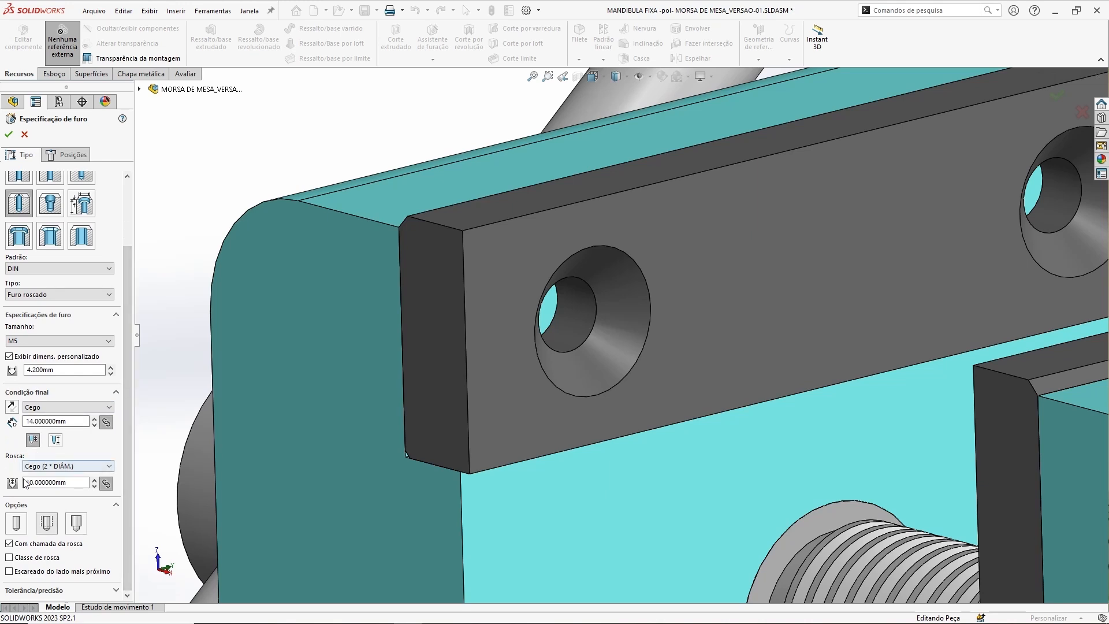
# Step: Set the tapped hole's thread depth to 16.25 mm and its drill depth to 21.25 mm
pyautogui.moveTo(74, 484); pyautogui.dragTo(25, 484)
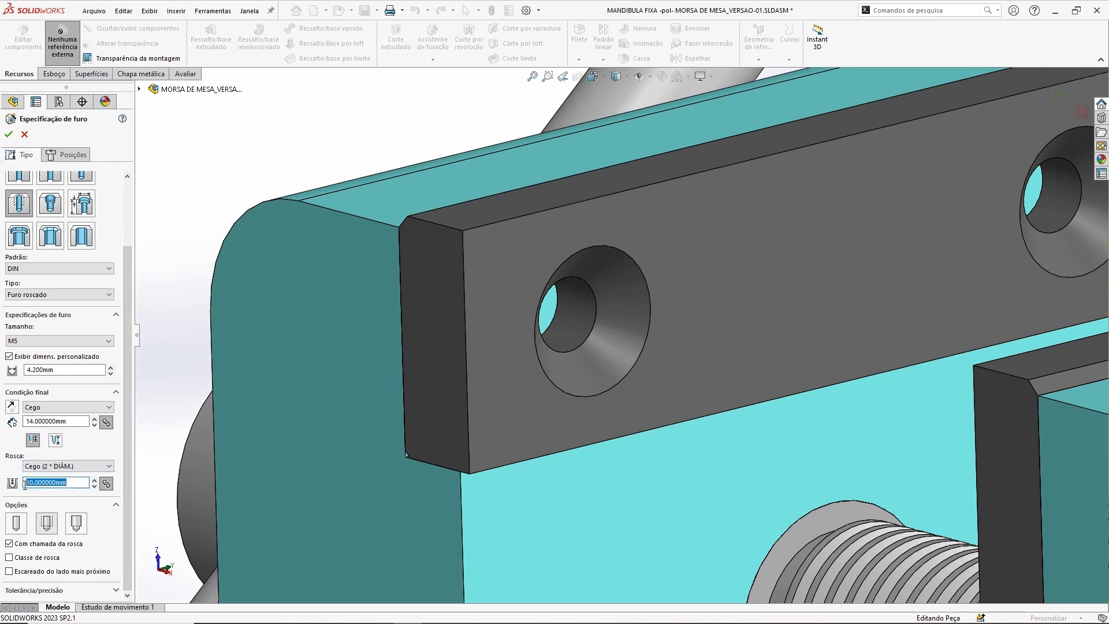
pyautogui.write('11,25+5')
pyautogui.click(81, 427)
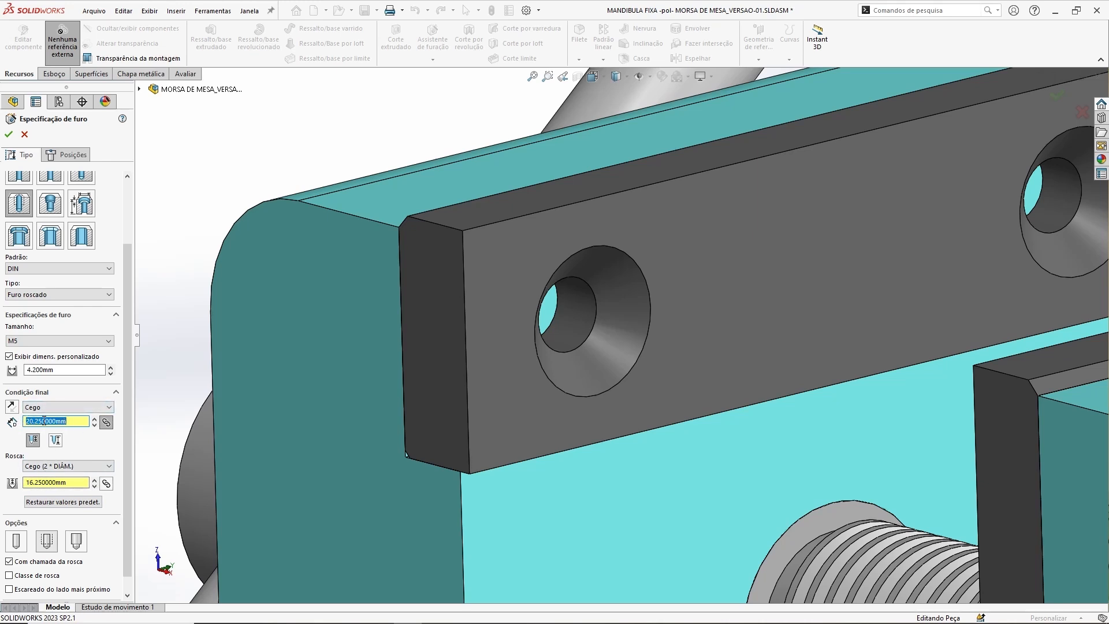
pyautogui.moveTo(68, 422); pyautogui.dragTo(21, 421)
pyautogui.write('16.25+5')
pyautogui.press('Return')
# Step: Round the tapped hole's depths to 16 mm for the thread and 21 mm for the drill
pyautogui.click(75, 482)
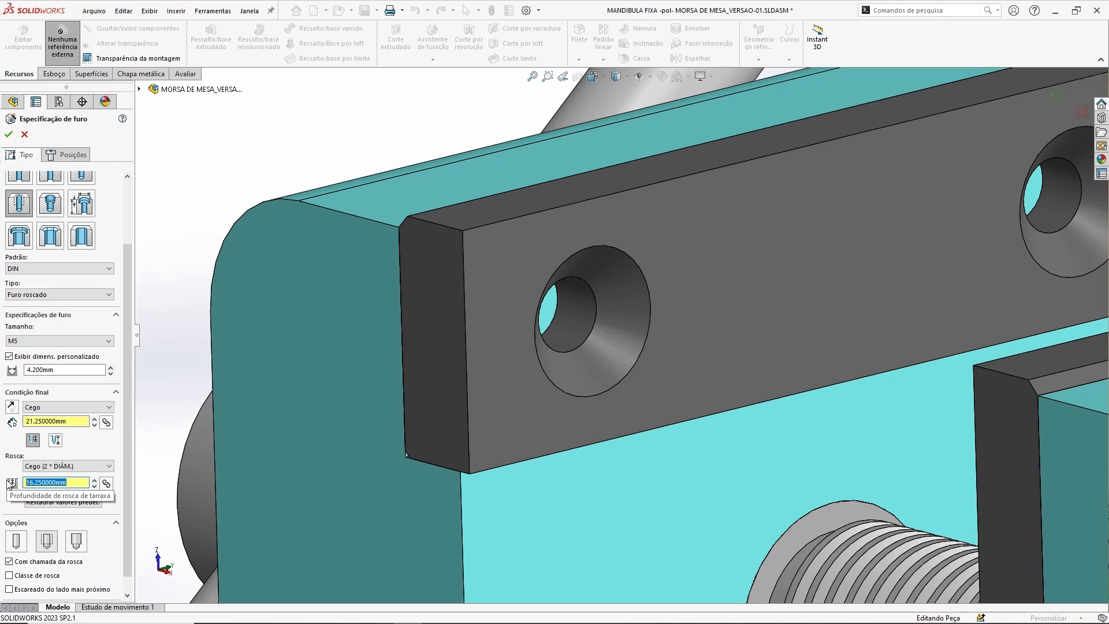
pyautogui.write('16')
pyautogui.click(82, 421)
pyautogui.doubleClick(82, 421)
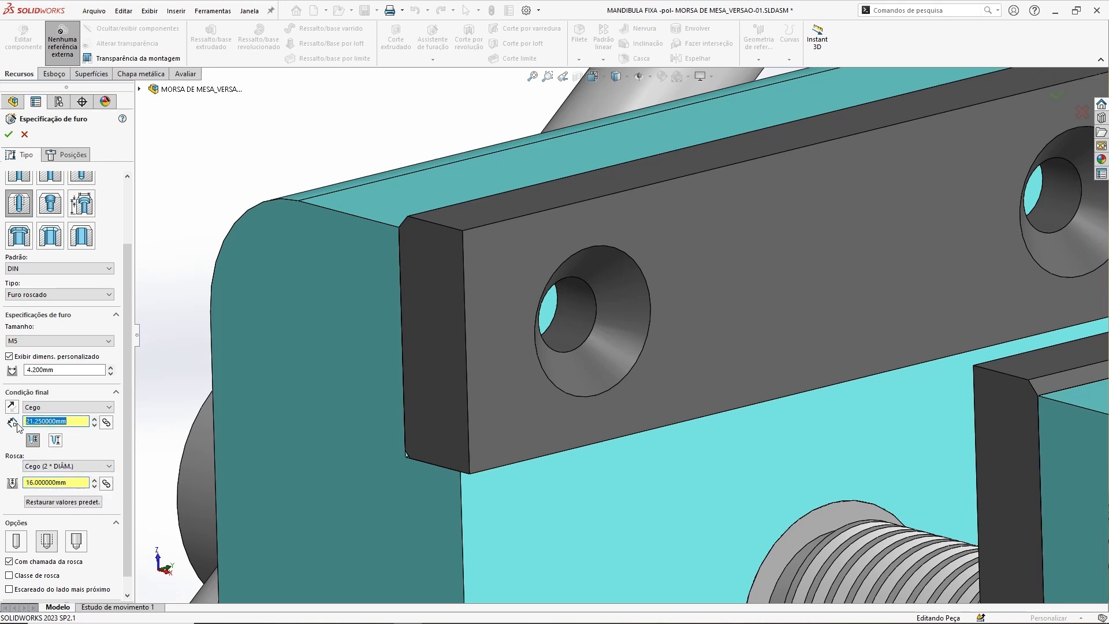
pyautogui.write('21')
pyautogui.click(78, 483)
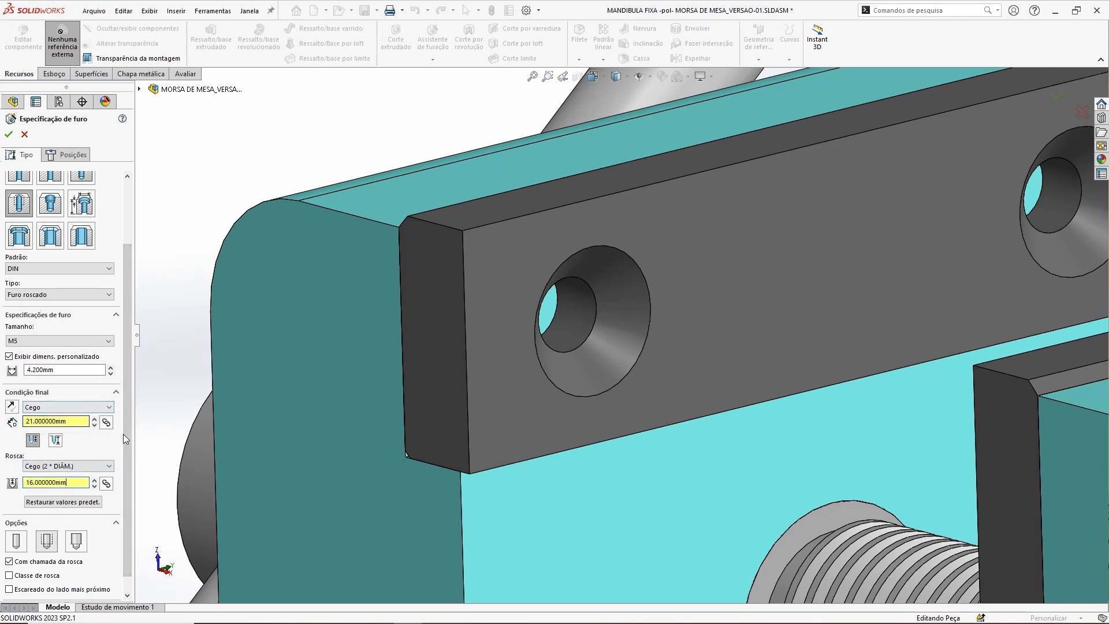
# Step: Start positioning the tapped holes on the fixed jaw face seen through the plate's countersunk hole, viewed straight on
pyautogui.scroll(5, 582, 338)
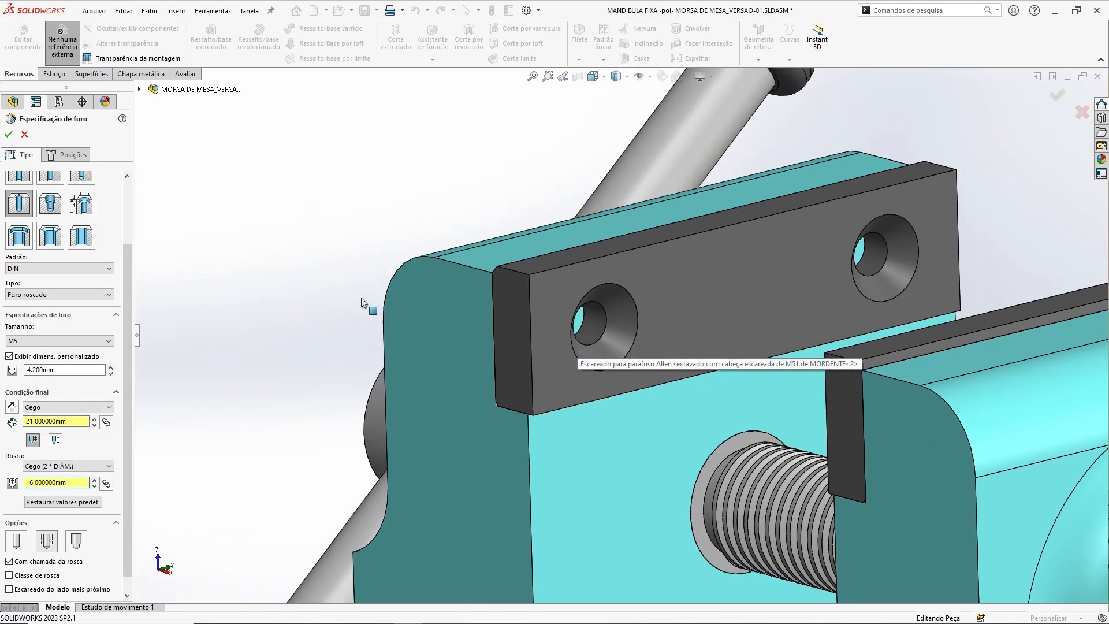
pyautogui.click(70, 156)
pyautogui.moveTo(612, 350); pyautogui.dragTo(565, 340, button='middle')
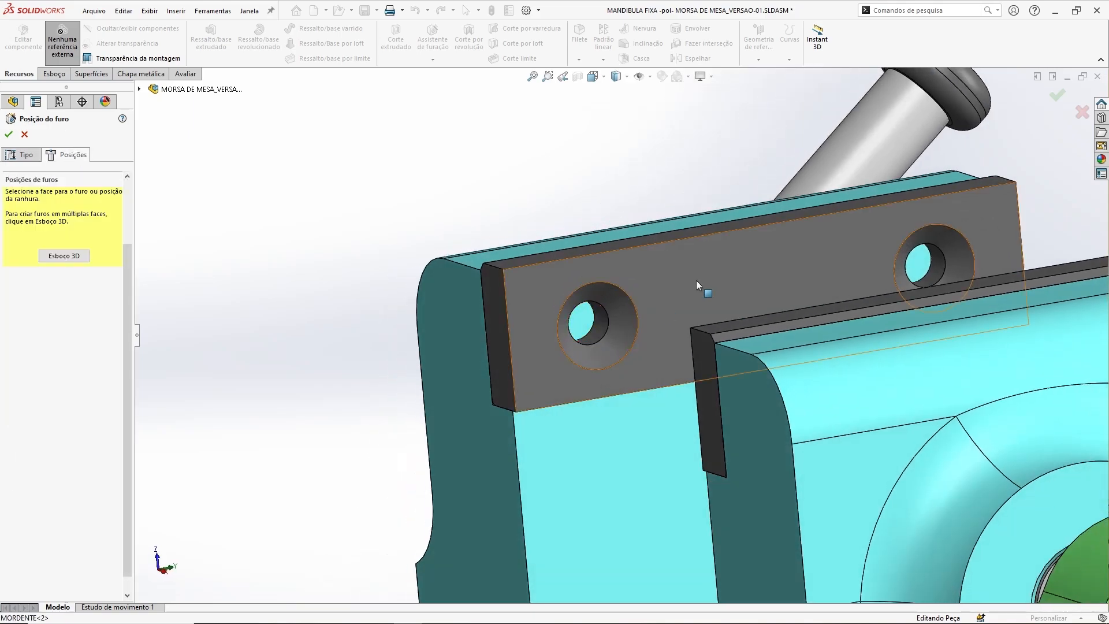
pyautogui.click(586, 324)
pyautogui.moveTo(583, 313)
pyautogui.mouseDown(button='middle')
pyautogui.moveTo(658, 287)
pyautogui.moveTo(538, 273)
pyautogui.mouseUp(button='middle')
pyautogui.hotkey('ctrl', '8')
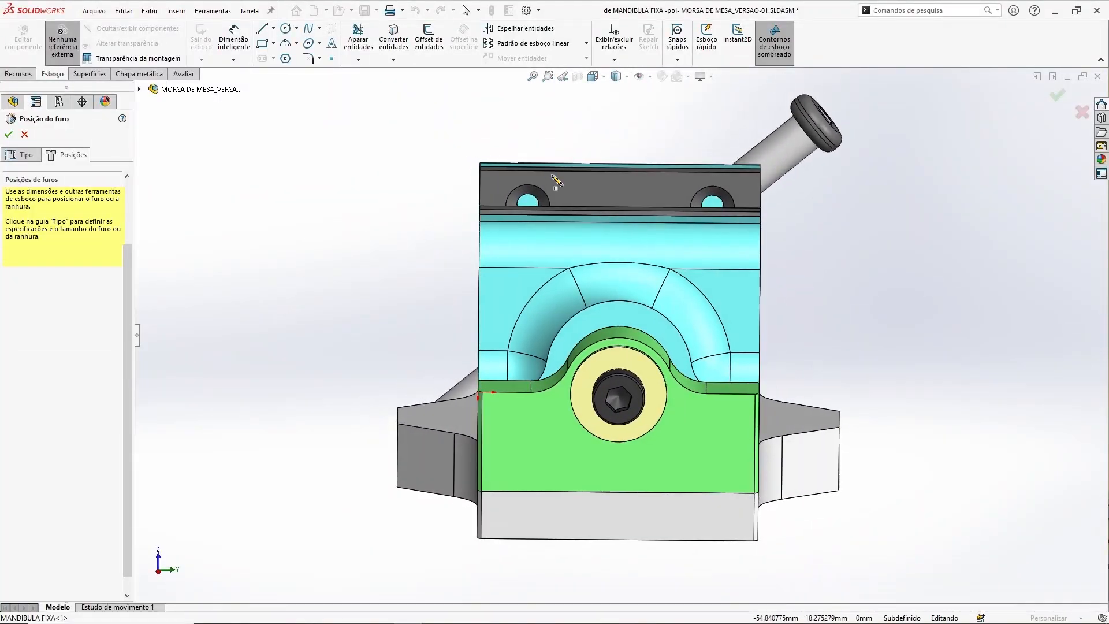
# Step: Place the first tapped hole on the fixed jaw, concentric with the plate's countersunk hole farther from the handle's visible end
pyautogui.scroll(-3, 547, 219)
pyautogui.scroll(-2, 543, 208)
pyautogui.moveTo(587, 266); pyautogui.dragTo(616, 348, button='middle')
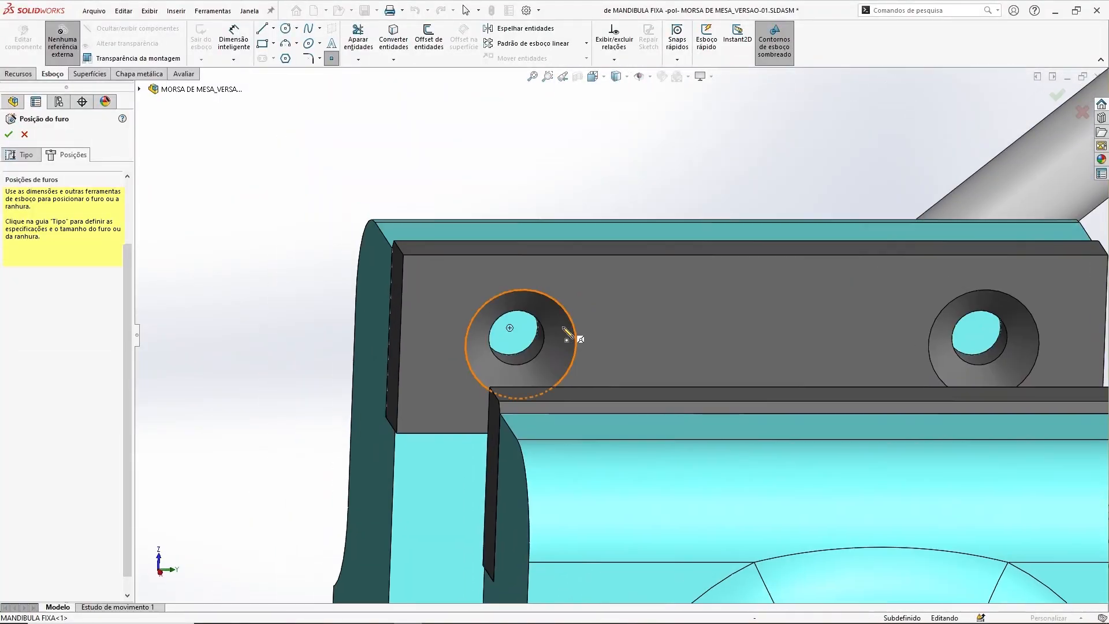
pyautogui.scroll(-4, 567, 330)
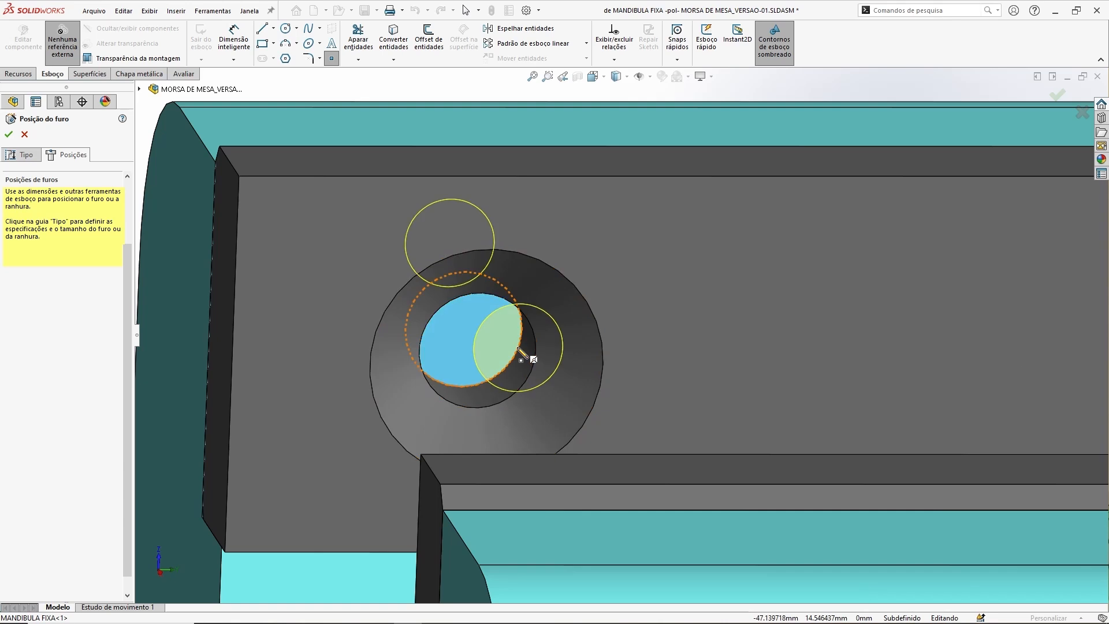
pyautogui.click(463, 329)
pyautogui.scroll(5, 491, 329)
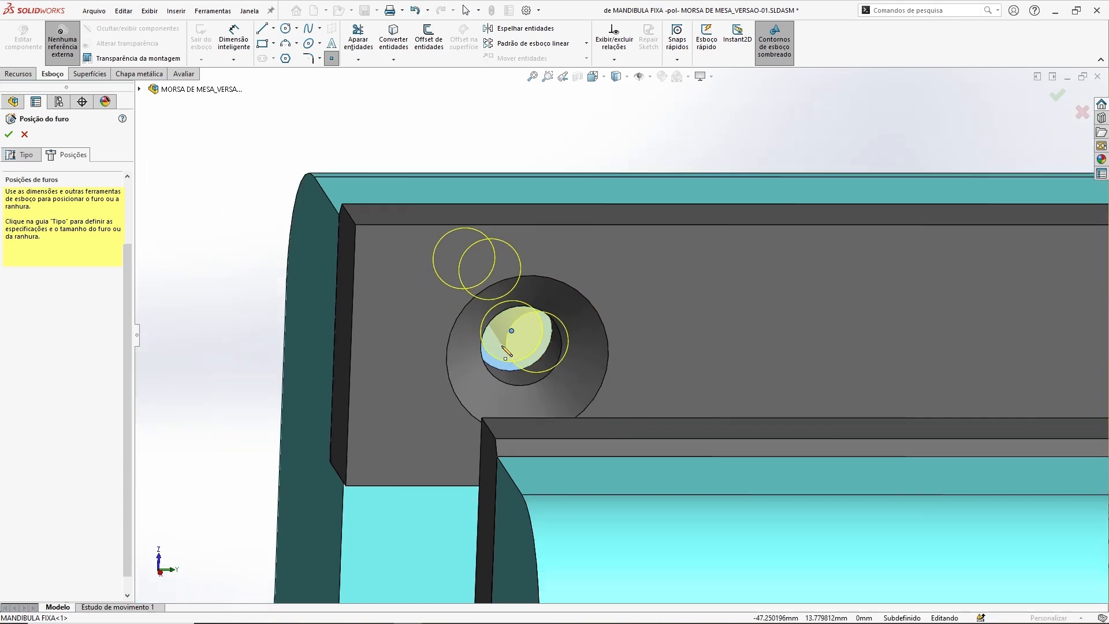
# Step: Place the second tapped hole concentric with the plate's other countersunk hole and end point placement
pyautogui.keyDown('ctrl'); pyautogui.moveTo(960, 334); pyautogui.dragTo(712, 353, button='middle'); pyautogui.keyUp('ctrl')
pyautogui.scroll(-5, 712, 353)
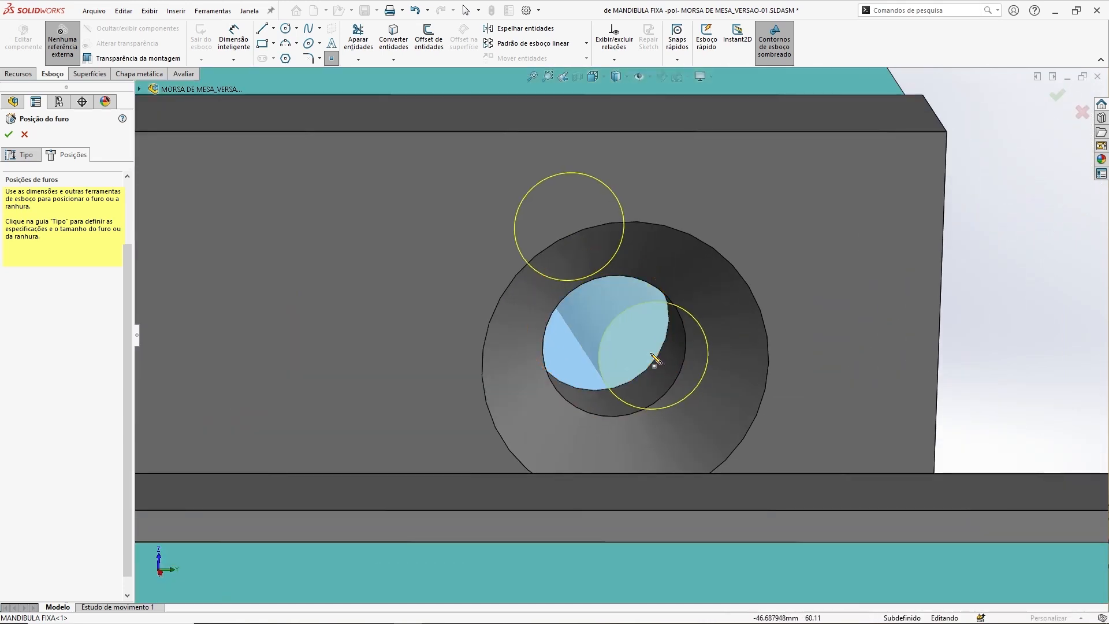
pyautogui.click(598, 320)
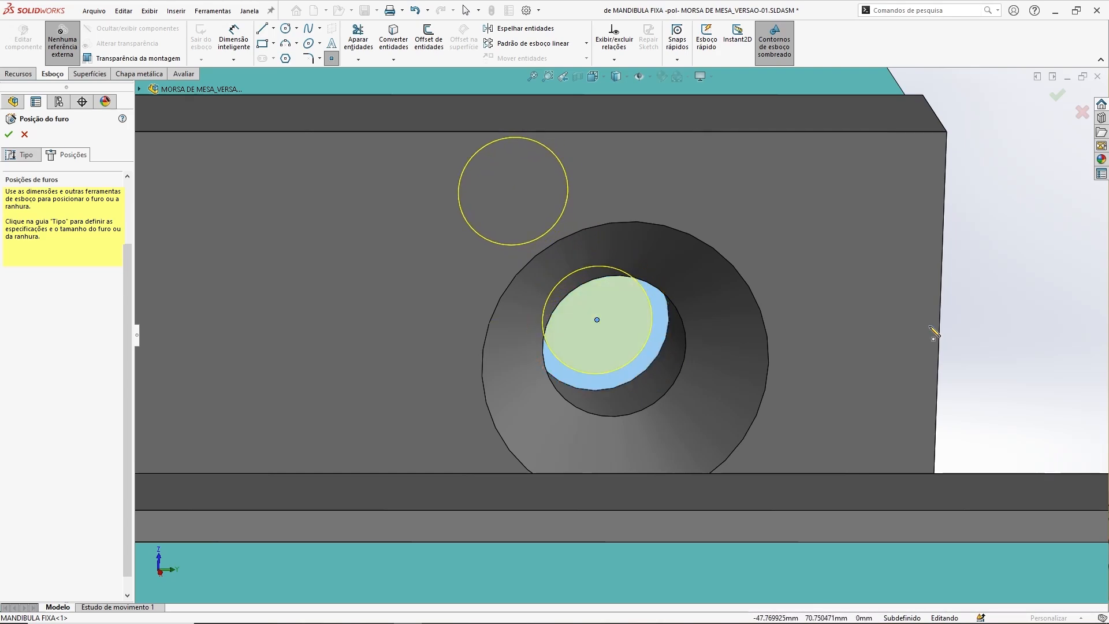
pyautogui.press('Escape')
pyautogui.scroll(5, 783, 357)
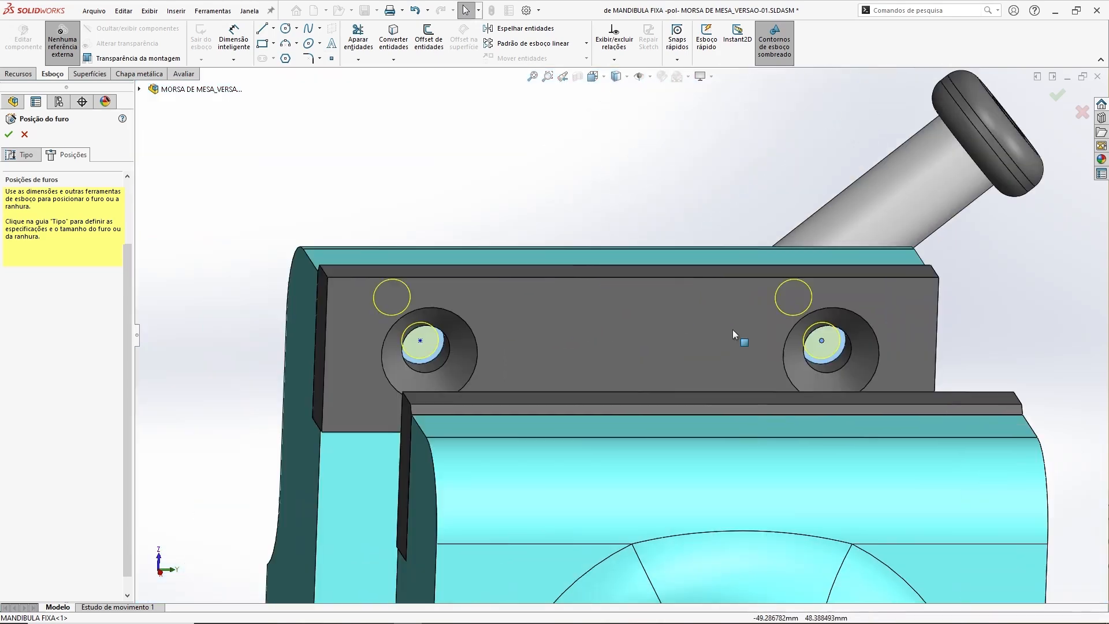
pyautogui.moveTo(552, 314); pyautogui.dragTo(576, 166, button='middle')
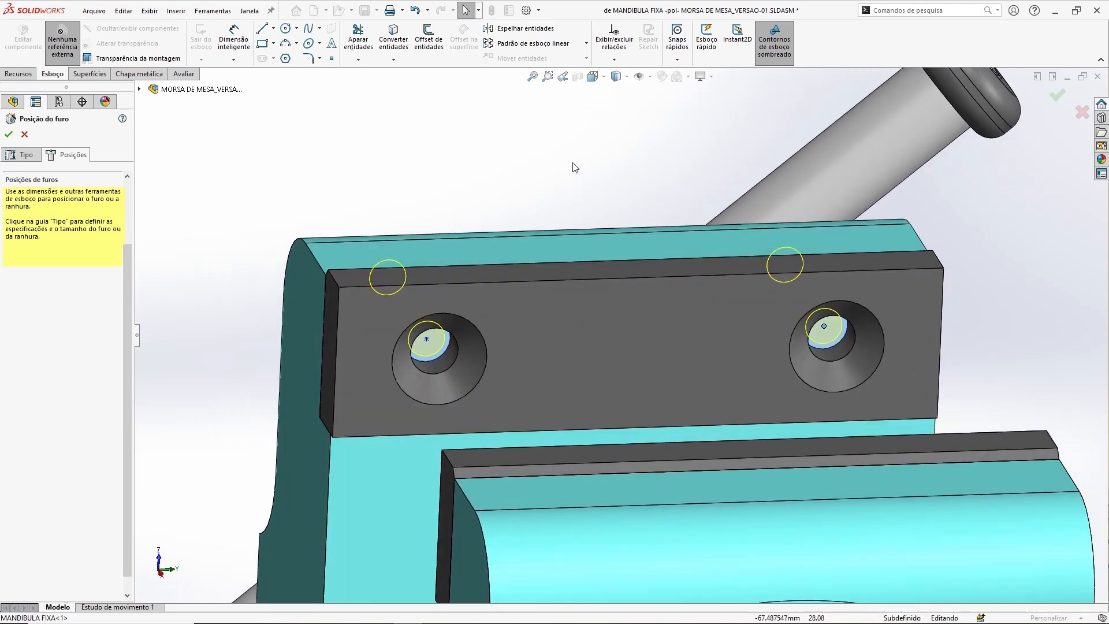
# Step: Fix both hole points in place, finish the M5 tapped holes, and leave editing of the fixed jaw
pyautogui.click(427, 339)
pyautogui.keyDown('ctrl'); pyautogui.click(825, 326); pyautogui.keyUp('ctrl')
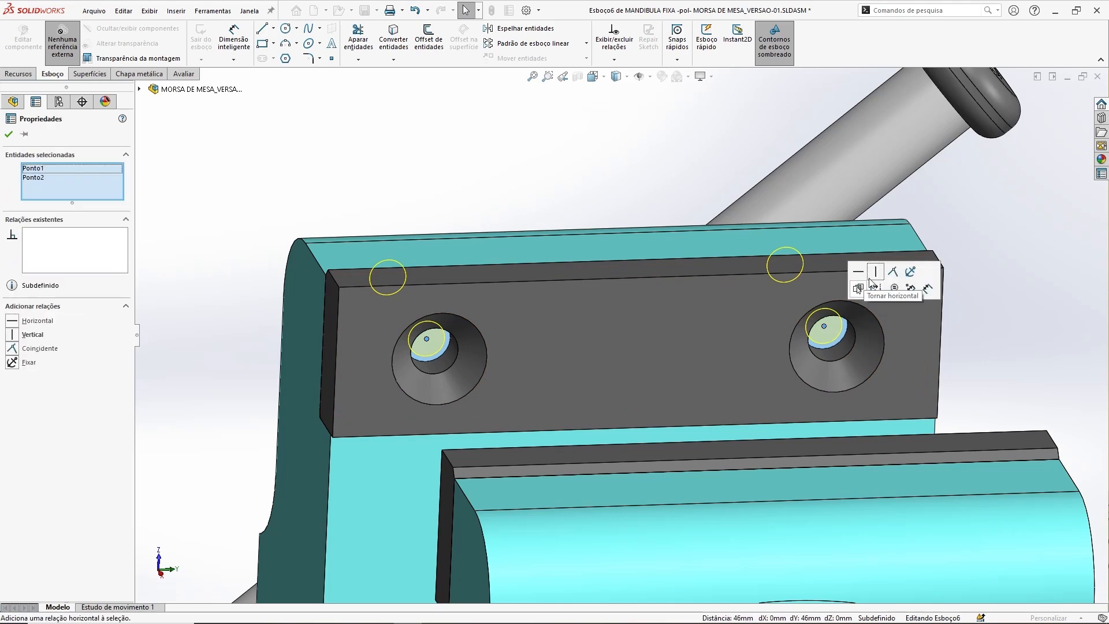
pyautogui.click(911, 276)
pyautogui.moveTo(679, 372); pyautogui.dragTo(466, 10, button='middle')
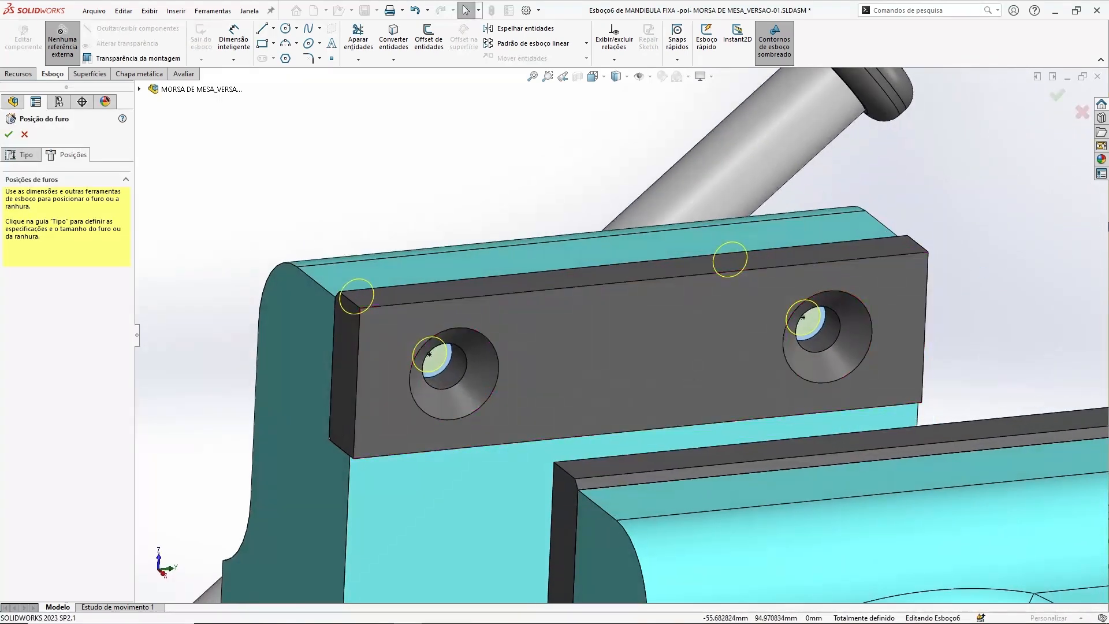
pyautogui.click(1058, 96)
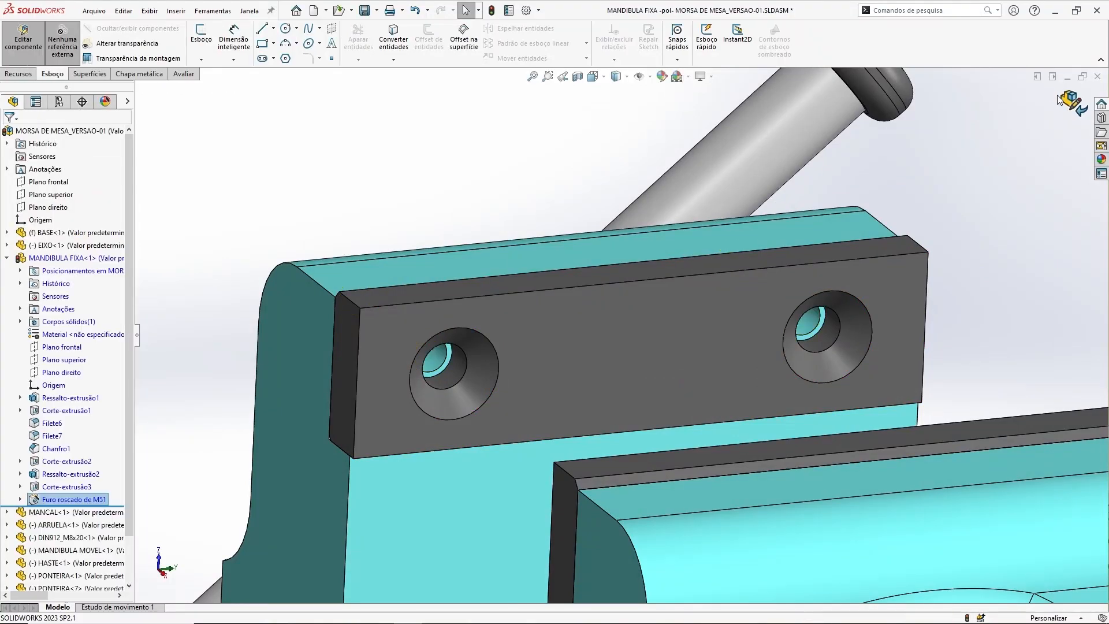
pyautogui.click(1071, 103)
# Step: Check the fixed jaw's tapped holes from behind and rebuild the assembly
pyautogui.moveTo(905, 168); pyautogui.dragTo(713, 338, button='middle')
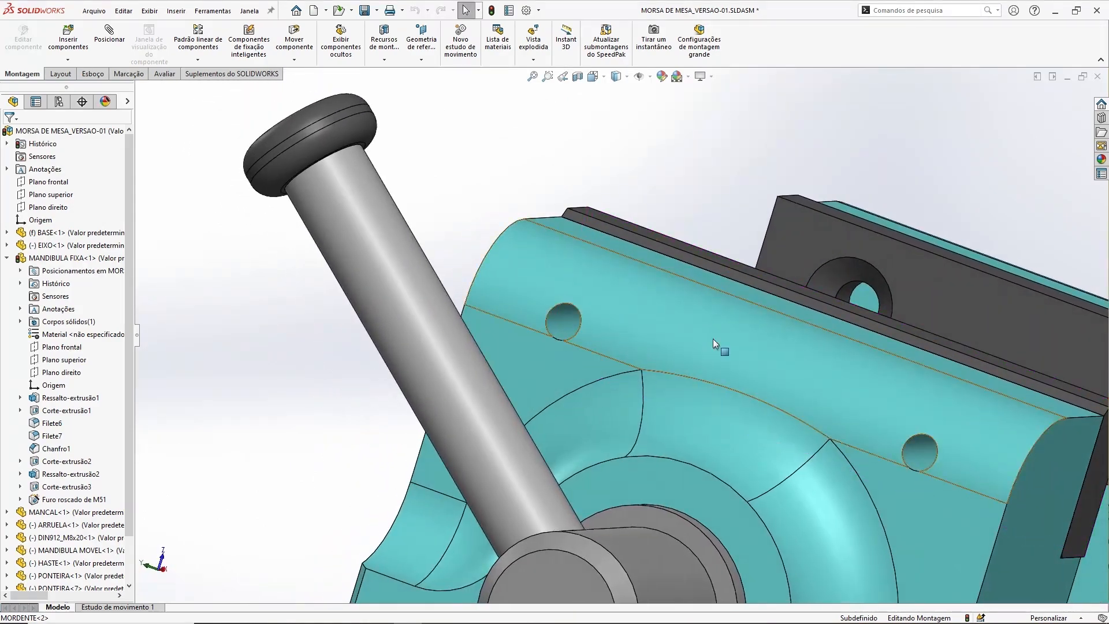
pyautogui.moveTo(946, 434); pyautogui.dragTo(842, 436, button='middle')
pyautogui.scroll(3, 918, 434)
pyautogui.keyDown('ctrl'); pyautogui.moveTo(918, 435); pyautogui.dragTo(496, 405, button='middle'); pyautogui.keyUp('ctrl')
pyautogui.hotkey('ctrl', 'b')
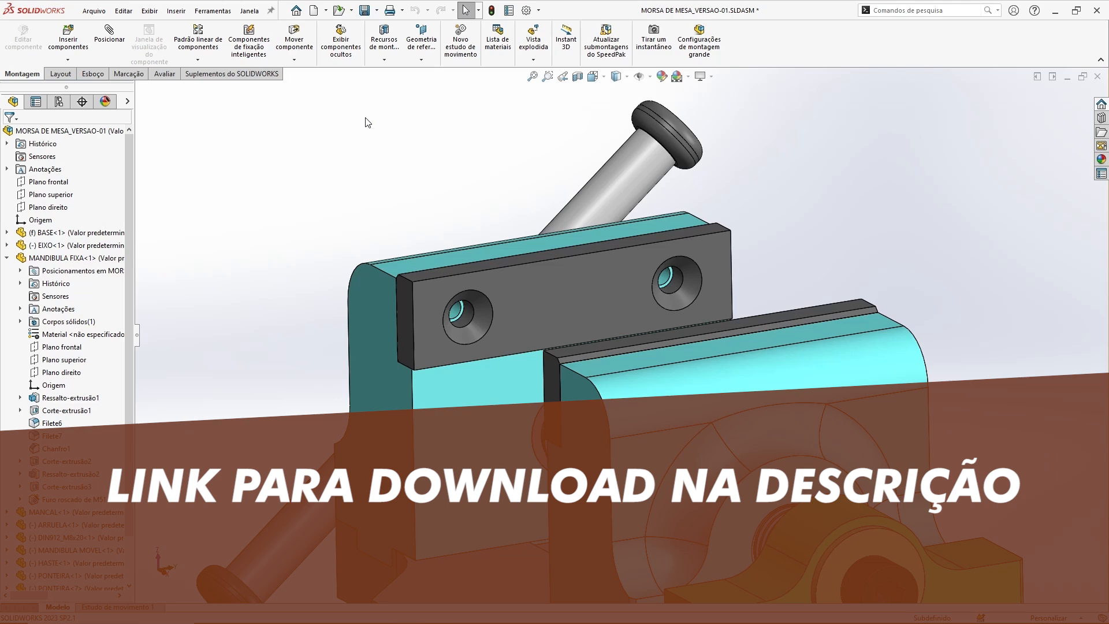
# Step: Open DIN7991_M5x16.STEP from the Morsa de mesa folder and decline the import diagnostics, opting out of being asked again
pyautogui.click(340, 11)
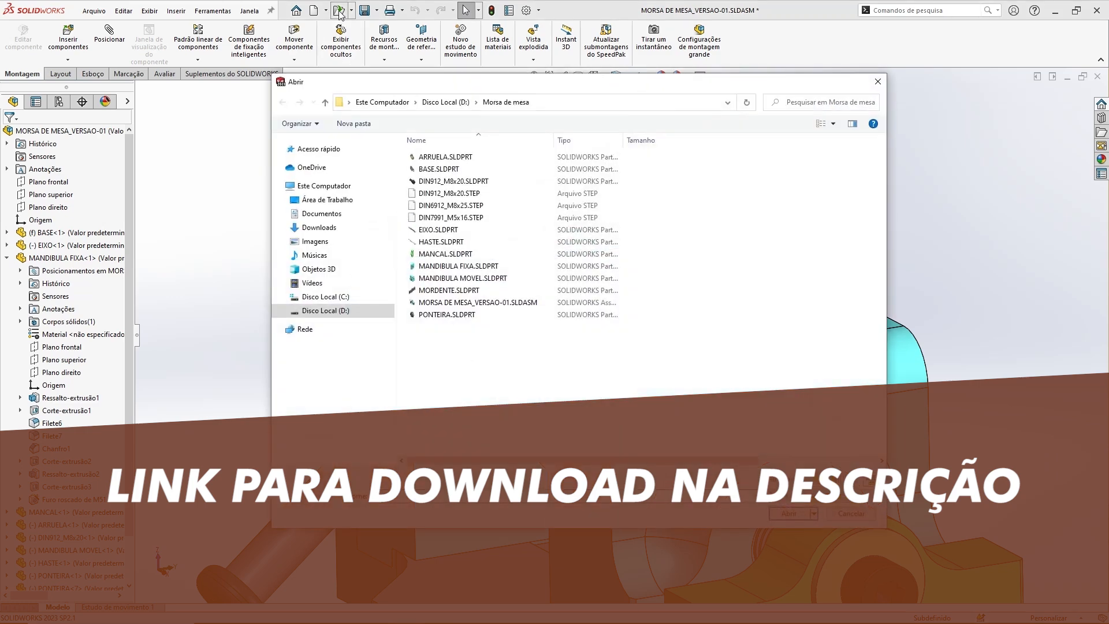
pyautogui.click(456, 219)
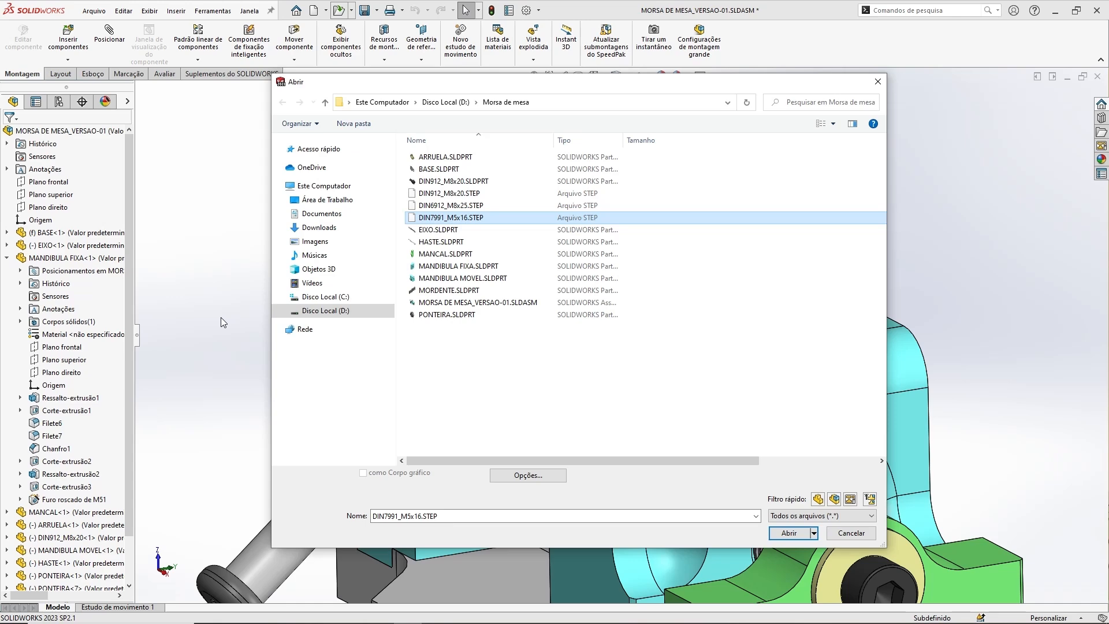
pyautogui.click(789, 533)
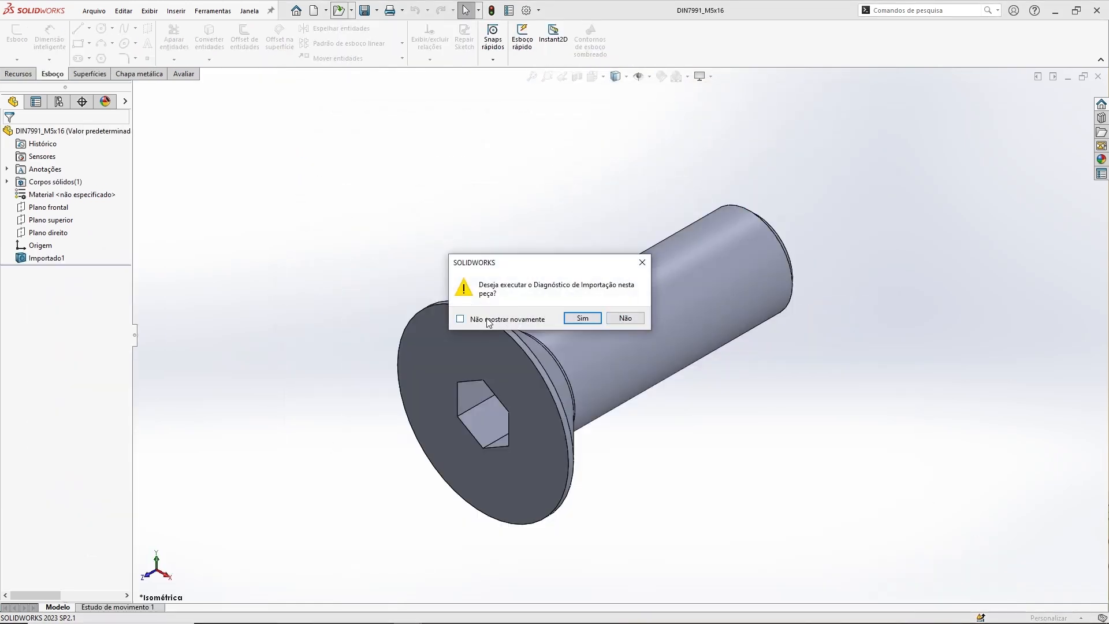
pyautogui.click(626, 319)
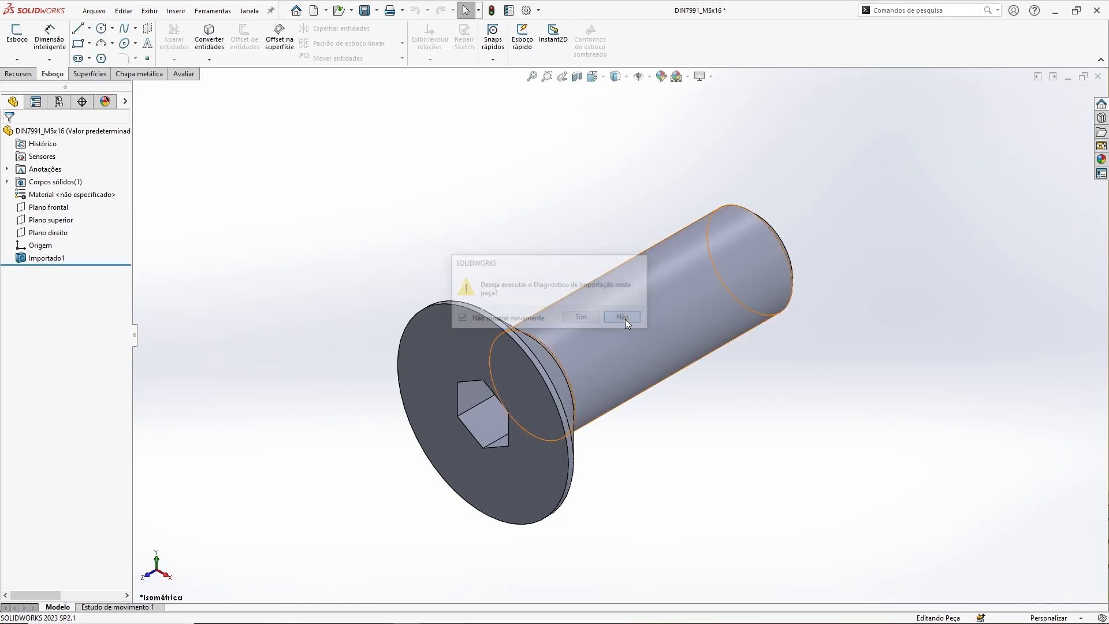
# Step: Apply the 3 pontos desbotado scene to the imported countersunk screw
pyautogui.moveTo(579, 236); pyautogui.dragTo(464, 170, button='middle')
pyautogui.scroll(2, 465, 170)
pyautogui.scroll(2, 601, 210)
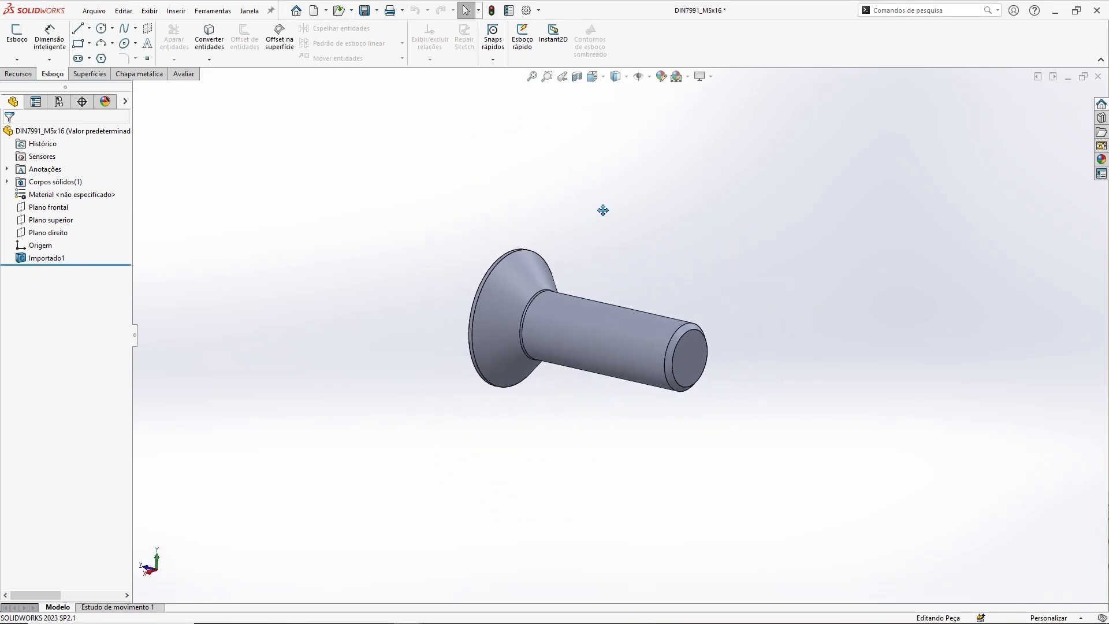
pyautogui.scroll(2, 599, 217)
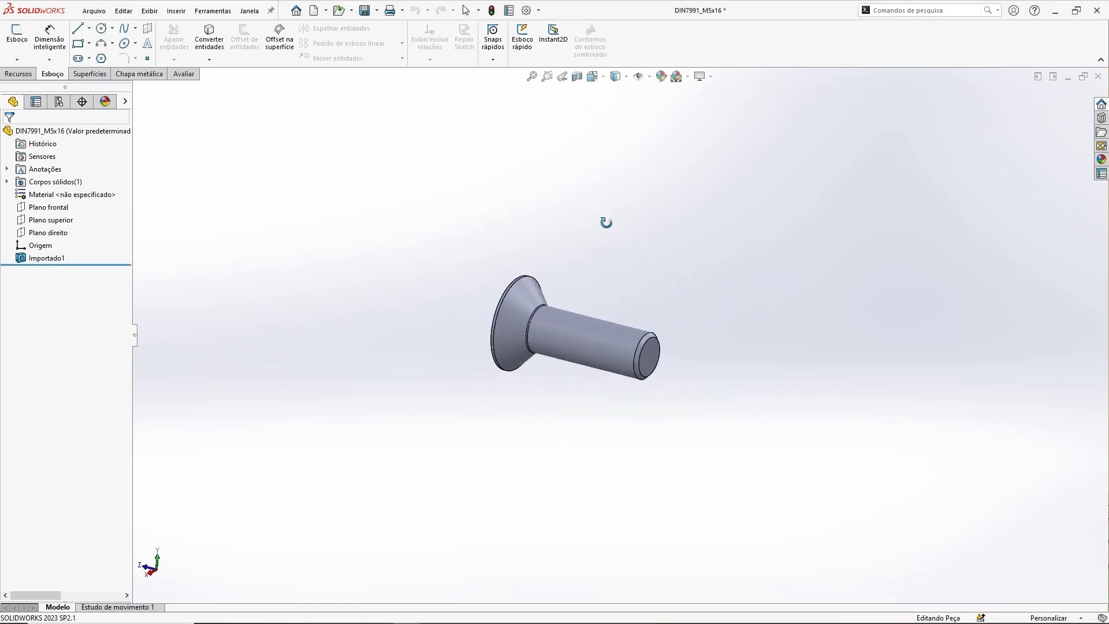
pyautogui.click(687, 76)
pyautogui.click(695, 108)
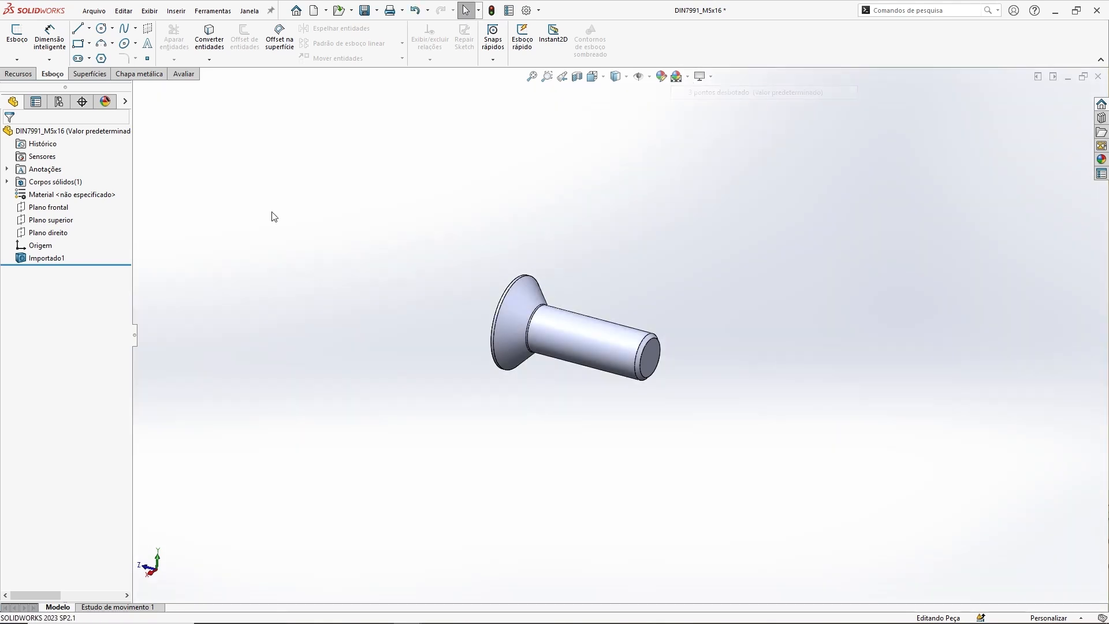
# Step: Colour the whole DIN7991_M5x16 part mid-grey, RGB 112, 112, 112
pyautogui.rightClick(99, 131)
pyautogui.click(121, 117)
pyautogui.click(138, 142)
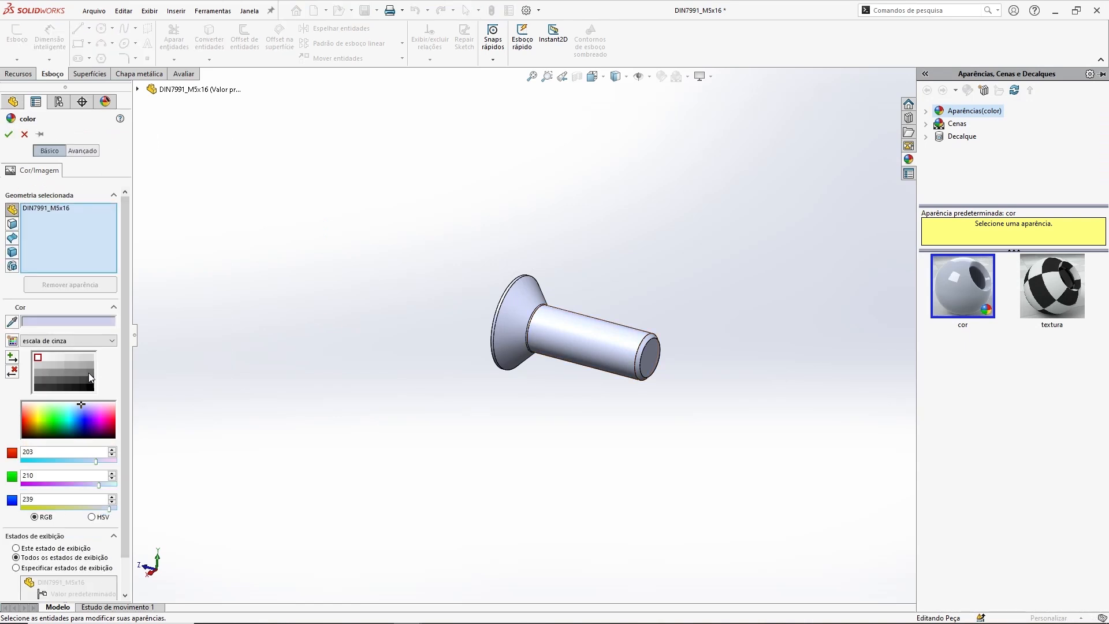
pyautogui.click(90, 373)
pyautogui.moveTo(397, 279); pyautogui.dragTo(498, 273, button='middle')
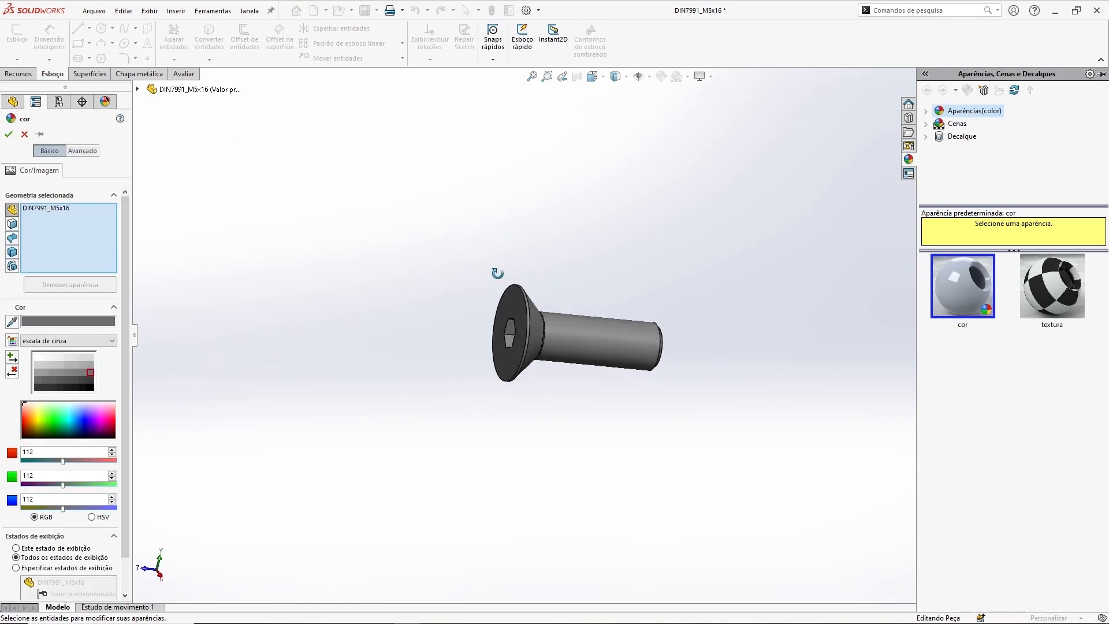
pyautogui.click(23, 134)
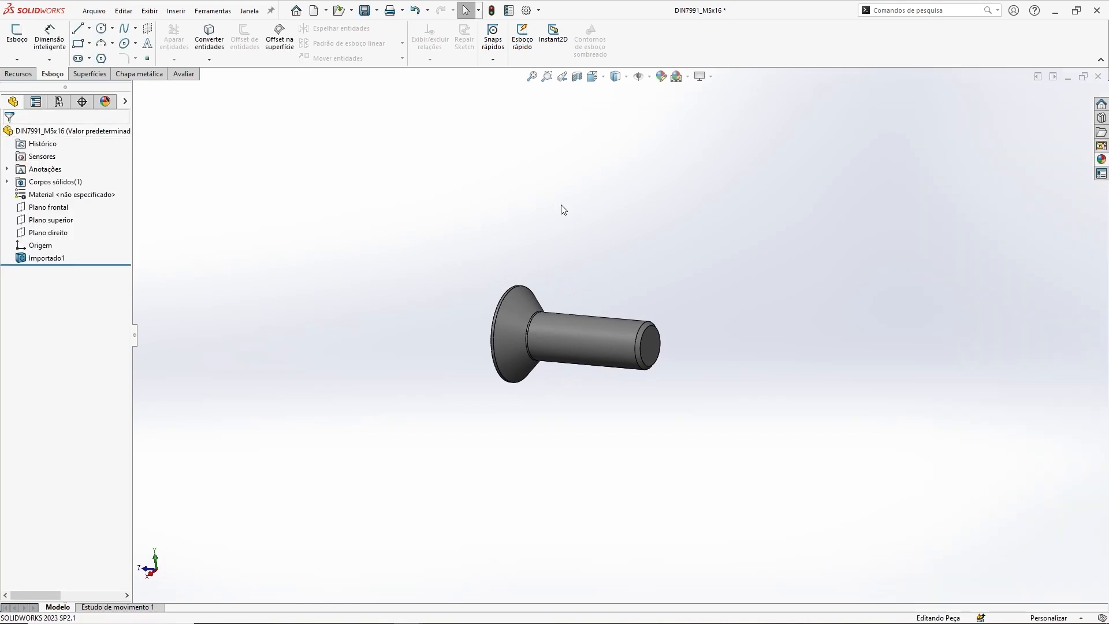
# Step: Measure the screw's overall length between the flat head face and the tip face
pyautogui.scroll(-2, 581, 268)
pyautogui.moveTo(582, 272); pyautogui.dragTo(506, 184, button='middle')
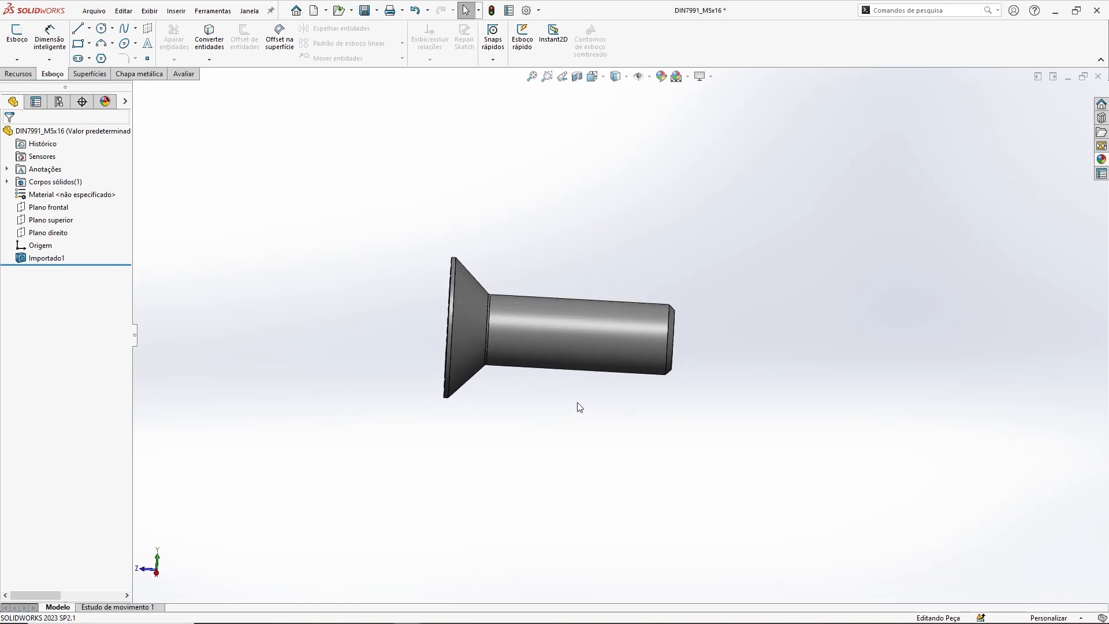
pyautogui.moveTo(567, 390); pyautogui.dragTo(537, 370, button='middle')
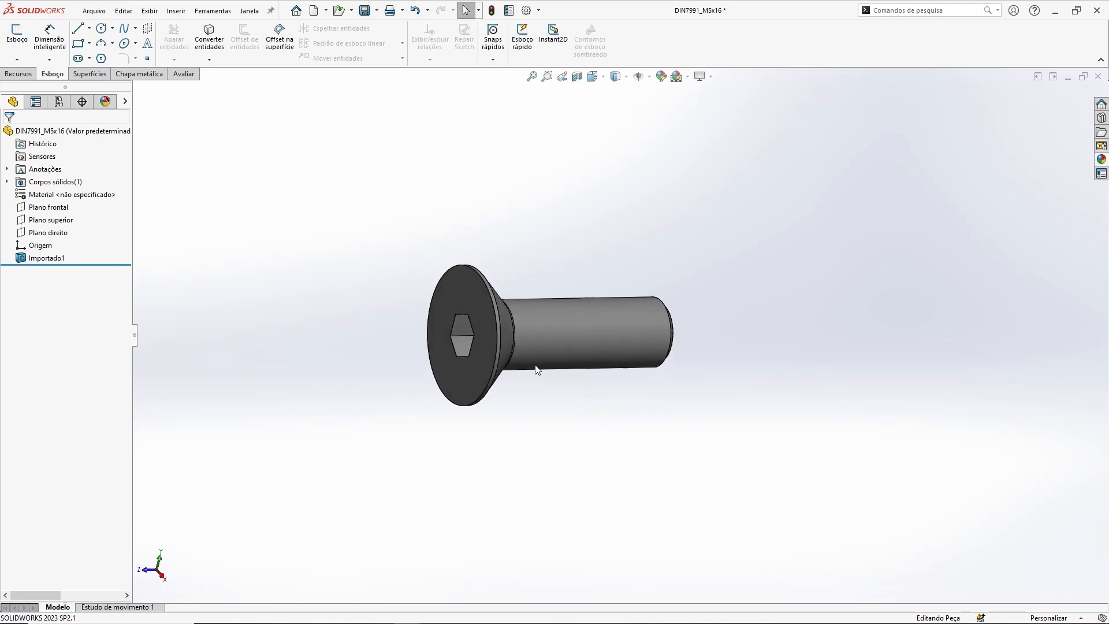
pyautogui.click(463, 289)
pyautogui.moveTo(675, 433); pyautogui.dragTo(705, 495, button='middle')
pyautogui.keyDown('ctrl'); pyautogui.click(658, 341); pyautogui.keyUp('ctrl')
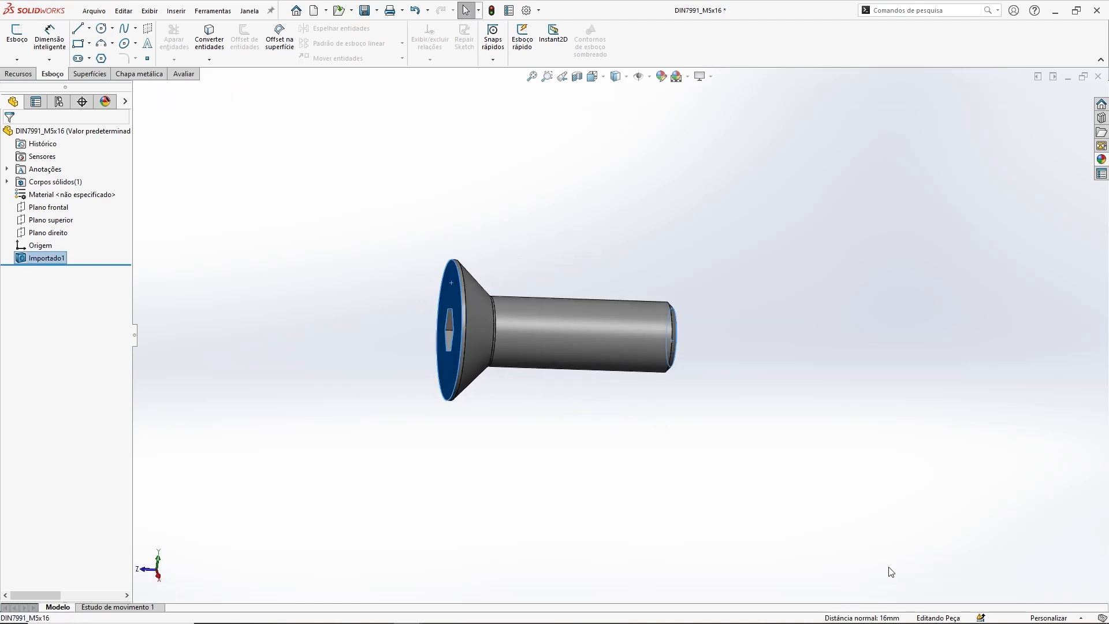
pyautogui.click(780, 501)
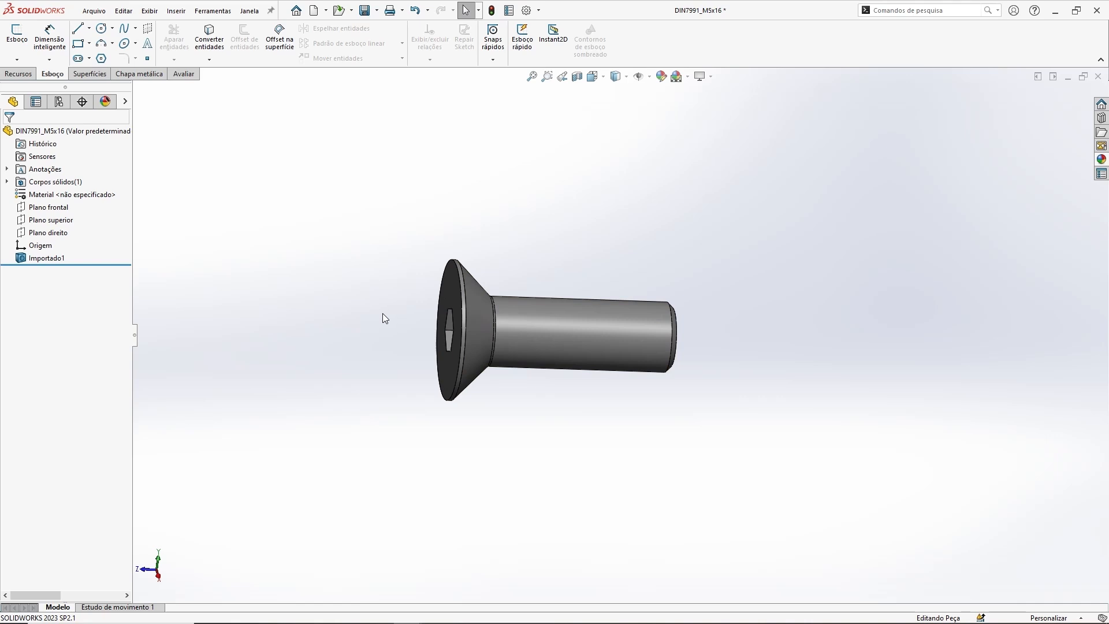
pyautogui.click(445, 297)
pyautogui.moveTo(445, 298); pyautogui.dragTo(661, 416, button='middle')
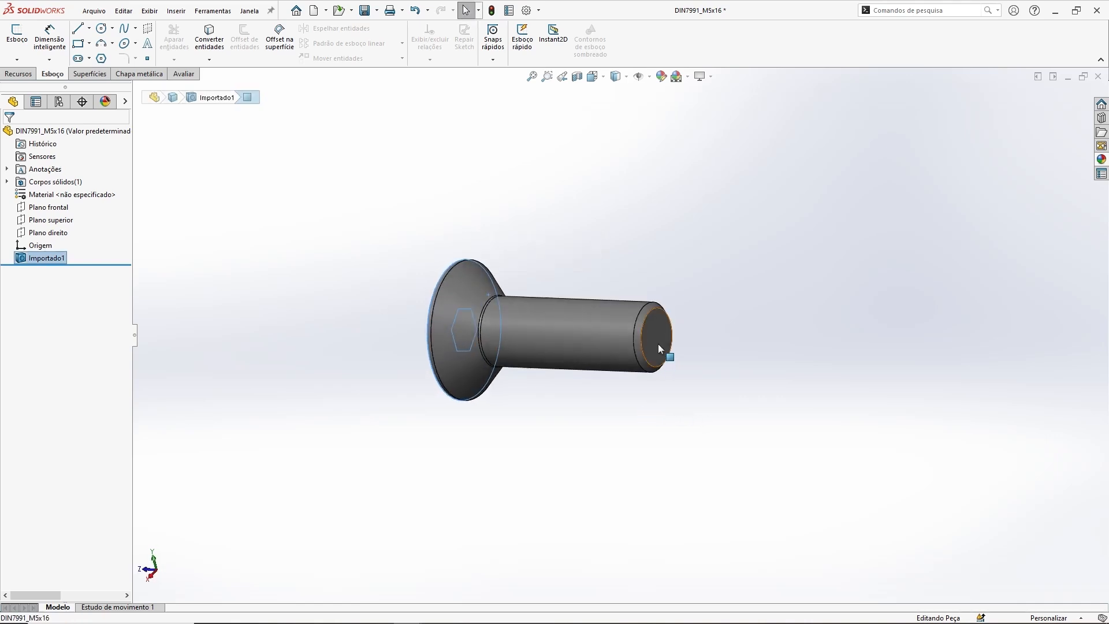
pyautogui.keyDown('ctrl'); pyautogui.click(659, 346); pyautogui.keyUp('ctrl')
pyautogui.moveTo(476, 369); pyautogui.dragTo(656, 414, button='middle')
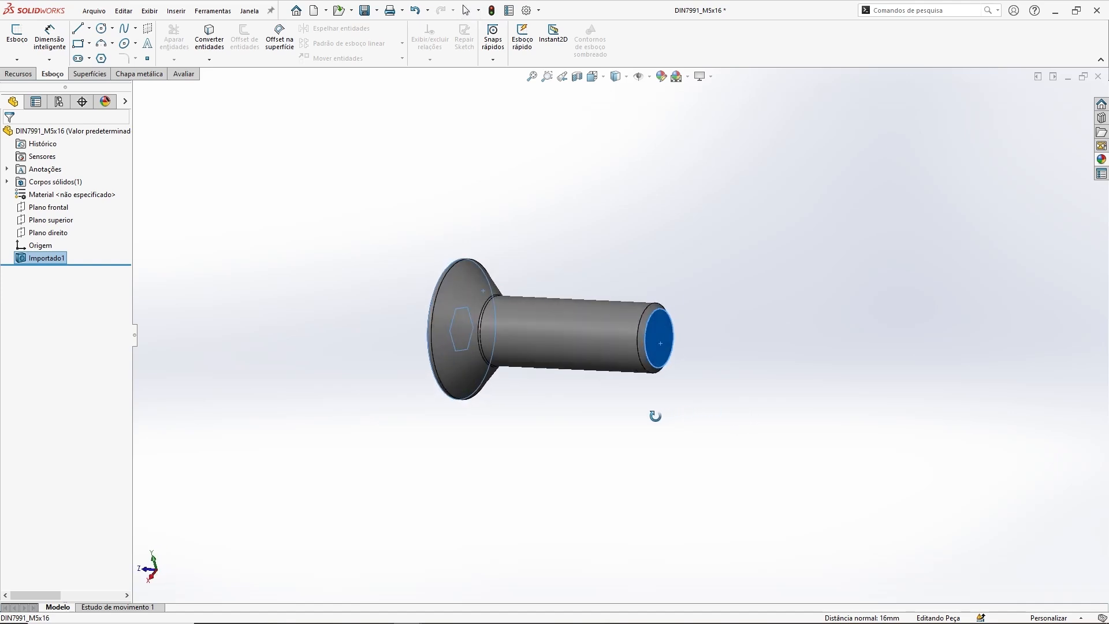
pyautogui.click(568, 420)
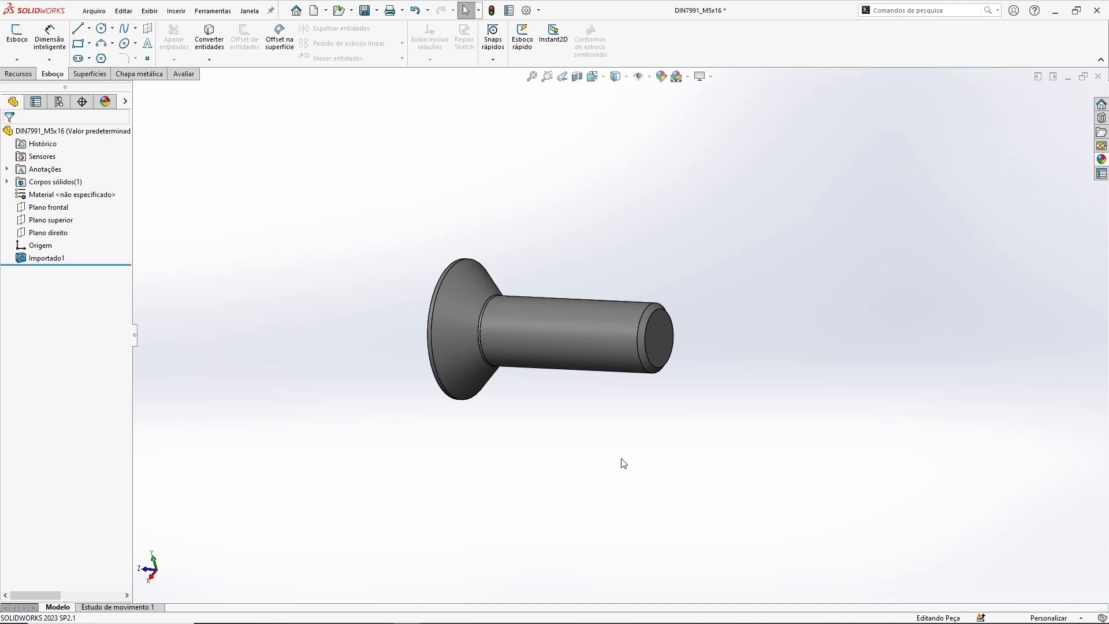
pyautogui.moveTo(635, 446)
pyautogui.mouseDown(button='middle')
pyautogui.moveTo(643, 441)
pyautogui.moveTo(609, 443)
pyautogui.moveTo(636, 434)
pyautogui.mouseUp(button='middle')
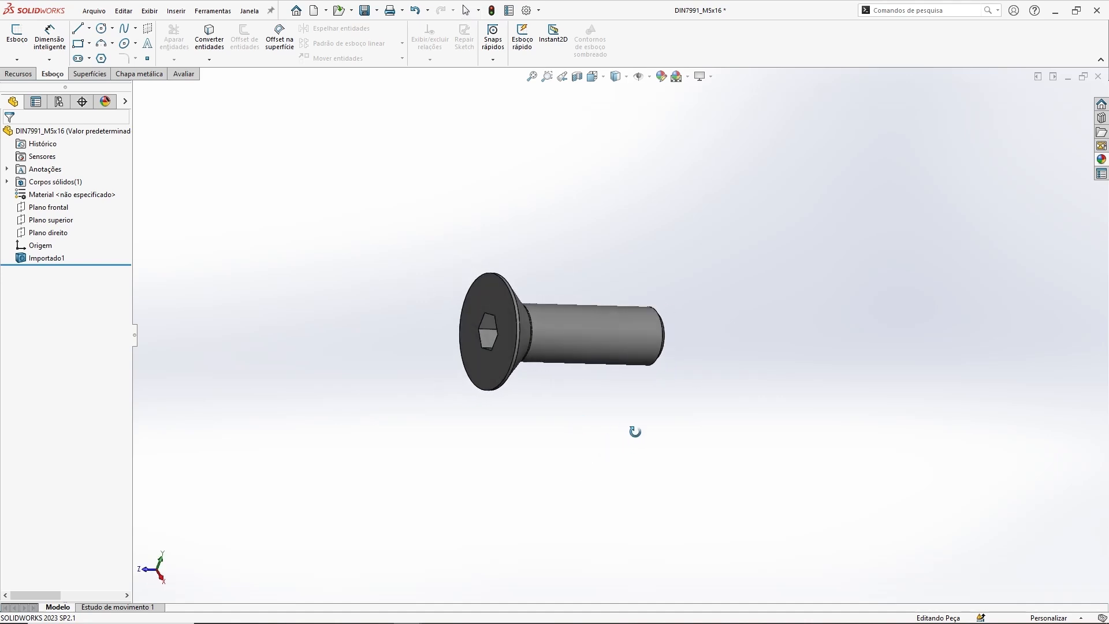
pyautogui.moveTo(559, 414); pyautogui.dragTo(584, 404, button='middle')
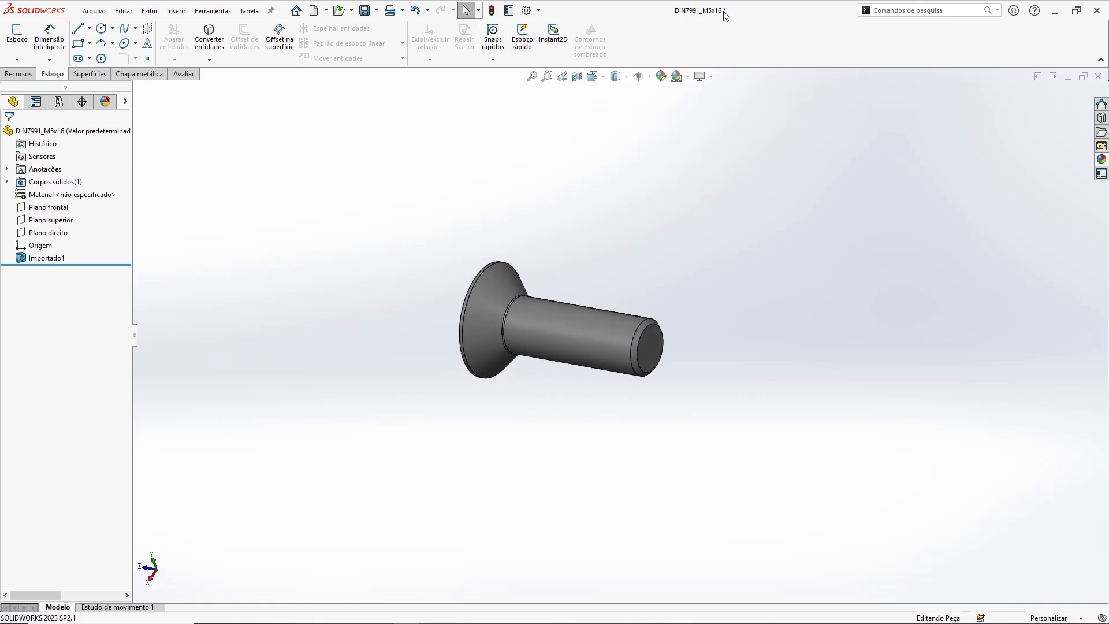
# Step: Save the screw as DIN7991_M5x16.SLDPRT in the Morsa de mesa folder and return to the vise assembly
pyautogui.click(365, 10)
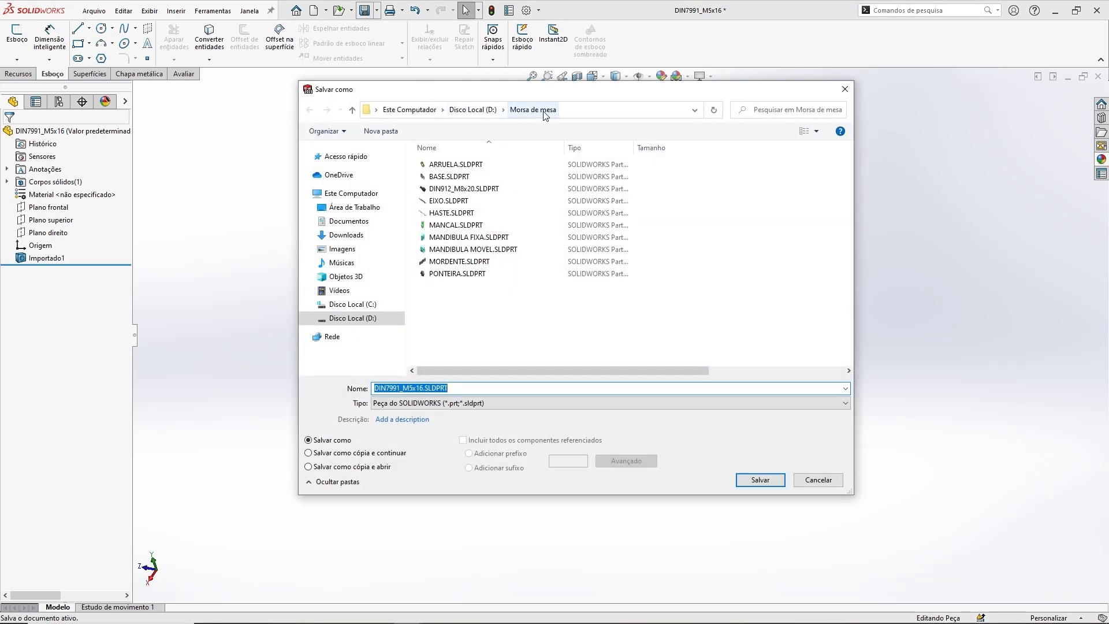
pyautogui.click(755, 479)
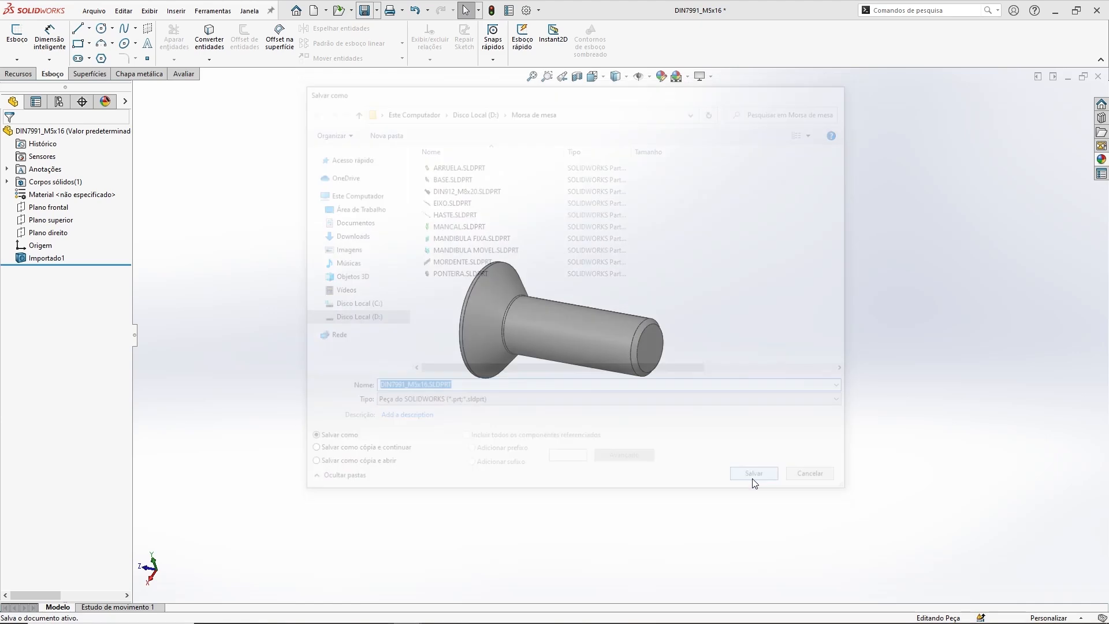
pyautogui.hotkey('ctrl', 'Tab')
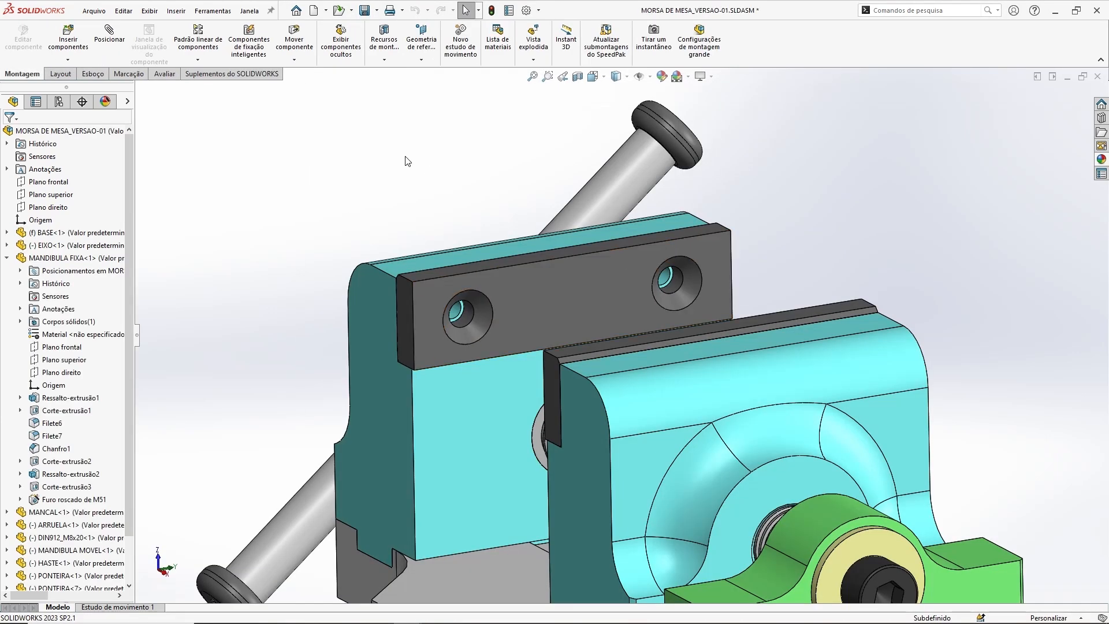
# Step: Insert the DIN7991_M5x16 screw into the assembly in front of the fixed jaw plate's countersunk hole farther from the handle's visible end
pyautogui.click(68, 43)
pyautogui.click(57, 267)
pyautogui.click(272, 550)
pyautogui.click(472, 328)
pyautogui.scroll(-3, 416, 288)
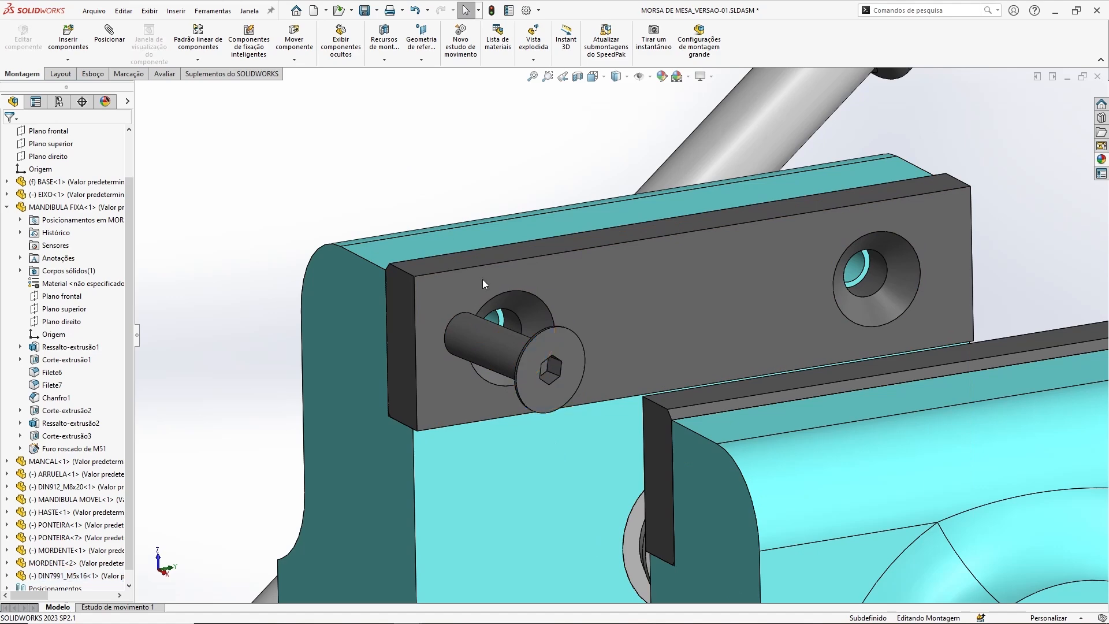
# Step: Open the inserted screw's part, recolour it dark grey RGB 57, 57, 57, and close it to return to the assembly
pyautogui.click(484, 346)
pyautogui.click(540, 357)
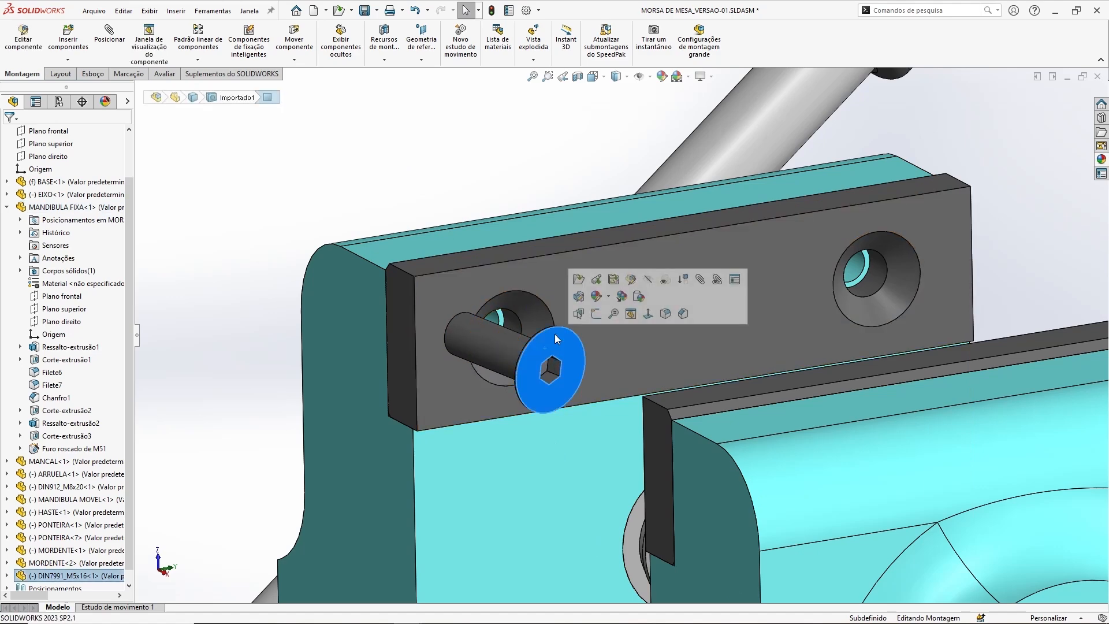
pyautogui.click(580, 280)
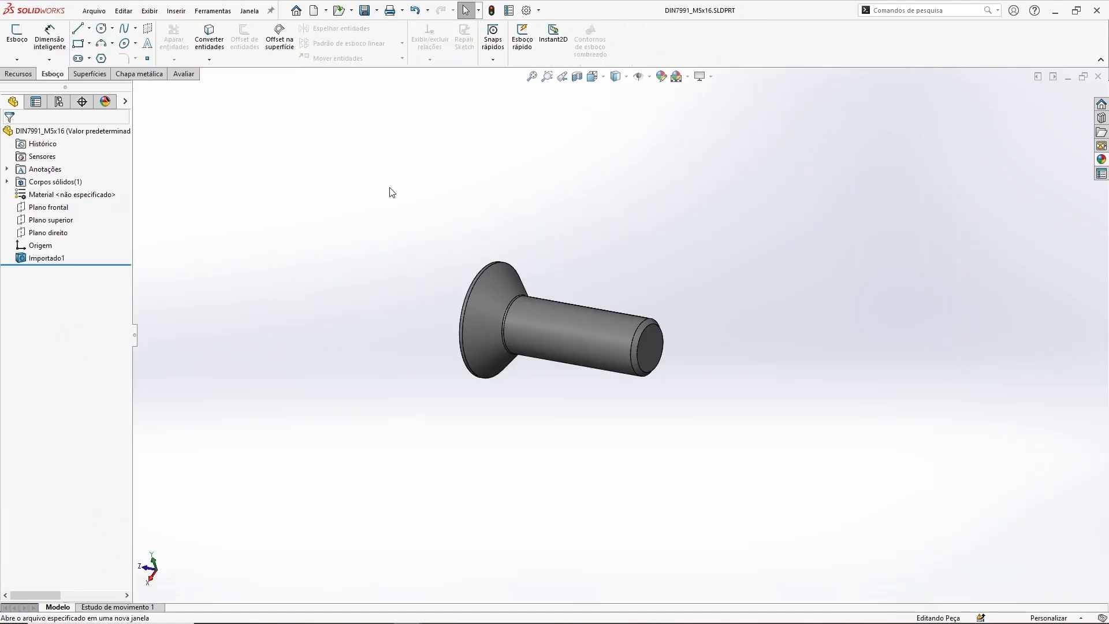
pyautogui.rightClick(71, 132)
pyautogui.click(98, 118)
pyautogui.click(131, 144)
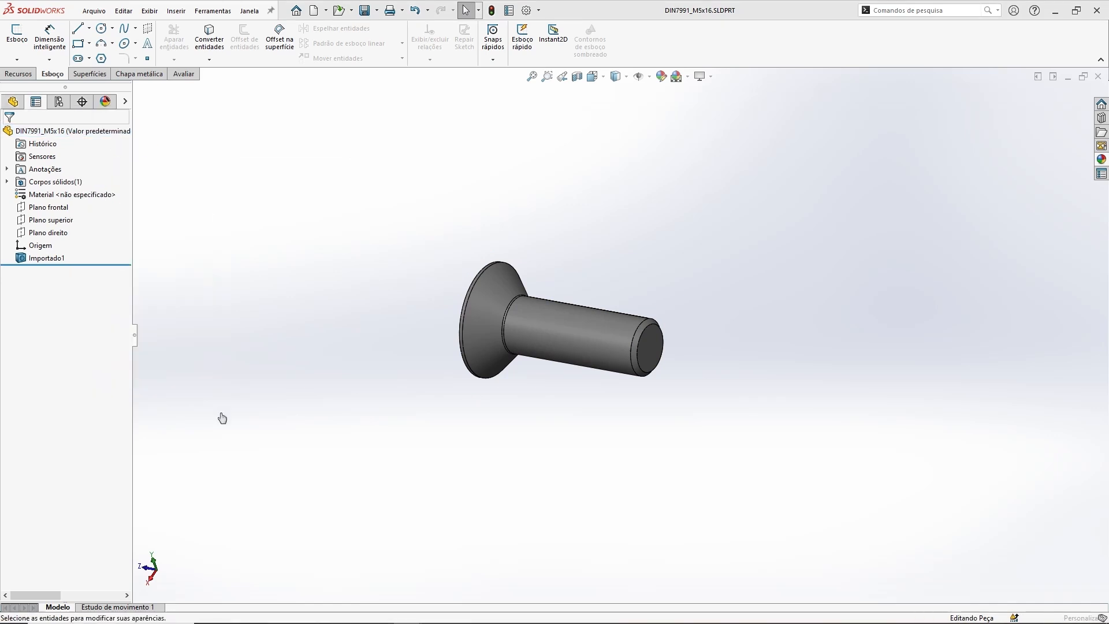
pyautogui.click(91, 380)
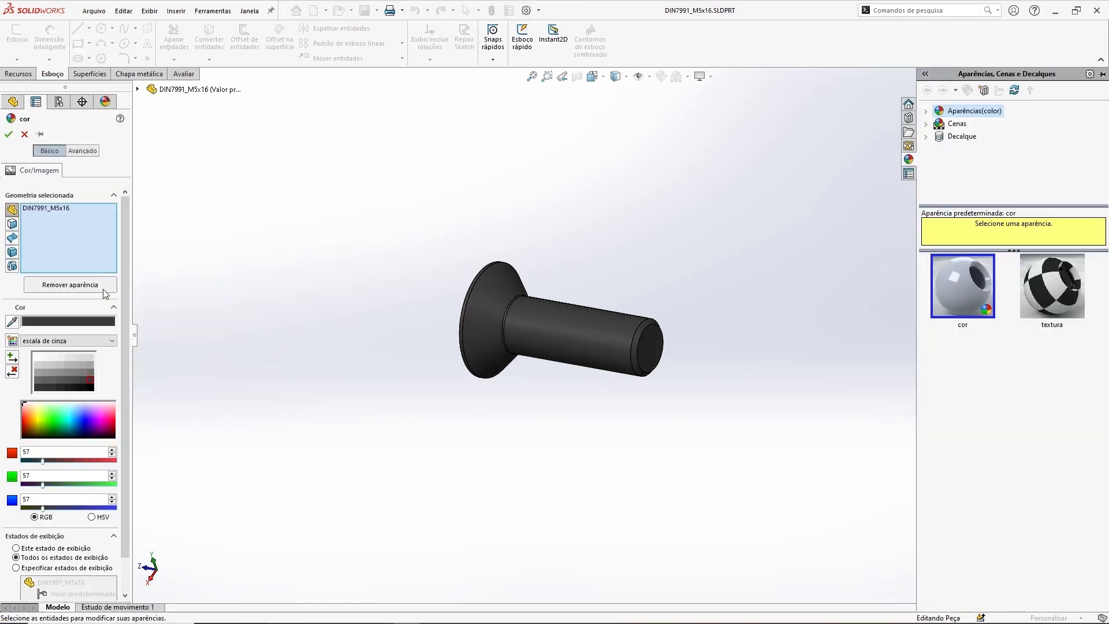
pyautogui.click(10, 135)
pyautogui.click(1098, 76)
# Step: Mate the screw's cylindrical shank concentric with the fixed jaw's tapped hole behind it
pyautogui.click(543, 315)
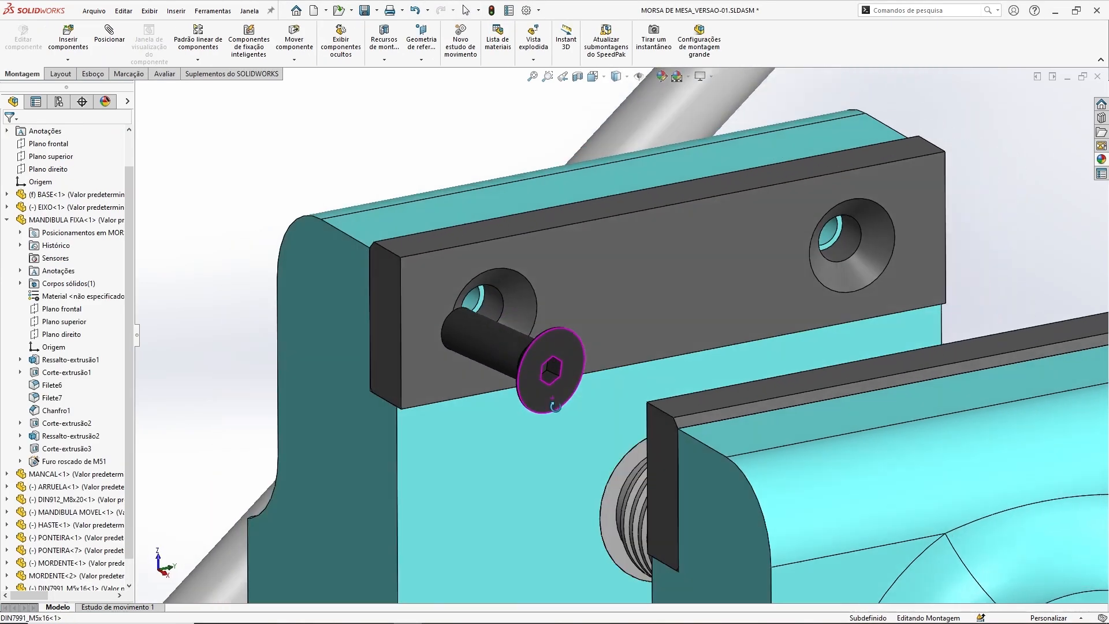
pyautogui.scroll(-3, 480, 301)
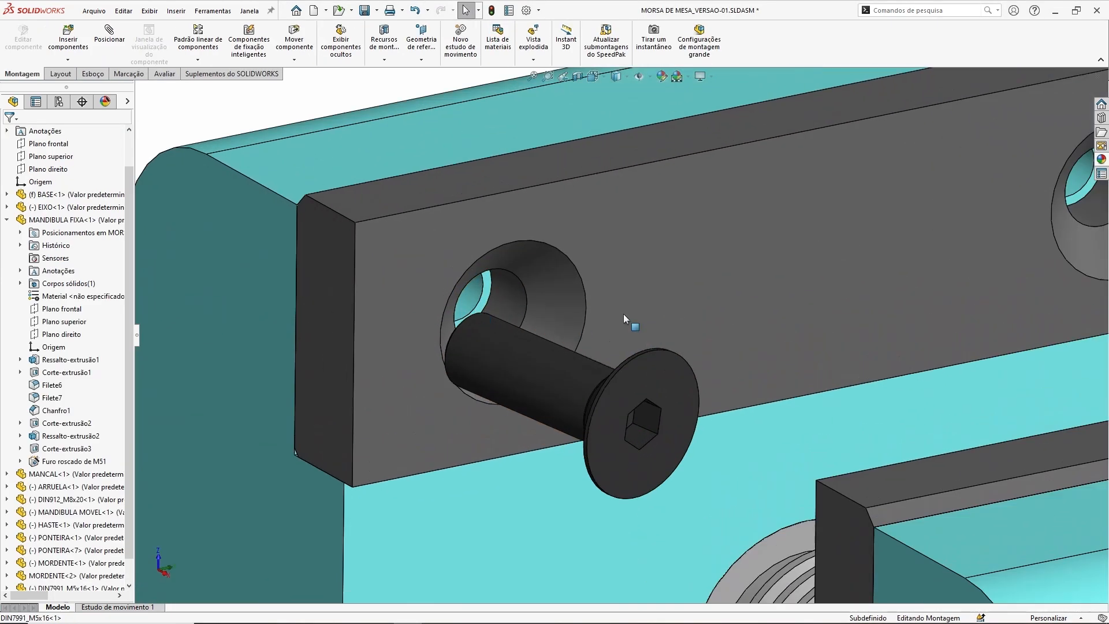
pyautogui.click(473, 293)
pyautogui.keyDown('ctrl'); pyautogui.click(517, 351); pyautogui.keyUp('ctrl')
pyautogui.click(598, 342)
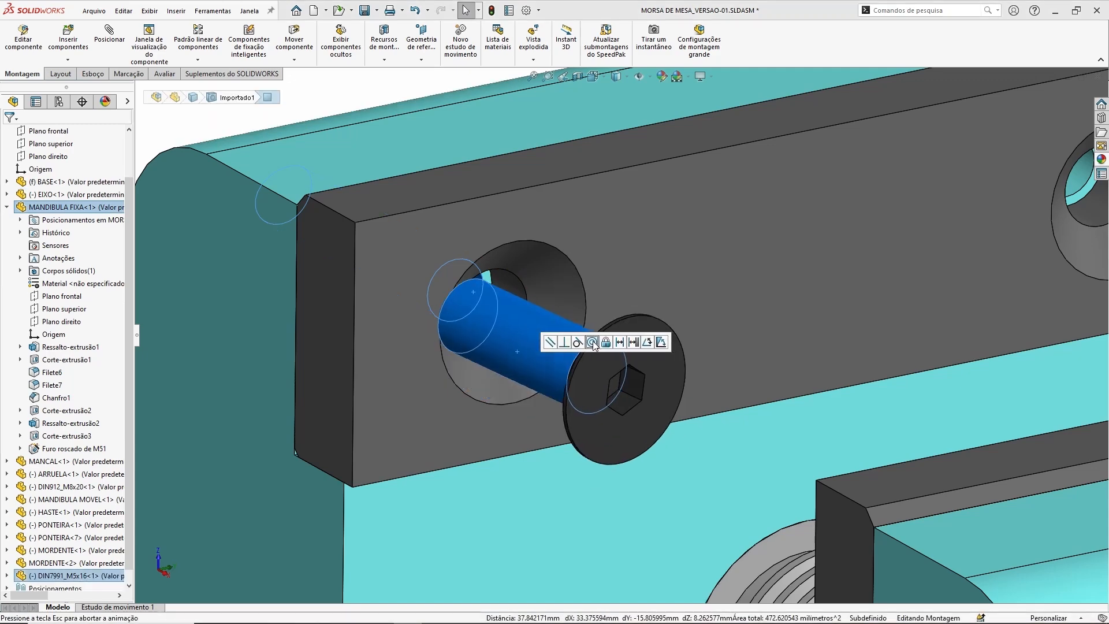
# Step: Try to make the screw head's conical face coincident with the jaw plate's countersink cone
pyautogui.moveTo(578, 376); pyautogui.dragTo(730, 303, button='middle')
pyautogui.click(553, 269)
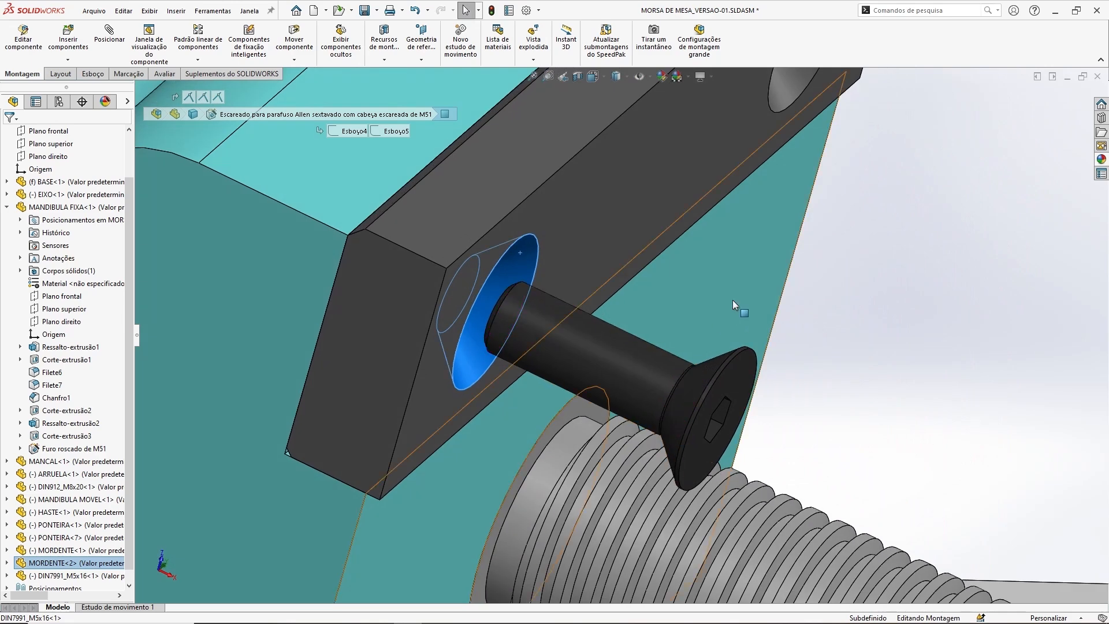
pyautogui.keyDown('ctrl'); pyautogui.click(700, 367); pyautogui.keyUp('ctrl')
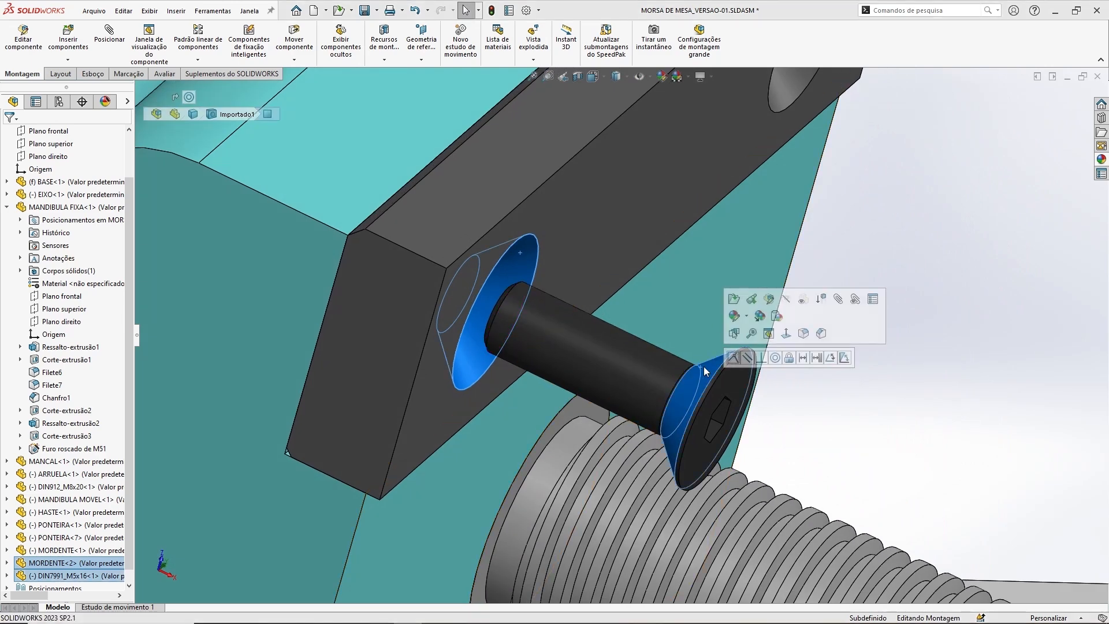
pyautogui.click(735, 358)
pyautogui.click(625, 315)
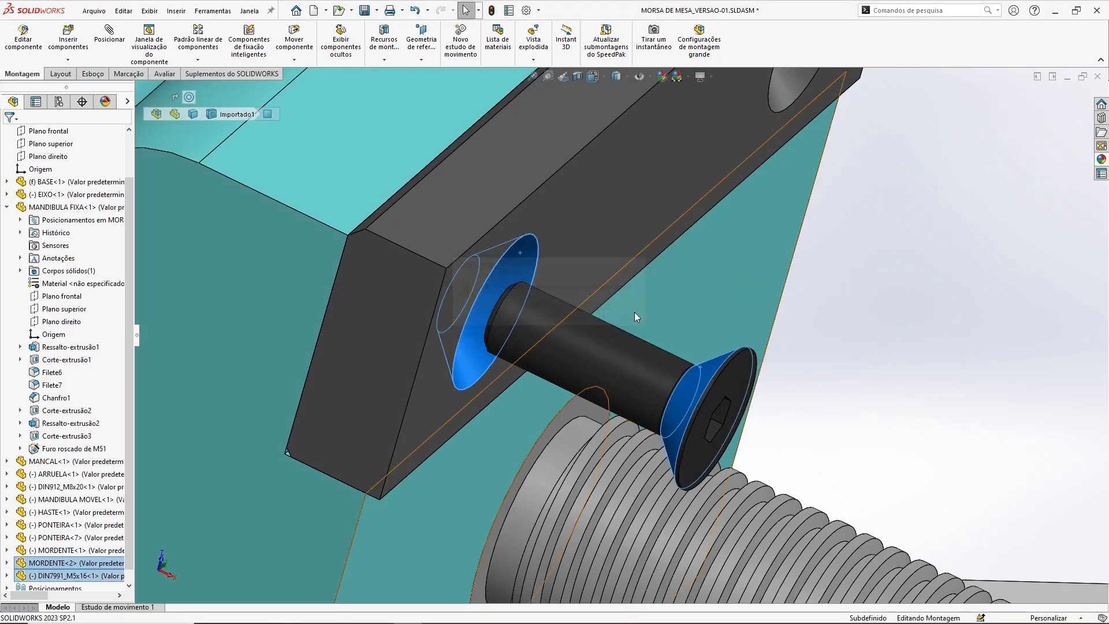
pyautogui.click(807, 337)
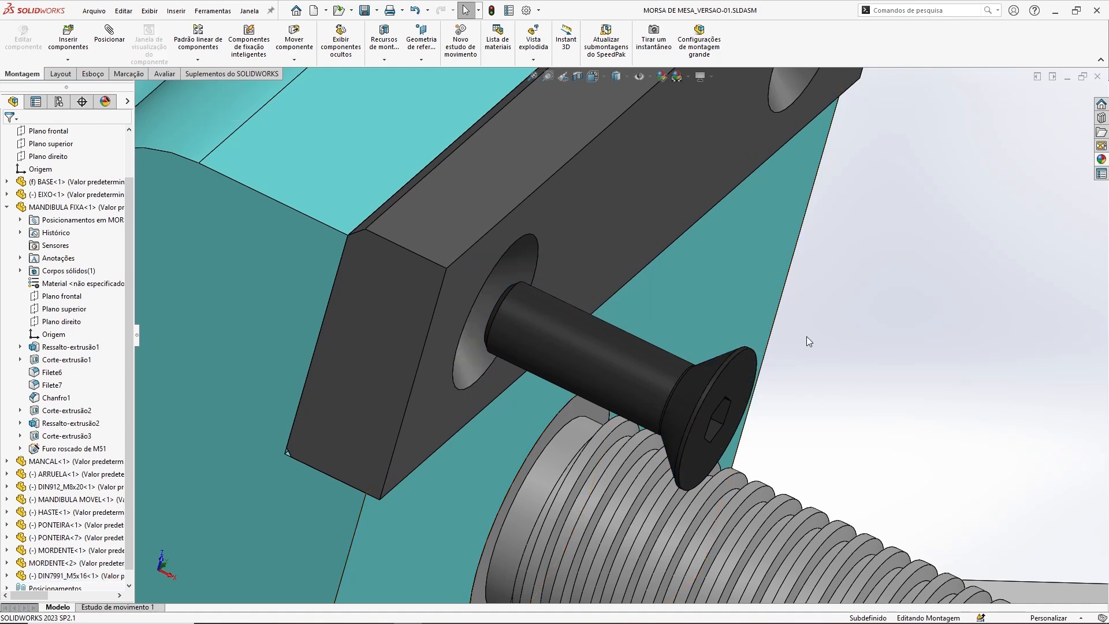
# Step: Mate the screw head's outer rim edge coincident with the conical countersink face of the fixed jaw plate
pyautogui.click(724, 360)
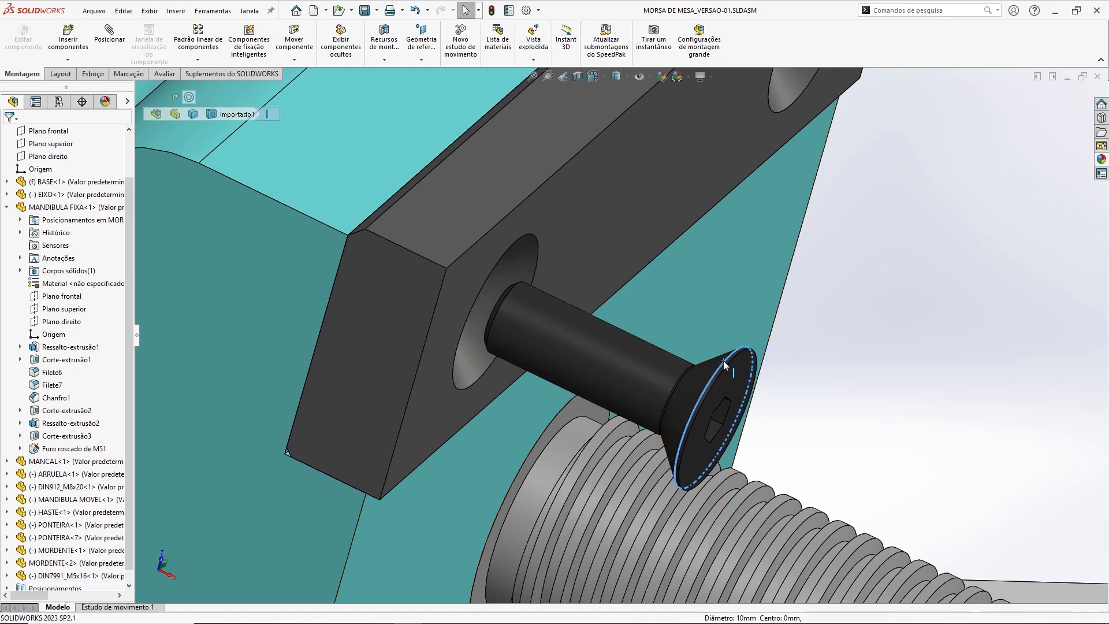
pyautogui.click(518, 256)
pyautogui.click(839, 356)
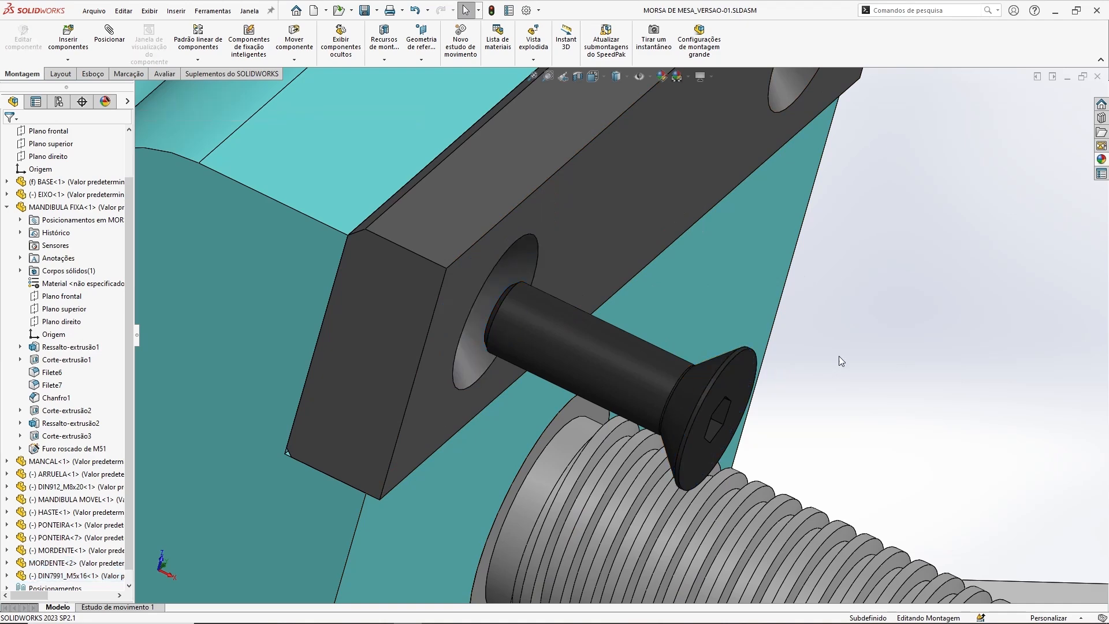
pyautogui.scroll(-3, 657, 350)
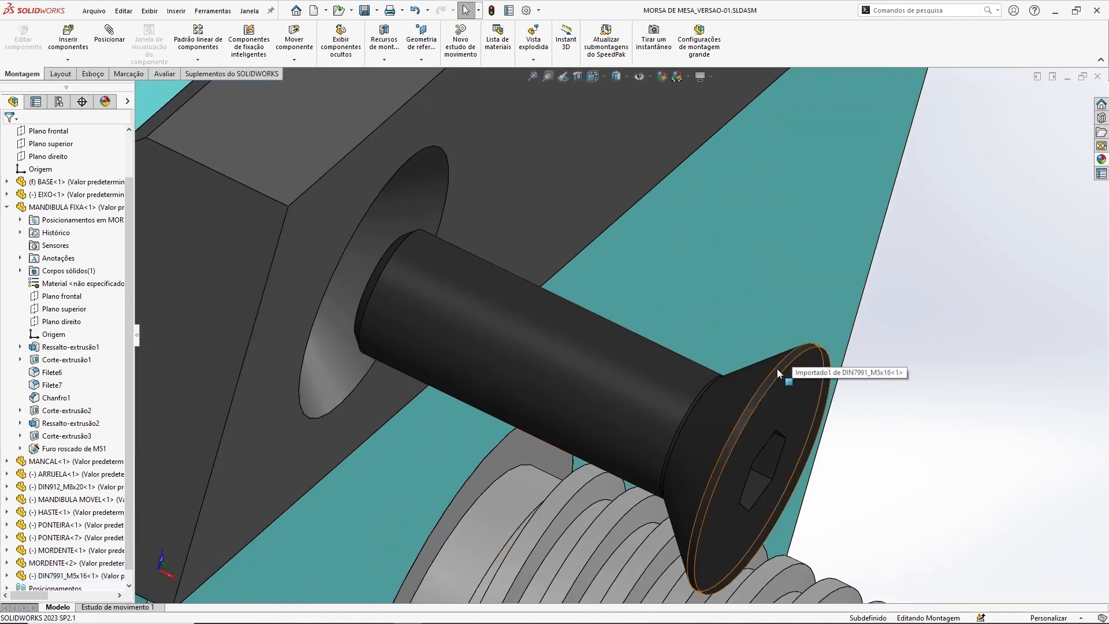
pyautogui.click(777, 368)
pyautogui.click(428, 212)
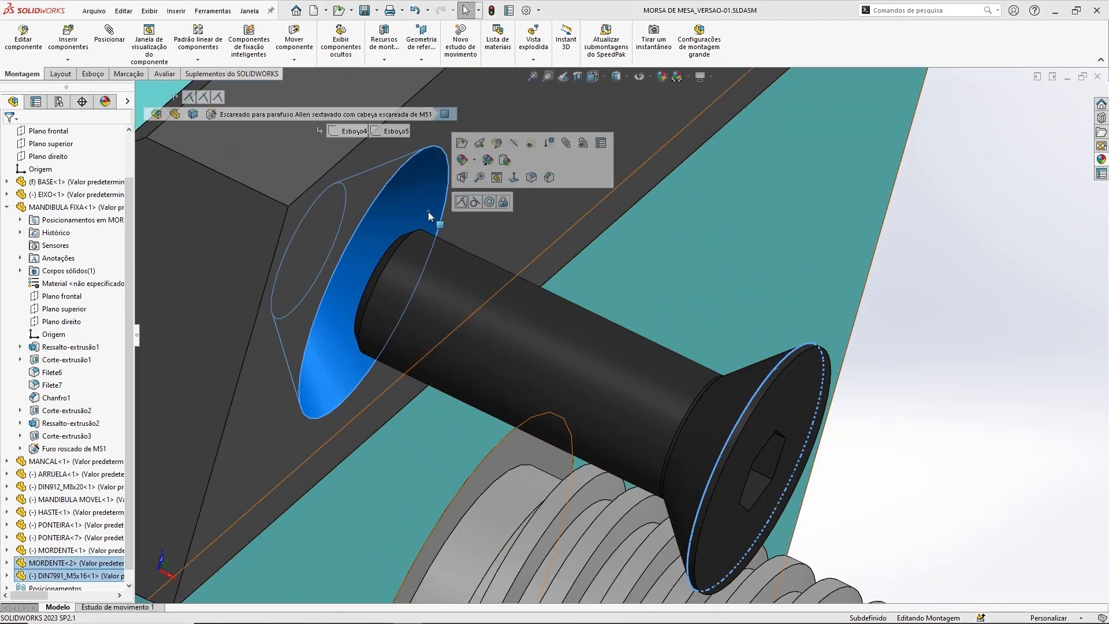
pyautogui.click(463, 203)
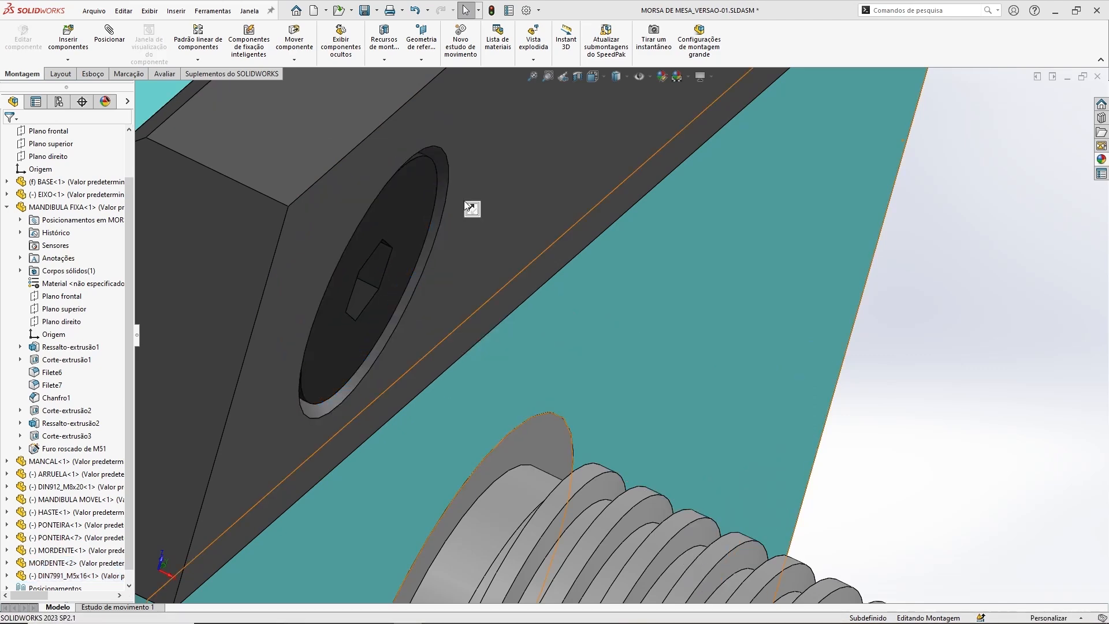
# Step: Check the normal distance between the screw head's flat face and the fixed jaw plate's front face
pyautogui.scroll(2, 903, 402)
pyautogui.scroll(4, 646, 325)
pyautogui.moveTo(647, 325); pyautogui.dragTo(569, 284, button='middle')
pyautogui.scroll(-5, 585, 273)
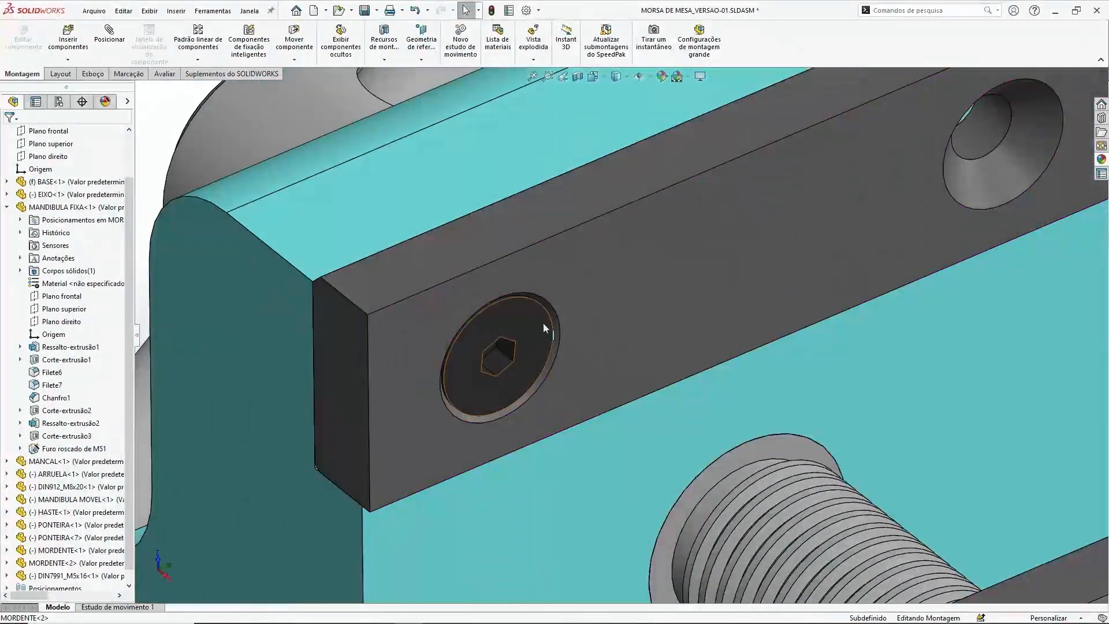
pyautogui.moveTo(565, 240); pyautogui.dragTo(571, 275, button='middle')
pyautogui.click(537, 328)
pyautogui.keyDown('ctrl'); pyautogui.click(583, 338); pyautogui.keyUp('ctrl')
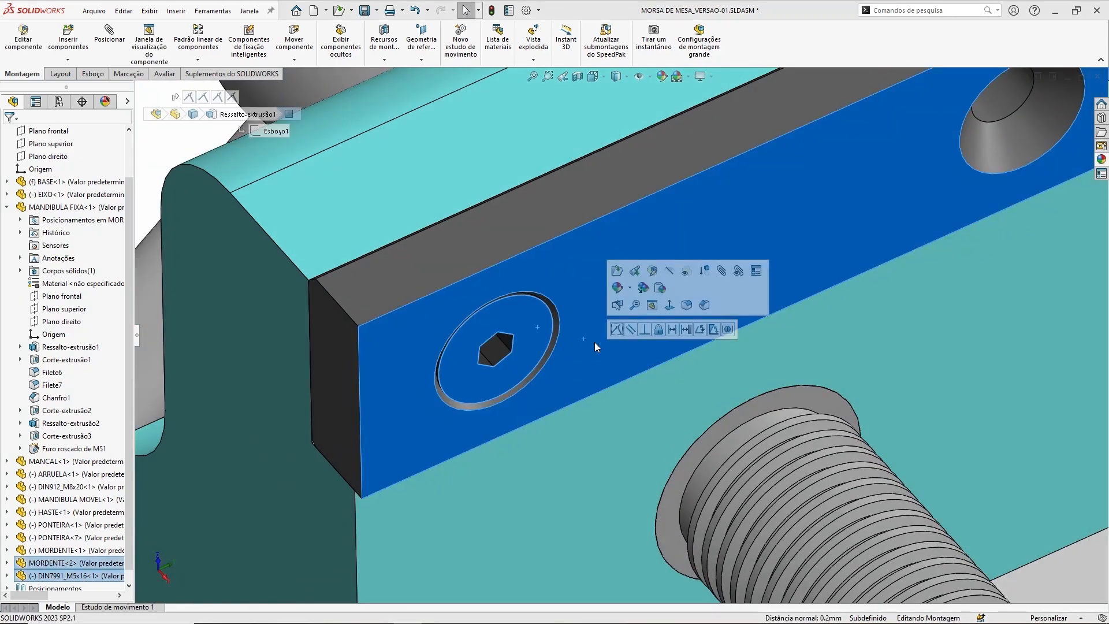
pyautogui.scroll(-1, 688, 411)
pyautogui.moveTo(635, 366); pyautogui.dragTo(713, 322, button='middle')
pyautogui.scroll(-5, 700, 289)
pyautogui.scroll(6, 751, 366)
pyautogui.click(782, 331)
# Step: Check the diameter of the countersink's outer edge around the seated screw head
pyautogui.moveTo(641, 308); pyautogui.dragTo(578, 274, button='middle')
pyautogui.scroll(-3, 373, 245)
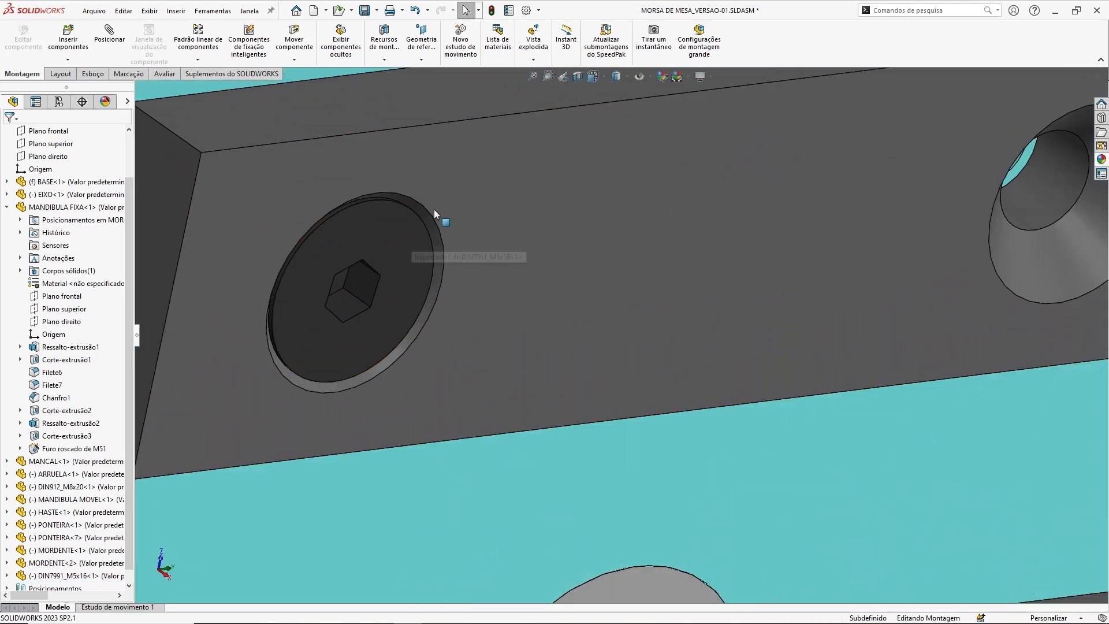
pyautogui.click(432, 216)
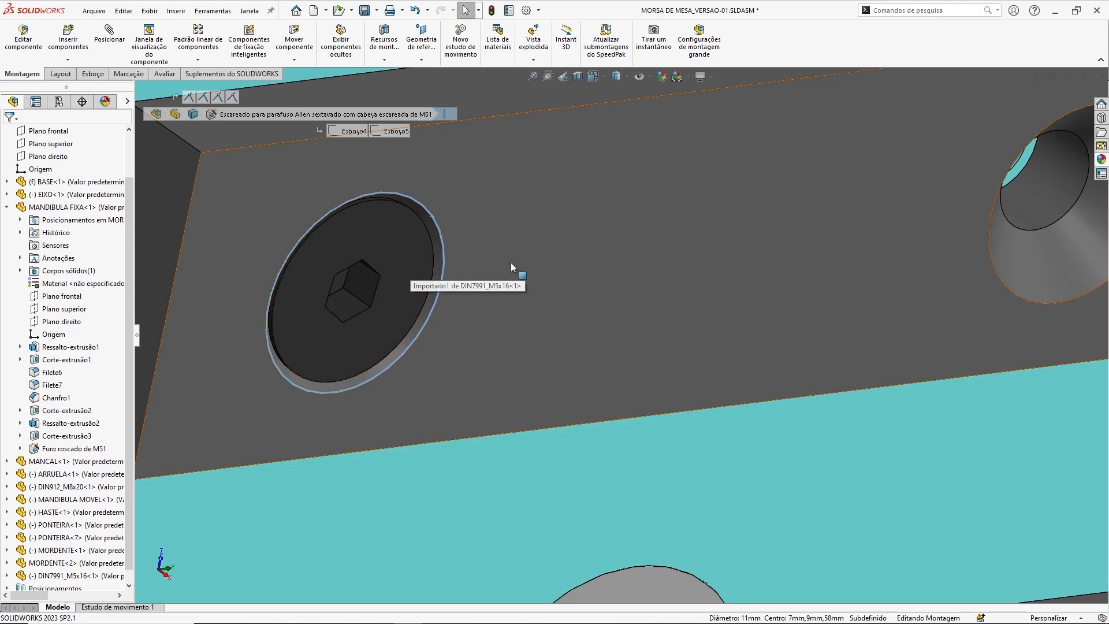
pyautogui.press('Escape')
# Step: Section the assembly parallel to Plano superior, offsetting the cutting plane so it passes through the inserted screw
pyautogui.moveTo(555, 258); pyautogui.dragTo(514, 302, button='middle')
pyautogui.scroll(5, 414, 307)
pyautogui.moveTo(688, 338); pyautogui.dragTo(775, 226, button='middle')
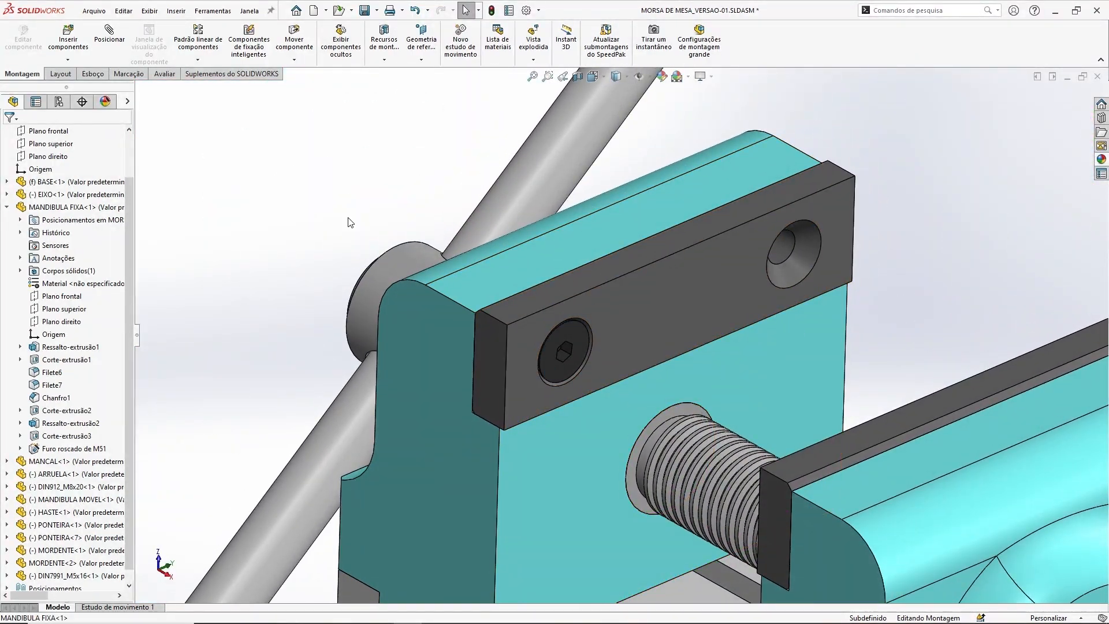
pyautogui.click(577, 77)
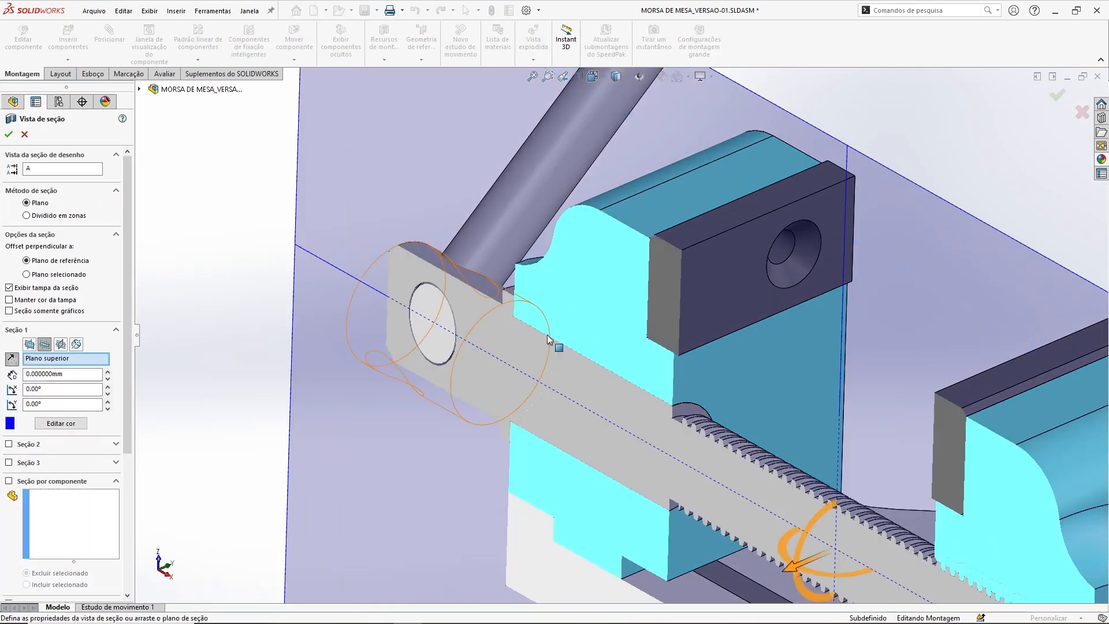
pyautogui.scroll(2, 729, 409)
pyautogui.moveTo(712, 508); pyautogui.dragTo(647, 553)
pyautogui.click(1058, 94)
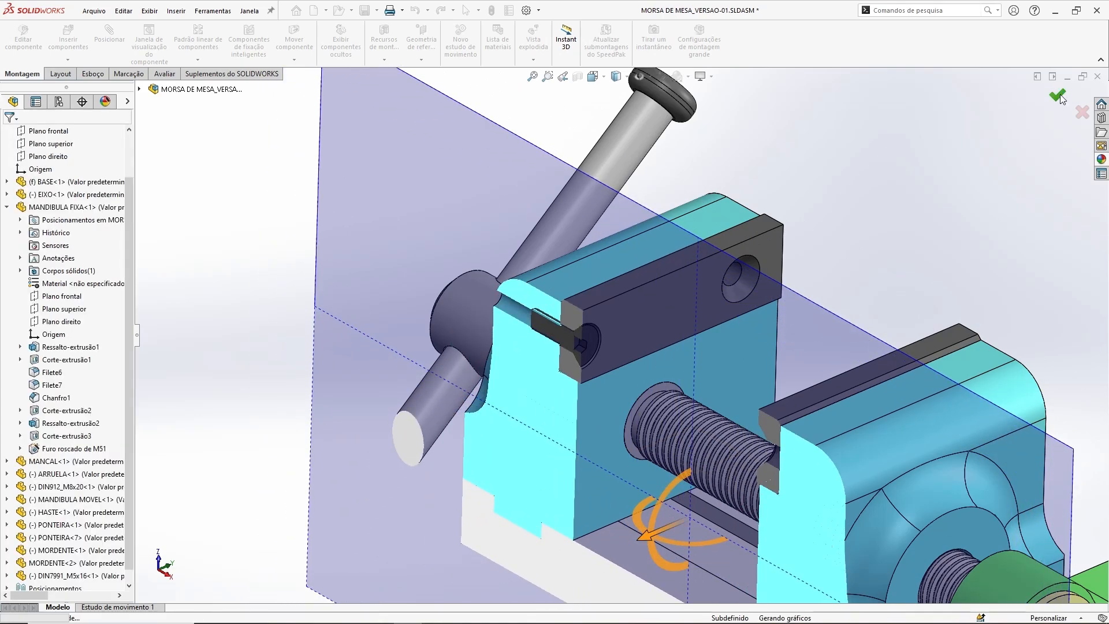
# Step: Measure the distance from the jaw plate's back edge to the screw's tip face in the sectioned view
pyautogui.moveTo(1059, 97); pyautogui.dragTo(702, 301, button='middle')
pyautogui.scroll(-7, 697, 285)
pyautogui.click(164, 74)
pyautogui.click(178, 39)
pyautogui.click(652, 252)
pyautogui.click(512, 359)
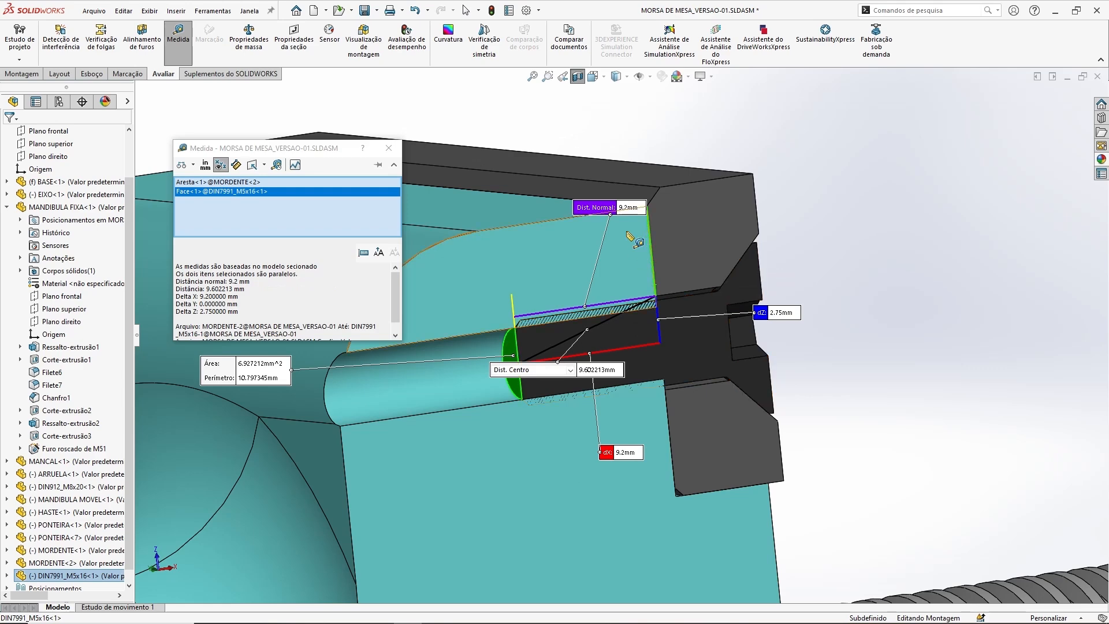
pyautogui.moveTo(604, 211); pyautogui.dragTo(793, 155)
pyautogui.moveTo(763, 318); pyautogui.dragTo(727, 312, button='middle')
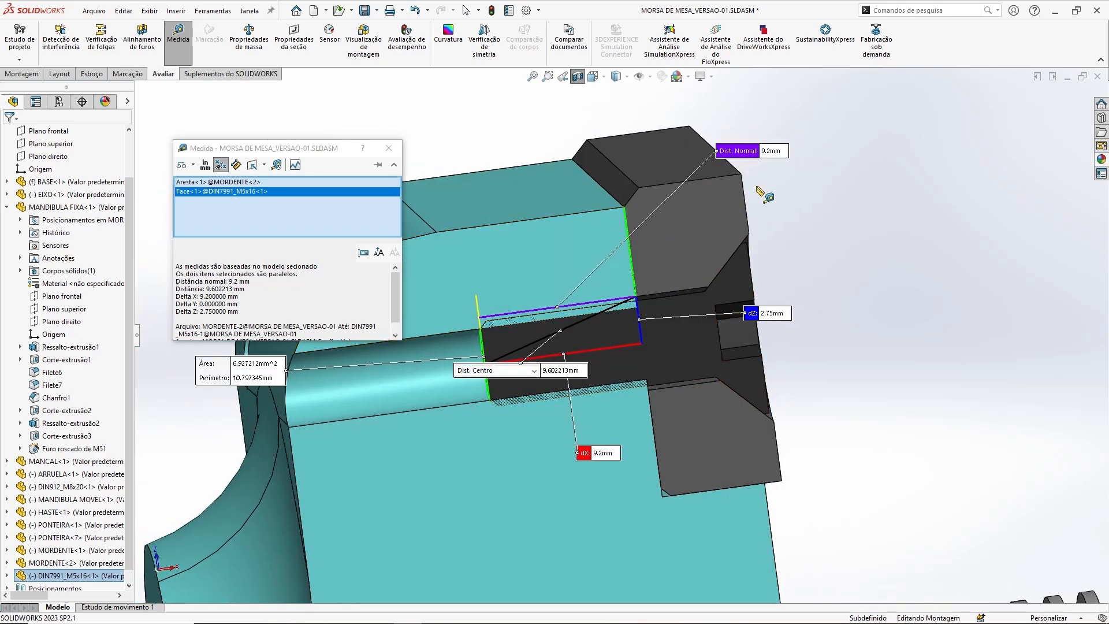
pyautogui.moveTo(748, 152); pyautogui.dragTo(802, 241)
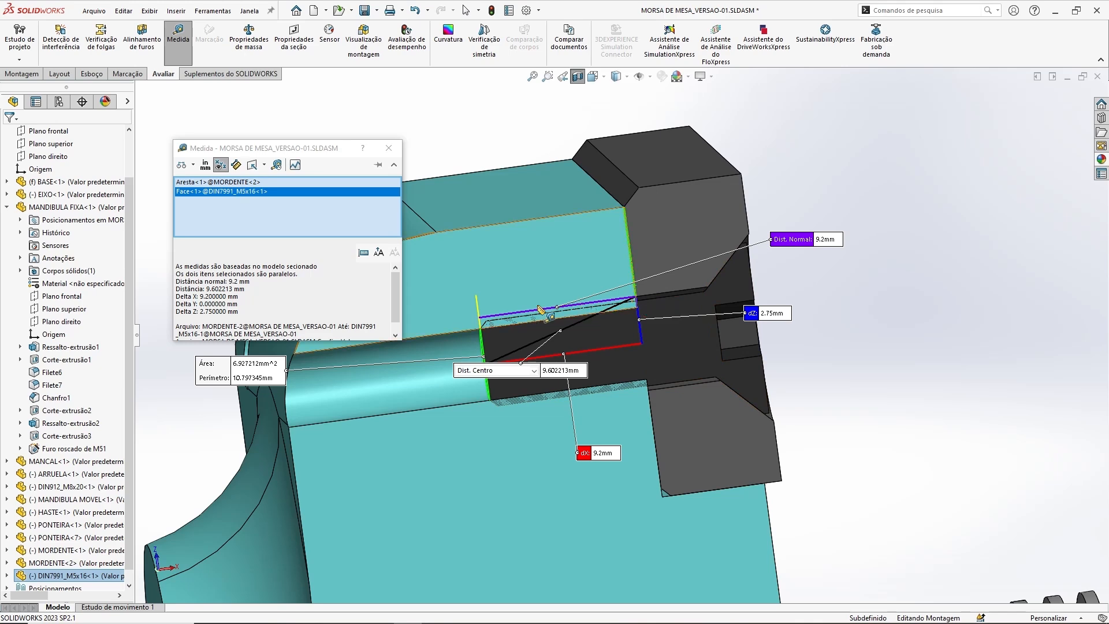
pyautogui.scroll(-3, 731, 302)
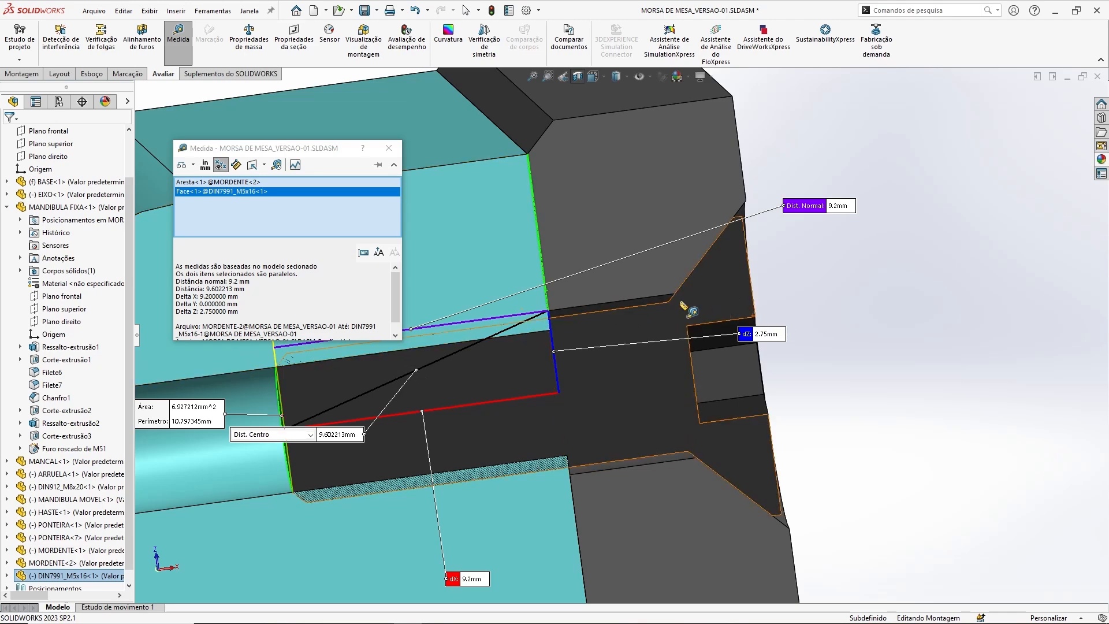
pyautogui.scroll(2, 816, 305)
pyautogui.scroll(-1, 820, 291)
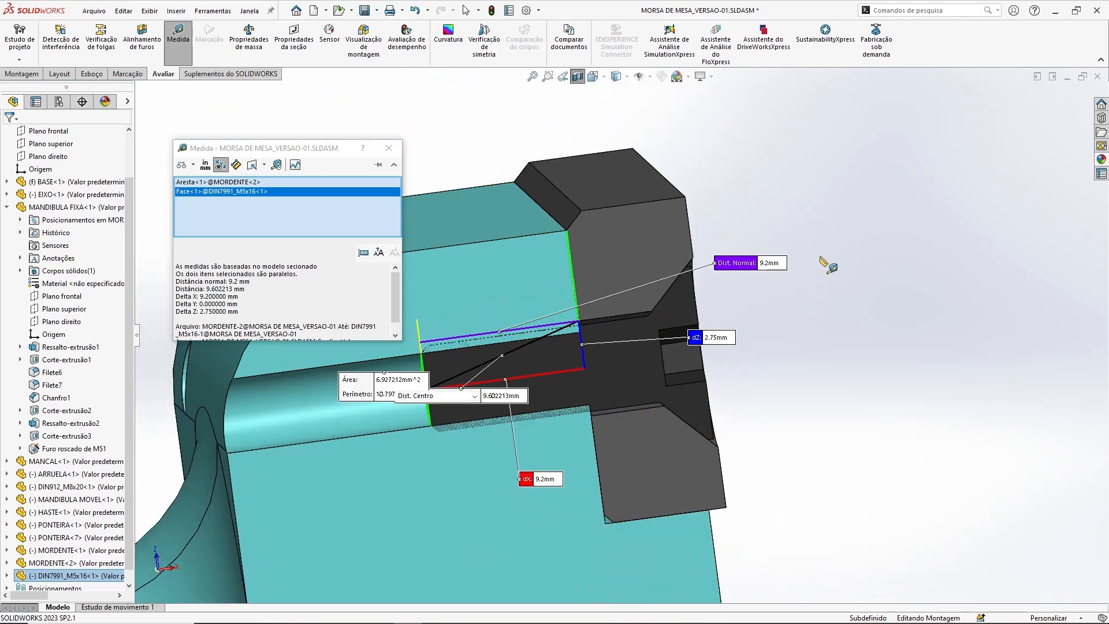
pyautogui.scroll(-2, 830, 241)
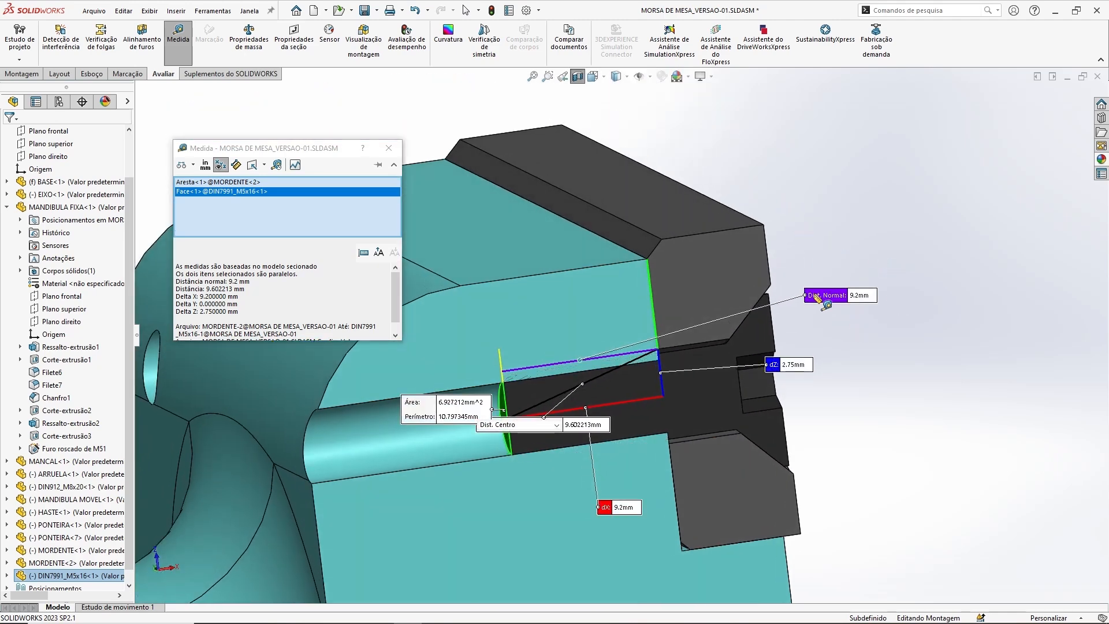
pyautogui.press('Escape')
pyautogui.press('Escape')
# Step: Examine the sectioned tapped hole beyond the screw tip and its openings on the back of the fixed jaw
pyautogui.moveTo(598, 393); pyautogui.dragTo(697, 294, button='middle')
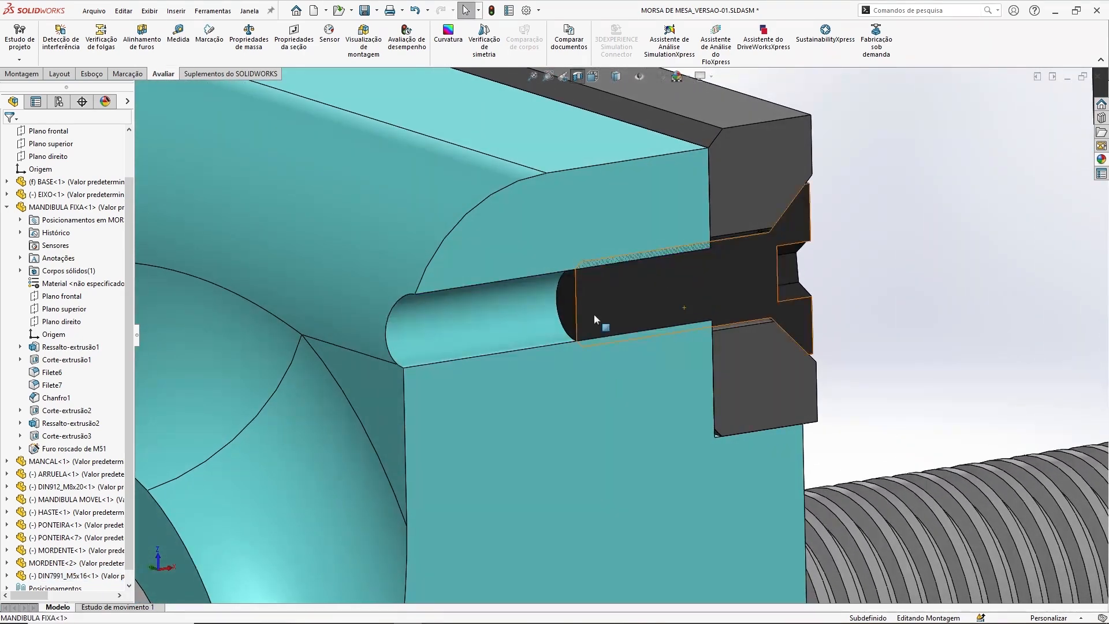
pyautogui.scroll(5, 899, 267)
pyautogui.moveTo(768, 324); pyautogui.dragTo(925, 359, button='middle')
pyautogui.click(437, 281)
pyautogui.moveTo(811, 384); pyautogui.dragTo(664, 376, button='middle')
pyautogui.click(396, 241)
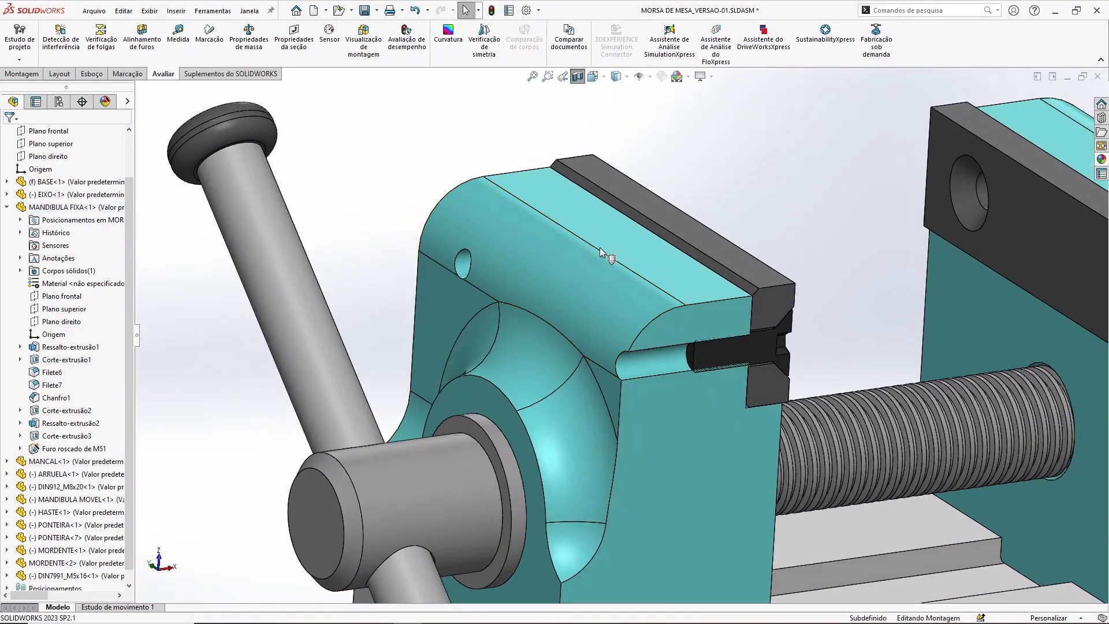
pyautogui.moveTo(603, 248); pyautogui.dragTo(587, 241, button='middle')
pyautogui.keyDown('ctrl'); pyautogui.moveTo(851, 186); pyautogui.dragTo(804, 153, button='middle'); pyautogui.keyUp('ctrl')
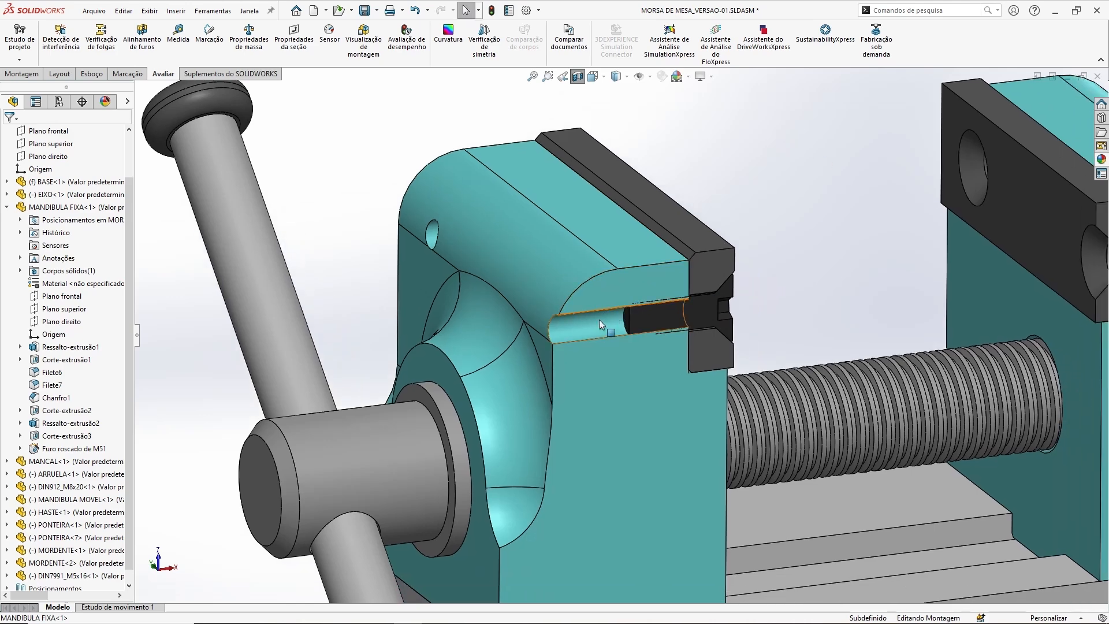
# Step: Edit MANDIBULA FIXA in the assembly context and open its M5 tapped hole feature for editing
pyautogui.click(598, 321)
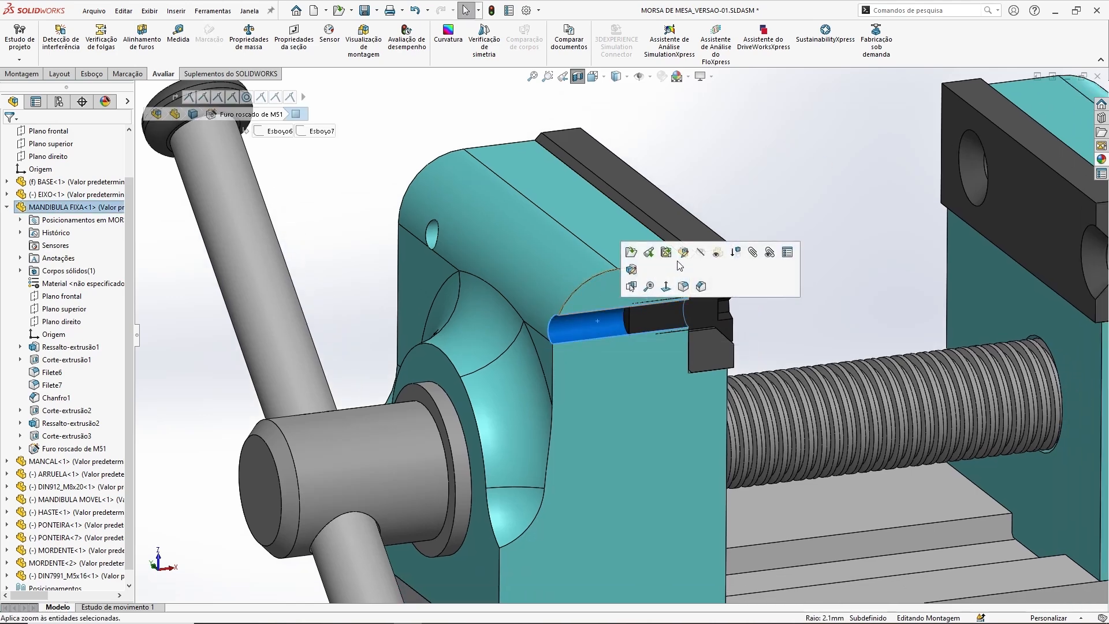
pyautogui.click(649, 252)
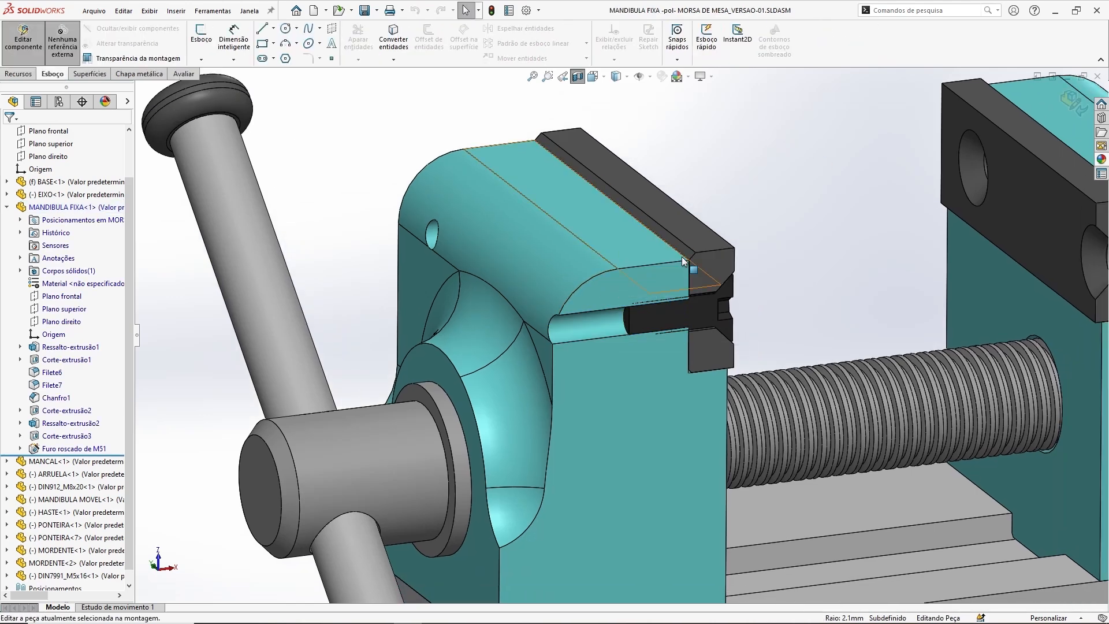
pyautogui.click(85, 448)
pyautogui.click(96, 413)
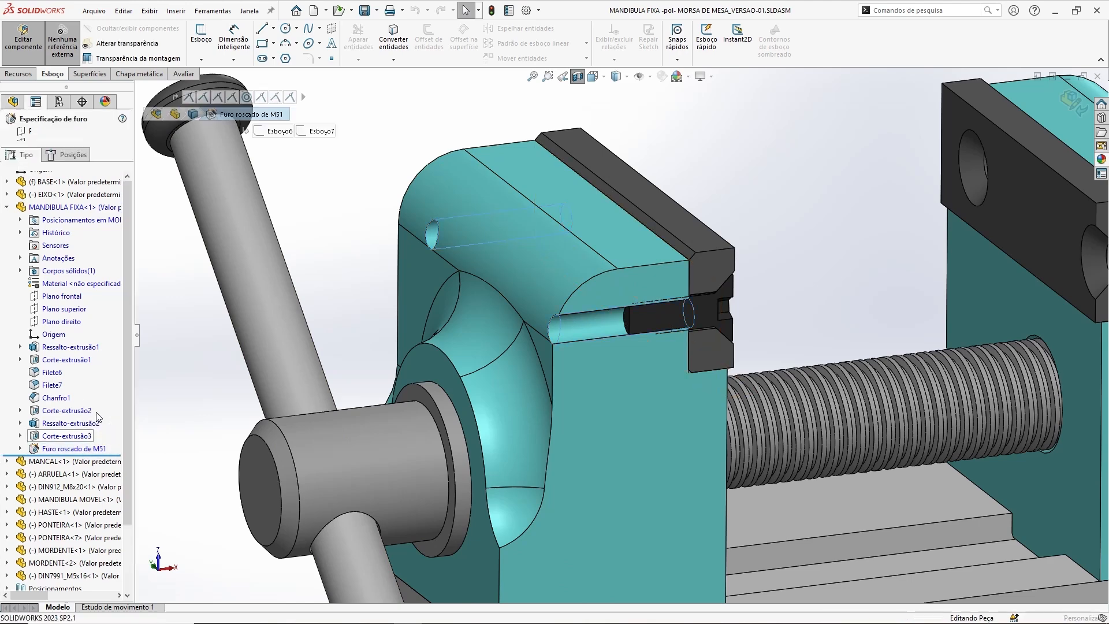
# Step: Set the M5 hole's thread depth to 14 mm, shorten its blind depth to end inside the jaw, and return to the assembly
pyautogui.moveTo(562, 373); pyautogui.dragTo(549, 344, button='middle')
pyautogui.scroll(-3, 616, 290)
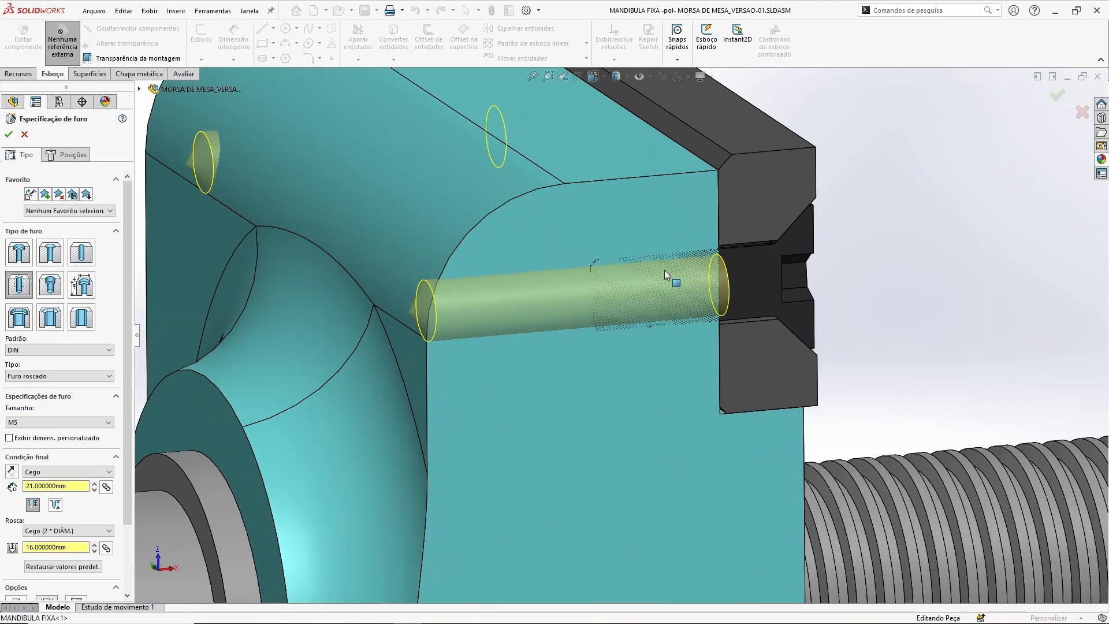
pyautogui.scroll(-2, 722, 257)
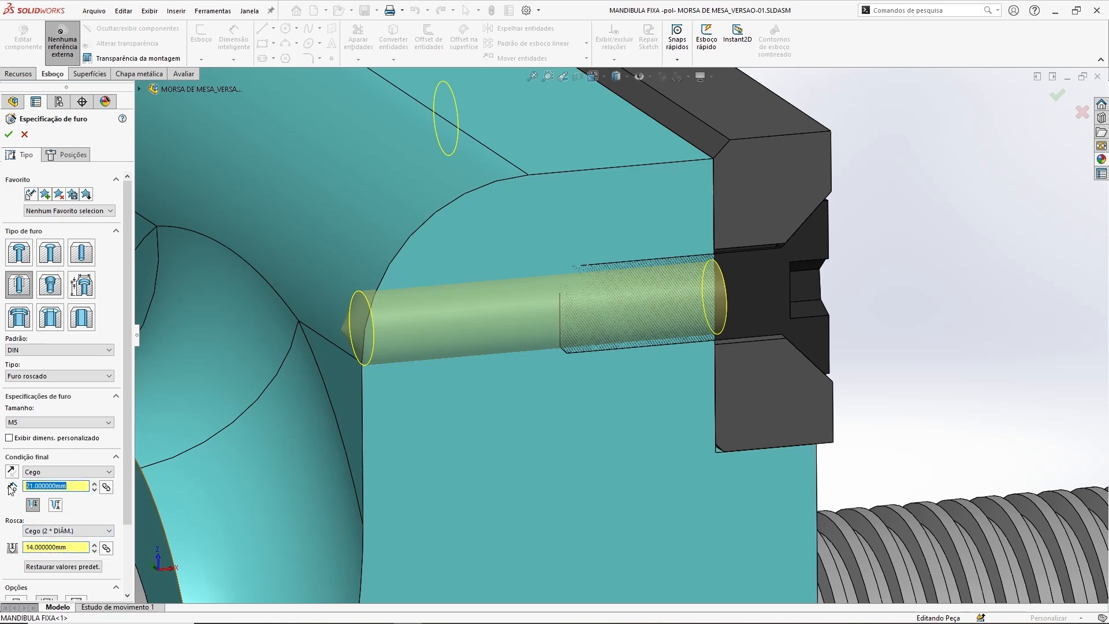
pyautogui.write('9')
pyautogui.press('Return')
pyautogui.moveTo(517, 411); pyautogui.dragTo(490, 404, button='middle')
pyautogui.scroll(3, 359, 362)
pyautogui.moveTo(401, 292)
pyautogui.keyDown('ctrl'); pyautogui.mouseDown(button='middle')
pyautogui.moveTo(411, 301)
pyautogui.moveTo(393, 278)
pyautogui.mouseUp(button='middle'); pyautogui.keyUp('ctrl')
pyautogui.click(1057, 97)
pyautogui.click(1077, 106)
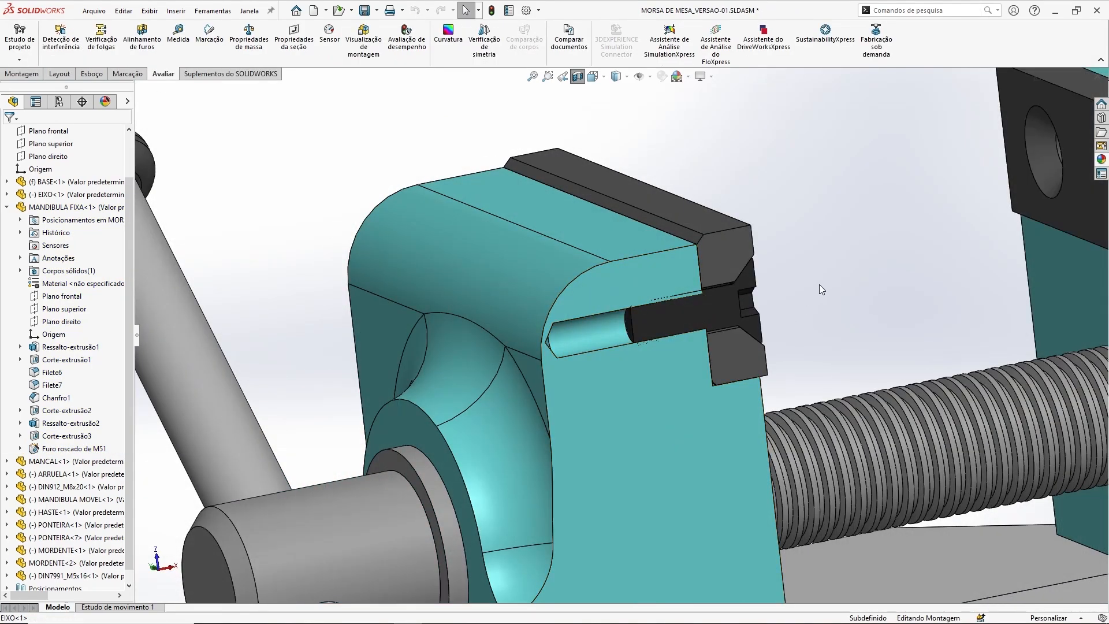
# Step: Edit the fixed jaw's M5 tapped hole to a 13 mm thread depth and 17 mm blind depth, and return to the assembly
pyautogui.moveTo(796, 293); pyautogui.dragTo(773, 271, button='middle')
pyautogui.scroll(-5, 472, 292)
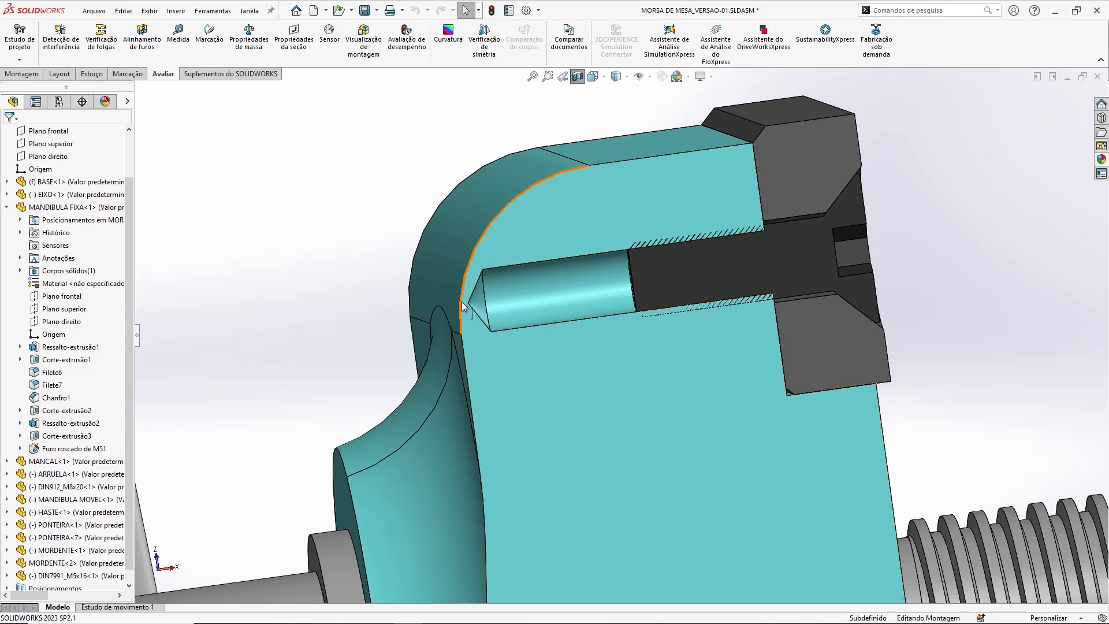
pyautogui.scroll(-4, 609, 293)
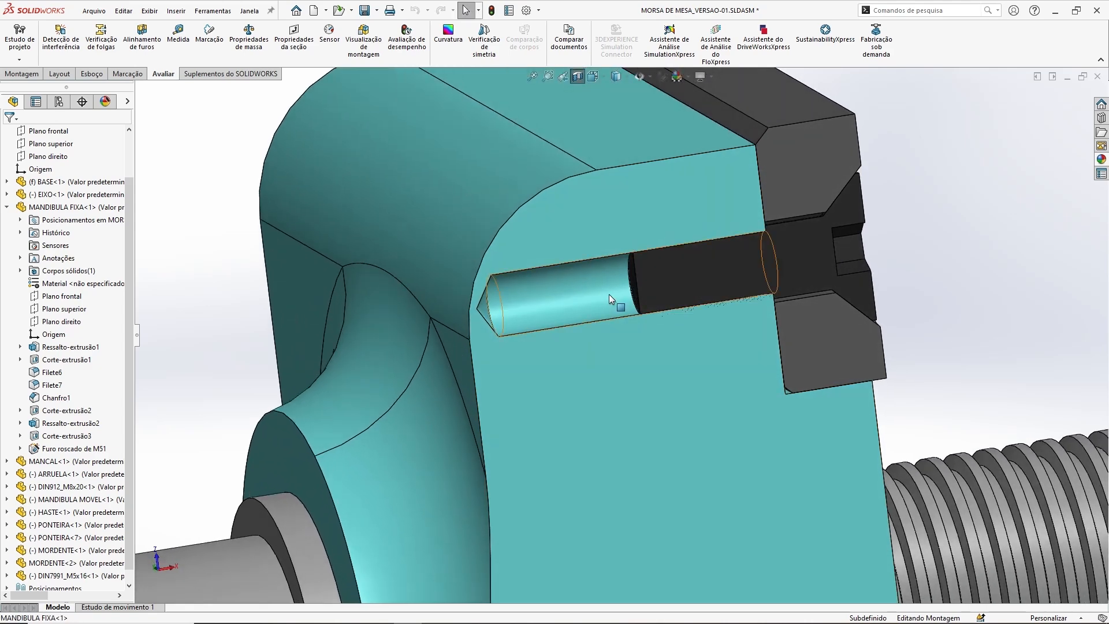
pyautogui.moveTo(591, 293); pyautogui.dragTo(575, 317, button='middle')
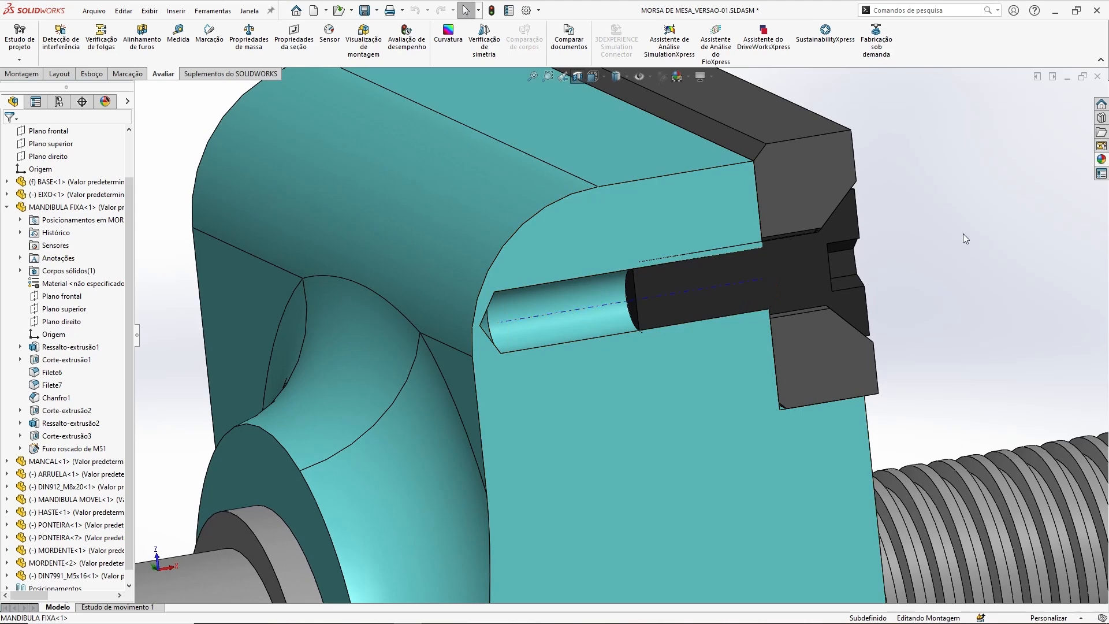
pyautogui.click(603, 304)
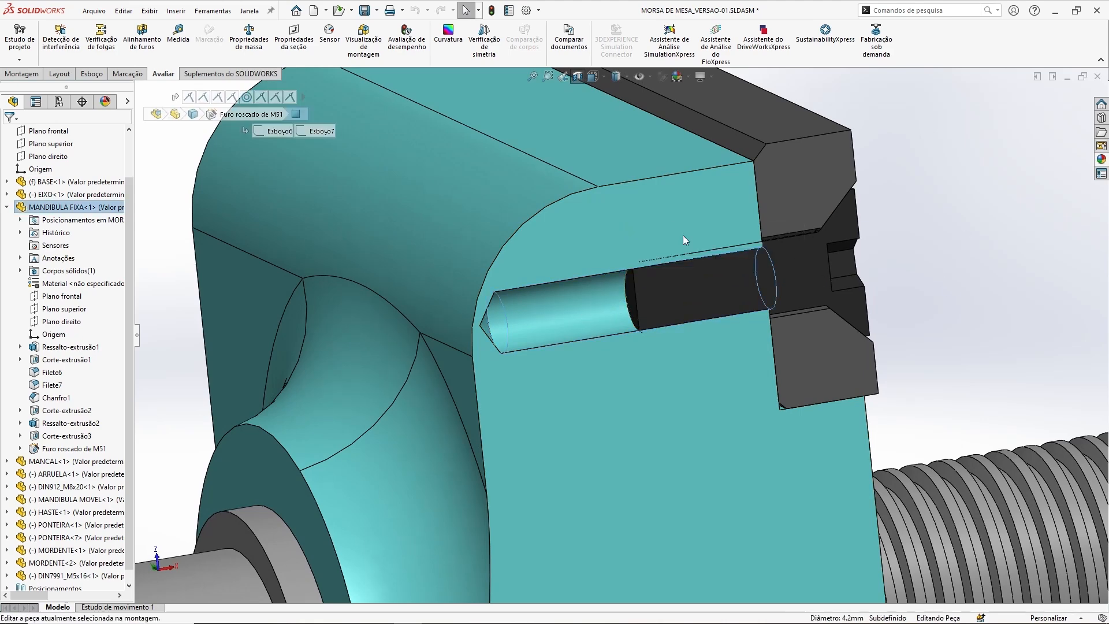
pyautogui.click(80, 449)
pyautogui.click(89, 409)
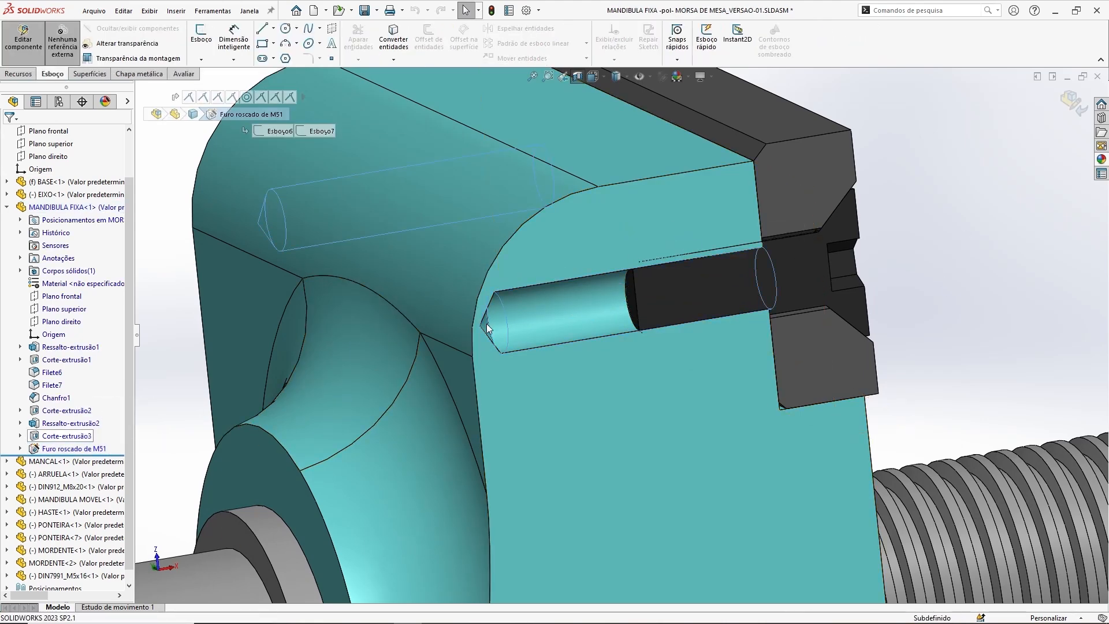
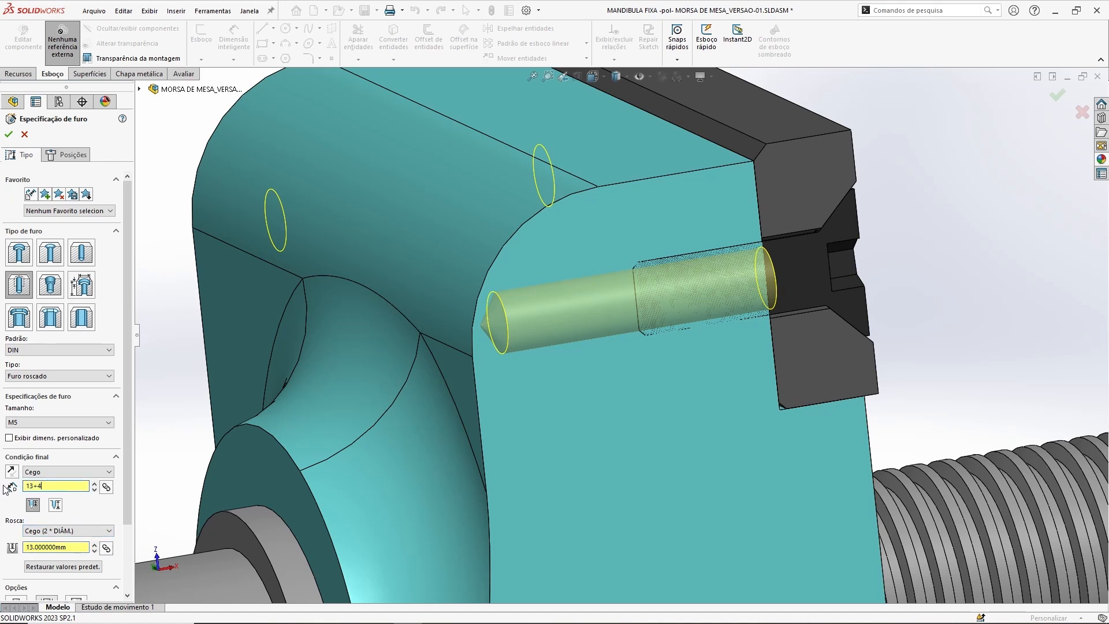
pyautogui.press('Return')
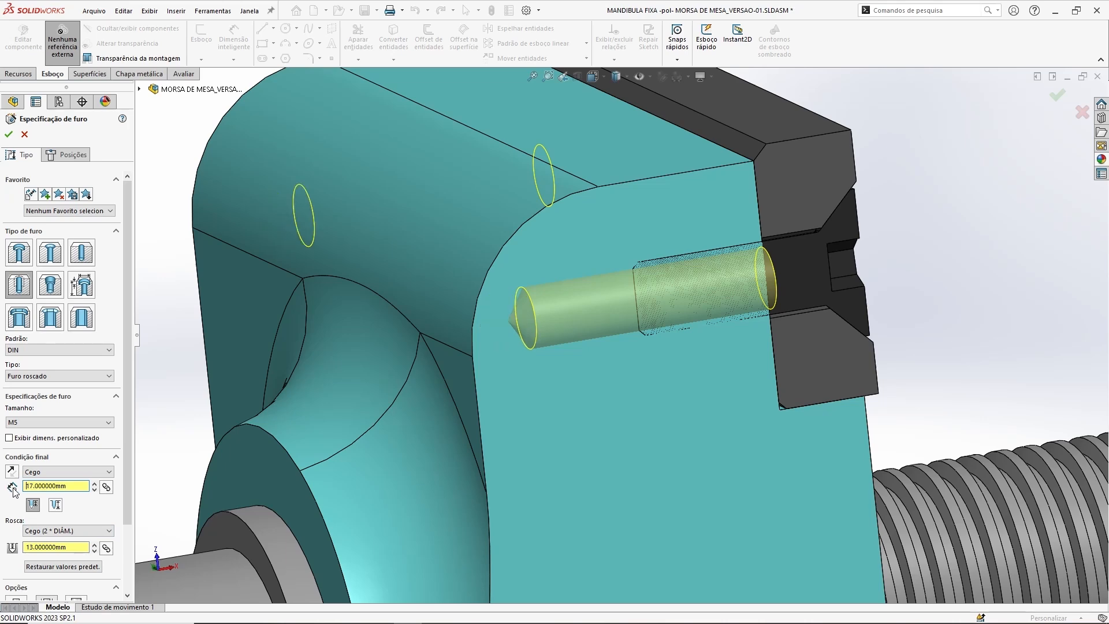
pyautogui.moveTo(557, 398); pyautogui.dragTo(309, 186, button='middle')
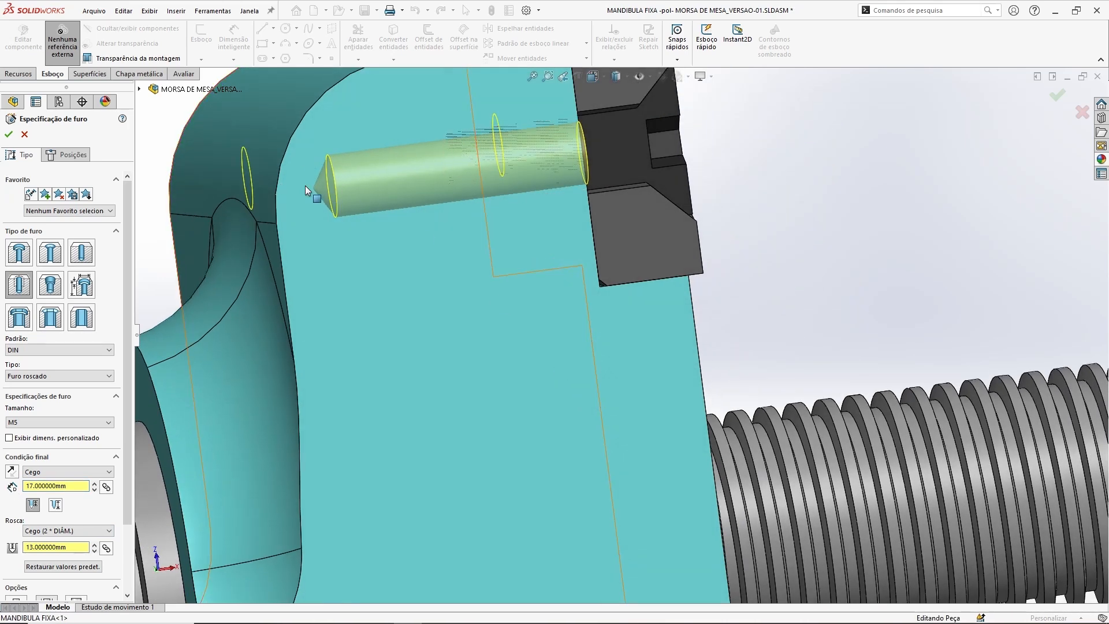
pyautogui.scroll(2, 319, 286)
pyautogui.click(8, 134)
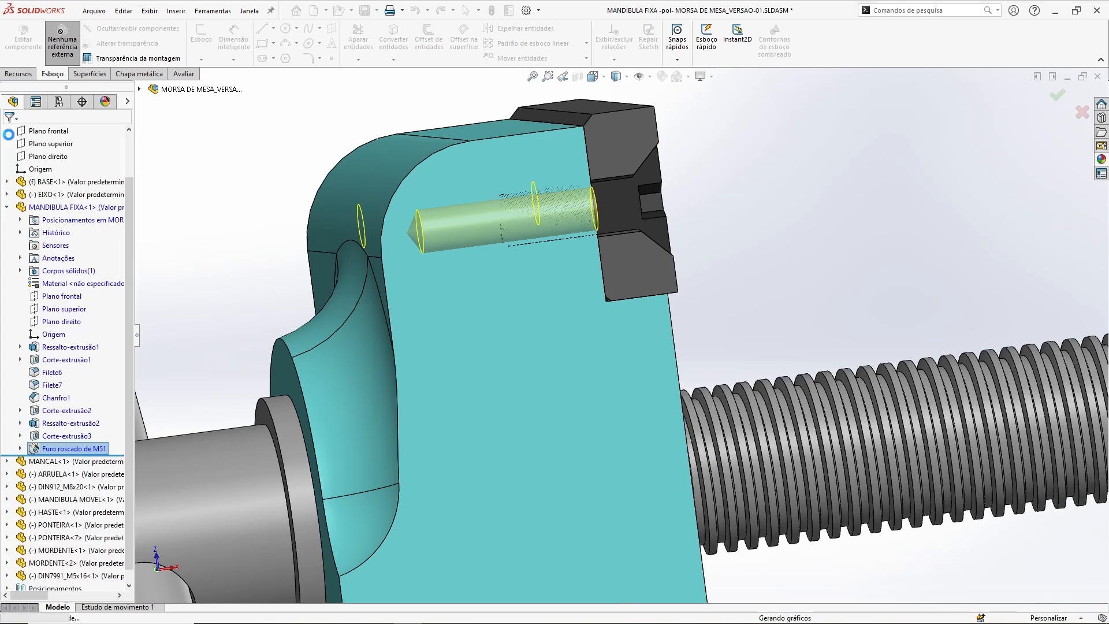
pyautogui.click(1076, 101)
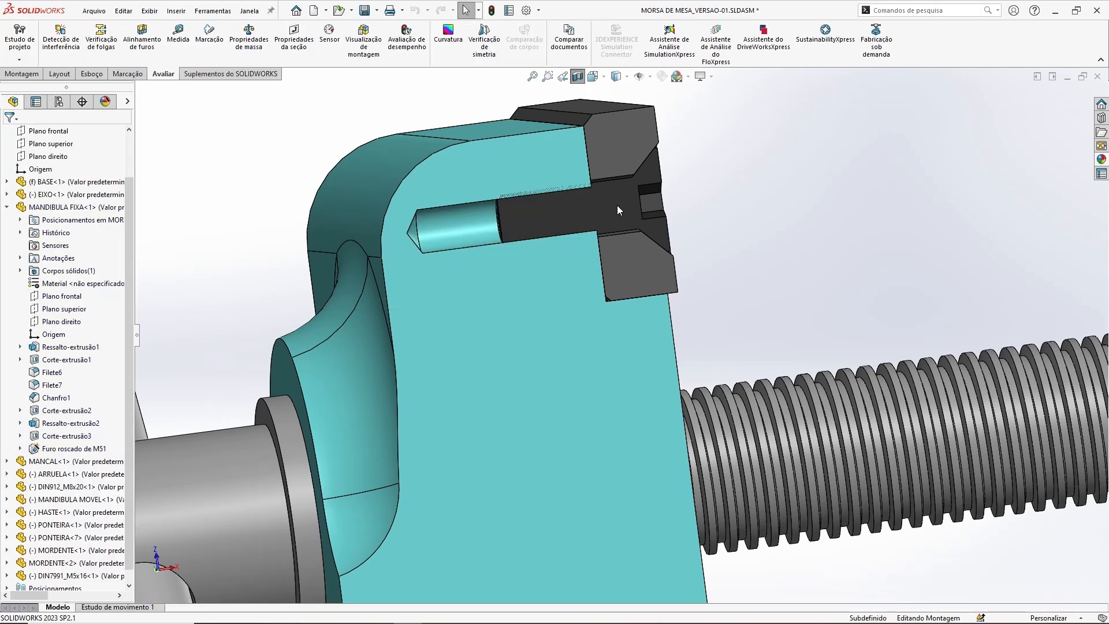
# Step: Turn off the section view of the vise assembly
pyautogui.scroll(1, 540, 241)
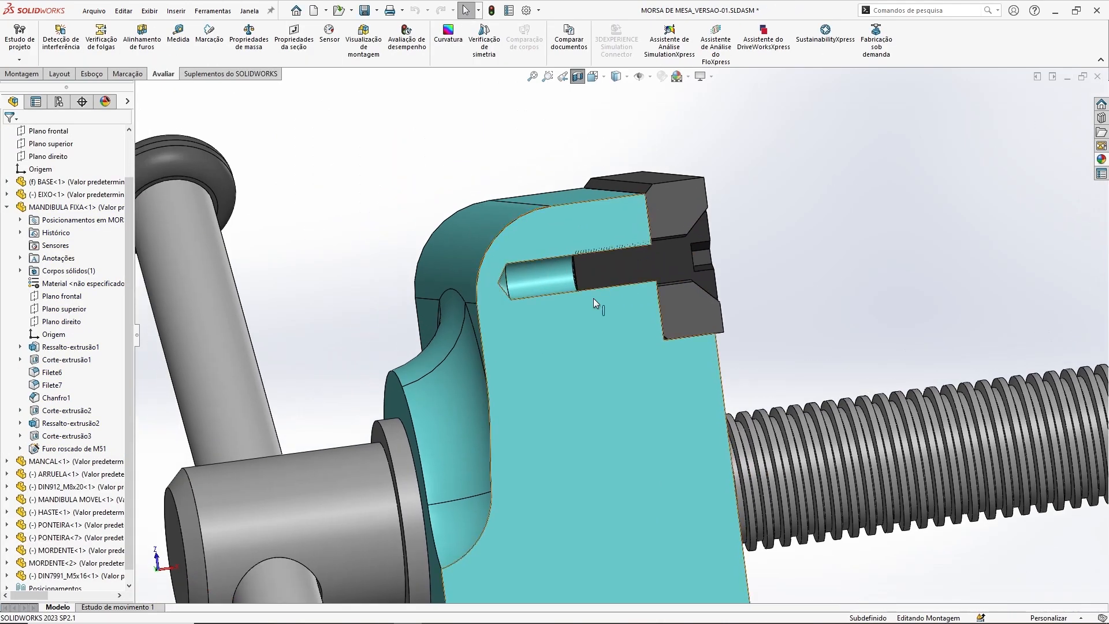
pyautogui.moveTo(761, 276); pyautogui.dragTo(639, 312, button='middle')
pyautogui.scroll(2, 764, 309)
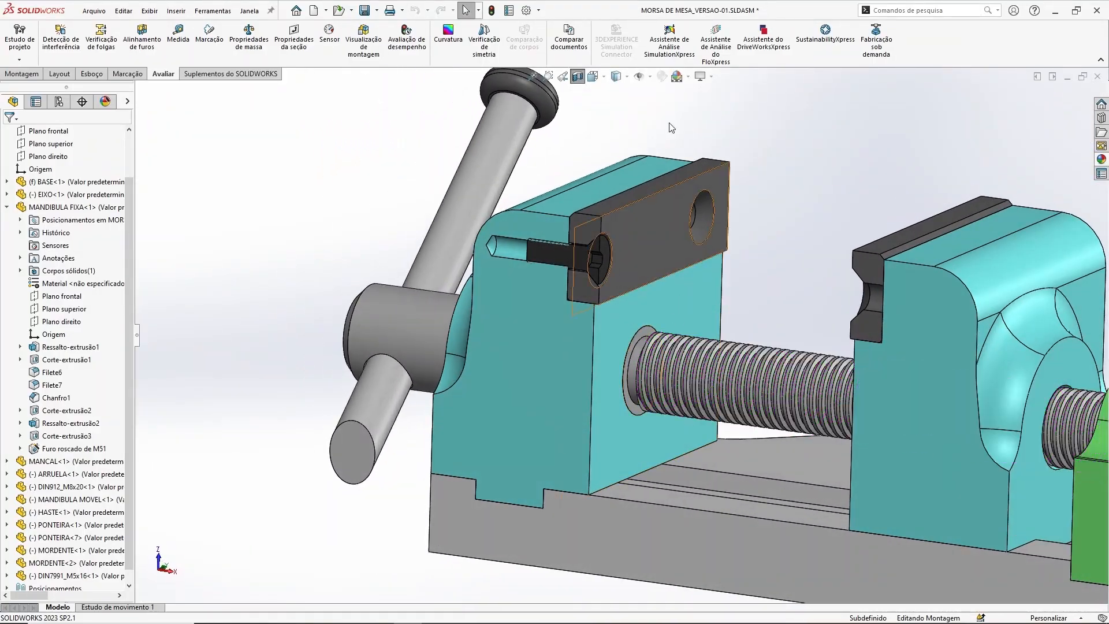
pyautogui.click(576, 77)
# Step: Open MANDIBULA MOVEL for editing in the assembly context
pyautogui.moveTo(596, 276); pyautogui.dragTo(796, 225, button='middle')
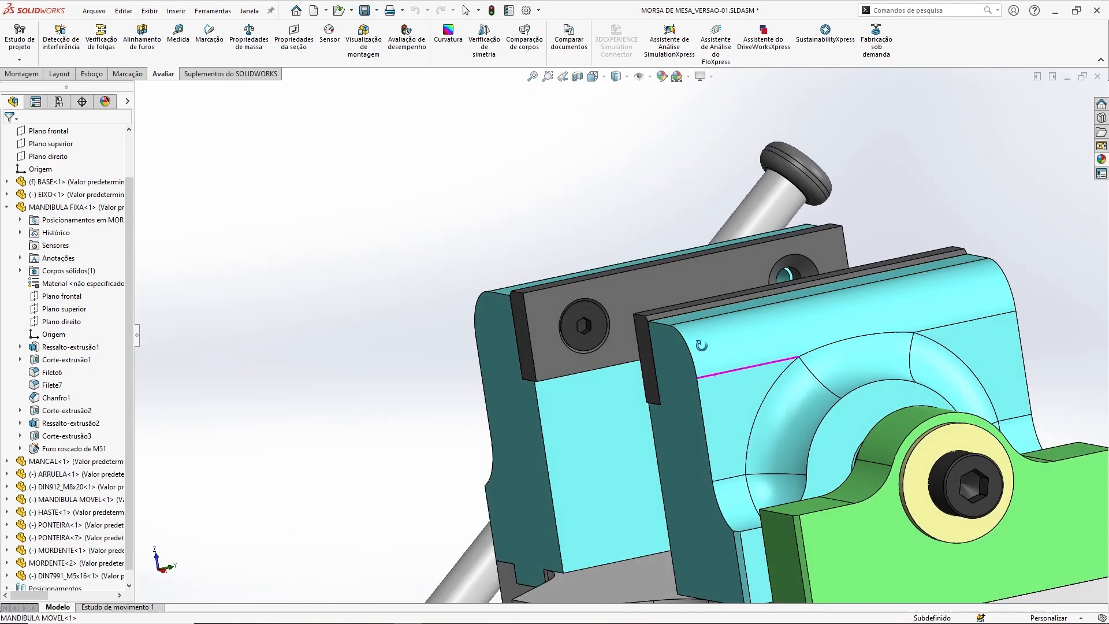
pyautogui.moveTo(819, 311); pyautogui.dragTo(912, 342, button='middle')
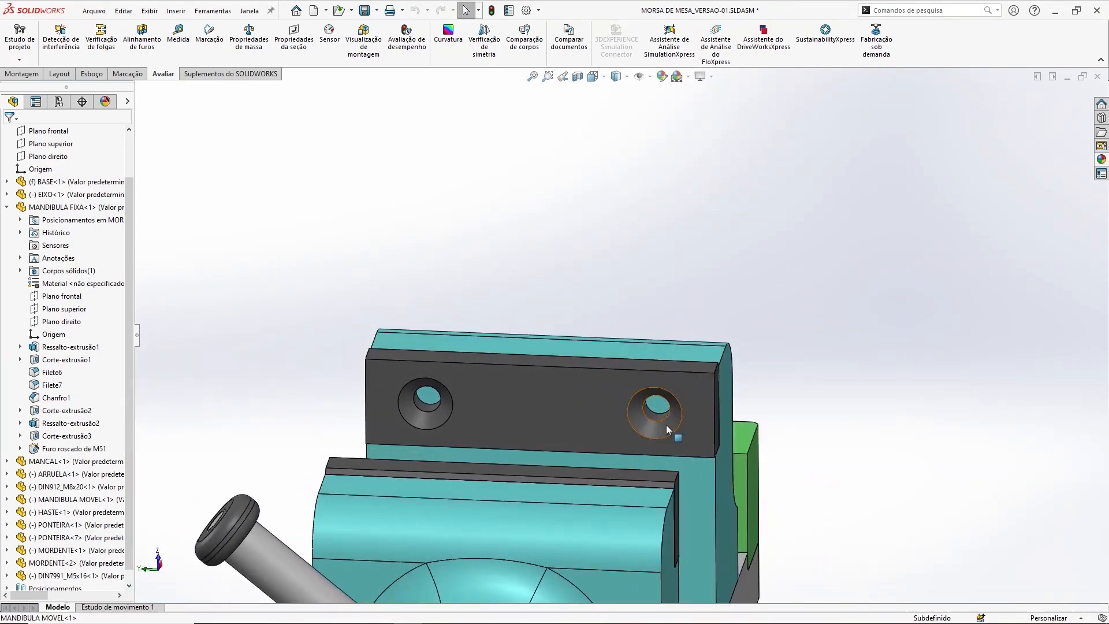
pyautogui.moveTo(667, 425); pyautogui.dragTo(654, 299, button='middle')
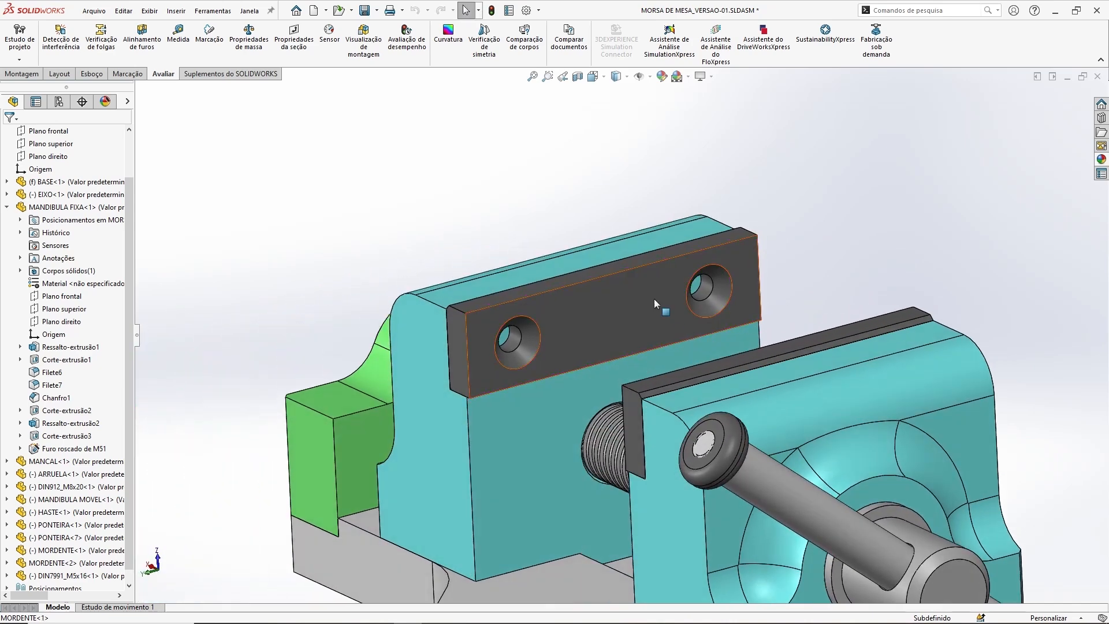
pyautogui.click(599, 256)
pyautogui.click(569, 181)
pyautogui.click(602, 253)
pyautogui.click(689, 186)
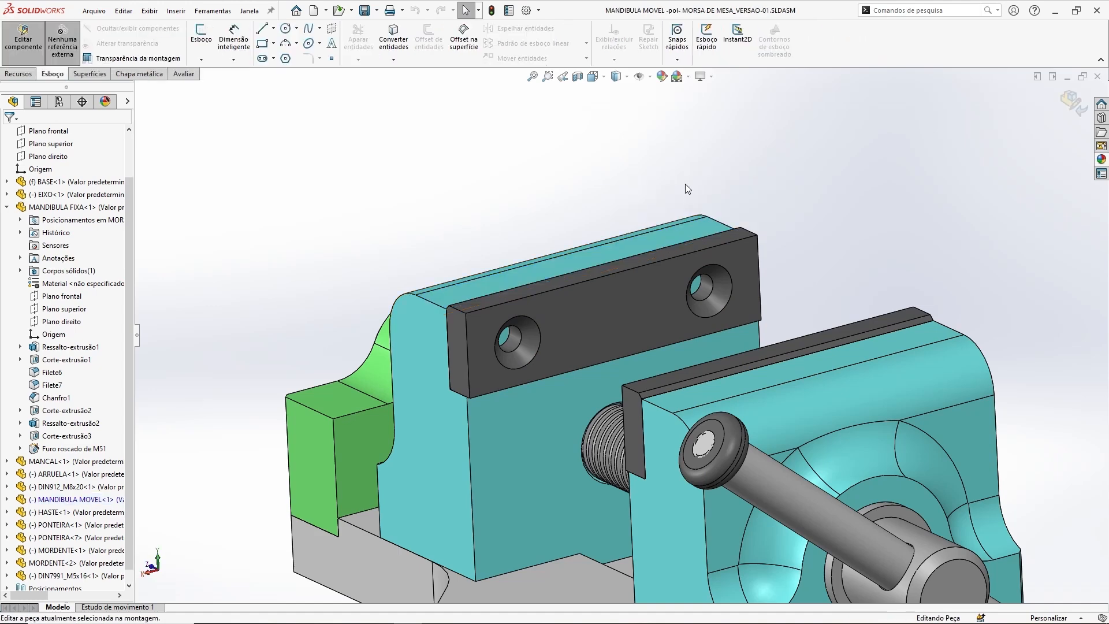
# Step: Start a Hole Wizard DIN M5 tapped hole, blind 17 mm deep with 13 mm thread, and show its custom sizing
pyautogui.click(19, 74)
pyautogui.click(433, 41)
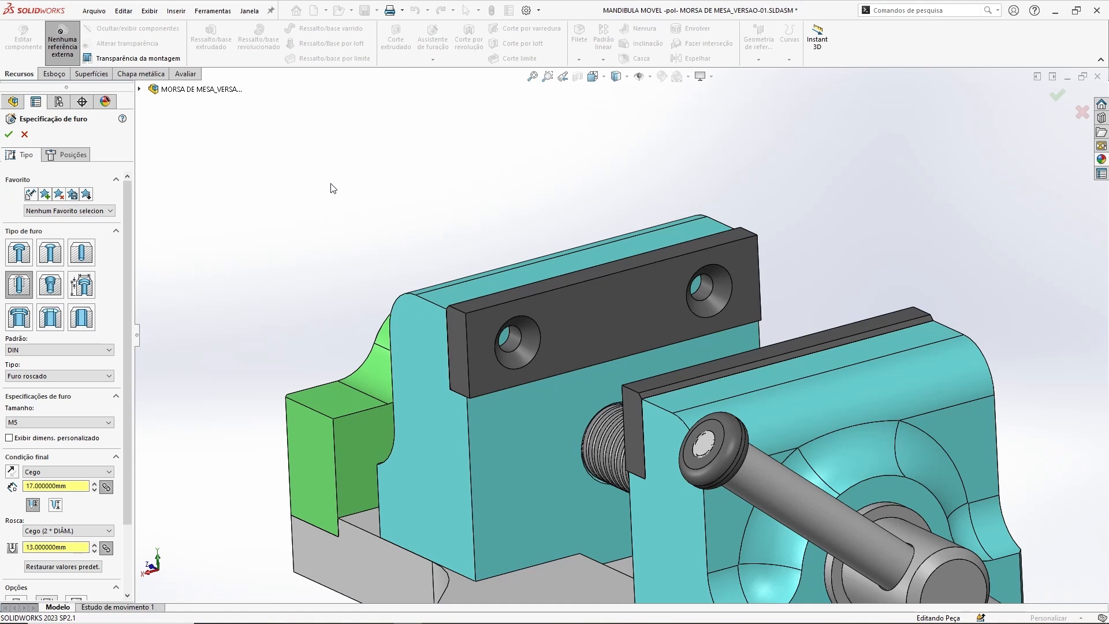
pyautogui.moveTo(127, 315); pyautogui.dragTo(127, 386)
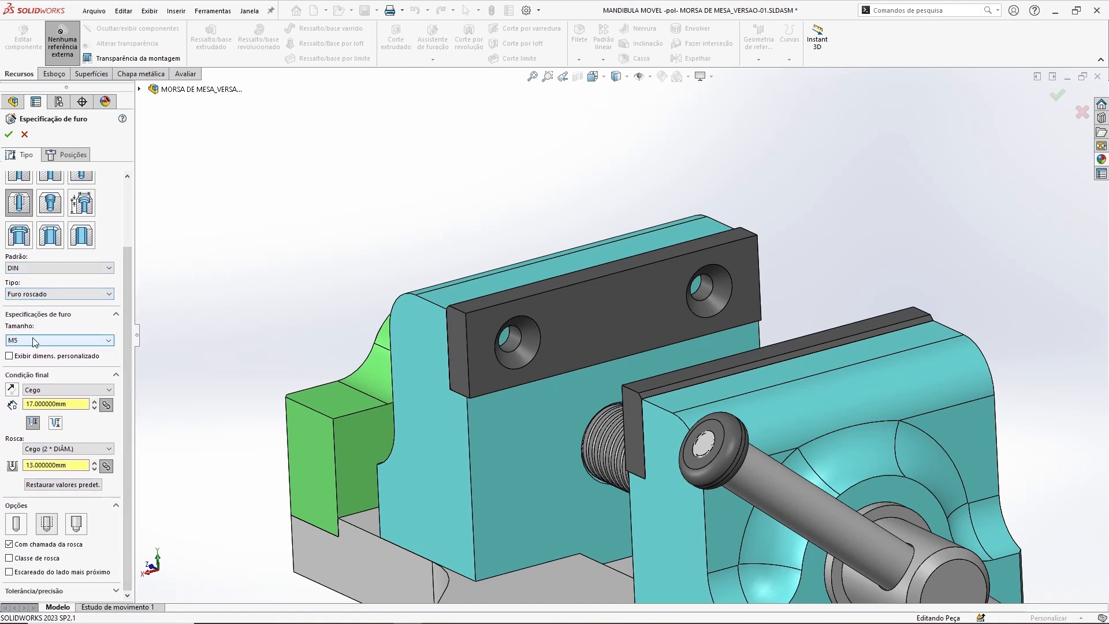
pyautogui.click(24, 356)
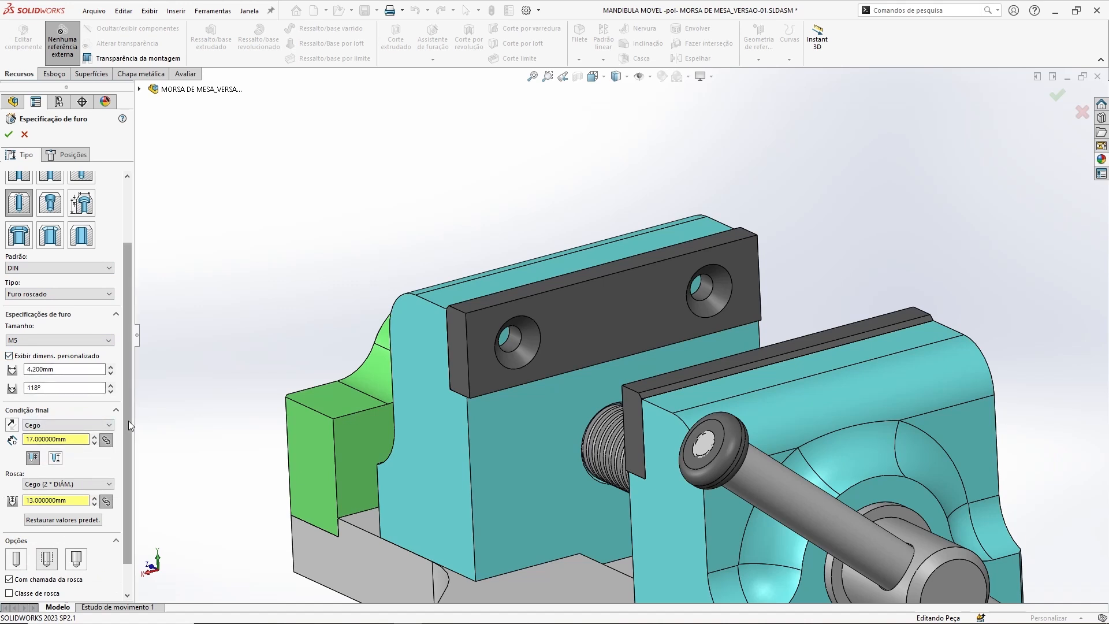
pyautogui.scroll(-1, 127, 428)
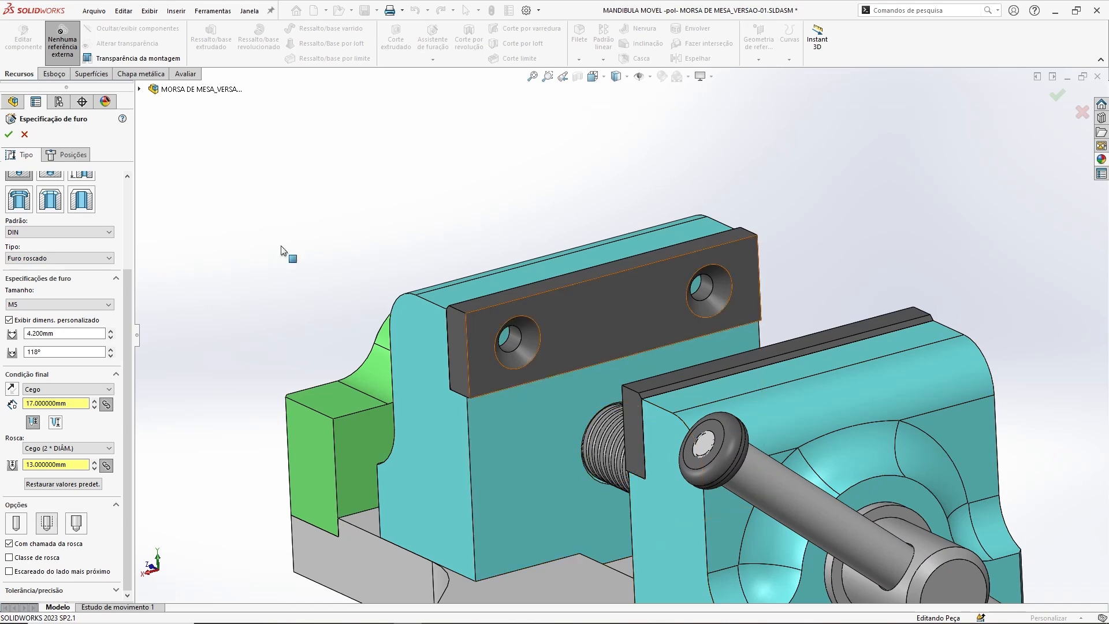
# Step: Place the first tapped hole on the movable jaw's plate-mounting face, centred in one of the jaw plate's countersunk holes
pyautogui.click(79, 158)
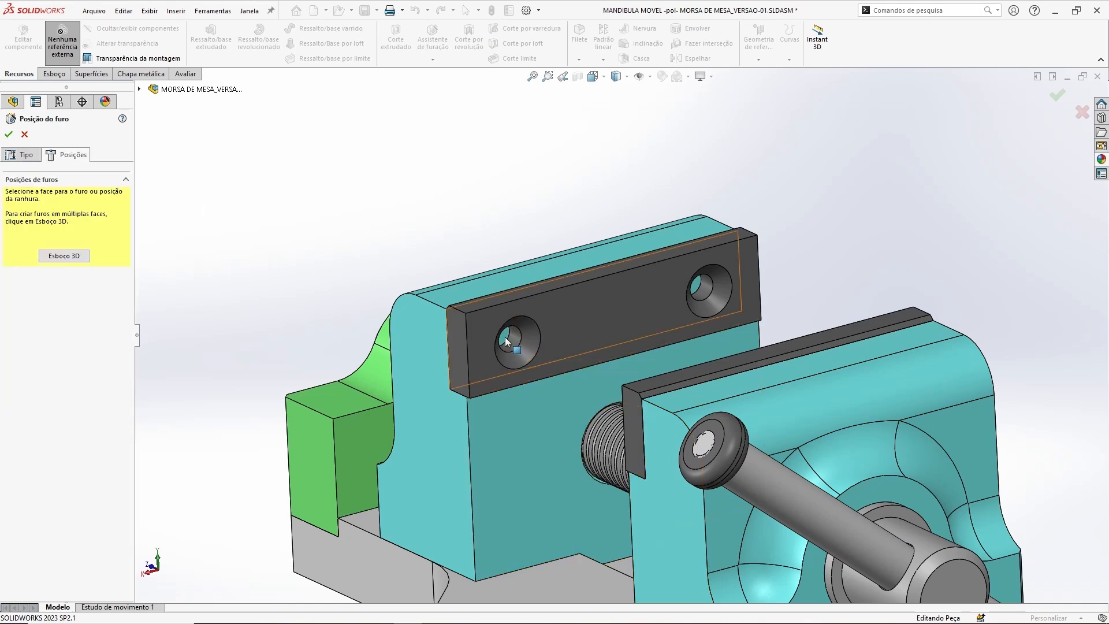
pyautogui.scroll(-4, 555, 369)
pyautogui.scroll(3, 508, 319)
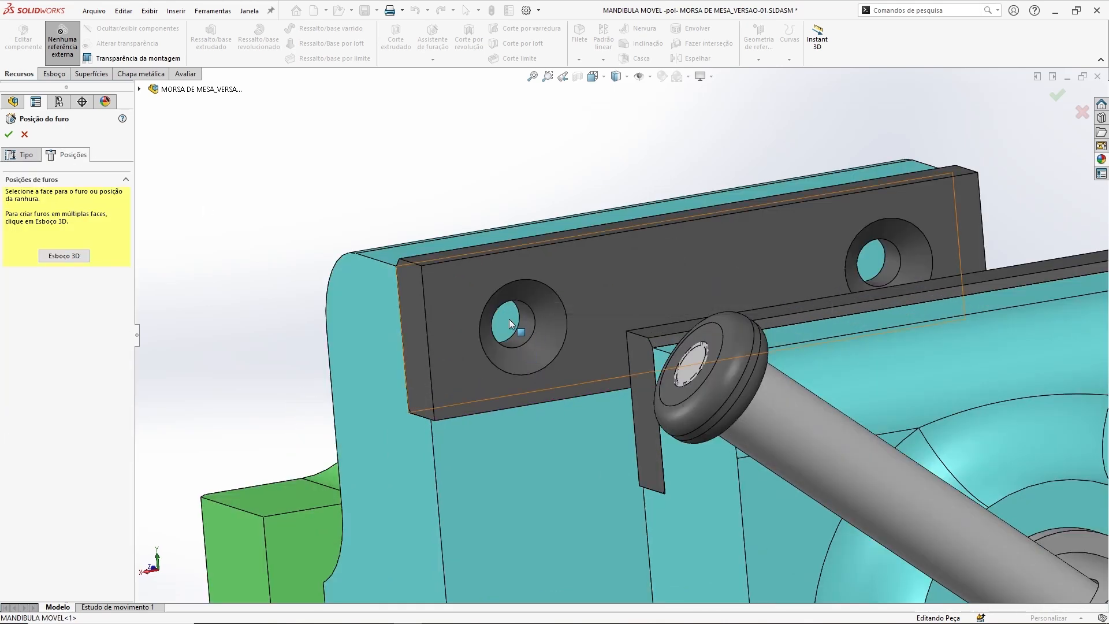
pyautogui.click(508, 319)
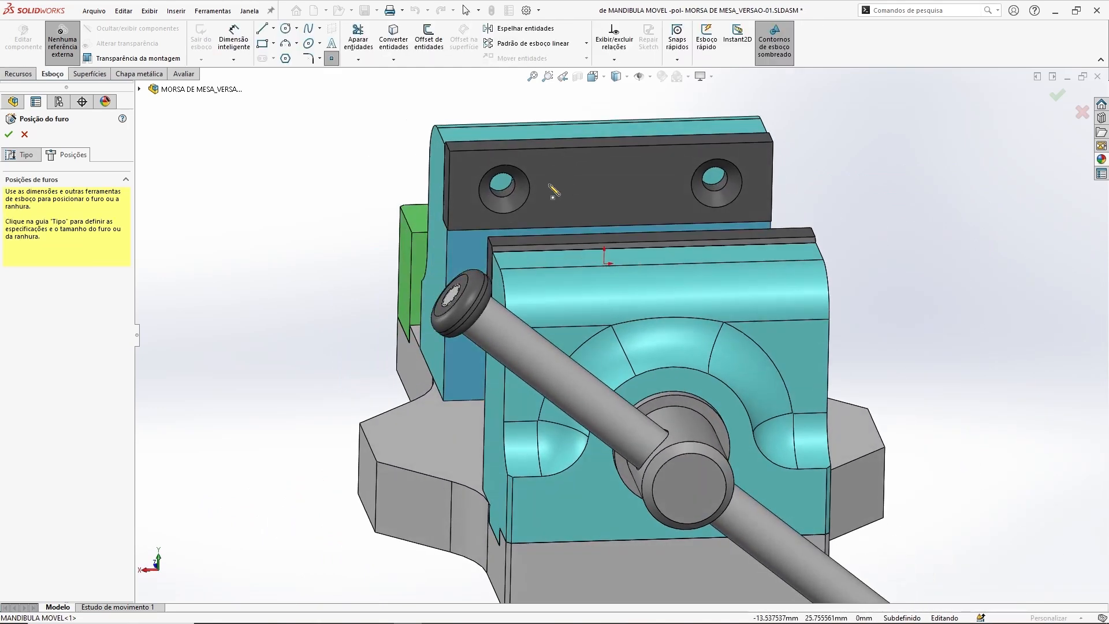
pyautogui.scroll(-8, 503, 224)
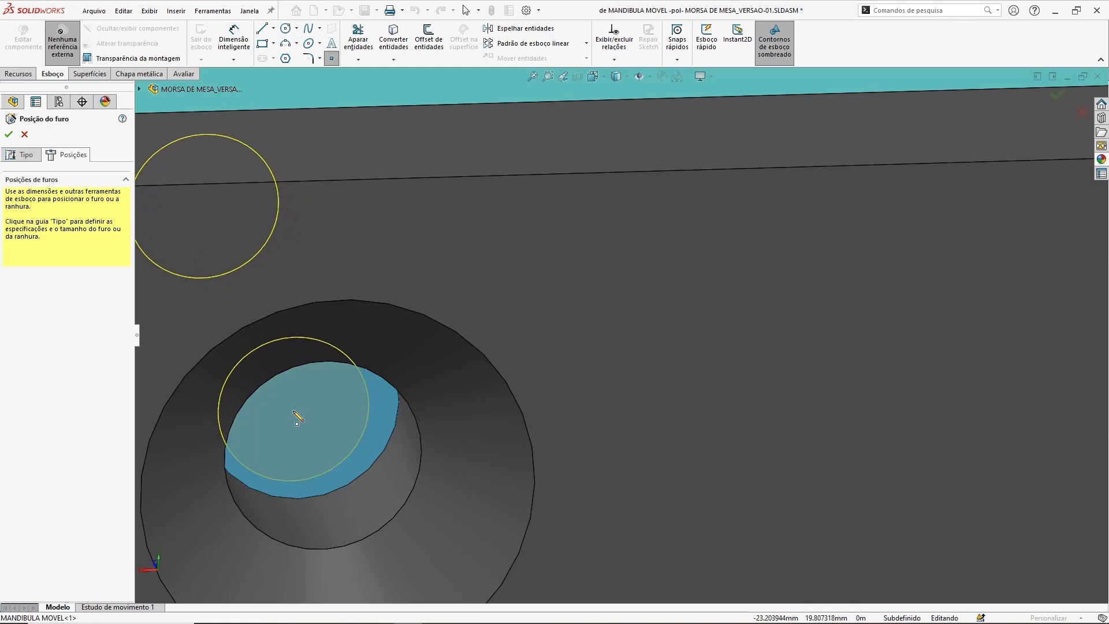
pyautogui.moveTo(386, 415); pyautogui.dragTo(410, 404, button='middle')
pyautogui.press('Escape')
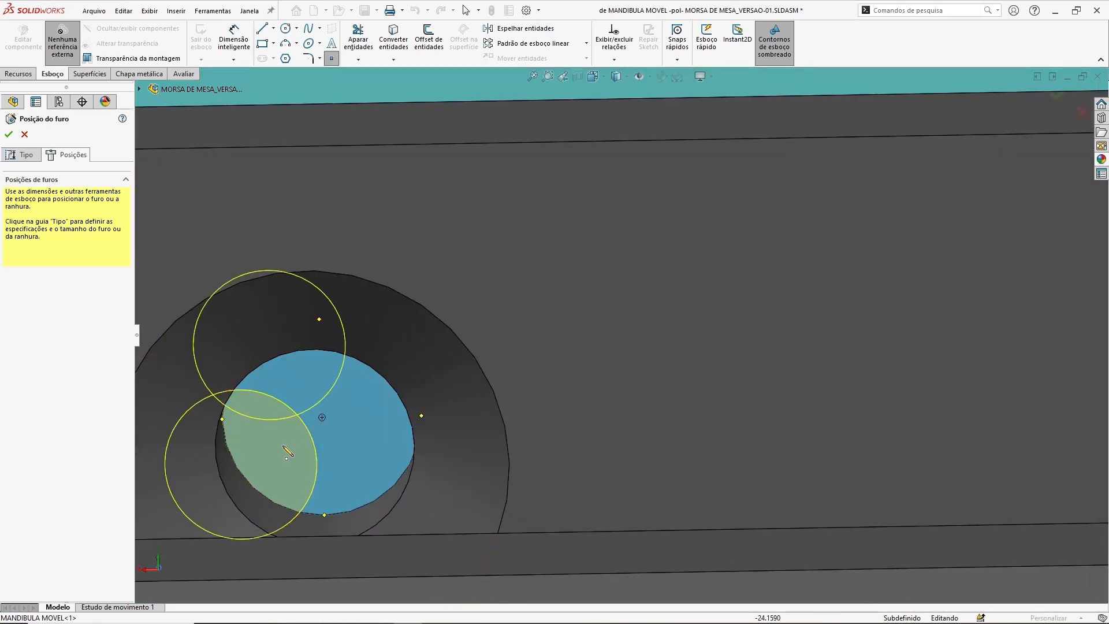
pyautogui.click(322, 417)
# Step: Place the second tapped hole on the same face, centred in the jaw plate's other countersunk hole
pyautogui.scroll(3, 665, 345)
pyautogui.scroll(2, 665, 345)
pyautogui.keyDown('ctrl'); pyautogui.moveTo(897, 317); pyautogui.dragTo(585, 317, button='middle'); pyautogui.keyUp('ctrl')
pyautogui.scroll(-6, 788, 371)
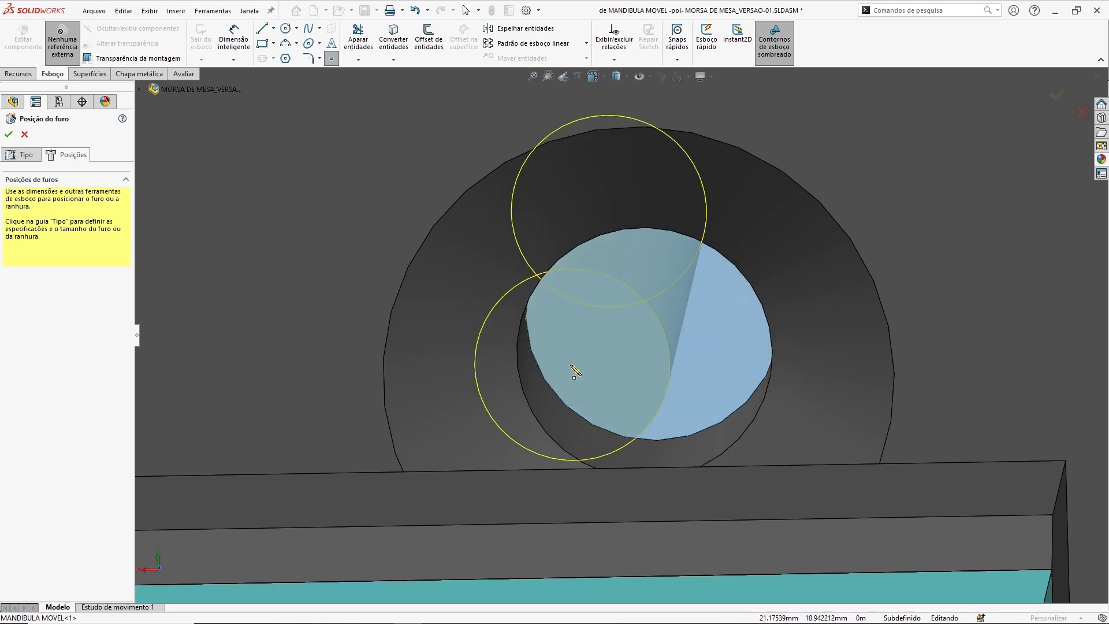
pyautogui.click(653, 319)
pyautogui.scroll(5, 678, 365)
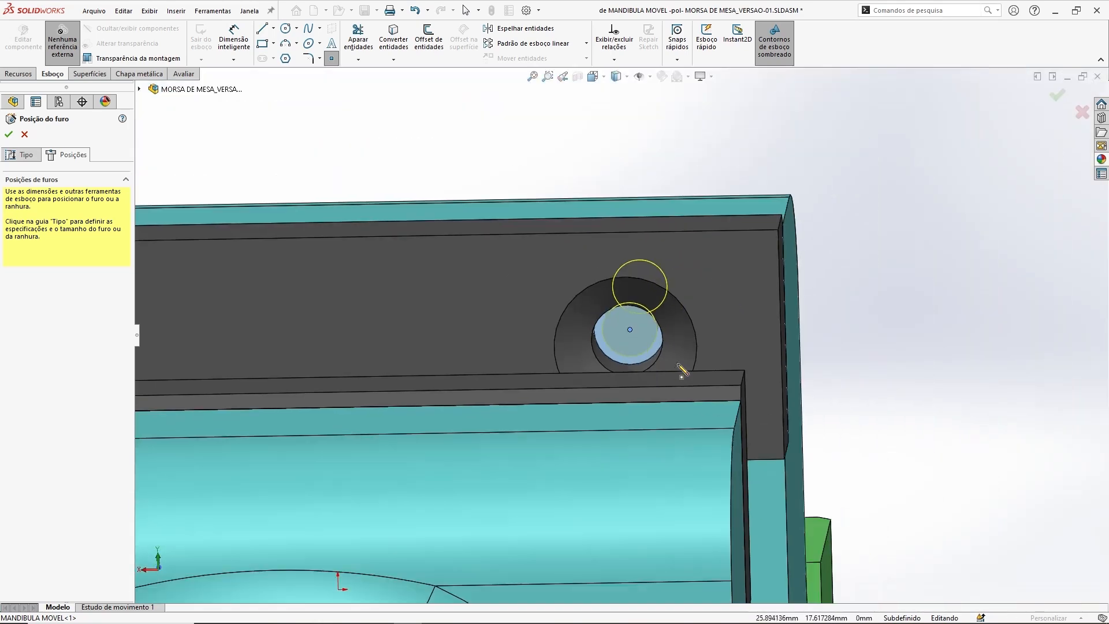
pyautogui.keyDown('ctrl'); pyautogui.moveTo(700, 152); pyautogui.dragTo(784, 154, button='middle'); pyautogui.keyUp('ctrl')
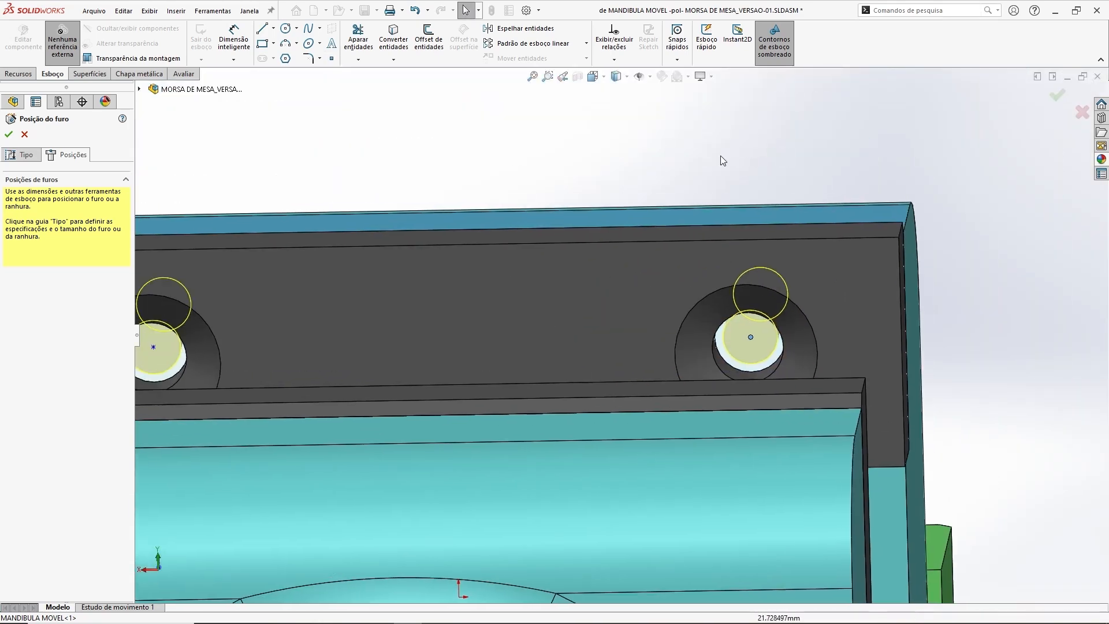
# Step: Fix both hole position points on the movable jaw and finish the threaded holes and the in-context part edit
pyautogui.click(154, 345)
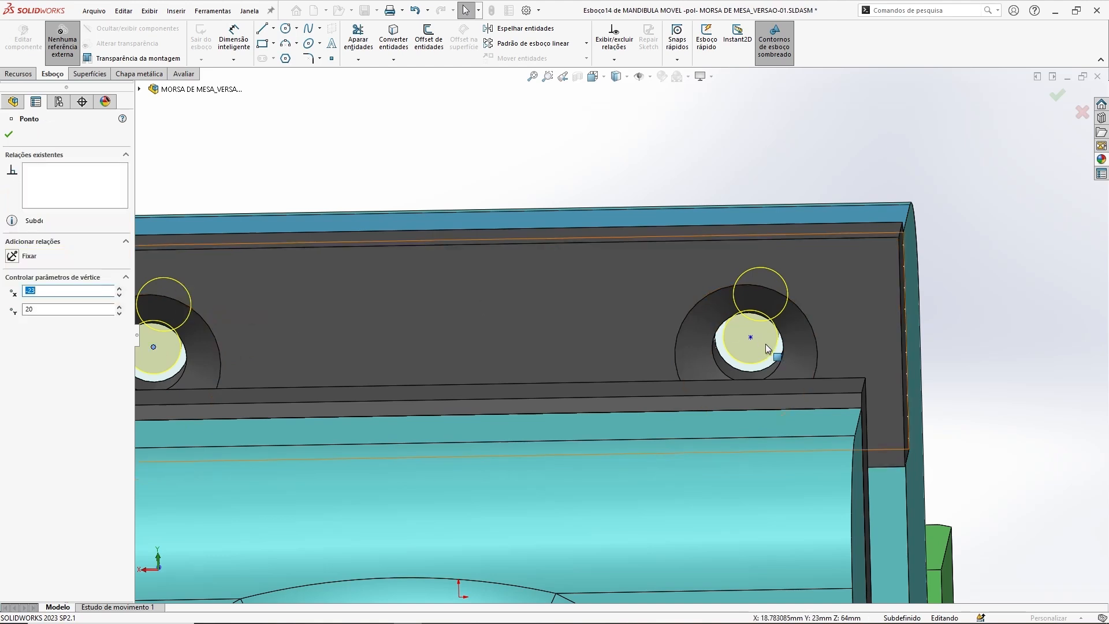
pyautogui.keyDown('ctrl'); pyautogui.click(750, 337); pyautogui.keyUp('ctrl')
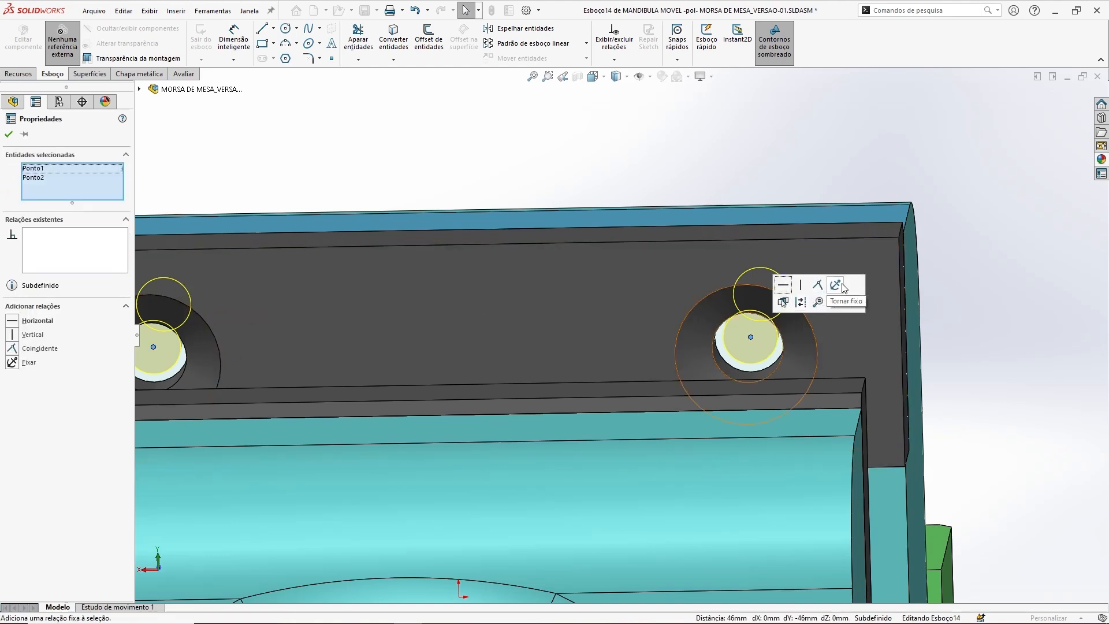
pyautogui.click(842, 285)
pyautogui.scroll(2, 612, 174)
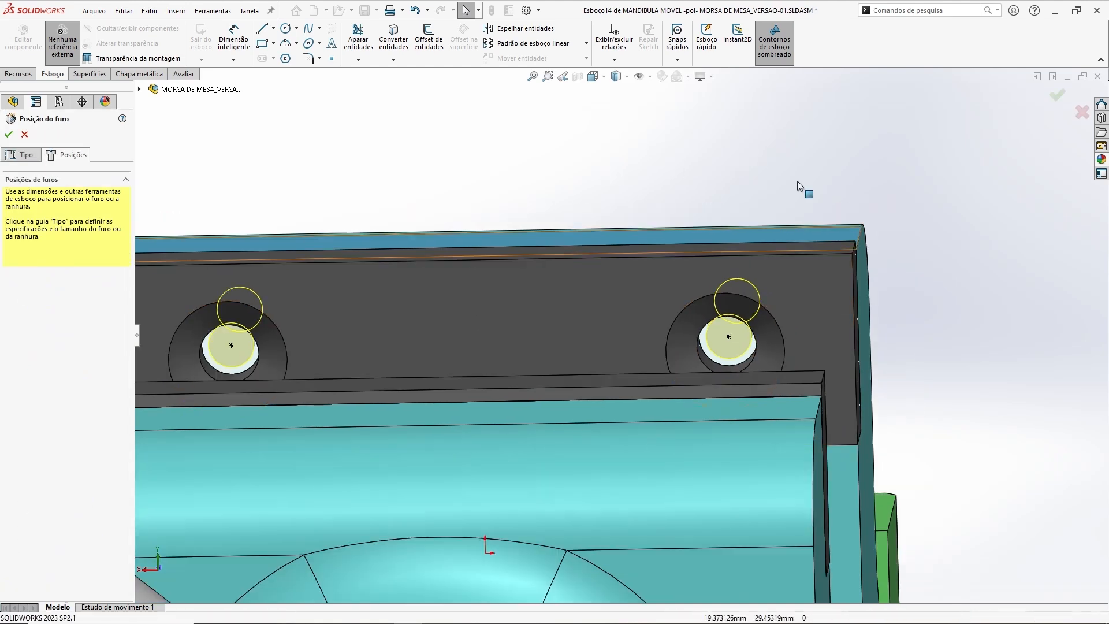
pyautogui.click(1055, 98)
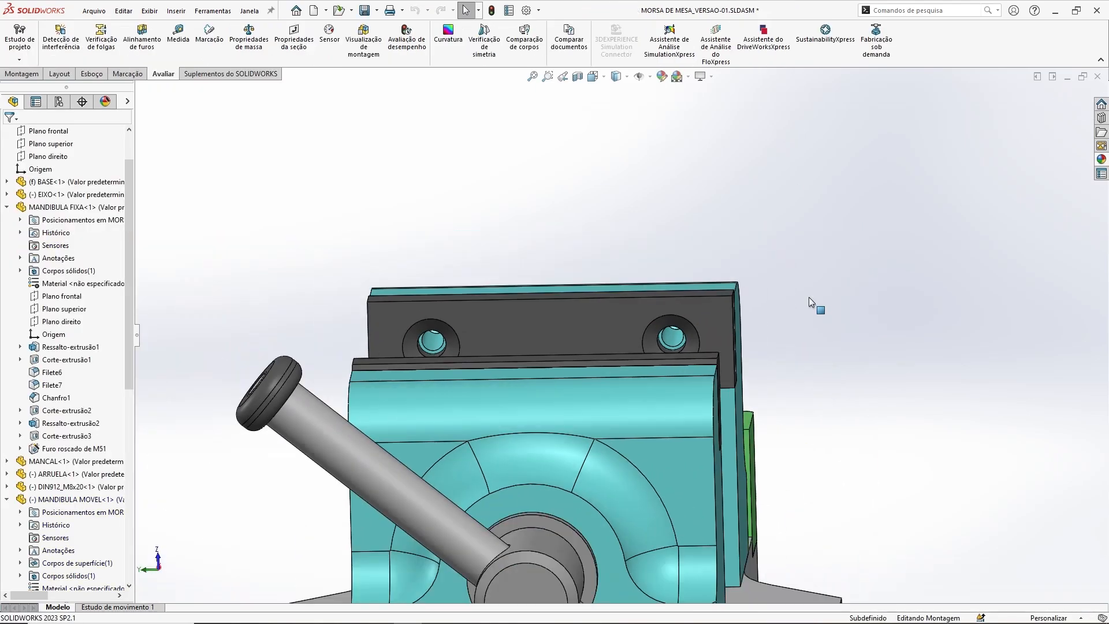
# Step: Inspect the jaw plate holes and threaded holes of both jaws in a section view, and turn the section off
pyautogui.moveTo(809, 297); pyautogui.dragTo(760, 327, button='middle')
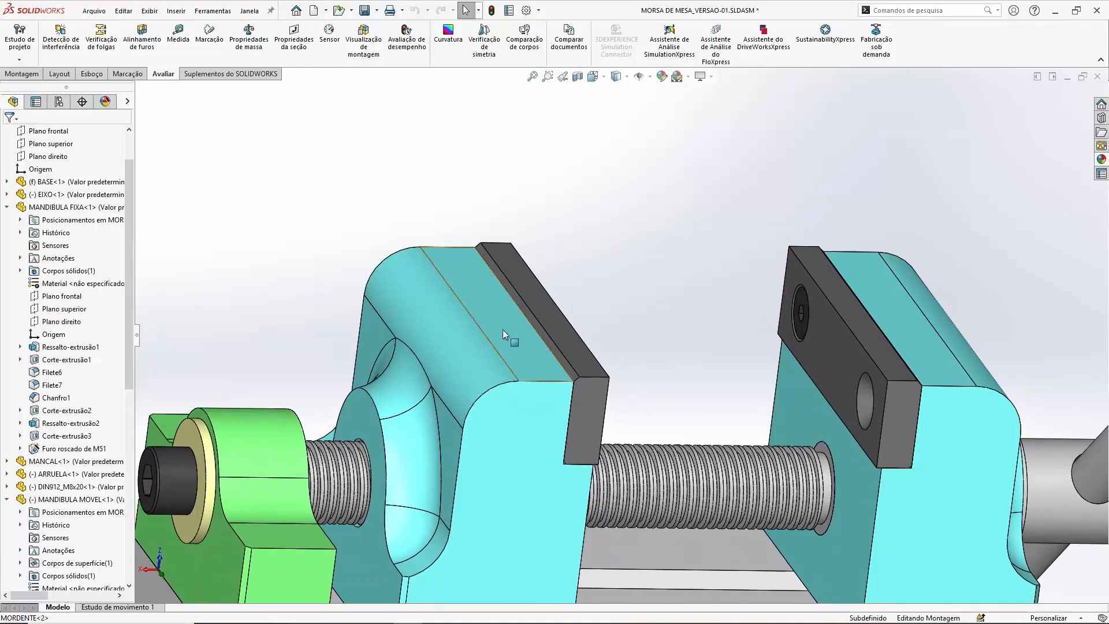
pyautogui.click(579, 78)
pyautogui.click(1057, 98)
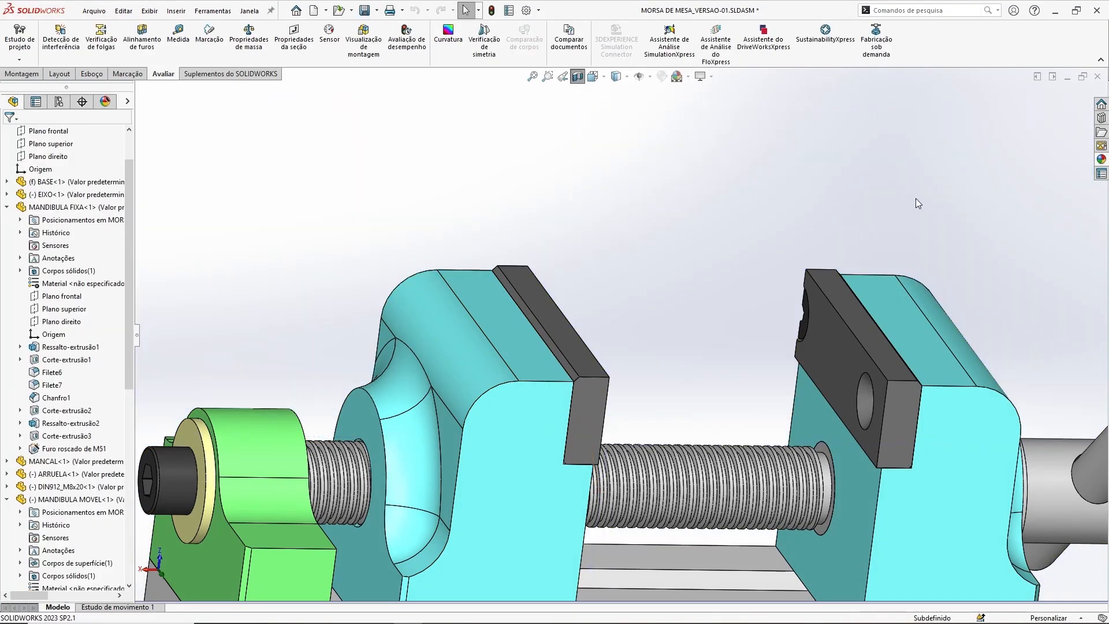
pyautogui.scroll(5, 622, 290)
pyautogui.moveTo(622, 290); pyautogui.dragTo(781, 348, button='middle')
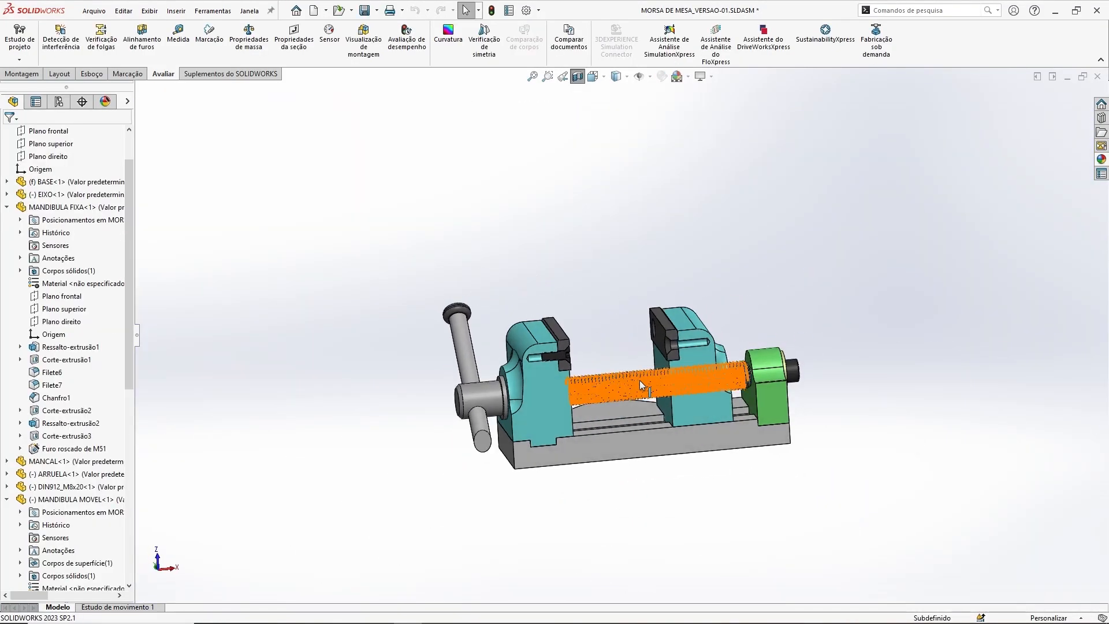
pyautogui.scroll(-5, 543, 285)
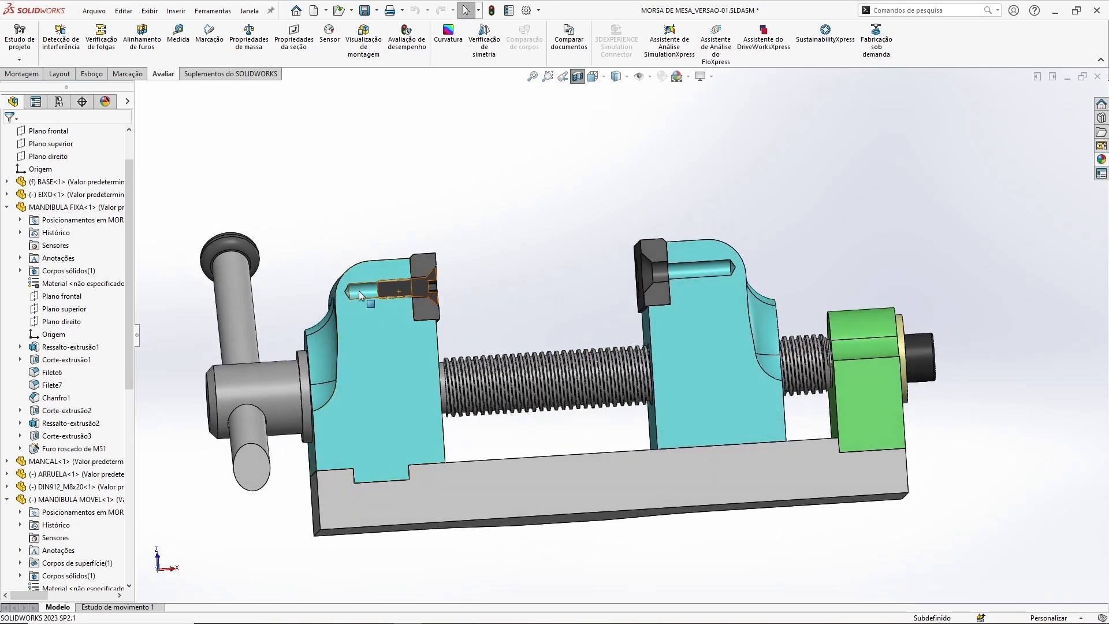
pyautogui.scroll(-4, 721, 263)
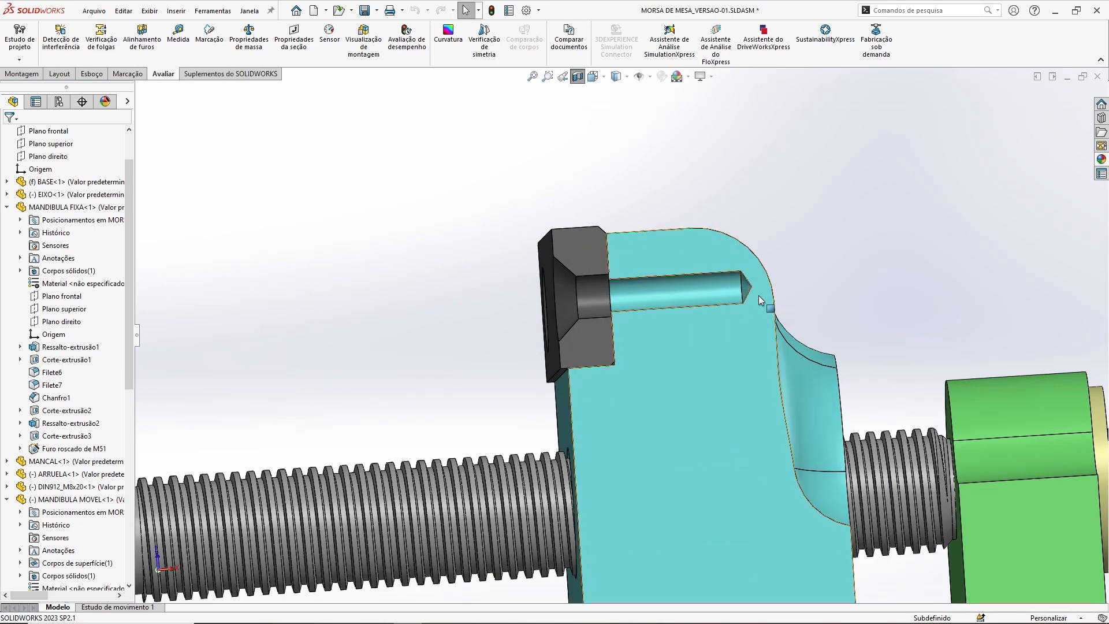
pyautogui.scroll(2, 453, 275)
pyautogui.keyDown('ctrl'); pyautogui.moveTo(453, 276); pyautogui.dragTo(577, 252, button='middle'); pyautogui.keyUp('ctrl')
pyautogui.moveTo(627, 292); pyautogui.dragTo(563, 341, button='middle')
pyautogui.click(579, 78)
# Step: Create three copies of the DIN7991_M5x16 countersunk screw beside the vise
pyautogui.moveTo(688, 231); pyautogui.dragTo(650, 277, button='middle')
pyautogui.keyDown('ctrl'); pyautogui.moveTo(744, 145); pyautogui.dragTo(598, 301, button='middle'); pyautogui.keyUp('ctrl')
pyautogui.moveTo(598, 302); pyautogui.dragTo(590, 272, button='middle')
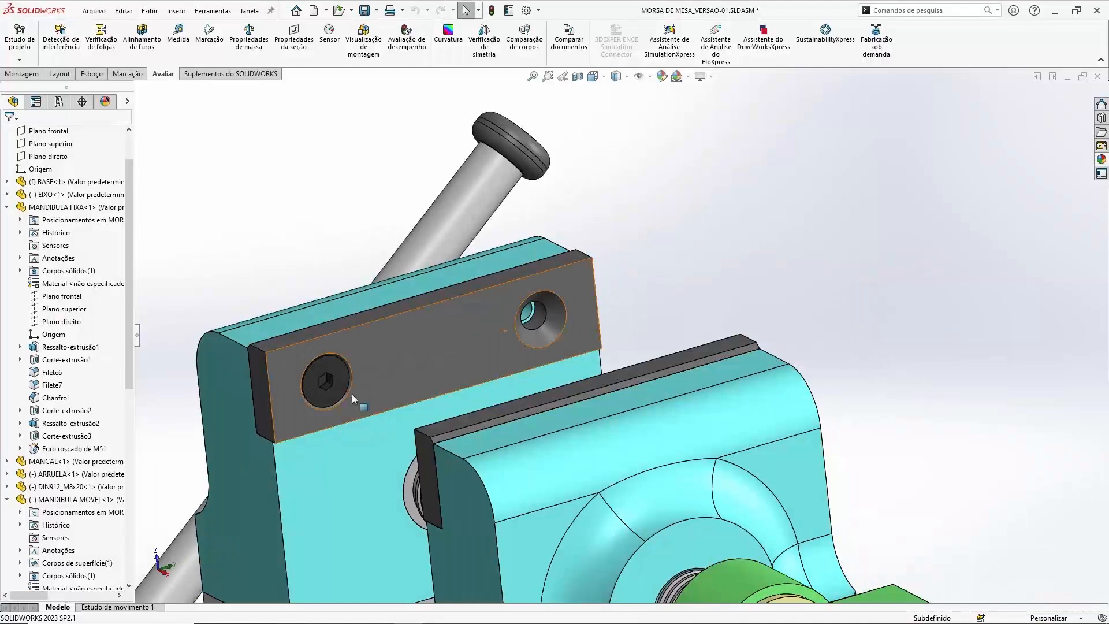
pyautogui.moveTo(339, 373); pyautogui.dragTo(803, 259)
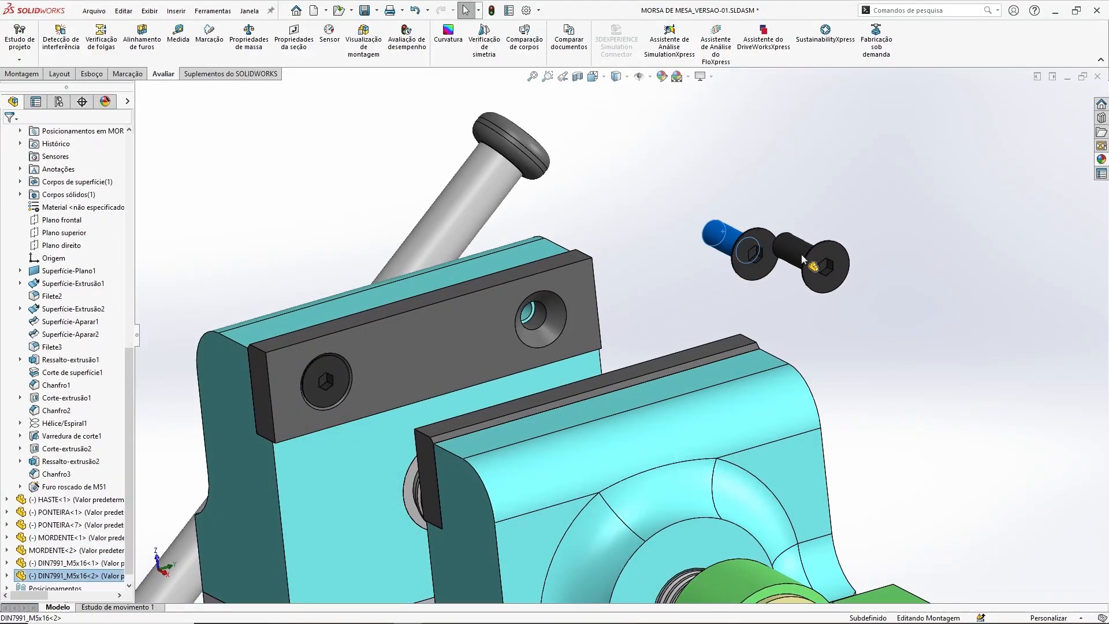
pyautogui.click(684, 193)
pyautogui.keyDown('ctrl'); pyautogui.moveTo(719, 237); pyautogui.dragTo(867, 238); pyautogui.keyUp('ctrl')
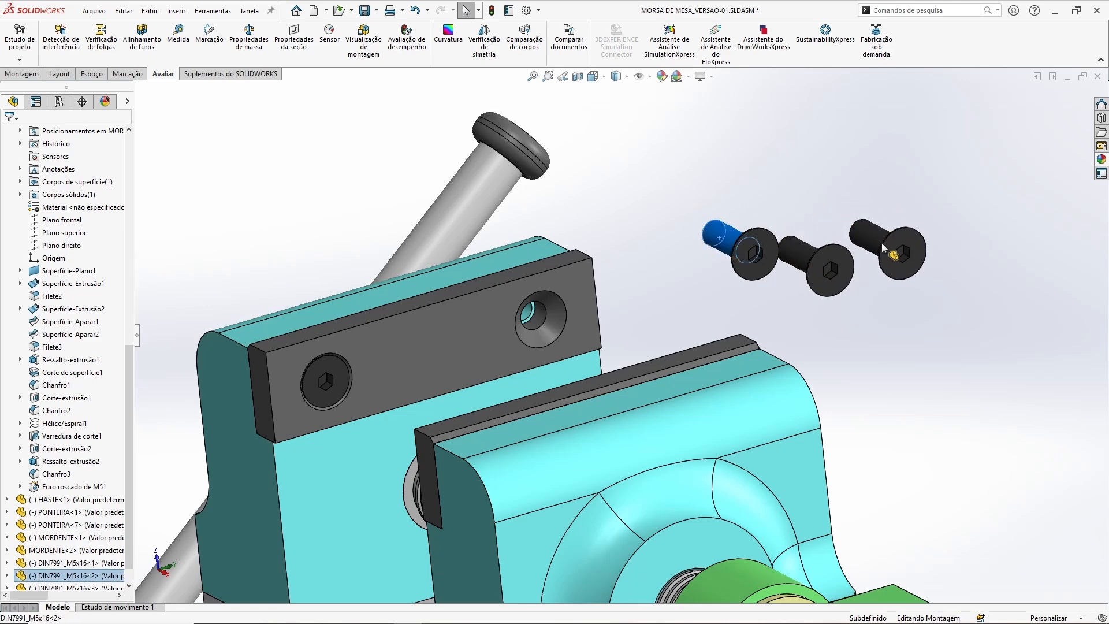
pyautogui.click(696, 149)
pyautogui.scroll(-5, 665, 271)
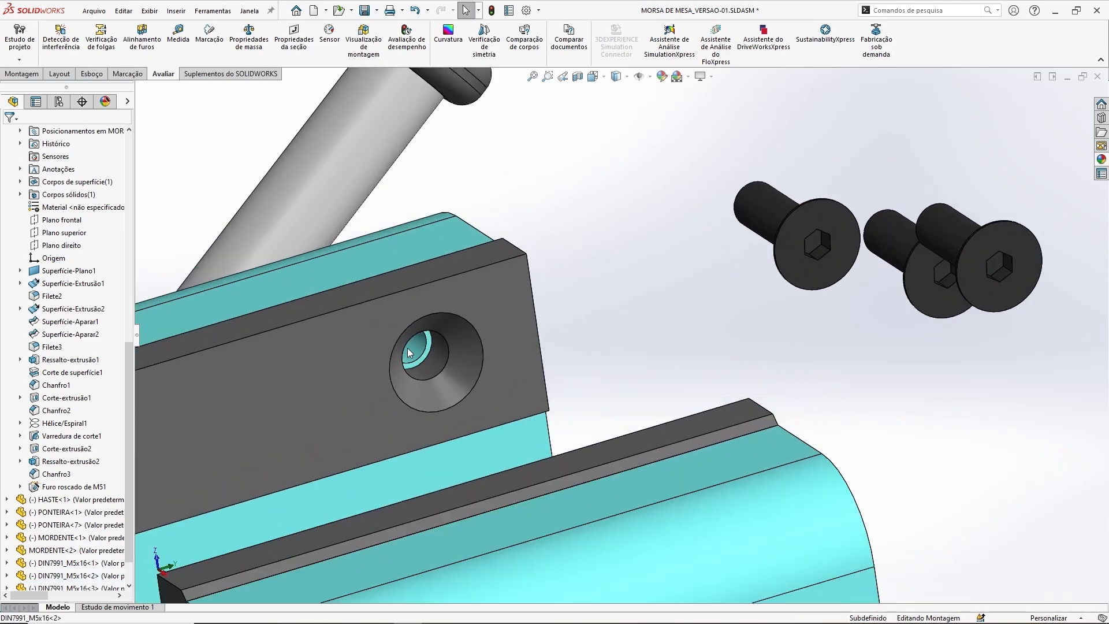
pyautogui.click(408, 353)
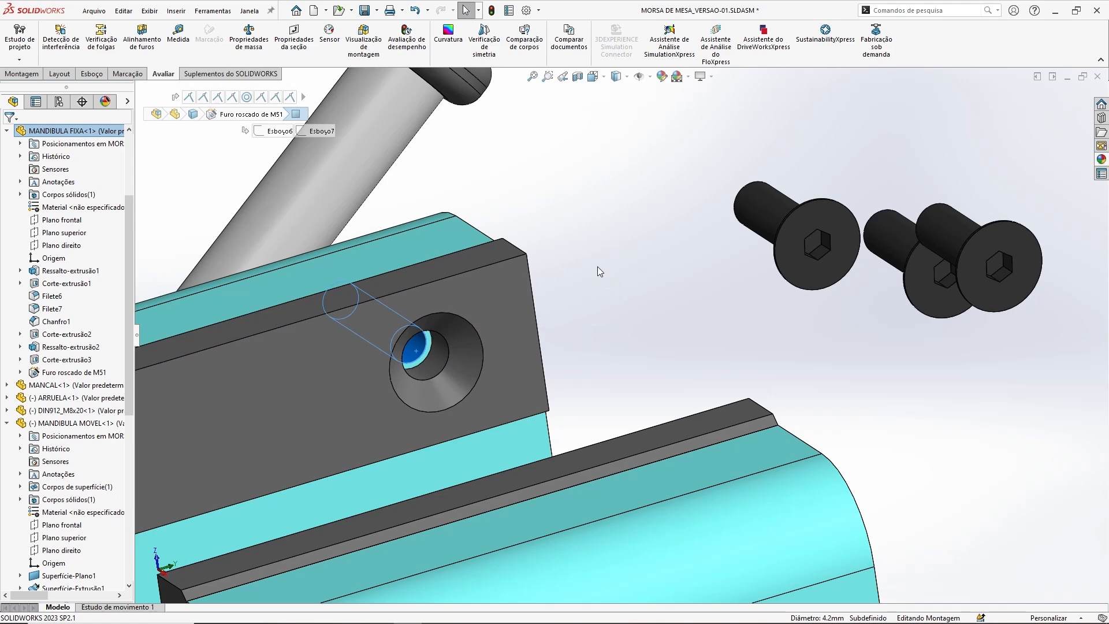
pyautogui.click(598, 266)
pyautogui.scroll(5, 484, 310)
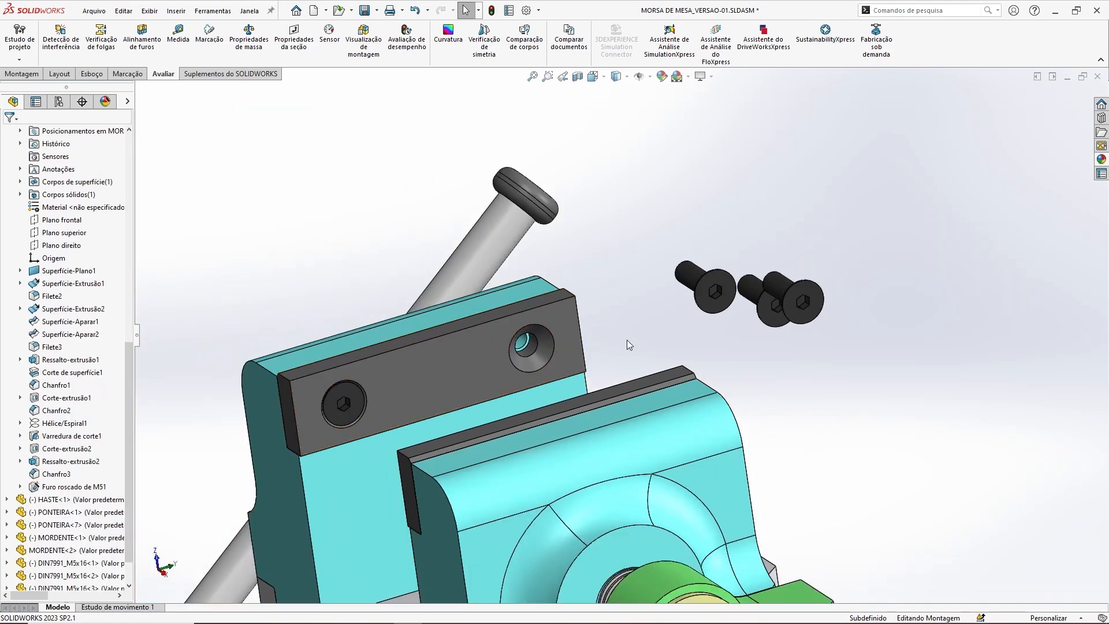
pyautogui.scroll(-3, 707, 319)
pyautogui.moveTo(549, 282); pyautogui.dragTo(620, 263, button='middle')
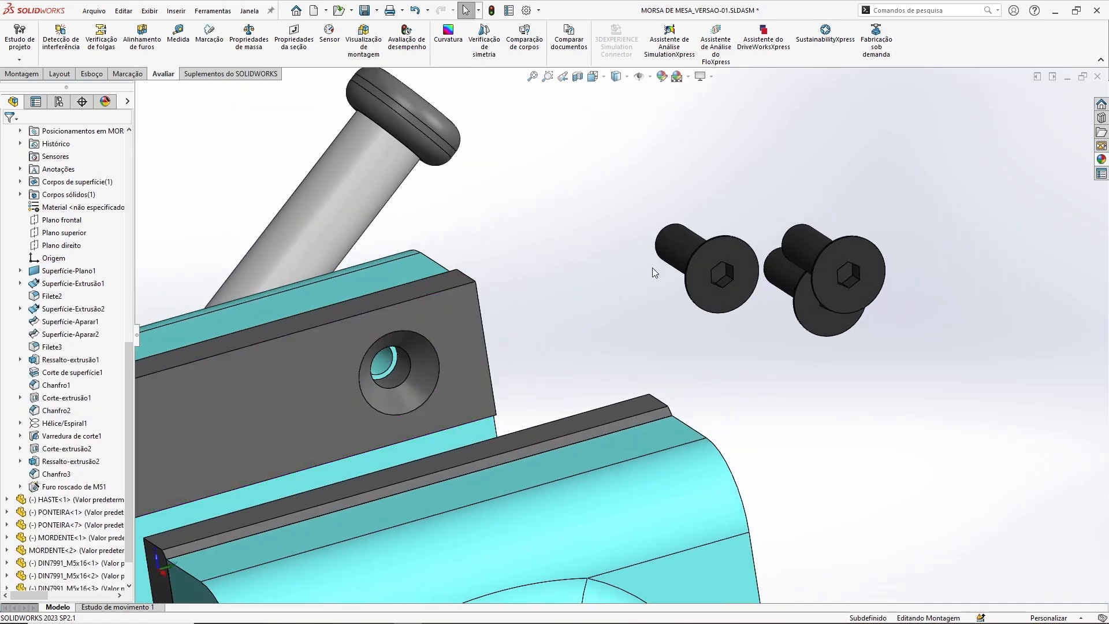
pyautogui.click(682, 255)
pyautogui.keyDown('ctrl'); pyautogui.click(383, 359); pyautogui.keyUp('ctrl')
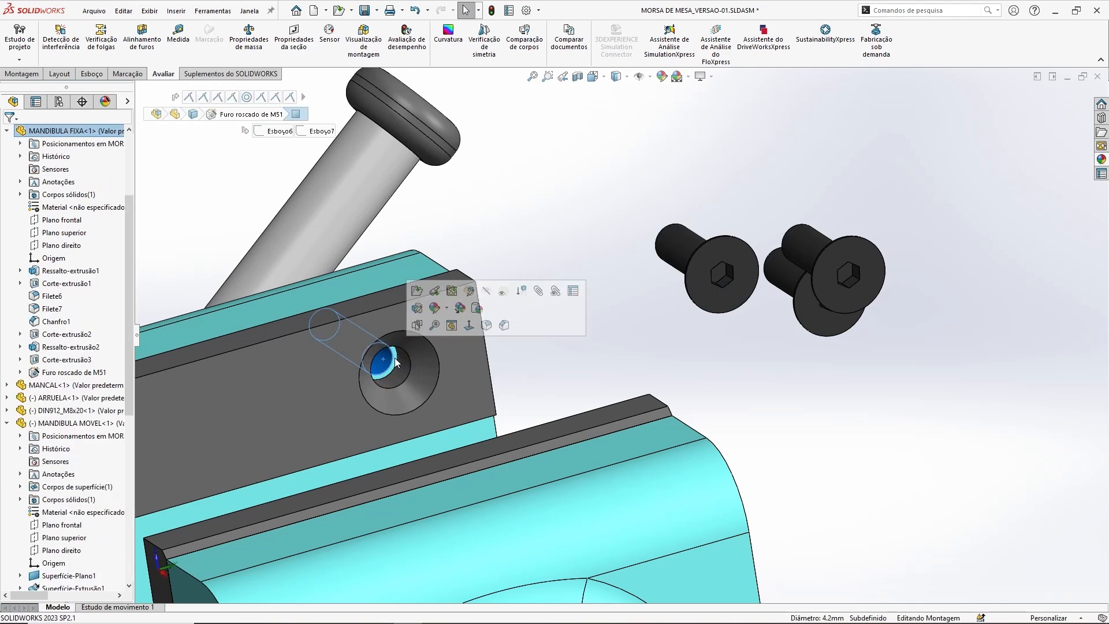
pyautogui.click(550, 88)
pyautogui.click(493, 13)
# Step: Mate the shank of one screw copy concentric with the open threaded hole of the fixed jaw
pyautogui.click(682, 254)
pyautogui.keyDown('ctrl'); pyautogui.click(384, 363); pyautogui.keyUp('ctrl')
pyautogui.click(451, 330)
pyautogui.click(525, 351)
# Step: Mate that screw's head to the countersink of the fixed jaw's plate so it sits in the hole
pyautogui.keyDown('ctrl'); pyautogui.moveTo(433, 249); pyautogui.dragTo(624, 196, button='middle'); pyautogui.keyUp('ctrl')
pyautogui.click(278, 399)
pyautogui.keyDown('ctrl'); pyautogui.click(584, 341); pyautogui.keyUp('ctrl')
pyautogui.click(651, 309)
pyautogui.click(725, 330)
pyautogui.click(779, 251)
# Step: Turn a second screw copy to face the movable jaw and mate it concentric with one of the plate's holes
pyautogui.scroll(6, 779, 251)
pyautogui.moveTo(779, 251); pyautogui.dragTo(600, 244, button='middle')
pyautogui.moveTo(595, 229); pyautogui.dragTo(849, 264, button='right')
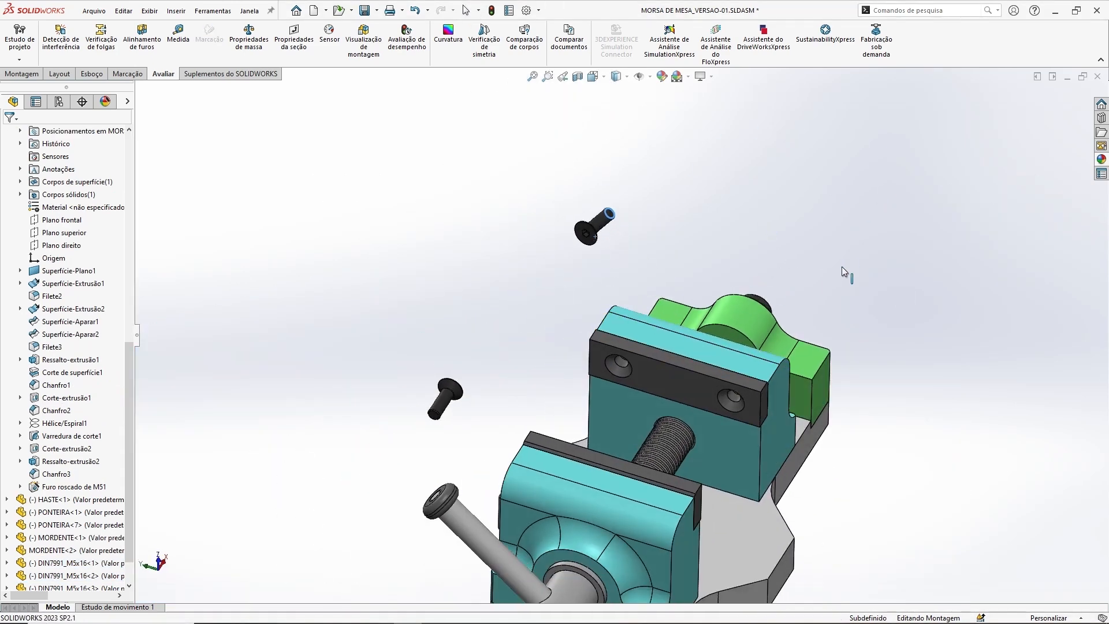
pyautogui.click(608, 215)
pyautogui.scroll(-6, 645, 358)
pyautogui.keyDown('ctrl'); pyautogui.click(574, 370); pyautogui.keyUp('ctrl')
pyautogui.click(649, 358)
pyautogui.click(723, 379)
# Step: Move the aligned screw out of its hole and mate its head rim coincident with the countersink face of the movable jaw's plate
pyautogui.moveTo(618, 255); pyautogui.dragTo(653, 220, button='middle')
pyautogui.moveTo(580, 341); pyautogui.dragTo(537, 396)
pyautogui.moveTo(597, 349); pyautogui.dragTo(554, 370, button='middle')
pyautogui.scroll(-5, 564, 375)
pyautogui.click(356, 479)
pyautogui.keyDown('ctrl'); pyautogui.click(614, 276); pyautogui.keyUp('ctrl')
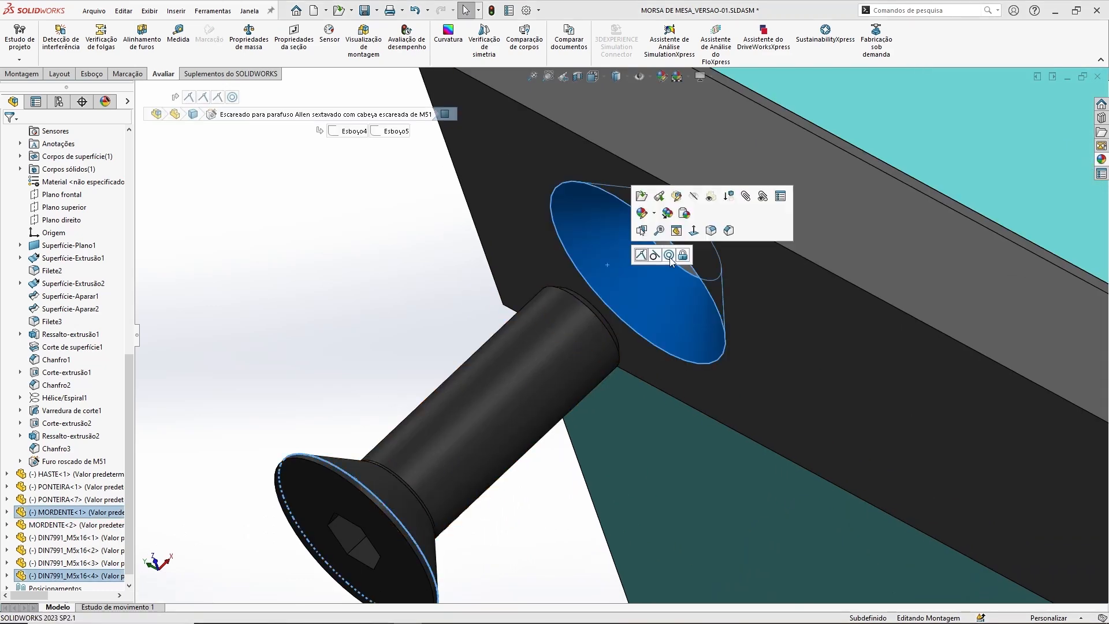
pyautogui.click(644, 258)
pyautogui.click(387, 261)
# Step: Turn the last screw copy and mate it concentric with the remaining hole of the movable jaw's plate
pyautogui.scroll(6, 794, 247)
pyautogui.moveTo(314, 315); pyautogui.dragTo(670, 376, button='right')
pyautogui.click(359, 293)
pyautogui.moveTo(795, 325); pyautogui.dragTo(887, 289, button='middle')
pyautogui.keyDown('ctrl'); pyautogui.click(1007, 329); pyautogui.keyUp('ctrl')
pyautogui.click(1002, 313)
pyautogui.keyDown('ctrl'); pyautogui.moveTo(1003, 315); pyautogui.dragTo(722, 326, button='middle'); pyautogui.keyUp('ctrl')
# Step: Mate the last screw's head to its countersink in the movable jaw's plate and save the assembly
pyautogui.click(502, 245)
pyautogui.keyDown('ctrl'); pyautogui.click(703, 354); pyautogui.keyUp('ctrl')
pyautogui.click(735, 345)
pyautogui.click(376, 265)
pyautogui.hotkey('ctrl', 's')
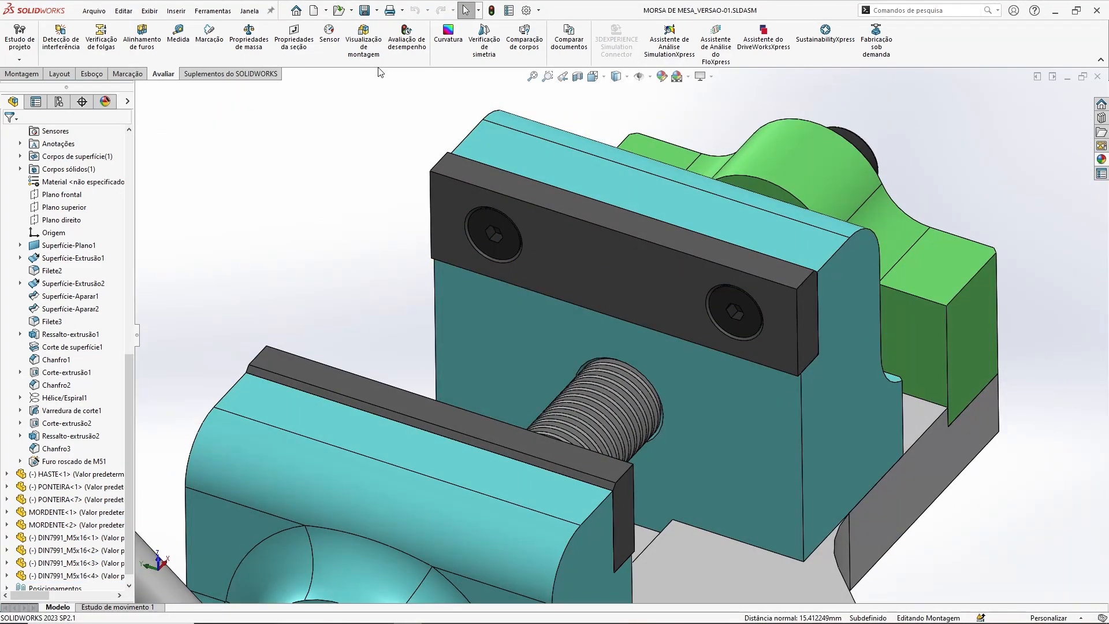
# Step: Measure the distance between the bearing block's lower edge and the base's bottom edge
pyautogui.scroll(5, 369, 203)
pyautogui.moveTo(675, 414); pyautogui.dragTo(600, 212, button='middle')
pyautogui.moveTo(605, 249); pyautogui.dragTo(588, 226, button='middle')
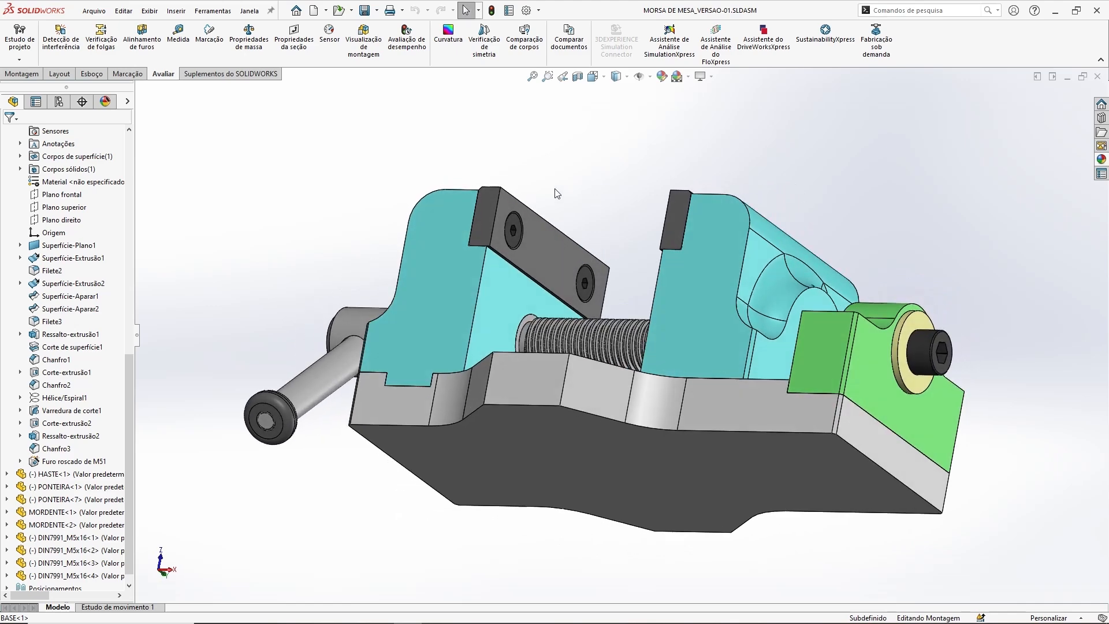
pyautogui.moveTo(524, 213); pyautogui.dragTo(549, 215, button='middle')
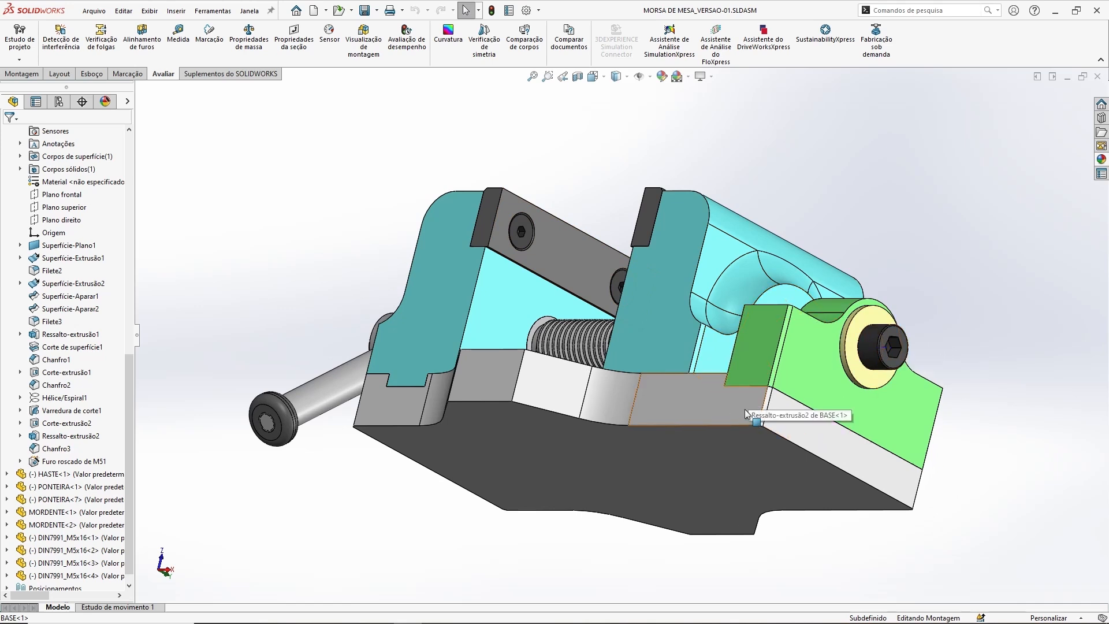
pyautogui.scroll(-2, 703, 395)
pyautogui.scroll(-5, 605, 401)
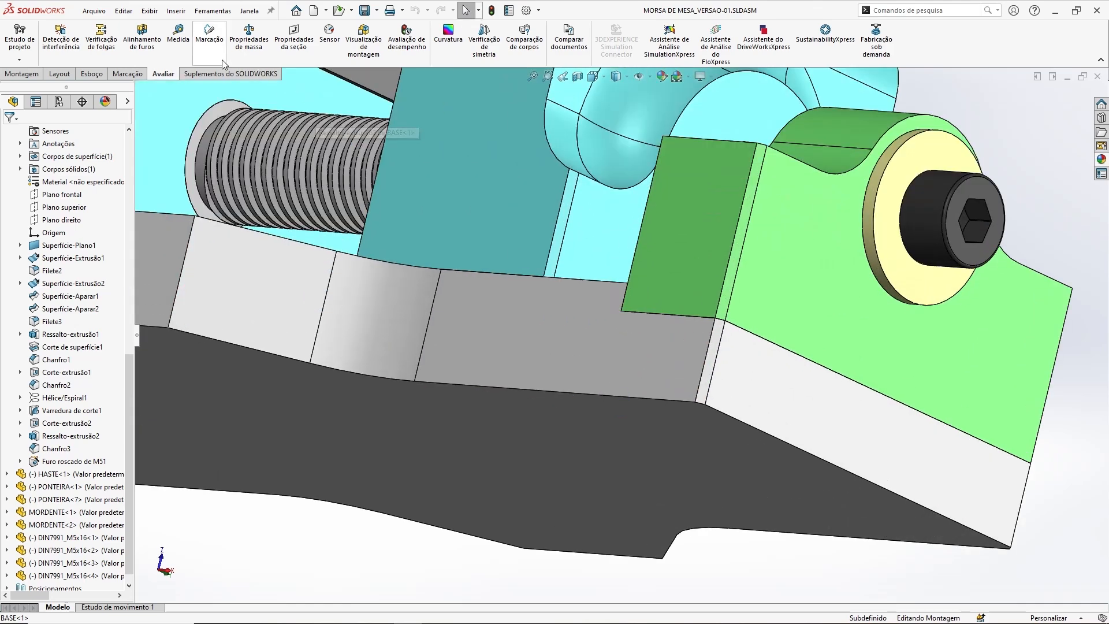
pyautogui.click(685, 315)
pyautogui.keyDown('ctrl'); pyautogui.click(645, 397); pyautogui.keyUp('ctrl')
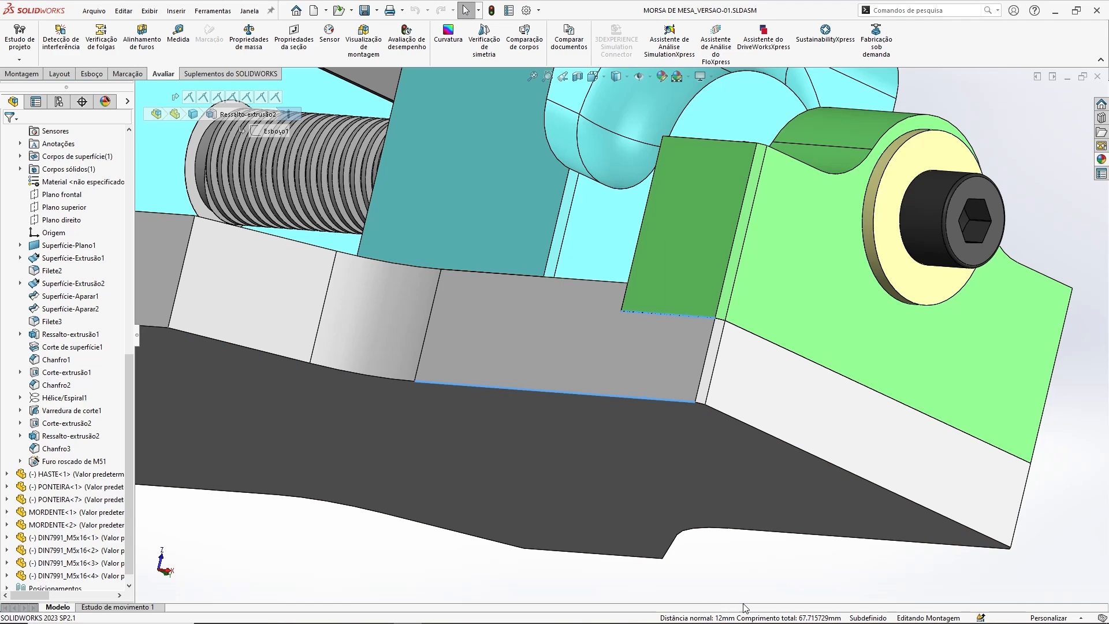
pyautogui.click(742, 565)
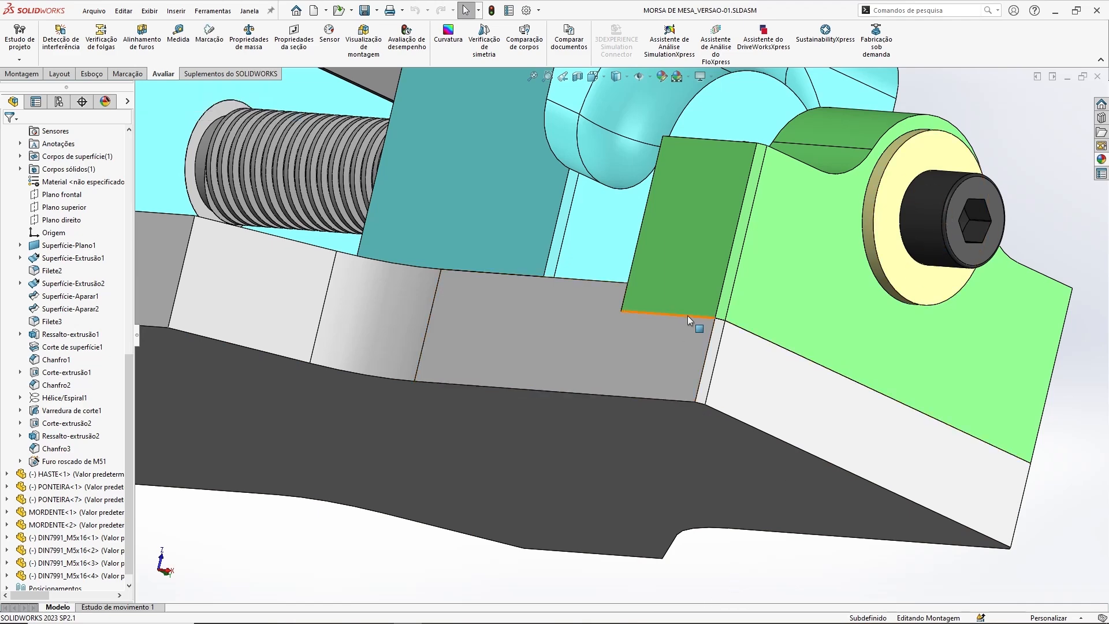
# Step: Examine the base's underside and side faces, the bearing block seat and both jaws from several angles
pyautogui.scroll(5, 533, 404)
pyautogui.moveTo(562, 391); pyautogui.dragTo(314, 259, button='middle')
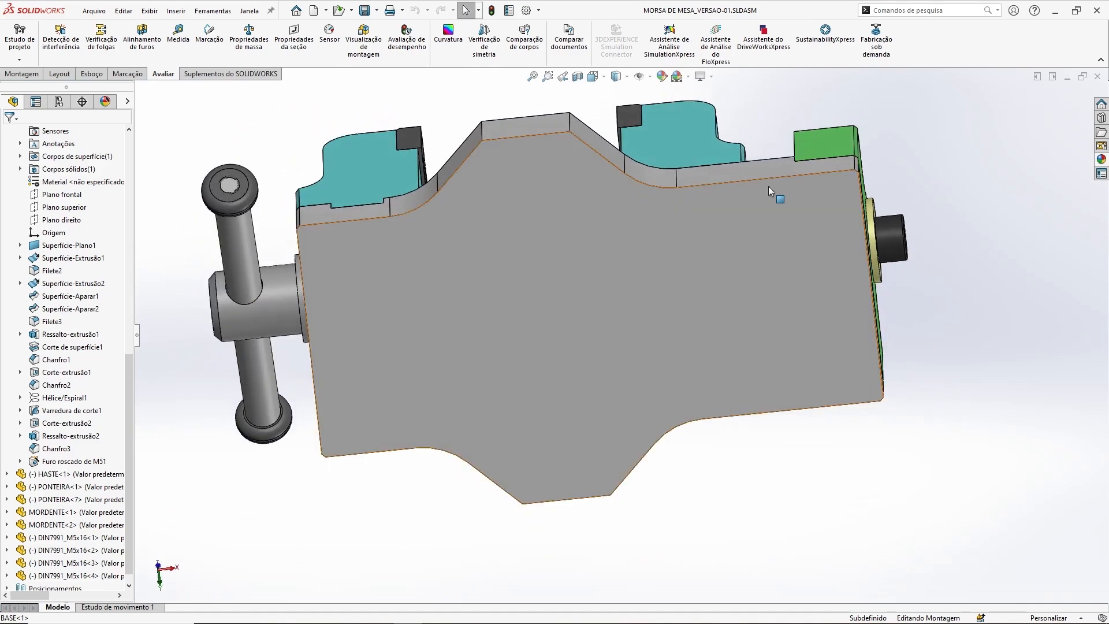
pyautogui.moveTo(769, 189); pyautogui.dragTo(604, 370, button='middle')
pyautogui.moveTo(726, 118); pyautogui.dragTo(599, 360, button='middle')
pyautogui.click(899, 319)
pyautogui.click(938, 454)
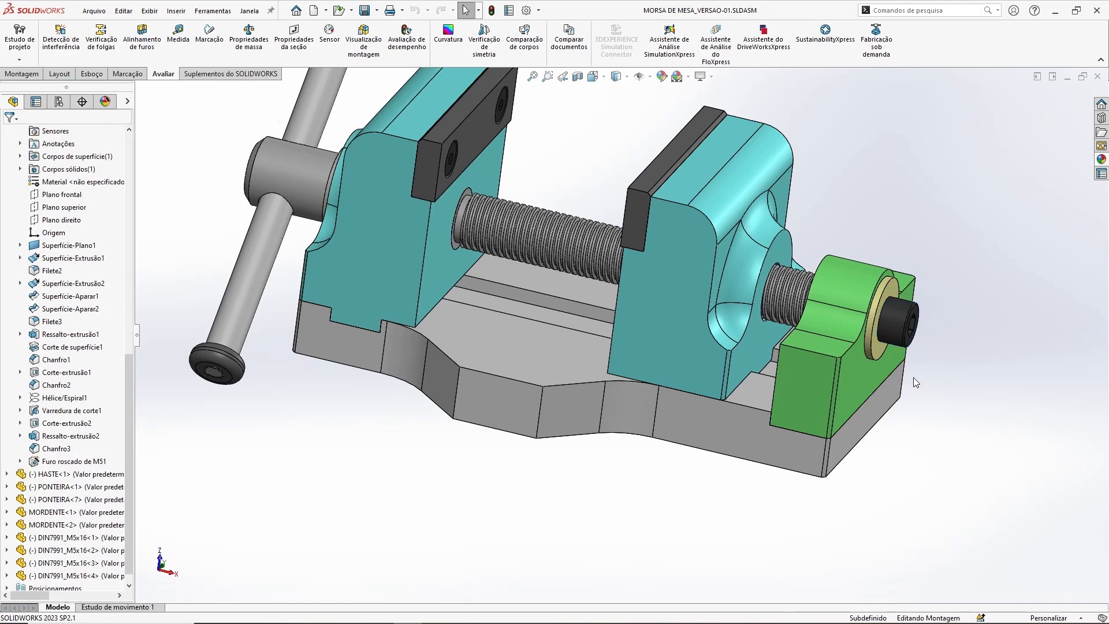
pyautogui.moveTo(761, 389); pyautogui.dragTo(756, 340, button='middle')
pyautogui.scroll(-4, 797, 427)
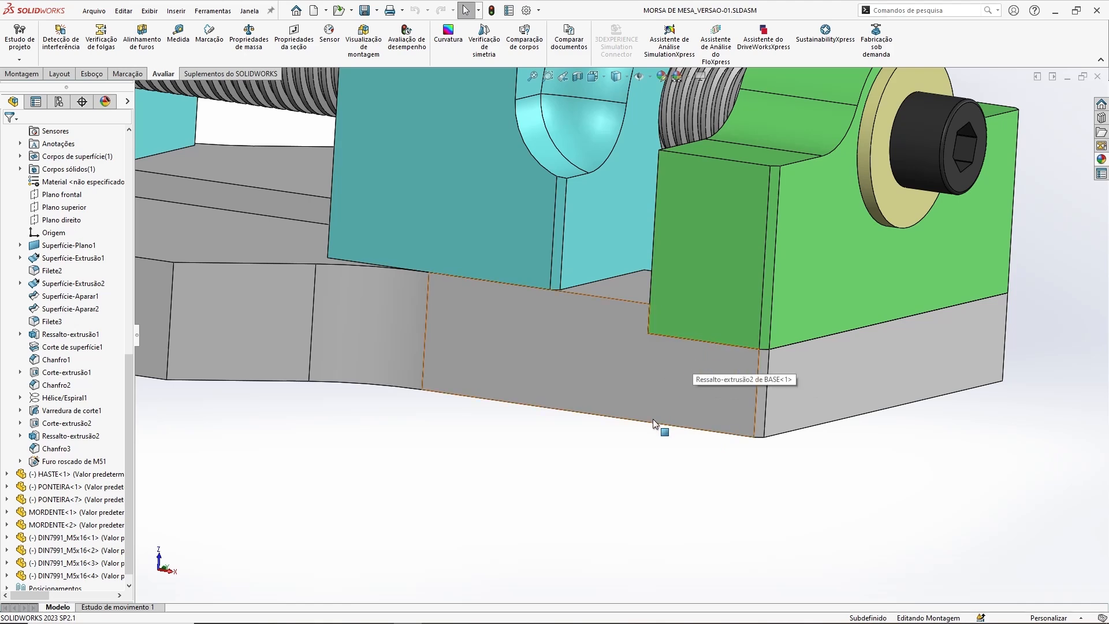
pyautogui.scroll(5, 656, 417)
pyautogui.scroll(-2, 729, 391)
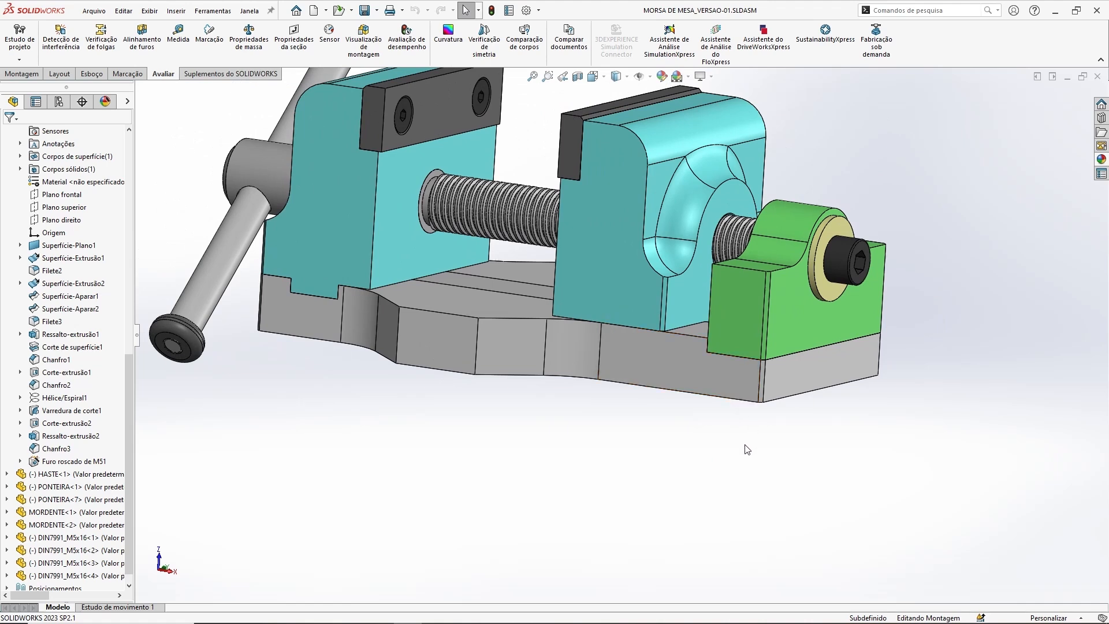
pyautogui.moveTo(696, 443); pyautogui.dragTo(653, 479, button='middle')
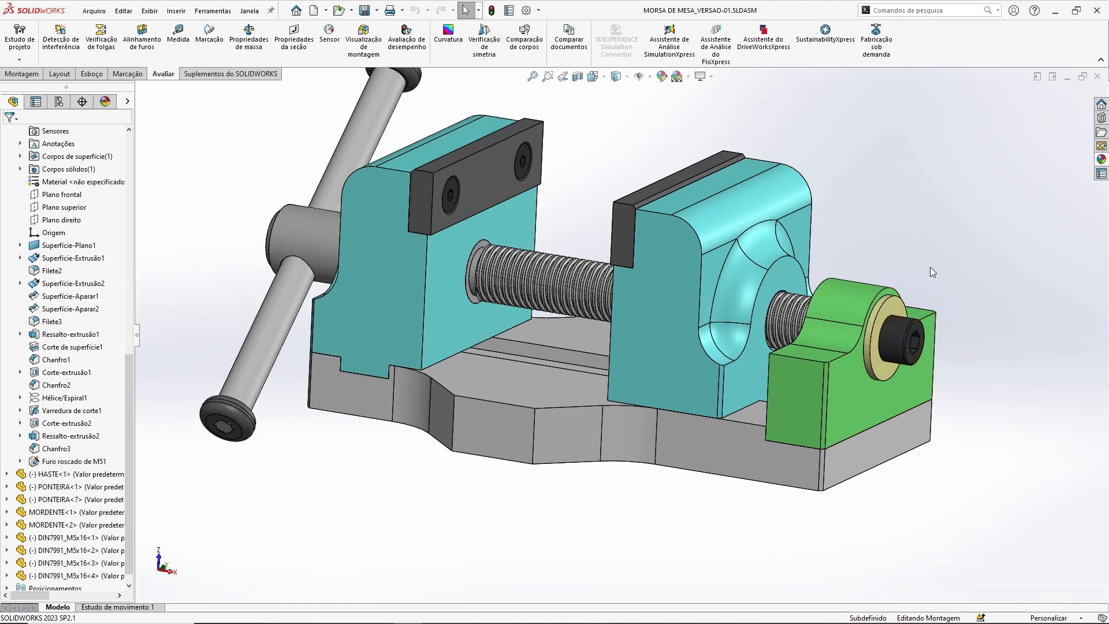
pyautogui.click(527, 155)
pyautogui.click(570, 168)
pyautogui.moveTo(548, 164); pyautogui.dragTo(413, 226, button='middle')
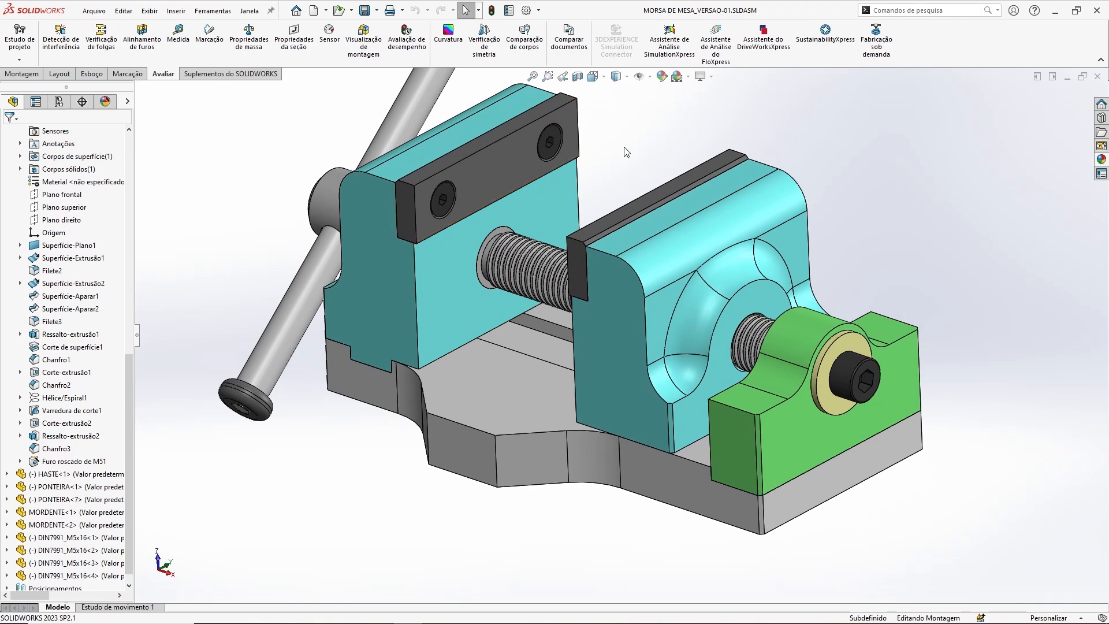
pyautogui.moveTo(439, 215); pyautogui.dragTo(621, 172, button='middle')
pyautogui.keyDown('ctrl'); pyautogui.moveTo(937, 399); pyautogui.dragTo(938, 278, button='middle'); pyautogui.keyUp('ctrl')
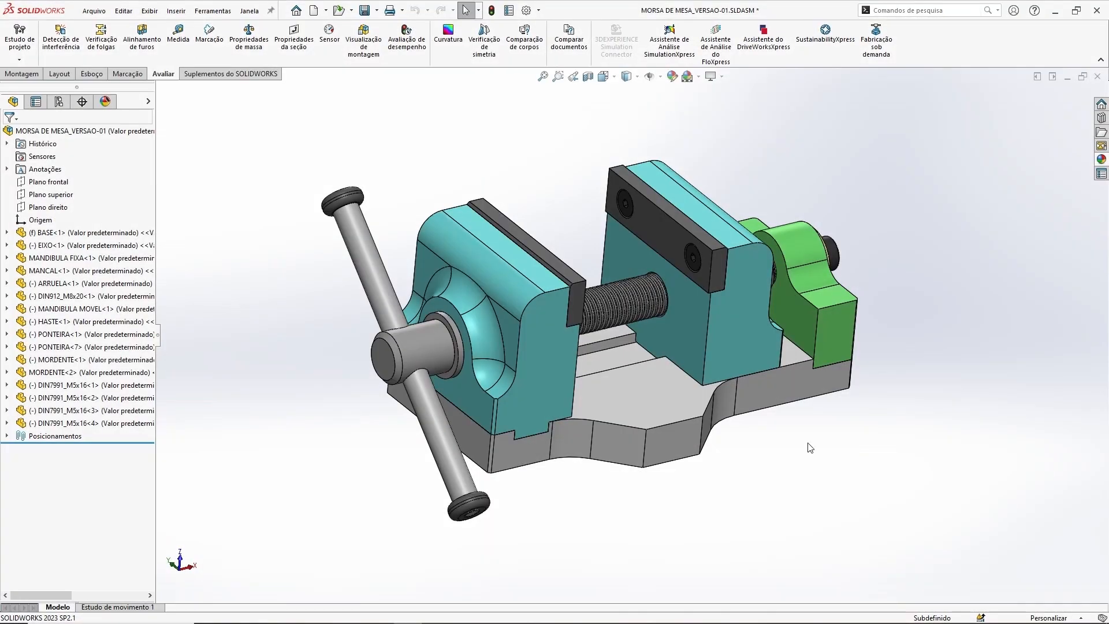
# Step: Examine the vise from below, highlighting the fixed jaw, the bearing block and the base's bottom face
pyautogui.moveTo(829, 476); pyautogui.dragTo(787, 288, button='middle')
pyautogui.click(509, 232)
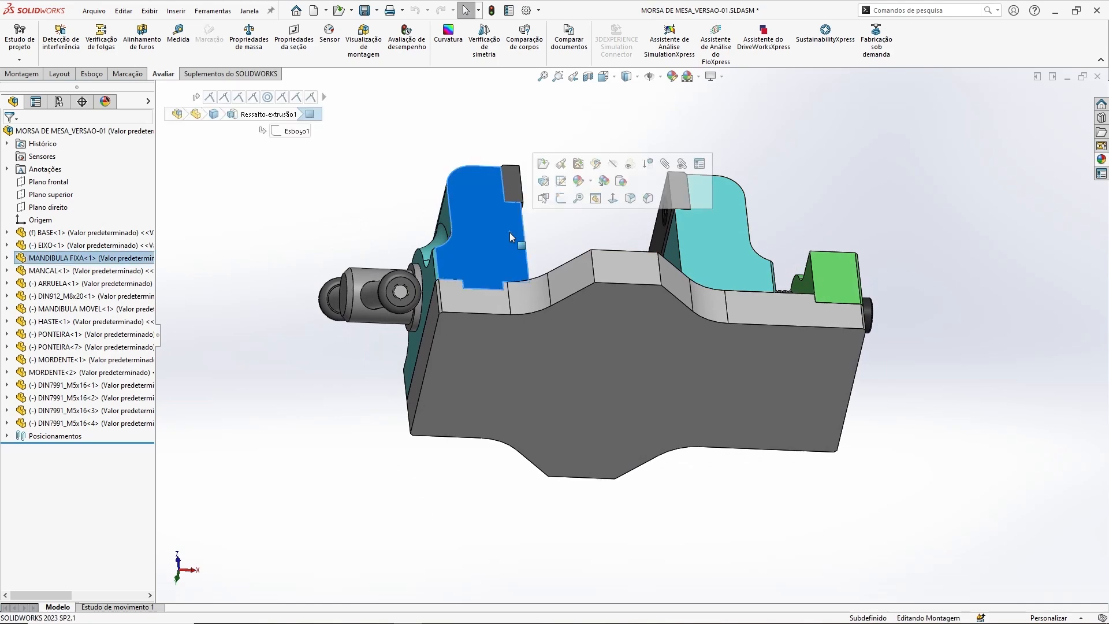
pyautogui.click(838, 275)
pyautogui.click(602, 345)
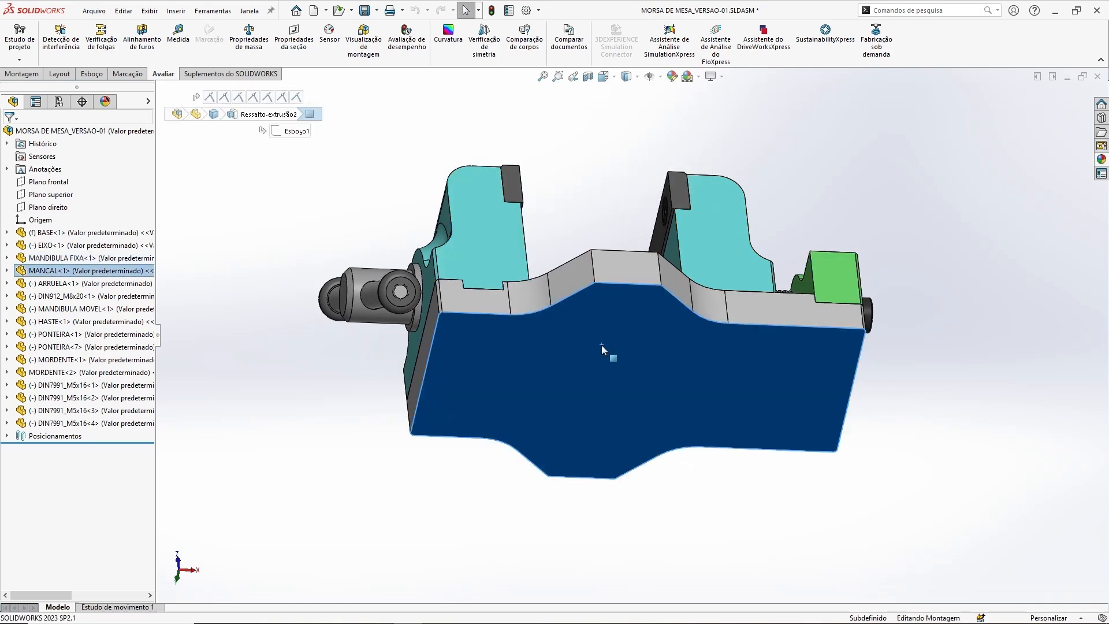
pyautogui.click(450, 474)
pyautogui.moveTo(740, 487); pyautogui.dragTo(765, 487, button='middle')
pyautogui.click(777, 376)
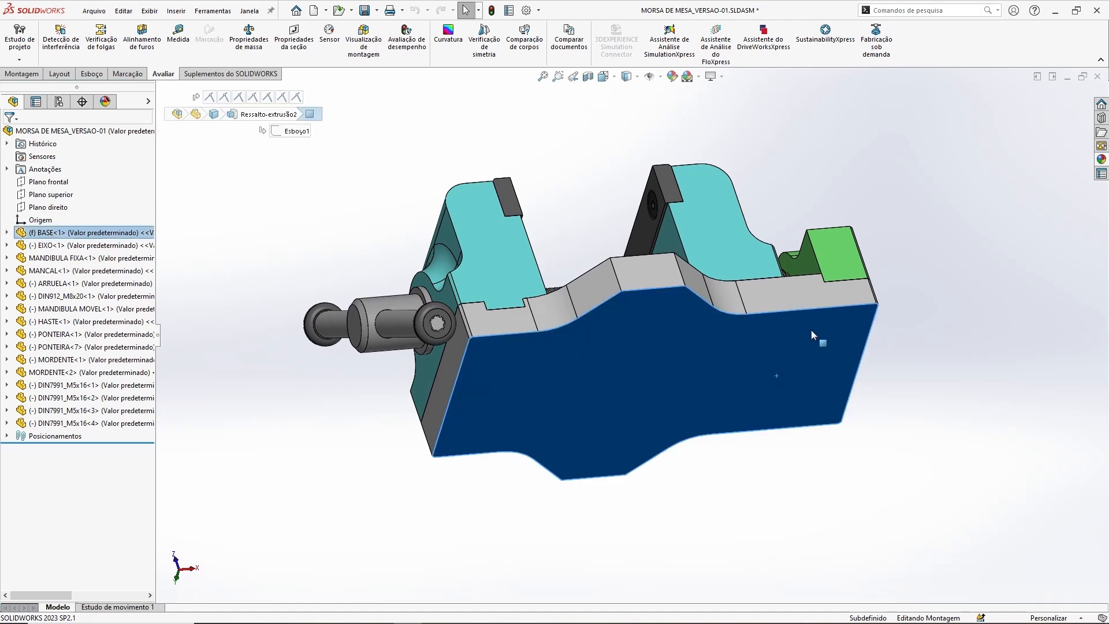
# Step: Open the base part for editing within the assembly and expand its feature list
pyautogui.click(806, 293)
pyautogui.click(886, 225)
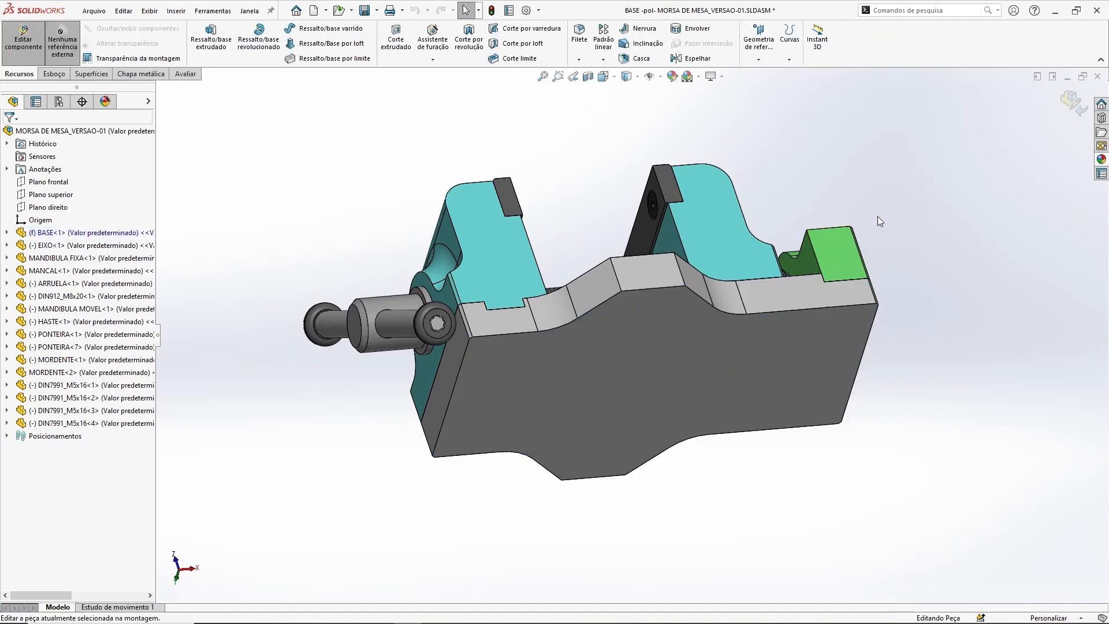
pyautogui.click(484, 276)
pyautogui.click(837, 244)
pyautogui.click(536, 293)
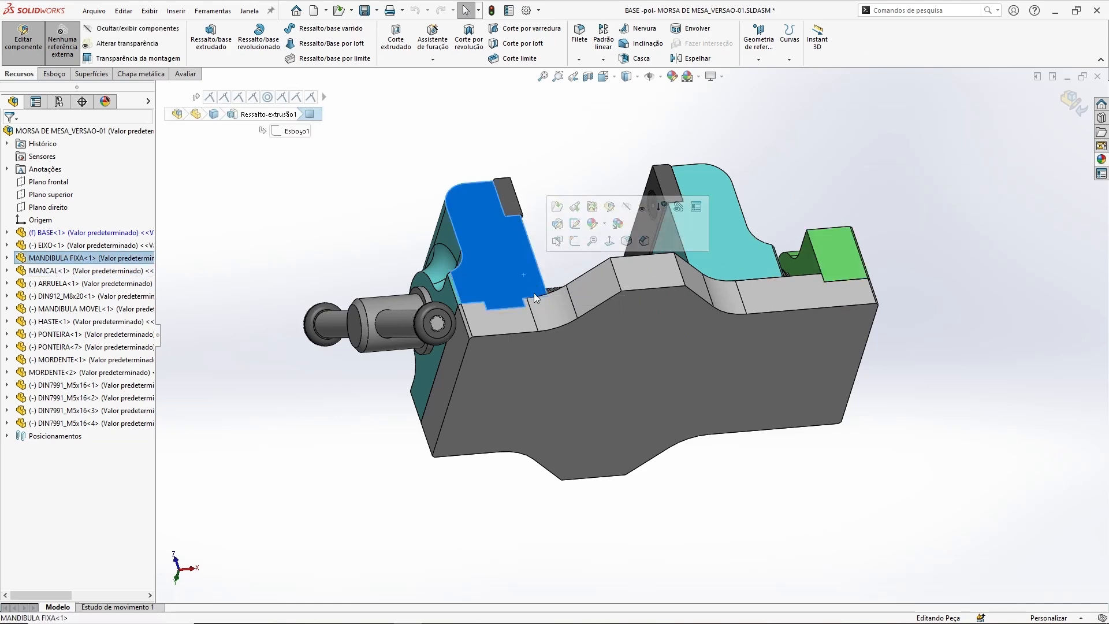
pyautogui.click(287, 186)
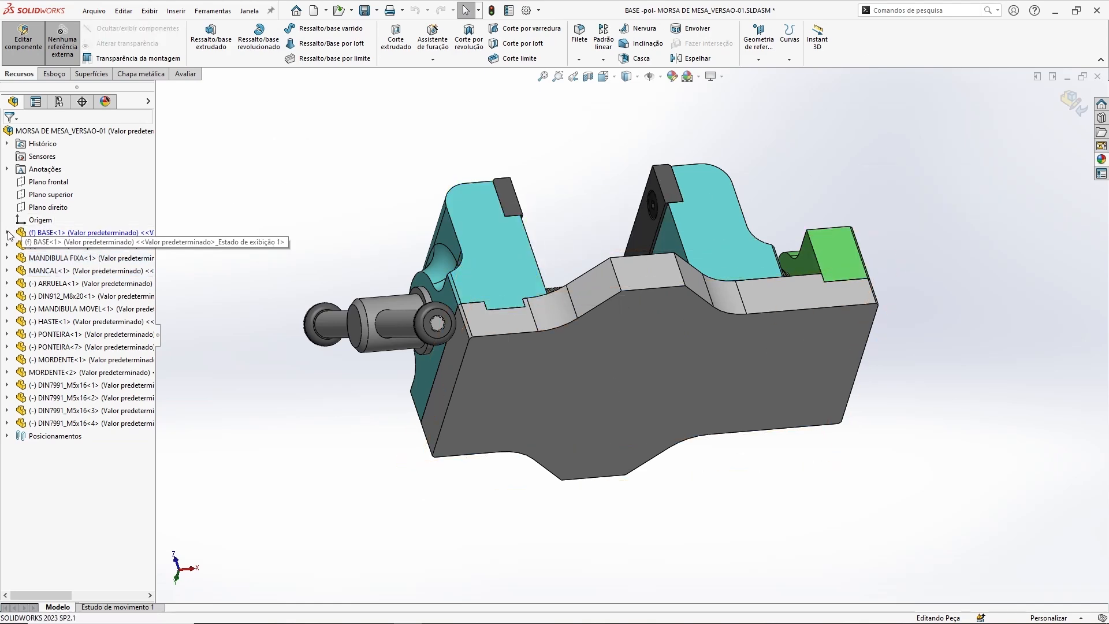
pyautogui.click(7, 232)
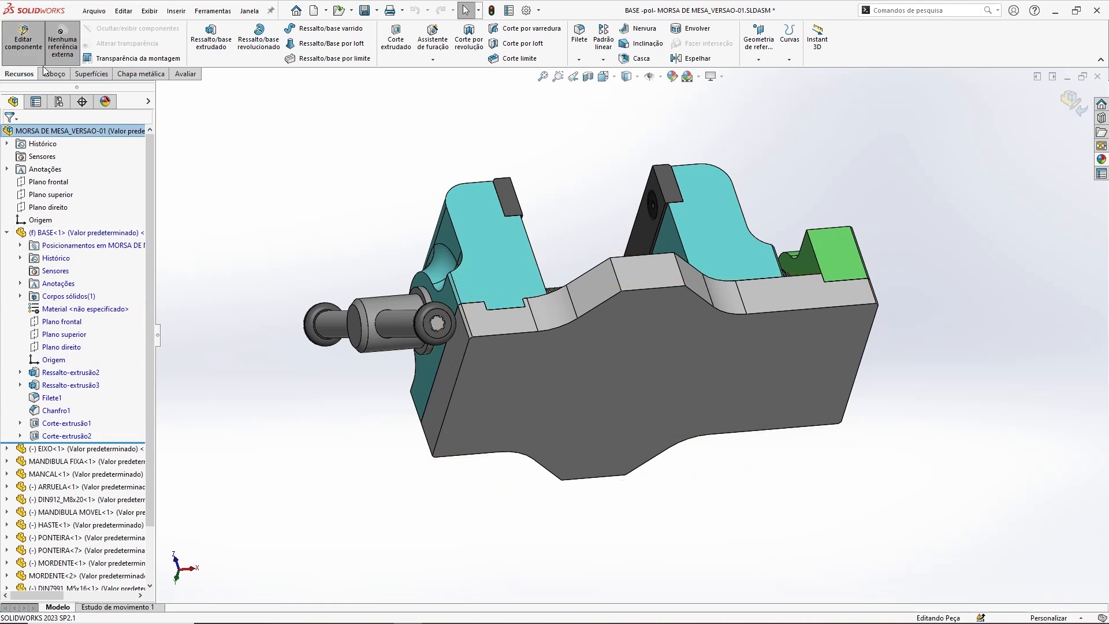
# Step: Start a DIN counterbore hole with the Hole Wizard for an M8 DIN 6912 hex socket head screw
pyautogui.click(429, 38)
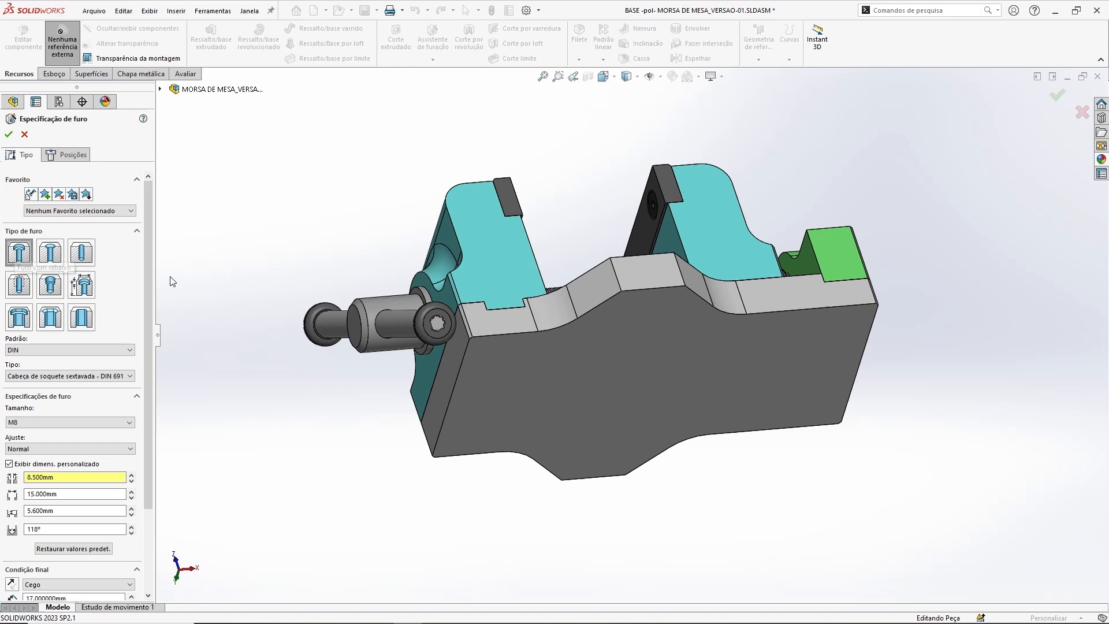
pyautogui.moveTo(158, 279); pyautogui.dragTo(276, 283)
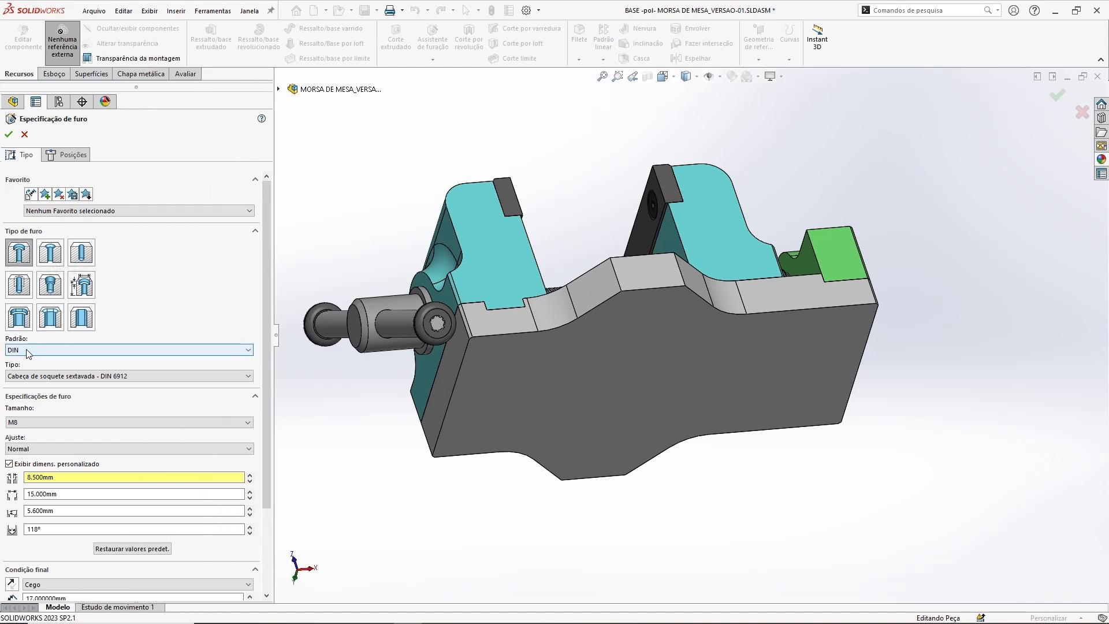
pyautogui.click(131, 375)
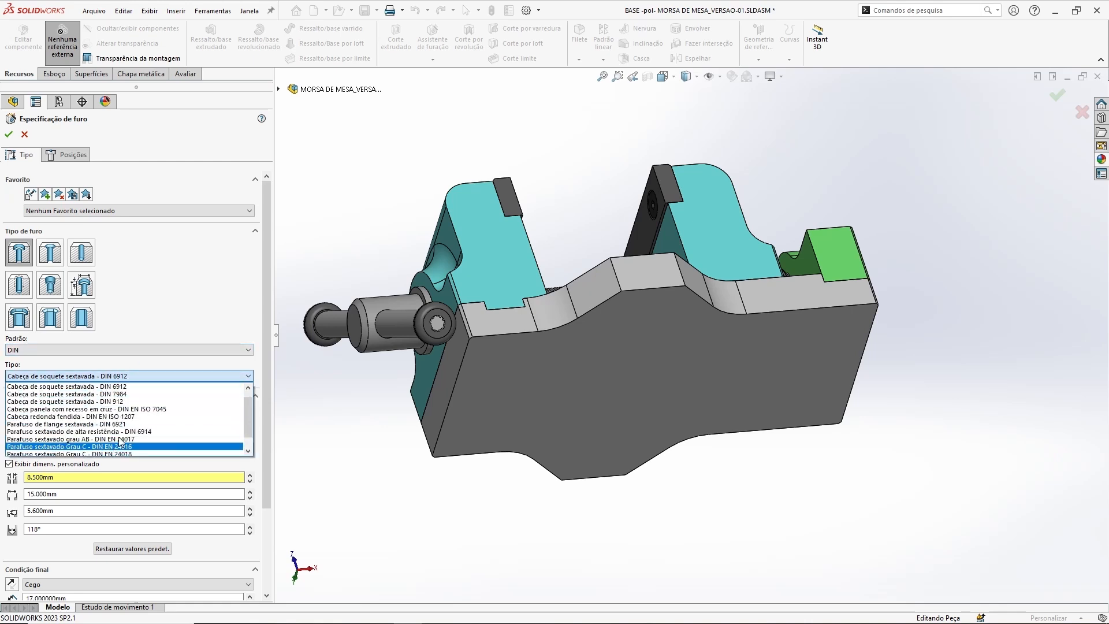
pyautogui.scroll(1, 124, 389)
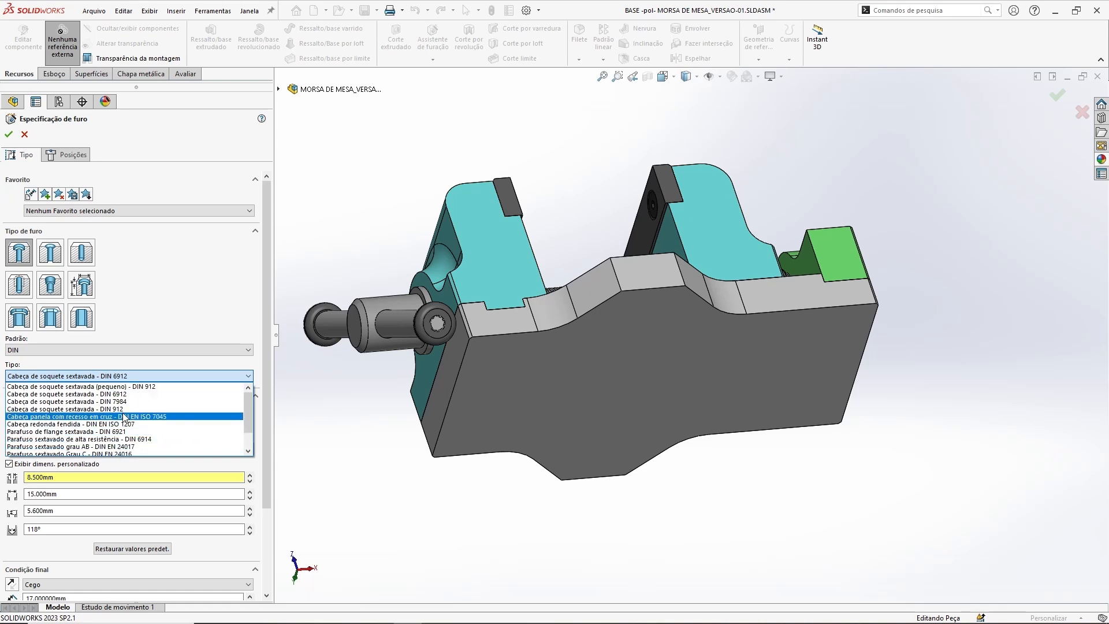
pyautogui.click(122, 395)
pyautogui.moveTo(275, 380); pyautogui.dragTo(162, 412)
pyautogui.scroll(-2, 152, 416)
pyautogui.scroll(-1, 151, 416)
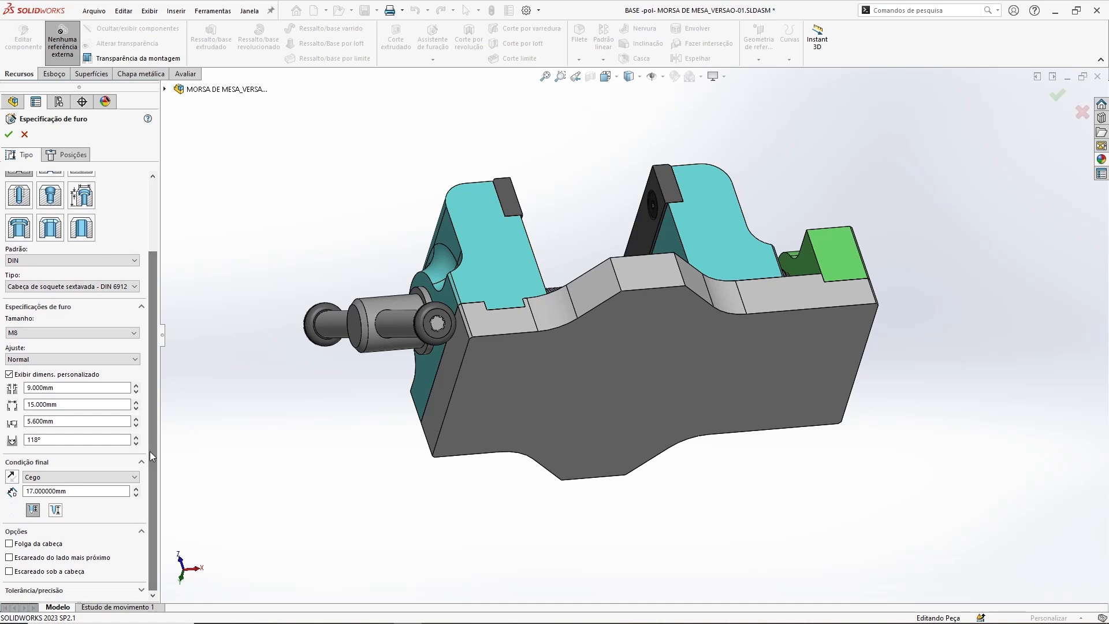
# Step: Set the counterbore hole's through diameter to 8.5 mm, using custom sizing
pyautogui.click(20, 376)
pyautogui.click(41, 445)
pyautogui.scroll(-2, 52, 433)
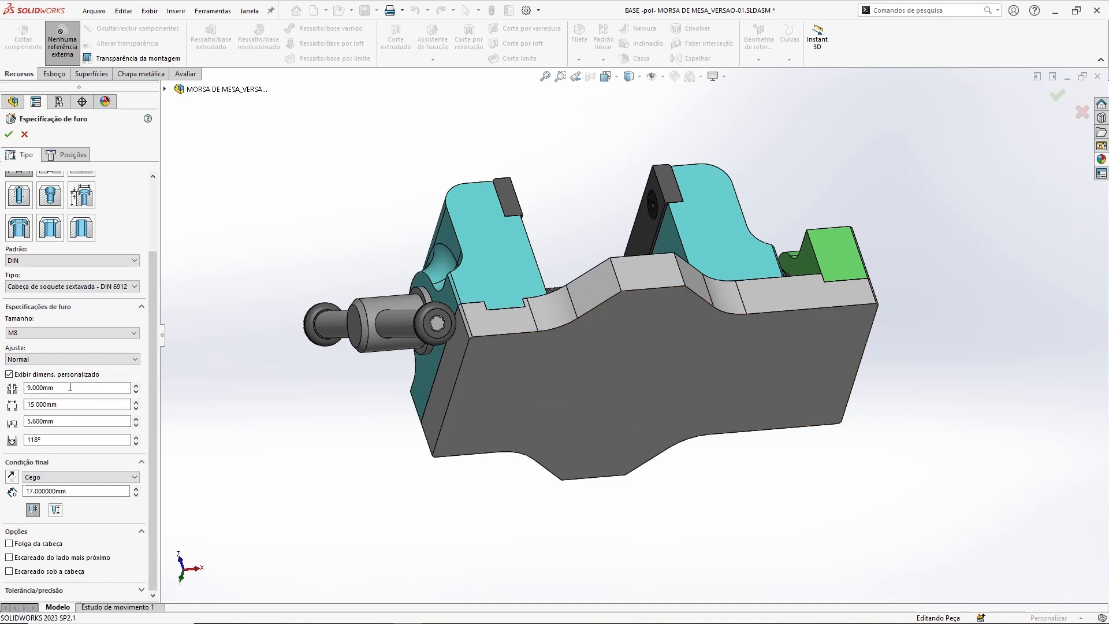
pyautogui.doubleClick(25, 387)
pyautogui.click(81, 405)
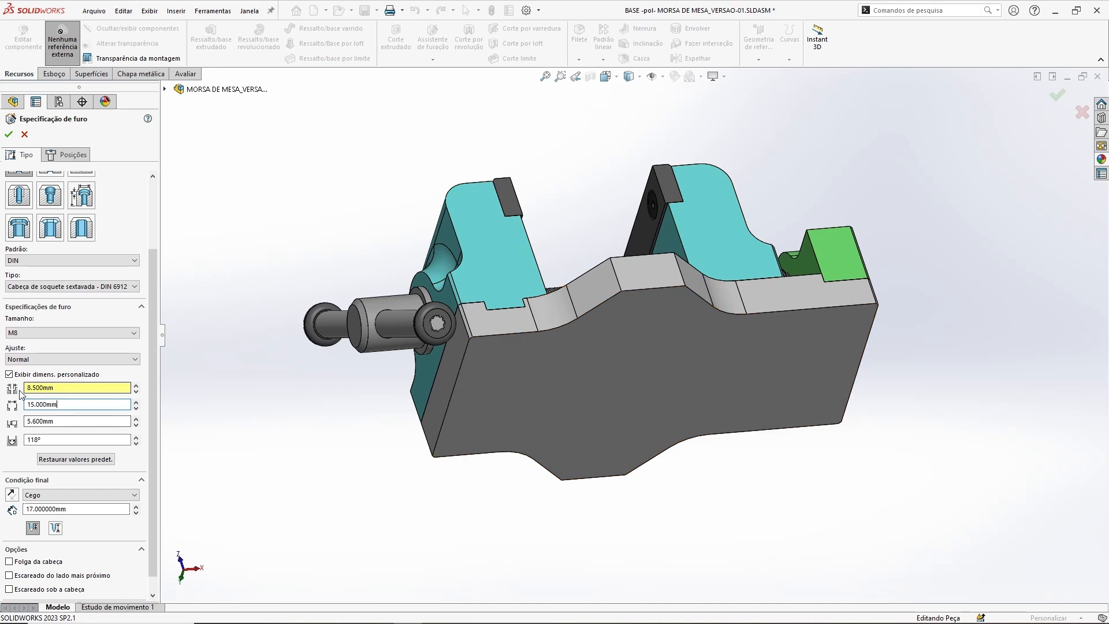
pyautogui.click(65, 405)
# Step: Set the counterbore depth to 5.5 mm
pyautogui.moveTo(930, 330); pyautogui.dragTo(918, 323, button='middle')
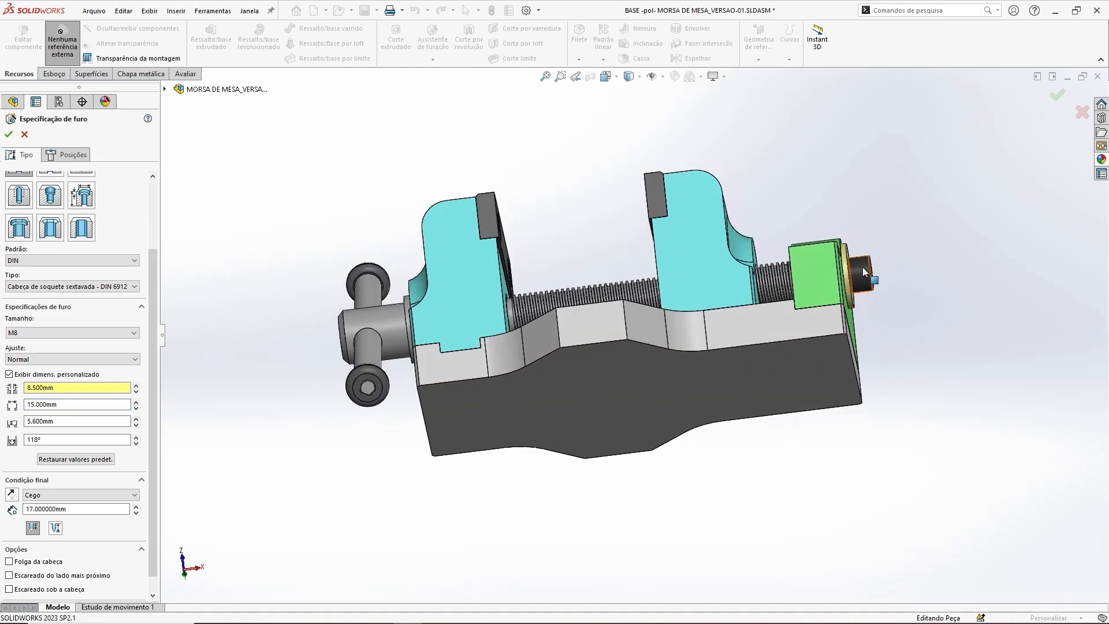
pyautogui.moveTo(702, 463); pyautogui.dragTo(714, 485, button='middle')
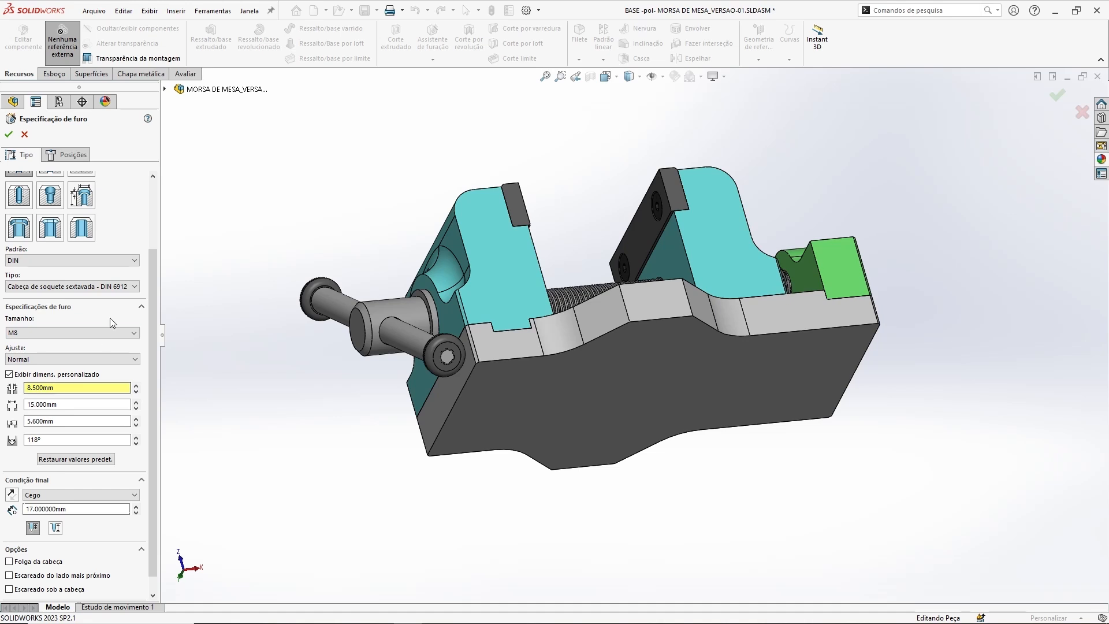
pyautogui.doubleClick(27, 421)
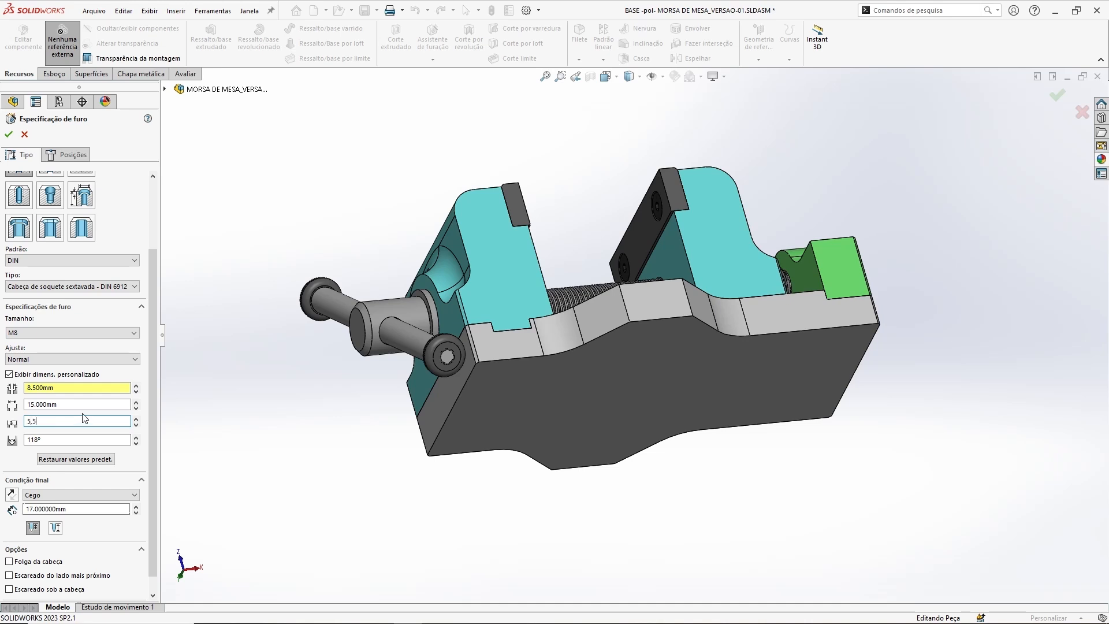
pyautogui.click(68, 405)
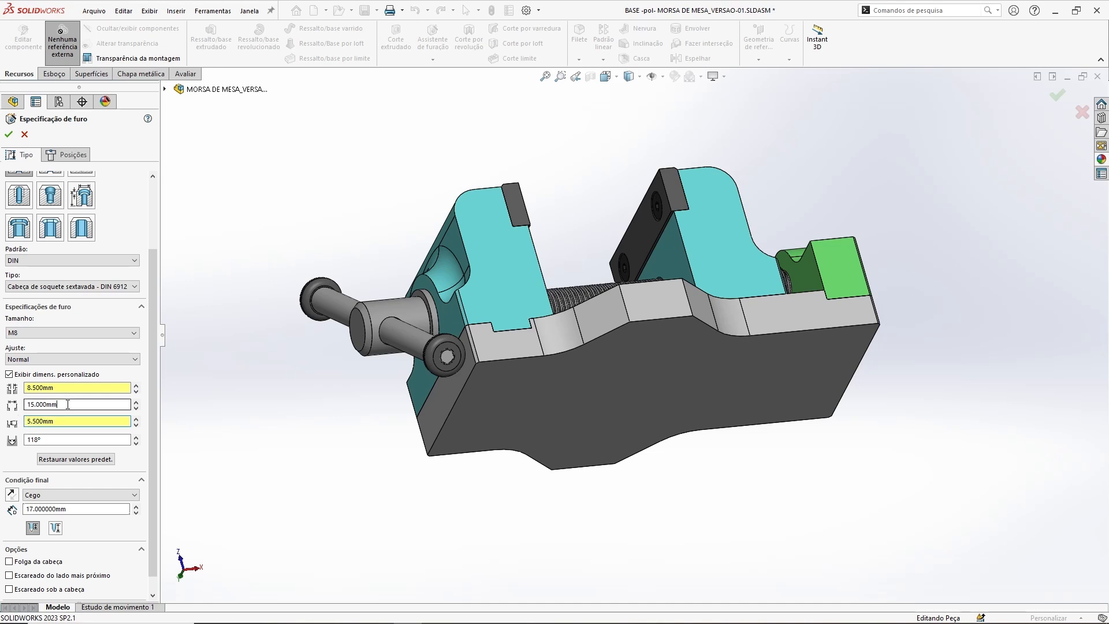
# Step: Examine the vise from the side, the countersunk screws in the jaw plate and the base's underside
pyautogui.moveTo(734, 453); pyautogui.dragTo(721, 442, button='middle')
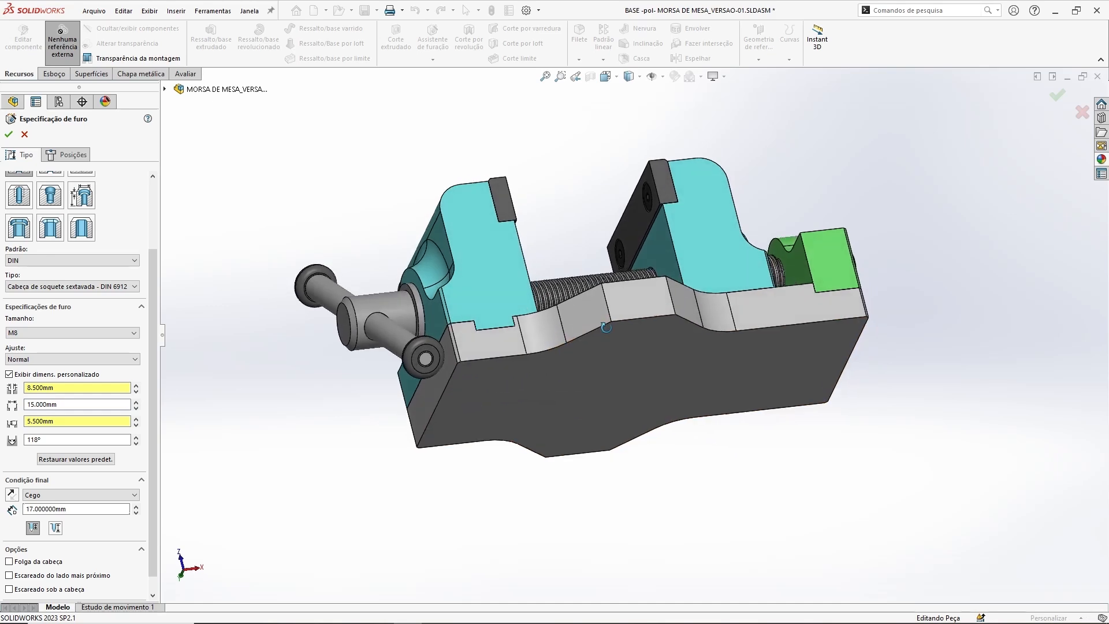
pyautogui.moveTo(506, 365); pyautogui.dragTo(494, 401, button='middle')
pyautogui.moveTo(669, 447); pyautogui.dragTo(656, 475, button='middle')
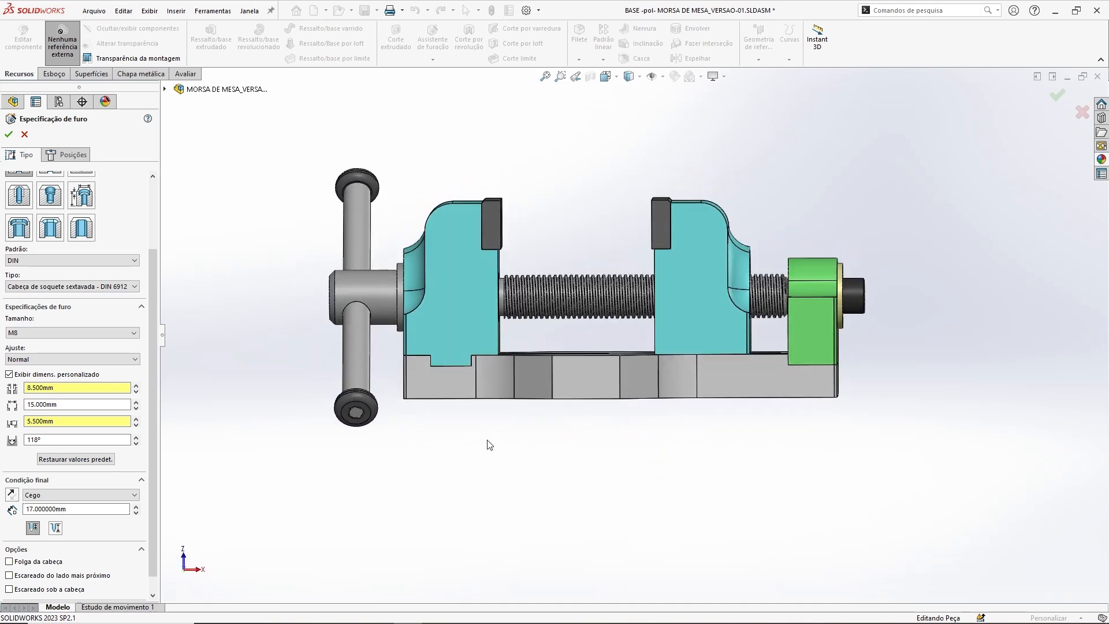
pyautogui.scroll(-3, 438, 441)
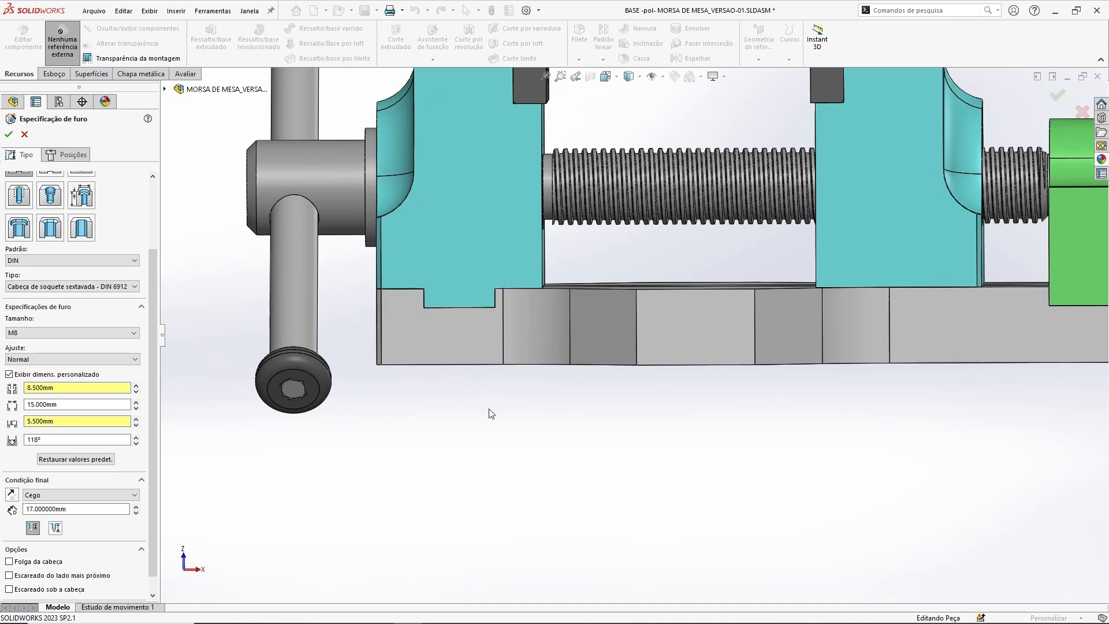
pyautogui.keyDown('ctrl'); pyautogui.moveTo(621, 168); pyautogui.dragTo(555, 335, button='middle'); pyautogui.keyUp('ctrl')
pyautogui.scroll(-6, 522, 323)
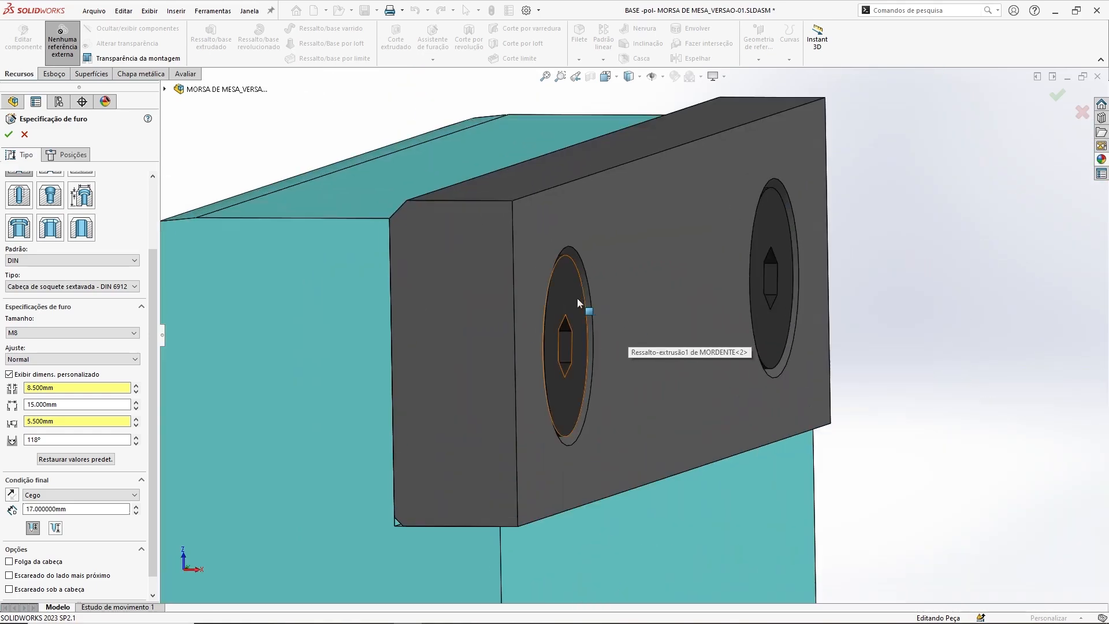
pyautogui.scroll(8, 585, 301)
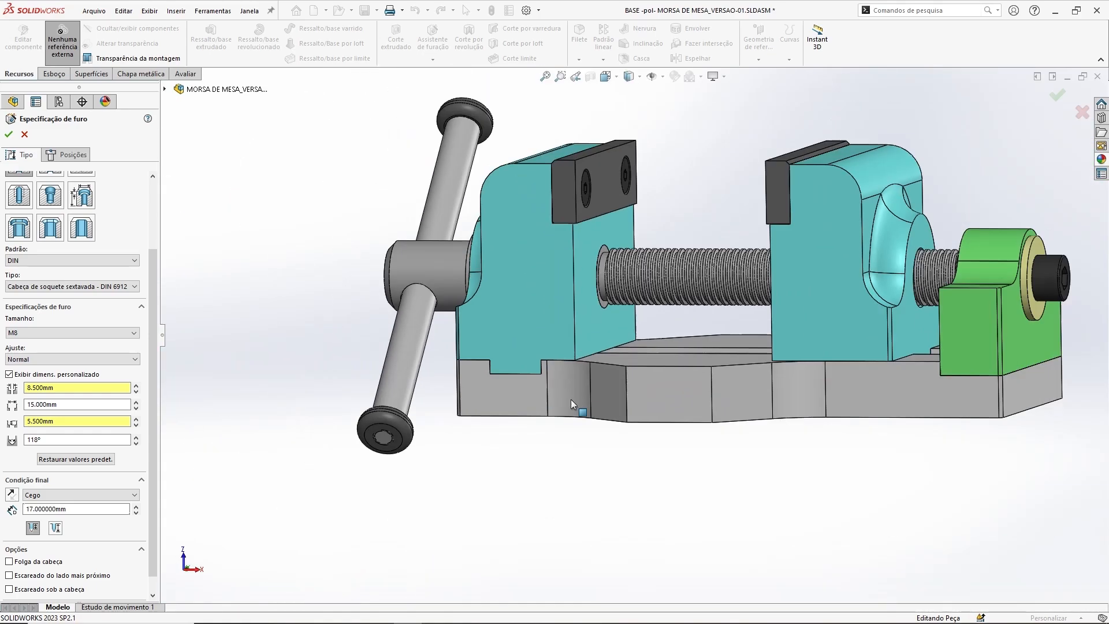
pyautogui.moveTo(570, 400); pyautogui.dragTo(656, 352, button='middle')
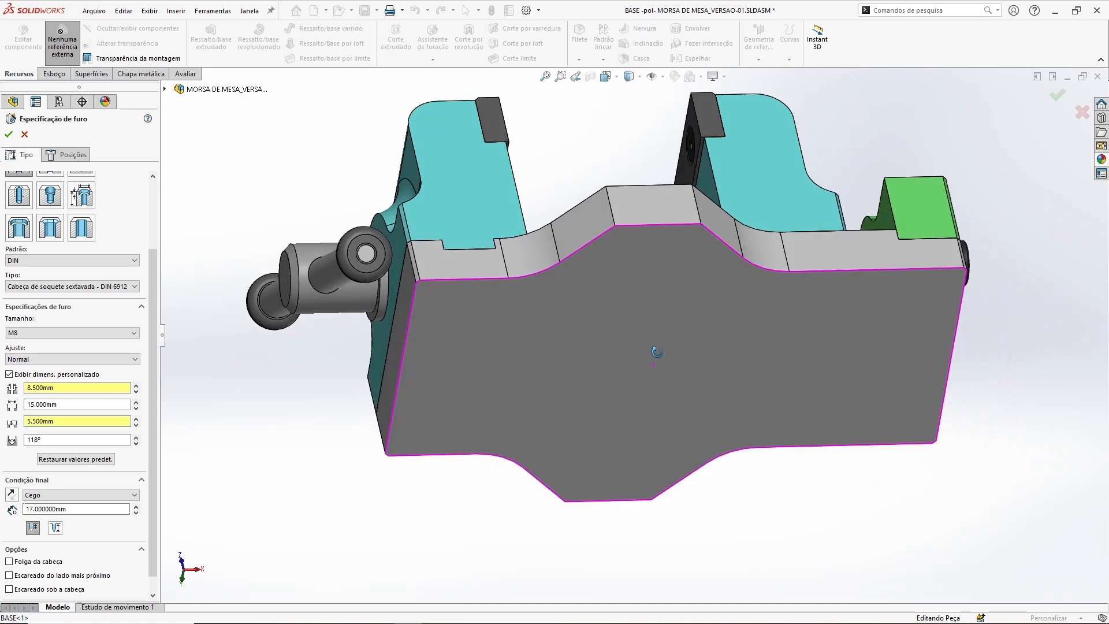
# Step: Set the counterbore hole's end condition to through all (Passante)
pyautogui.click(40, 496)
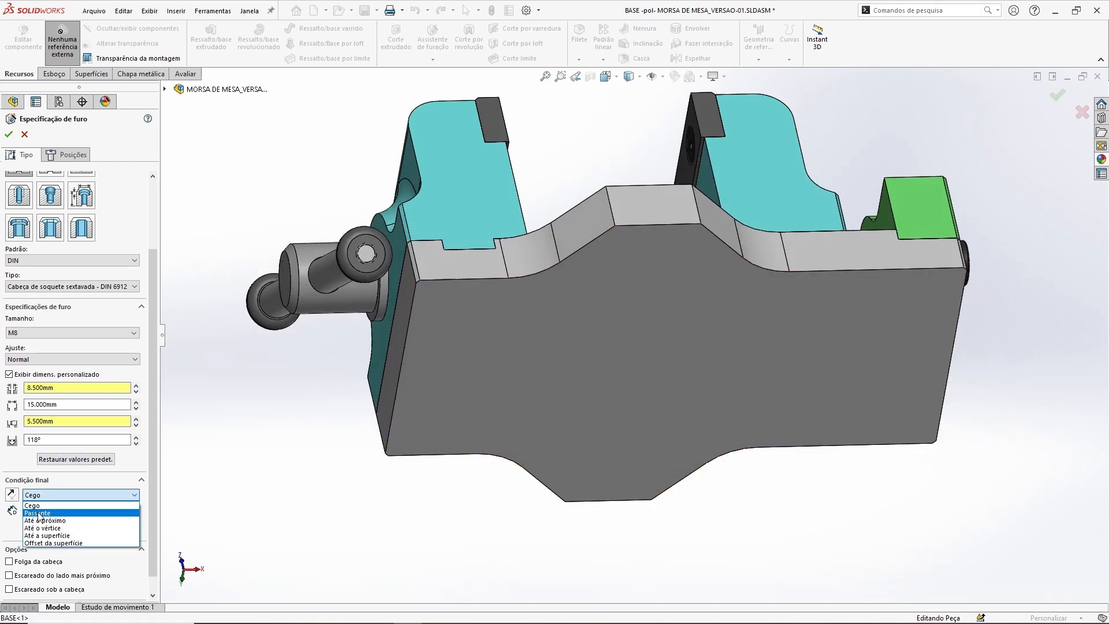
pyautogui.click(38, 513)
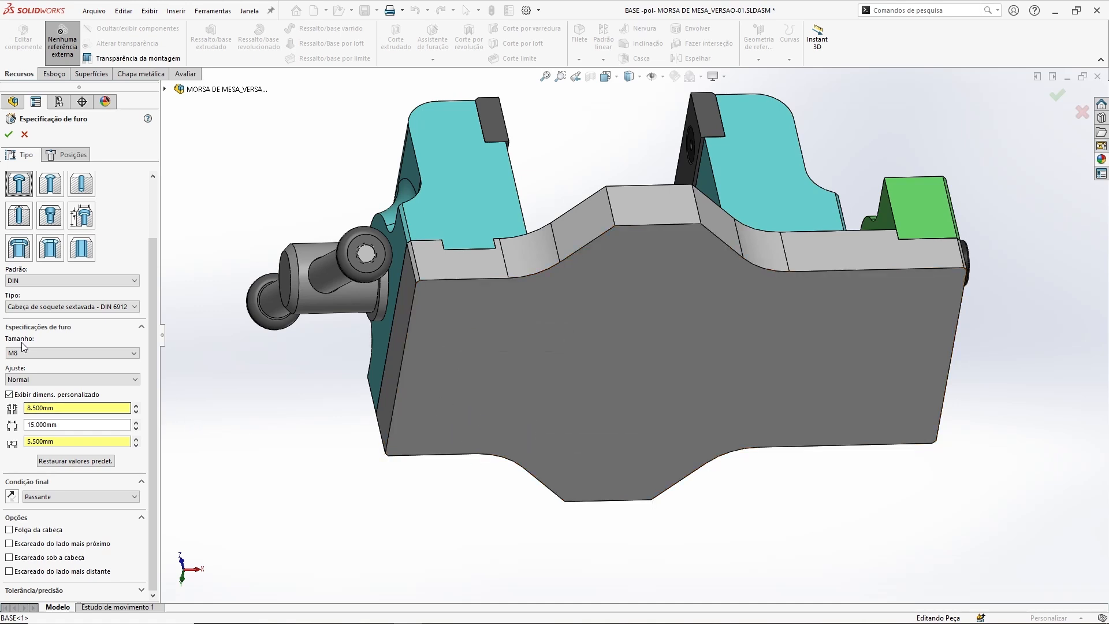
pyautogui.moveTo(830, 519); pyautogui.dragTo(841, 532, button='middle')
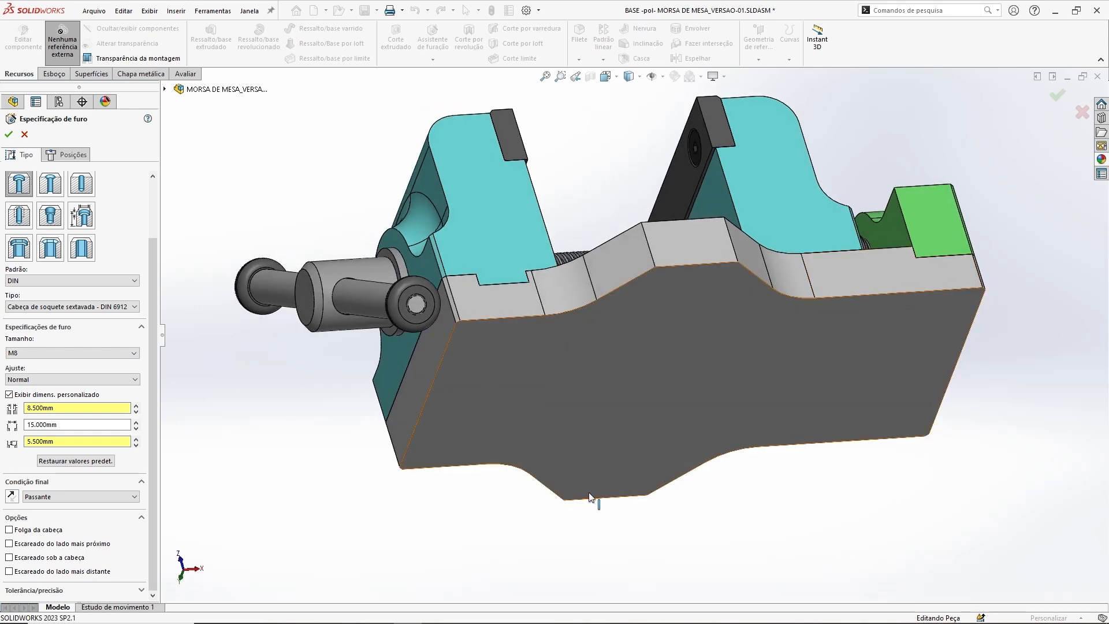
pyautogui.moveTo(803, 510)
pyautogui.mouseDown(button='middle')
pyautogui.moveTo(787, 498)
pyautogui.moveTo(780, 449)
pyautogui.moveTo(798, 492)
pyautogui.mouseUp(button='middle')
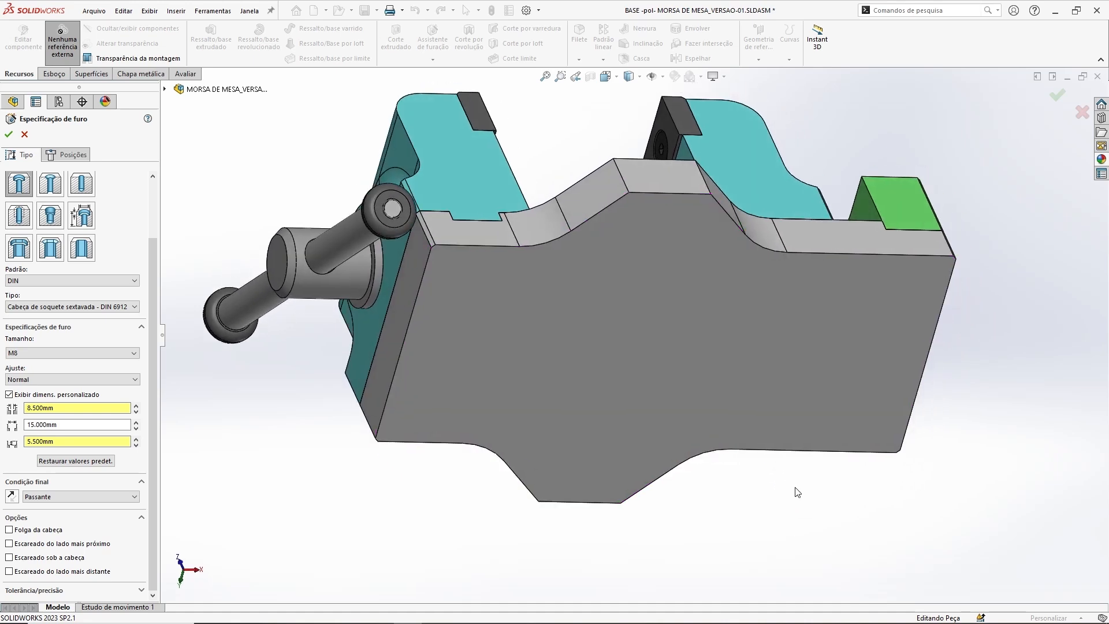
# Step: Place four counterbore hole positions on the base's bottom face, one near each corner of its rectangular part
pyautogui.click(70, 155)
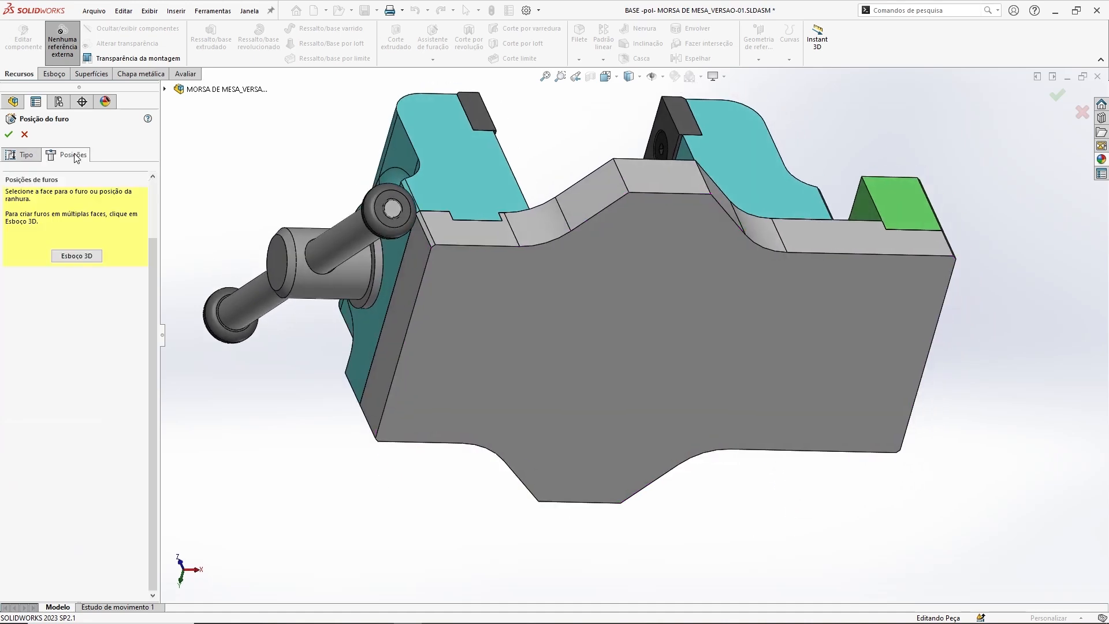
pyautogui.click(473, 279)
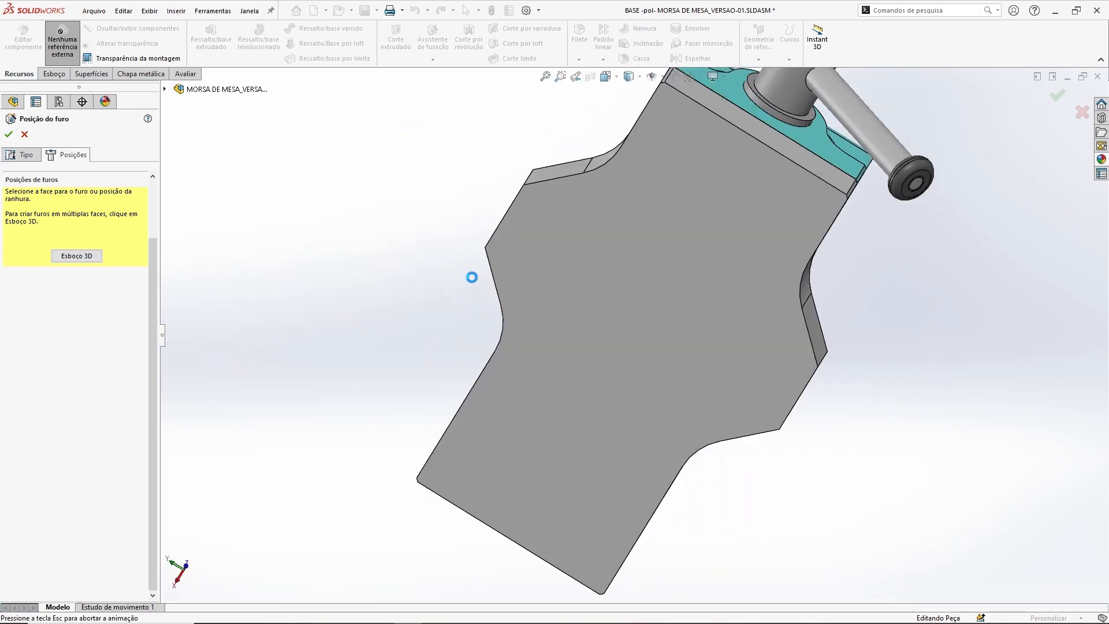
pyautogui.hotkey('ctrl', 'shift', 'z')
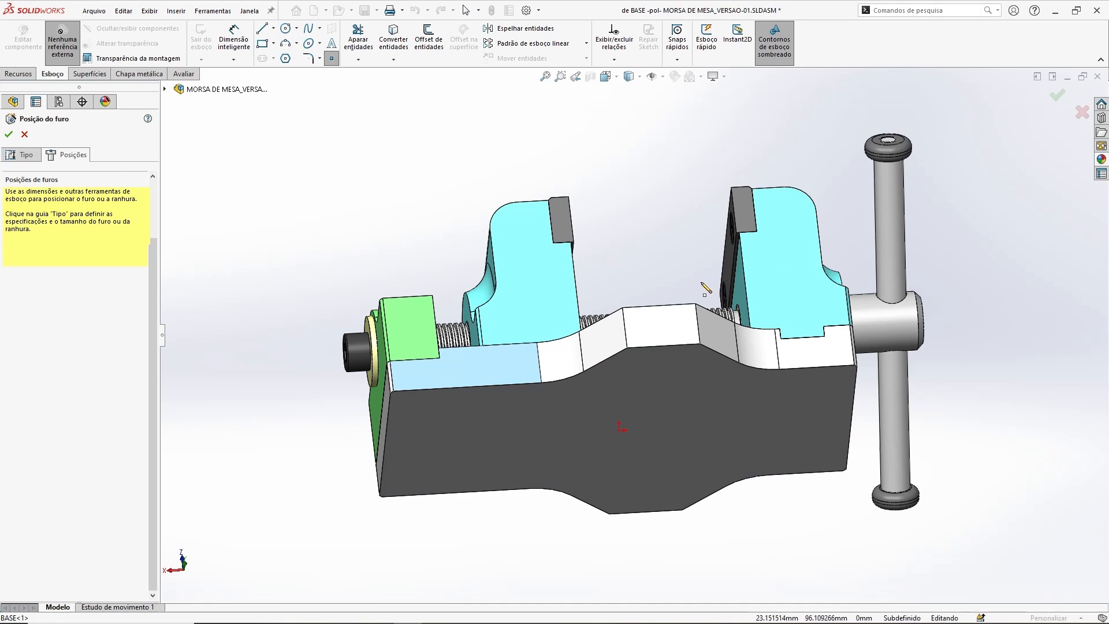
pyautogui.hotkey('ctrl', '8')
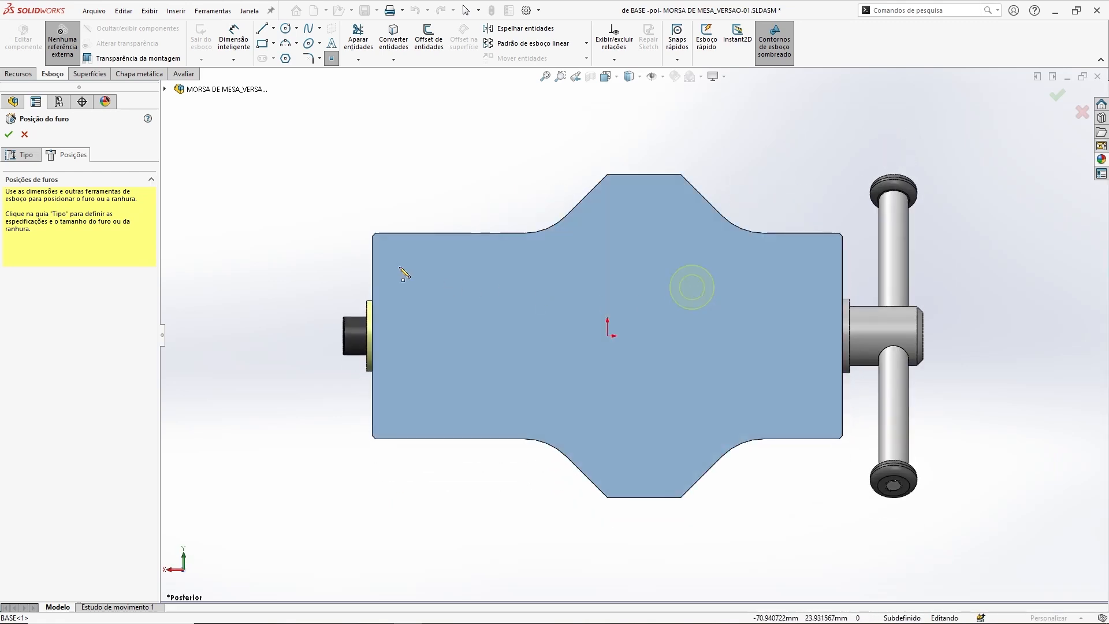
pyautogui.click(411, 273)
pyautogui.click(401, 406)
pyautogui.click(792, 412)
pyautogui.click(797, 262)
pyautogui.keyDown('ctrl'); pyautogui.moveTo(686, 149); pyautogui.dragTo(675, 161, button='middle'); pyautogui.keyUp('ctrl')
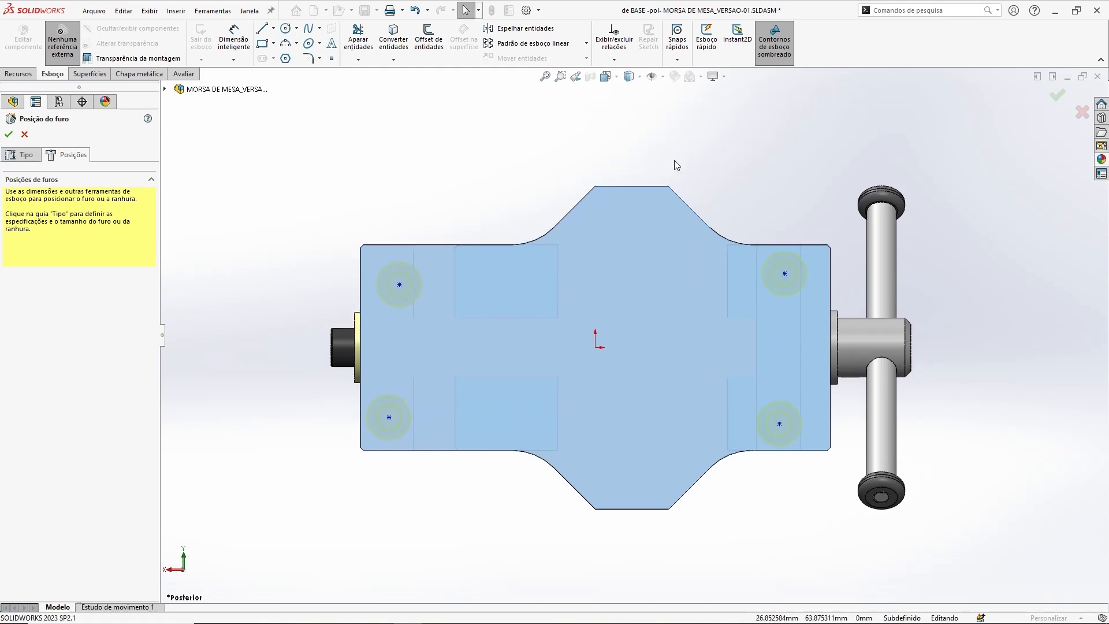
# Step: Sketch a horizontal construction line from the origin out past the base's bearing block end
pyautogui.click(262, 29)
pyautogui.click(595, 348)
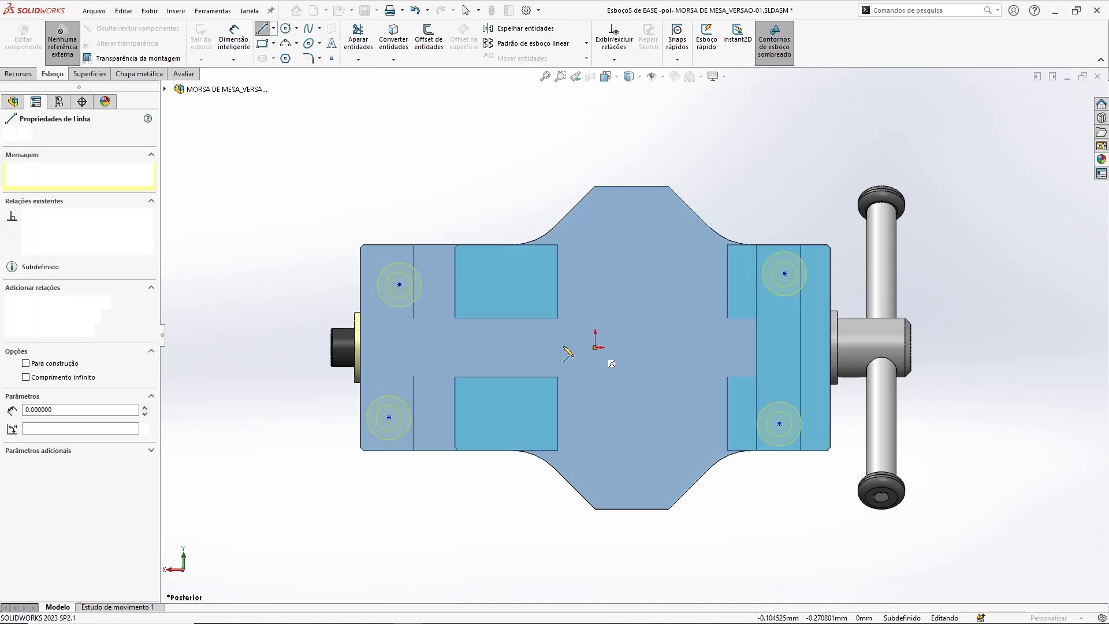
pyautogui.click(230, 348)
pyautogui.press('Escape')
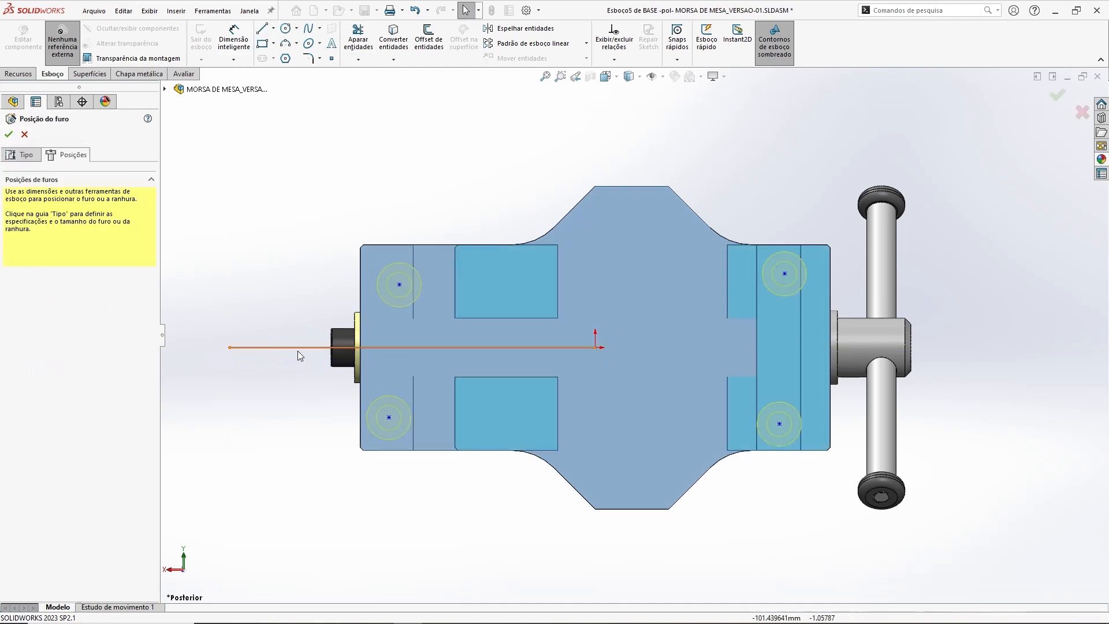
pyautogui.click(250, 347)
pyautogui.click(195, 249)
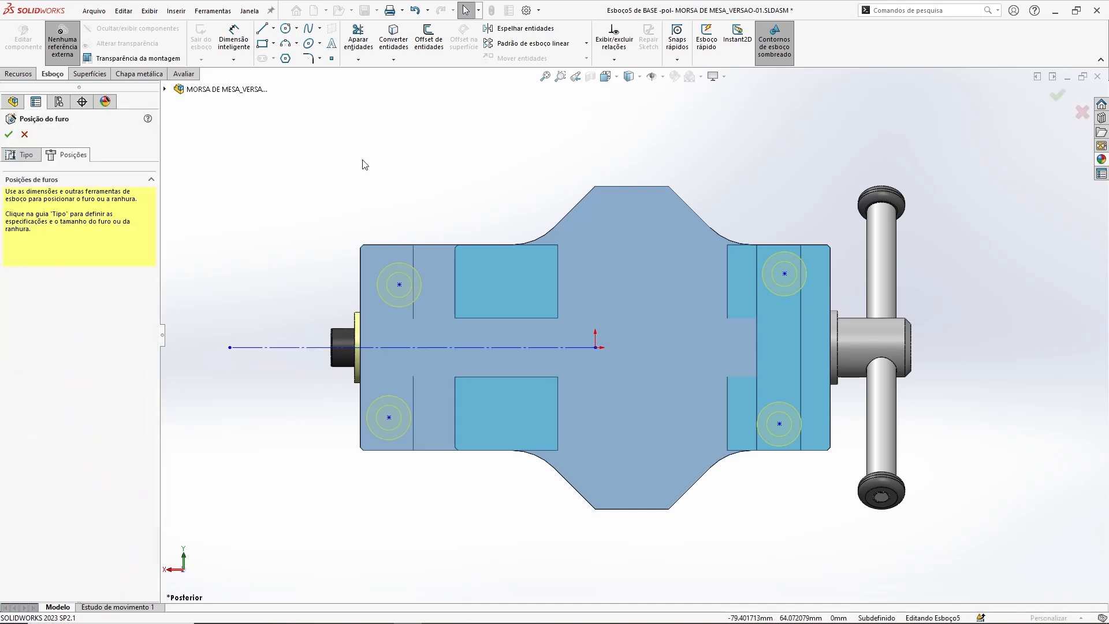
# Step: Make the two hole points at the bearing block end symmetric about the horizontal construction line
pyautogui.click(389, 417)
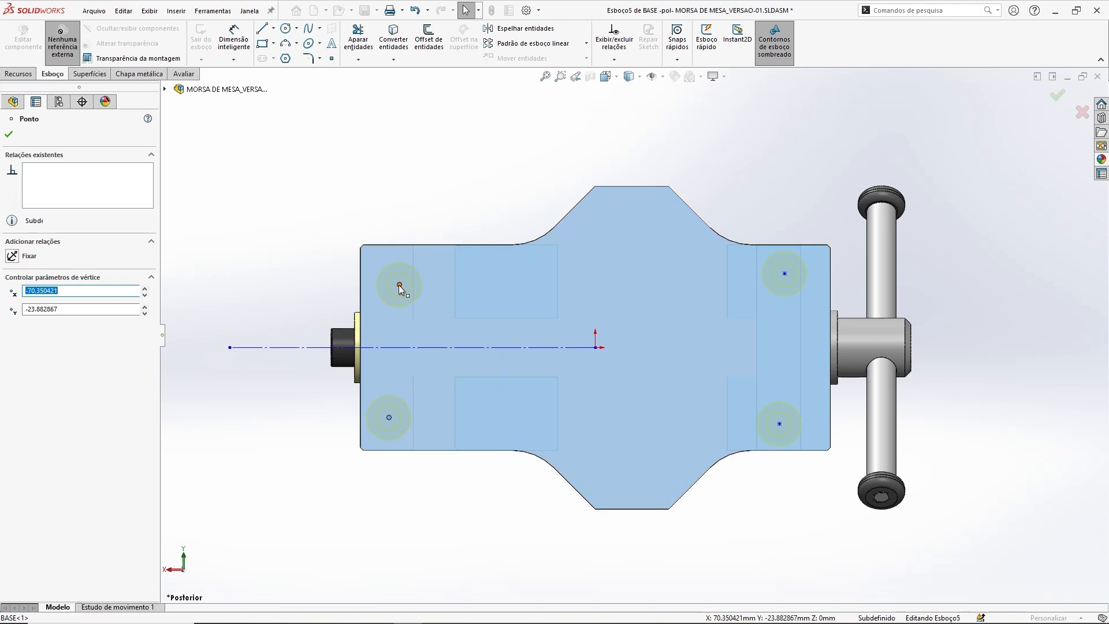
pyautogui.keyDown('ctrl'); pyautogui.click(399, 285); pyautogui.keyUp('ctrl')
pyautogui.keyDown('ctrl'); pyautogui.click(391, 346); pyautogui.keyUp('ctrl')
pyautogui.click(425, 294)
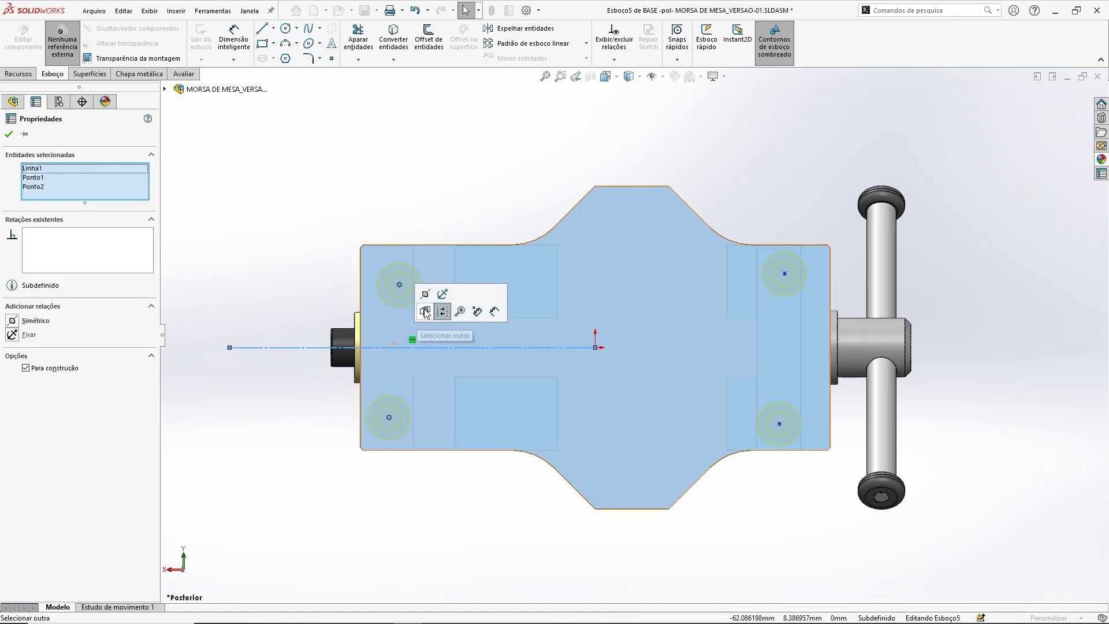
# Step: Shift the bearing-block-end hole pair slightly outward and make the two fixed-jaw-end hole points symmetric about the construction line
pyautogui.click(297, 227)
pyautogui.moveTo(389, 417)
pyautogui.mouseDown()
pyautogui.moveTo(384, 498)
pyautogui.moveTo(385, 414)
pyautogui.mouseUp()
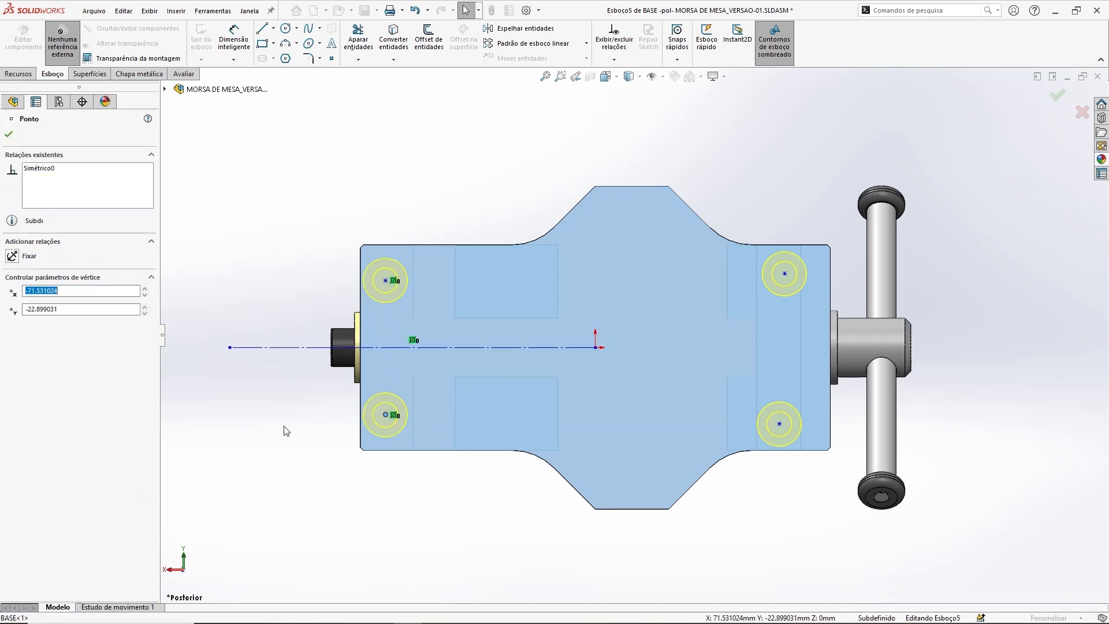
pyautogui.click(779, 424)
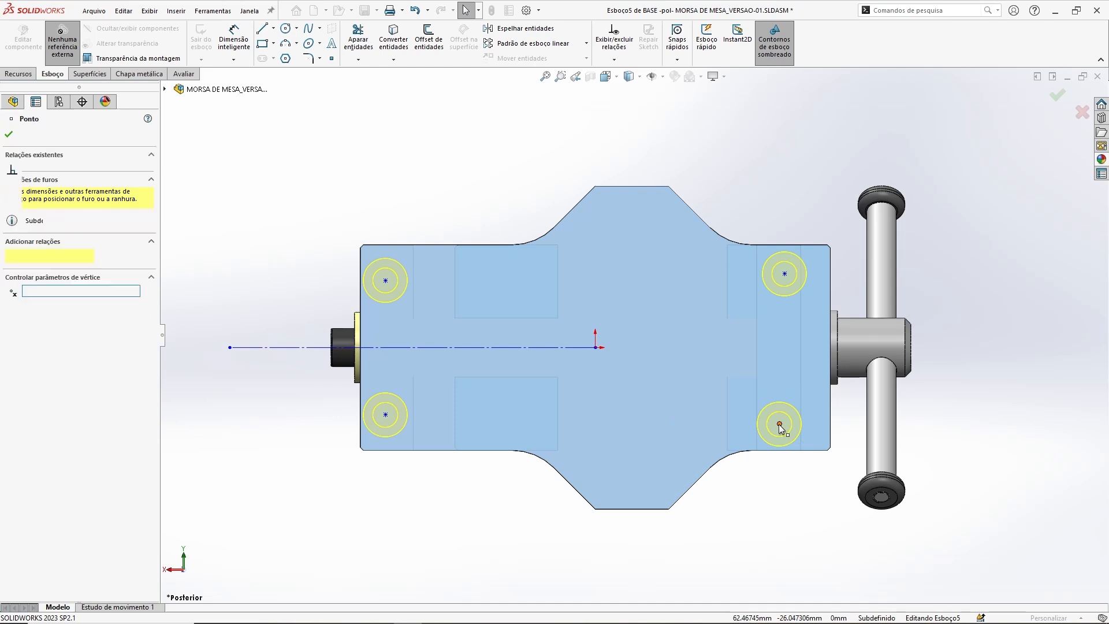
pyautogui.keyDown('ctrl'); pyautogui.click(785, 274); pyautogui.keyUp('ctrl')
pyautogui.keyDown('ctrl'); pyautogui.click(549, 347); pyautogui.keyUp('ctrl')
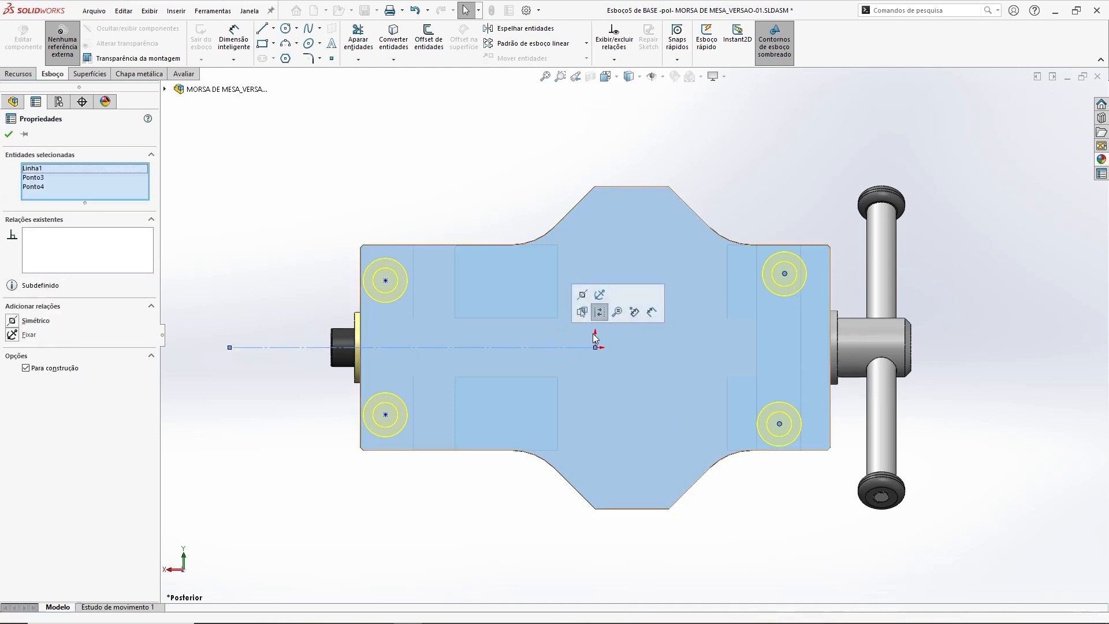
pyautogui.click(582, 296)
pyautogui.click(392, 156)
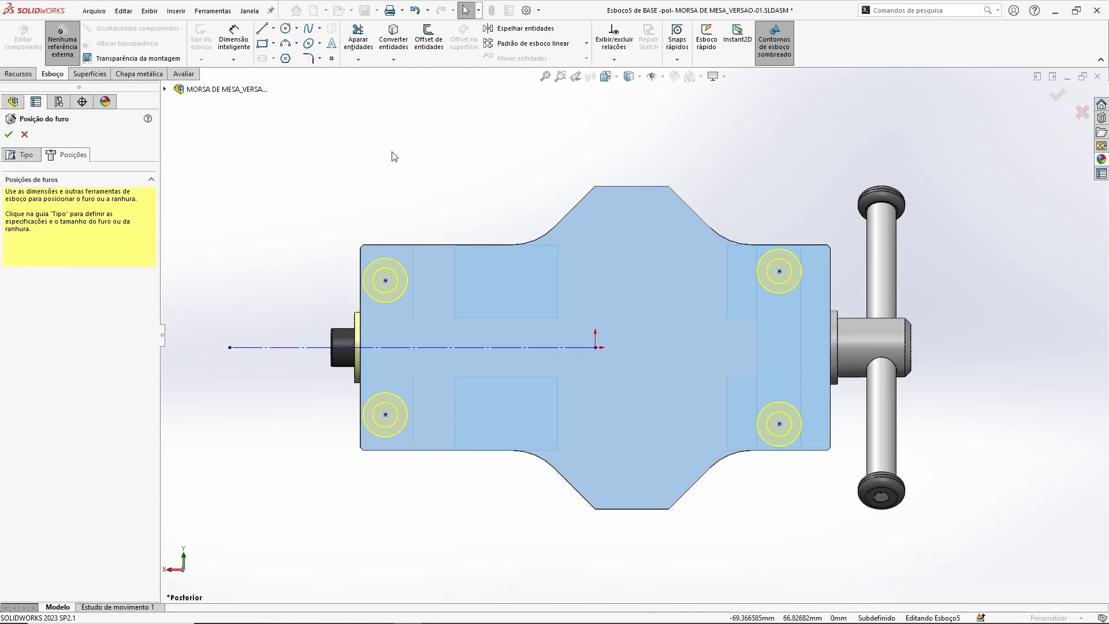
# Step: Apply a Fixed (Fixar) relation to the horizontal construction line to lock it in place
pyautogui.moveTo(595, 348)
pyautogui.mouseDown()
pyautogui.moveTo(563, 348)
pyautogui.moveTo(596, 348)
pyautogui.mouseUp()
pyautogui.click(306, 183)
pyautogui.click(746, 506)
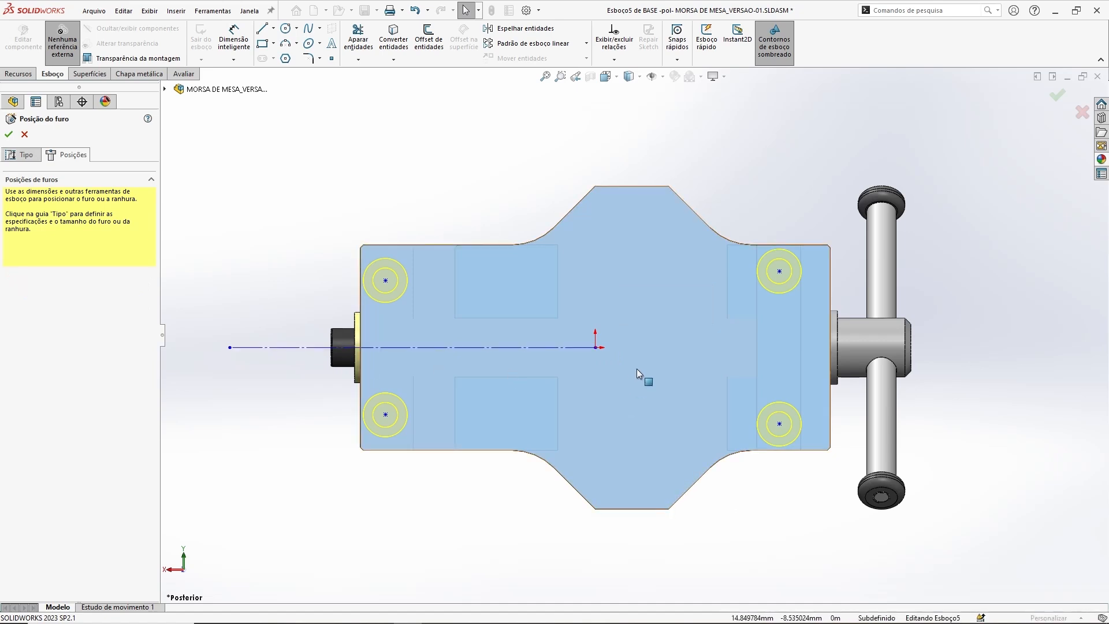
pyautogui.moveTo(596, 348)
pyautogui.mouseDown()
pyautogui.moveTo(557, 356)
pyautogui.moveTo(596, 348)
pyautogui.mouseUp()
pyautogui.click(710, 513)
pyautogui.click(584, 347)
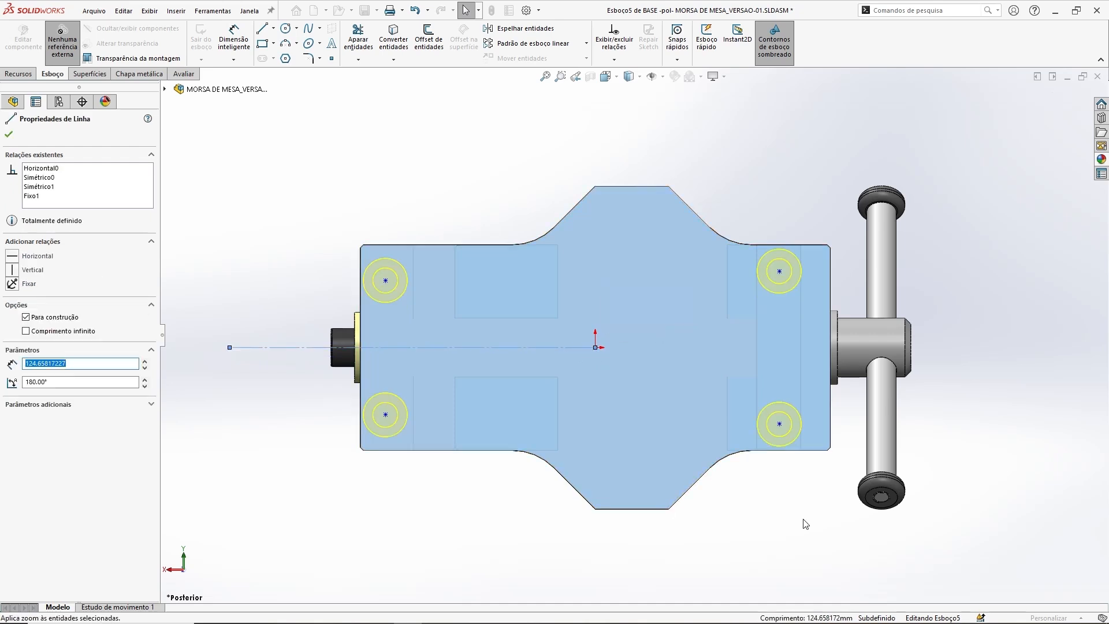
pyautogui.click(815, 529)
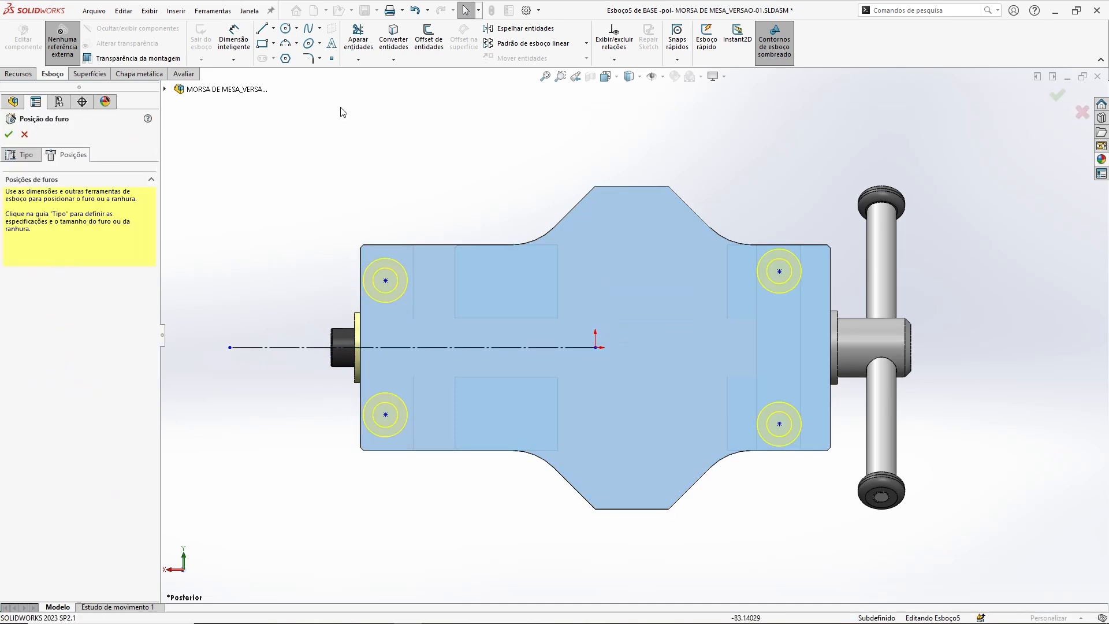
# Step: Dimension the upper hole point at the bearing block end 12 mm from the base's adjacent long edge
pyautogui.click(238, 39)
pyautogui.click(386, 281)
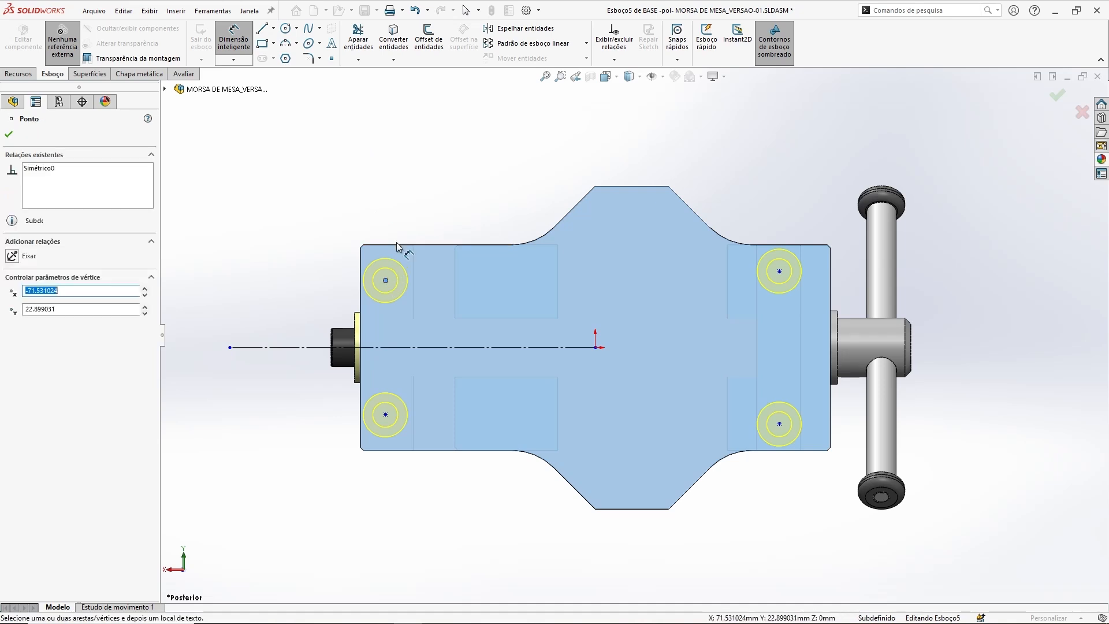
pyautogui.click(397, 246)
pyautogui.click(328, 268)
pyautogui.write('12')
pyautogui.press('Return')
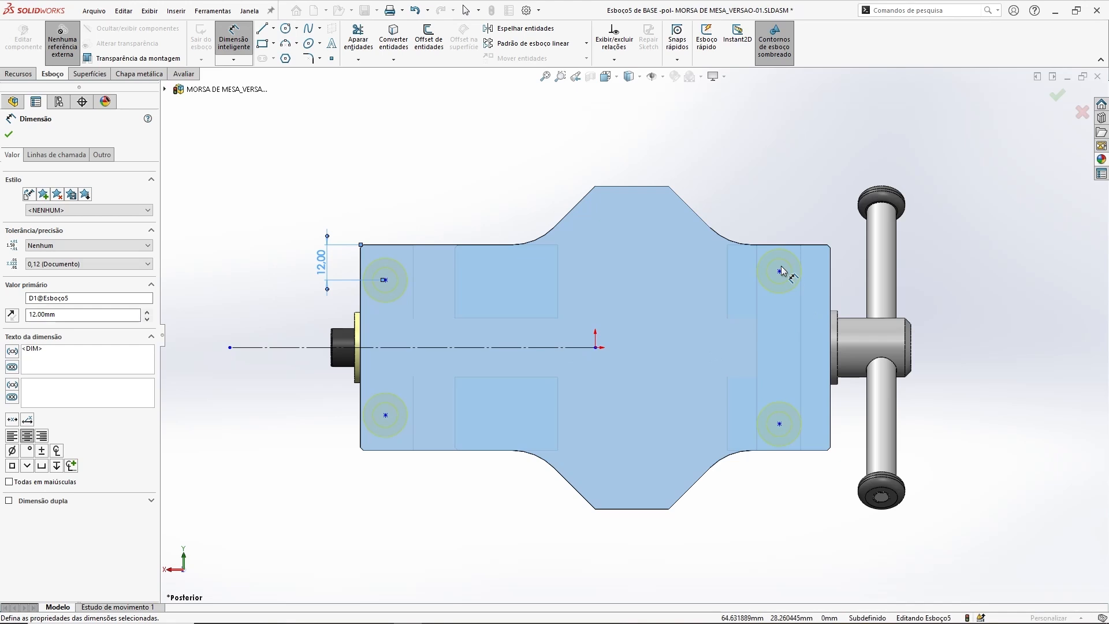
# Step: Dimension the upper hole point at the fixed jaw end 12 mm from the base's adjacent long edge
pyautogui.click(780, 271)
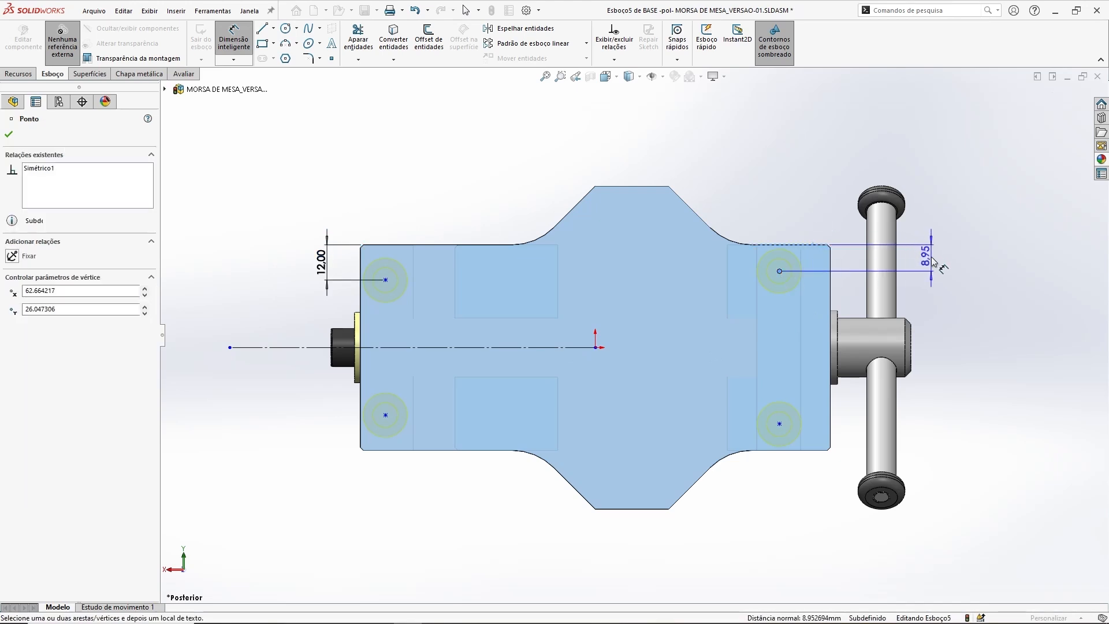
pyautogui.click(929, 255)
pyautogui.press('Return')
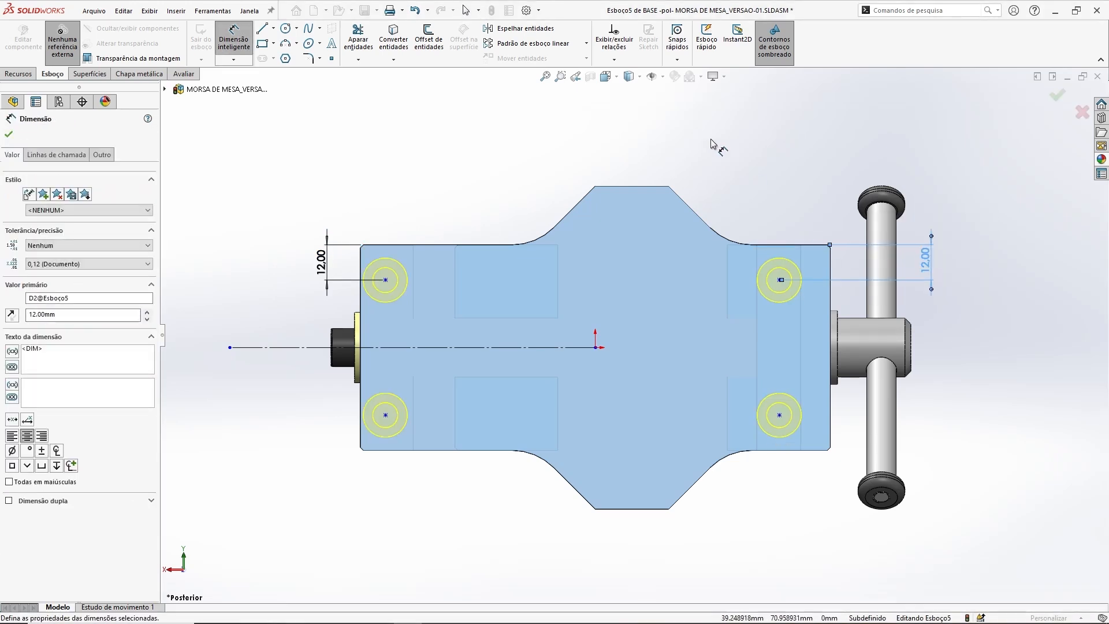
pyautogui.click(724, 137)
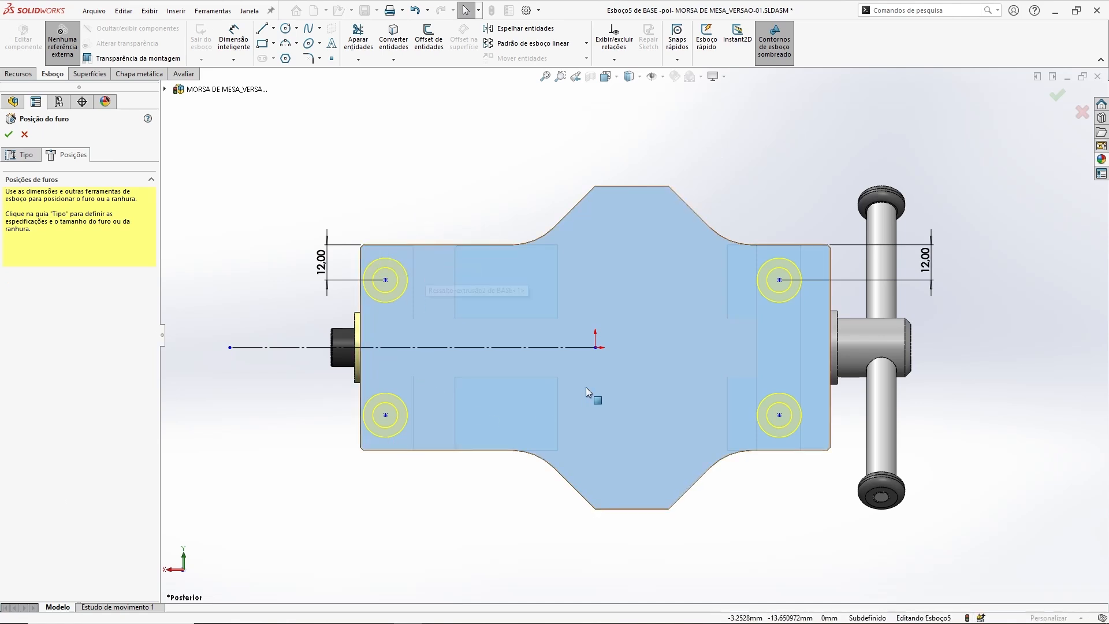
# Step: Measure the bearing block's thickness between its inner and outer faces
pyautogui.moveTo(585, 370)
pyautogui.mouseDown(button='middle')
pyautogui.moveTo(581, 258)
pyautogui.moveTo(587, 364)
pyautogui.mouseUp(button='middle')
pyautogui.scroll(-1, 578, 359)
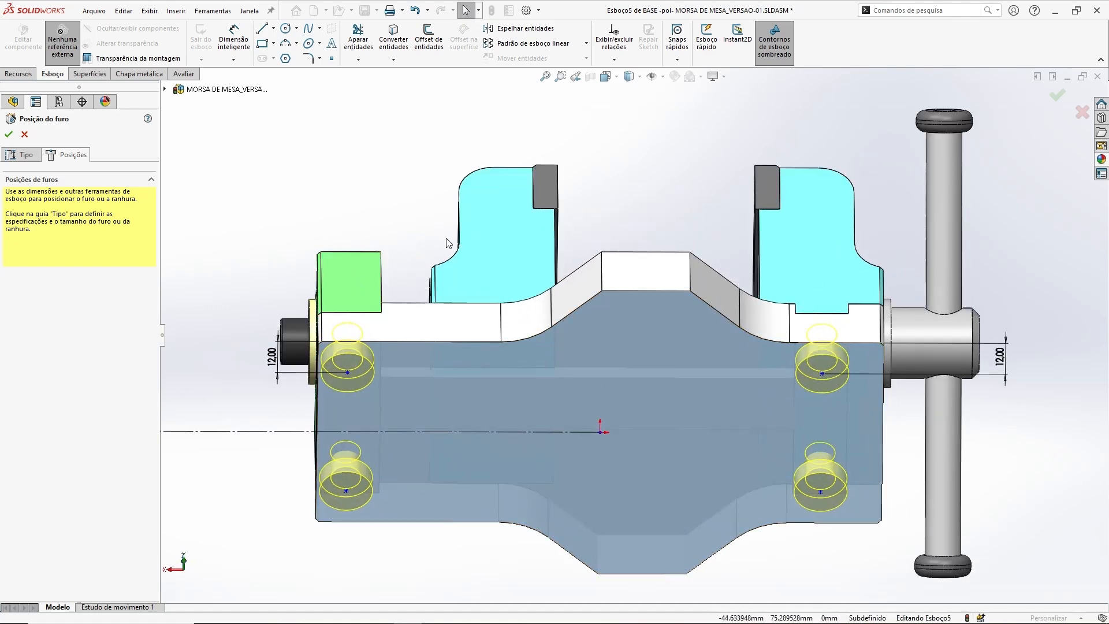
pyautogui.moveTo(316, 278)
pyautogui.mouseDown(button='middle')
pyautogui.moveTo(350, 315)
pyautogui.moveTo(372, 308)
pyautogui.mouseUp(button='middle')
pyautogui.click(372, 307)
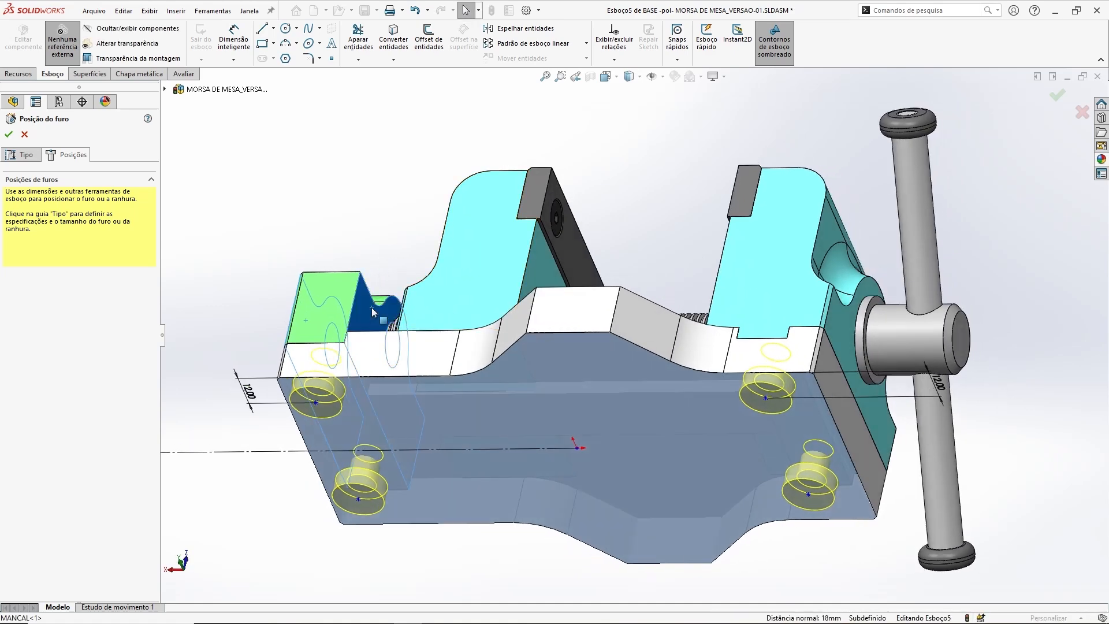
pyautogui.moveTo(526, 265); pyautogui.dragTo(327, 292, button='middle')
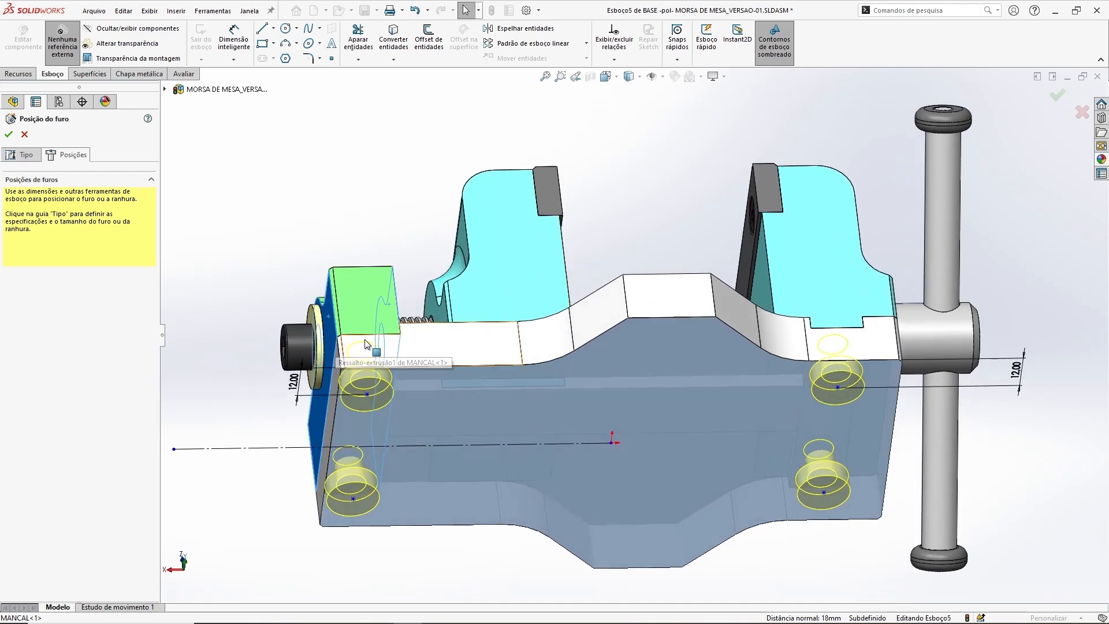
pyautogui.click(353, 208)
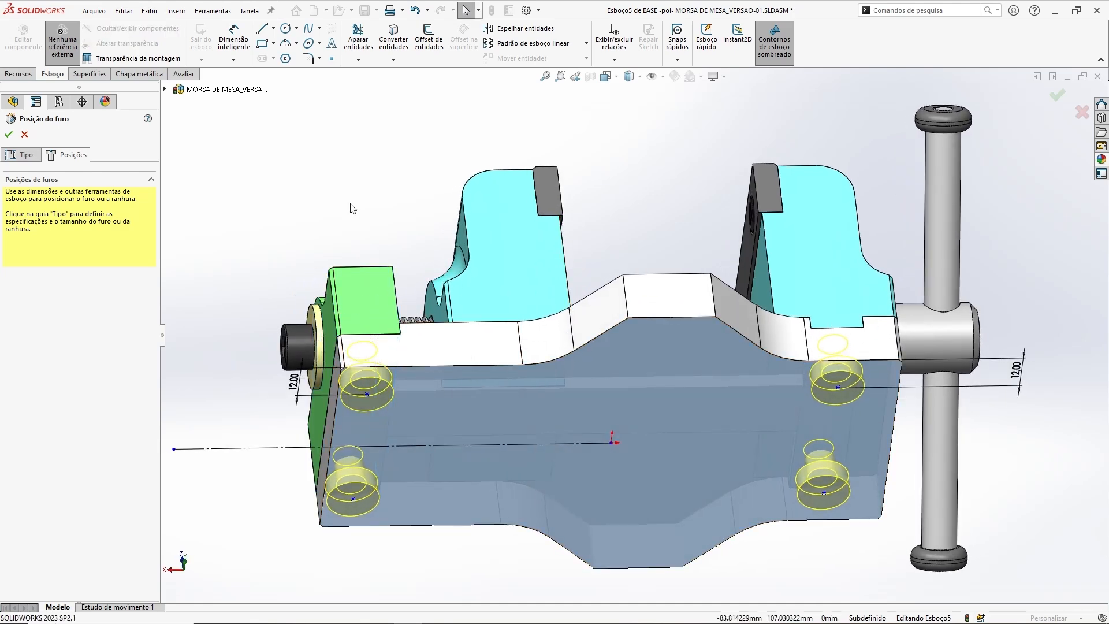
# Step: Dimension the upper hole point at the bearing block end 9 mm from the base's short end edge
pyautogui.hotkey('ctrl', '8')
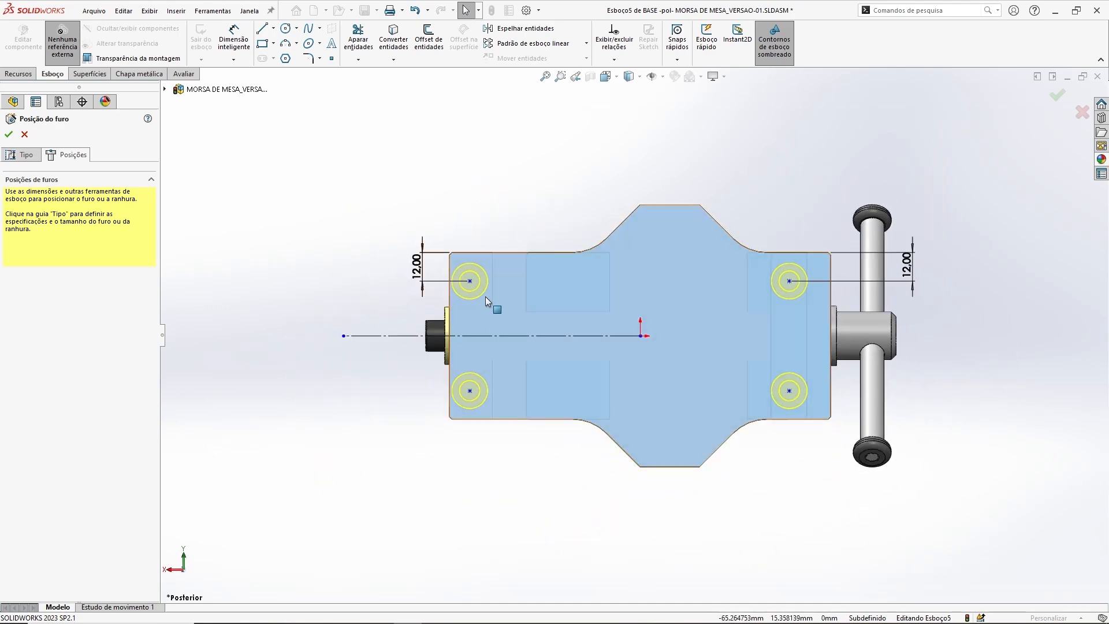
pyautogui.scroll(-4, 454, 280)
pyautogui.click(235, 40)
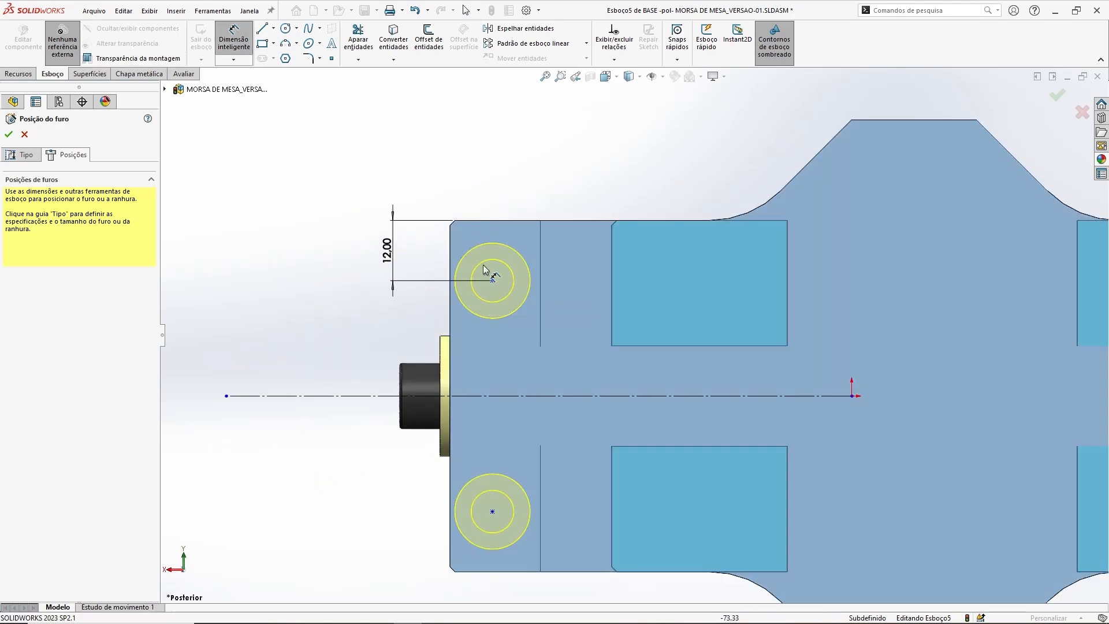
pyautogui.moveTo(595, 260); pyautogui.dragTo(494, 156, button='middle')
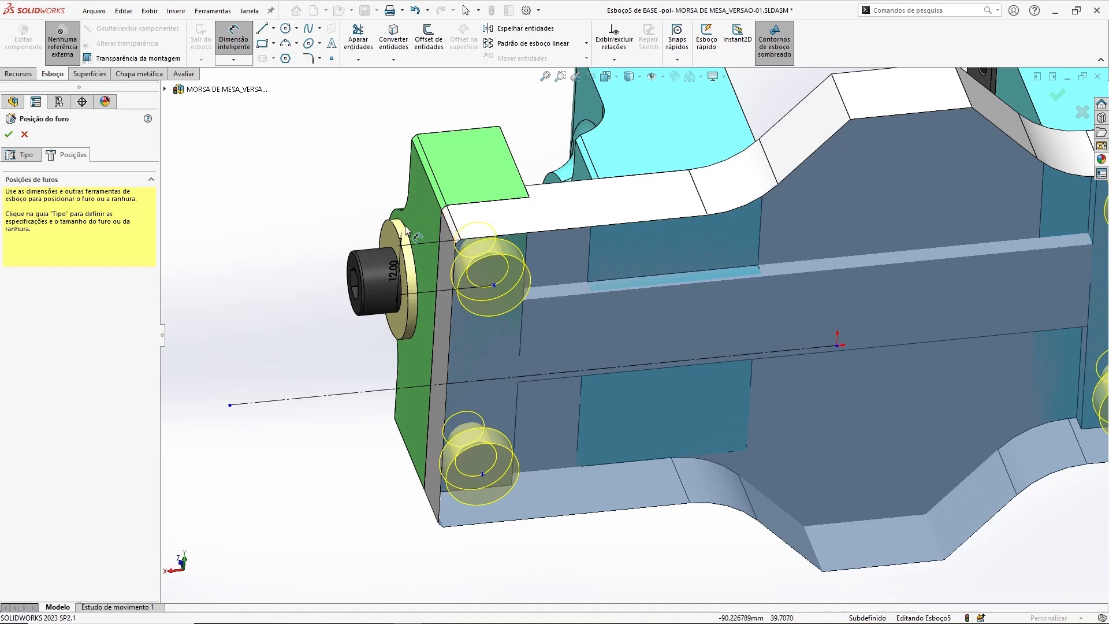
pyautogui.hotkey('ctrl', '8')
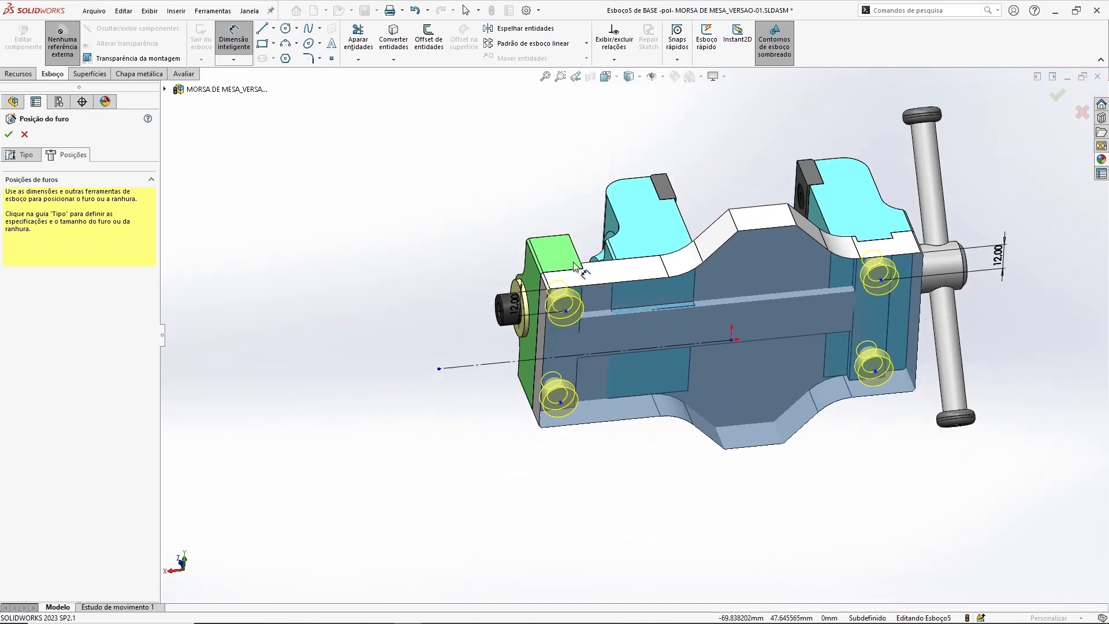
pyautogui.scroll(-4, 522, 302)
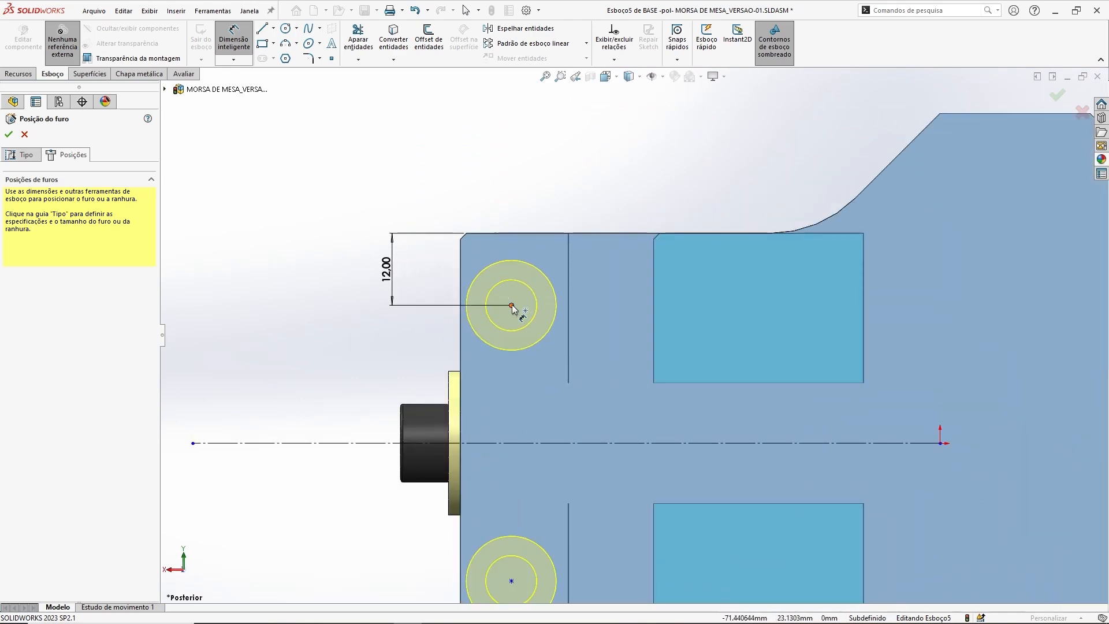
pyautogui.click(512, 306)
pyautogui.click(462, 267)
pyautogui.click(489, 183)
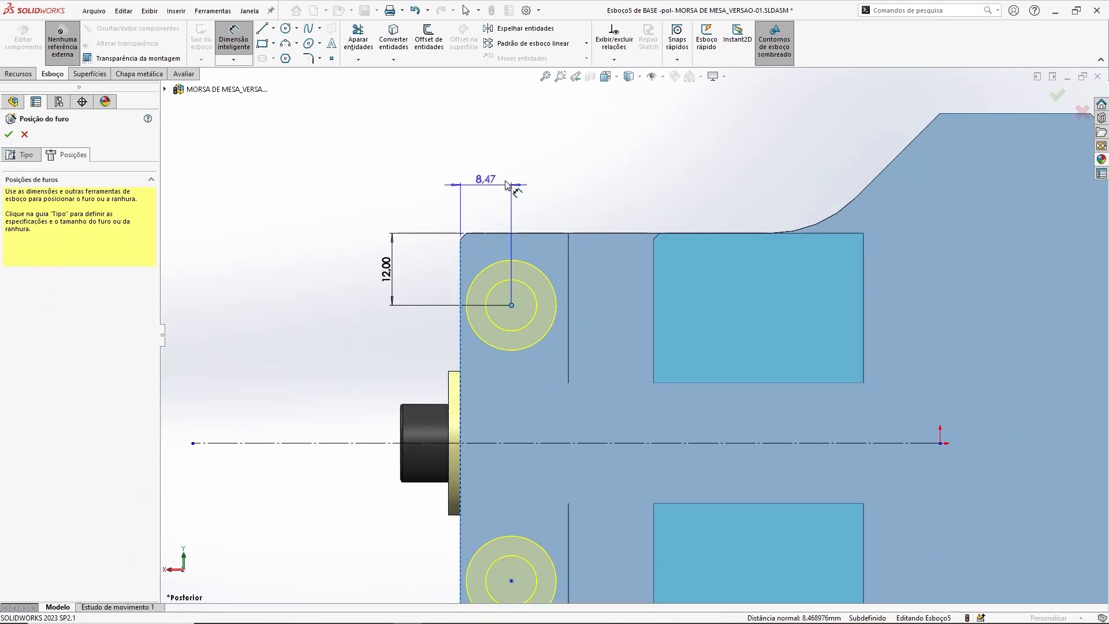
pyautogui.write('9')
pyautogui.press('Return')
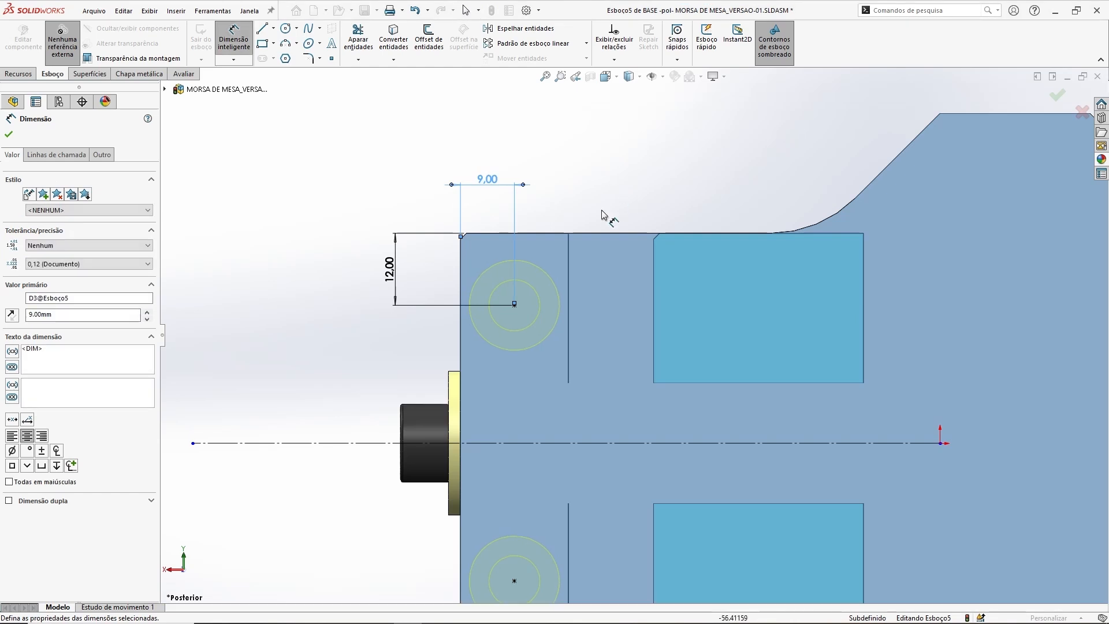
pyautogui.press('Escape')
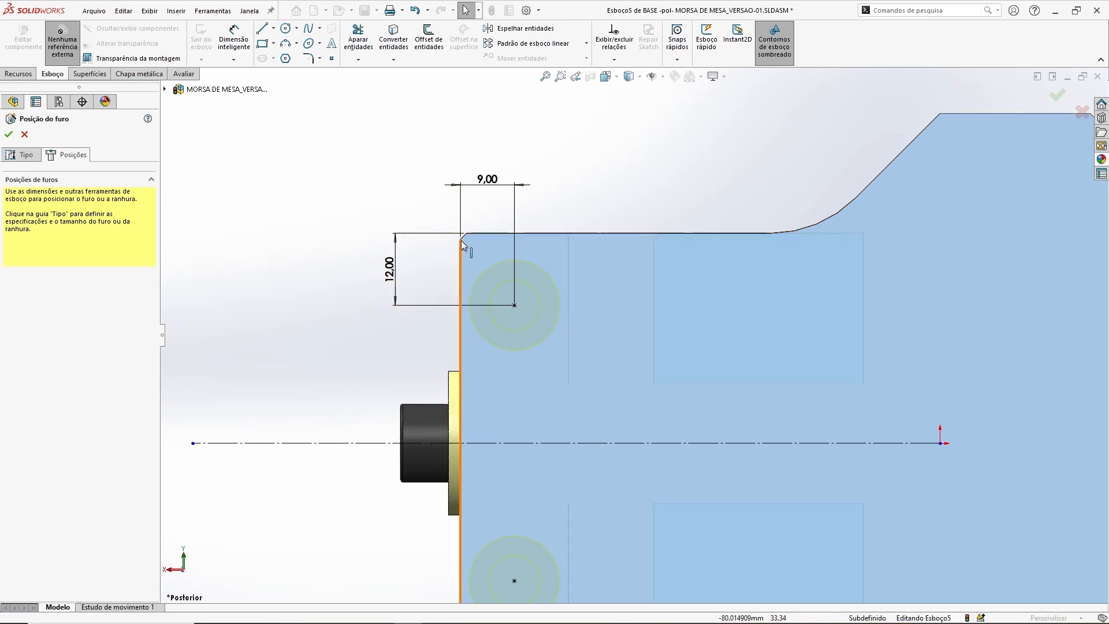
# Step: Measure the distance from the midpoint of the fixed jaw's lower tab edge to the base's adjacent end face
pyautogui.scroll(5, 605, 325)
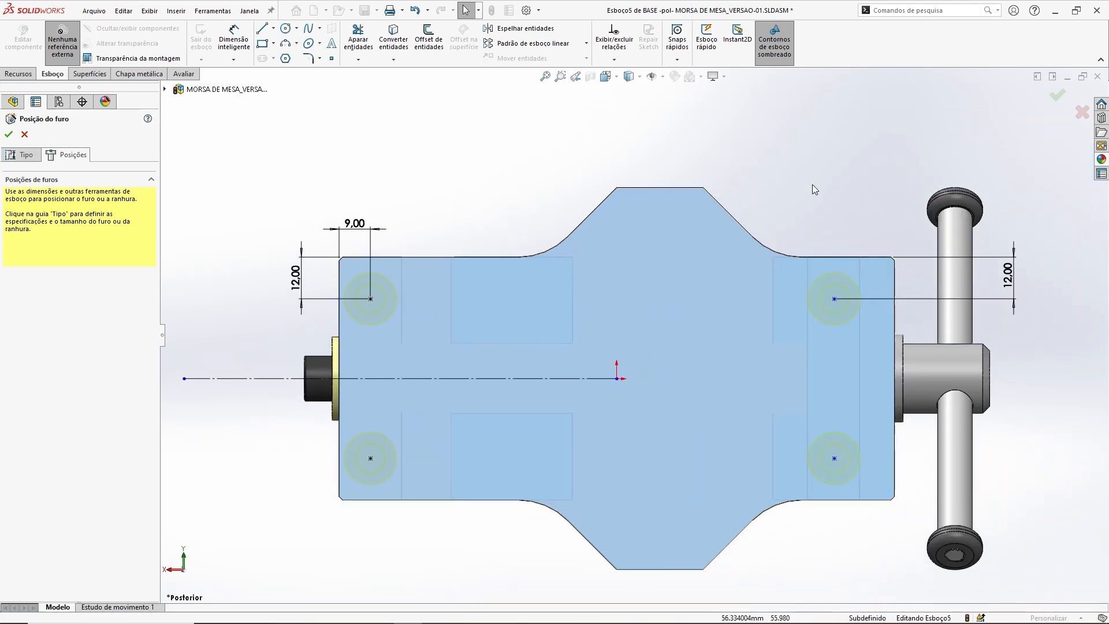
pyautogui.moveTo(813, 196); pyautogui.dragTo(859, 365, button='middle')
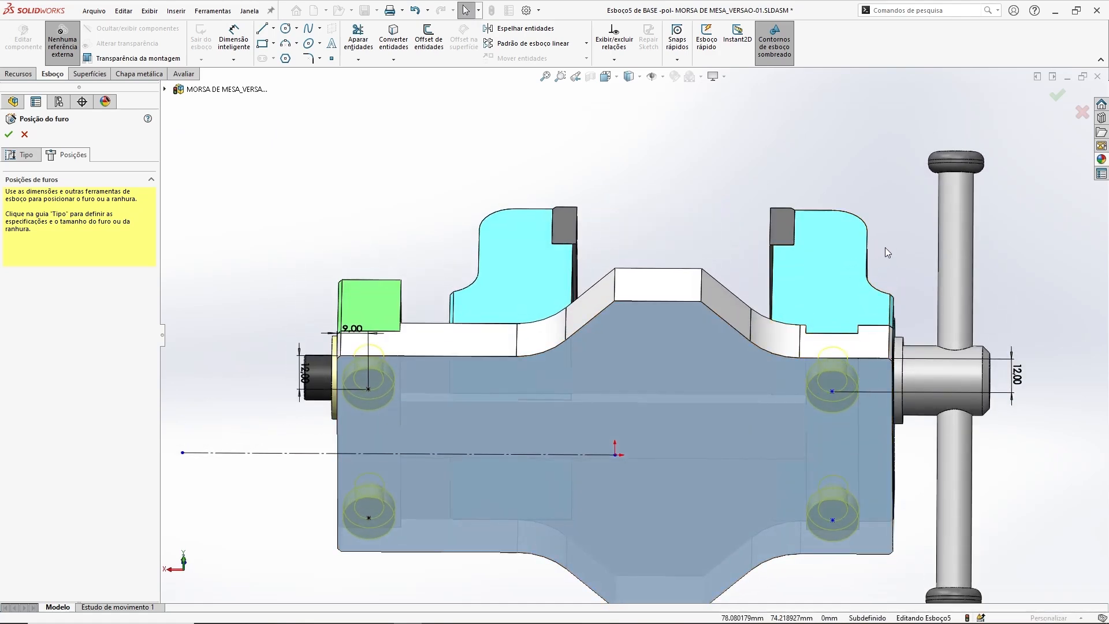
pyautogui.keyDown('ctrl'); pyautogui.moveTo(886, 247); pyautogui.dragTo(752, 204, button='middle'); pyautogui.keyUp('ctrl')
pyautogui.click(193, 73)
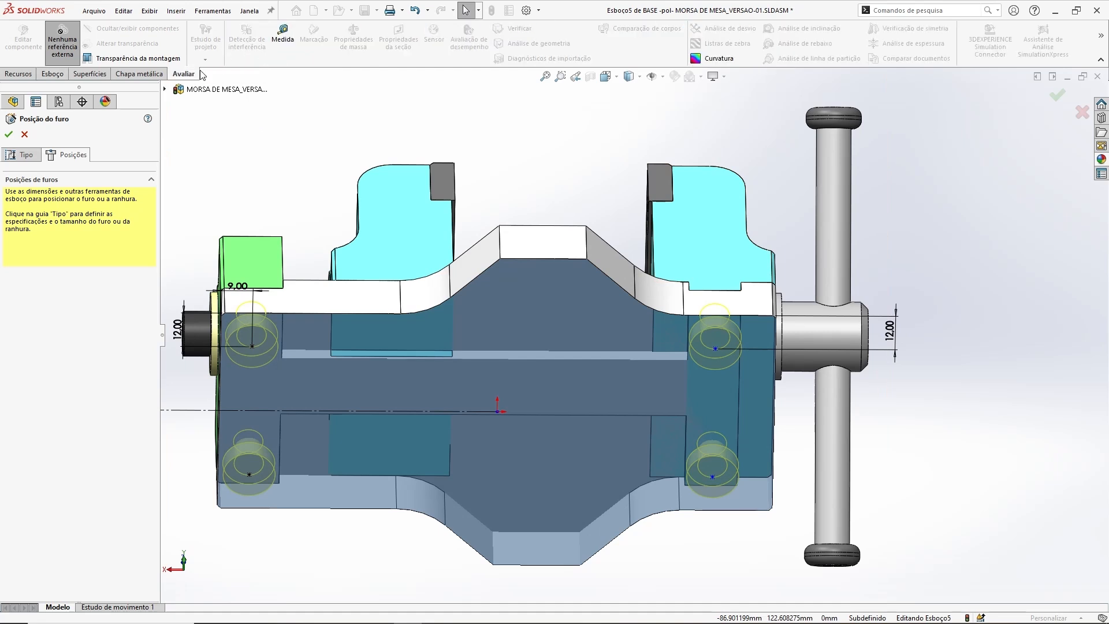
pyautogui.click(282, 41)
pyautogui.scroll(-5, 793, 306)
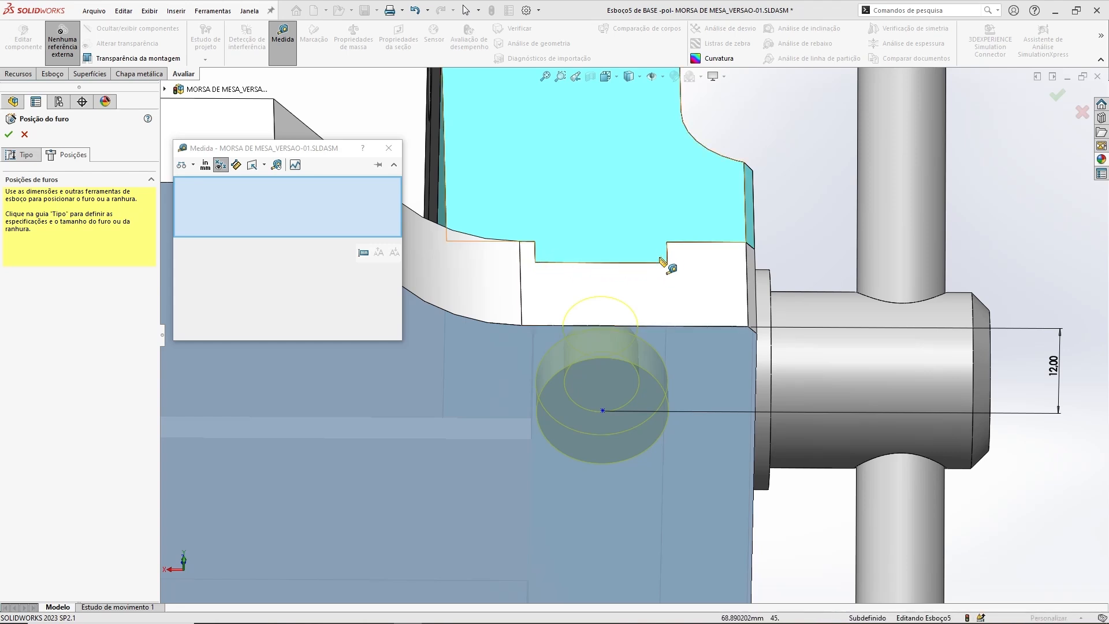
pyautogui.click(603, 264)
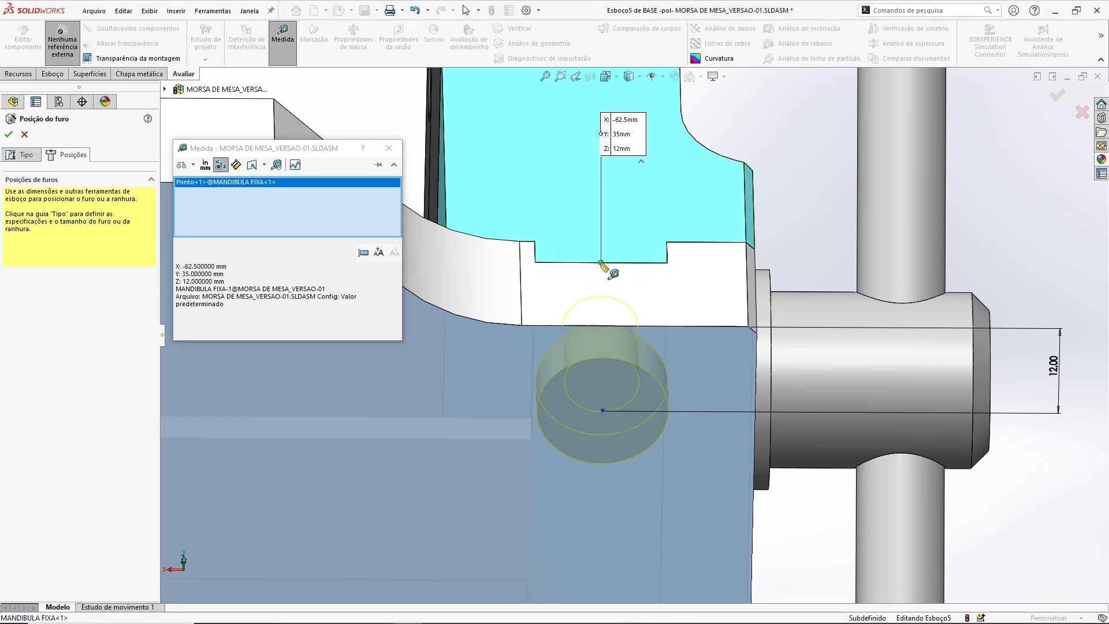
pyautogui.moveTo(639, 307); pyautogui.dragTo(791, 312, button='middle')
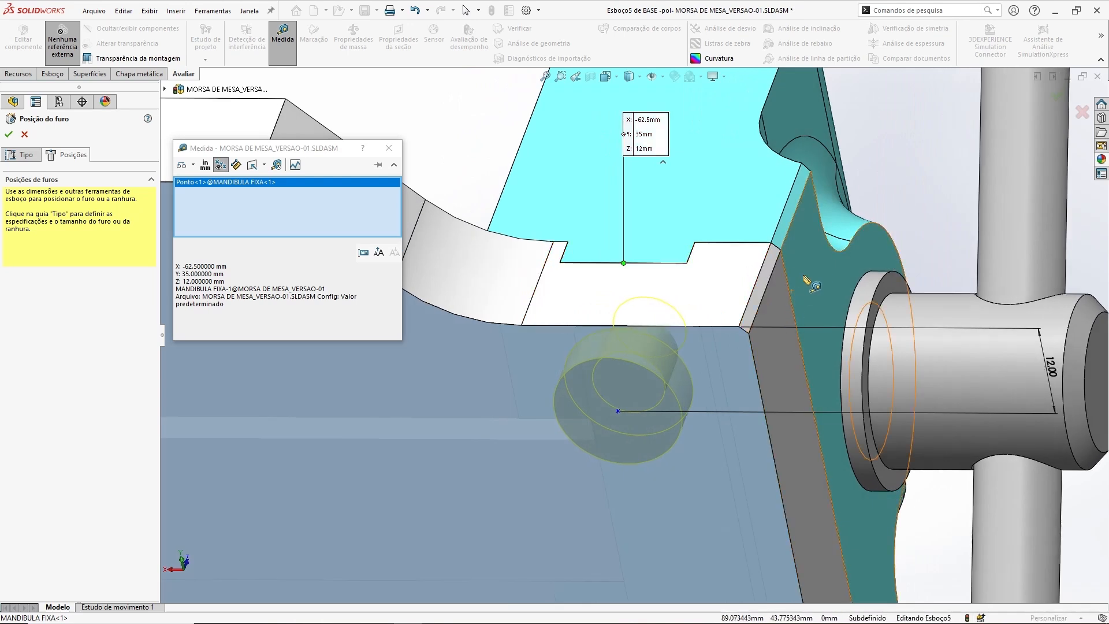
pyautogui.click(786, 300)
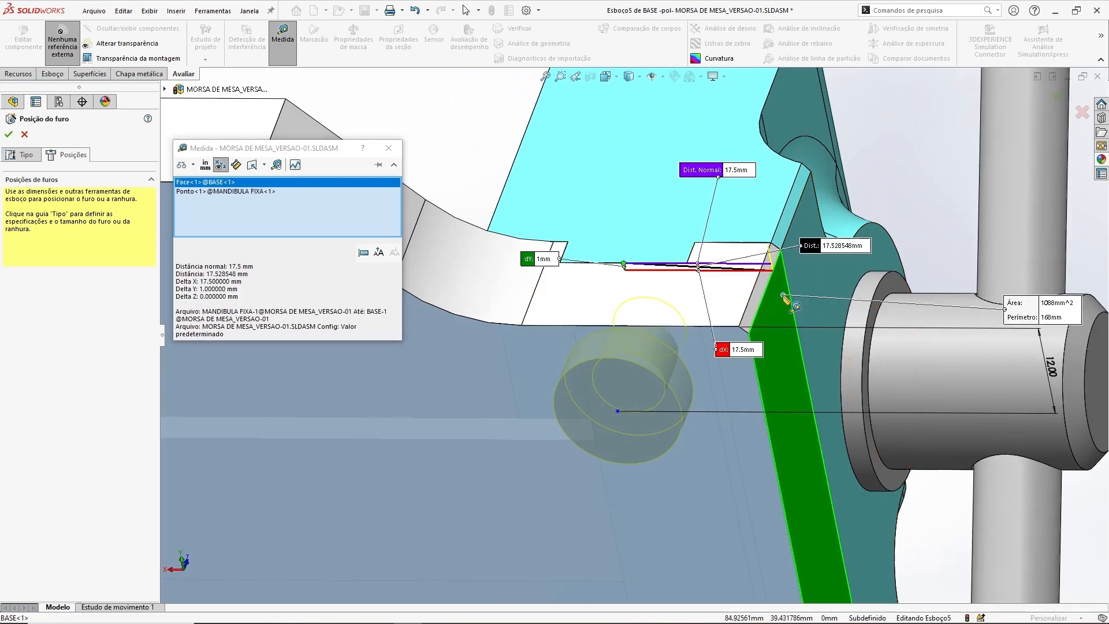
pyautogui.moveTo(729, 209); pyautogui.dragTo(647, 393, button='middle')
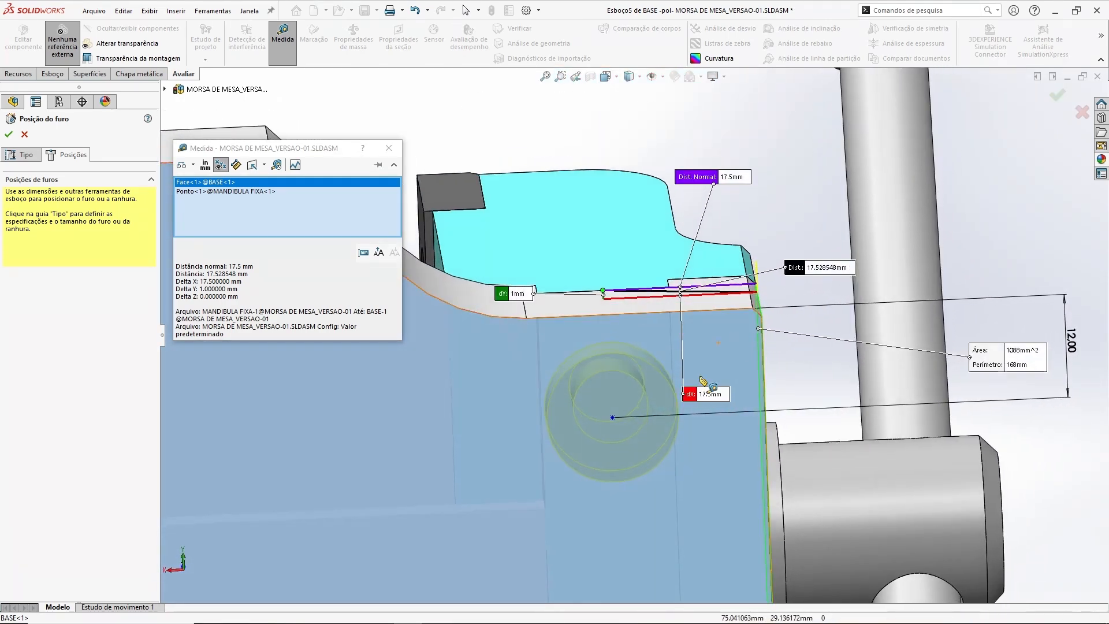
pyautogui.click(816, 214)
pyautogui.scroll(1, 764, 222)
pyautogui.click(390, 149)
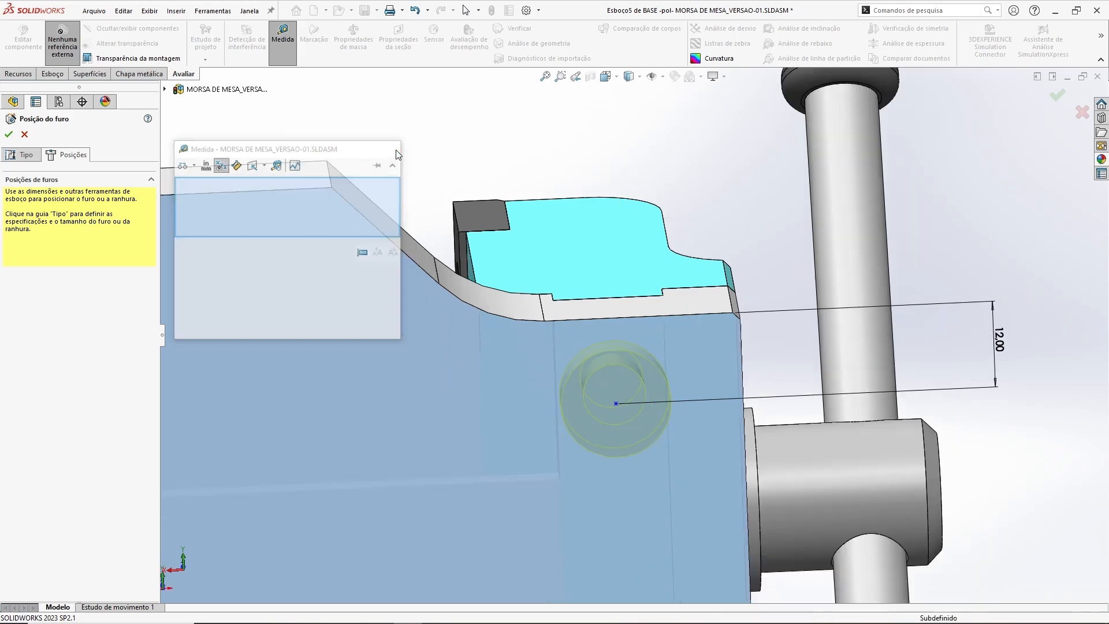
# Step: Dimension the upper hole point at the fixed jaw end 17.5 mm from the base's short end edge
pyautogui.hotkey('ctrl', '2')
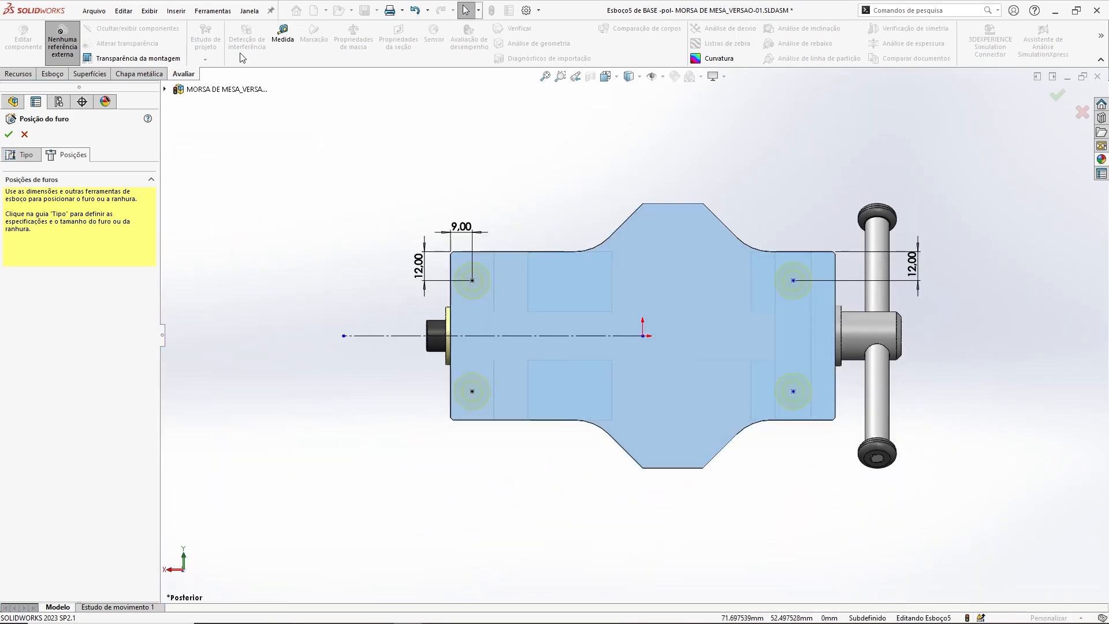
pyautogui.click(57, 74)
pyautogui.click(234, 38)
pyautogui.scroll(4, 570, 372)
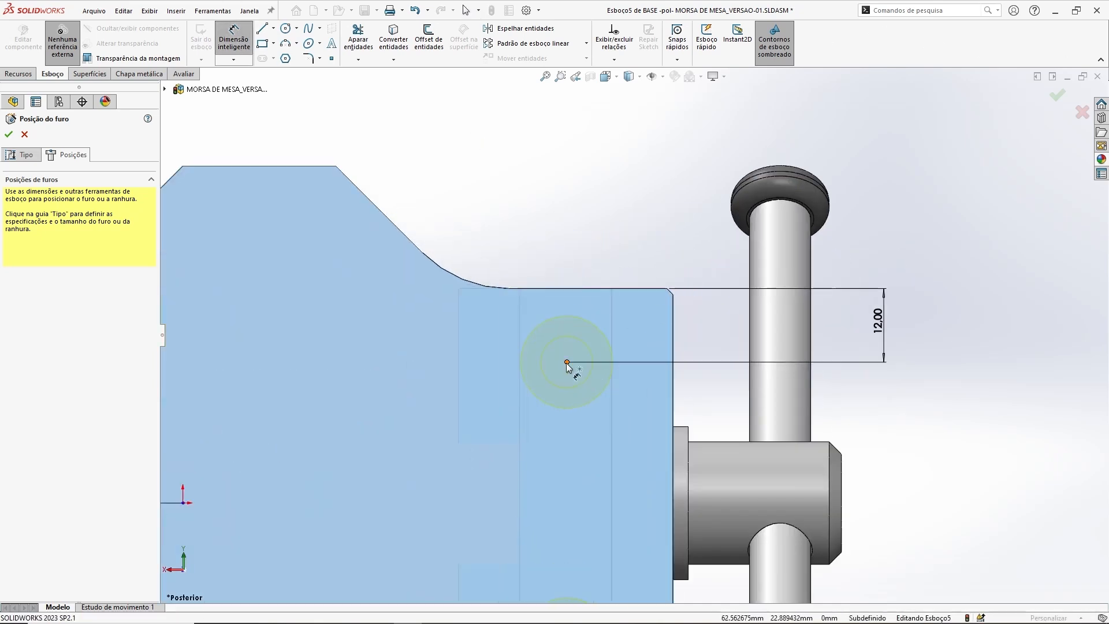
pyautogui.click(567, 363)
pyautogui.click(673, 348)
pyautogui.click(625, 245)
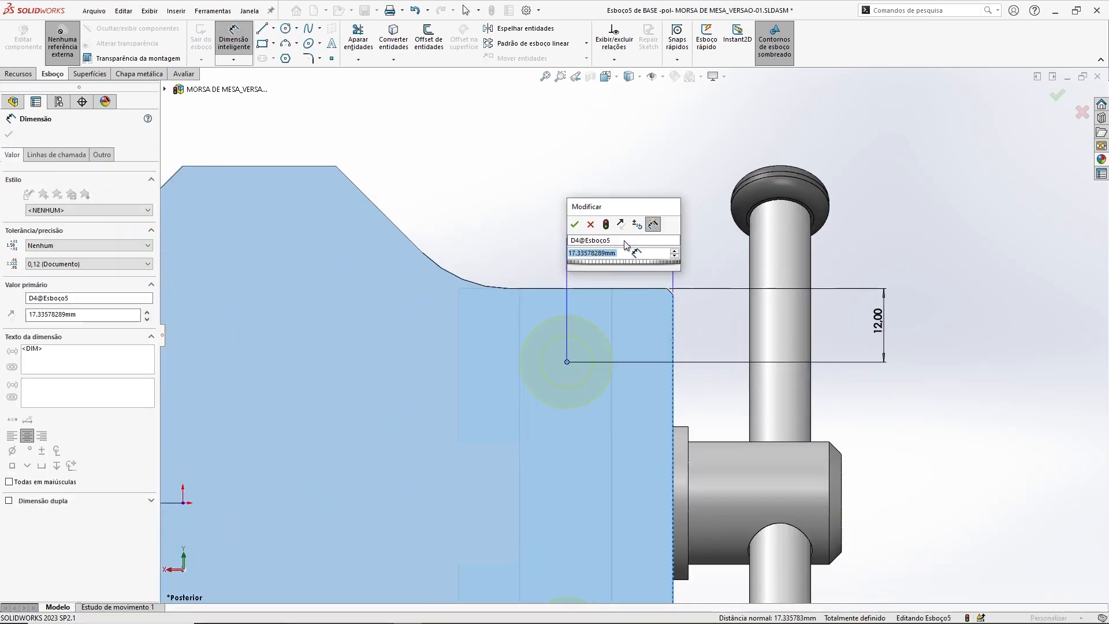
pyautogui.write('17,5')
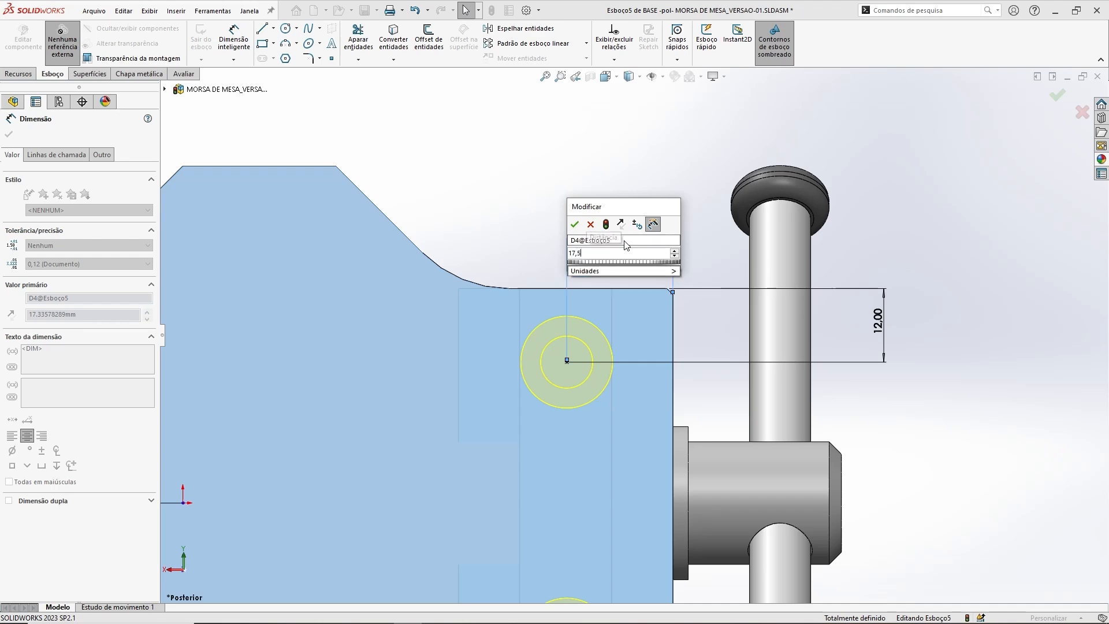
pyautogui.press('Return')
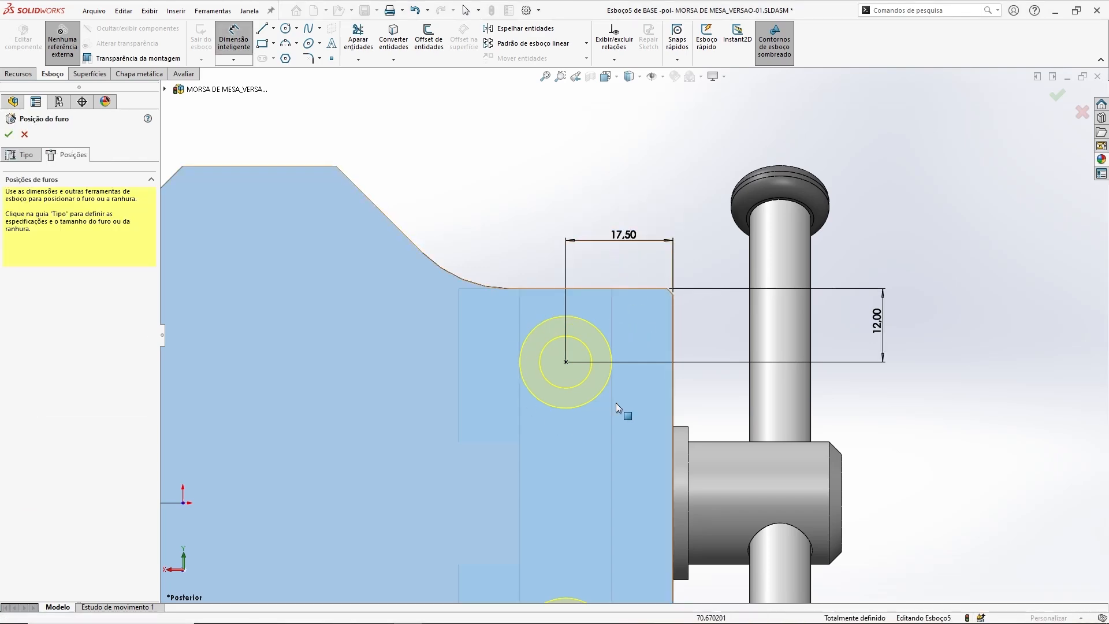
pyautogui.press('Escape')
# Step: Finish the four counterbored holes in the base and return to editing the assembly
pyautogui.scroll(3, 571, 376)
pyautogui.moveTo(567, 293); pyautogui.dragTo(629, 462, button='middle')
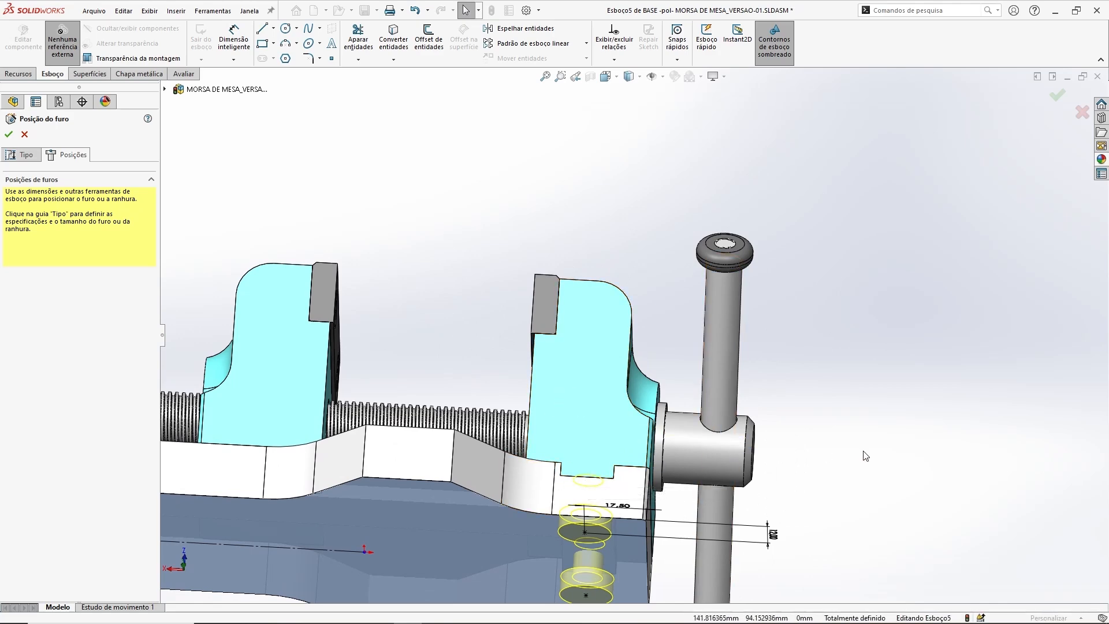
pyautogui.hotkey('ctrl', '8')
pyautogui.scroll(-2, 757, 362)
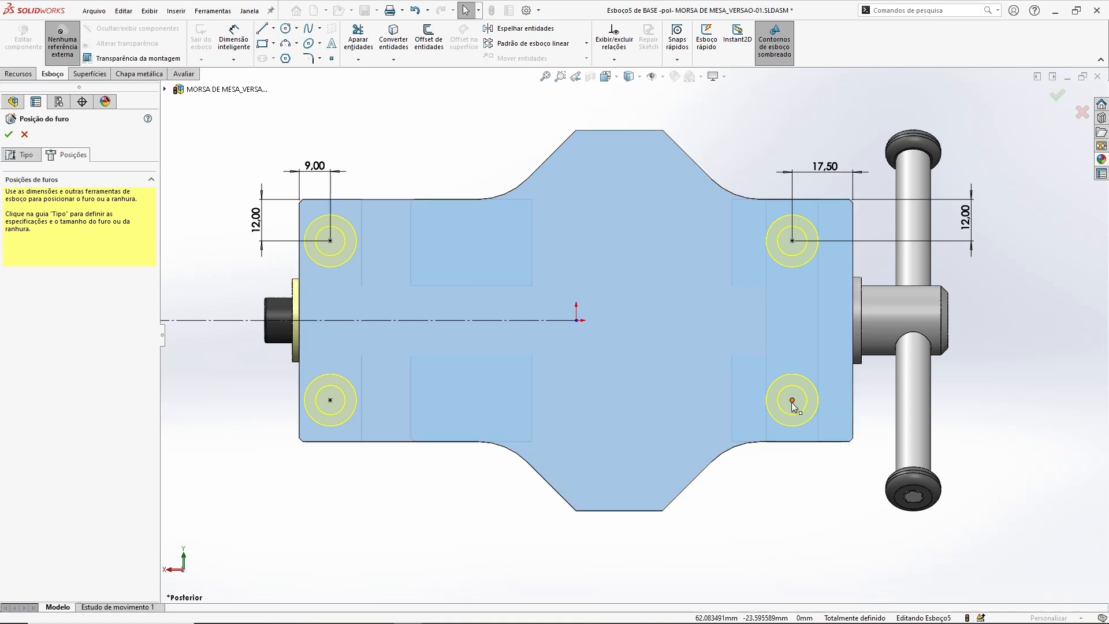
pyautogui.scroll(1, 636, 314)
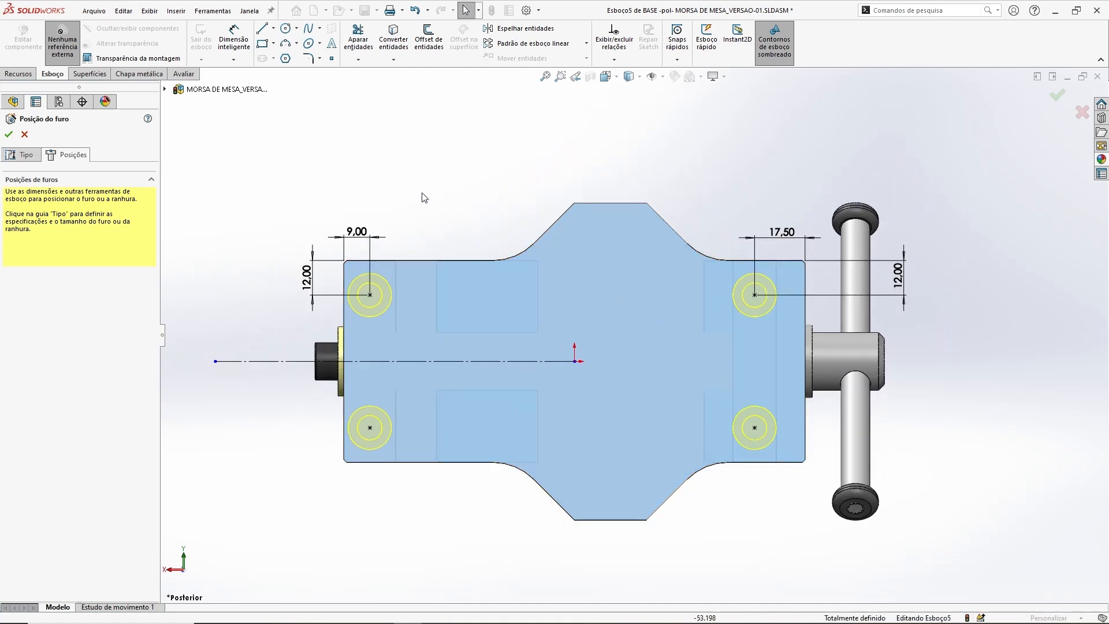
pyautogui.click(1058, 95)
pyautogui.click(1076, 103)
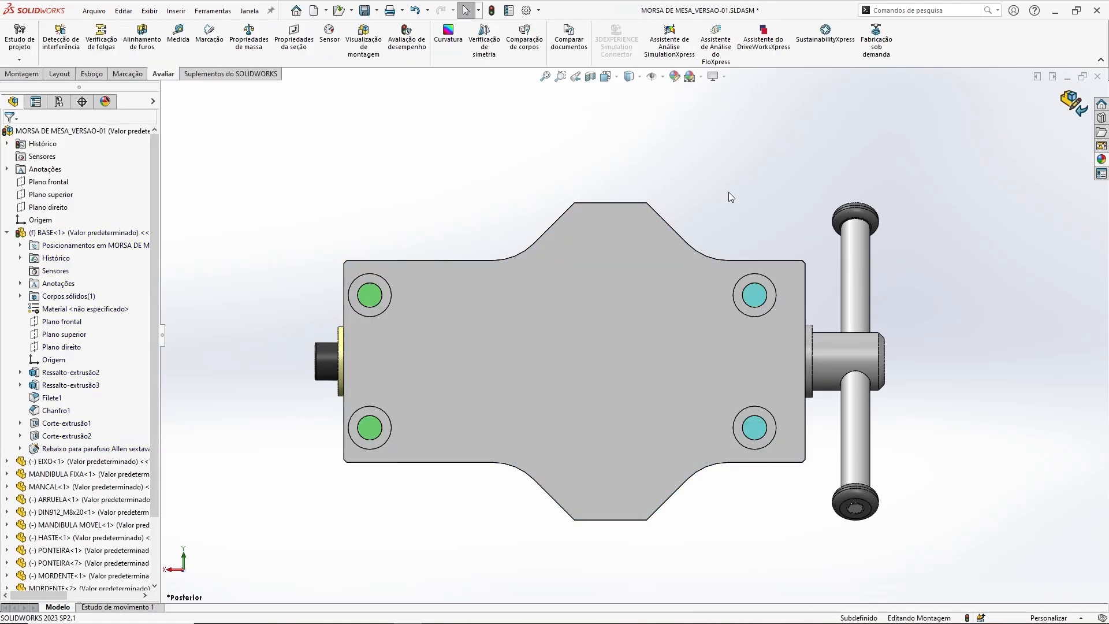
# Step: Measure the distance between the counterbore floor and the bearing block's face visible through the upper hole at the bearing block end
pyautogui.moveTo(735, 351); pyautogui.dragTo(786, 241, button='middle')
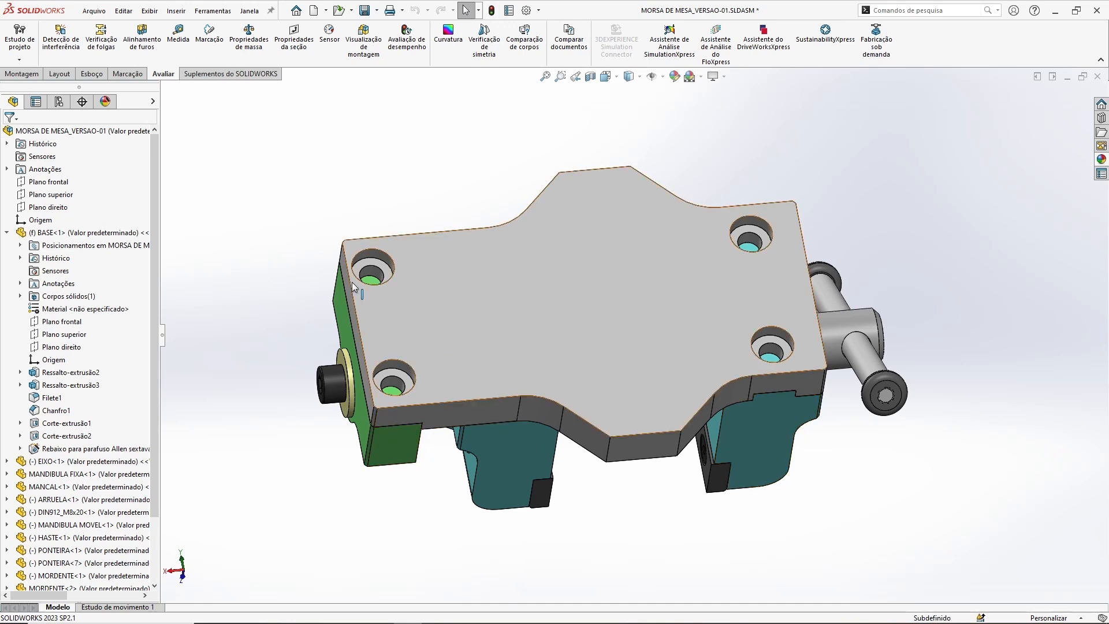
pyautogui.scroll(-2, 419, 333)
pyautogui.keyDown('ctrl'); pyautogui.moveTo(485, 317); pyautogui.dragTo(512, 317, button='middle'); pyautogui.keyUp('ctrl')
pyautogui.click(7, 233)
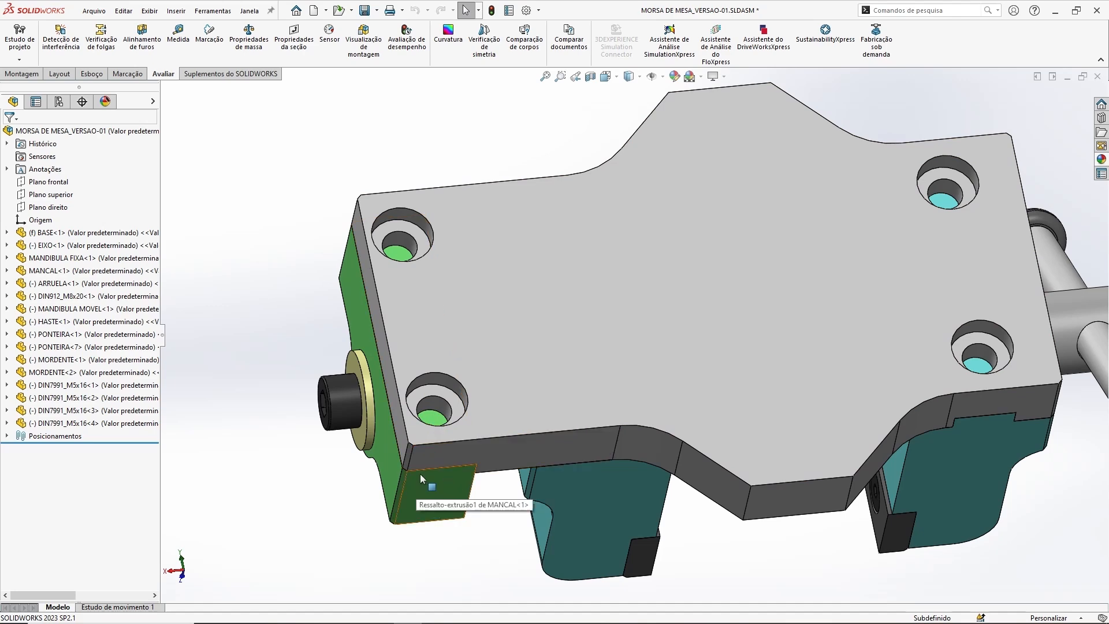
pyautogui.moveTo(397, 261); pyautogui.dragTo(495, 248, button='middle')
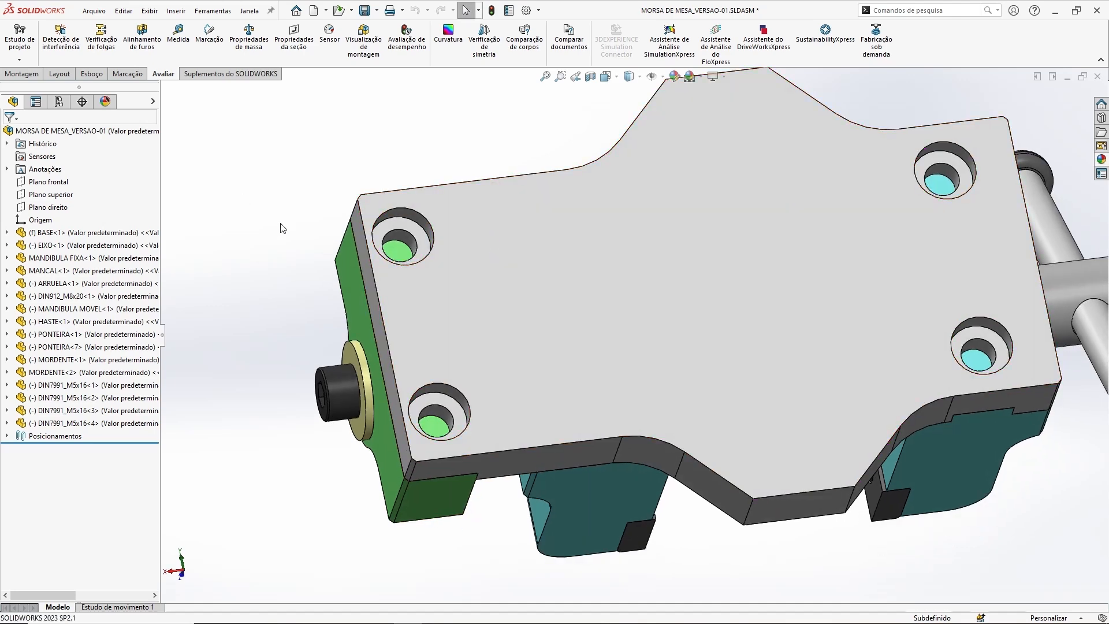
pyautogui.scroll(-5, 362, 251)
pyautogui.click(466, 248)
pyautogui.keyDown('ctrl'); pyautogui.click(489, 186); pyautogui.keyUp('ctrl')
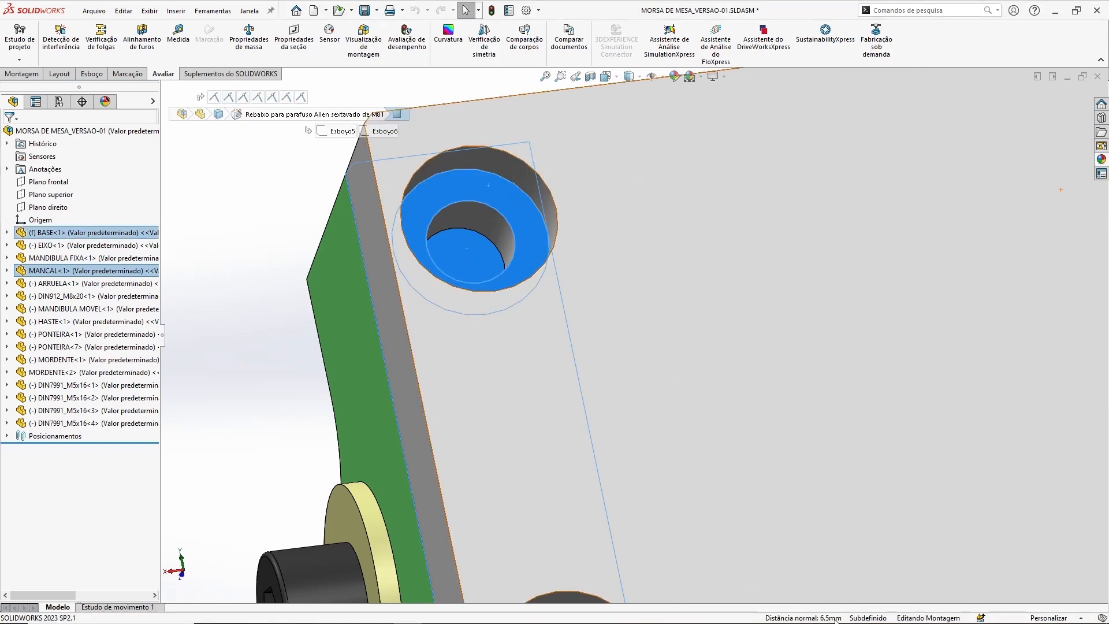
pyautogui.click(285, 306)
pyautogui.scroll(6, 522, 222)
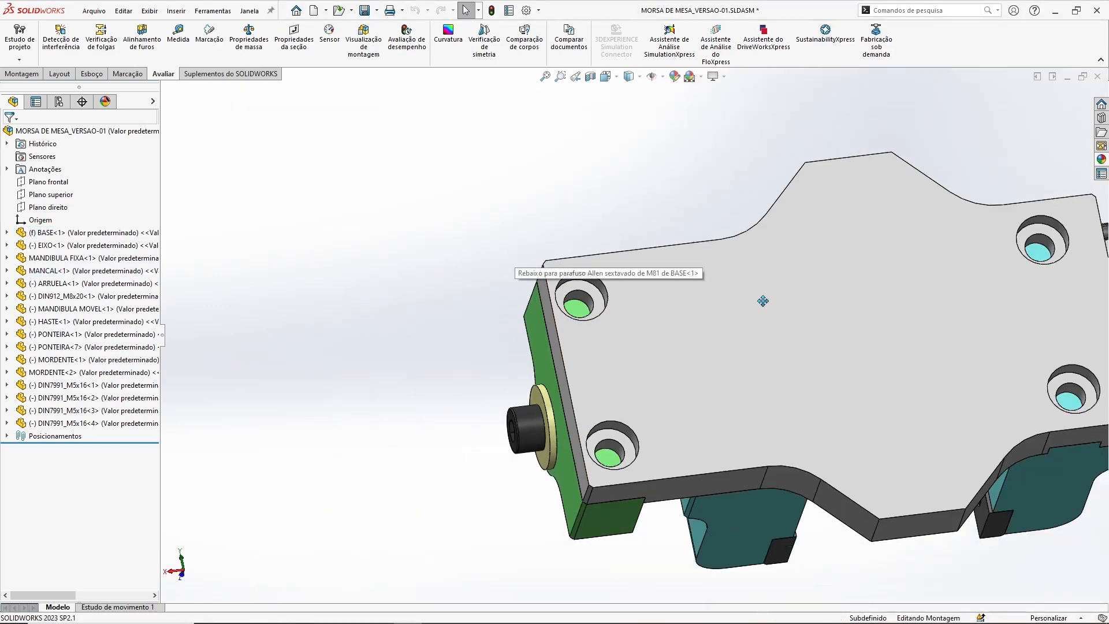
# Step: Measure the distance between the counterbore floor and the fixed jaw's face visible through the upper hole at the jaw end
pyautogui.scroll(-5, 657, 284)
pyautogui.click(629, 327)
pyautogui.keyDown('ctrl'); pyautogui.click(622, 272); pyautogui.keyUp('ctrl')
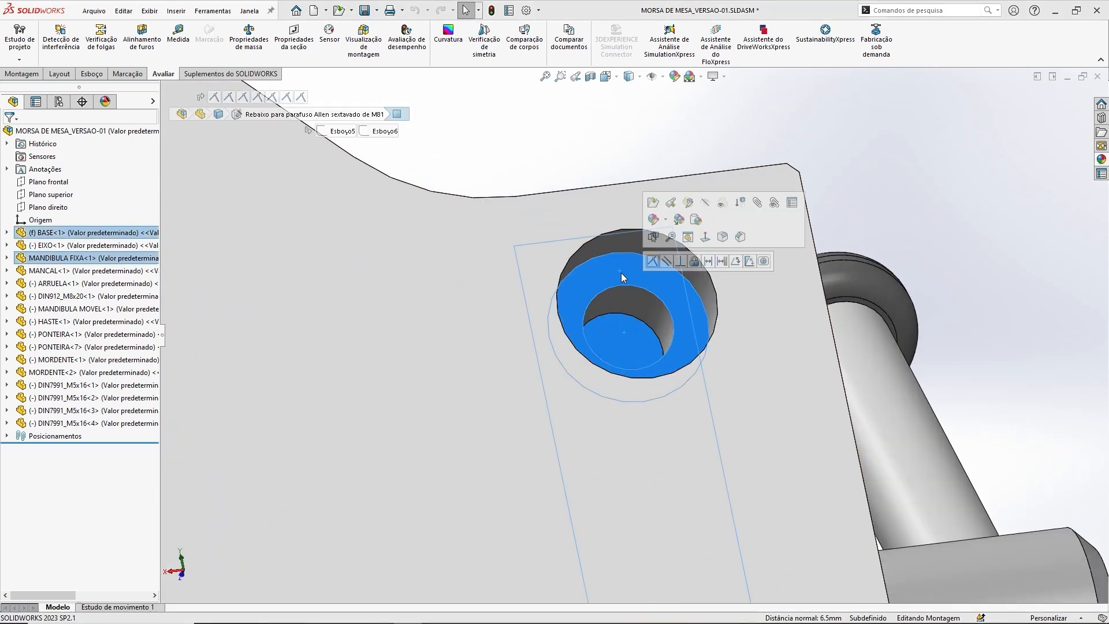
# Step: Switch to the calculator and compute 6,5 + 16 for the screw length
pyautogui.press('XF86Calculator')
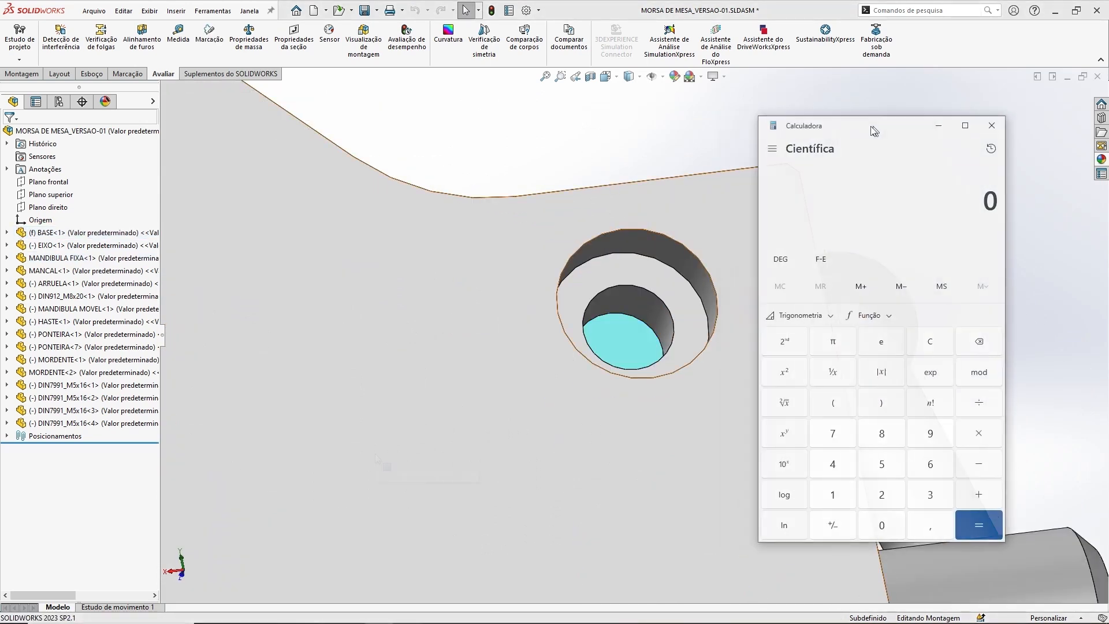
pyautogui.write('6,5')
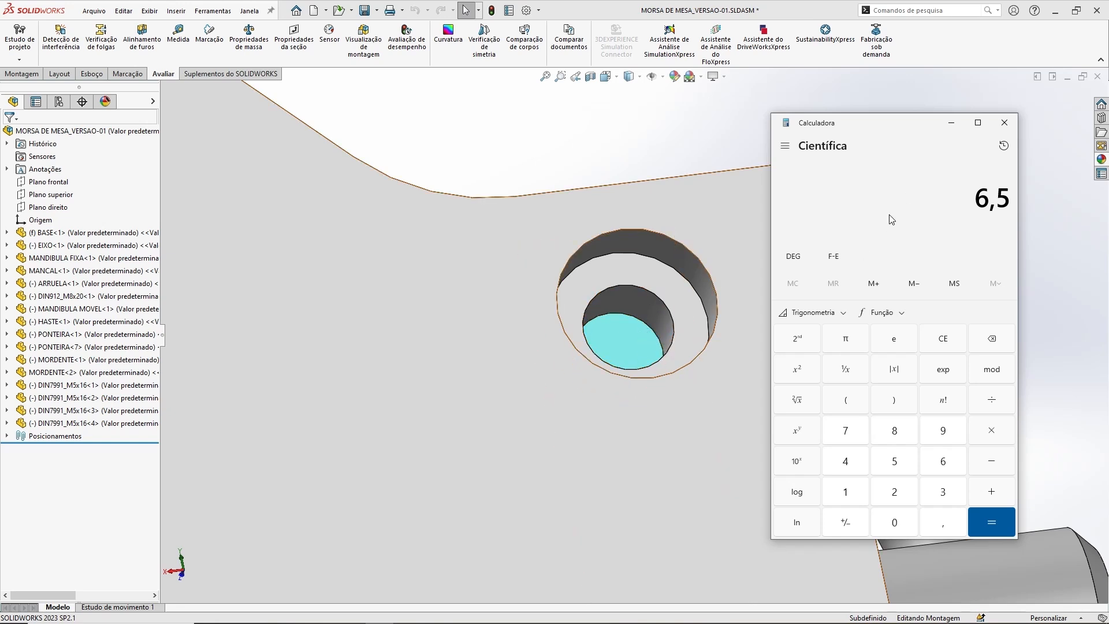
pyautogui.write('+16')
pyautogui.press('Return')
pyautogui.moveTo(963, 201); pyautogui.dragTo(1008, 201)
pyautogui.click(992, 197)
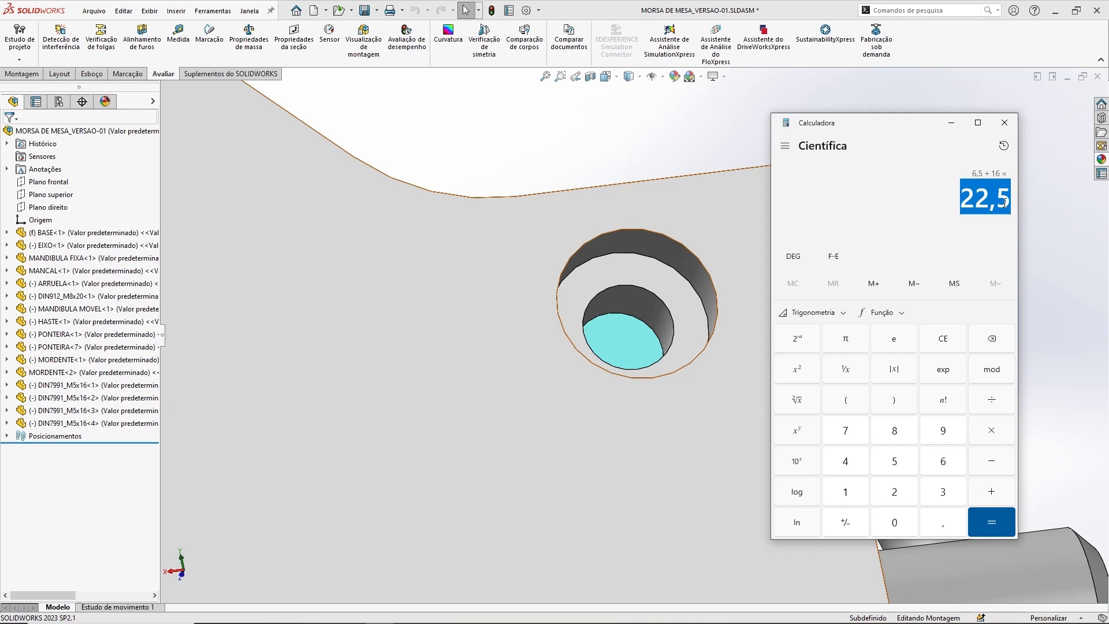
pyautogui.click(964, 201)
pyautogui.moveTo(963, 198); pyautogui.dragTo(1006, 198)
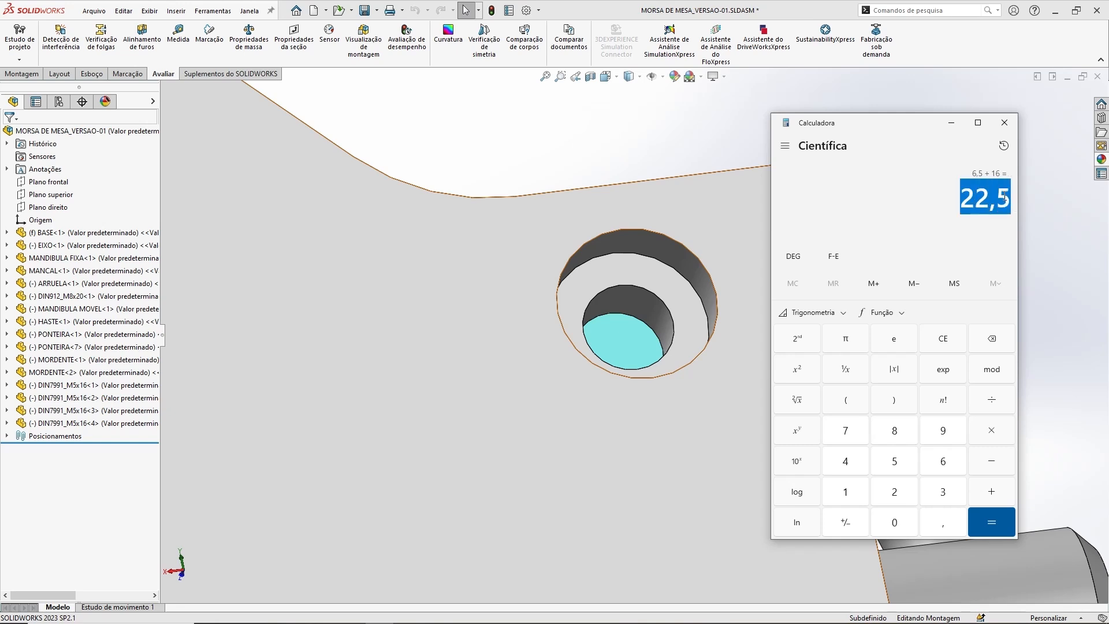
pyautogui.click(964, 201)
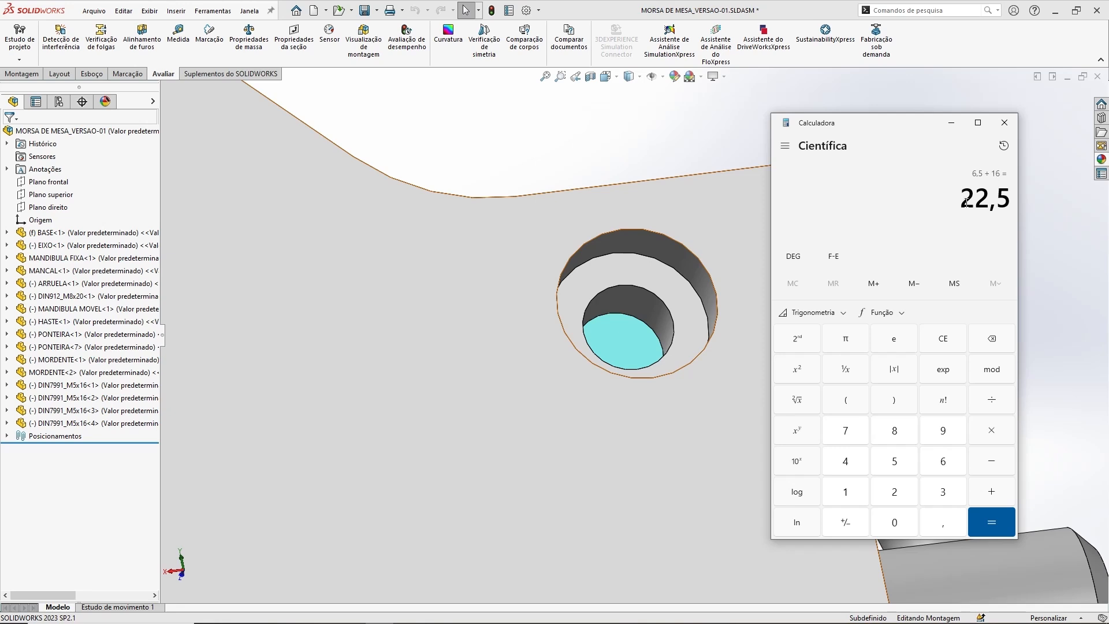
# Step: Clear the calculator and compute 25 - 6,5 for the screw's engagement depth
pyautogui.press('Escape')
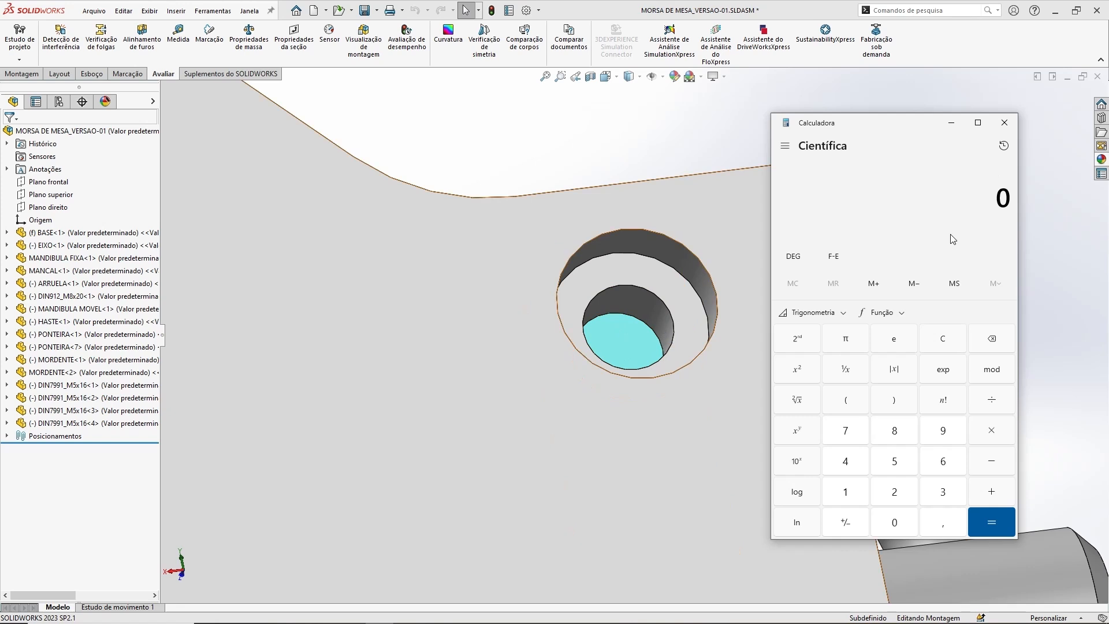
pyautogui.write('25 ')
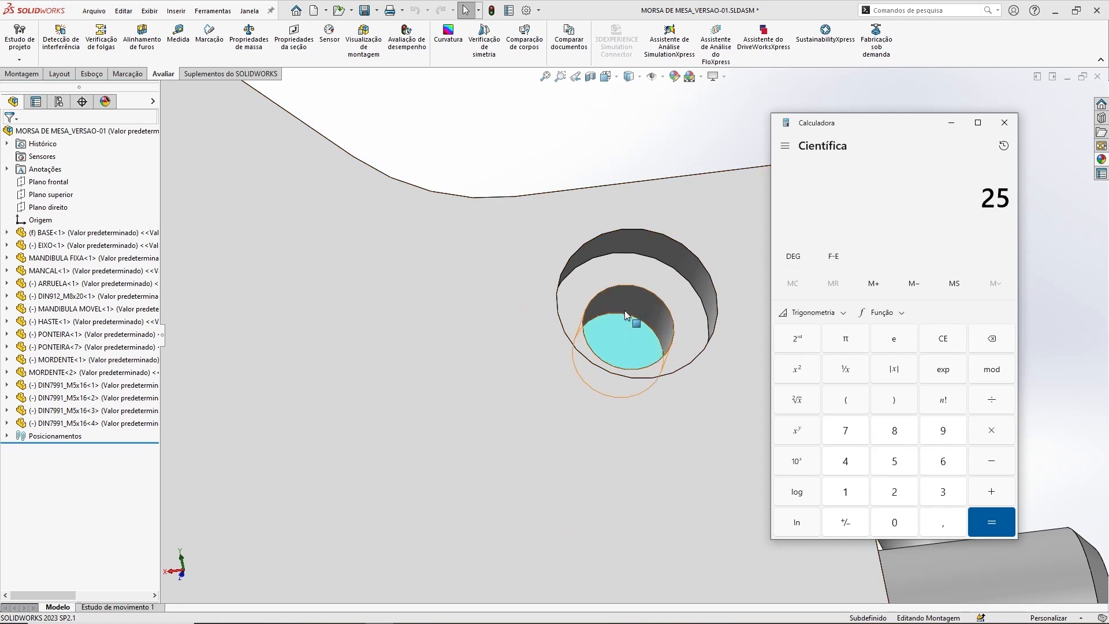
pyautogui.write('- 6,5')
pyautogui.press('Return')
pyautogui.moveTo(965, 199); pyautogui.dragTo(1006, 201)
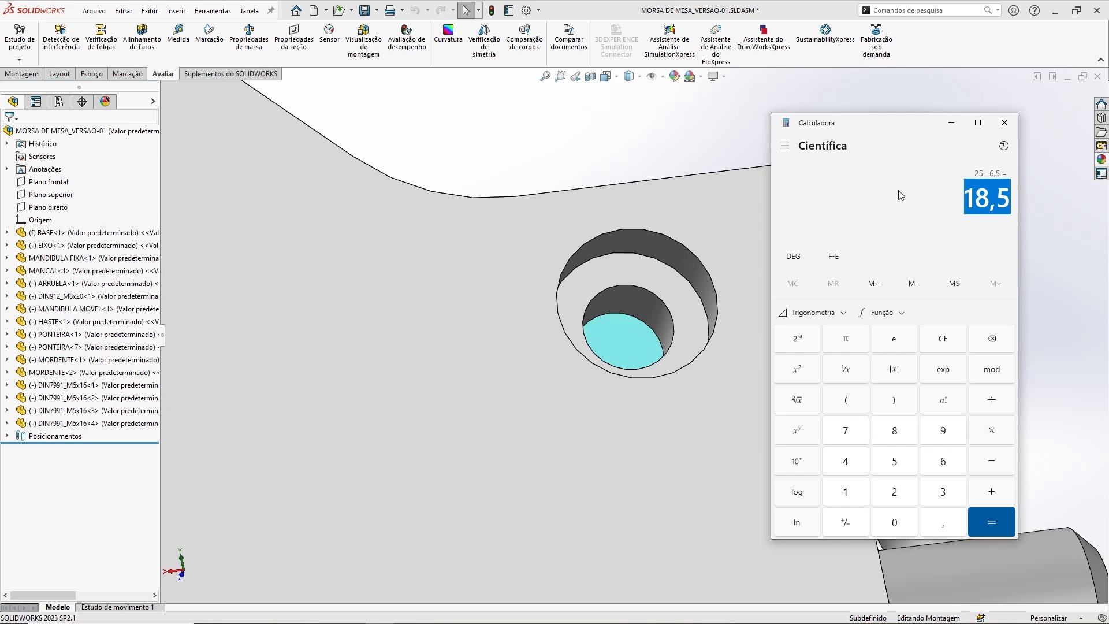
# Step: Return to SOLIDWORKS, edit the fixed jaw within the assembly and start the Hole Wizard
pyautogui.click(608, 334)
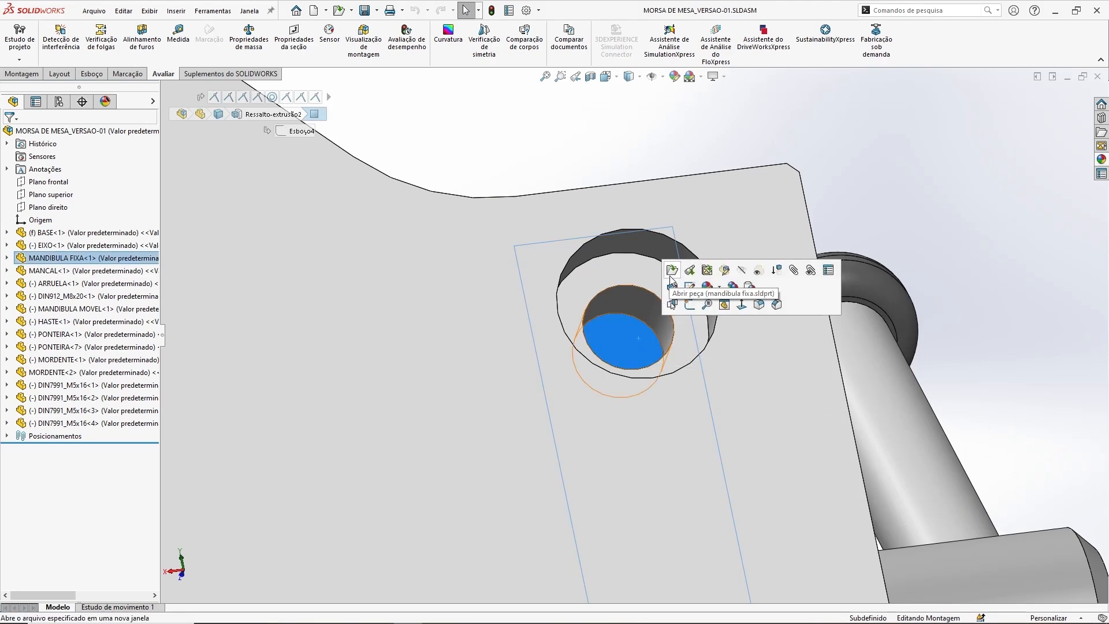
pyautogui.click(724, 270)
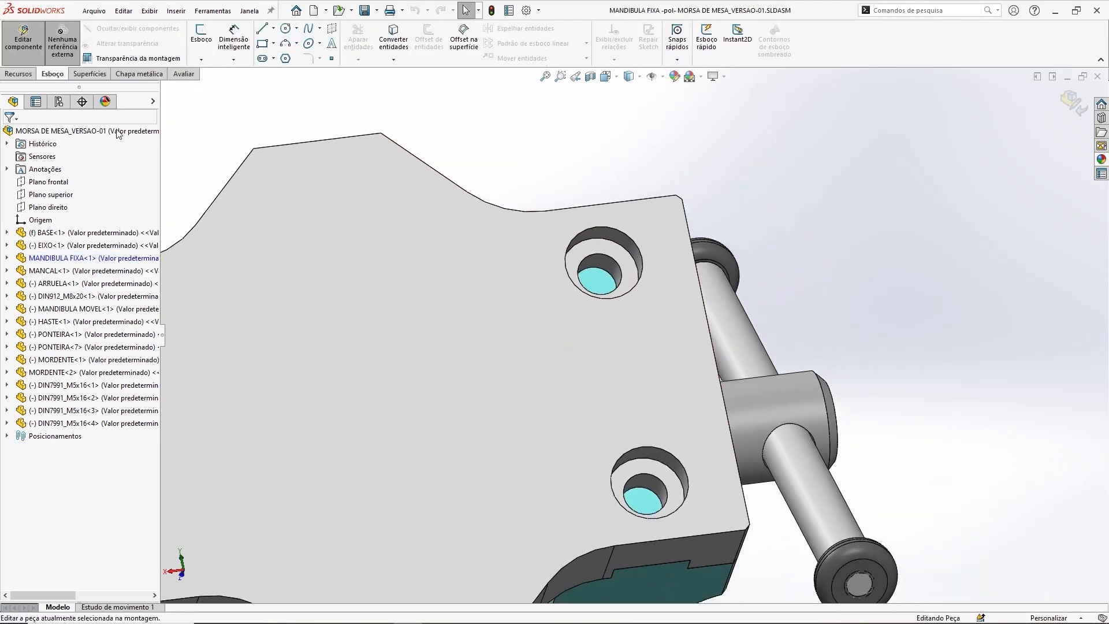
pyautogui.click(19, 74)
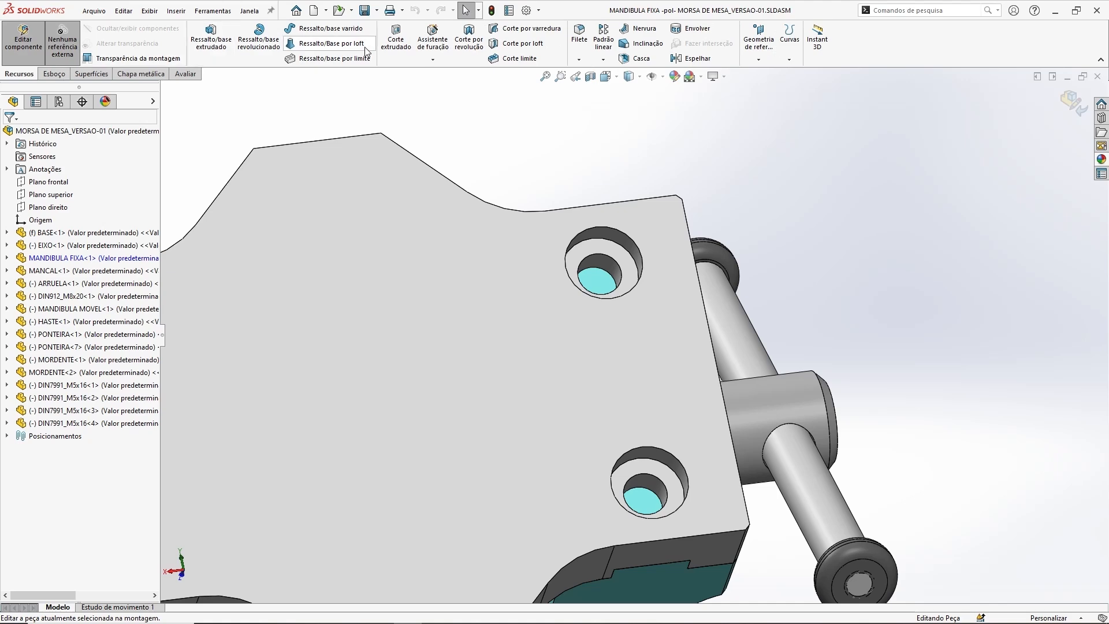
pyautogui.click(432, 39)
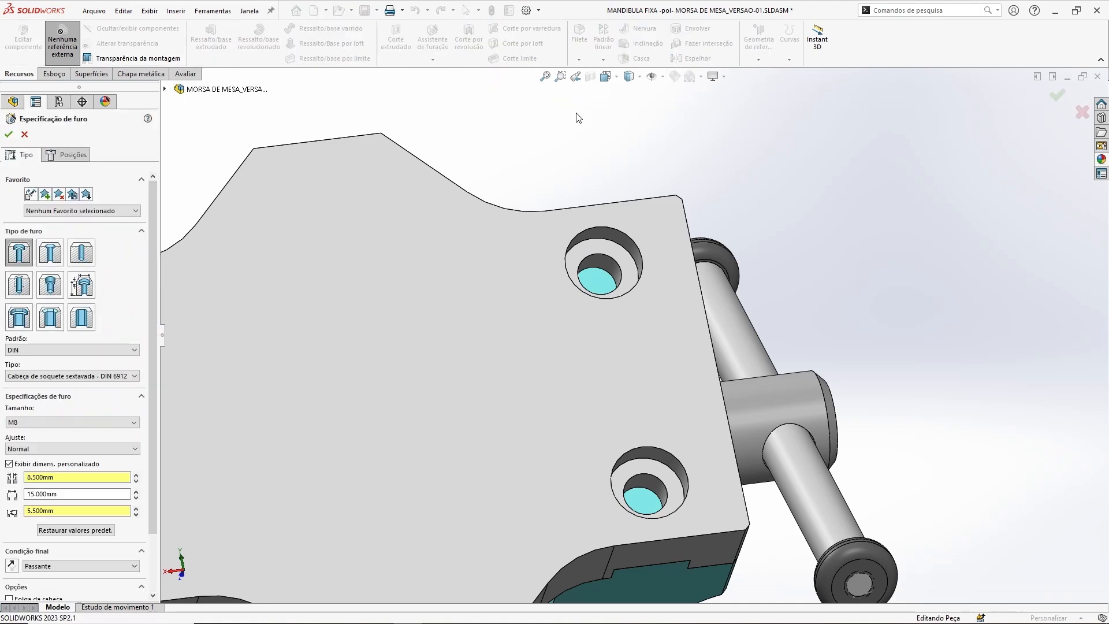
# Step: Specify the fixed jaw's hole as a DIN straight tapped hole (Furo roscado) of size M8
pyautogui.moveTo(674, 274); pyautogui.dragTo(664, 343, button='middle')
pyautogui.moveTo(655, 295); pyautogui.dragTo(617, 176, button='middle')
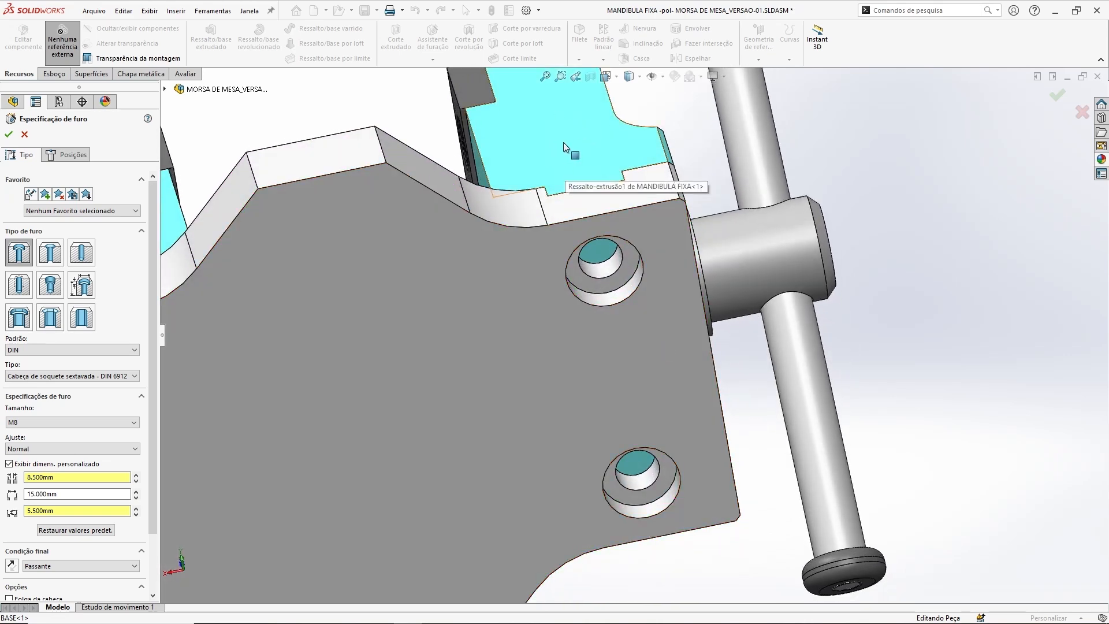
pyautogui.moveTo(658, 355); pyautogui.dragTo(642, 245, button='middle')
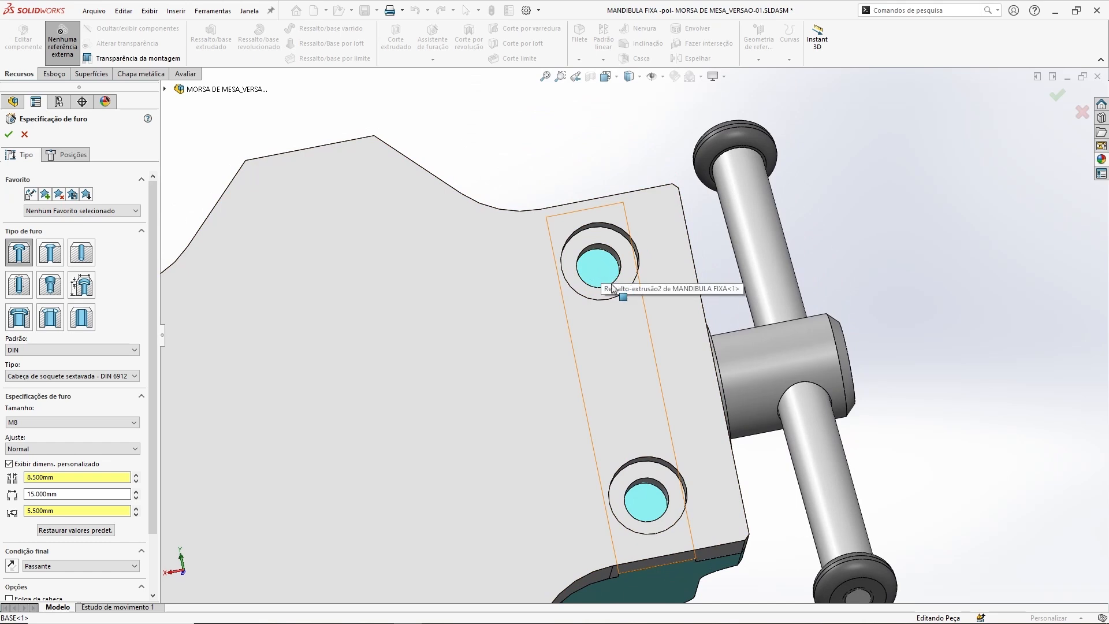
pyautogui.moveTo(664, 372); pyautogui.dragTo(671, 311, button='middle')
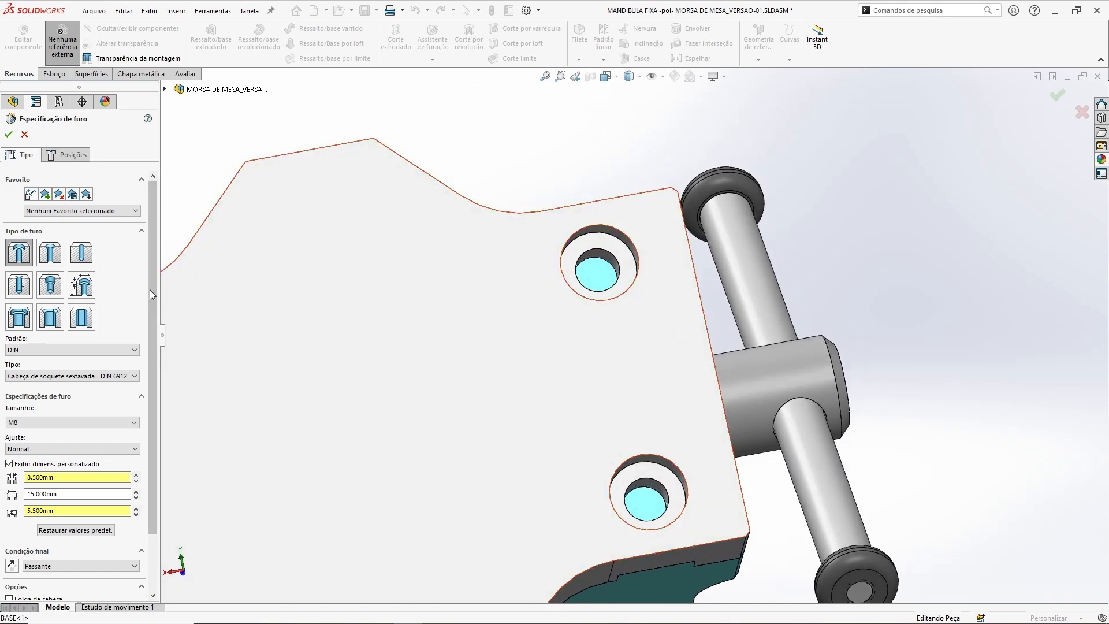
pyautogui.scroll(-4, 153, 276)
pyautogui.click(19, 216)
pyautogui.click(36, 333)
pyautogui.click(36, 349)
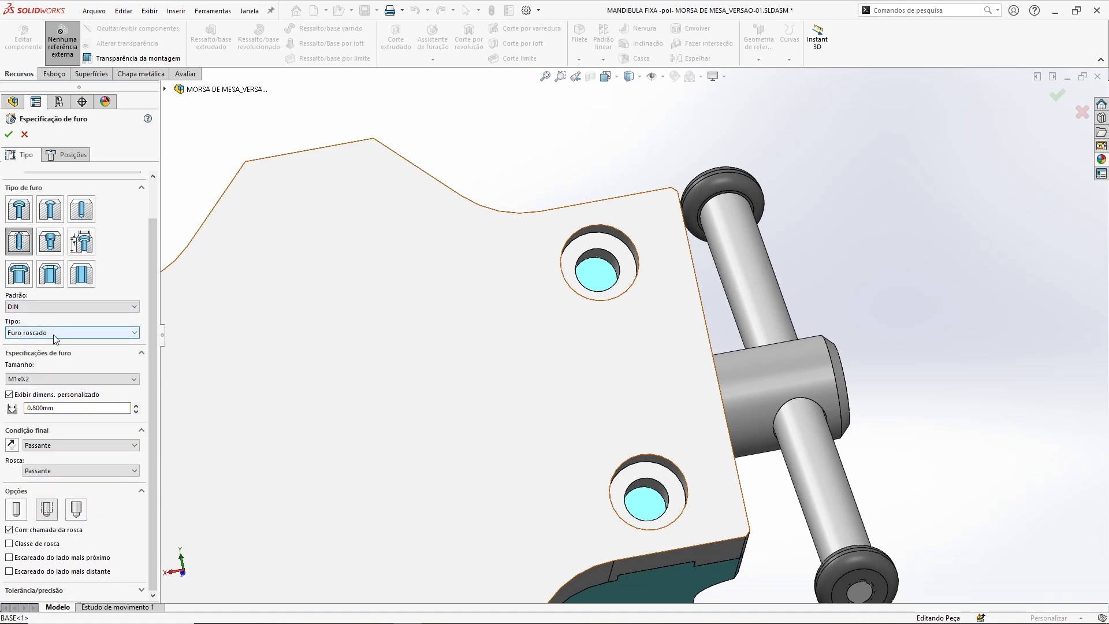
pyautogui.click(42, 379)
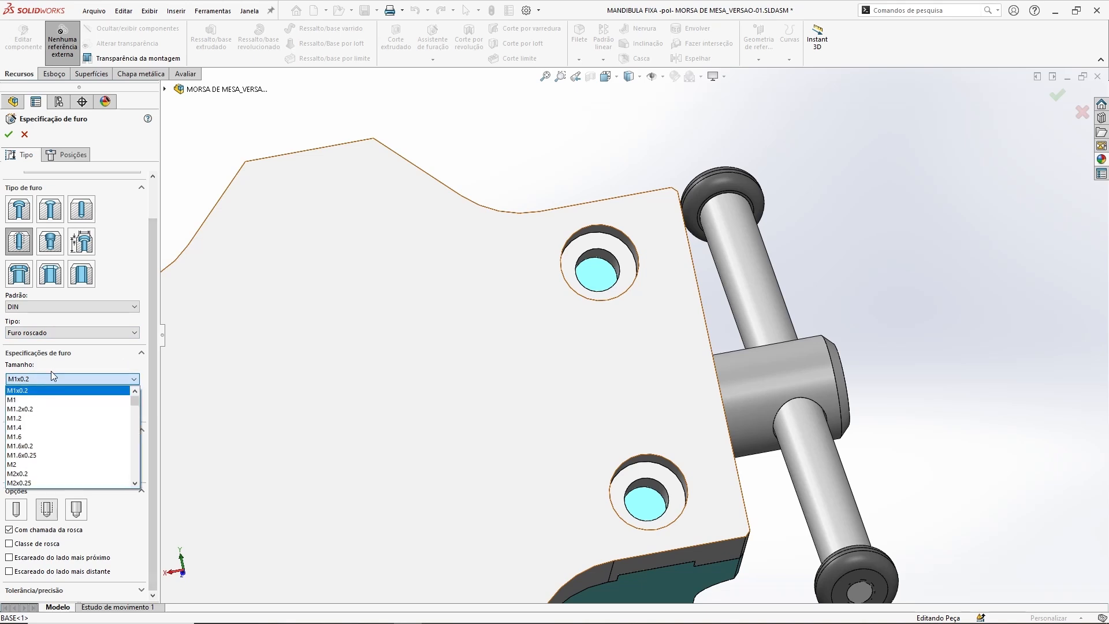
pyautogui.scroll(-3, 50, 450)
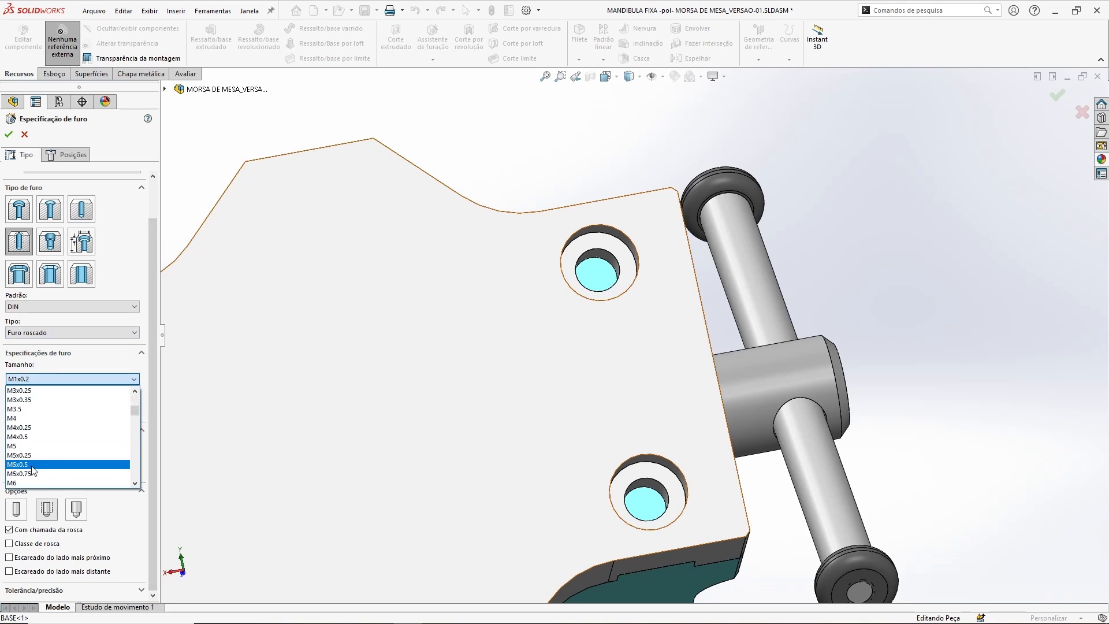
pyautogui.scroll(-1, 42, 442)
pyautogui.scroll(-2, 42, 445)
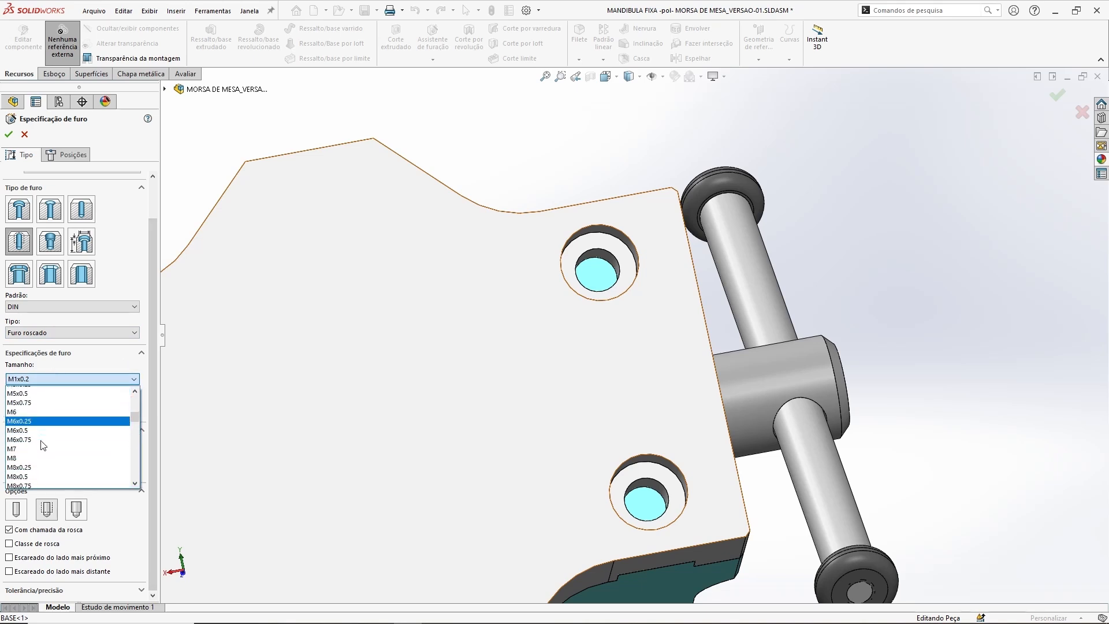
pyautogui.click(23, 431)
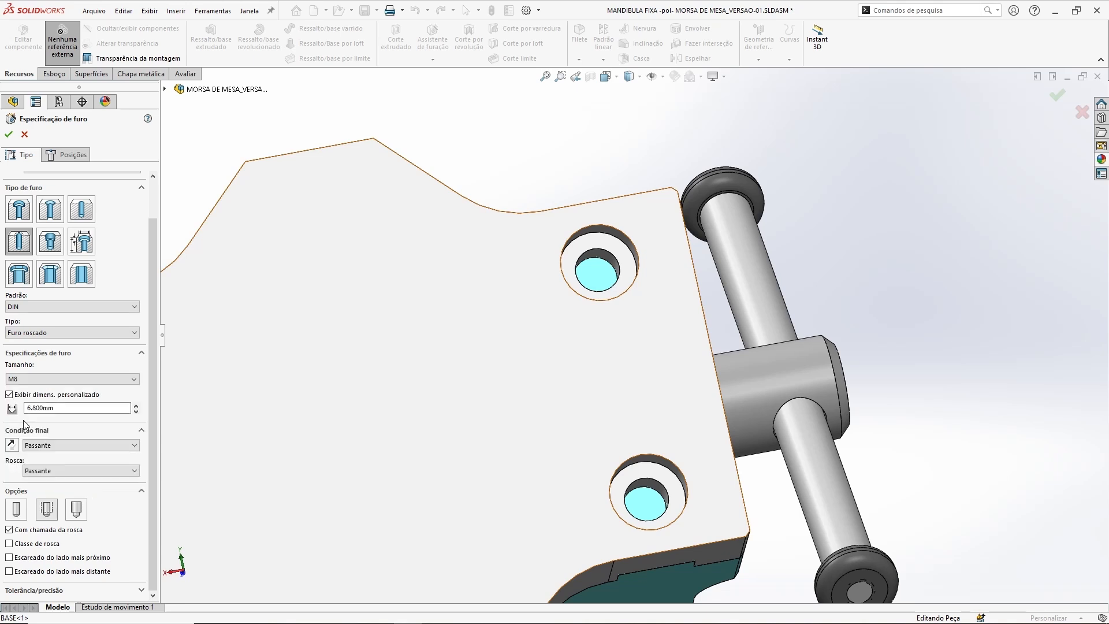
# Step: Make the hole blind, with a 23.5 mm thread depth and a drill depth of 23,5+5 mm
pyautogui.click(45, 445)
pyautogui.click(45, 457)
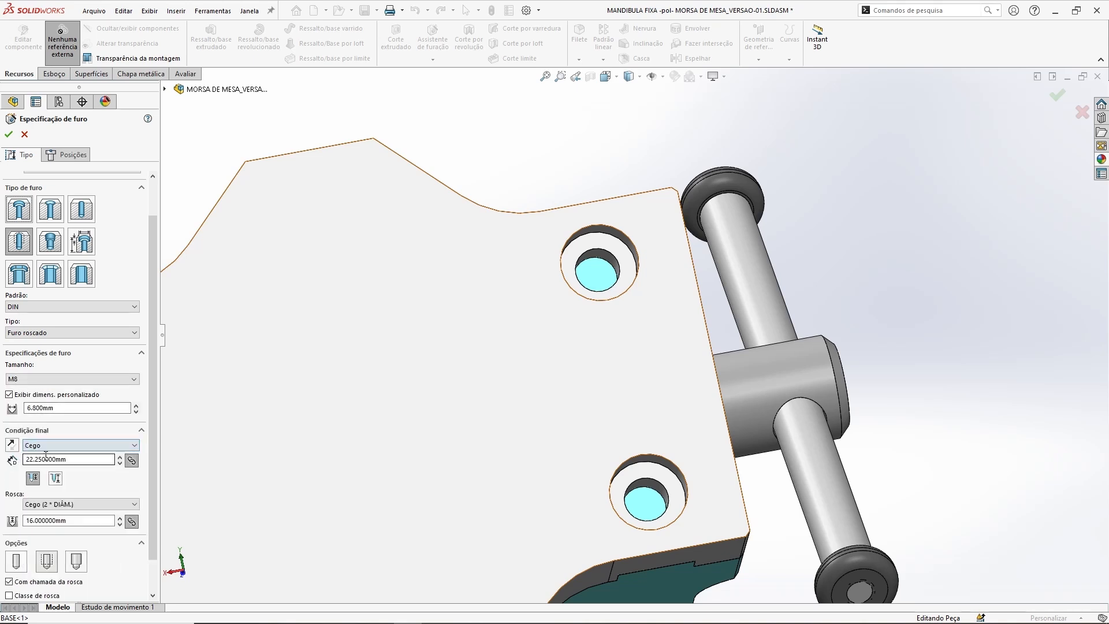
pyautogui.scroll(-1, 149, 450)
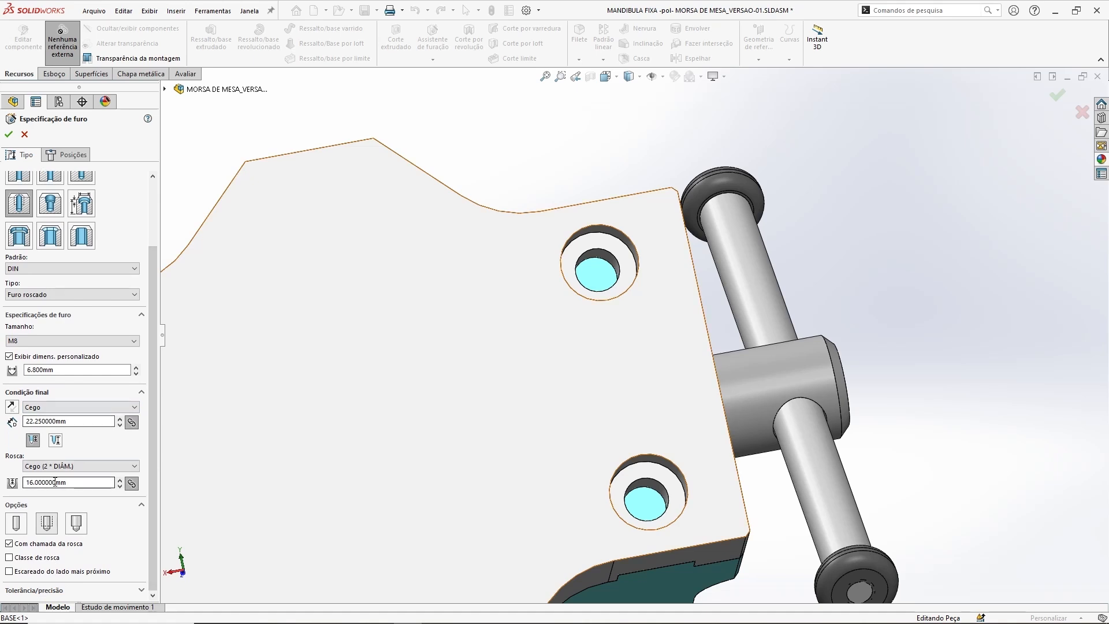
pyautogui.moveTo(81, 482); pyautogui.dragTo(23, 481)
pyautogui.click(80, 422)
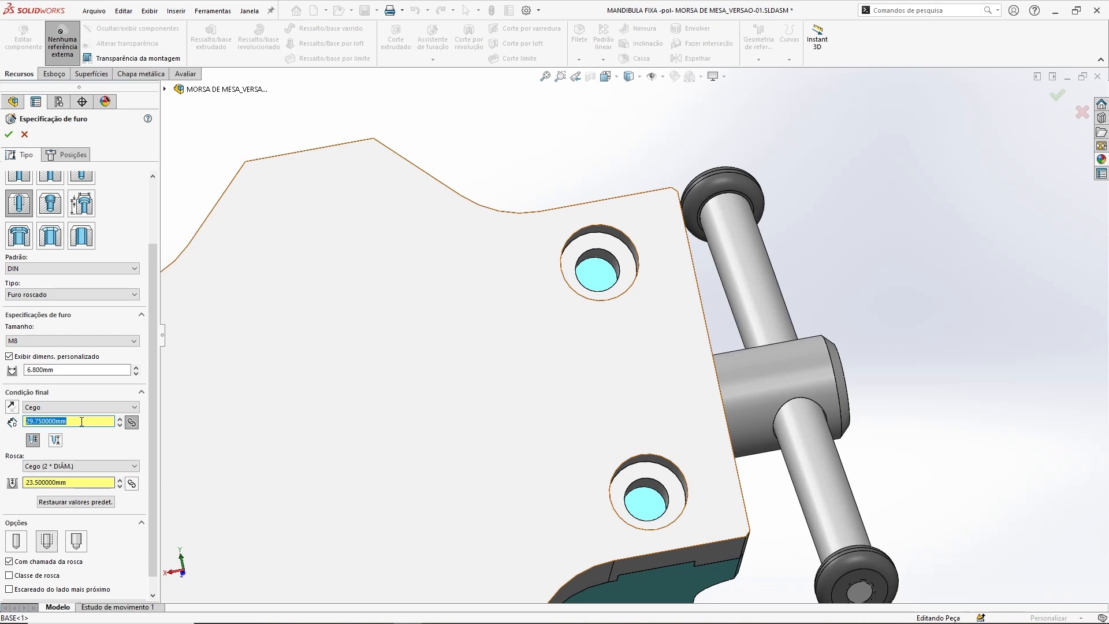
pyautogui.write('23,5+5')
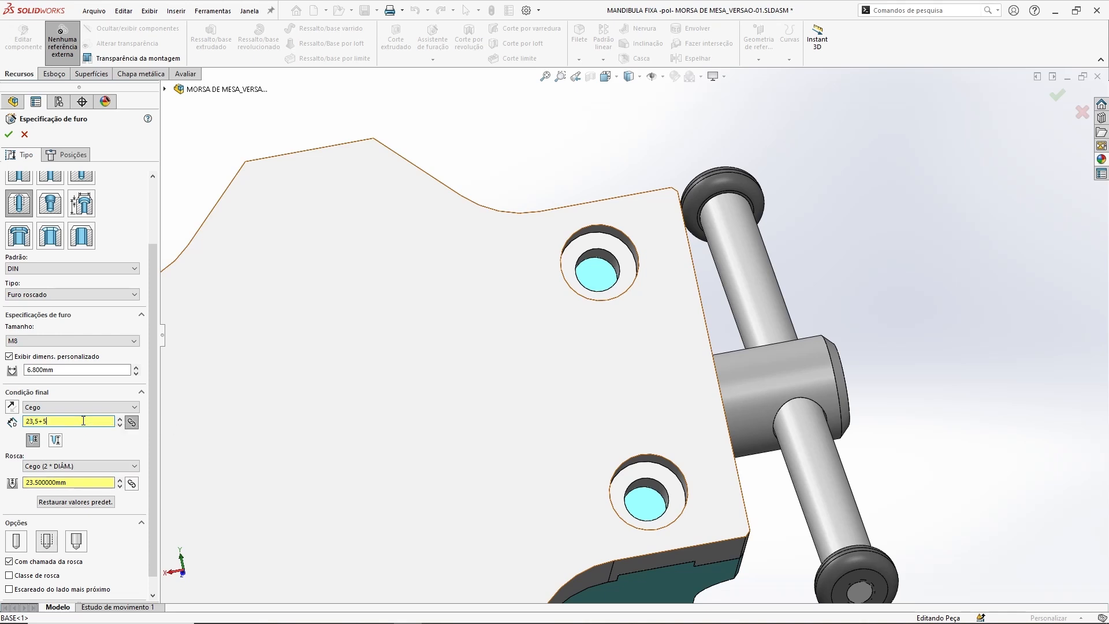
pyautogui.press('Return')
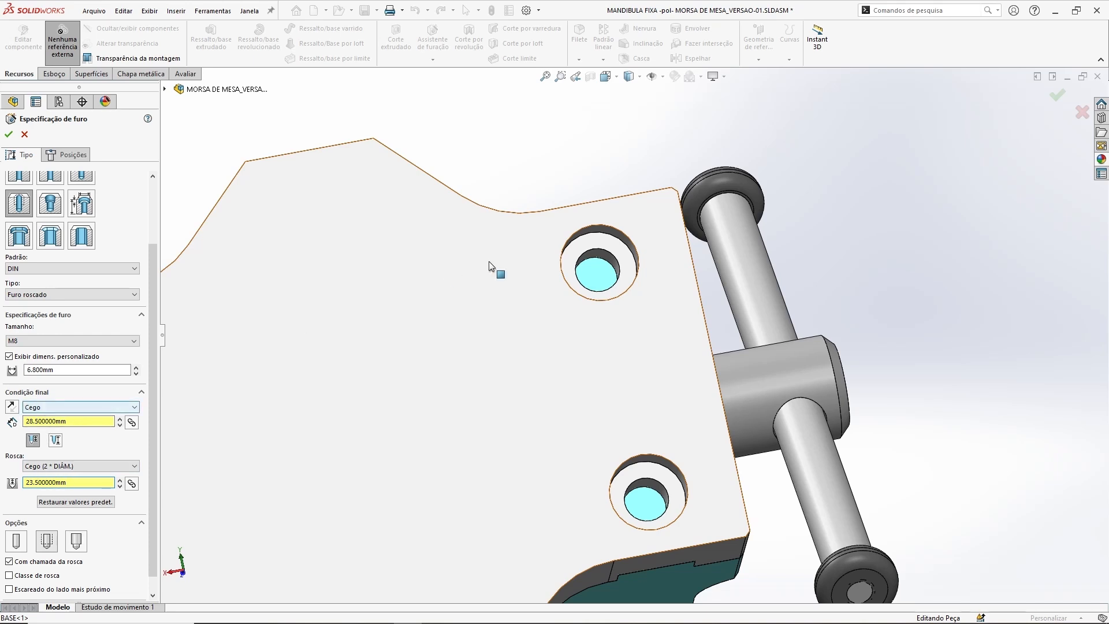
# Step: Position the two M8 tapped holes on the fixed jaw concentric with the base's counterbored holes, finish editing the part and rebuild the assembly
pyautogui.click(69, 158)
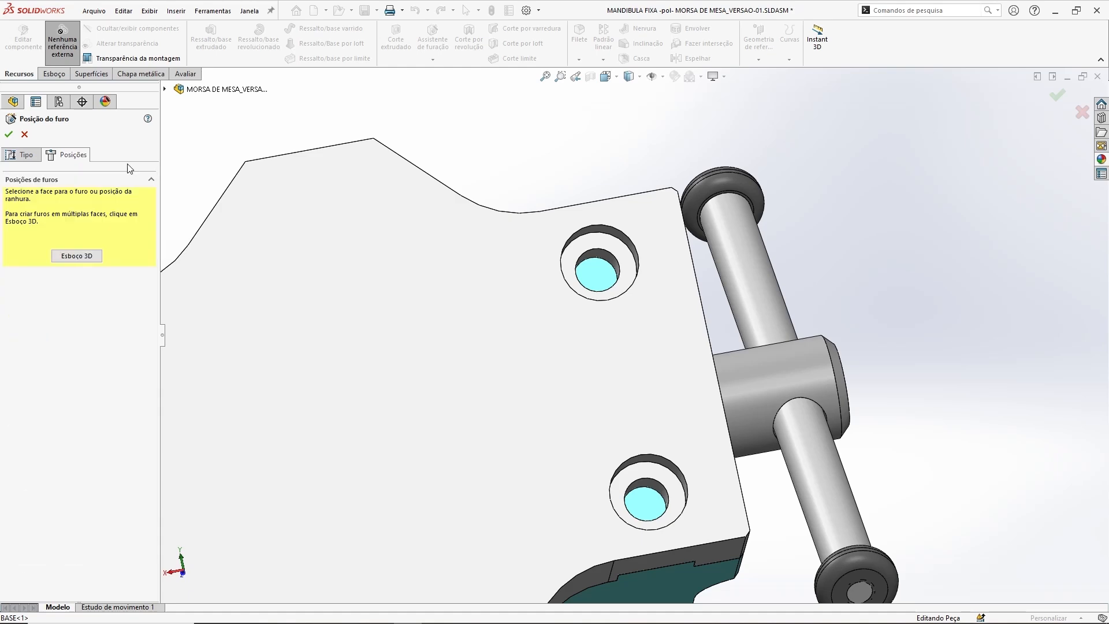
pyautogui.click(597, 271)
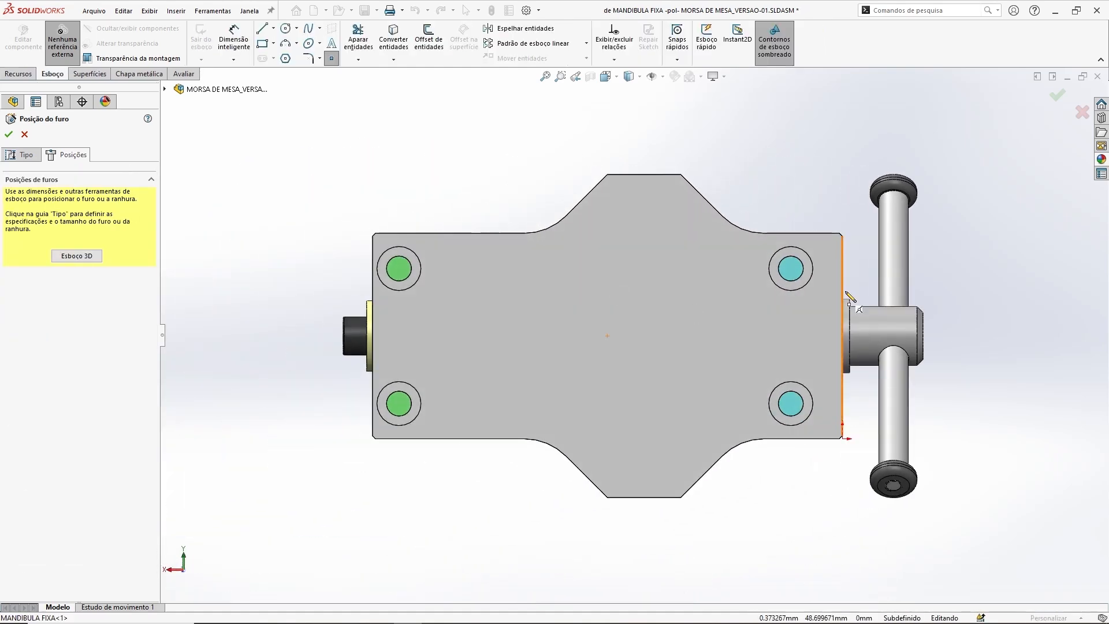
pyautogui.scroll(-5, 838, 312)
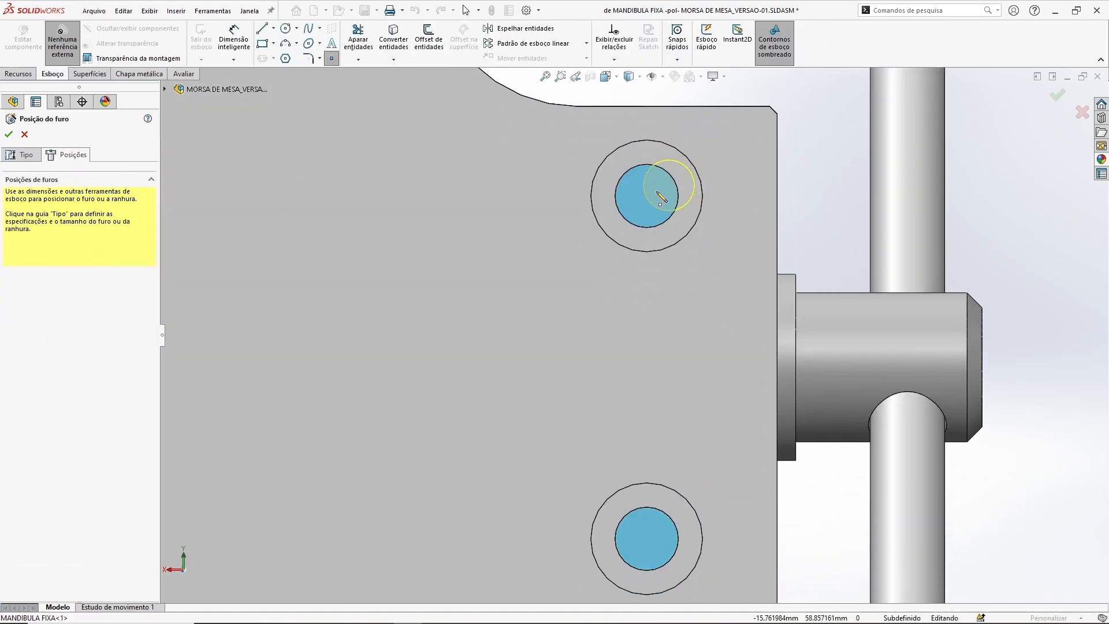
pyautogui.click(646, 196)
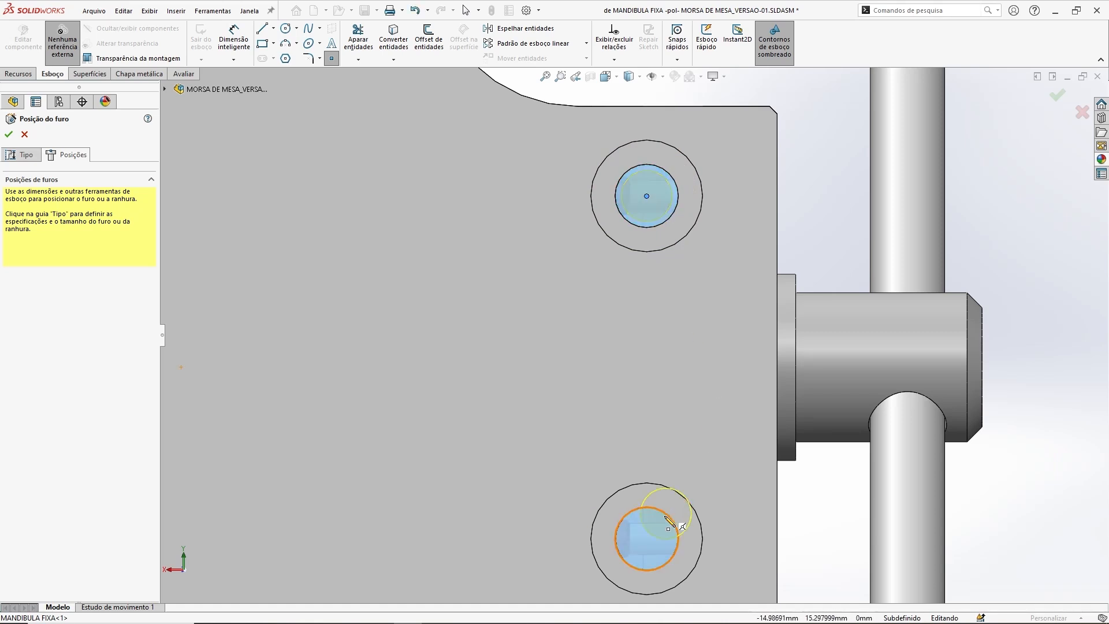
pyautogui.click(647, 539)
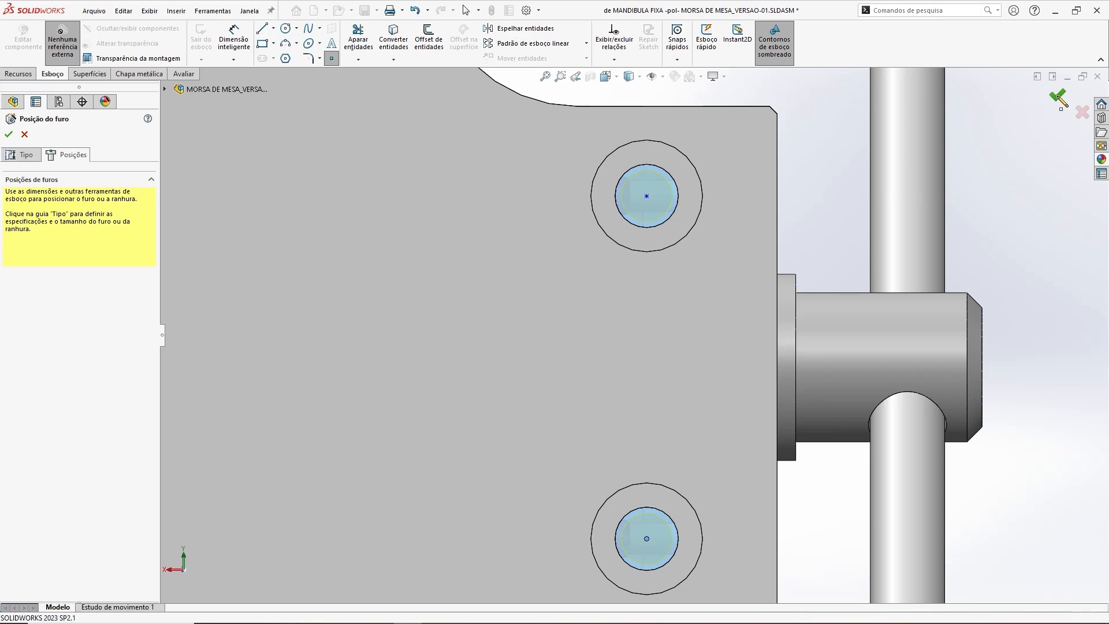
pyautogui.click(1059, 98)
pyautogui.click(1070, 95)
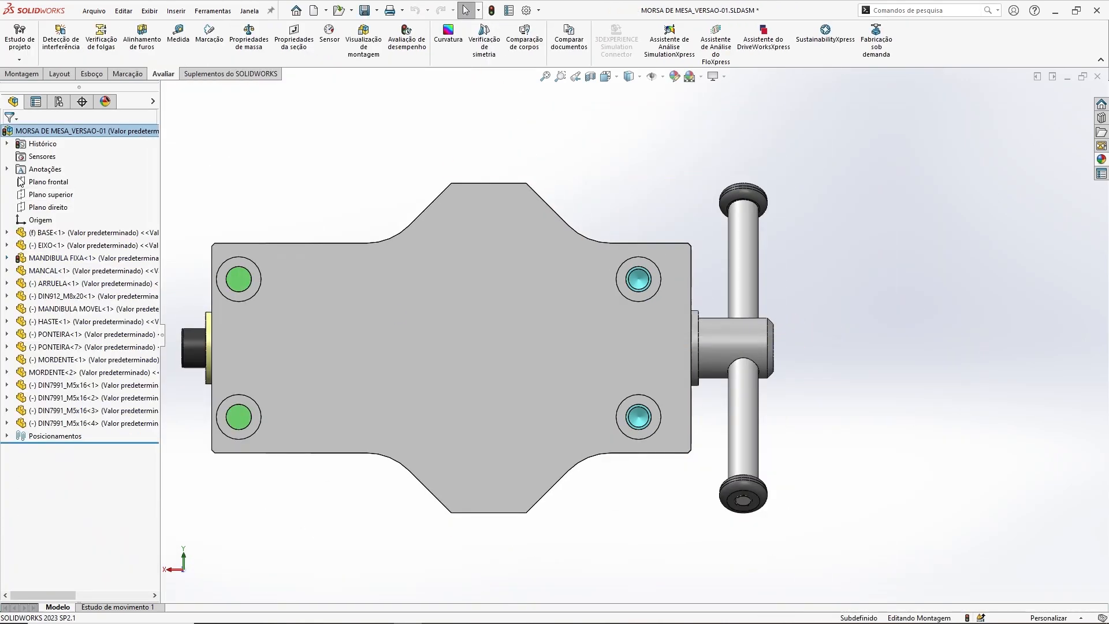
pyautogui.click(491, 9)
# Step: Hide the movable jaw and its jaw plate to expose the fixed jaw's front side
pyautogui.moveTo(532, 147); pyautogui.dragTo(488, 311, button='middle')
pyautogui.moveTo(581, 369); pyautogui.dragTo(569, 350, button='middle')
pyautogui.moveTo(452, 307); pyautogui.dragTo(461, 274, button='middle')
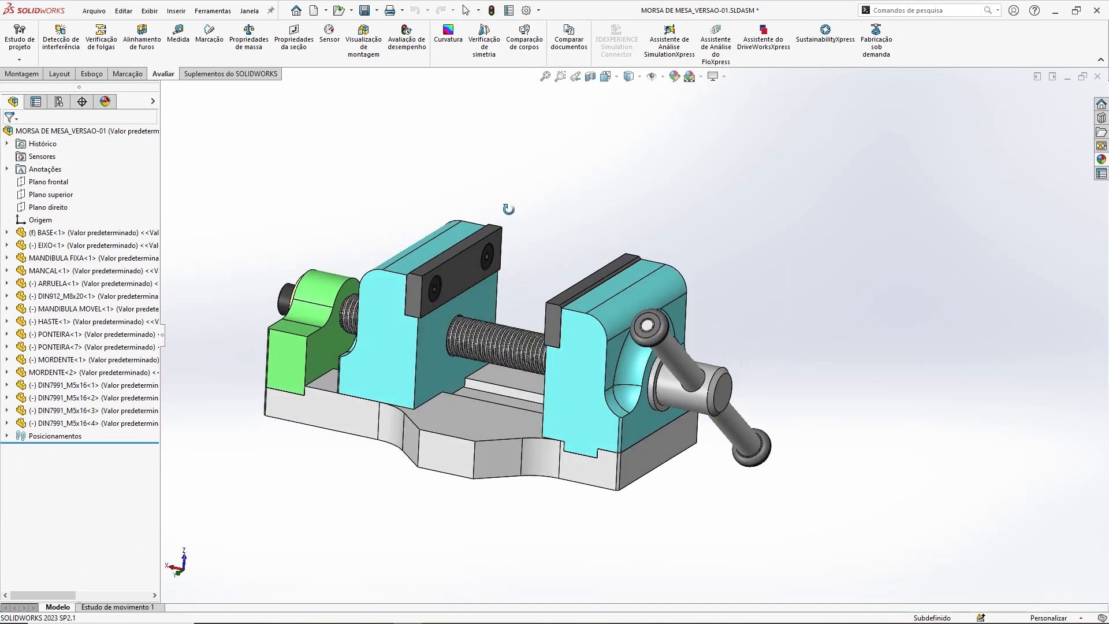
pyautogui.click(463, 265)
pyautogui.click(565, 198)
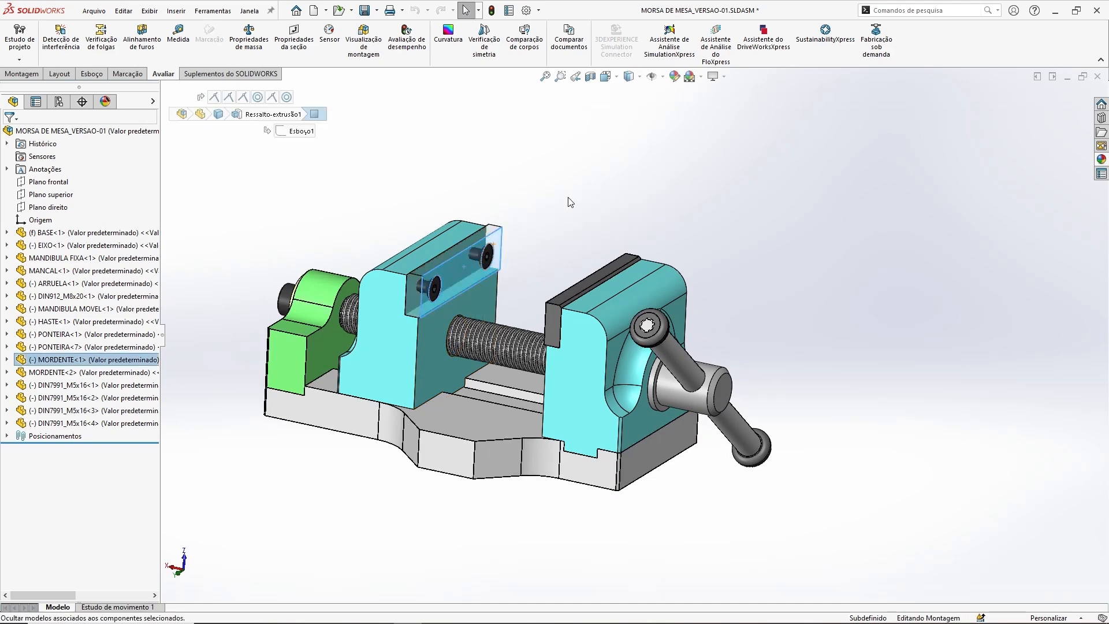
pyautogui.click(469, 270)
pyautogui.moveTo(471, 370); pyautogui.dragTo(679, 369, button='middle')
pyautogui.scroll(-3, 427, 196)
pyautogui.moveTo(476, 341); pyautogui.dragTo(597, 379, button='middle')
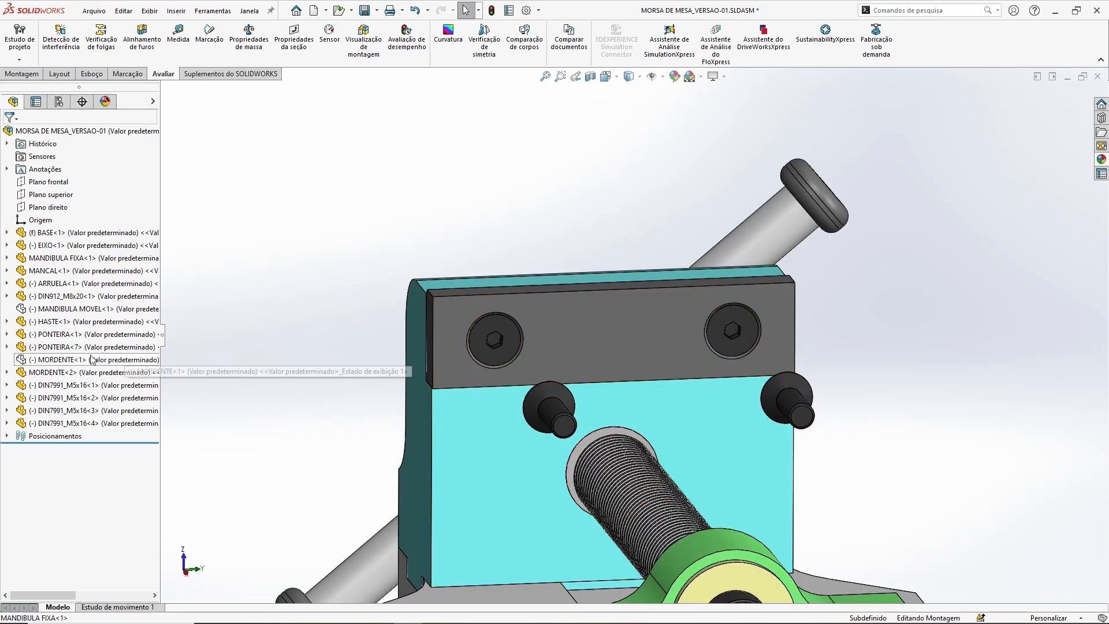
# Step: Show the hidden movable jaw and its jaw plate again
pyautogui.click(59, 360)
pyautogui.keyDown('ctrl'); pyautogui.click(63, 308); pyautogui.keyUp('ctrl')
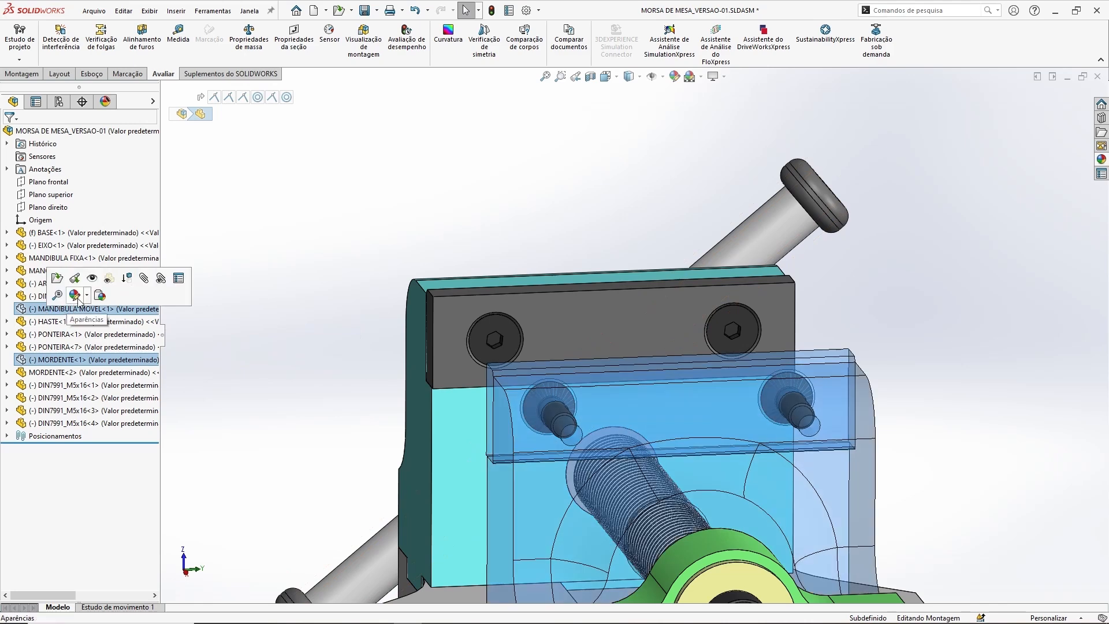
pyautogui.click(91, 286)
pyautogui.click(365, 201)
# Step: Examine the new tapped holes through the counterbores on the underside of the base
pyautogui.scroll(4, 562, 383)
pyautogui.moveTo(569, 391); pyautogui.dragTo(665, 212, button='middle')
pyautogui.moveTo(712, 398); pyautogui.dragTo(690, 296, button='middle')
pyautogui.scroll(-6, 455, 293)
pyautogui.moveTo(545, 308); pyautogui.dragTo(517, 308, button='middle')
pyautogui.scroll(3, 591, 379)
pyautogui.moveTo(591, 379); pyautogui.dragTo(578, 322, button='middle')
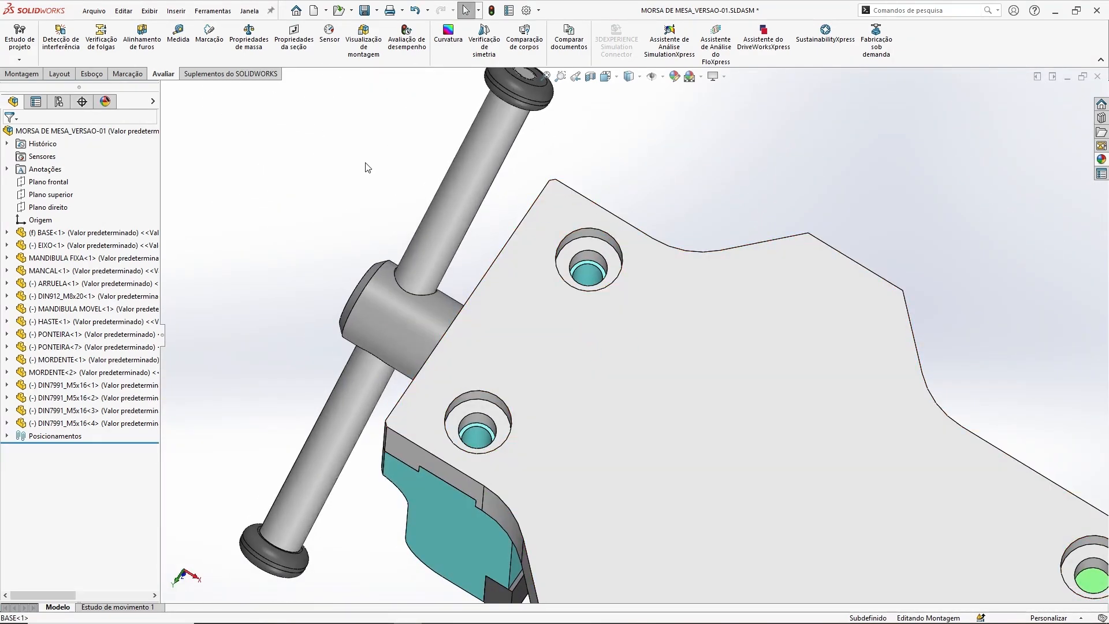
# Step: Open the screw file DIN6912_M8x25.STEP from the Morsa de mesa folder
pyautogui.click(340, 10)
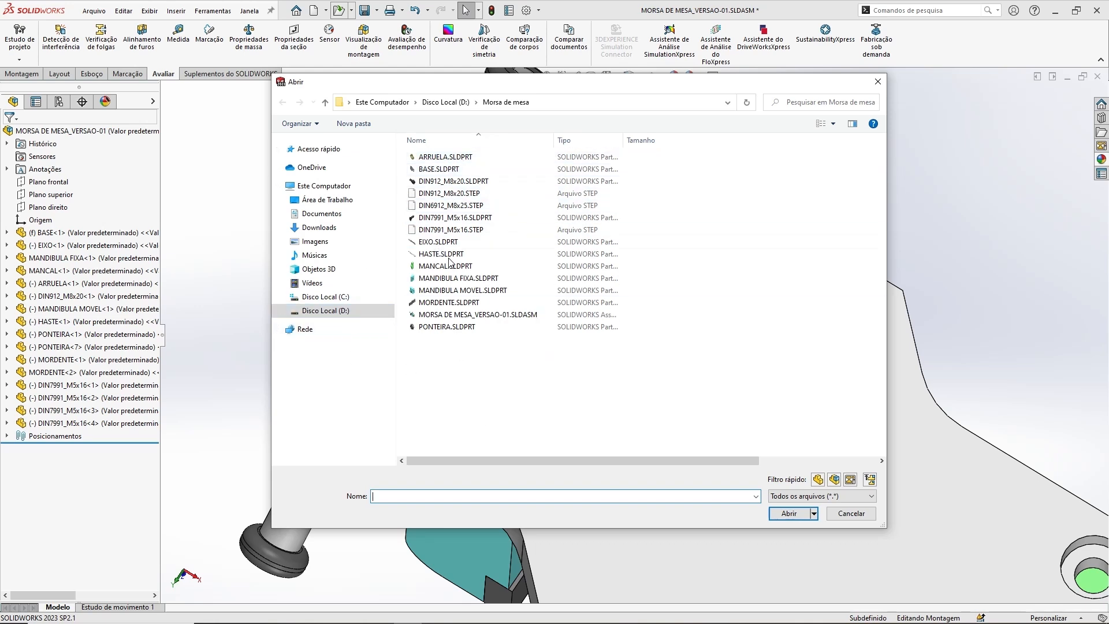
pyautogui.click(454, 205)
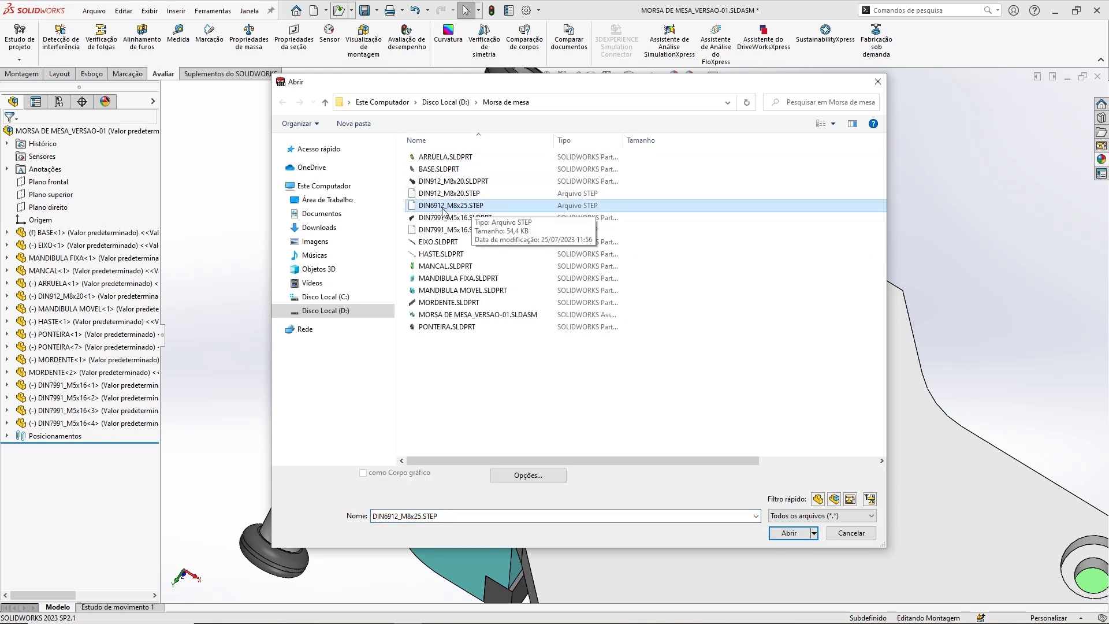
pyautogui.click(791, 533)
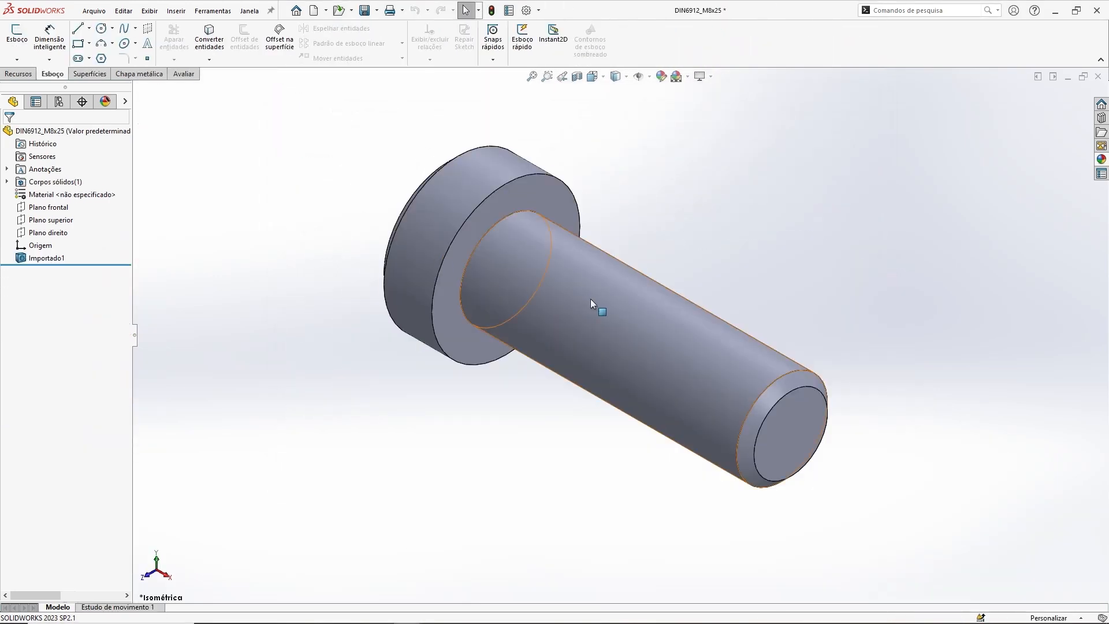
# Step: Check the imported screw's shank diameter and its length from the underside of the head to the tip
pyautogui.scroll(-3, 590, 299)
pyautogui.moveTo(681, 268); pyautogui.dragTo(646, 307, button='middle')
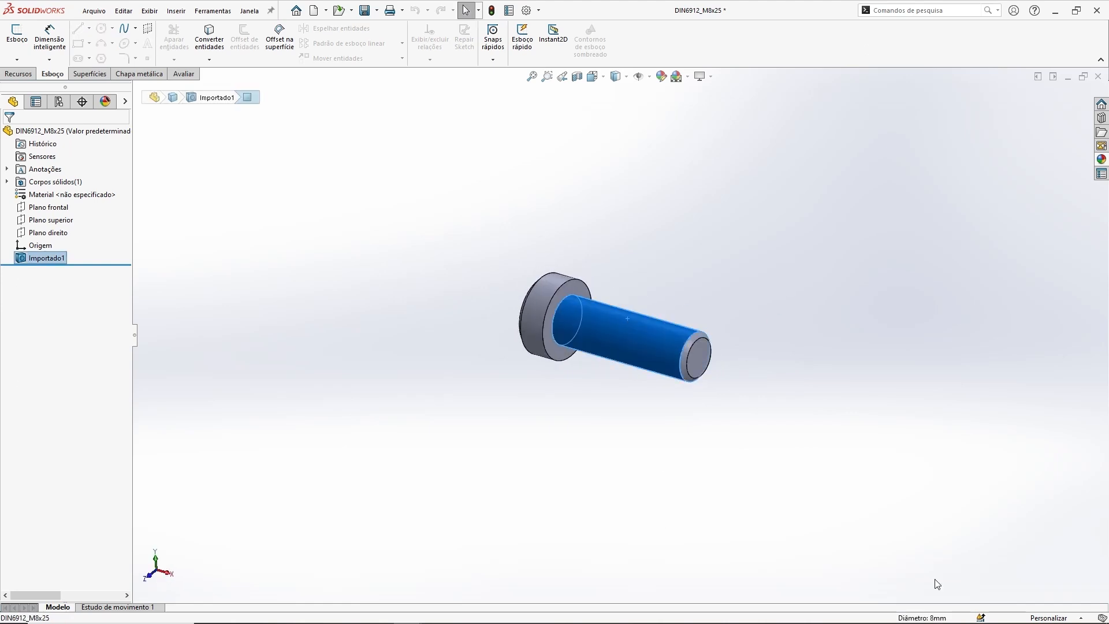
pyautogui.click(620, 453)
pyautogui.click(556, 298)
pyautogui.keyDown('ctrl'); pyautogui.click(702, 357); pyautogui.keyUp('ctrl')
pyautogui.click(585, 433)
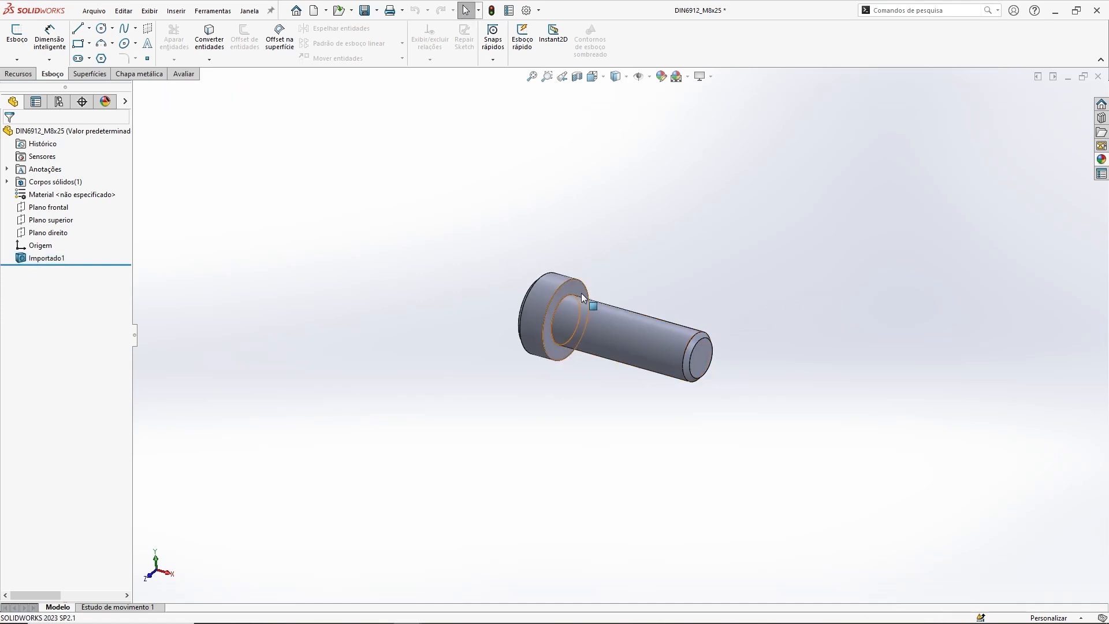
# Step: Check the screw's head height and the diameter of the pilot hole inside its hex socket
pyautogui.moveTo(541, 349); pyautogui.dragTo(597, 374, button='middle')
pyautogui.scroll(4, 569, 289)
pyautogui.click(518, 296)
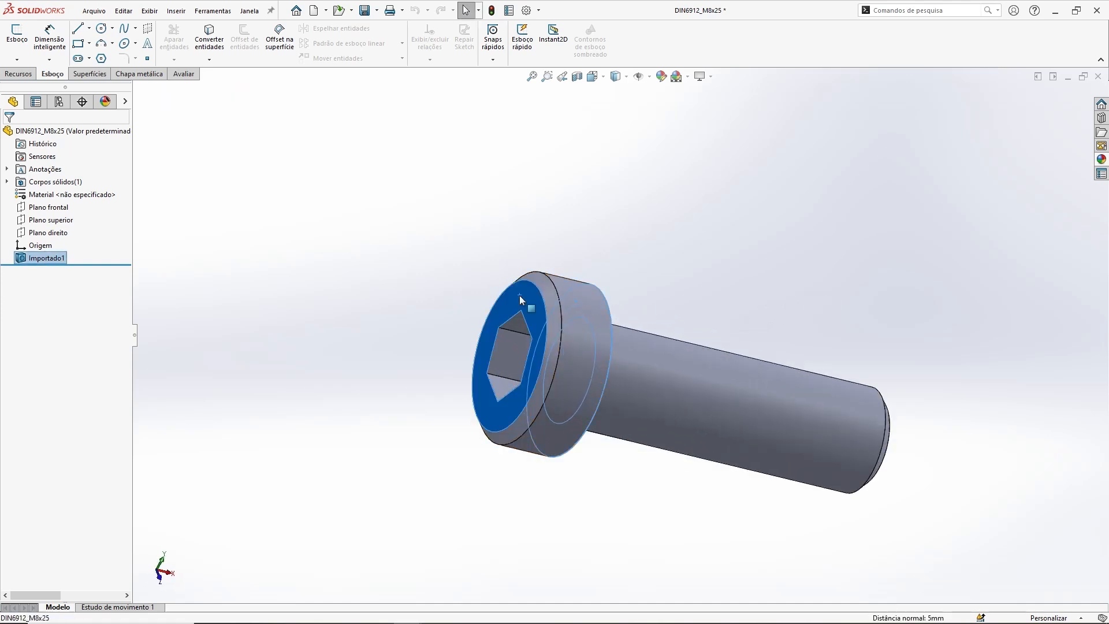
pyautogui.click(681, 161)
pyautogui.moveTo(681, 161); pyautogui.dragTo(682, 259, button='middle')
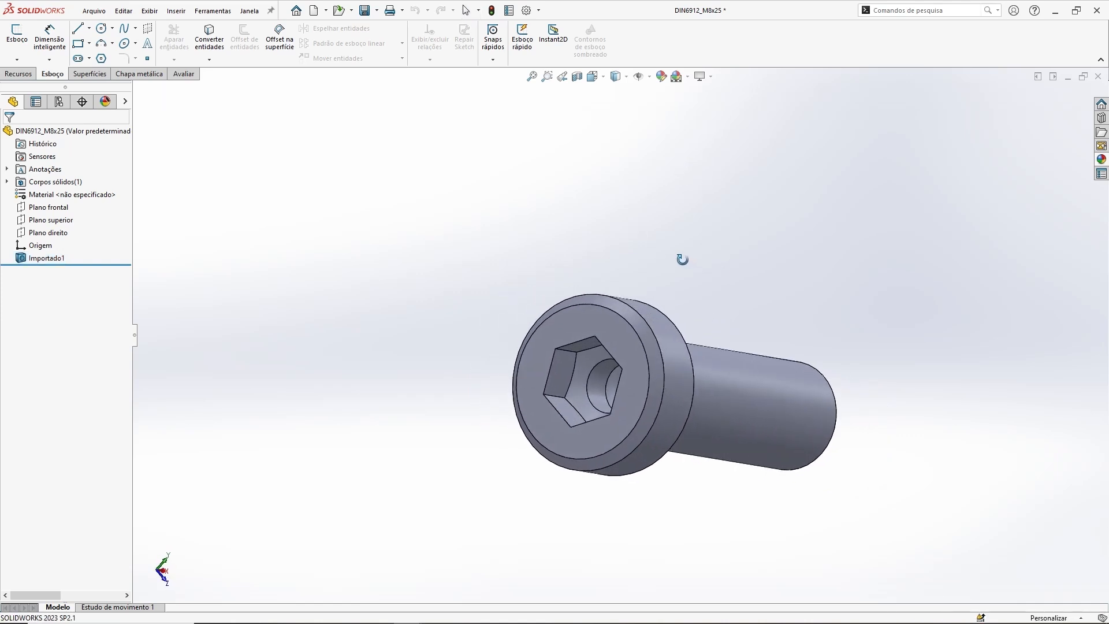
pyautogui.scroll(-2, 592, 357)
pyautogui.moveTo(591, 357); pyautogui.dragTo(633, 362, button='middle')
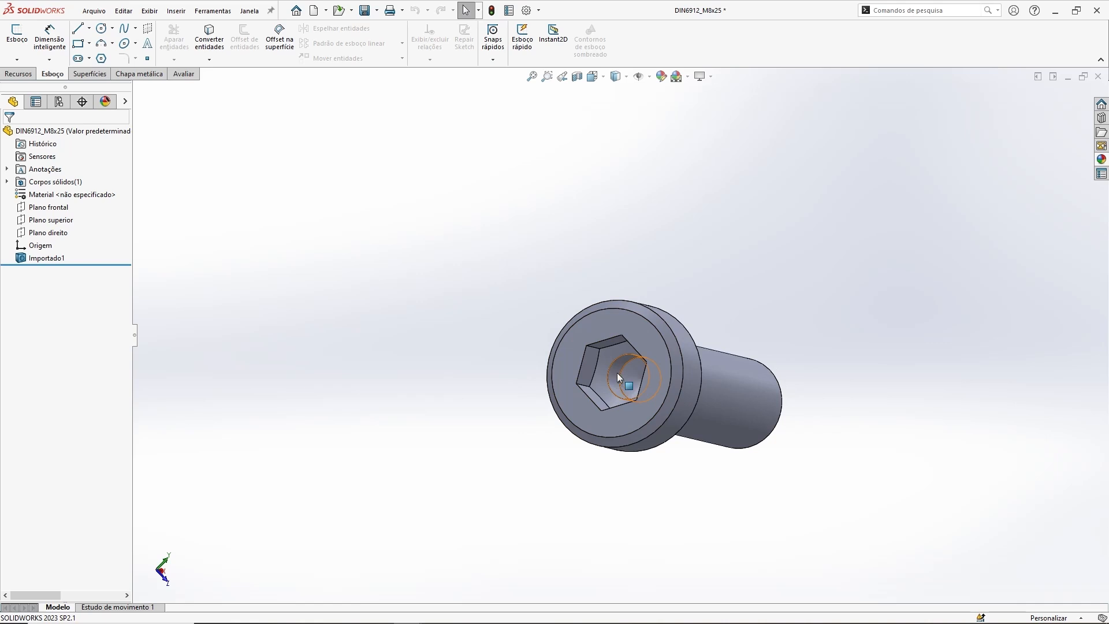
pyautogui.click(618, 371)
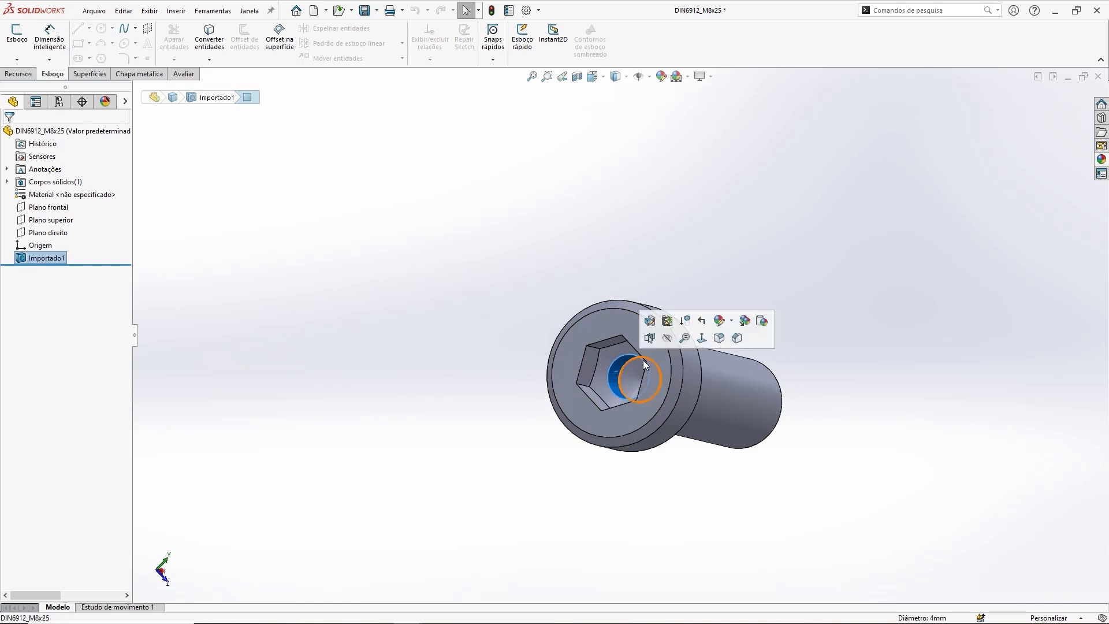
pyautogui.click(496, 314)
# Step: Switch the scene to Branco simples and colour the whole screw dark grey (RGB 57, 57, 57)
pyautogui.moveTo(771, 336); pyautogui.dragTo(635, 244, button='middle')
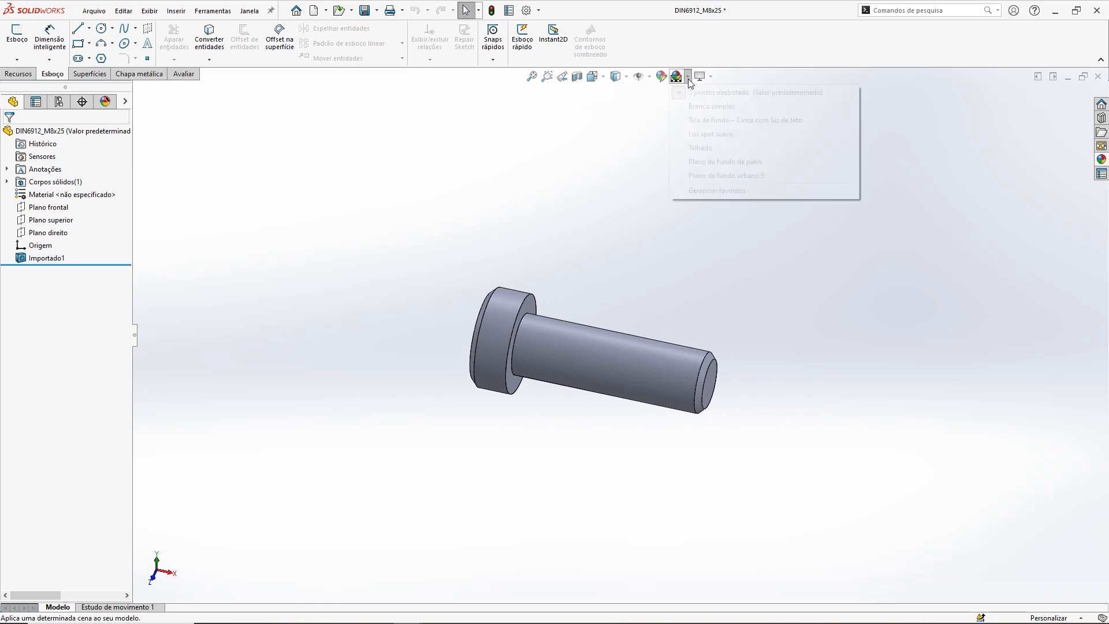
pyautogui.click(712, 106)
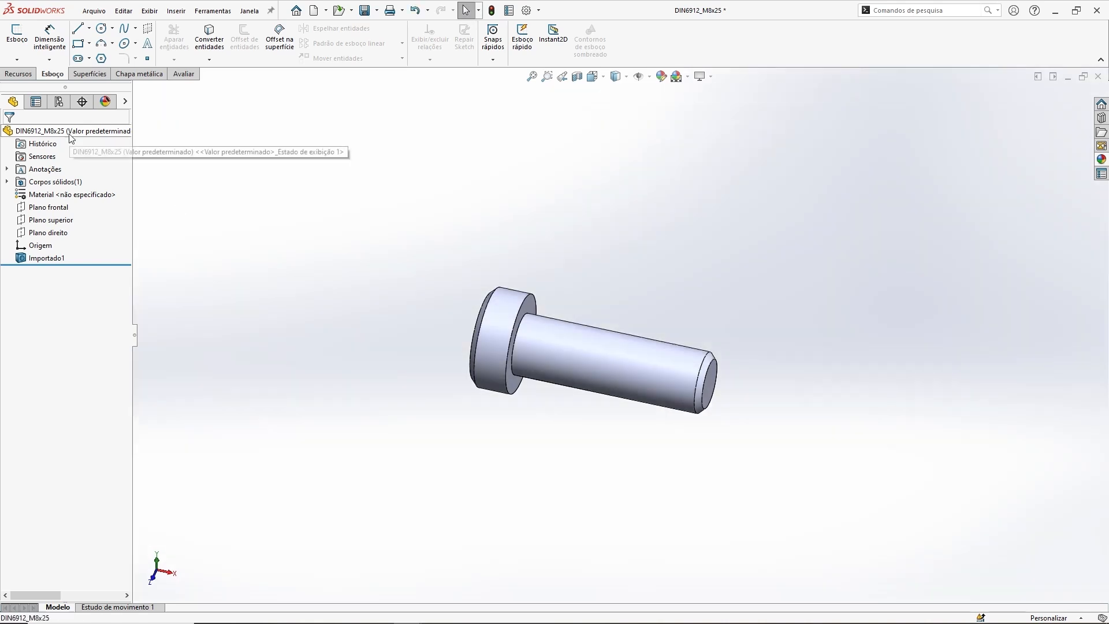
pyautogui.rightClick(70, 135)
pyautogui.click(99, 117)
pyautogui.click(116, 142)
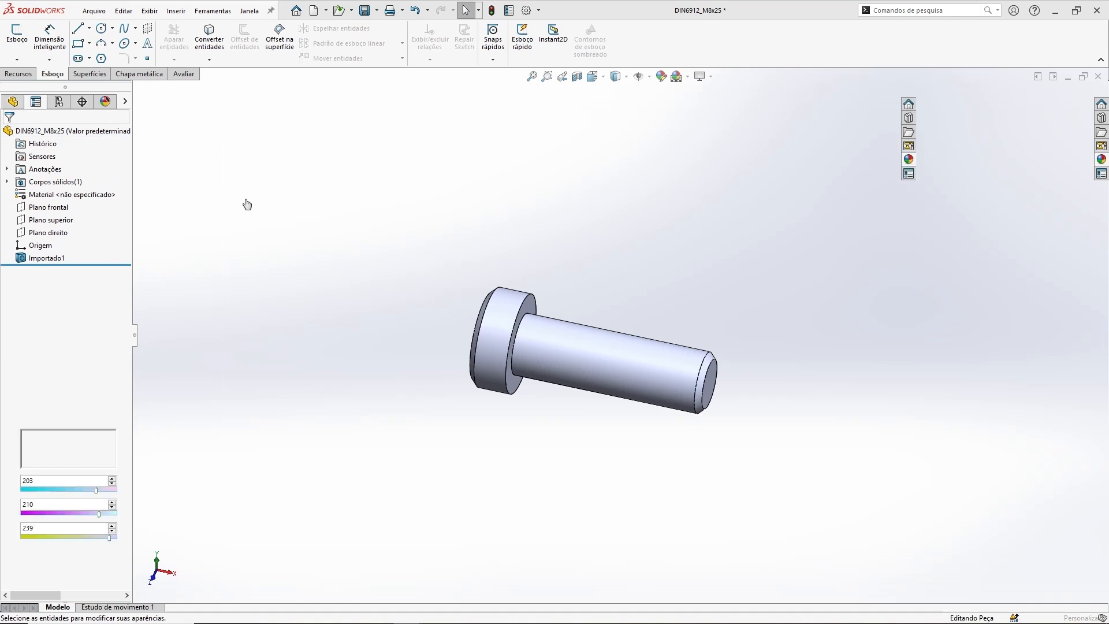
pyautogui.click(93, 384)
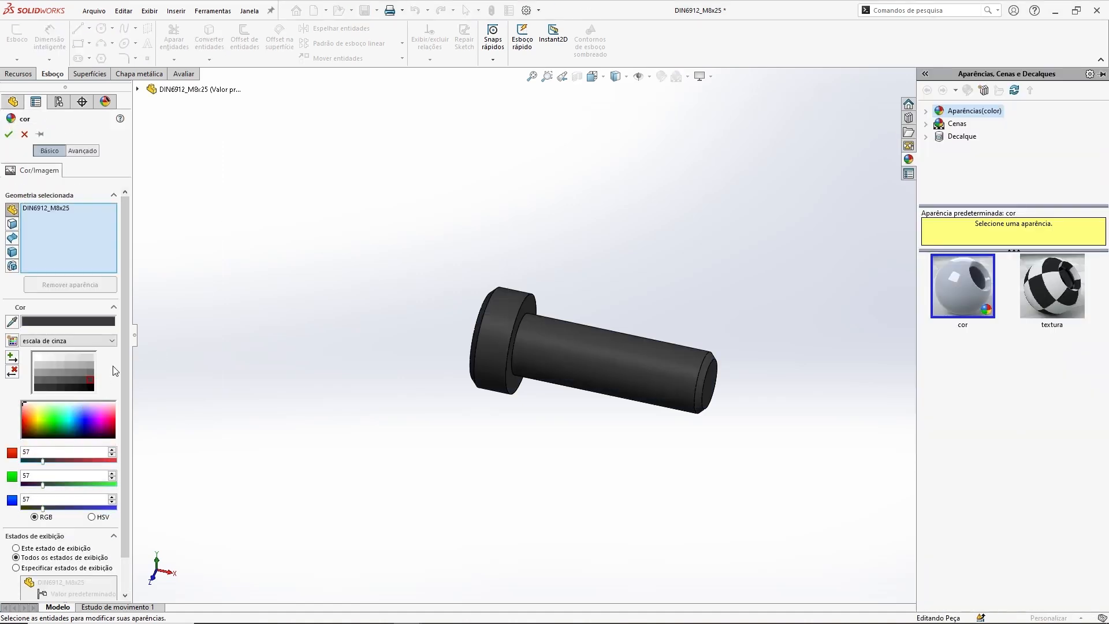
pyautogui.click(7, 137)
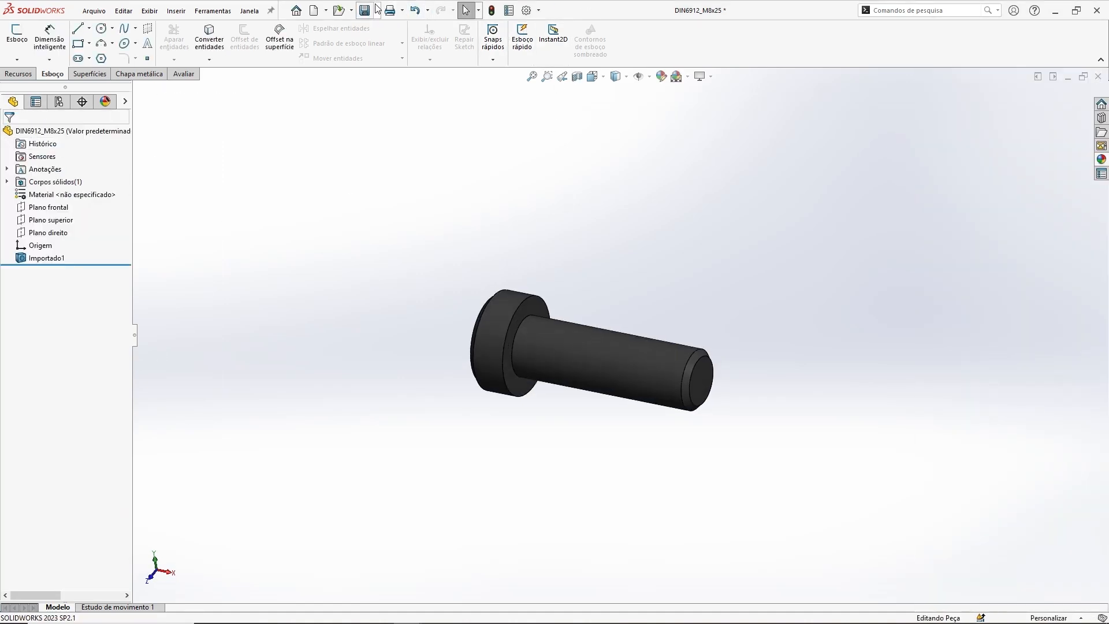
# Step: Save the screw as the SOLIDWORKS part DIN6912_M8x25.SLDPRT in the Morsa de mesa folder
pyautogui.click(365, 10)
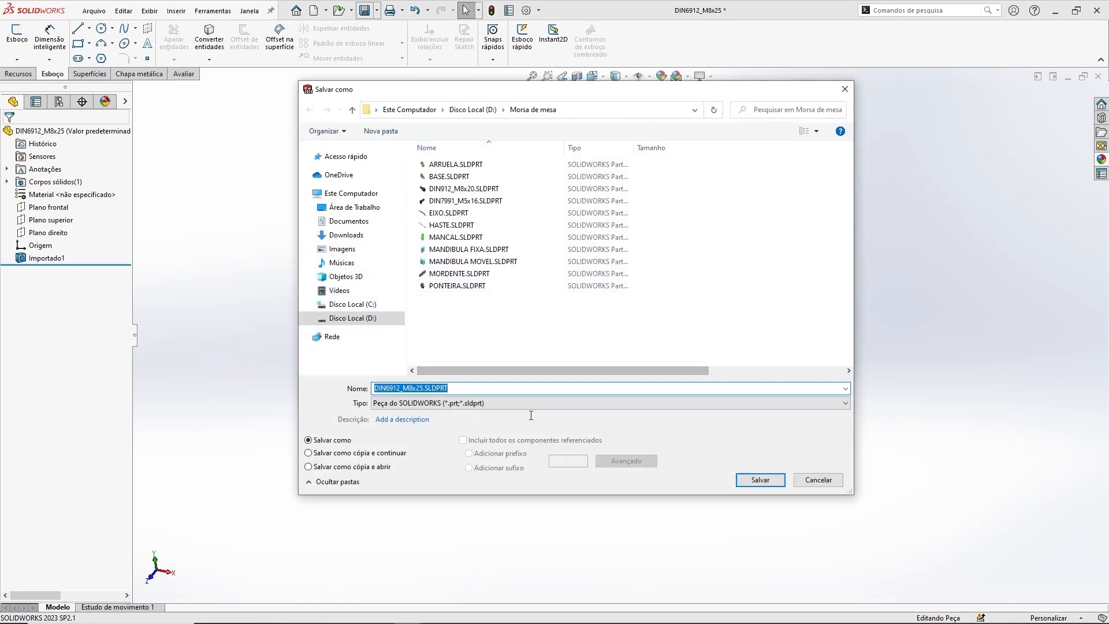
pyautogui.click(749, 482)
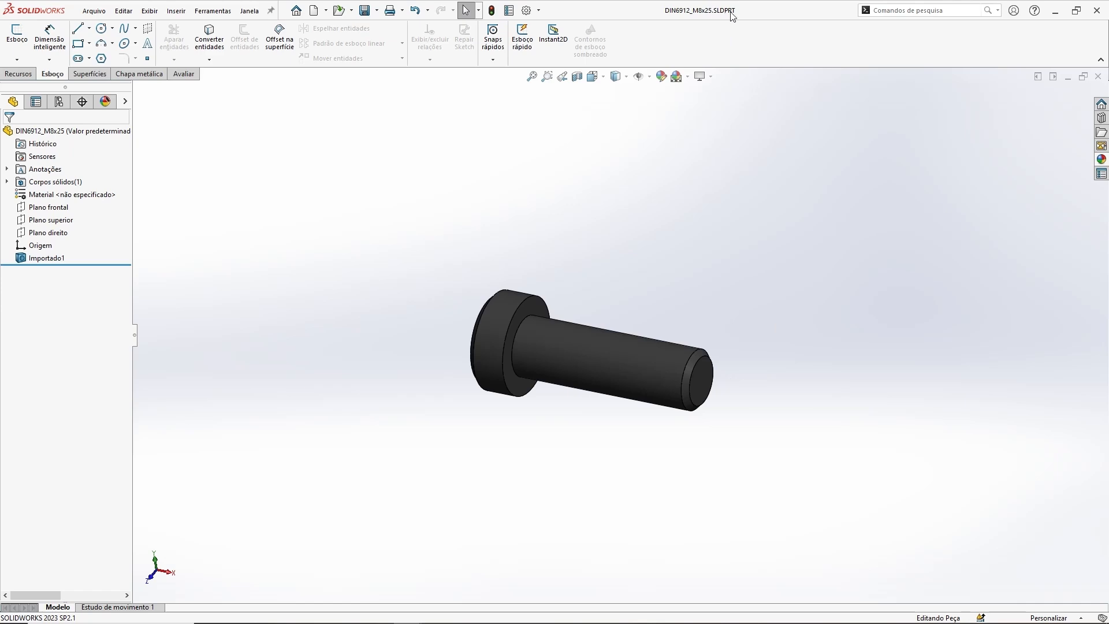
# Step: Insert the DIN6912_M8x25 screw into the vise assembly beside the base and rotate it so its head faces outward from the base's underside
pyautogui.hotkey('ctrl', 'Tab')
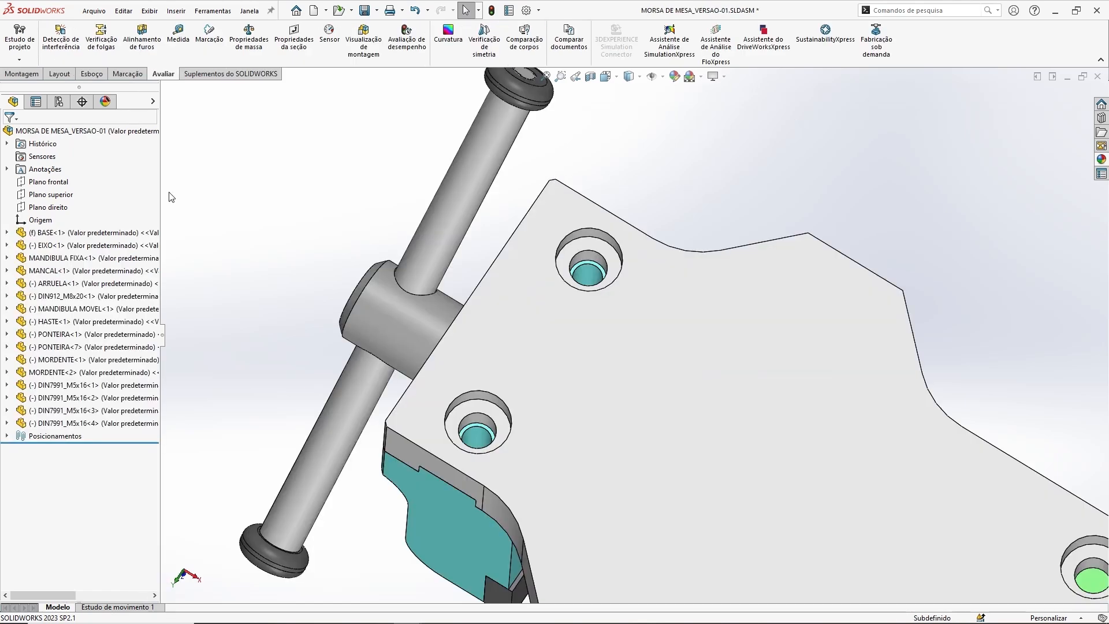
pyautogui.click(23, 77)
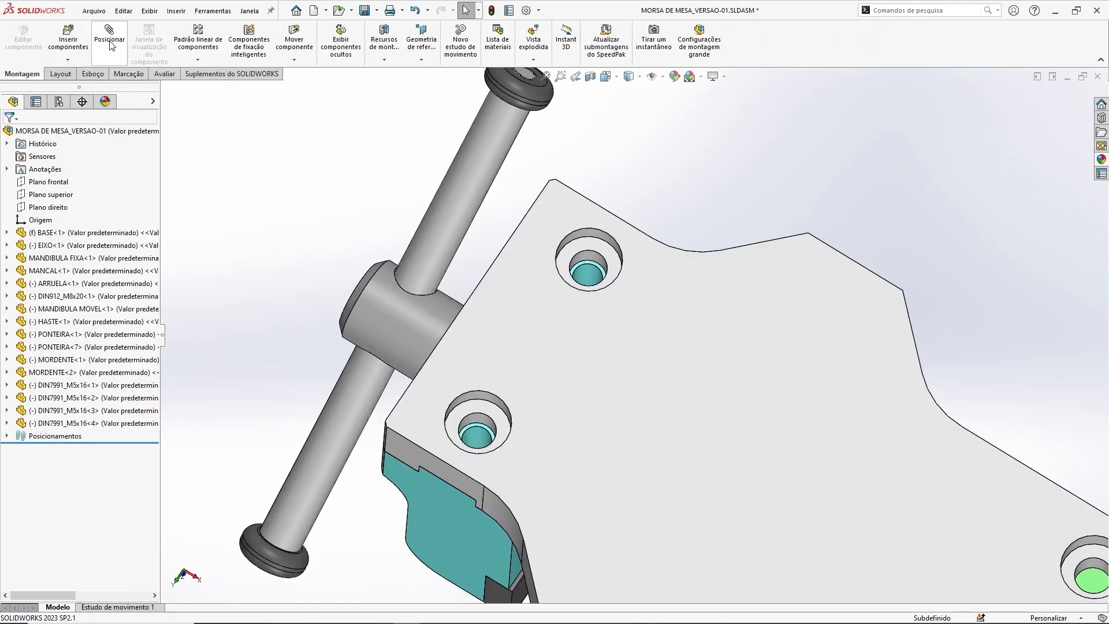
pyautogui.click(68, 41)
pyautogui.click(52, 256)
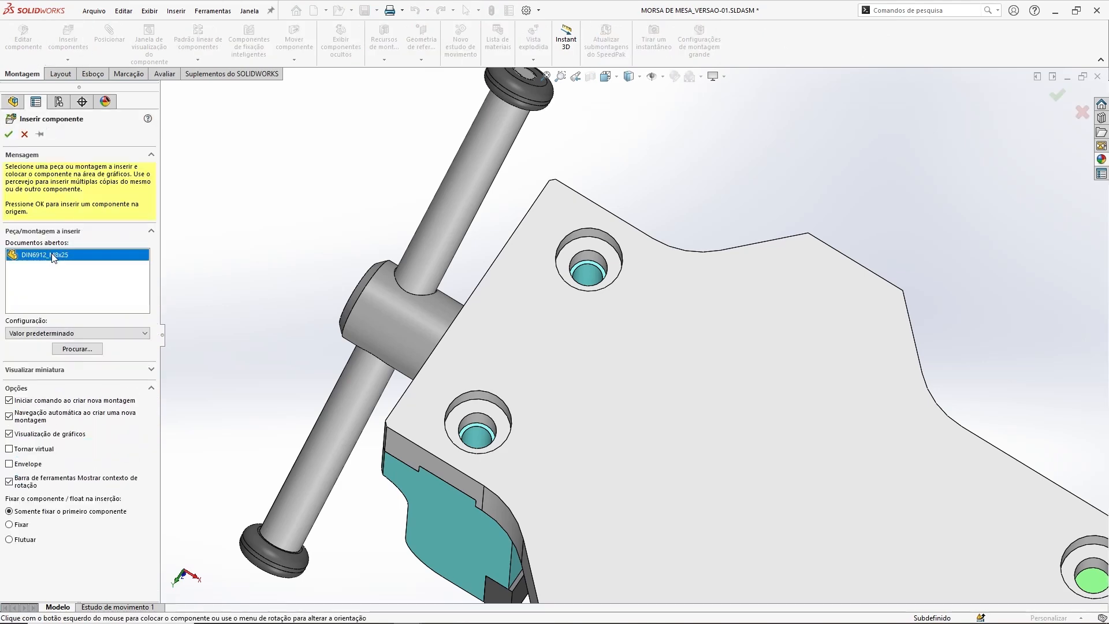
pyautogui.click(681, 167)
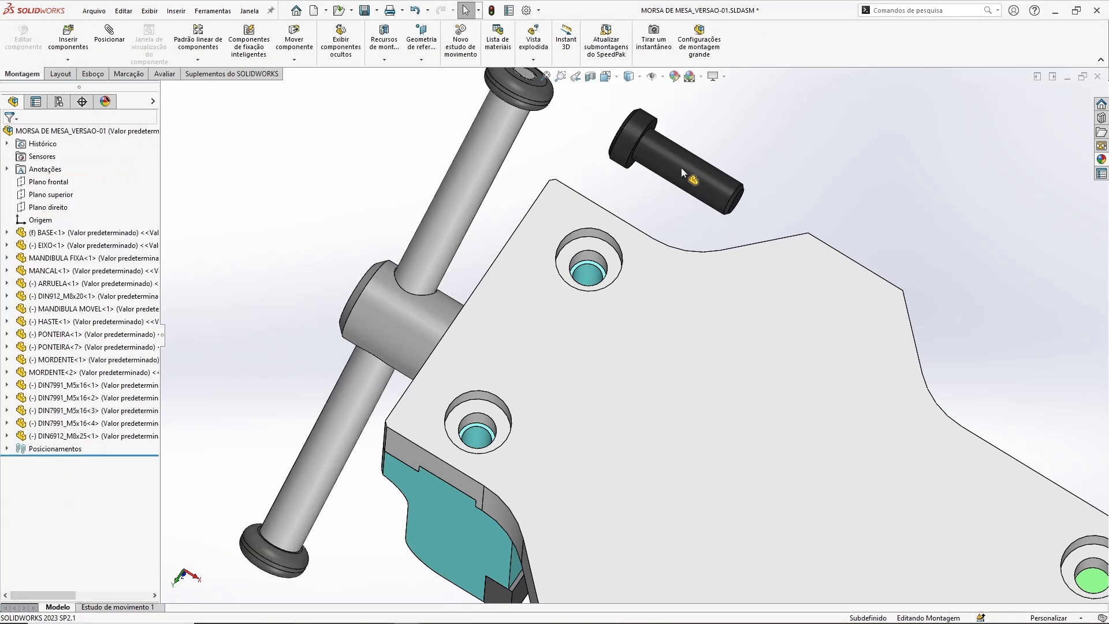
pyautogui.moveTo(676, 390); pyautogui.dragTo(675, 192, button='middle')
pyautogui.moveTo(674, 192); pyautogui.dragTo(792, 247, button='right')
pyautogui.click(578, 167)
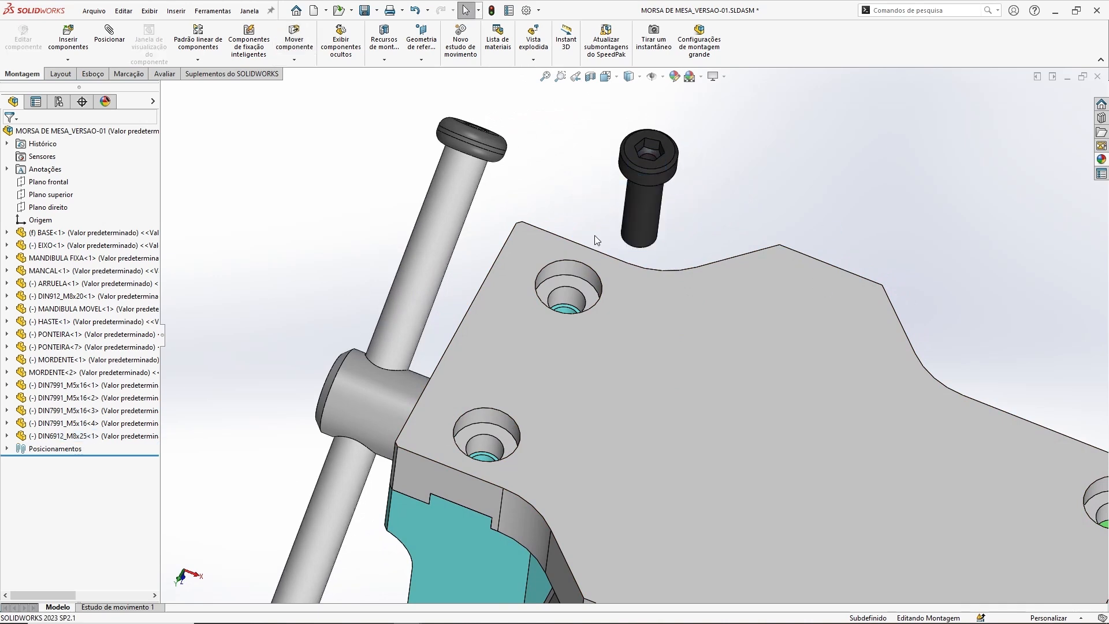
# Step: Mate the screw's shank concentric with one of the base's counterbored holes on the handle side
pyautogui.scroll(-3, 595, 235)
pyautogui.click(555, 346)
pyautogui.keyDown('ctrl'); pyautogui.click(698, 209); pyautogui.keyUp('ctrl')
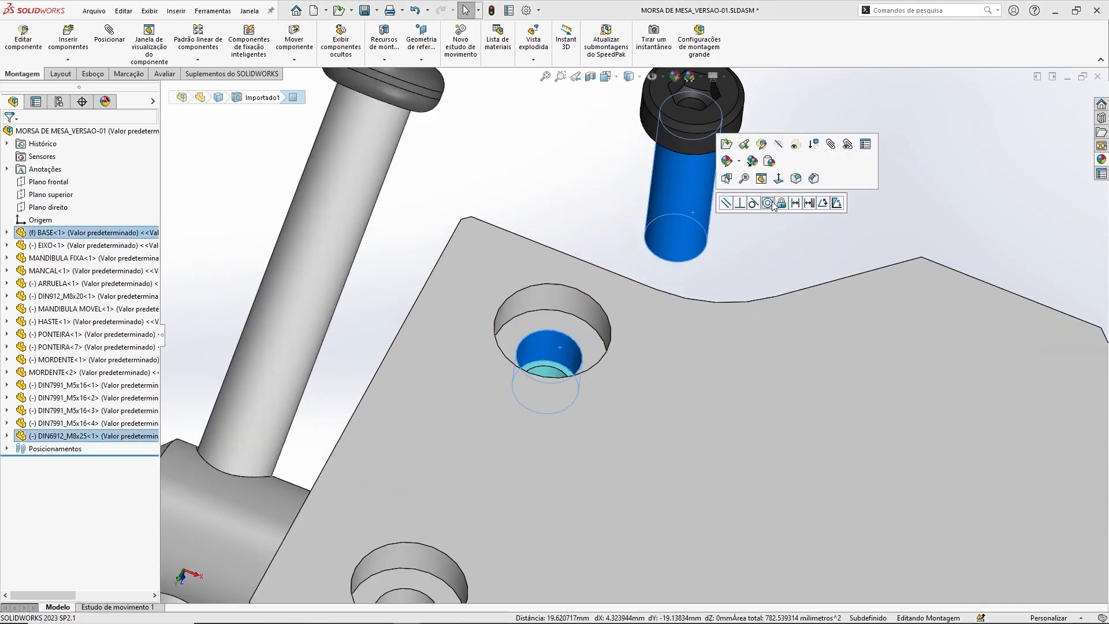
pyautogui.click(771, 203)
# Step: Mate the underside of the screw head coincident with the floor of the counterbore
pyautogui.moveTo(529, 268); pyautogui.dragTo(452, 241, button='middle')
pyautogui.click(452, 242)
pyautogui.moveTo(556, 299); pyautogui.dragTo(570, 245, button='middle')
pyautogui.keyDown('ctrl'); pyautogui.click(604, 216); pyautogui.keyUp('ctrl')
pyautogui.click(647, 207)
pyautogui.scroll(4, 610, 303)
pyautogui.keyDown('ctrl'); pyautogui.moveTo(748, 300); pyautogui.dragTo(596, 291, button='middle'); pyautogui.keyUp('ctrl')
pyautogui.moveTo(656, 282)
pyautogui.mouseDown(button='middle')
pyautogui.moveTo(631, 352)
pyautogui.moveTo(651, 260)
pyautogui.mouseUp(button='middle')
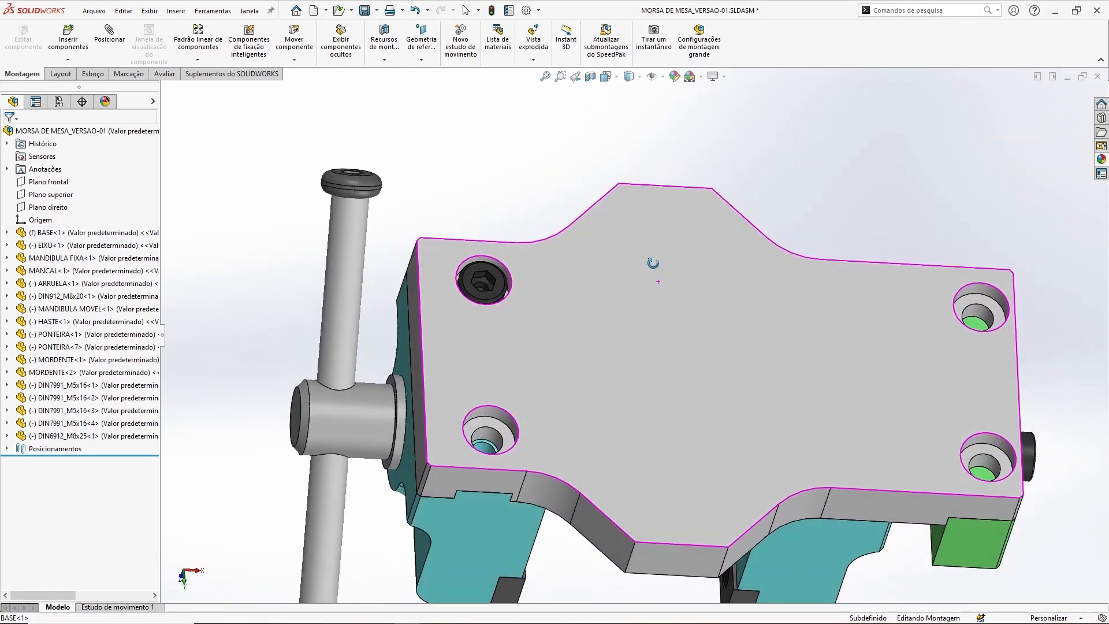
# Step: Check the normal distance between the screw head's top face and the base's underside
pyautogui.scroll(-5, 523, 299)
pyautogui.moveTo(523, 300); pyautogui.dragTo(543, 195, button='middle')
pyautogui.moveTo(565, 306); pyautogui.dragTo(542, 268, button='middle')
pyautogui.click(521, 296)
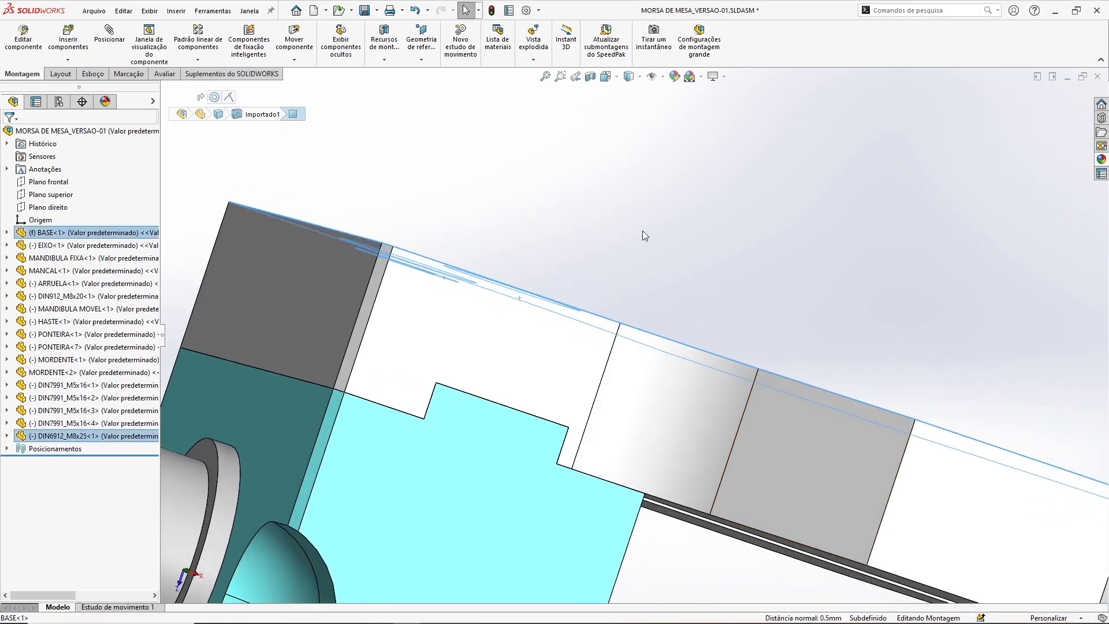
pyautogui.click(642, 231)
pyautogui.scroll(3, 643, 230)
pyautogui.moveTo(582, 212); pyautogui.dragTo(589, 321, button='middle')
pyautogui.moveTo(615, 236); pyautogui.dragTo(755, 268, button='middle')
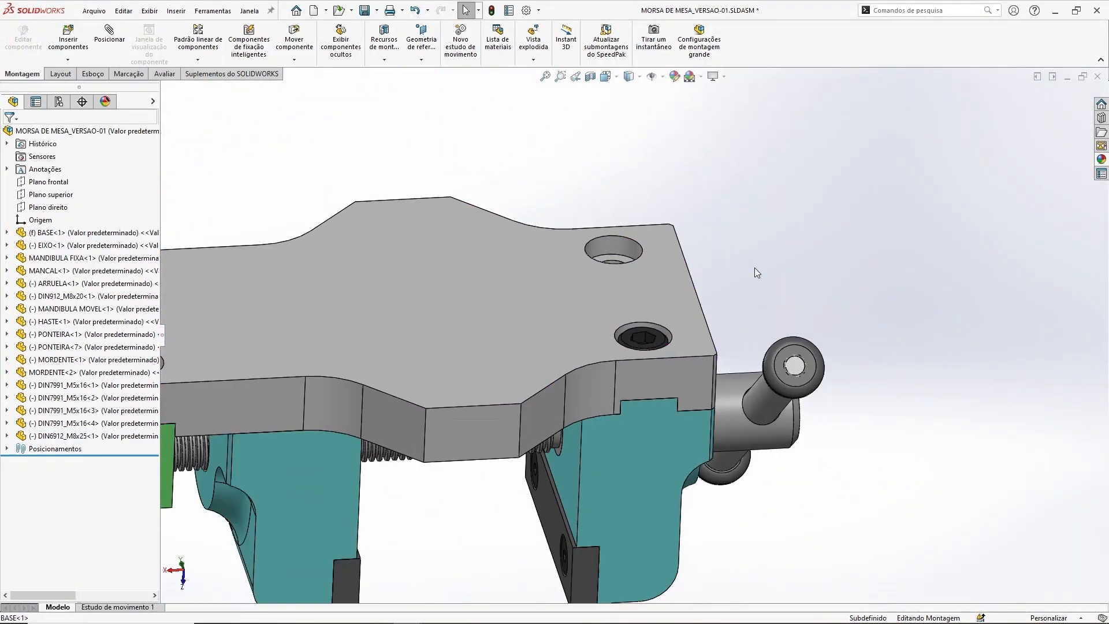
# Step: Section the assembly parallel to Plano superior at a -23 mm offset and examine the screw seated in the fixed jaw
pyautogui.click(590, 77)
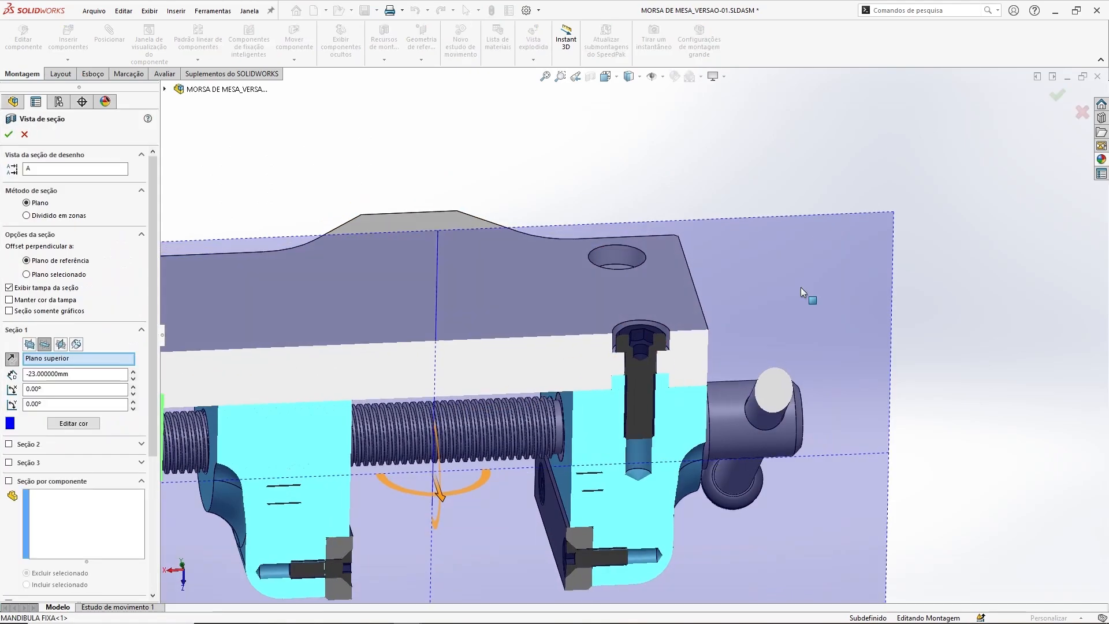
pyautogui.click(1055, 98)
pyautogui.moveTo(555, 277); pyautogui.dragTo(671, 114, button='middle')
pyautogui.keyDown('ctrl'); pyautogui.moveTo(668, 457); pyautogui.dragTo(688, 299, button='middle'); pyautogui.keyUp('ctrl')
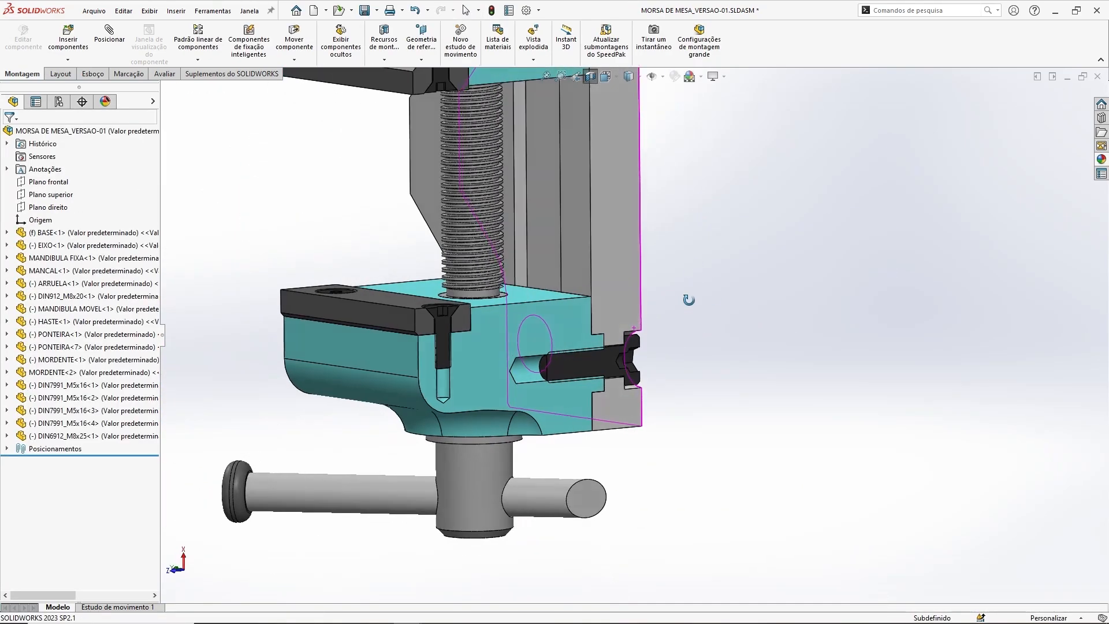
pyautogui.scroll(-1, 598, 364)
pyautogui.scroll(-3, 599, 359)
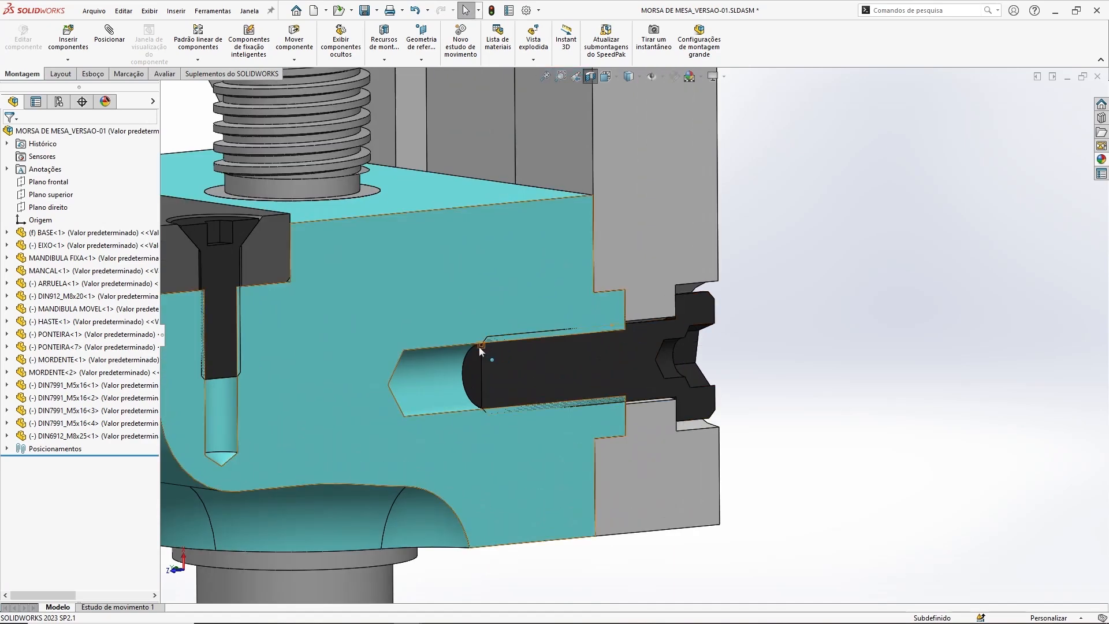
# Step: Measure the screw's engagement length in the fixed jaw, from the hole's entry vertex to the screw's tip face
pyautogui.click(165, 73)
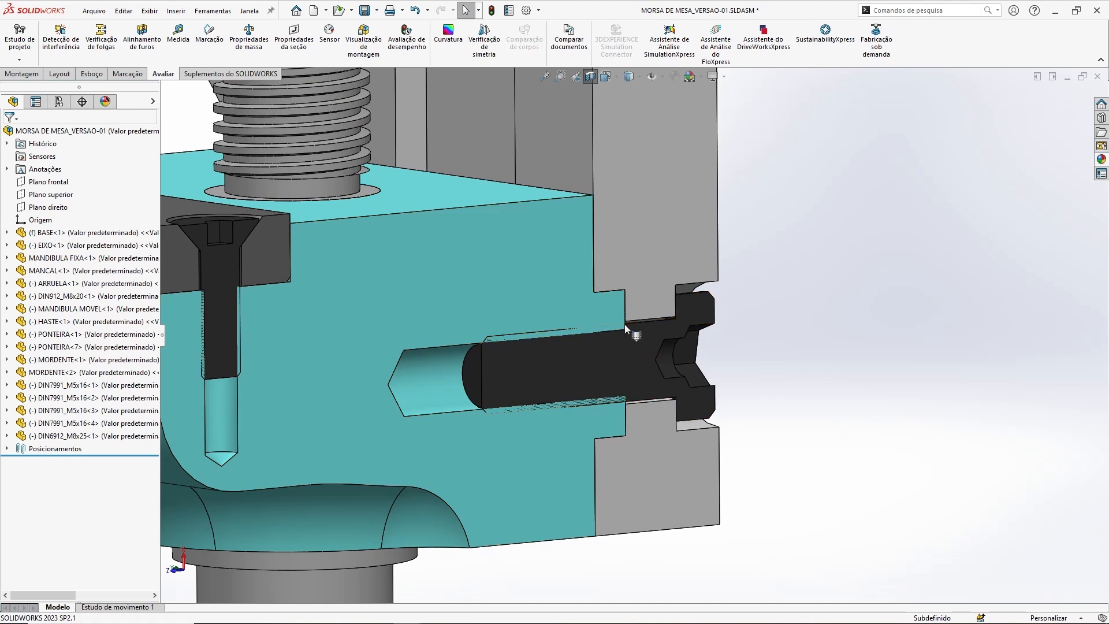
pyautogui.click(178, 32)
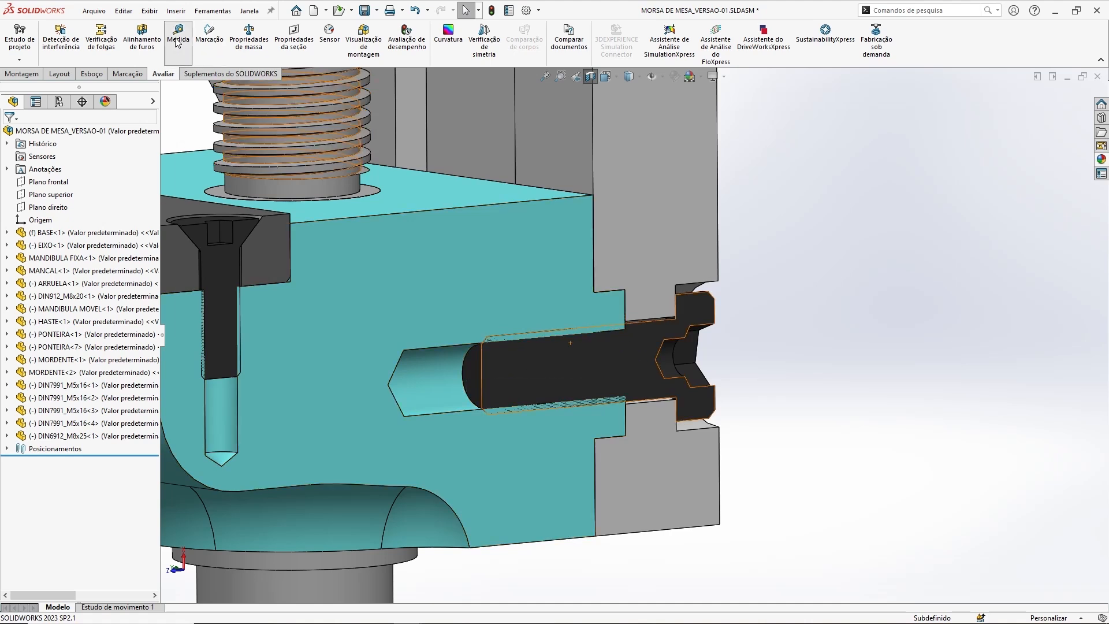
pyautogui.click(626, 332)
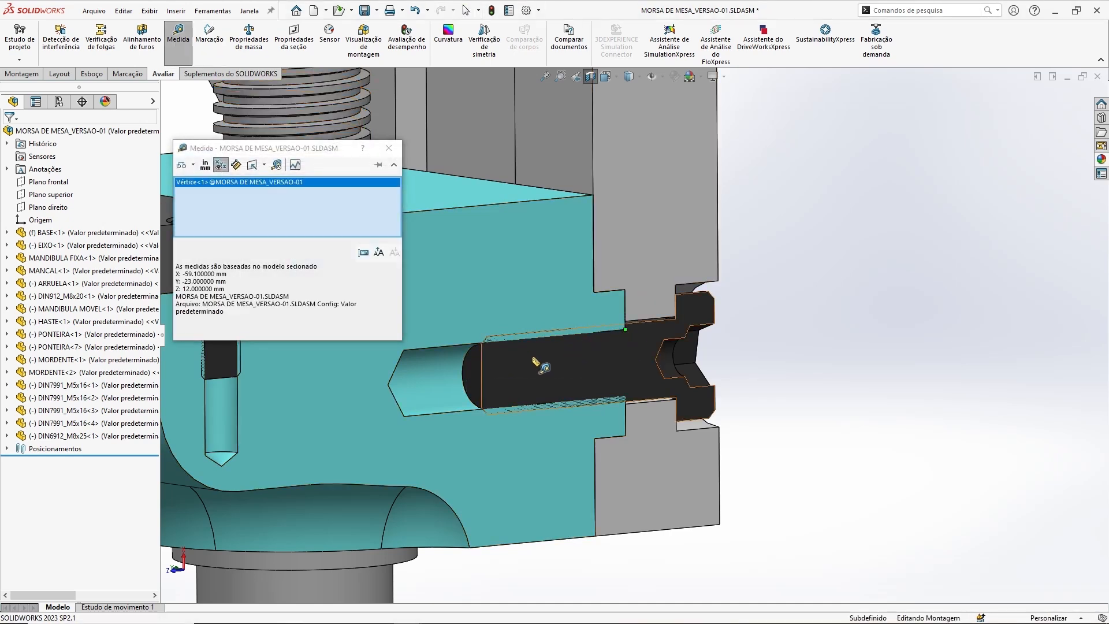
pyautogui.click(474, 370)
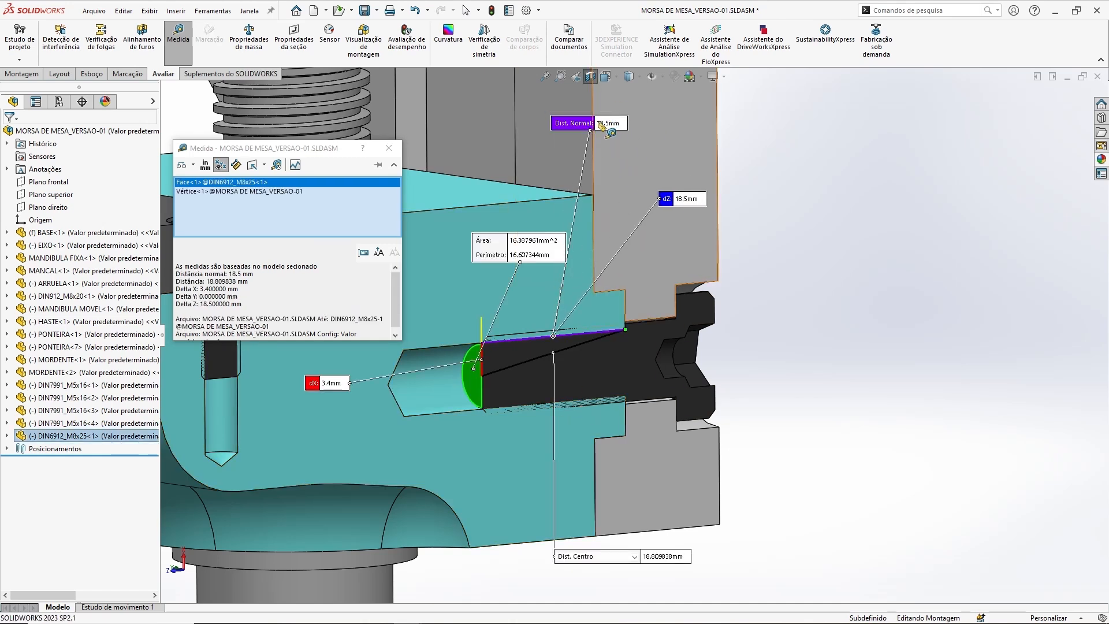
pyautogui.moveTo(601, 124); pyautogui.dragTo(812, 313)
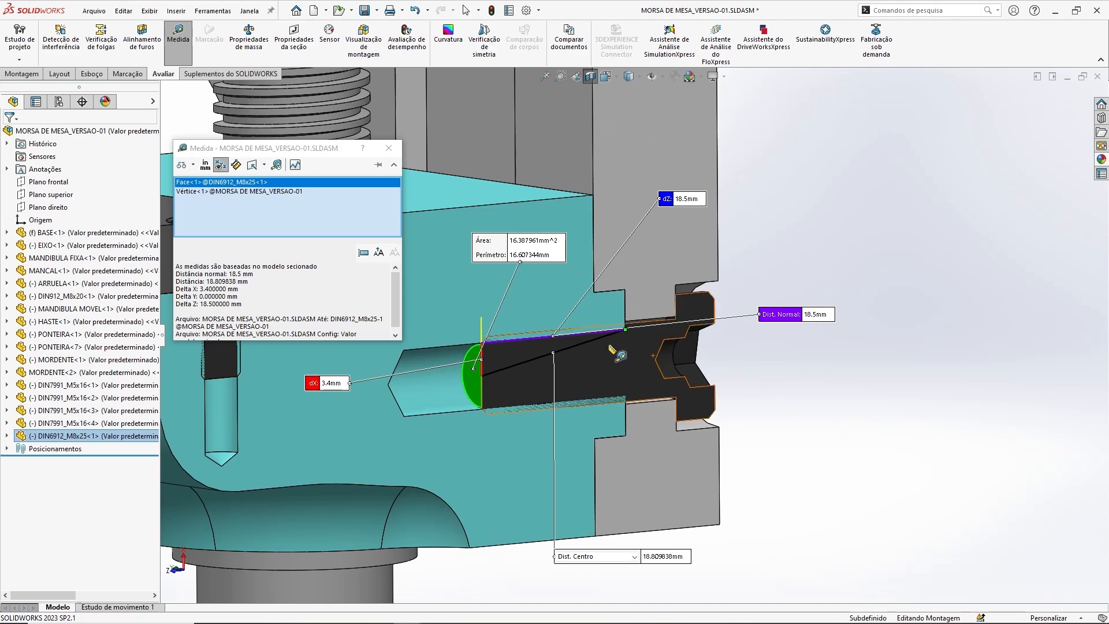
pyautogui.scroll(-5, 613, 350)
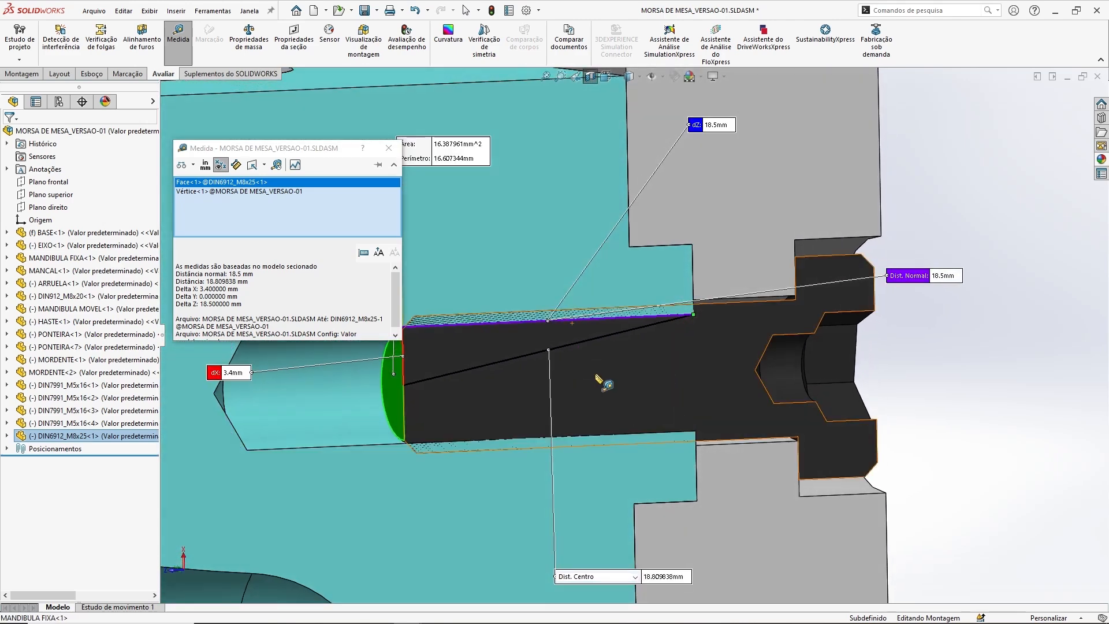
pyautogui.press('Escape')
# Step: Review the sectioned vise as a whole and turn the section view off
pyautogui.scroll(6, 582, 373)
pyautogui.moveTo(583, 369); pyautogui.dragTo(548, 210, button='middle')
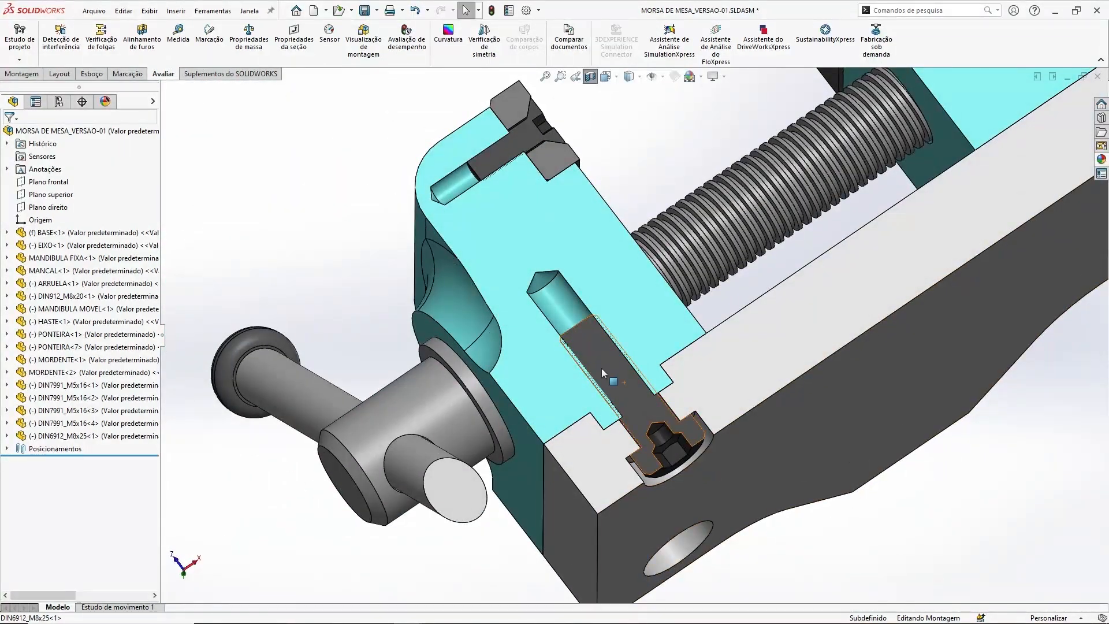
pyautogui.scroll(5, 601, 368)
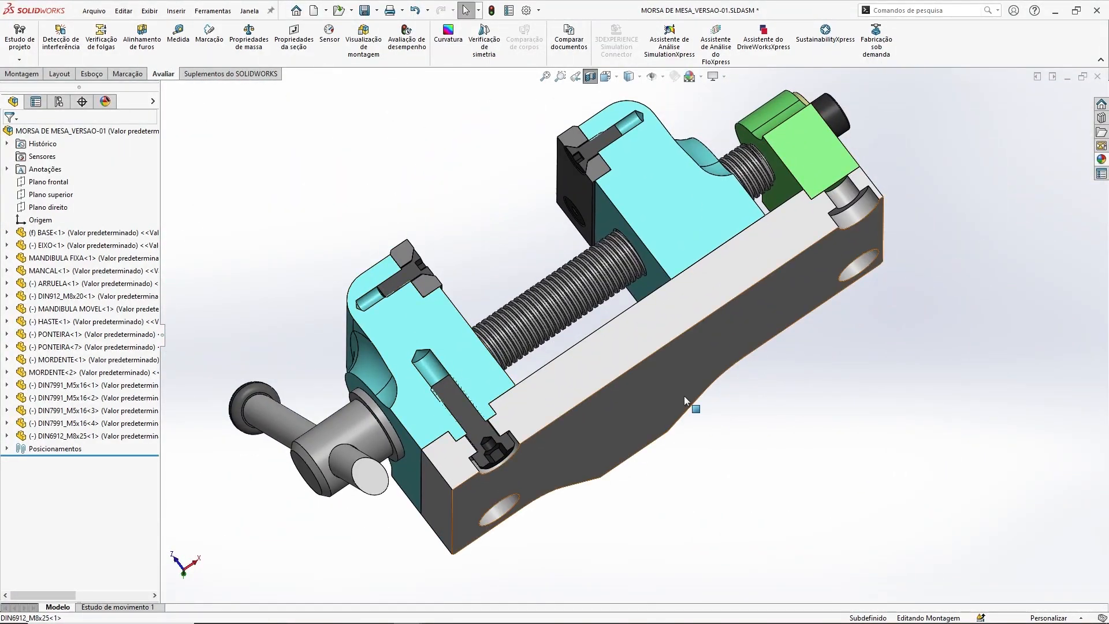
pyautogui.moveTo(686, 401); pyautogui.dragTo(681, 371, button='middle')
pyautogui.click(591, 76)
pyautogui.moveTo(559, 383); pyautogui.dragTo(566, 310, button='middle')
# Step: Copy the M8x25 screw and mate the copy's shank concentric with the base's other counterbored hole on the handle side
pyautogui.keyDown('ctrl'); pyautogui.moveTo(606, 257); pyautogui.dragTo(688, 260); pyautogui.keyUp('ctrl')
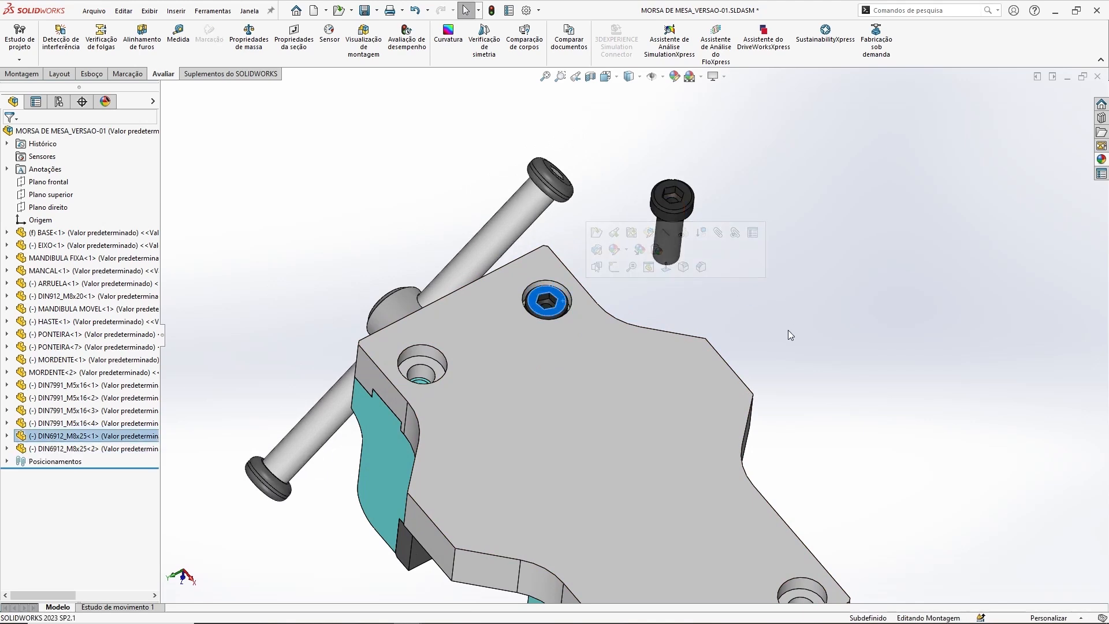
pyautogui.scroll(-3, 419, 370)
pyautogui.click(425, 375)
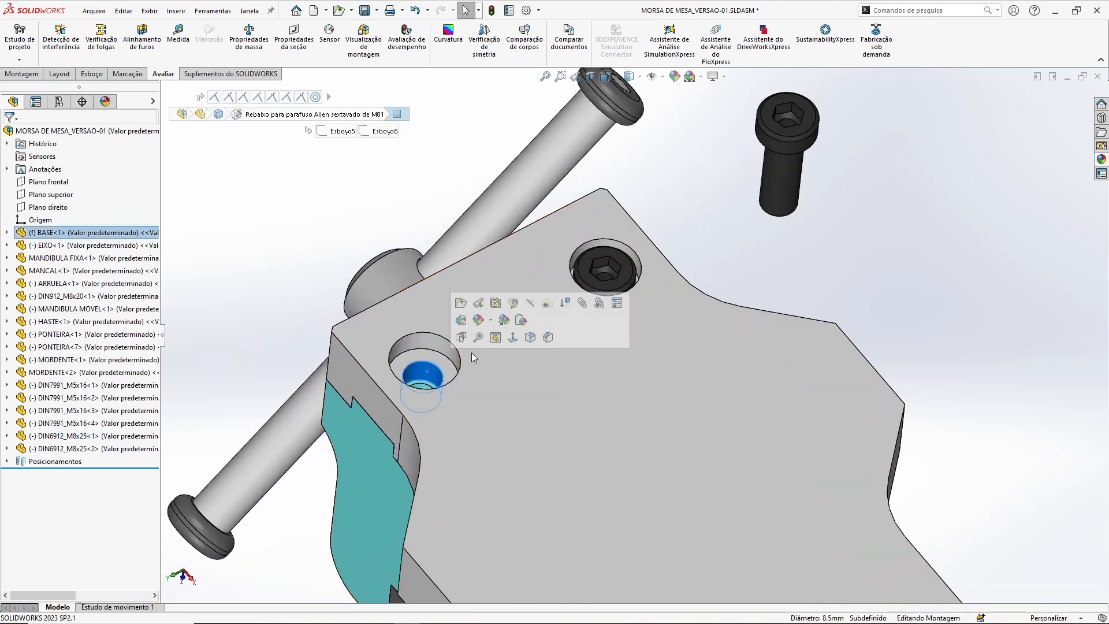
pyautogui.keyDown('ctrl'); pyautogui.click(787, 185); pyautogui.keyUp('ctrl')
pyautogui.click(861, 175)
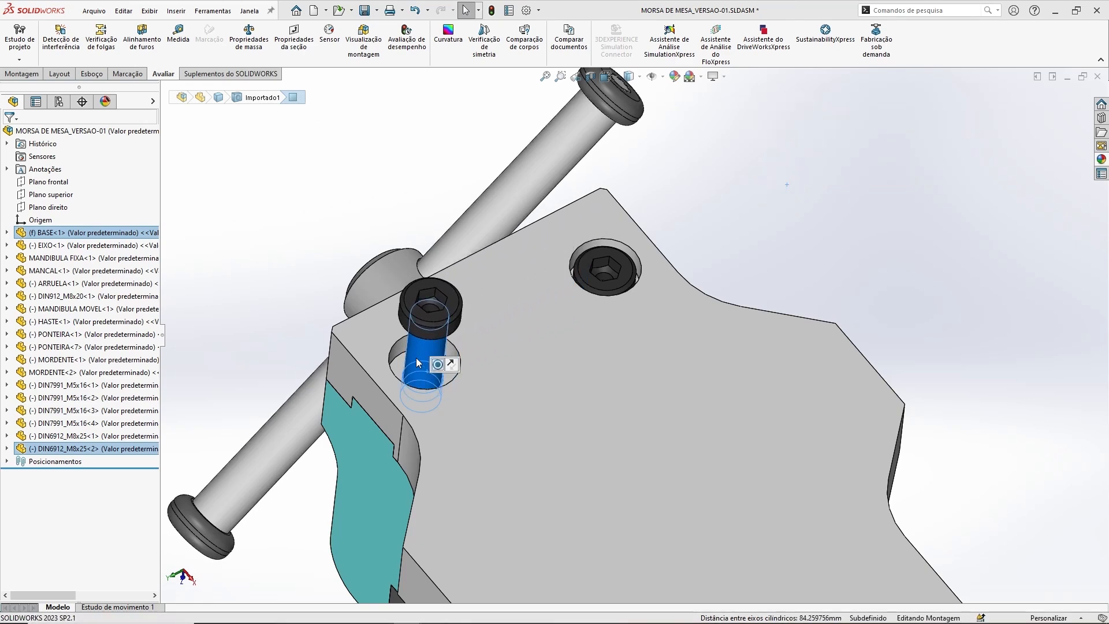
pyautogui.press('Escape')
# Step: Mate the second screw's head underside coincident with the floor of its counterbore
pyautogui.moveTo(423, 365); pyautogui.dragTo(543, 317, button='middle')
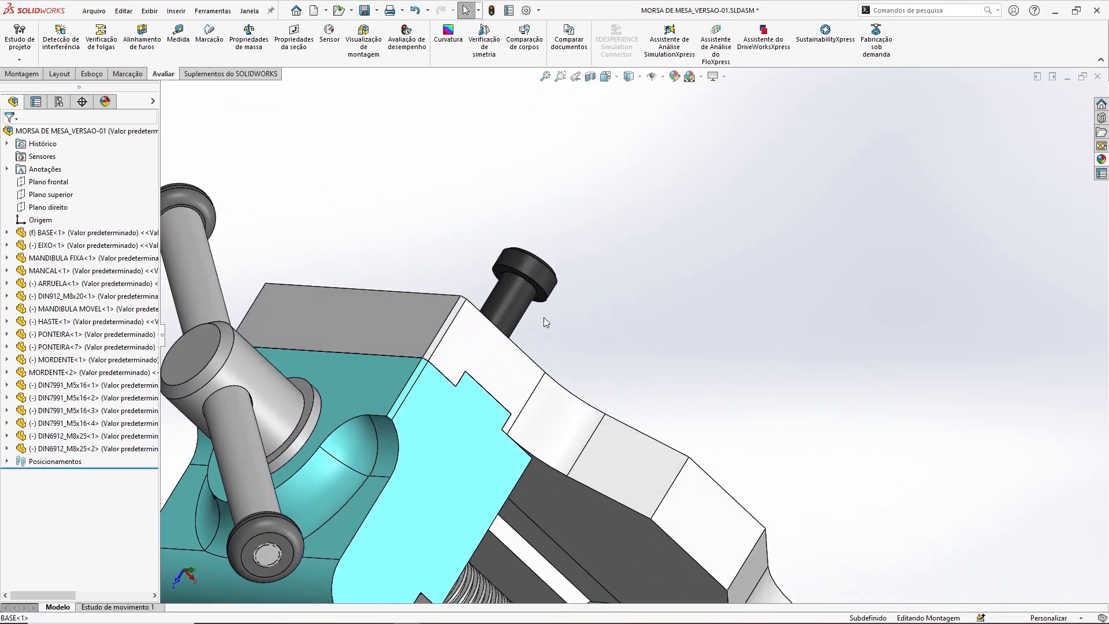
pyautogui.click(556, 282)
pyautogui.scroll(-5, 578, 349)
pyautogui.keyDown('ctrl'); pyautogui.click(585, 332); pyautogui.keyUp('ctrl')
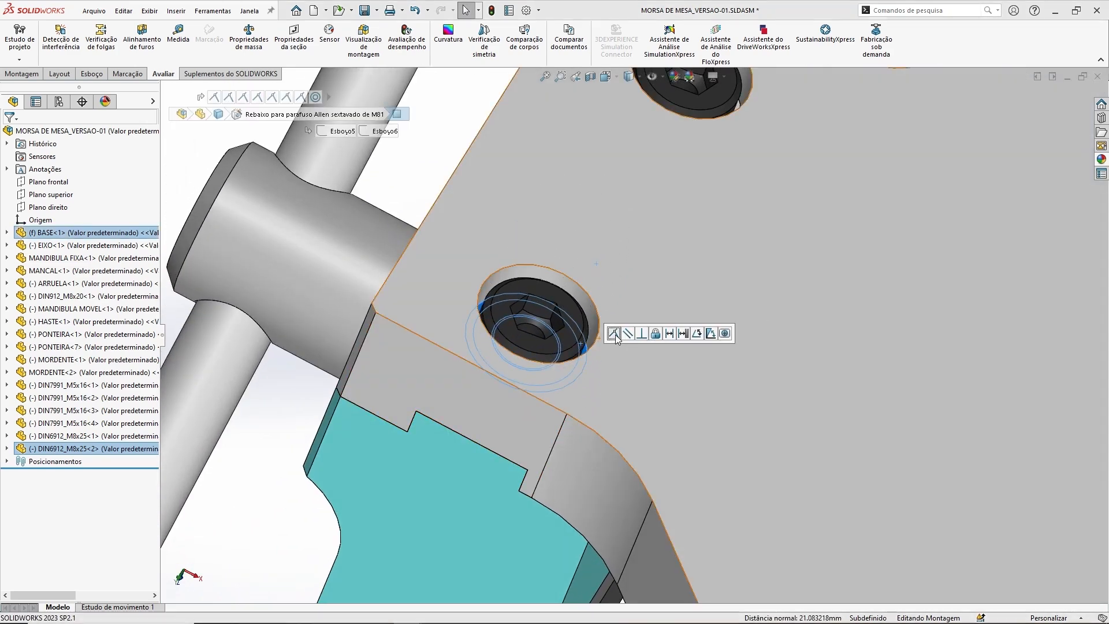
pyautogui.click(616, 339)
pyautogui.scroll(5, 590, 366)
pyautogui.moveTo(644, 317); pyautogui.dragTo(615, 406, button='middle')
# Step: Open the MANCAL part for editing within the assembly, selecting its face visible through the two empty counterbored holes
pyautogui.hotkey('ctrl', '1')
pyautogui.moveTo(675, 447); pyautogui.dragTo(602, 230, button='middle')
pyautogui.moveTo(658, 284); pyautogui.dragTo(800, 231, button='middle')
pyautogui.keyDown('ctrl'); pyautogui.moveTo(907, 371); pyautogui.dragTo(700, 315, button='middle'); pyautogui.keyUp('ctrl')
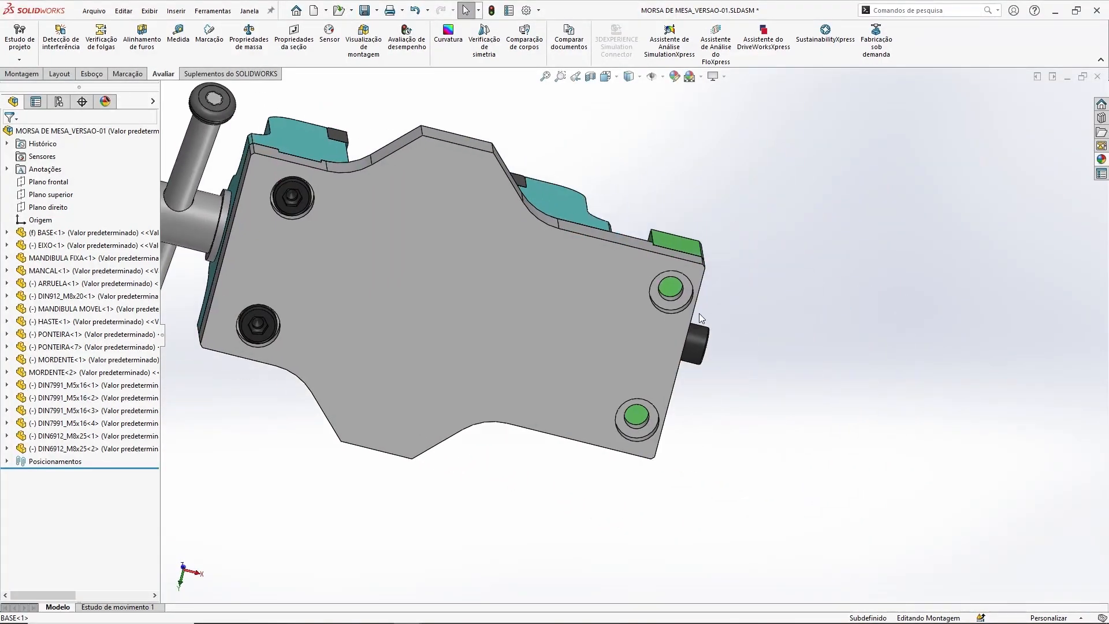
pyautogui.scroll(-4, 699, 318)
pyautogui.click(626, 265)
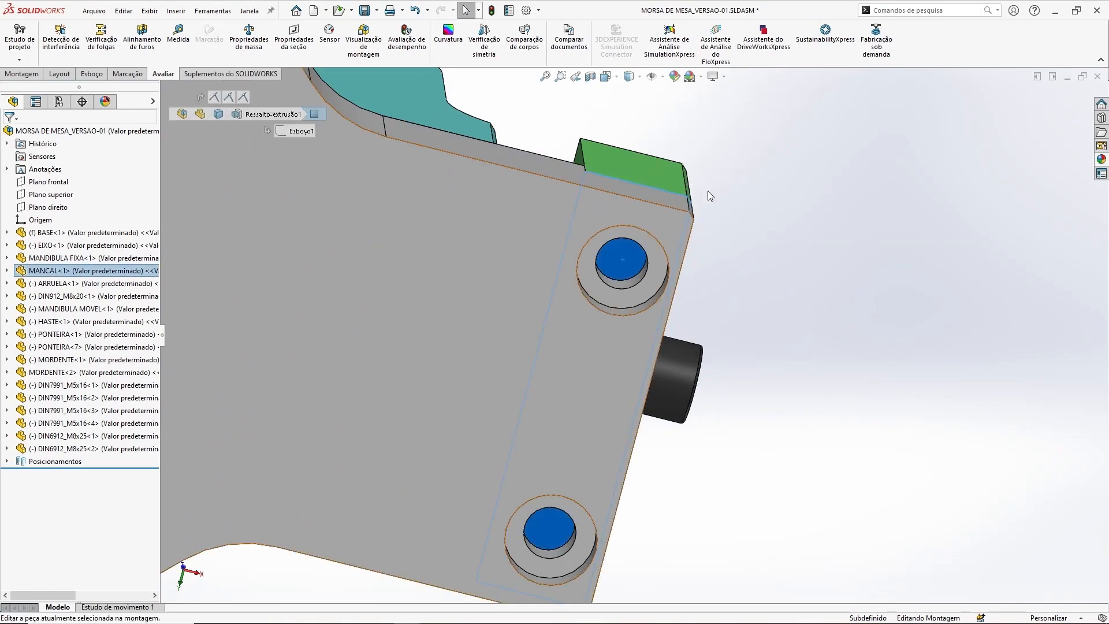
pyautogui.click(708, 191)
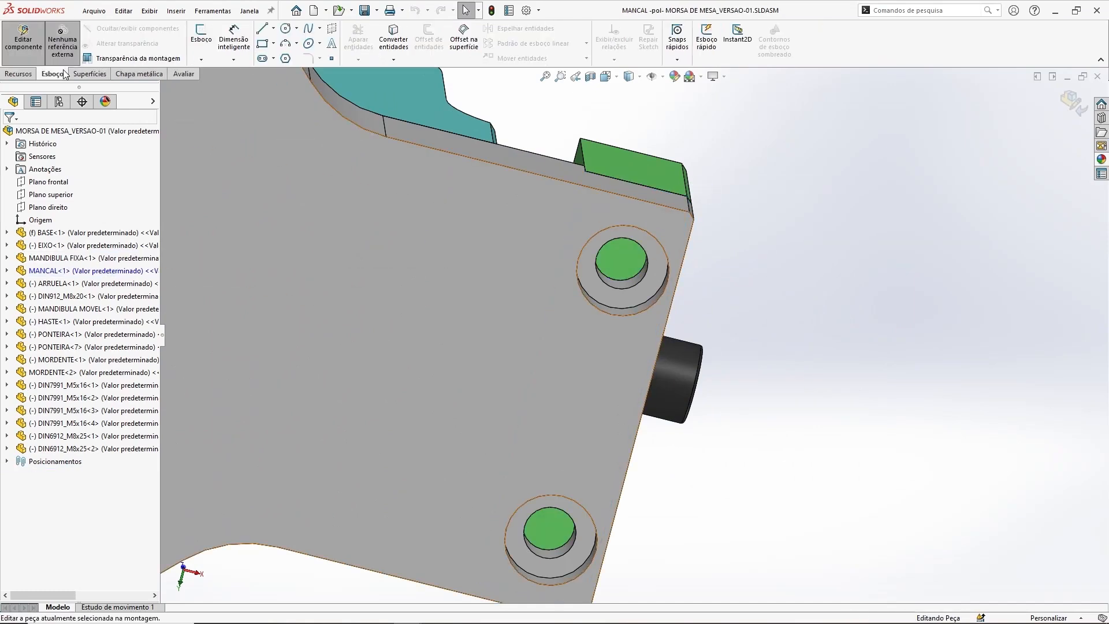
# Step: Set up a DIN M8 blind tapped hole with the Hole Wizard, 29.75 mm deep with a 23.5 mm thread
pyautogui.click(24, 75)
pyautogui.click(420, 50)
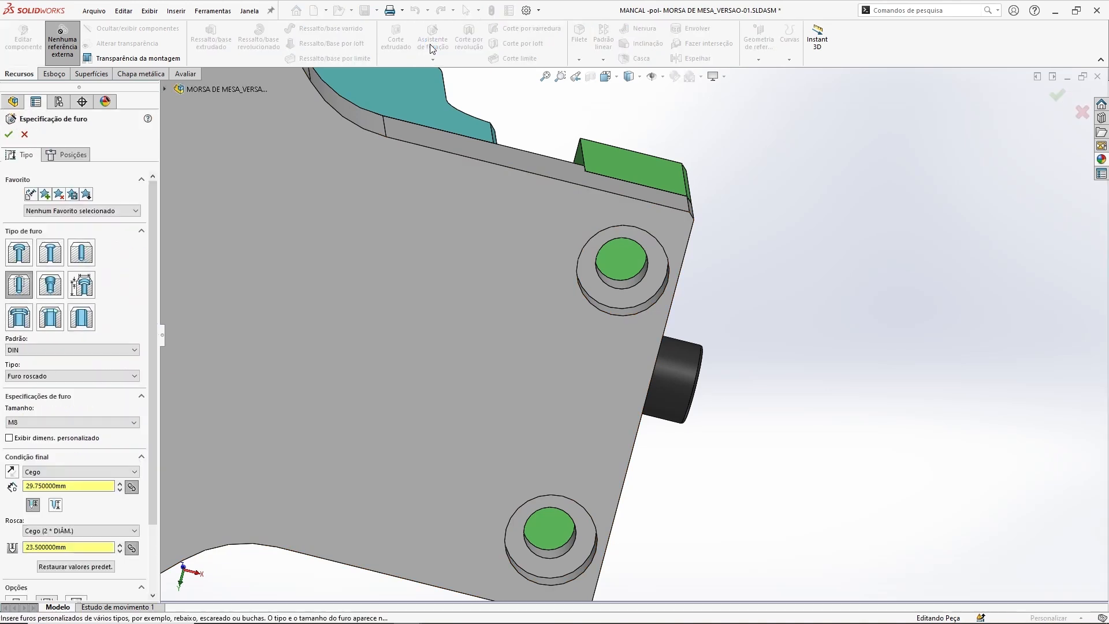
pyautogui.moveTo(154, 324); pyautogui.dragTo(150, 409)
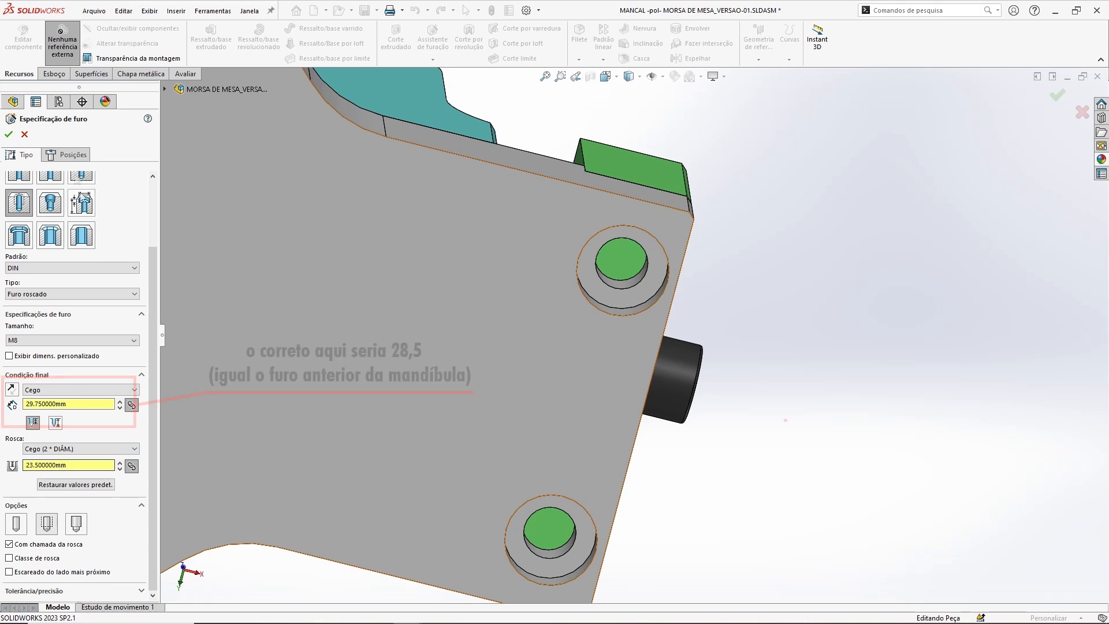
pyautogui.click(74, 154)
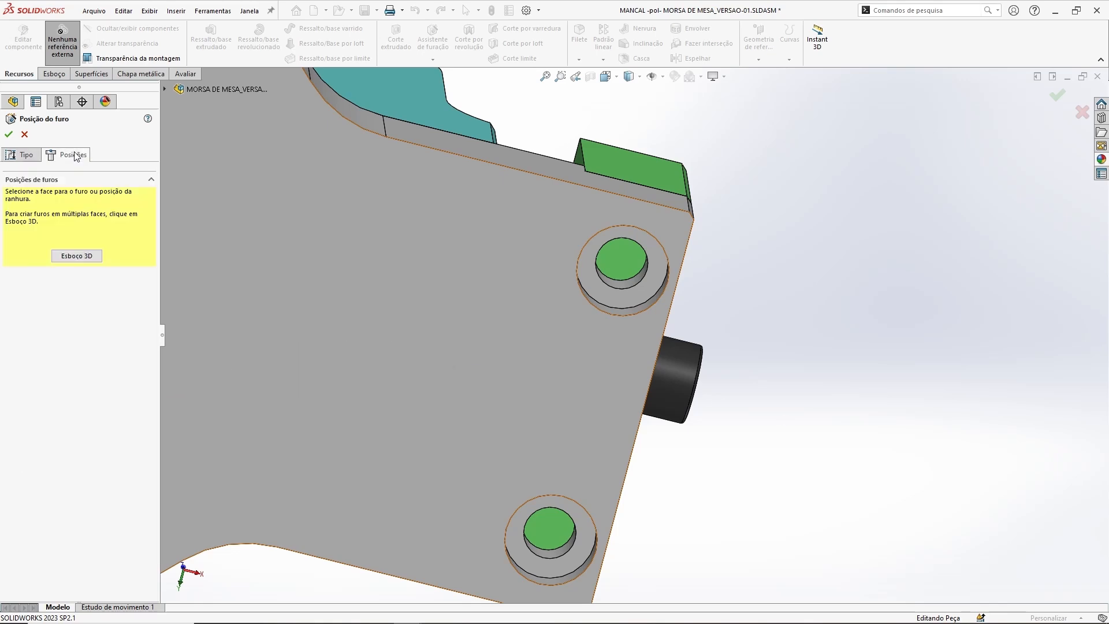
# Step: Place the tapped holes on the MANCAL face at the centres of both base holes, and return to the assembly
pyautogui.click(622, 257)
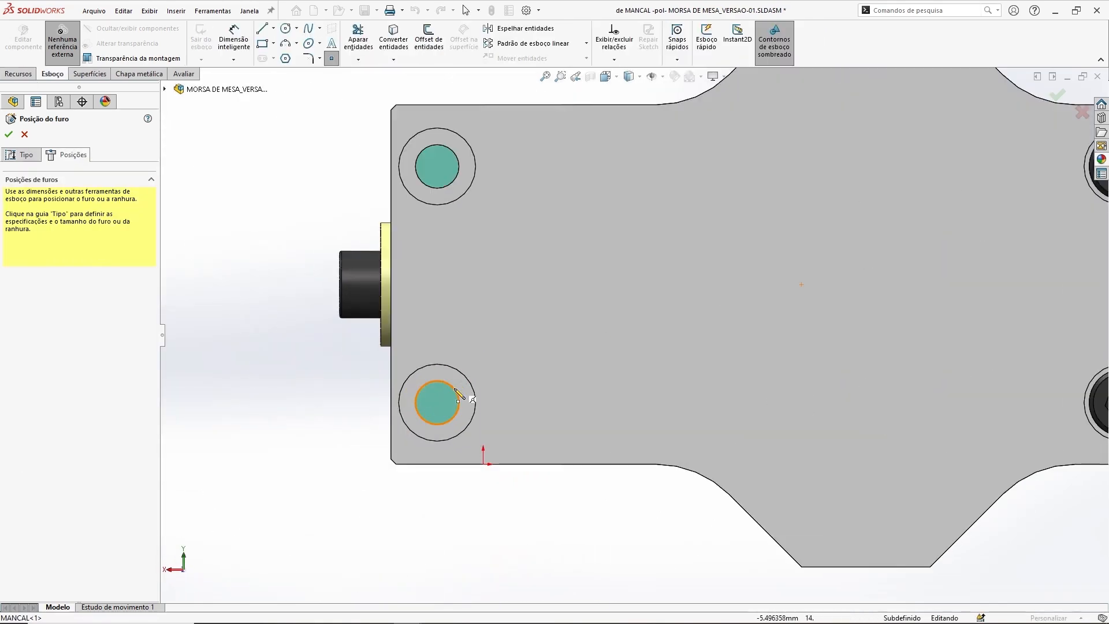
pyautogui.click(438, 403)
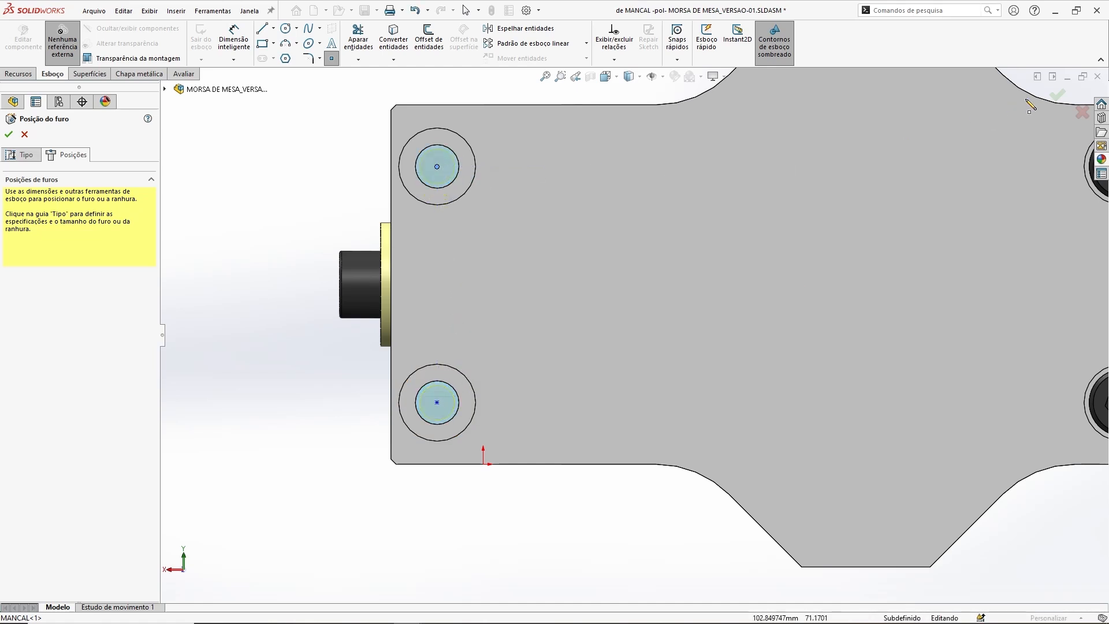
pyautogui.click(1061, 96)
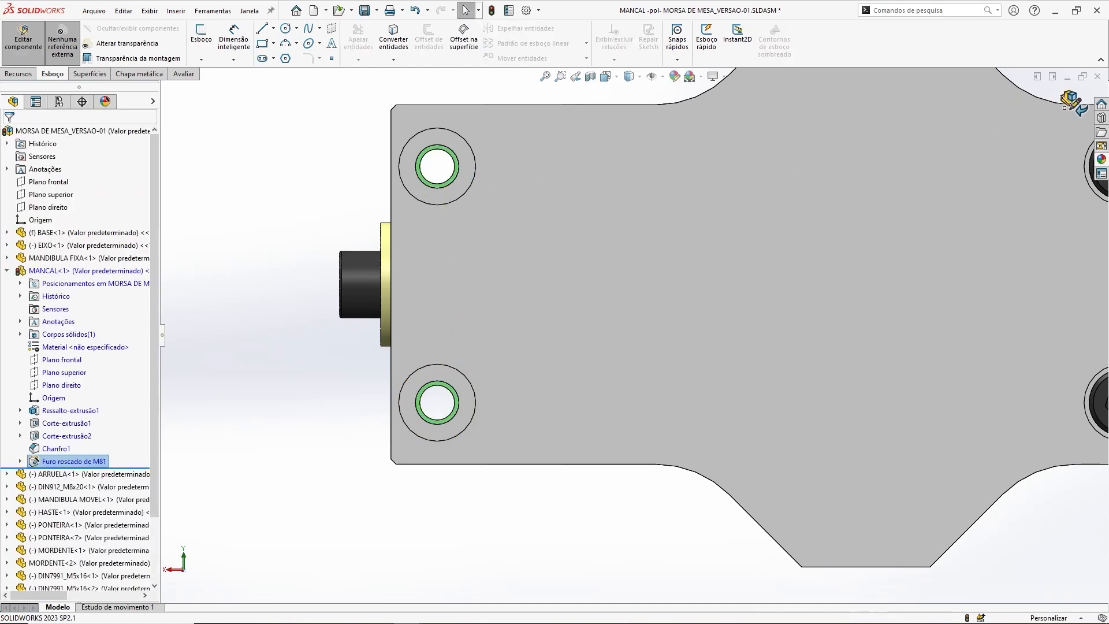
pyautogui.click(1071, 98)
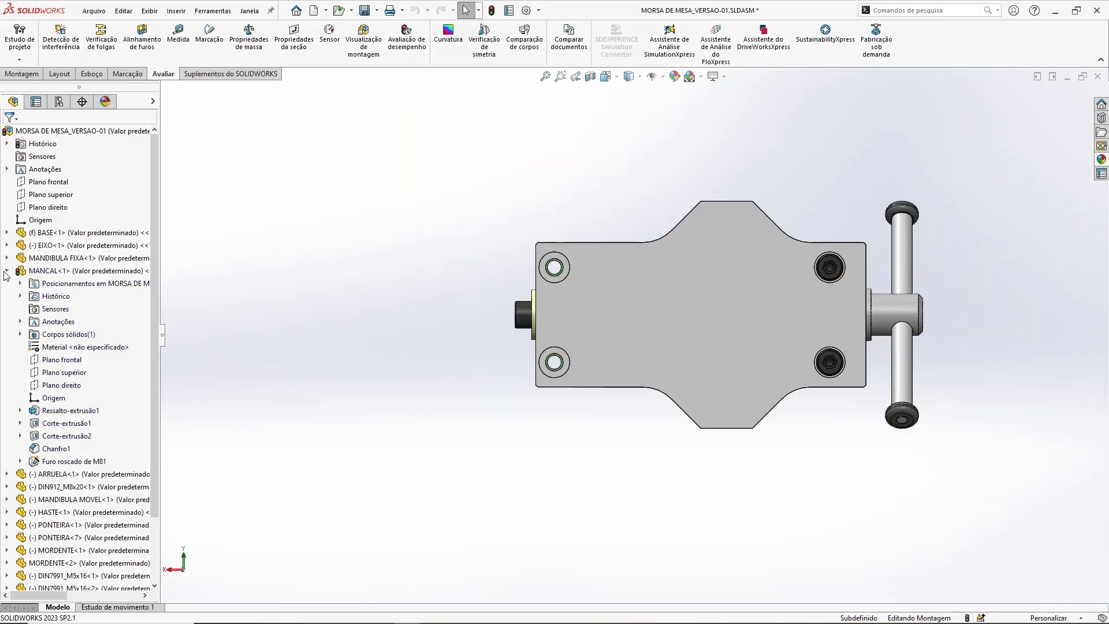
# Step: Measure the length of the vertical corner edge at the end of the MANCAL
pyautogui.click(6, 272)
pyautogui.moveTo(608, 216); pyautogui.dragTo(729, 472, button='middle')
pyautogui.scroll(-6, 654, 433)
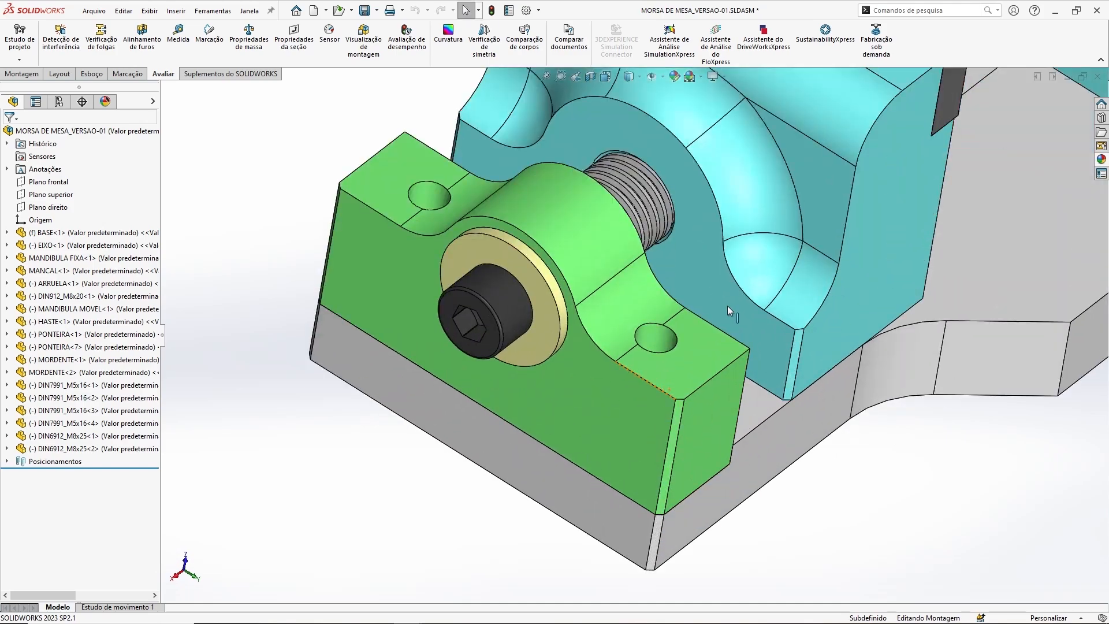
pyautogui.moveTo(727, 307); pyautogui.dragTo(718, 407, button='middle')
pyautogui.moveTo(643, 399); pyautogui.dragTo(743, 310, button='middle')
pyautogui.click(639, 261)
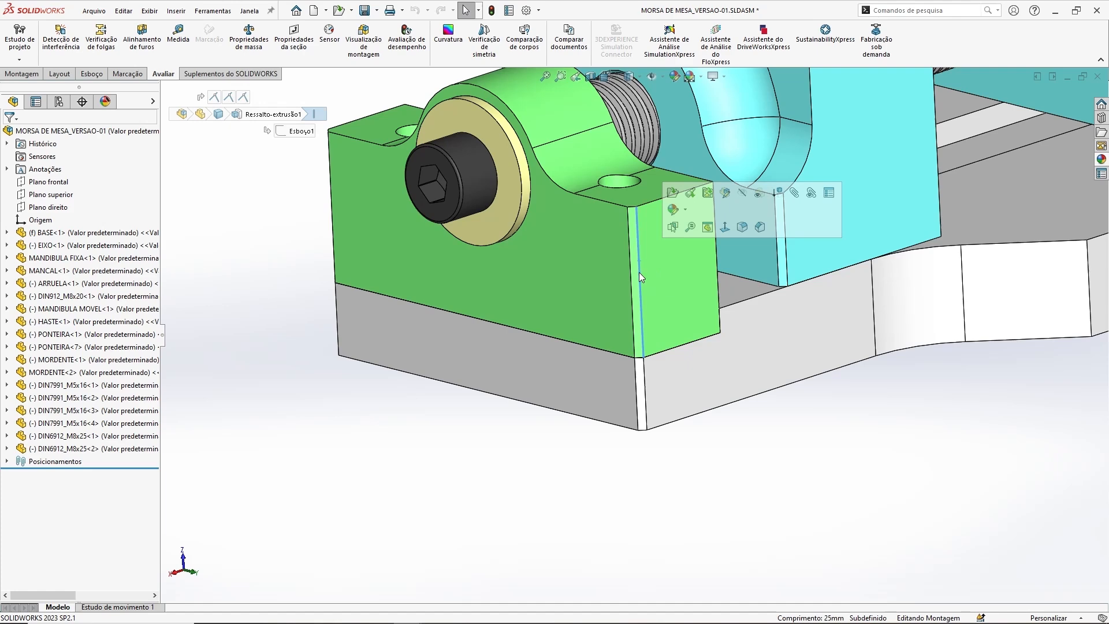
pyautogui.click(791, 500)
# Step: Measure the normal distance from the MANCAL's upper shoulder face to the floor of the base's counterbore
pyautogui.click(649, 185)
pyautogui.moveTo(652, 182); pyautogui.dragTo(667, 410, button='middle')
pyautogui.keyDown('ctrl'); pyautogui.click(667, 410); pyautogui.keyUp('ctrl')
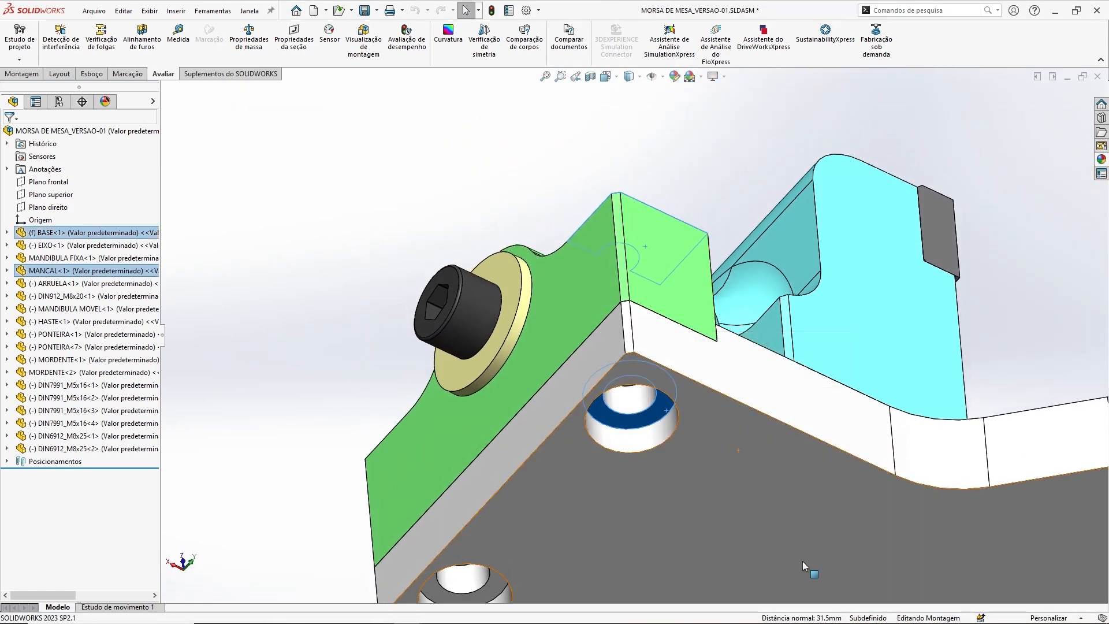
pyautogui.moveTo(676, 278); pyautogui.dragTo(651, 202, button='middle')
pyautogui.press('Escape')
# Step: Measure the MANCAL's thickness at the tapped hole, between its underside and its upper shoulder face
pyautogui.scroll(-5, 683, 374)
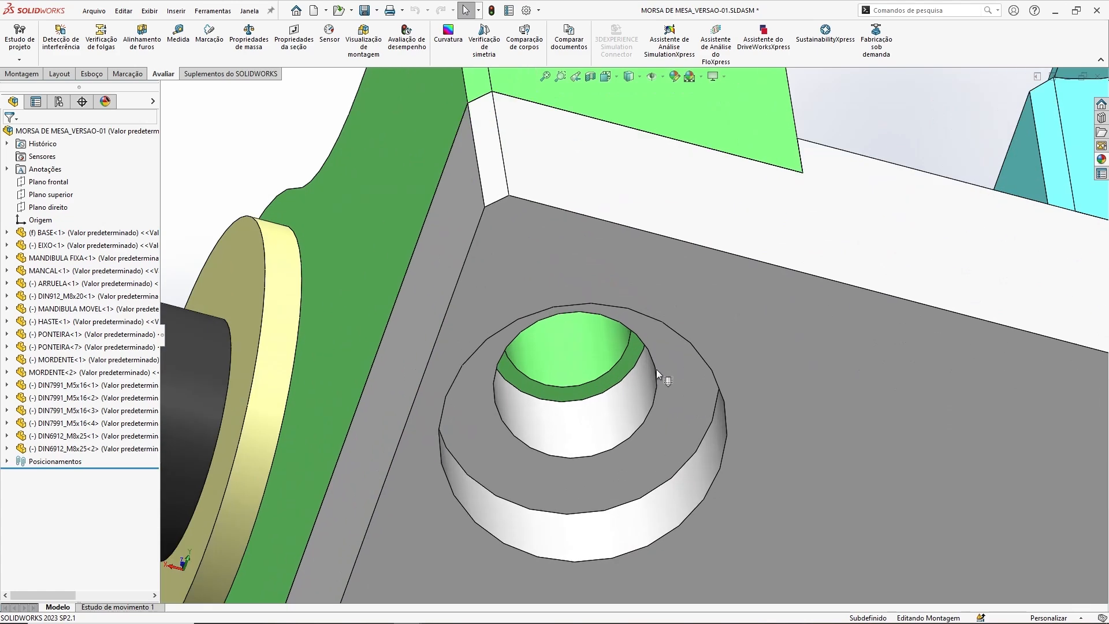
pyautogui.click(632, 358)
pyautogui.scroll(7, 624, 354)
pyautogui.moveTo(638, 218); pyautogui.dragTo(665, 487, button='middle')
pyautogui.click(620, 208)
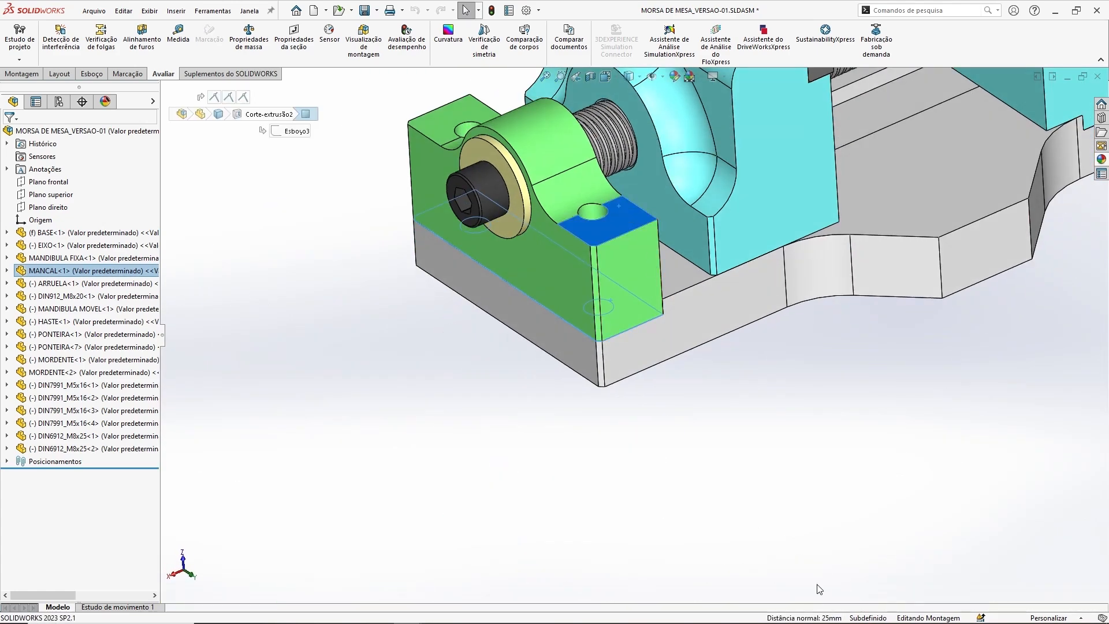
pyautogui.press('Escape')
pyautogui.moveTo(740, 272); pyautogui.dragTo(744, 307, button='middle')
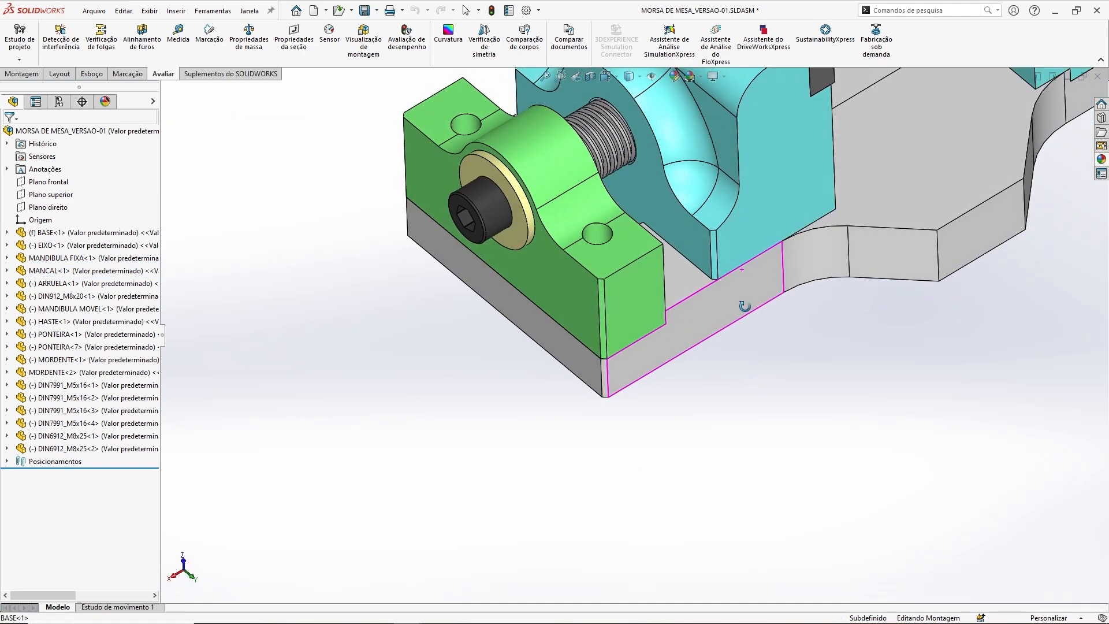
# Step: Open the MANCAL part from the assembly in its own window
pyautogui.click(602, 237)
pyautogui.click(635, 169)
pyautogui.moveTo(682, 243); pyautogui.dragTo(744, 346, button='middle')
# Step: Change the M8 tapped holes of the MANCAL to the through-all end condition (Passante) for both drill and thread
pyautogui.click(60, 309)
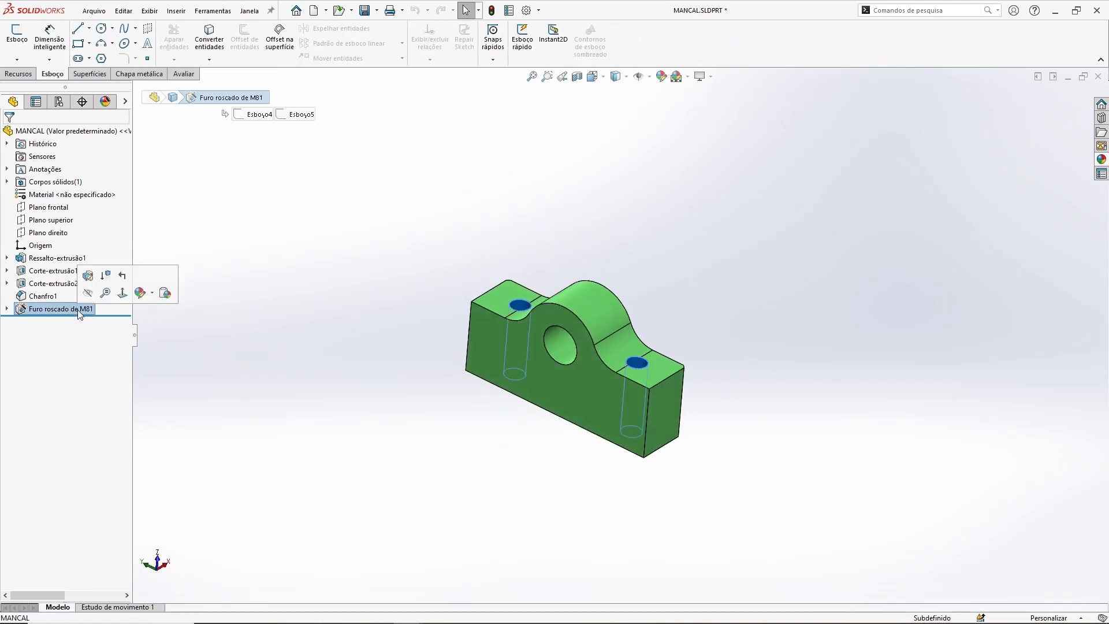
pyautogui.click(96, 275)
pyautogui.moveTo(686, 375); pyautogui.dragTo(669, 346, button='middle')
pyautogui.scroll(-3, 532, 372)
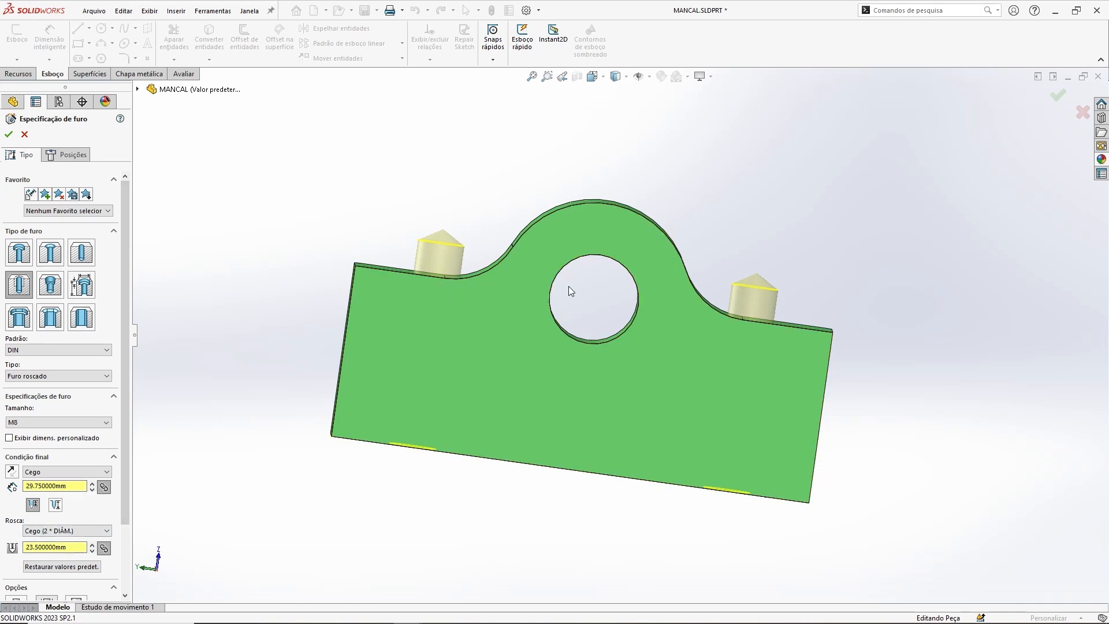
pyautogui.moveTo(570, 290); pyautogui.dragTo(546, 396, button='middle')
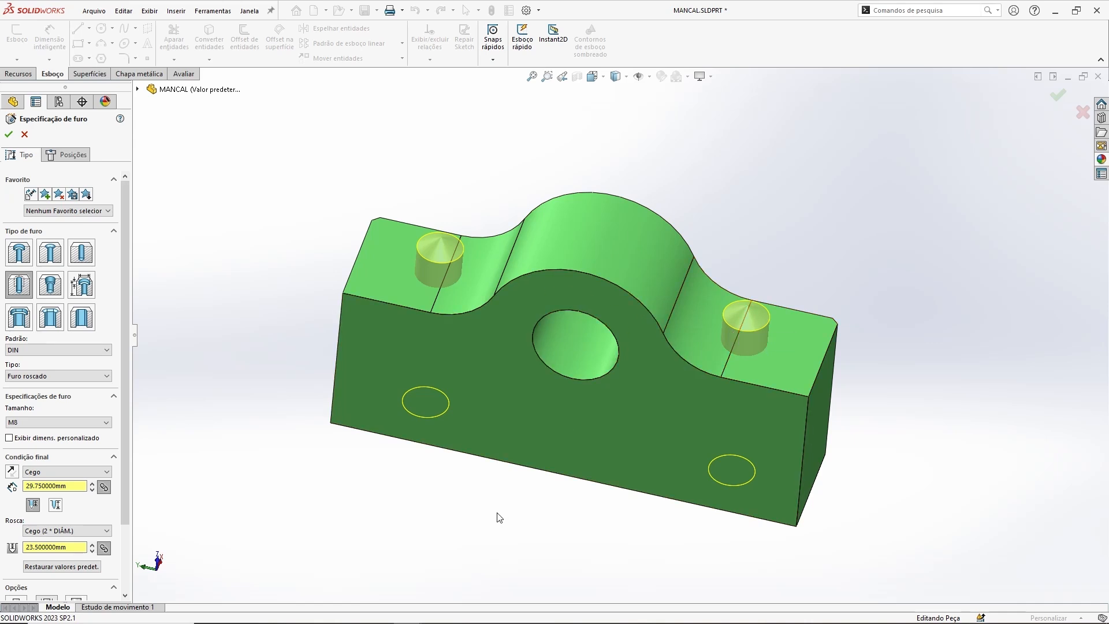
pyautogui.moveTo(566, 519); pyautogui.dragTo(575, 382, button='middle')
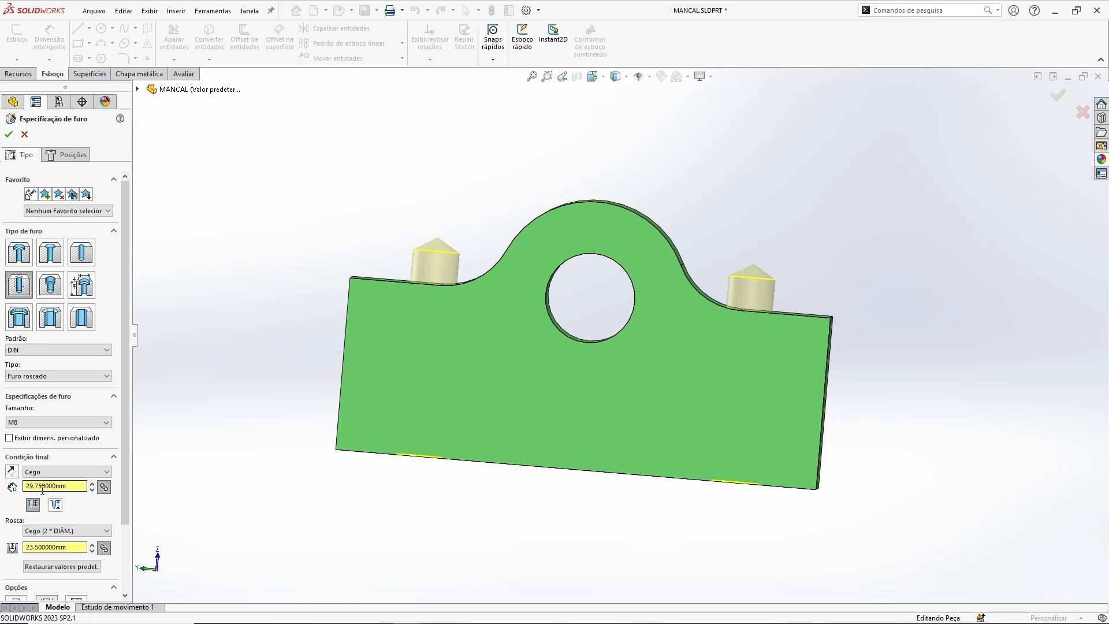
pyautogui.click(58, 473)
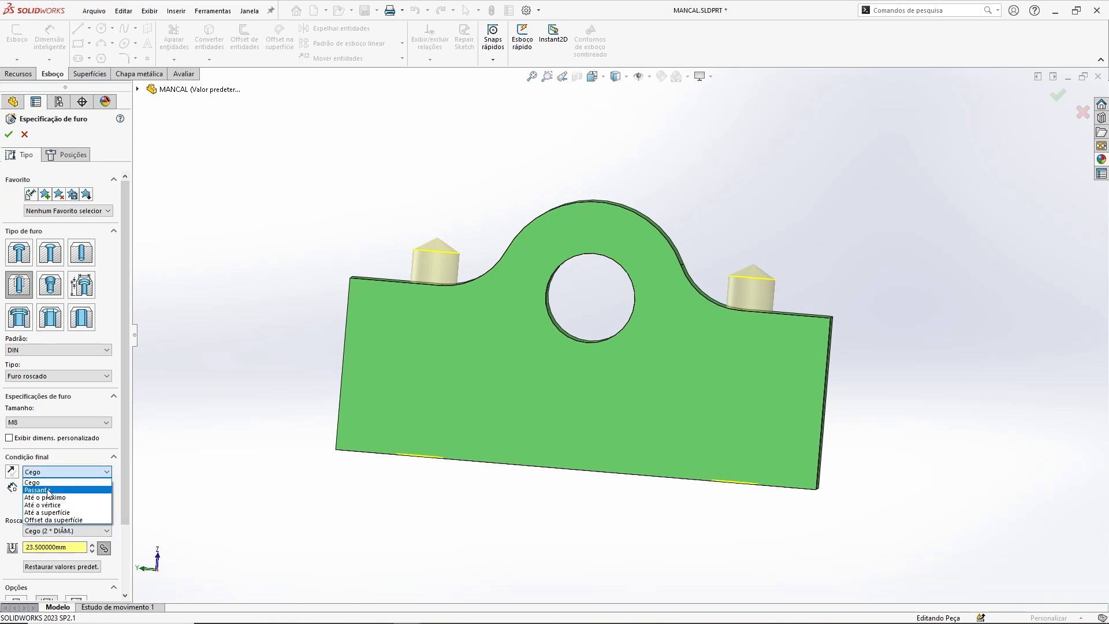
pyautogui.click(50, 490)
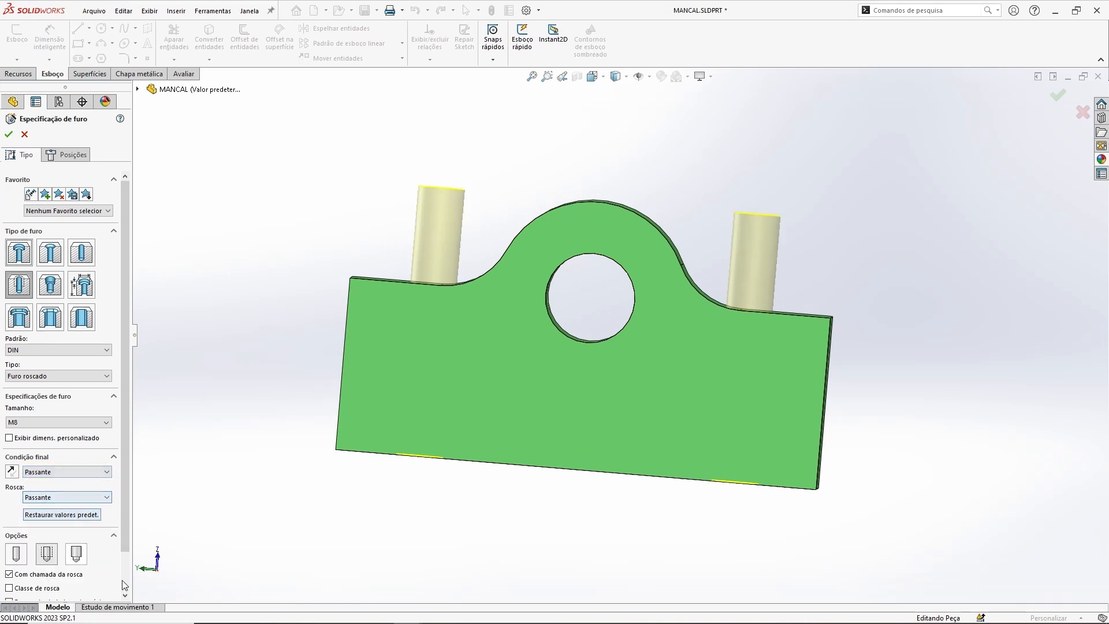
pyautogui.moveTo(582, 334); pyautogui.dragTo(439, 406, button='middle')
pyautogui.moveTo(529, 248); pyautogui.dragTo(474, 308, button='middle')
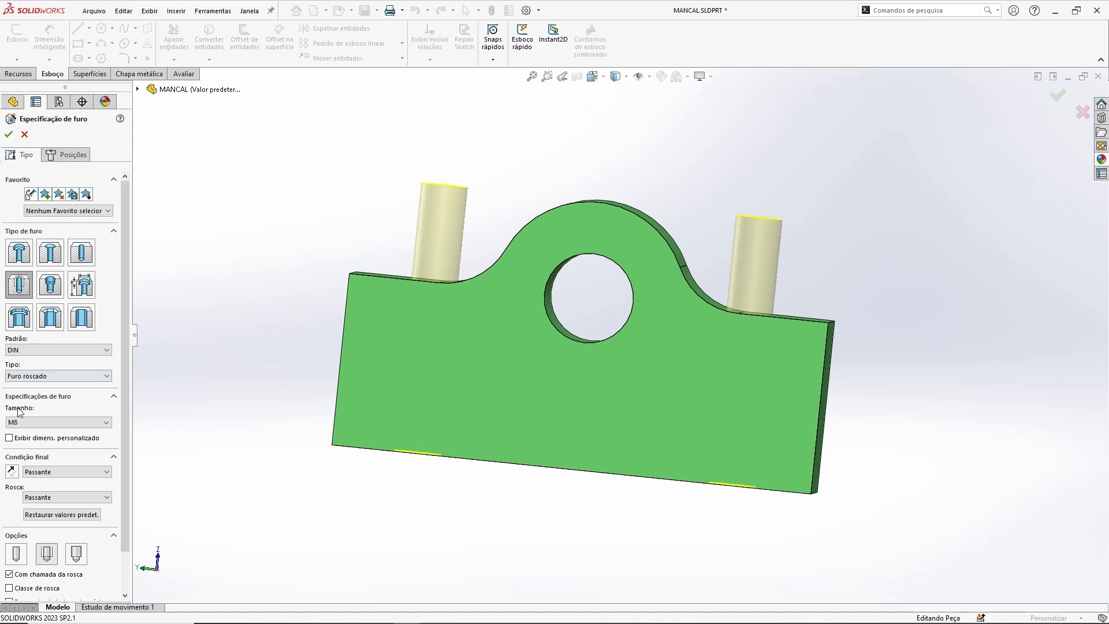
pyautogui.click(9, 134)
# Step: Close the MANCAL part window and return to the vise assembly
pyautogui.moveTo(649, 208); pyautogui.dragTo(672, 305, button='middle')
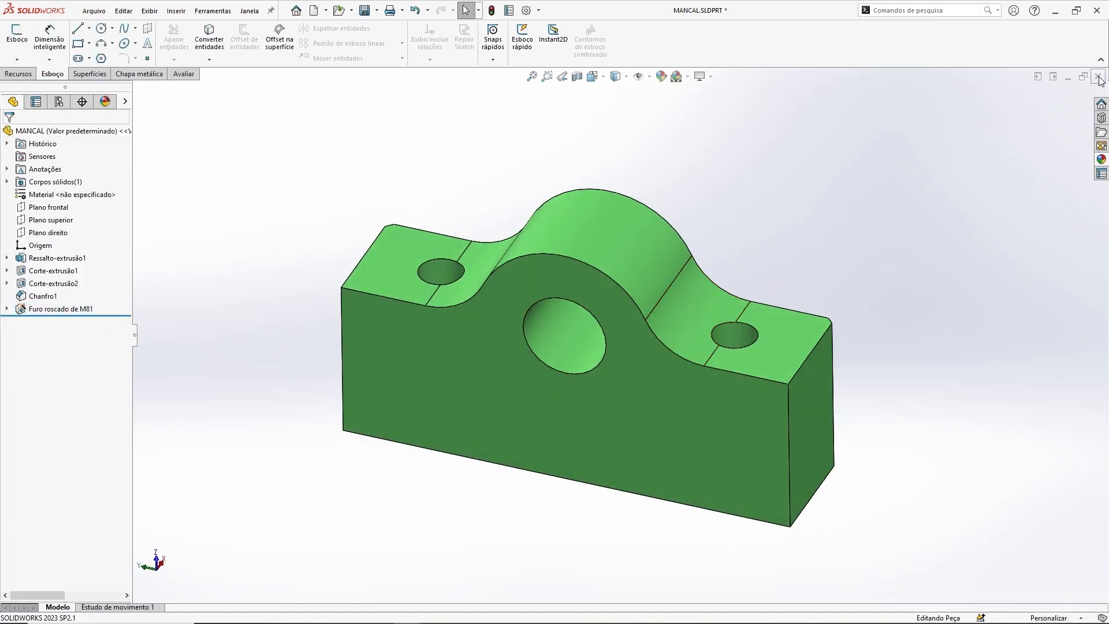
pyautogui.click(1098, 77)
pyautogui.click(531, 315)
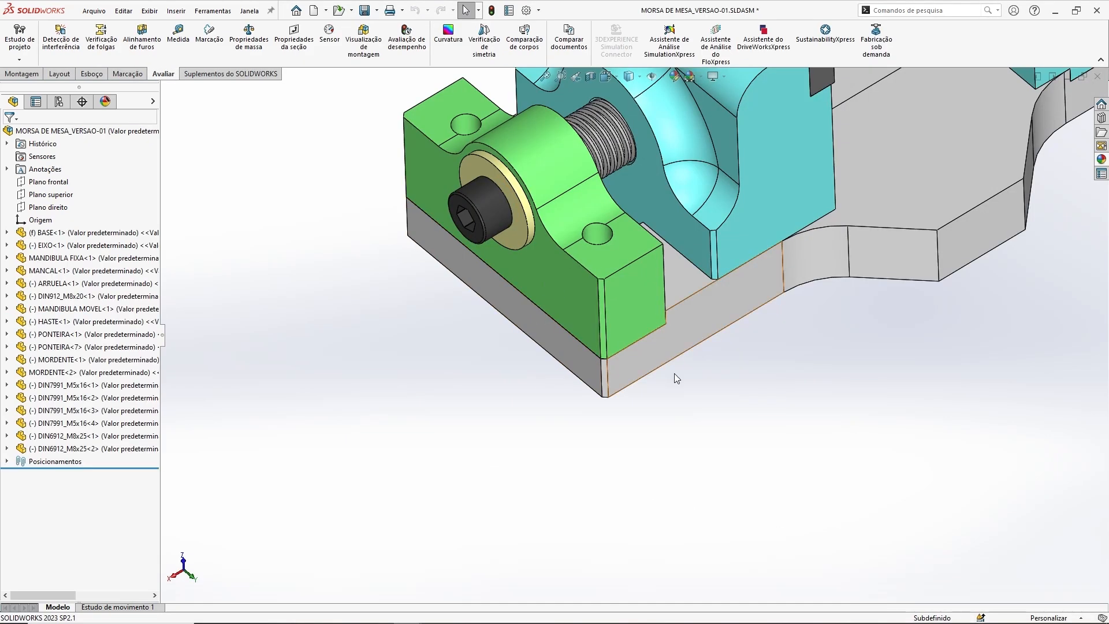
# Step: Copy a fitted DIN6912 M8x25 screw twice, placing the copies beside the base's two empty counterbored holes
pyautogui.moveTo(674, 373); pyautogui.dragTo(690, 276, button='middle')
pyautogui.click(789, 151)
pyautogui.moveTo(789, 153); pyautogui.dragTo(317, 292)
pyautogui.click(302, 297)
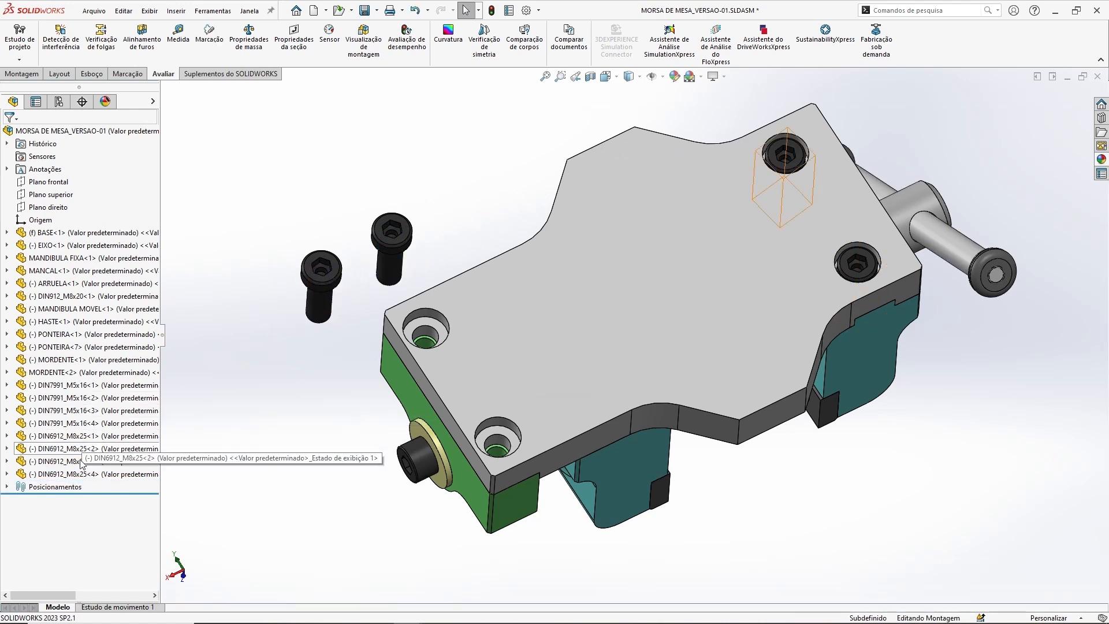
# Step: Highlight the DIN6912 M8x25 screws and the DIN7991 M5x16 screws in the component tree to review the fasteners
pyautogui.click(80, 475)
pyautogui.keyDown('shift'); pyautogui.click(81, 436); pyautogui.keyUp('shift')
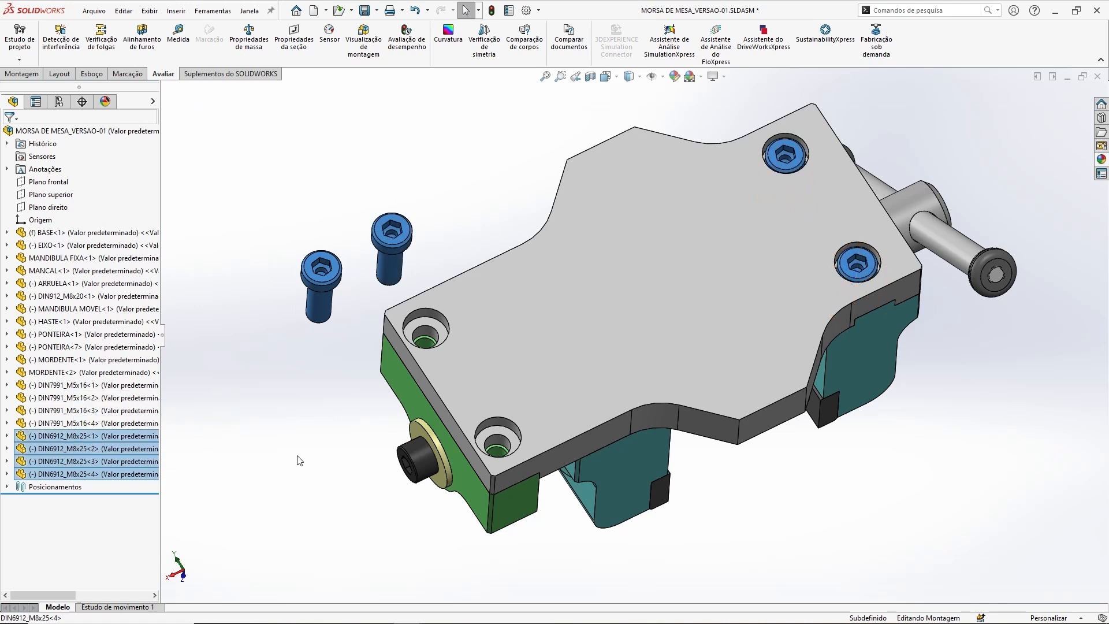
pyautogui.click(94, 426)
pyautogui.keyDown('shift'); pyautogui.click(92, 385); pyautogui.keyUp('shift')
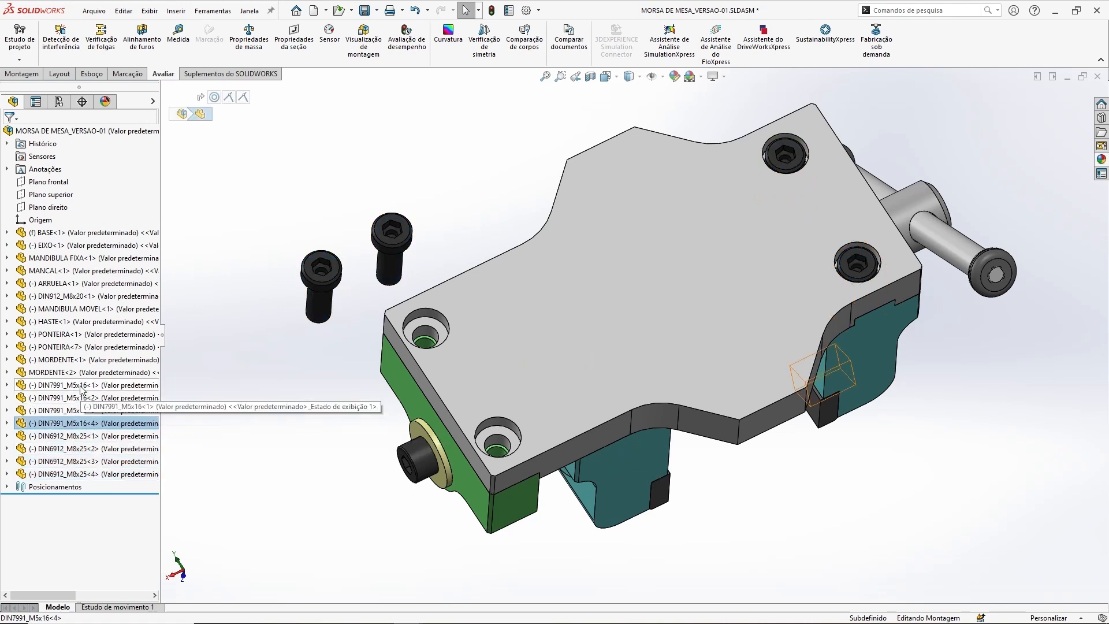
pyautogui.moveTo(761, 488); pyautogui.dragTo(760, 445, button='middle')
pyautogui.click(449, 234)
# Step: Mate the two copied M8x25 screws concentric with the base's two empty counterbored holes
pyautogui.scroll(-3, 444, 325)
pyautogui.keyDown('ctrl'); pyautogui.moveTo(573, 361); pyautogui.dragTo(616, 292, button='middle'); pyautogui.keyUp('ctrl')
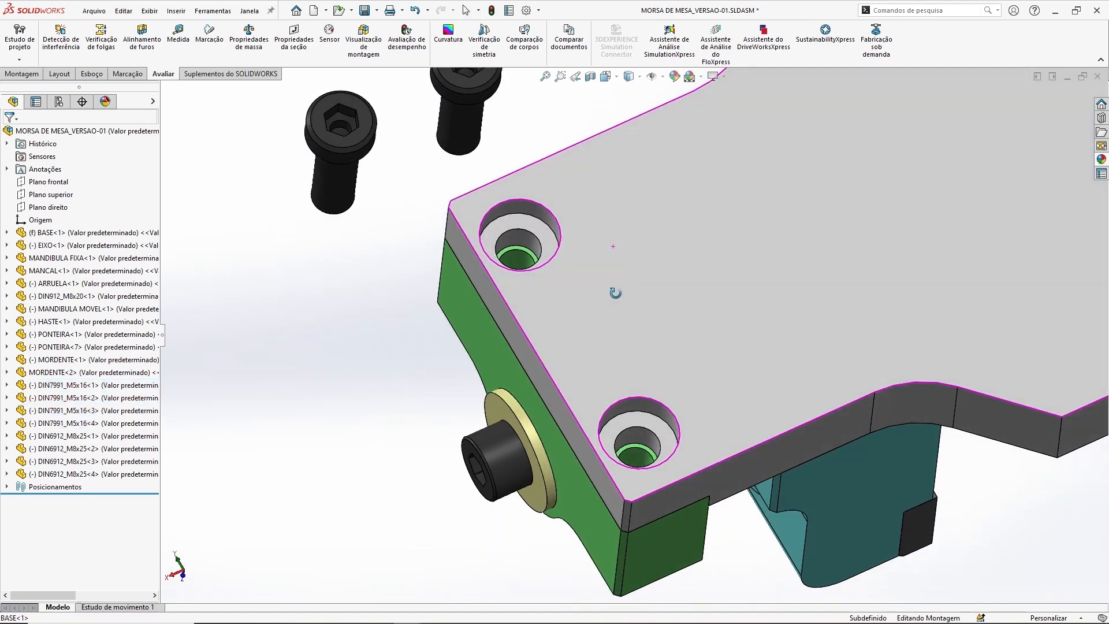
pyautogui.keyDown('ctrl'); pyautogui.moveTo(720, 261); pyautogui.dragTo(673, 295, button='middle'); pyautogui.keyUp('ctrl')
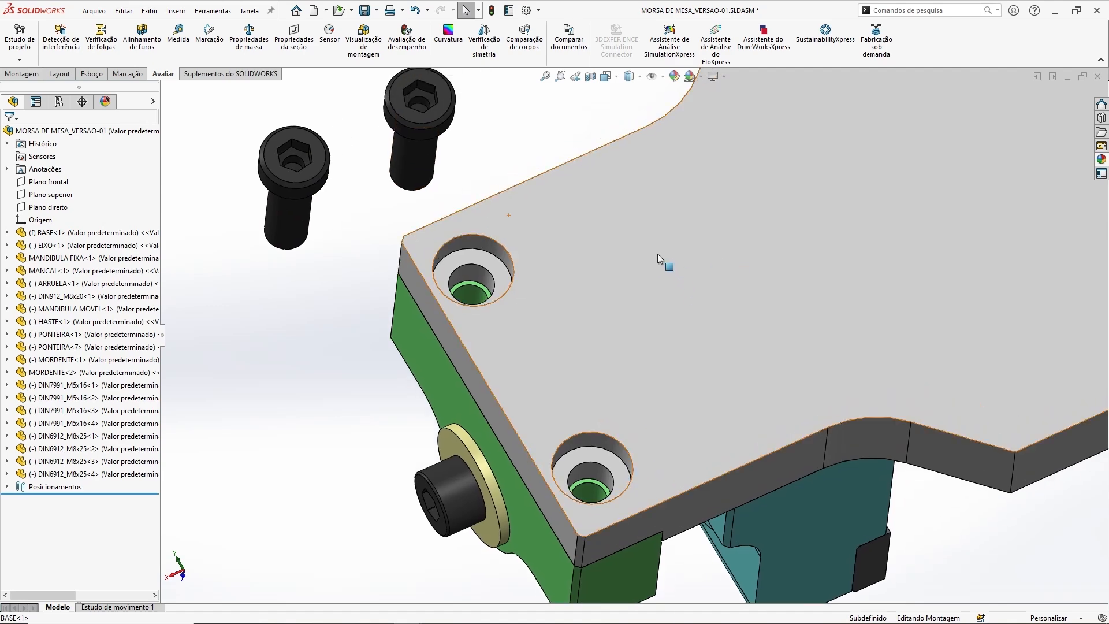
pyautogui.click(422, 162)
pyautogui.keyDown('ctrl'); pyautogui.click(495, 254); pyautogui.keyUp('ctrl')
pyautogui.click(562, 268)
pyautogui.click(298, 225)
pyautogui.keyDown('ctrl'); pyautogui.click(594, 473); pyautogui.keyUp('ctrl')
pyautogui.click(665, 461)
# Step: Mate the head underside of one copied screw coincident with the floor of its counterbore at the MANCAL end
pyautogui.moveTo(559, 317); pyautogui.dragTo(473, 310, button='middle')
pyautogui.click(488, 263)
pyautogui.scroll(2, 503, 289)
pyautogui.moveTo(659, 343); pyautogui.dragTo(633, 425, button='middle')
pyautogui.keyDown('ctrl'); pyautogui.click(614, 268); pyautogui.keyUp('ctrl')
pyautogui.click(655, 253)
# Step: Seat the other copied screw by mating its head underside coincident with its counterbore floor
pyautogui.moveTo(804, 378); pyautogui.dragTo(751, 289, button='middle')
pyautogui.scroll(-5, 578, 309)
pyautogui.click(549, 287)
pyautogui.scroll(4, 601, 312)
pyautogui.moveTo(642, 334); pyautogui.dragTo(633, 425, button='middle')
pyautogui.keyDown('ctrl'); pyautogui.click(595, 281); pyautogui.keyUp('ctrl')
pyautogui.click(630, 266)
pyautogui.click(353, 394)
# Step: Examine how the screws sit in the base's counterbores and check the complete vise from several directions
pyautogui.scroll(2, 359, 403)
pyautogui.keyDown('ctrl'); pyautogui.moveTo(737, 291); pyautogui.dragTo(708, 232, button='middle'); pyautogui.keyUp('ctrl')
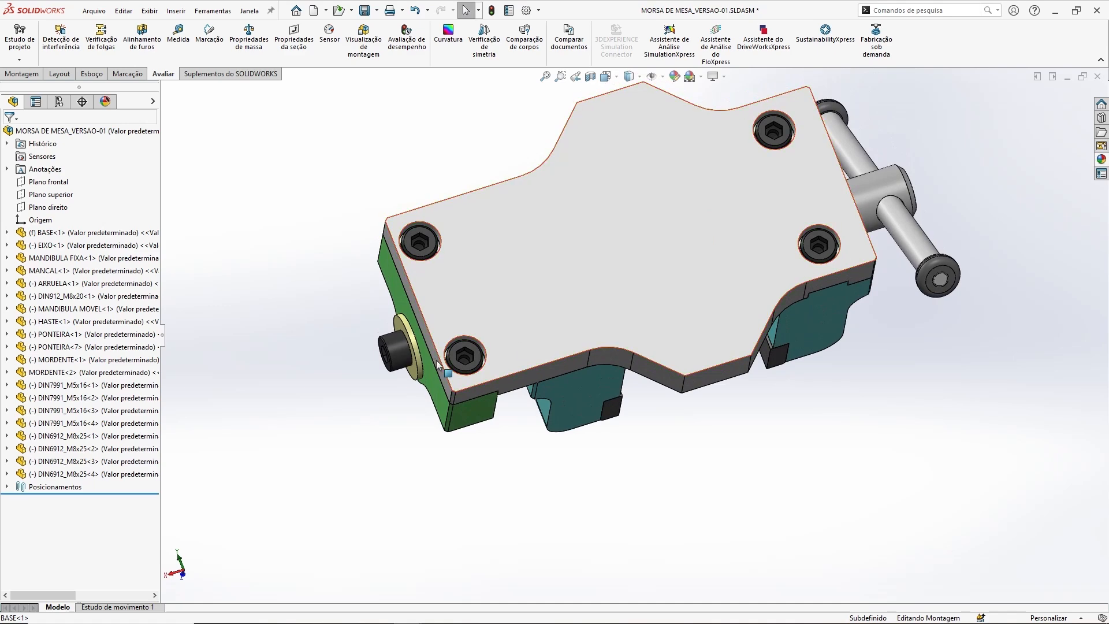
pyautogui.scroll(-10, 439, 365)
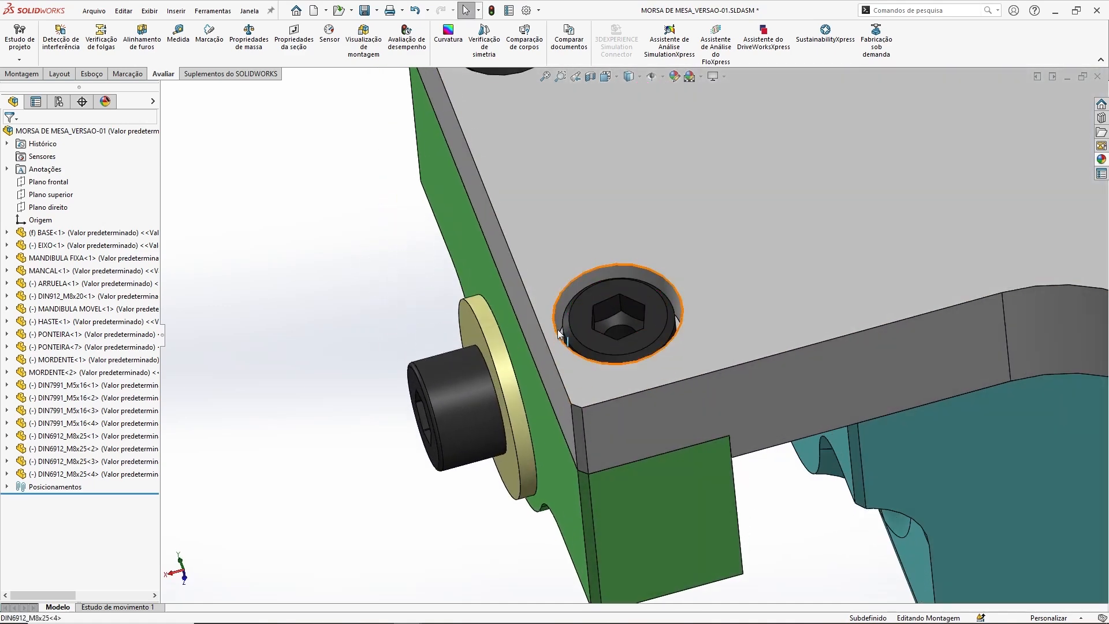
pyautogui.moveTo(557, 329); pyautogui.dragTo(665, 323, button='middle')
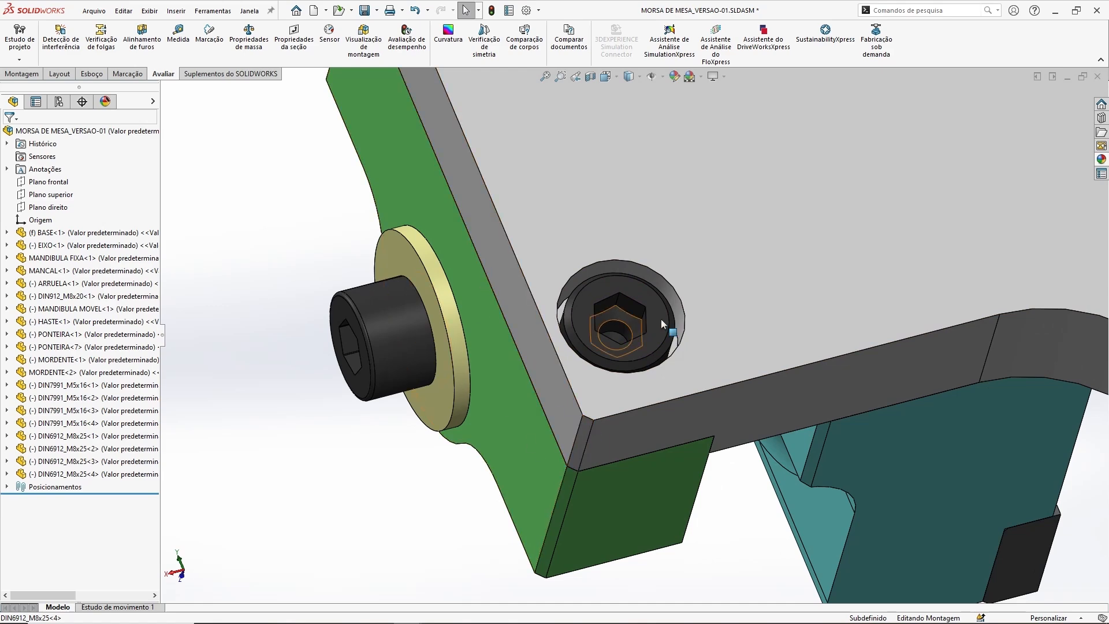
pyautogui.scroll(3, 659, 319)
pyautogui.scroll(4, 670, 404)
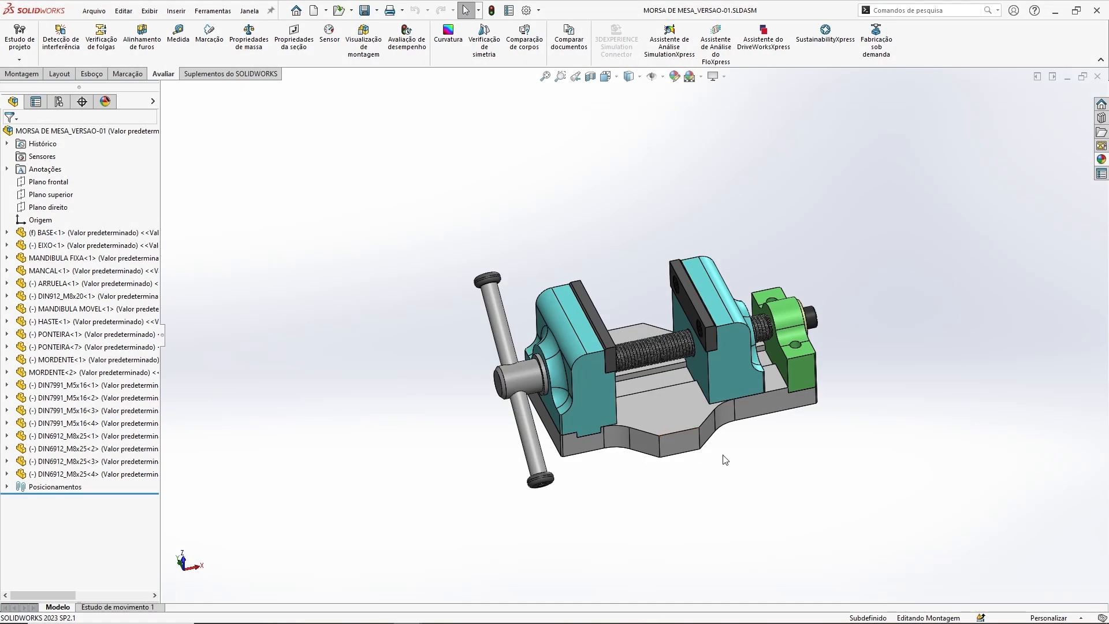
pyautogui.scroll(-3, 726, 459)
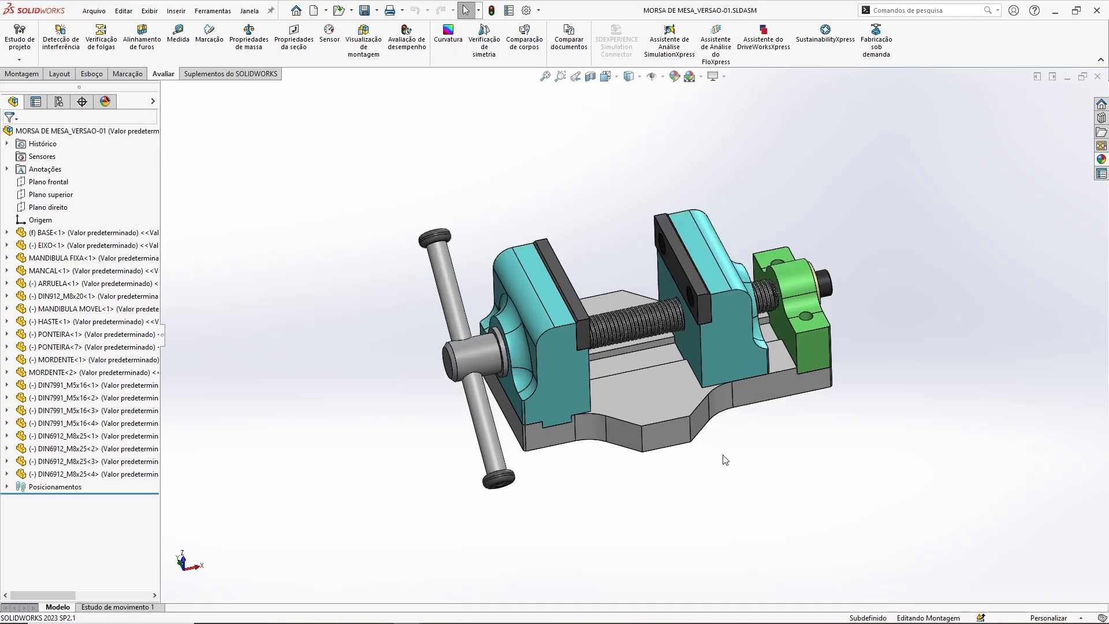
pyautogui.moveTo(602, 219); pyautogui.dragTo(556, 239, button='middle')
pyautogui.moveTo(741, 401); pyautogui.dragTo(757, 402, button='middle')
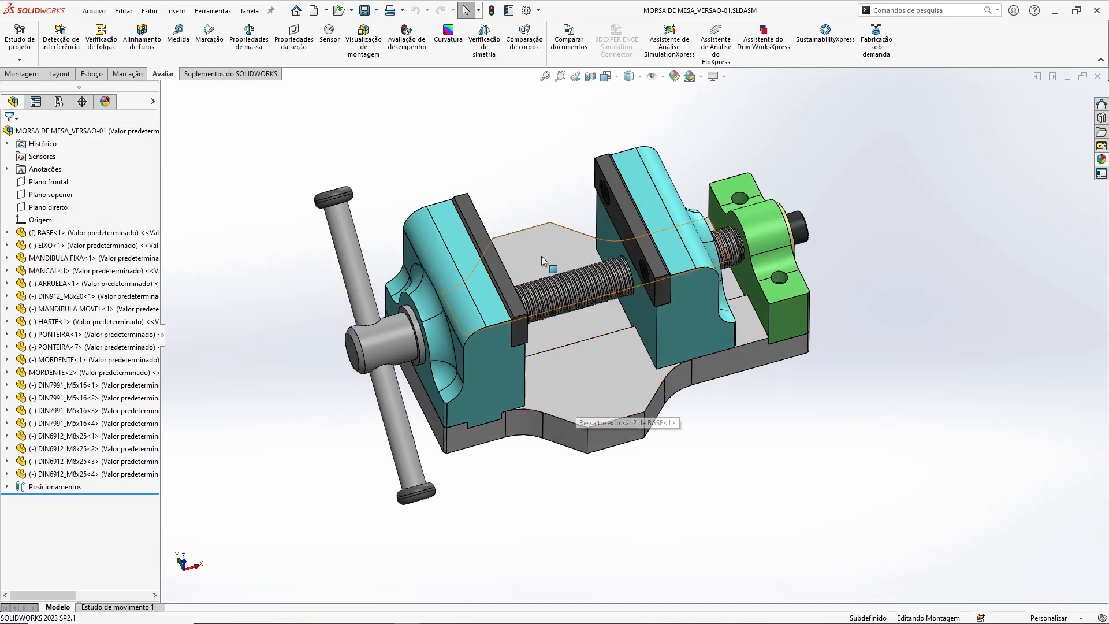
pyautogui.moveTo(724, 454); pyautogui.dragTo(726, 411, button='middle')
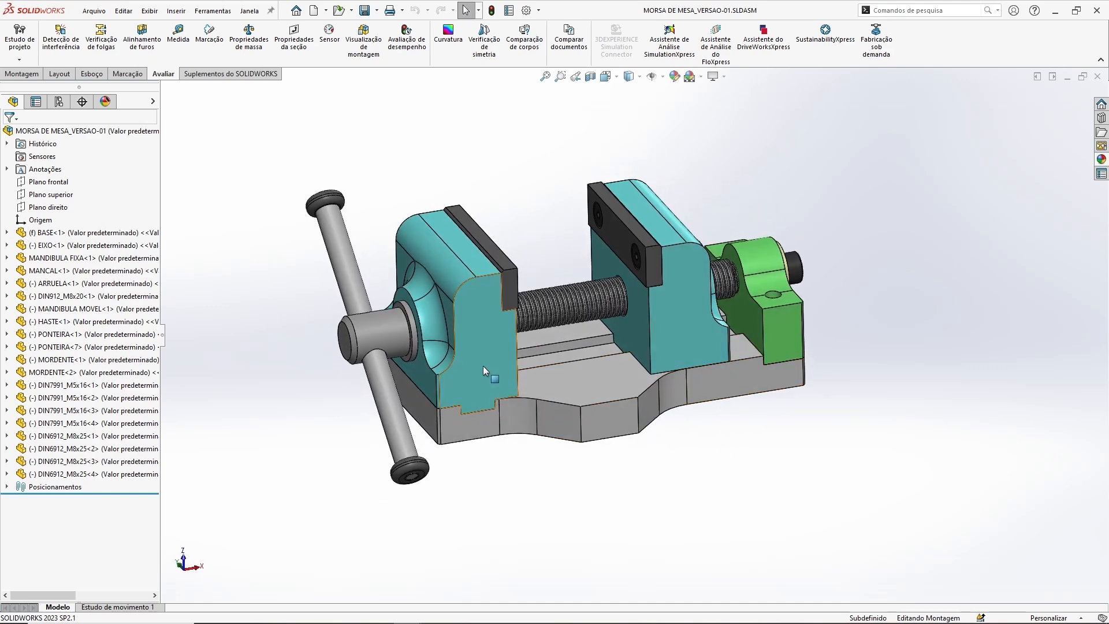
pyautogui.moveTo(676, 497); pyautogui.dragTo(713, 525, button='middle')
pyautogui.moveTo(734, 454); pyautogui.dragTo(627, 499, button='middle')
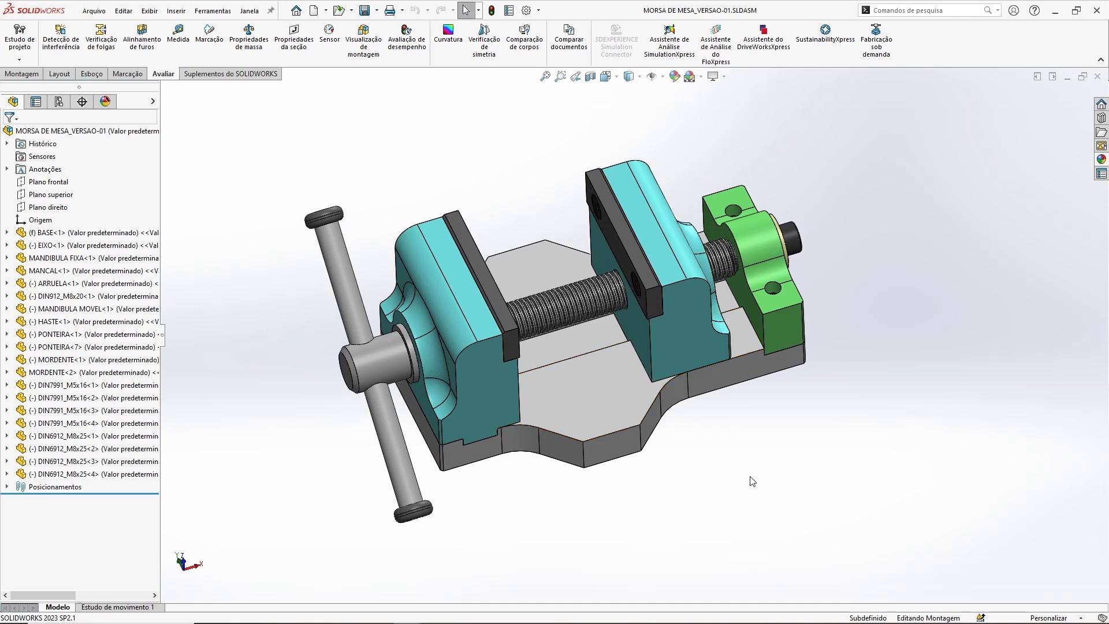
pyautogui.moveTo(735, 451); pyautogui.dragTo(758, 455, button='middle')
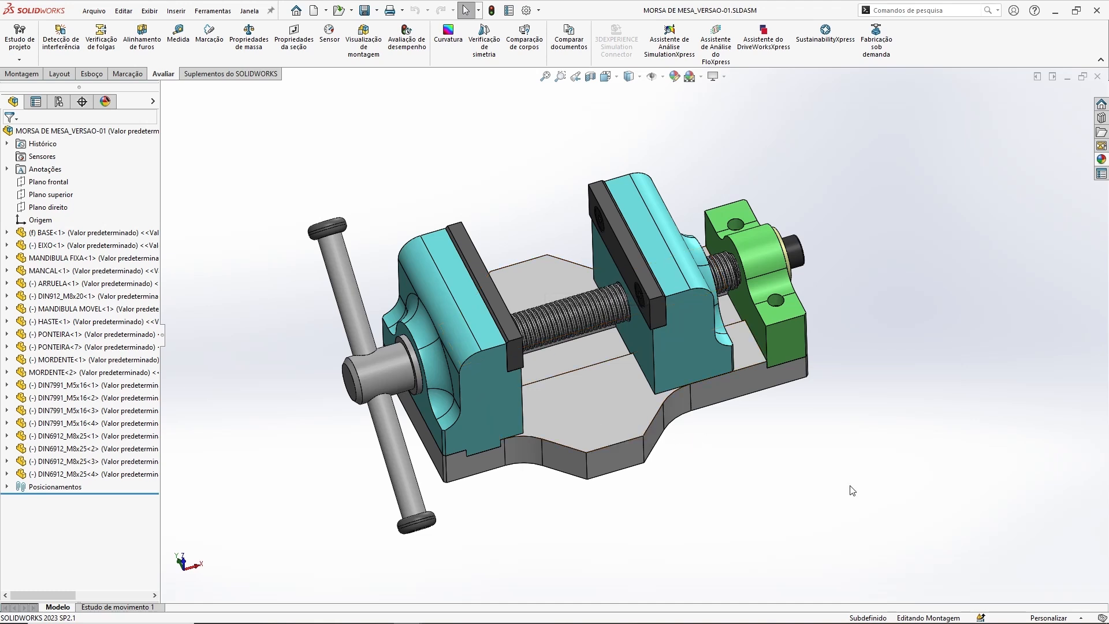
# Step: Open the BASE part for editing within the assembly, viewed from the front orientation
pyautogui.click(609, 404)
pyautogui.click(640, 373)
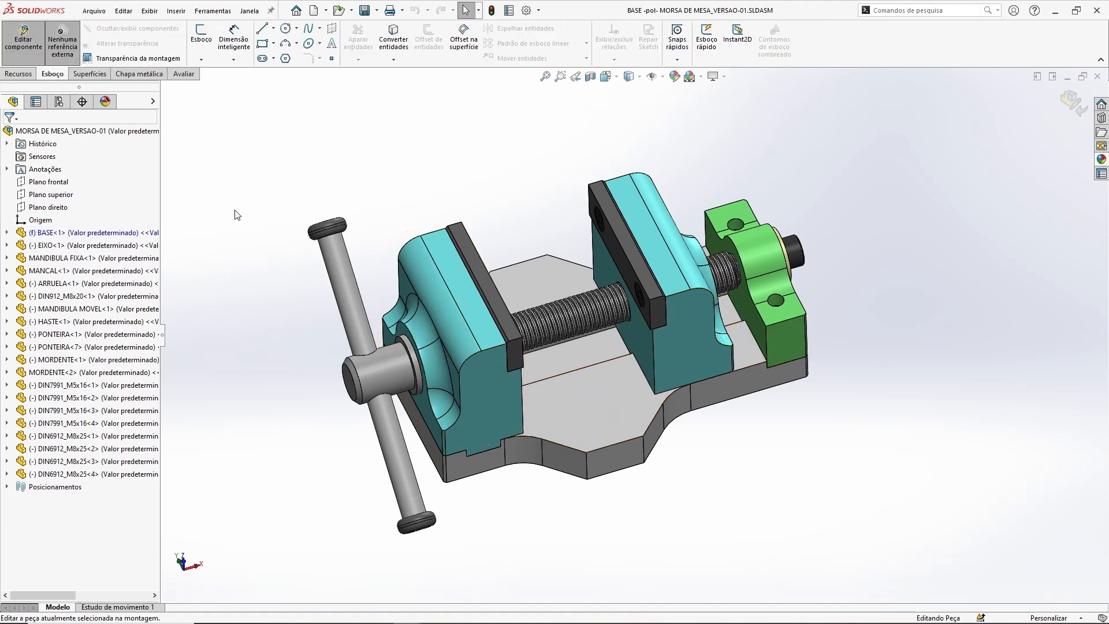
pyautogui.hotkey('ctrl', '1')
pyautogui.click(18, 74)
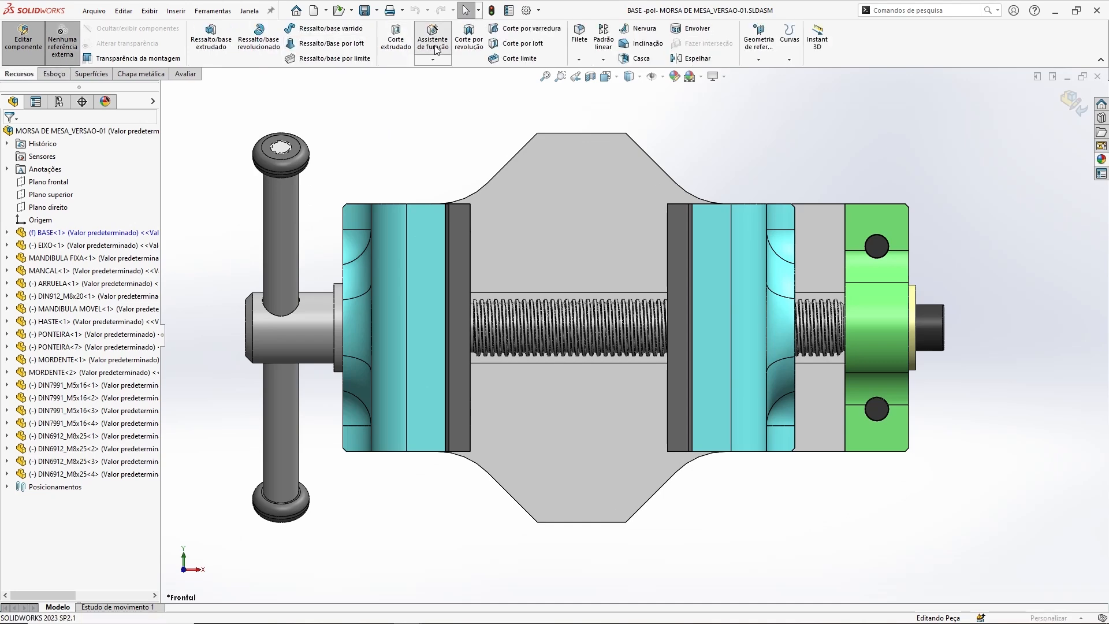
# Step: Start a counterbored hole in the base with the DIN standard, socket head DIN 912 type, size M8 and a through-all end condition
pyautogui.click(437, 49)
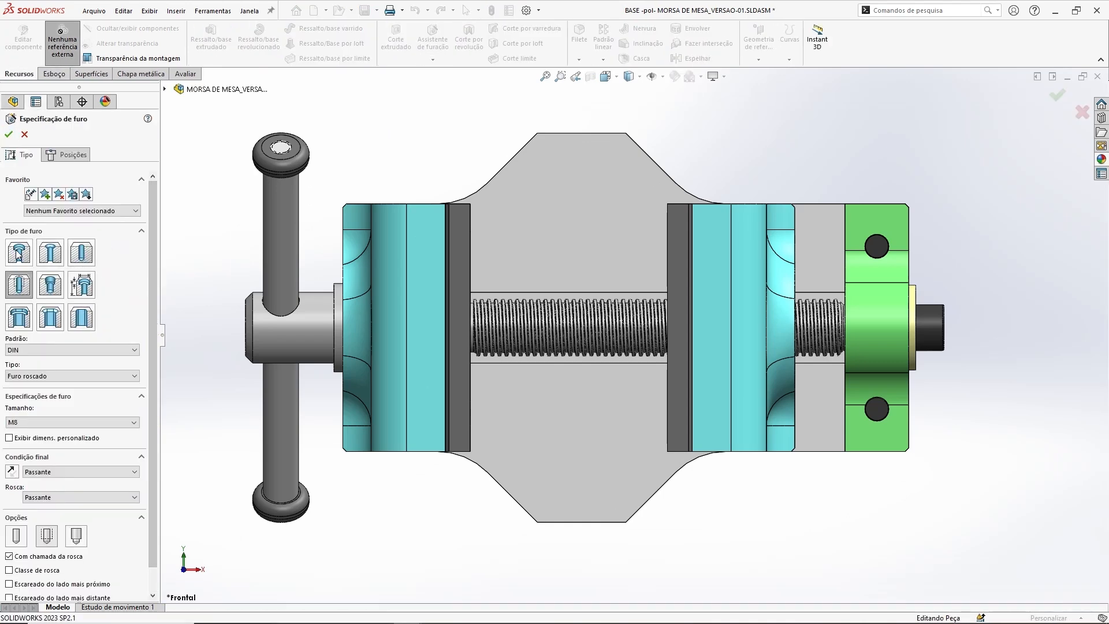
pyautogui.scroll(-1, 151, 252)
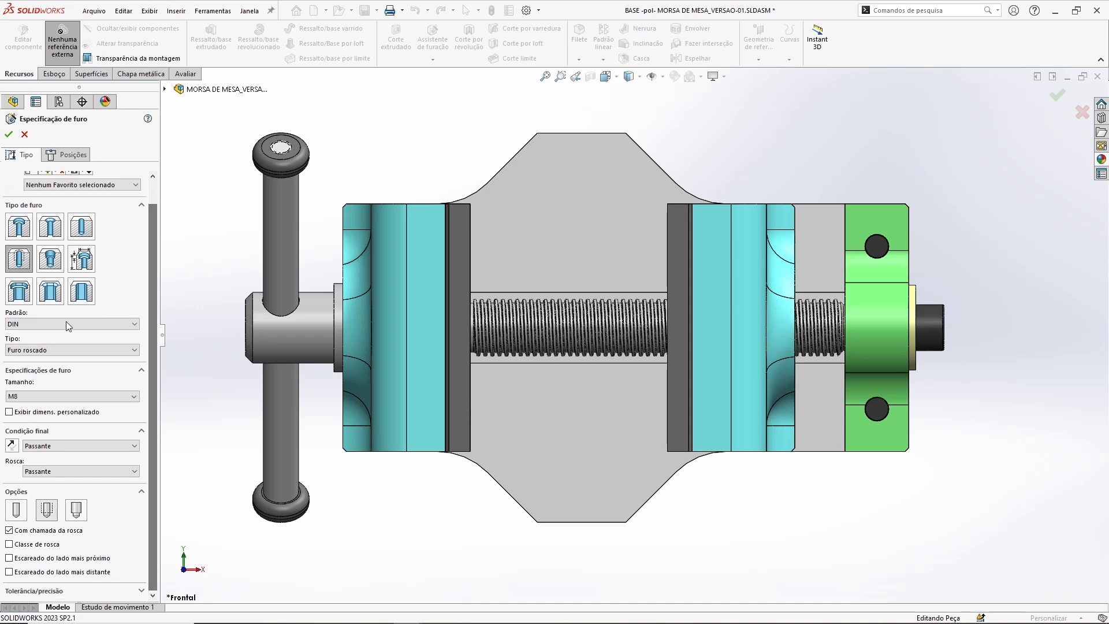
pyautogui.click(19, 226)
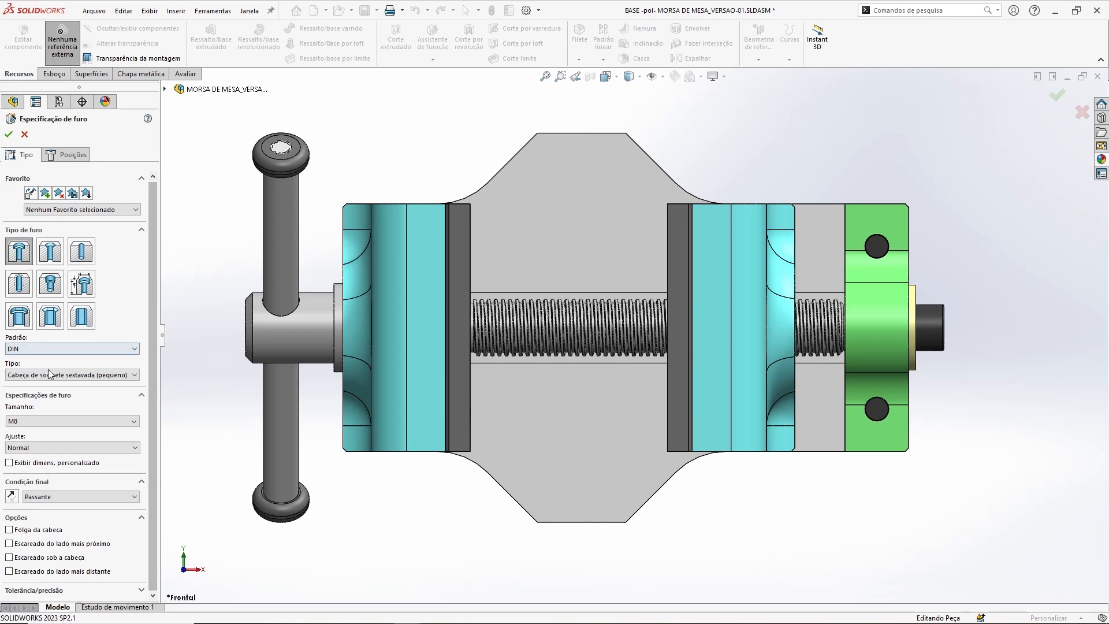
pyautogui.moveTo(161, 369); pyautogui.dragTo(225, 370)
pyautogui.click(144, 375)
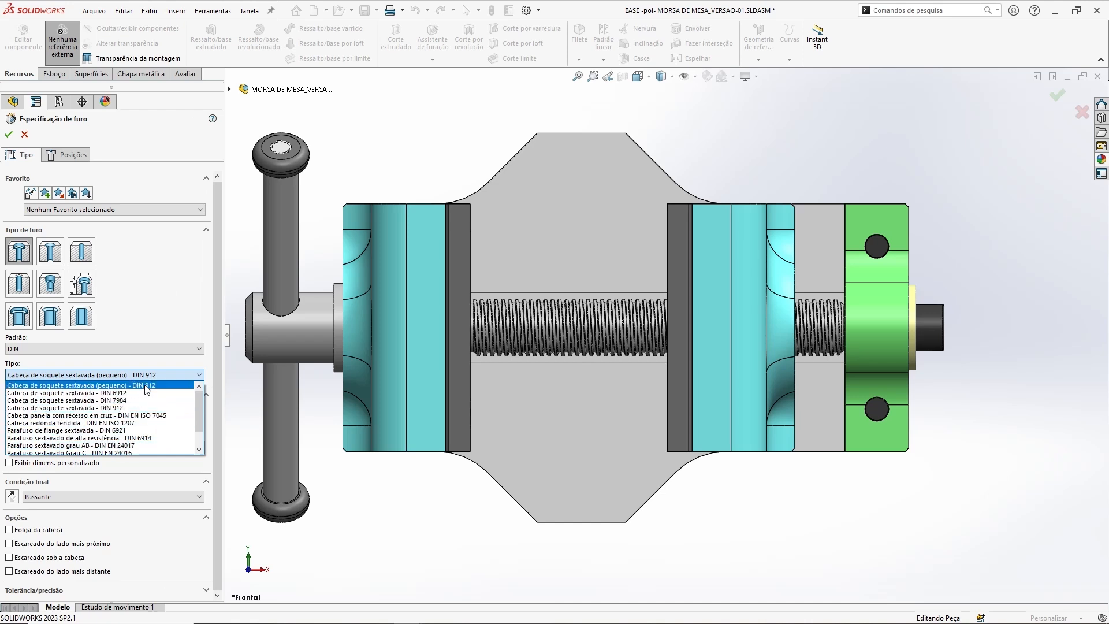
pyautogui.scroll(-1, 125, 436)
pyautogui.click(126, 385)
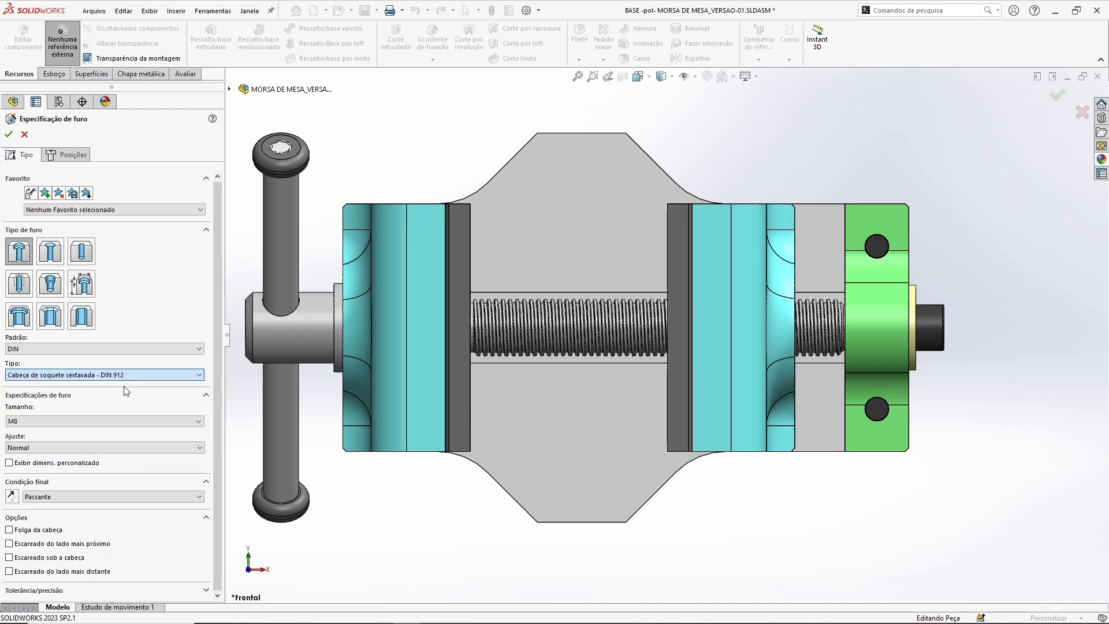
pyautogui.moveTo(227, 399); pyautogui.dragTo(164, 402)
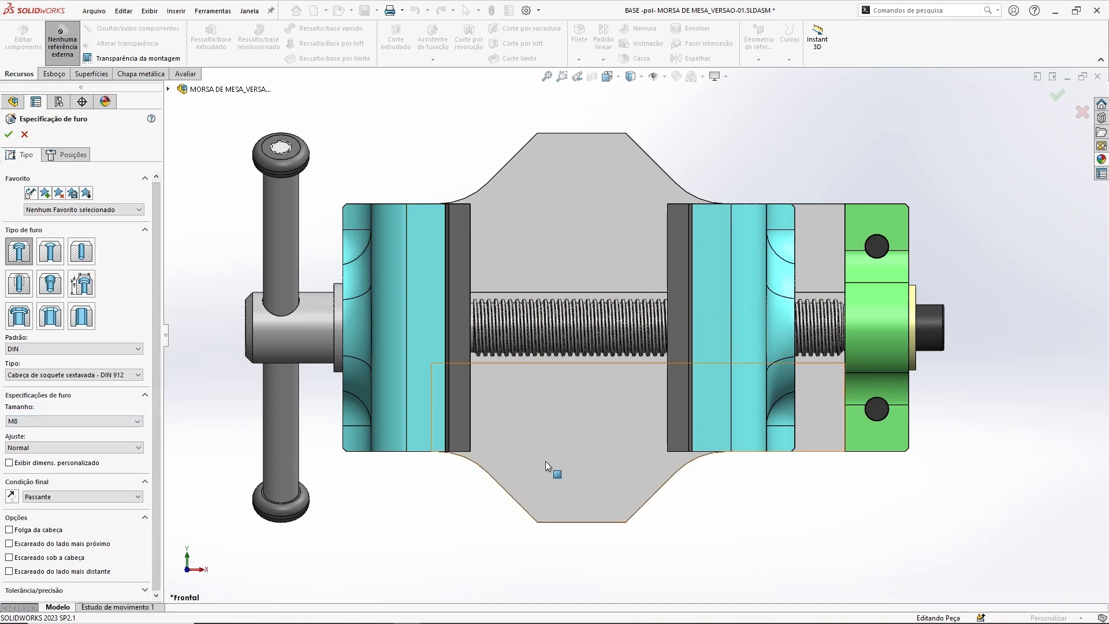
# Step: Enable custom sizing for the hole and set its counterbore depth to 3 mm
pyautogui.click(33, 464)
pyautogui.scroll(-2, 158, 447)
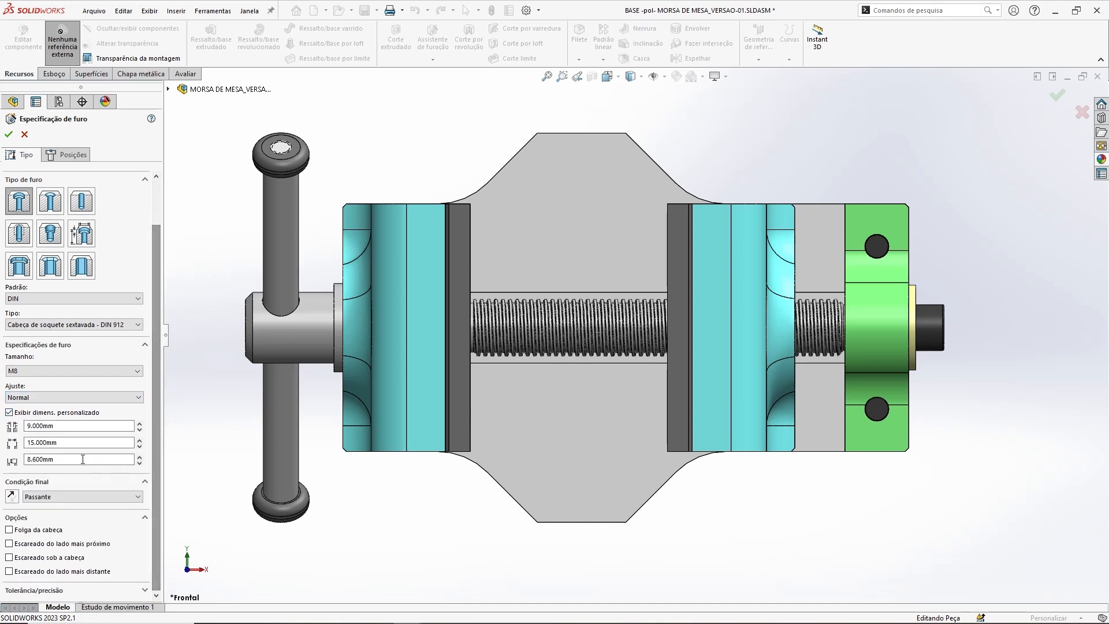
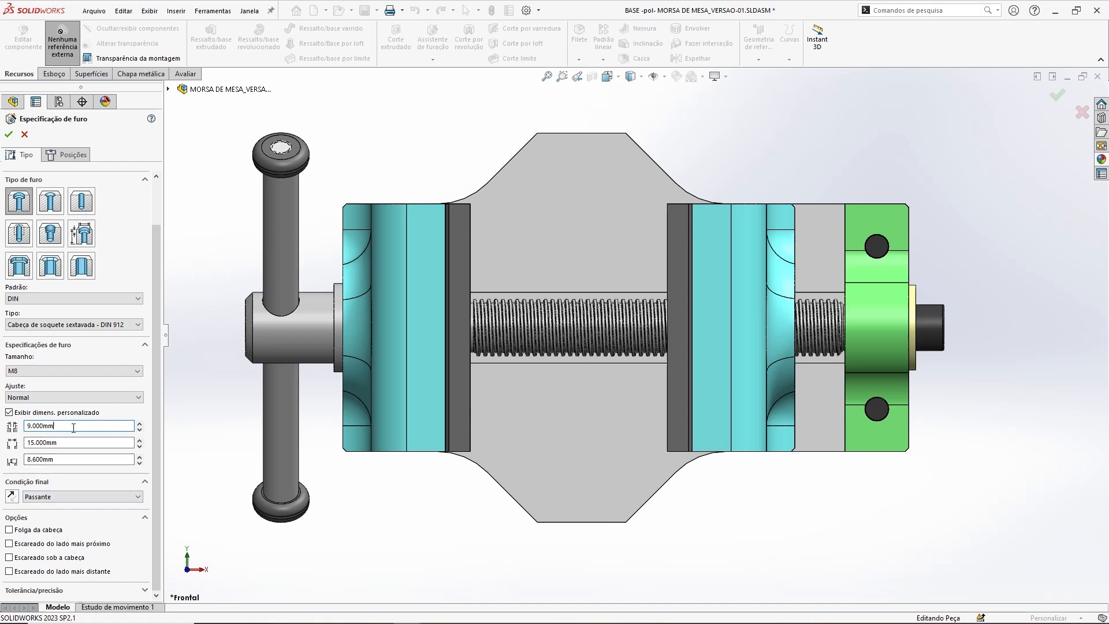
pyautogui.click(61, 443)
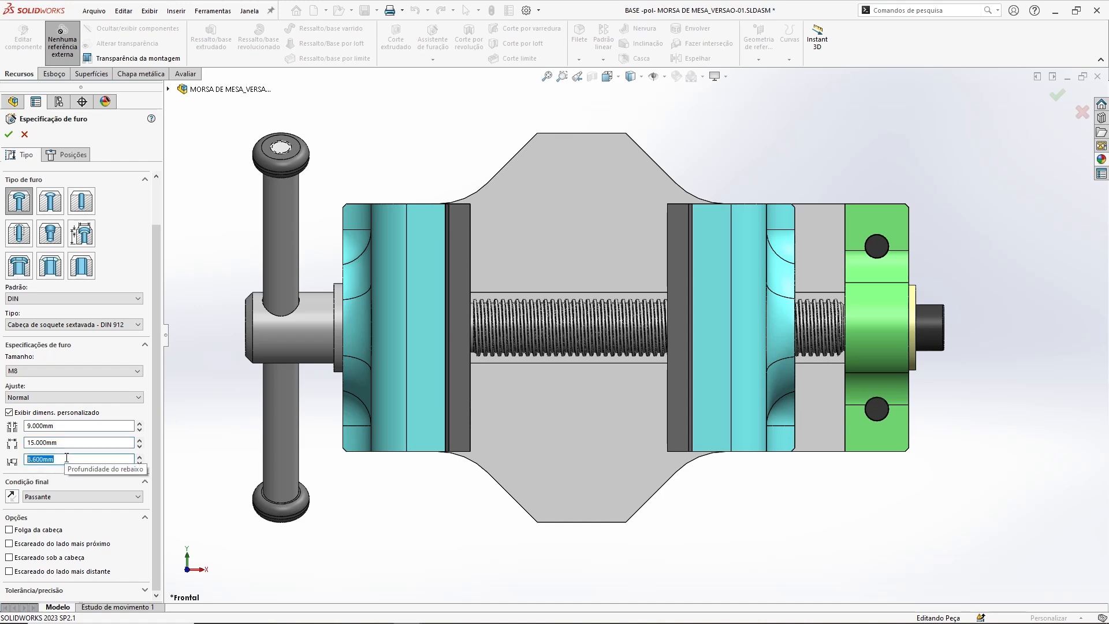
pyautogui.click(67, 459)
pyautogui.write('3')
pyautogui.press('Return')
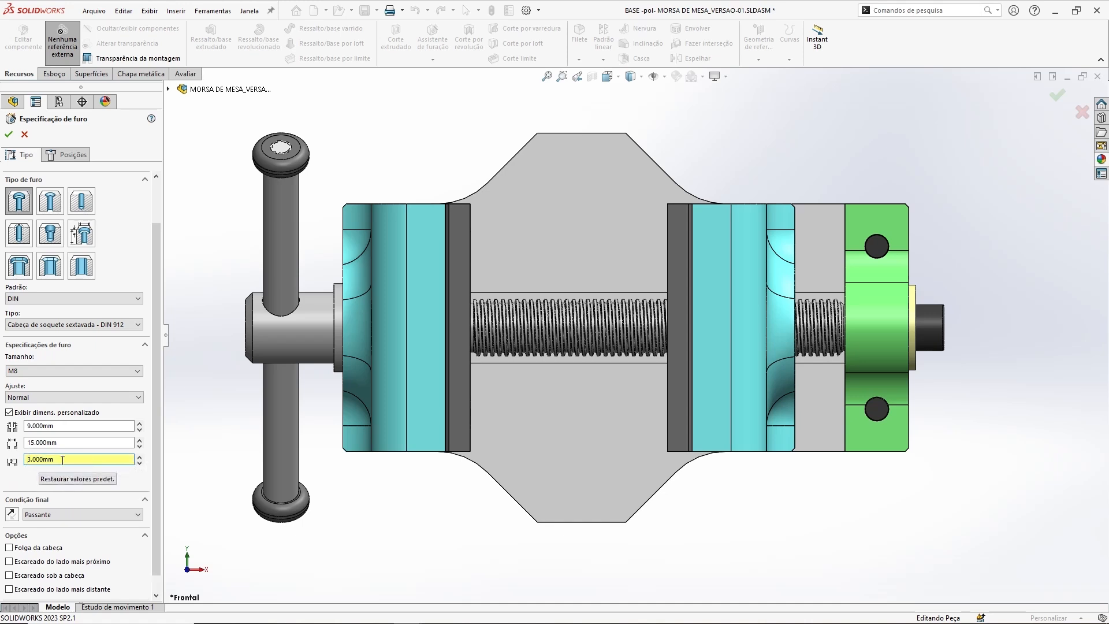
# Step: Begin positioning the counterbored holes on the base's raised upper face, viewed from the front orientation
pyautogui.moveTo(546, 504); pyautogui.dragTo(642, 516, button='middle')
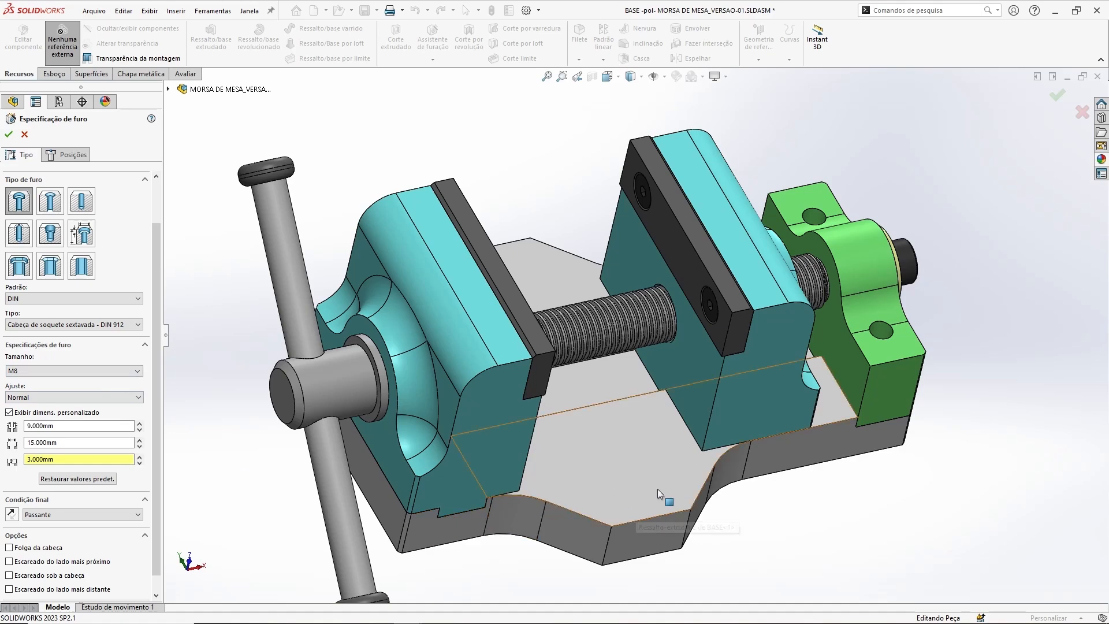
pyautogui.moveTo(747, 514); pyautogui.dragTo(826, 398, button='middle')
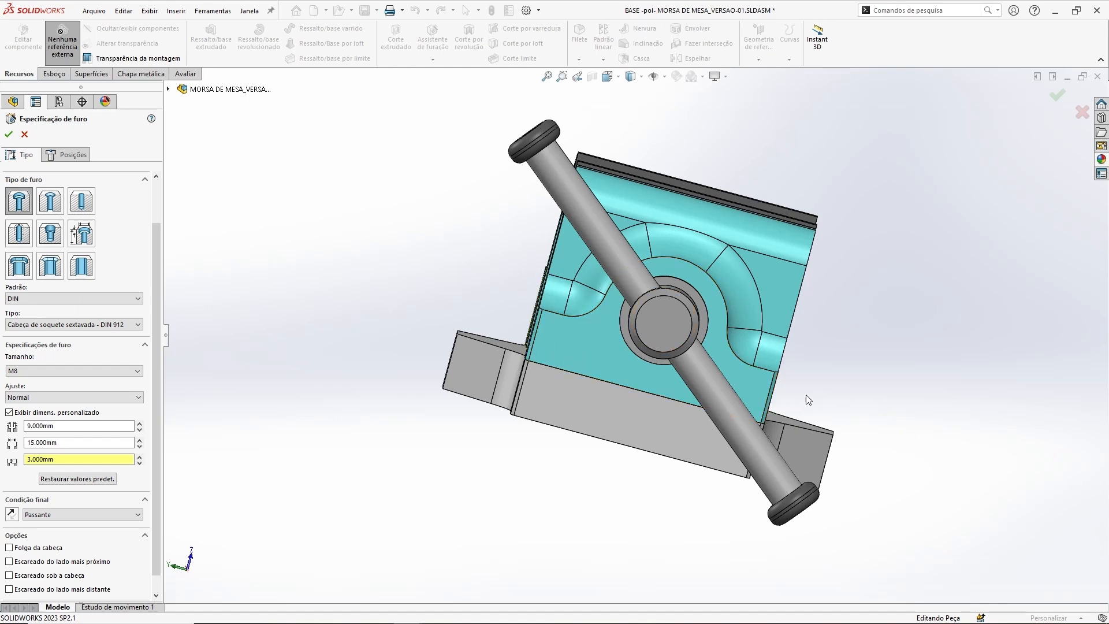
pyautogui.hotkey('ctrl', '1')
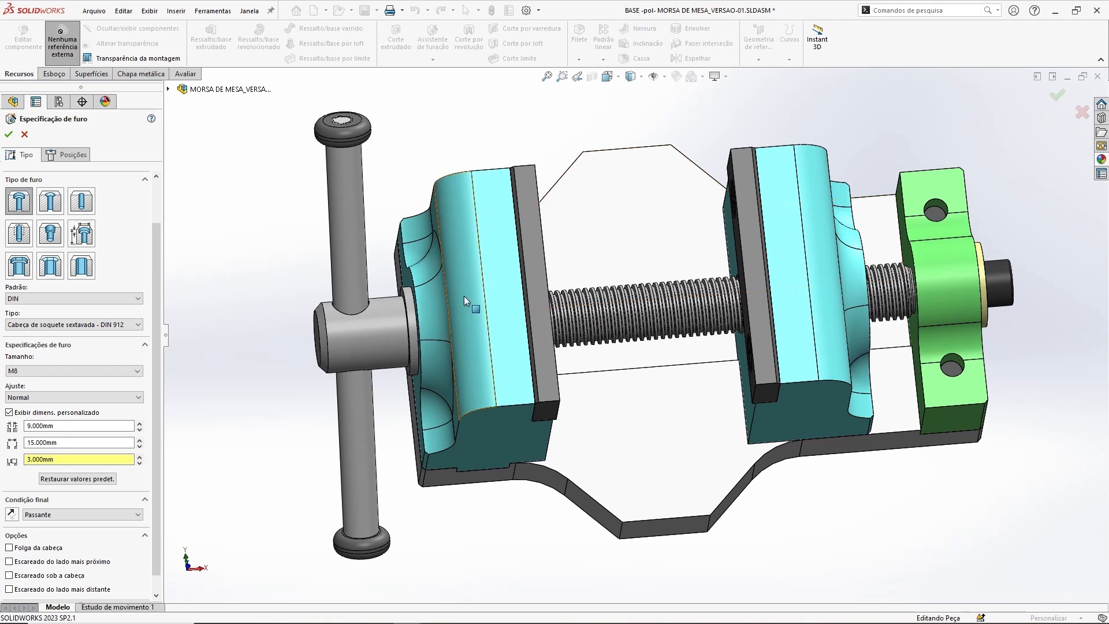
pyautogui.click(69, 155)
pyautogui.click(668, 200)
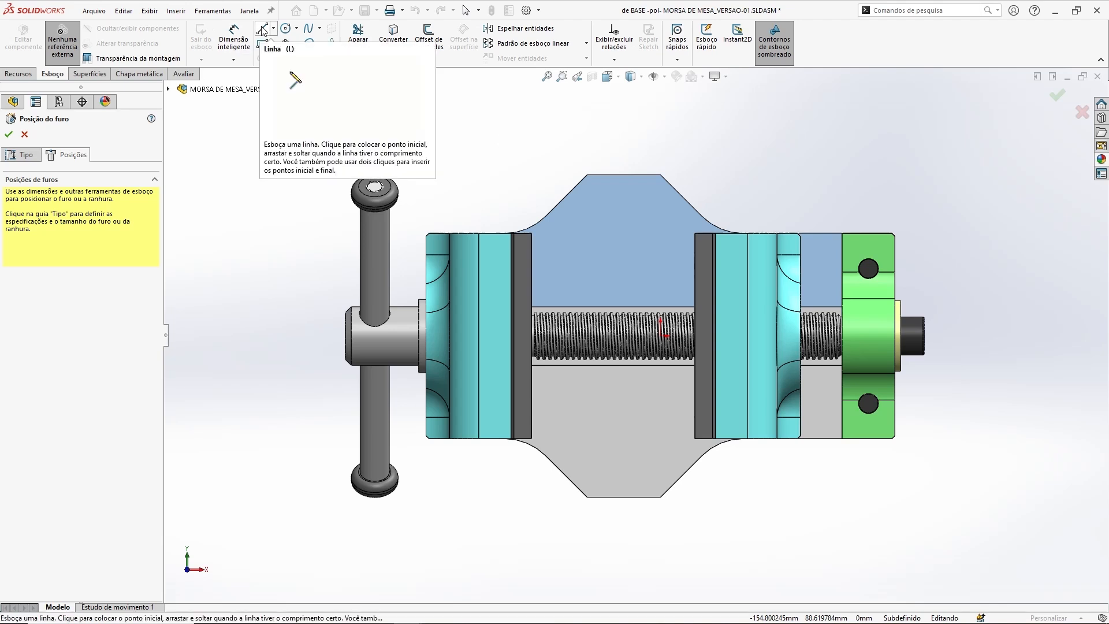
# Step: Sketch a vertical construction line joining the midpoints of the outer edges of the base's two side lobes
pyautogui.click(261, 29)
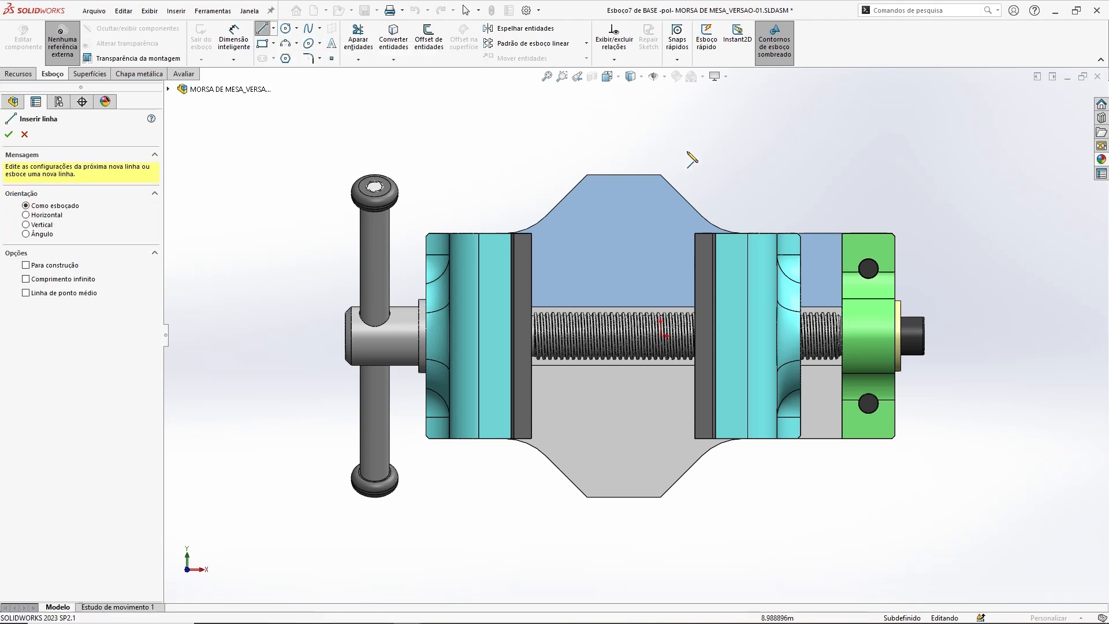
pyautogui.click(624, 175)
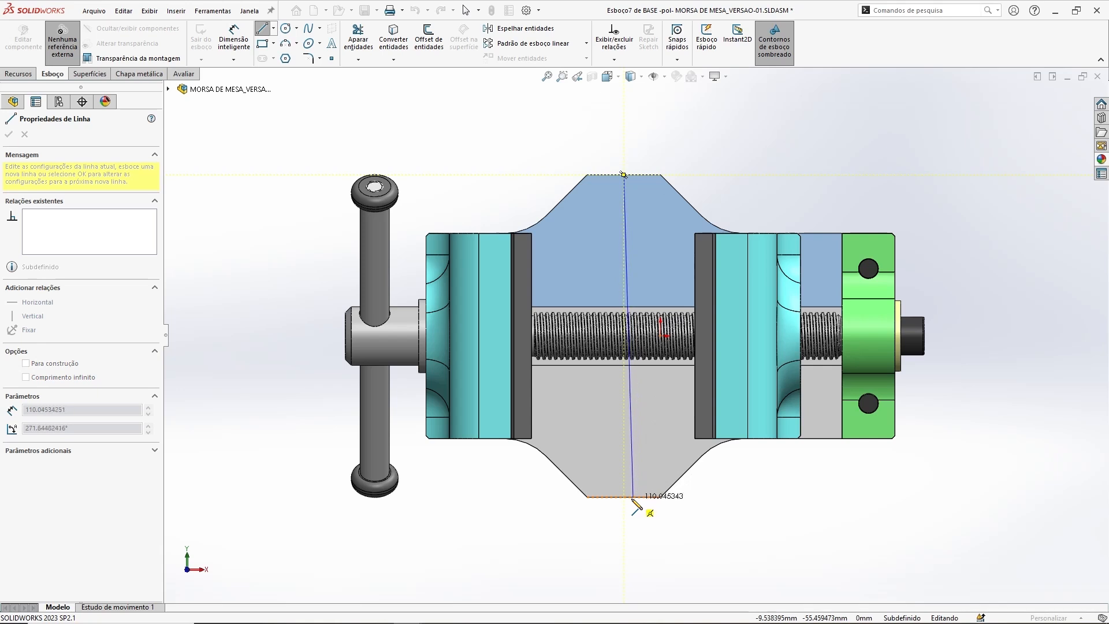
pyautogui.click(624, 496)
pyautogui.press('Escape')
pyautogui.click(624, 209)
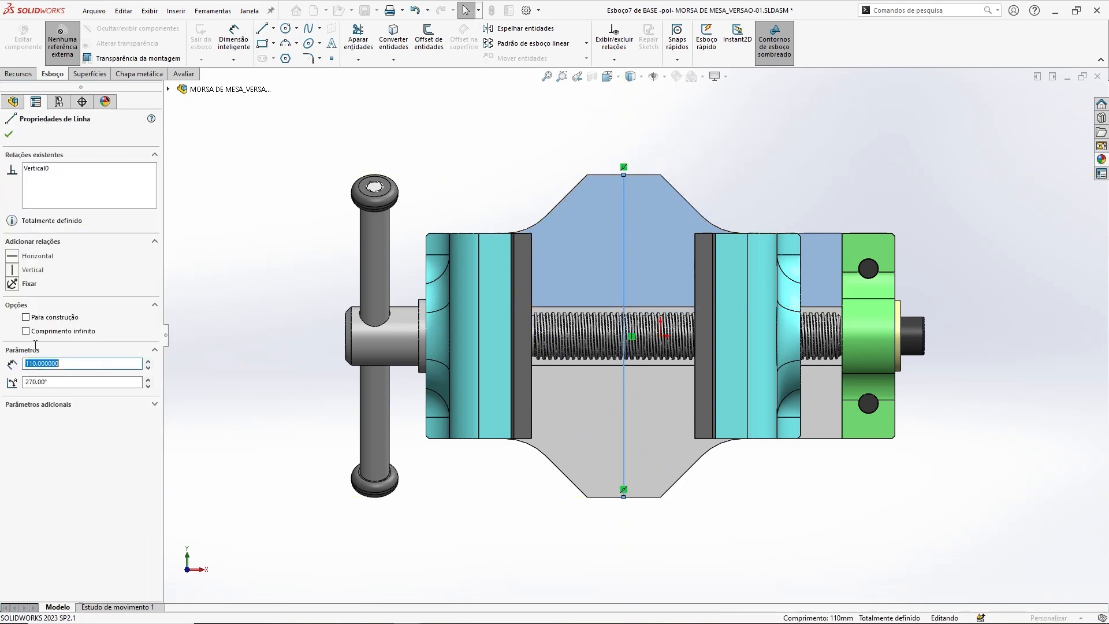
pyautogui.click(25, 317)
pyautogui.press('Escape')
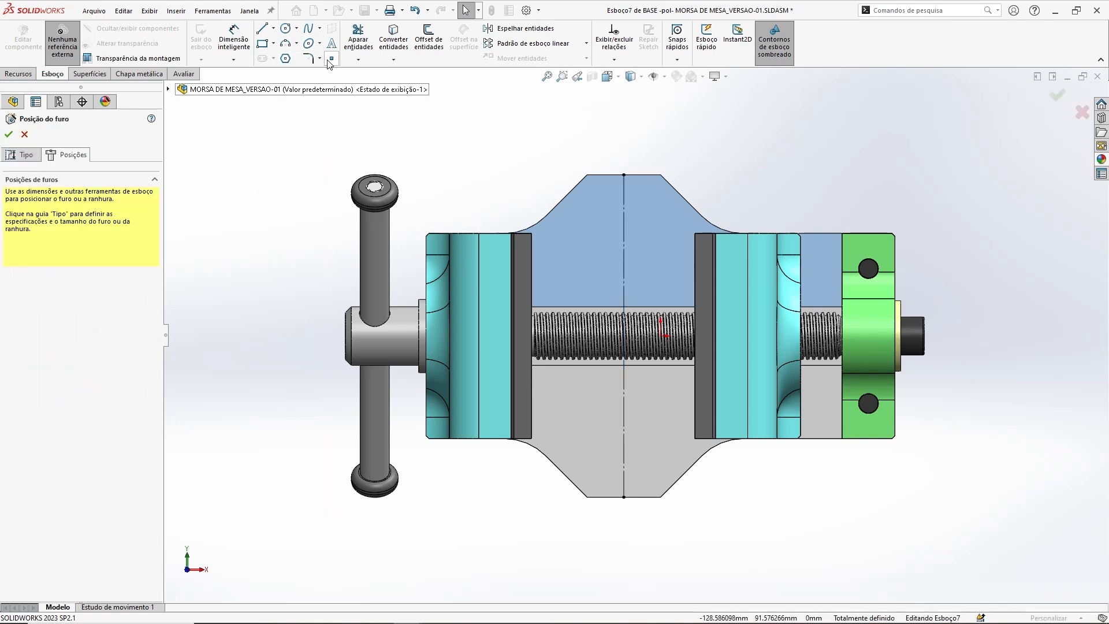
# Step: Place two hole points on the construction line, one in each side lobe of the base
pyautogui.click(329, 59)
pyautogui.click(624, 217)
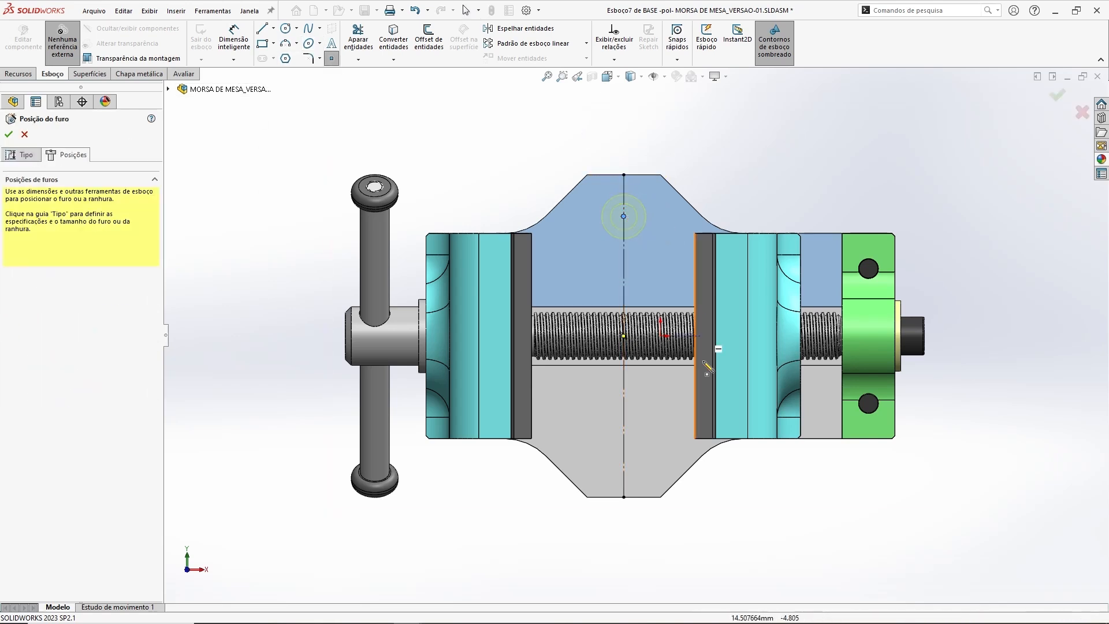
pyautogui.click(624, 437)
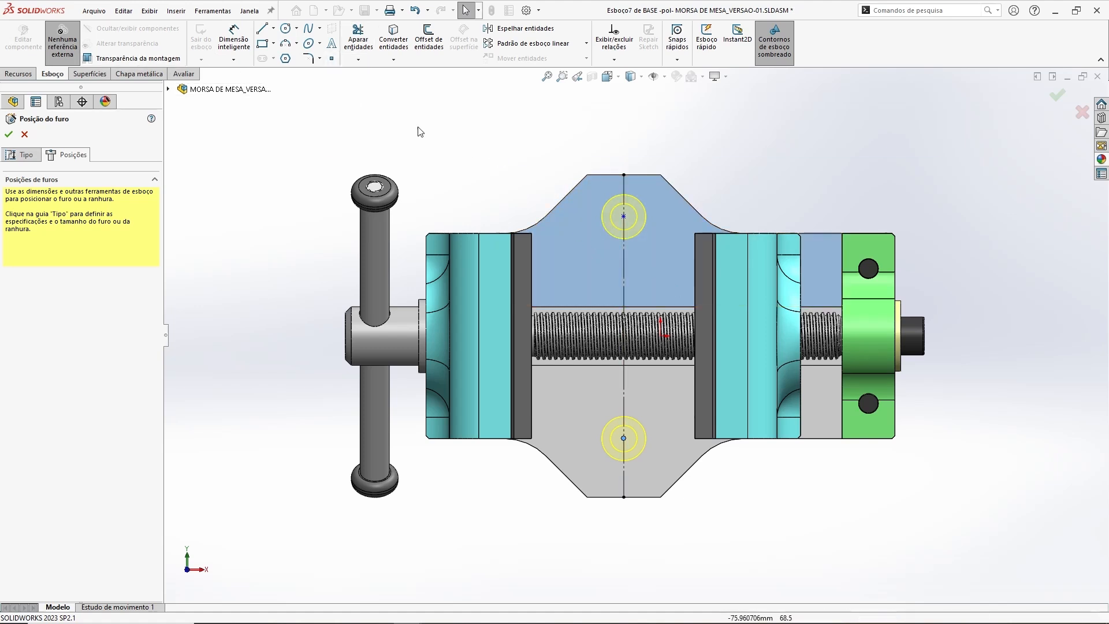
# Step: Dimension the upper hole point 12 mm from the outer edge of its lobe and close the hole definition
pyautogui.click(234, 40)
pyautogui.click(623, 216)
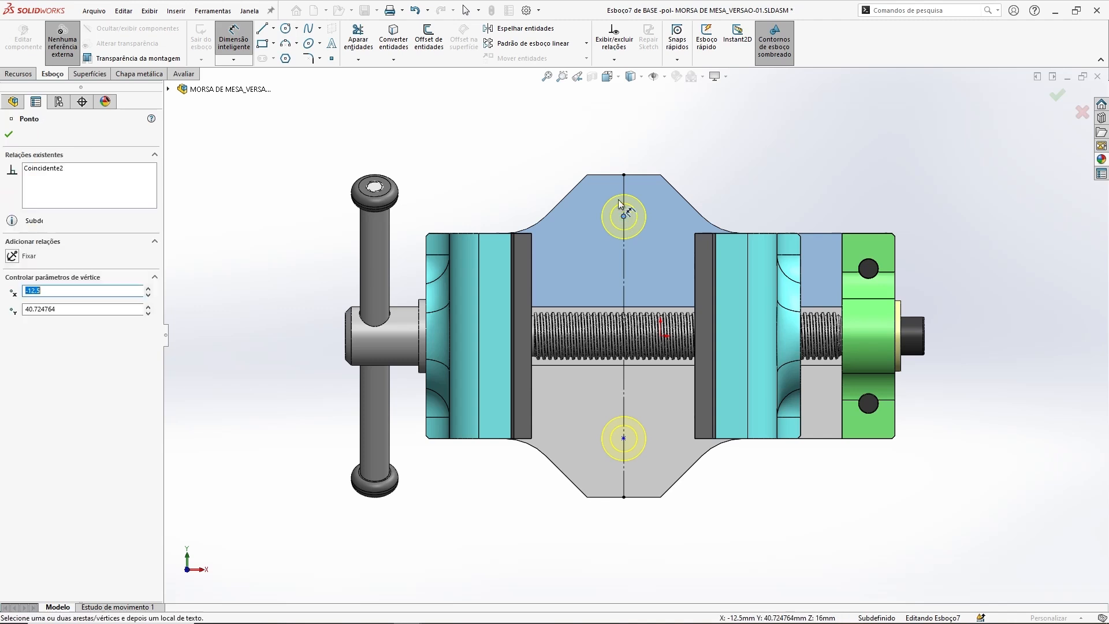
pyautogui.click(611, 174)
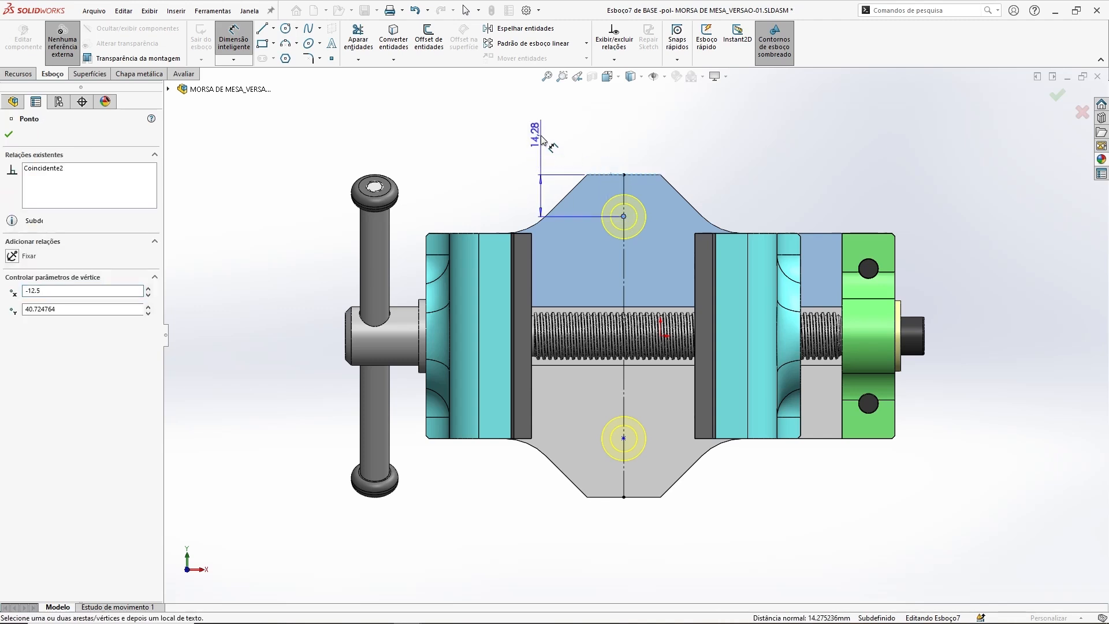
pyautogui.click(546, 138)
pyautogui.write('12')
pyautogui.press('Return')
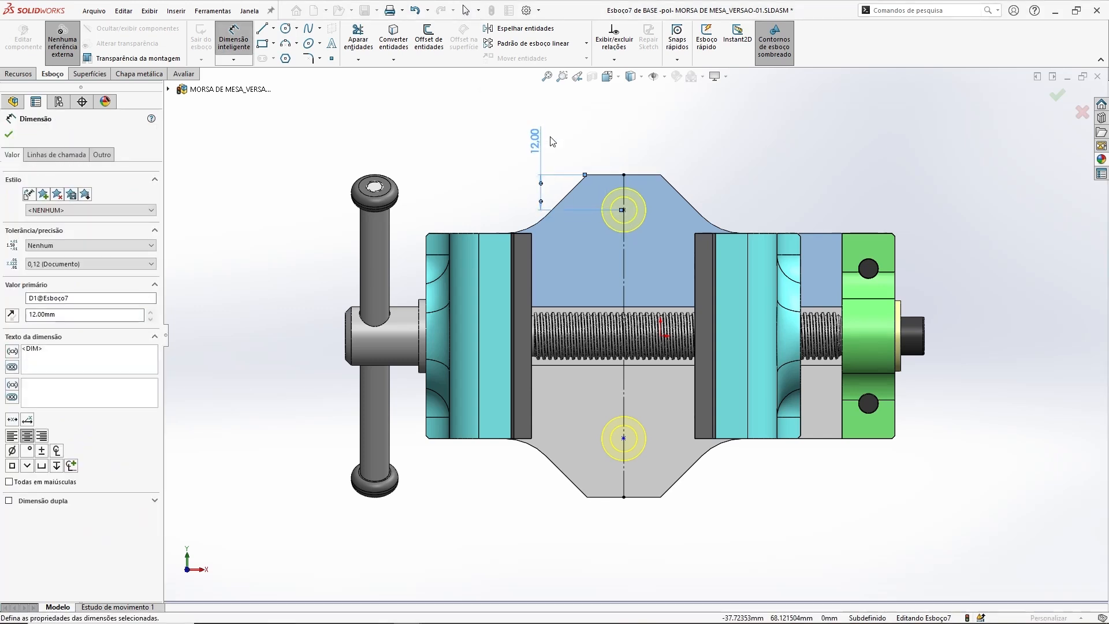
pyautogui.press('Escape')
pyautogui.press('Escape')
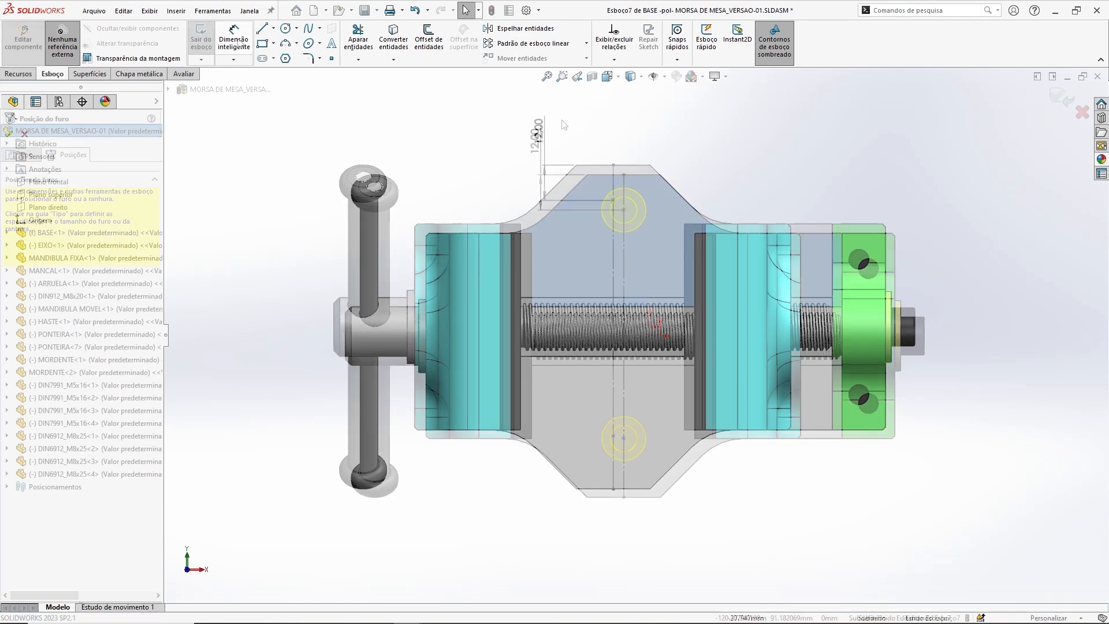
# Step: Dimension the lower hole point 12 mm from the outer edge of its lobe and return to assembly editing
pyautogui.click(234, 37)
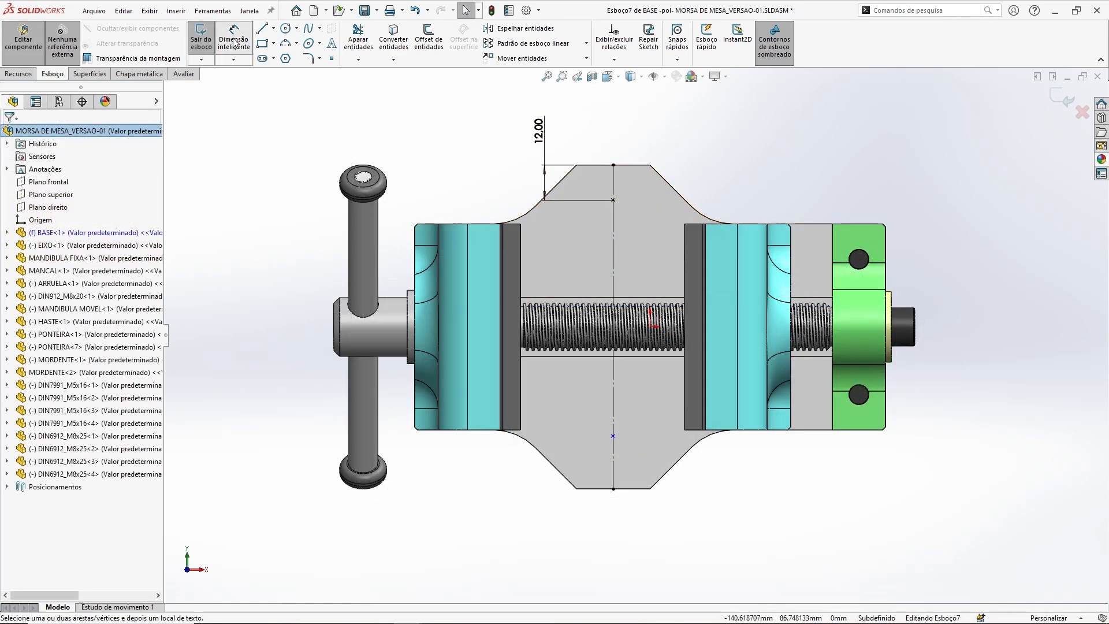
pyautogui.click(613, 436)
pyautogui.click(599, 489)
pyautogui.click(551, 523)
pyautogui.write('12')
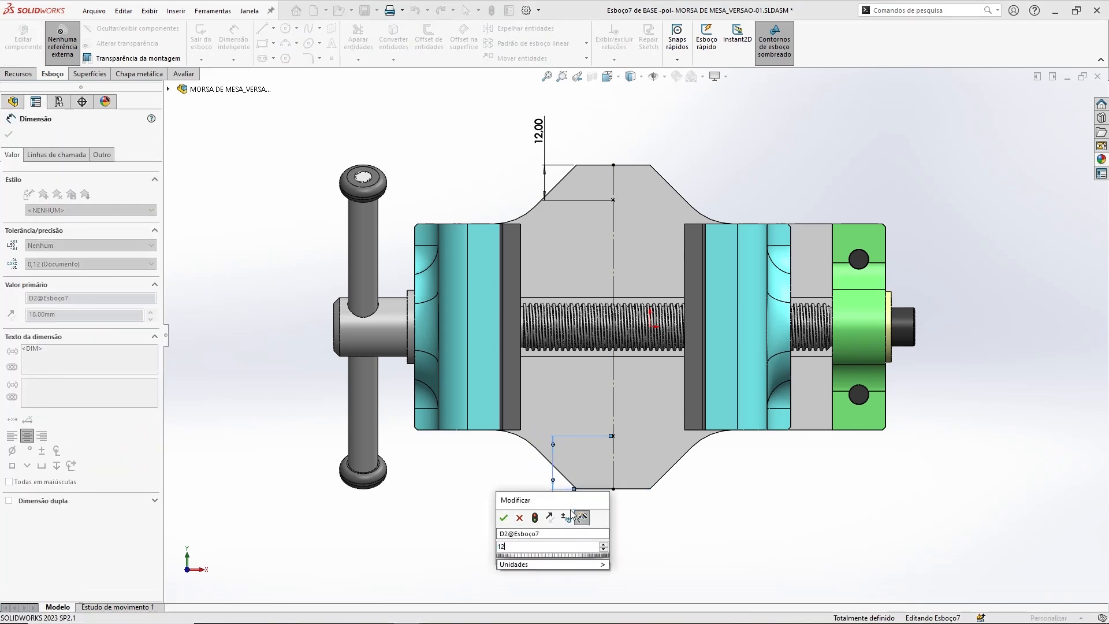
pyautogui.press('Return')
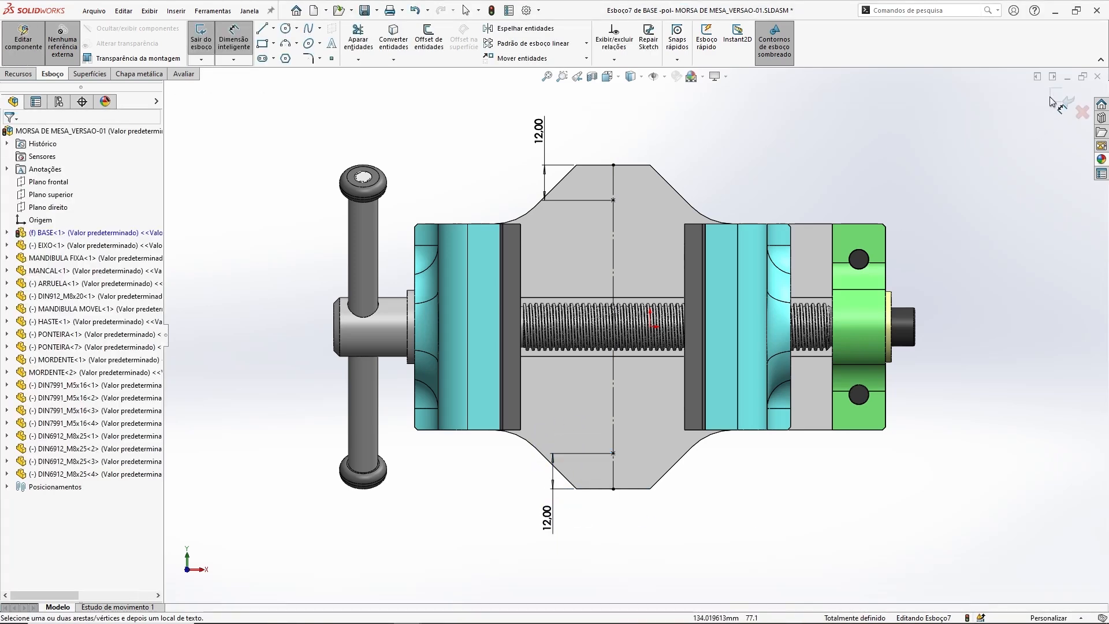
pyautogui.click(1058, 100)
# Step: Examine the new counterbored holes in the base's side lobes up close and within the whole vise
pyautogui.moveTo(747, 362); pyautogui.dragTo(635, 504, button='middle')
pyautogui.scroll(-5, 634, 504)
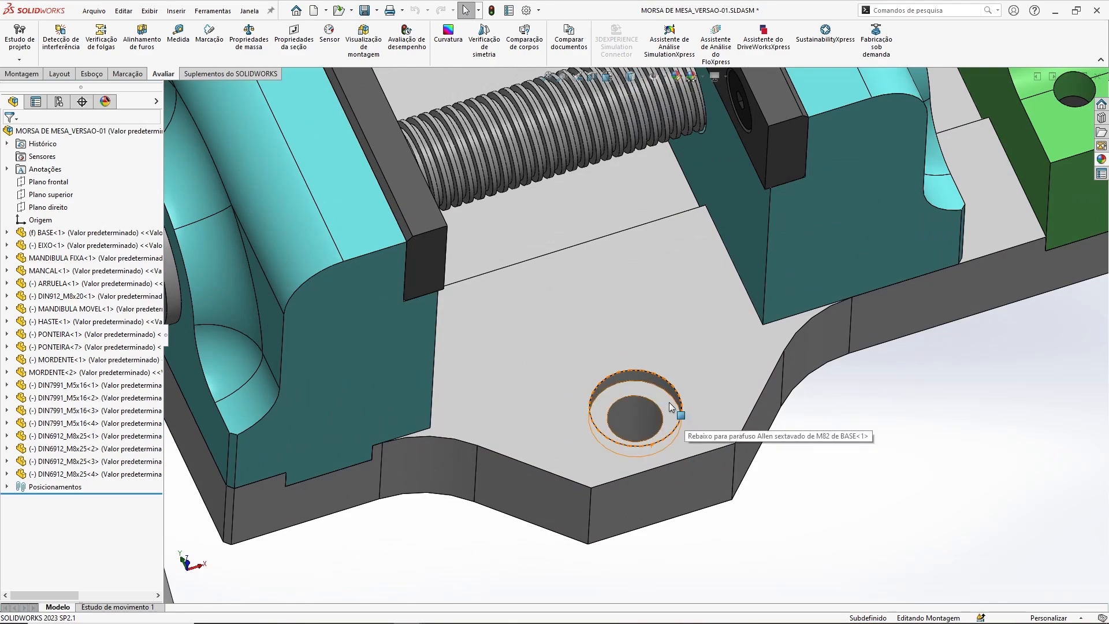
pyautogui.moveTo(802, 465); pyautogui.dragTo(705, 451, button='middle')
pyautogui.scroll(2, 799, 478)
pyautogui.scroll(3, 802, 483)
pyautogui.click(691, 411)
pyautogui.click(644, 526)
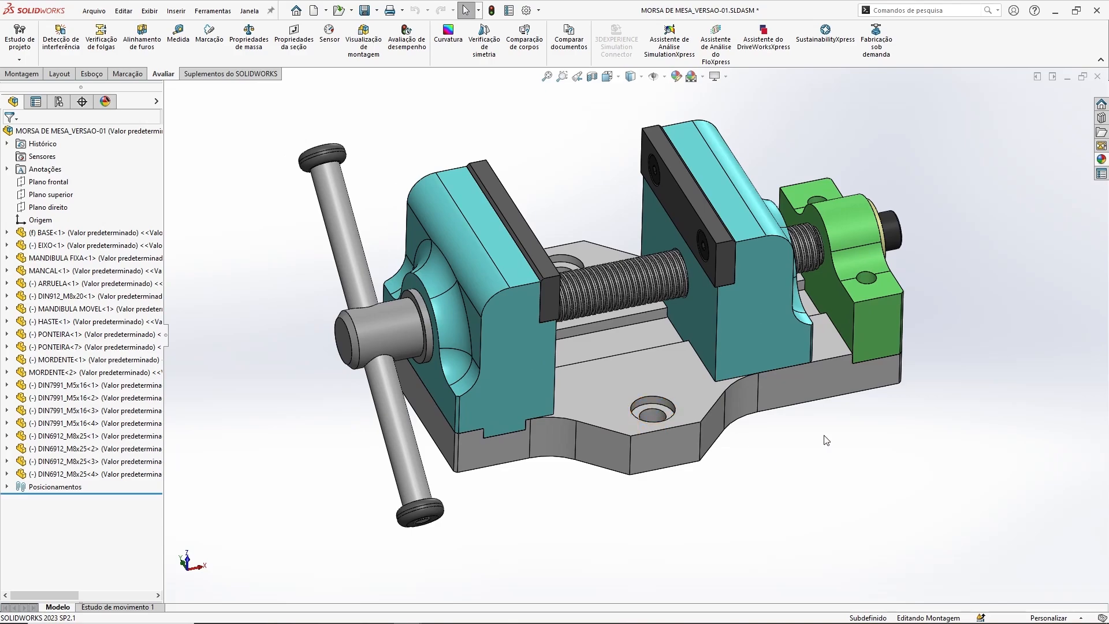
pyautogui.moveTo(826, 441)
pyautogui.mouseDown(button='middle')
pyautogui.moveTo(817, 589)
pyautogui.moveTo(817, 453)
pyautogui.mouseUp(button='middle')
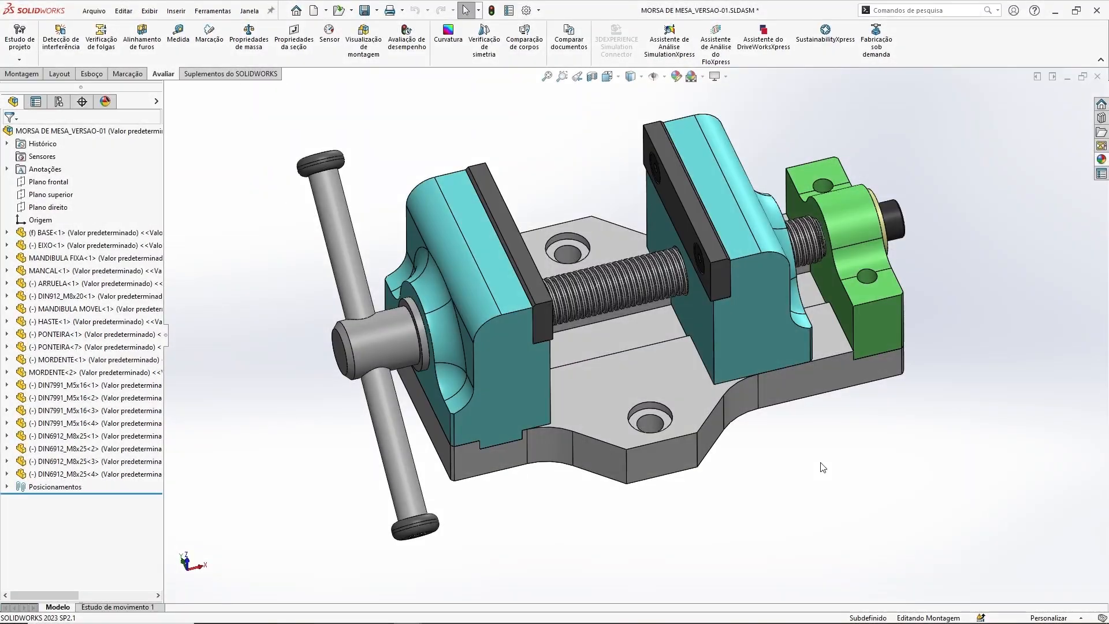
# Step: Open the BASE part in its own window and check its holes from an angled view
pyautogui.click(671, 381)
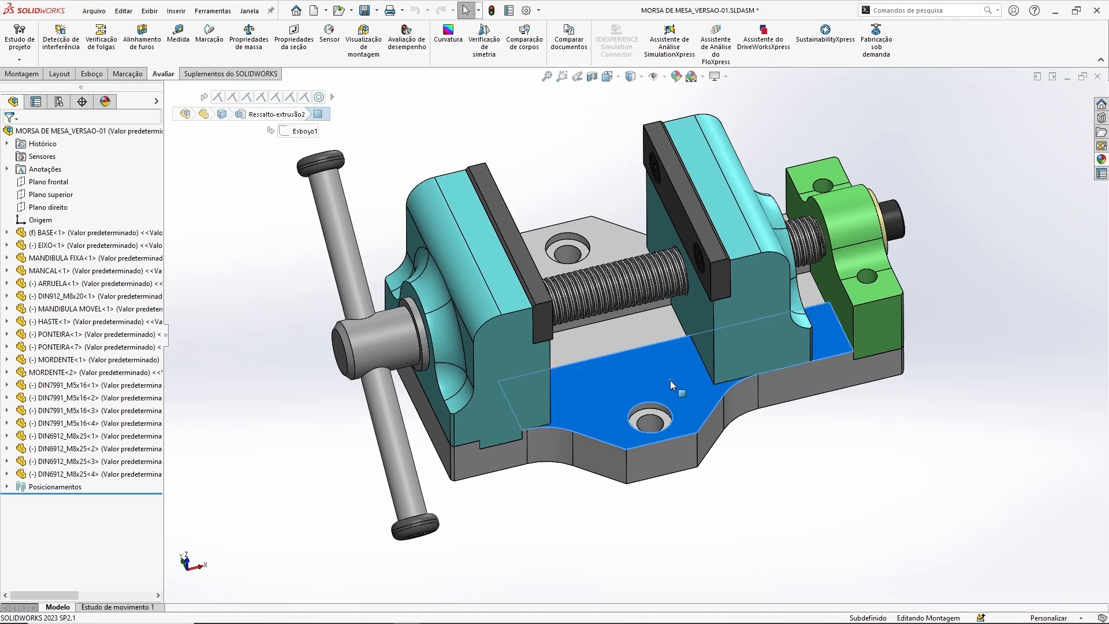
pyautogui.click(704, 312)
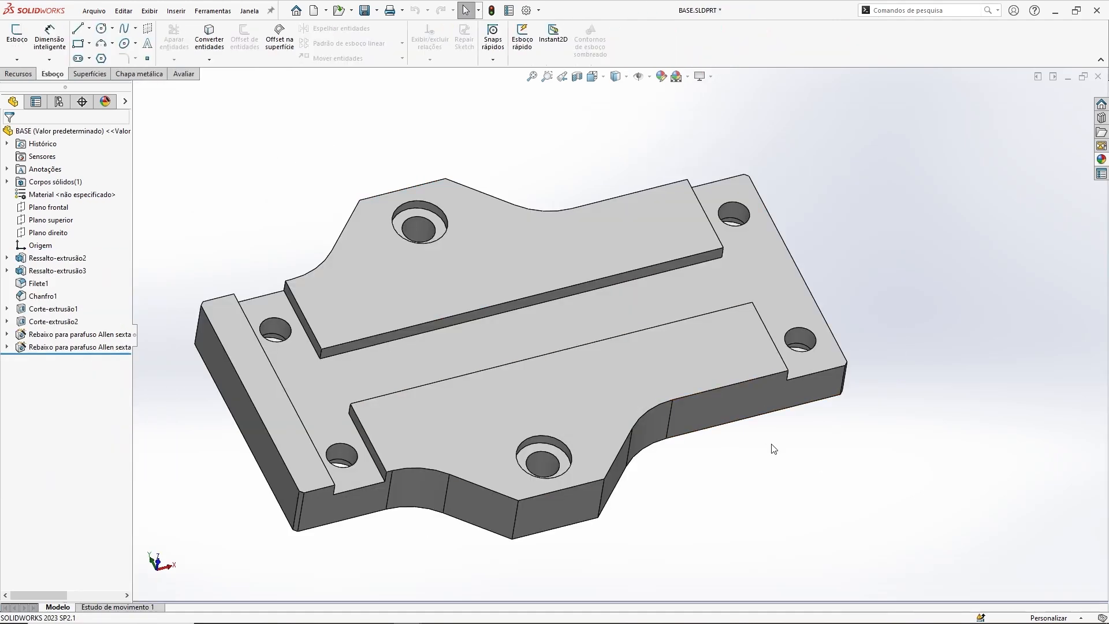
pyautogui.moveTo(635, 492); pyautogui.dragTo(634, 411, button='middle')
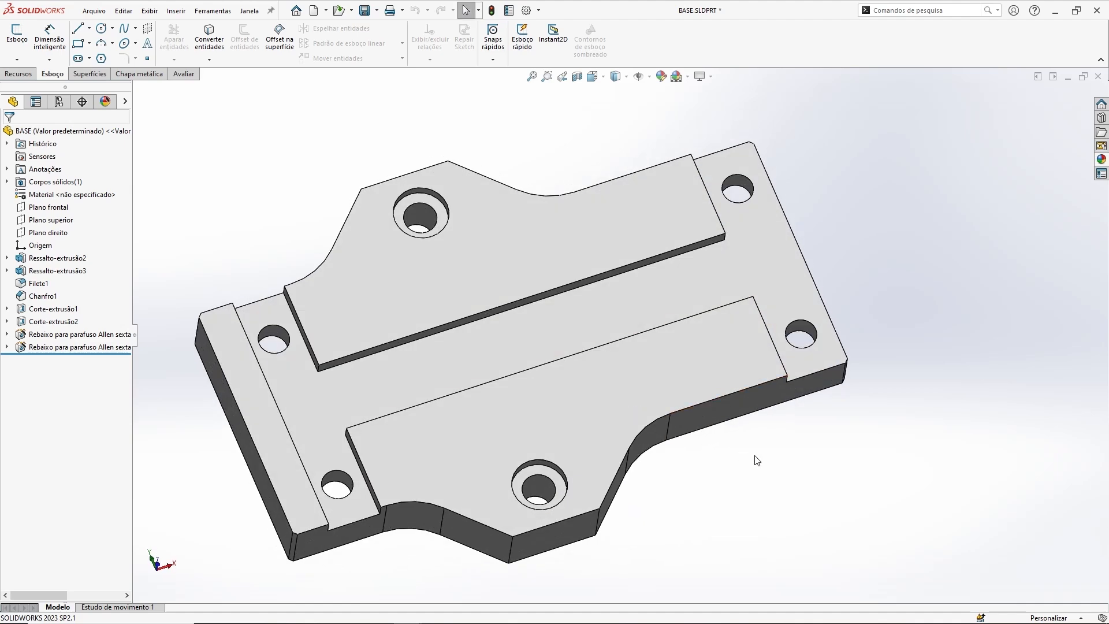
# Step: Open the position sketch Esboço7 of the side-lobe counterbored holes for editing, viewed from the front orientation
pyautogui.hotkey('ctrl', '1')
pyautogui.click(6, 347)
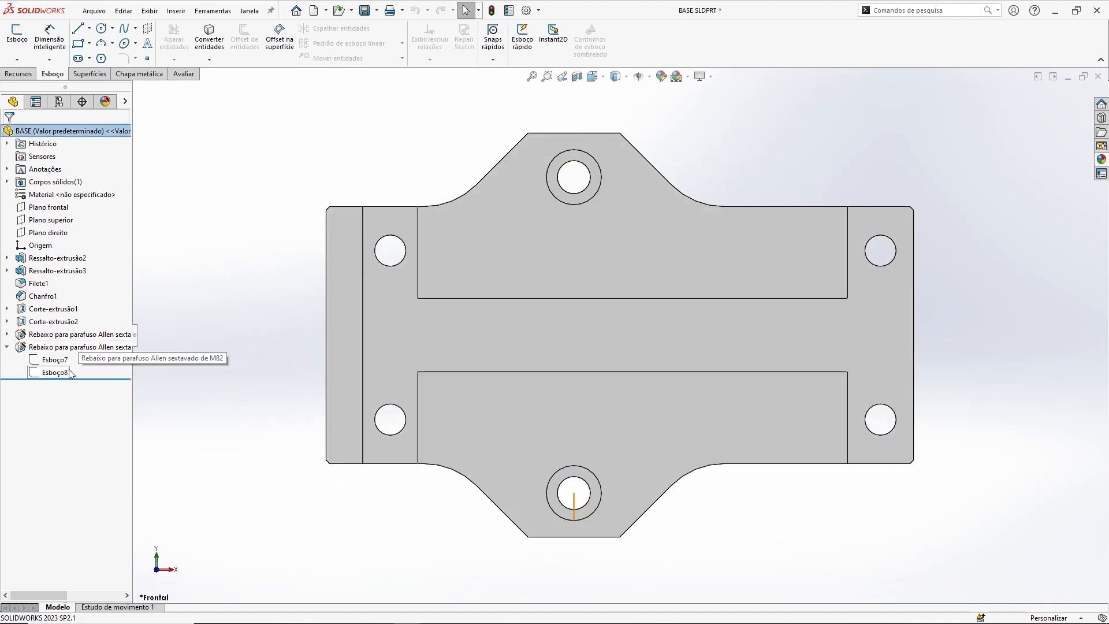
pyautogui.click(55, 360)
pyautogui.click(98, 323)
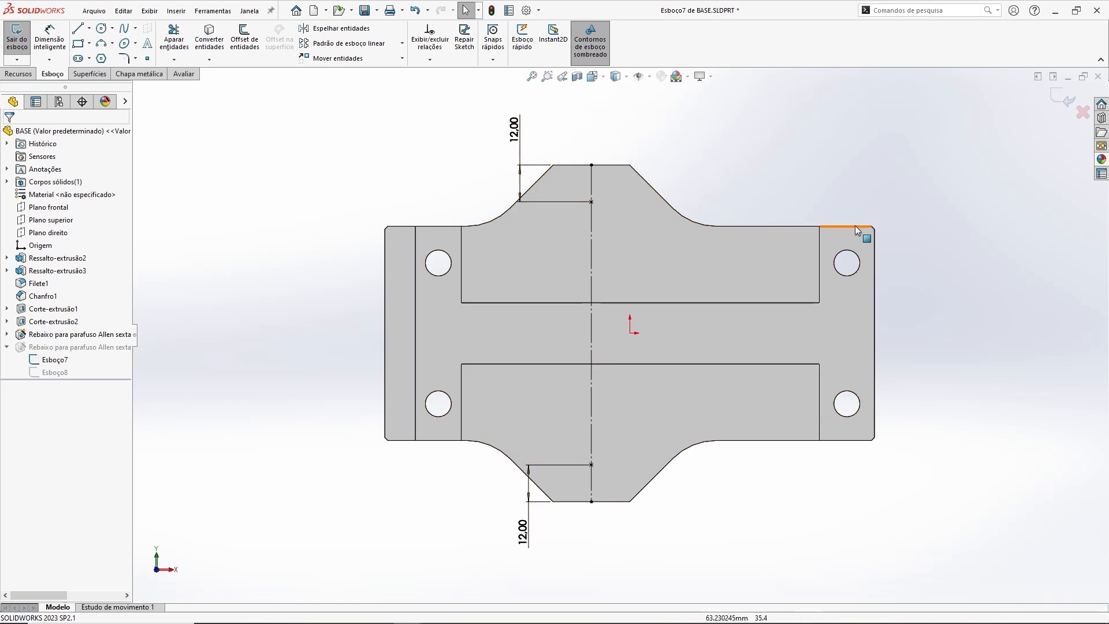
# Step: Replace the lower hole point's edge dimension with one linked by the equation ="D1@Esboço7" to the upper point's dimension
pyautogui.press('Delete')
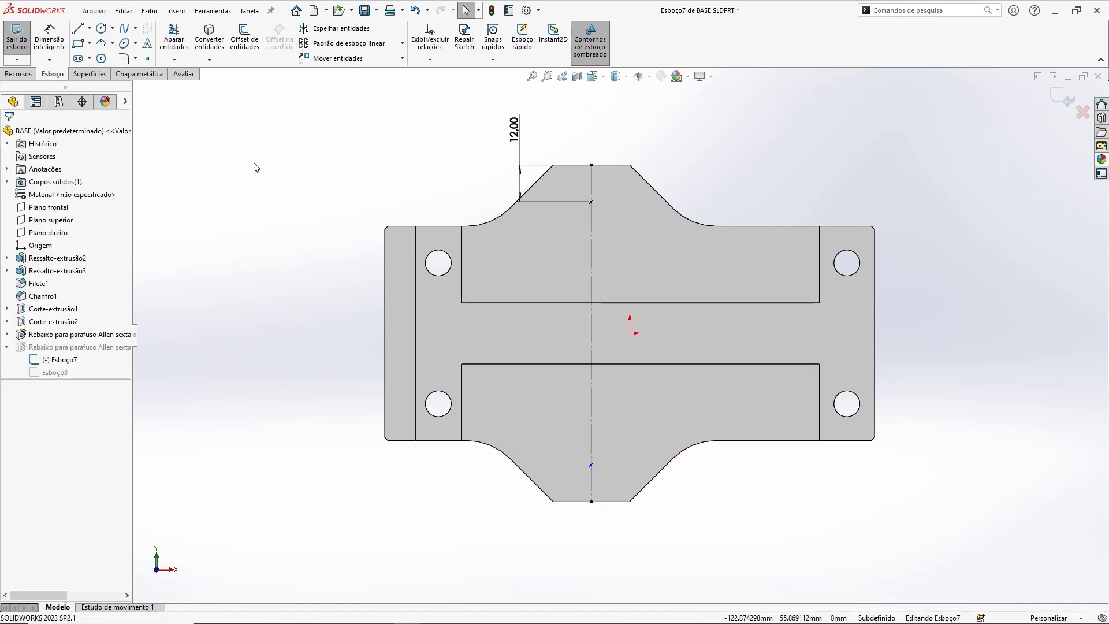
pyautogui.click(54, 39)
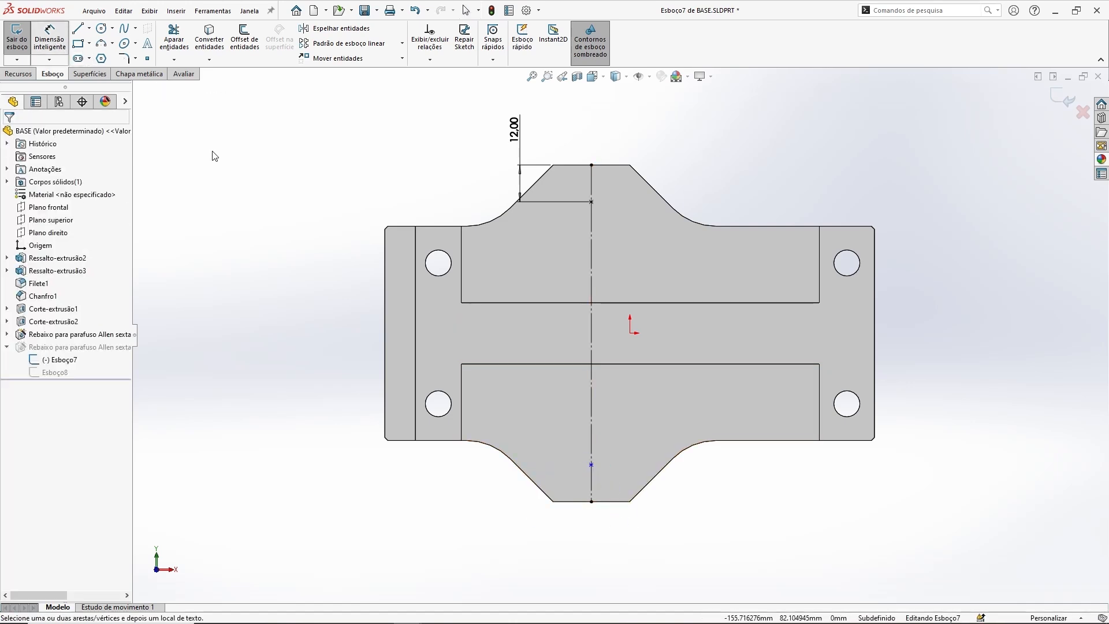
pyautogui.click(591, 466)
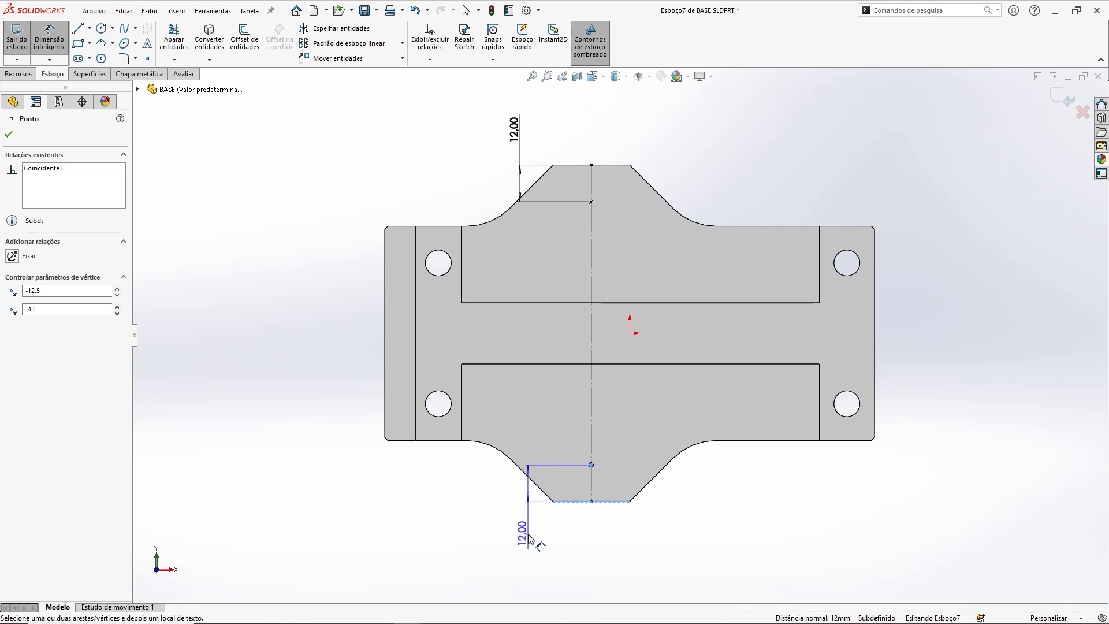
pyautogui.click(532, 540)
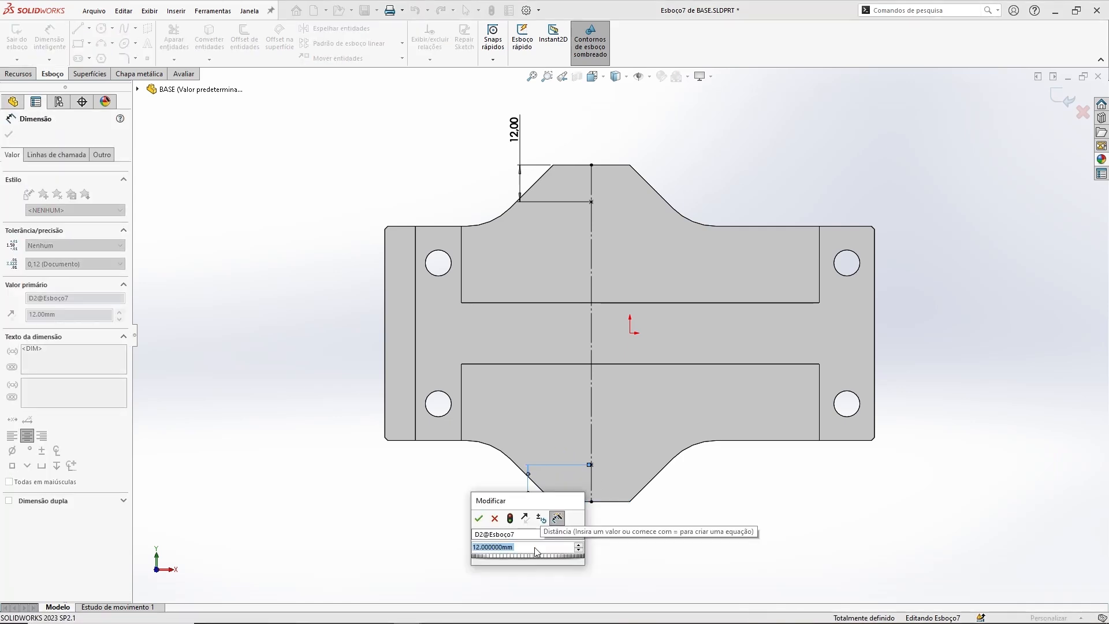
pyautogui.write('=')
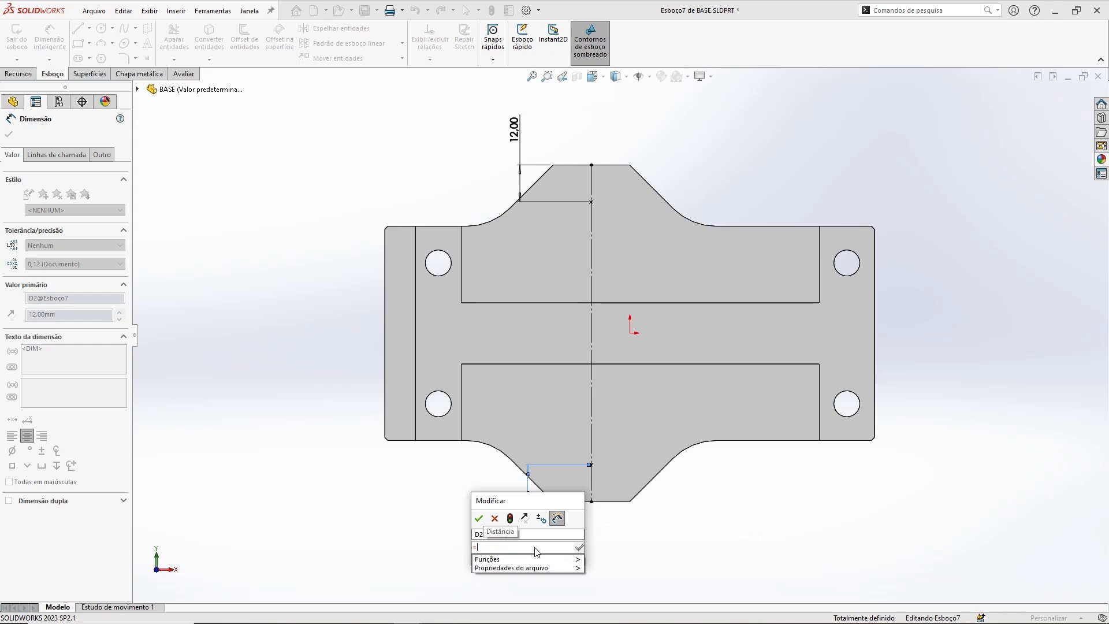
pyautogui.click(520, 147)
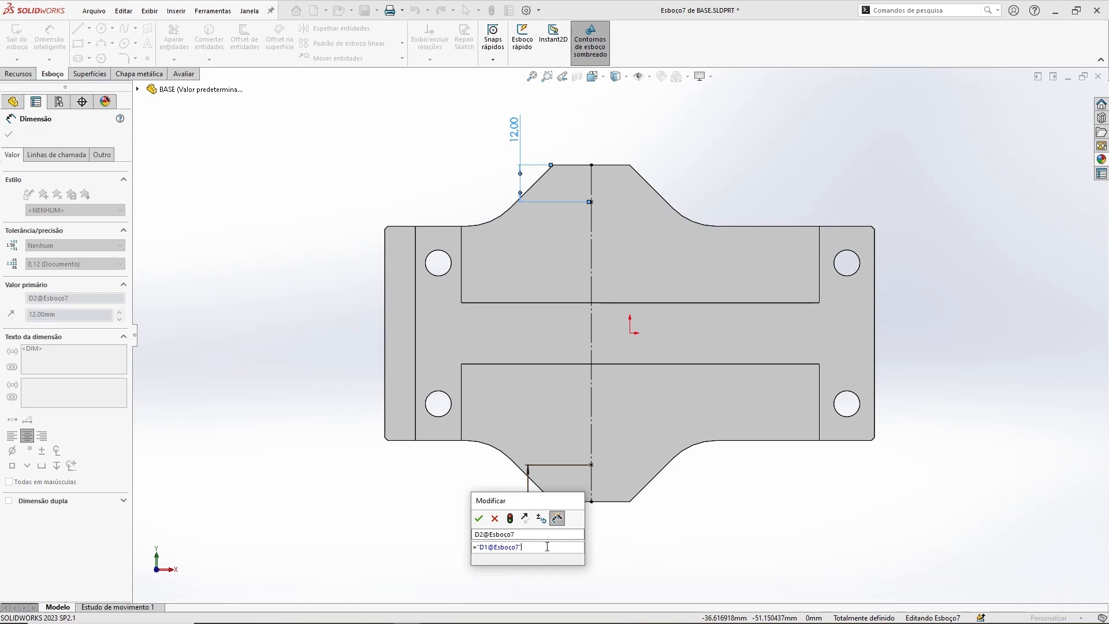
pyautogui.click(479, 518)
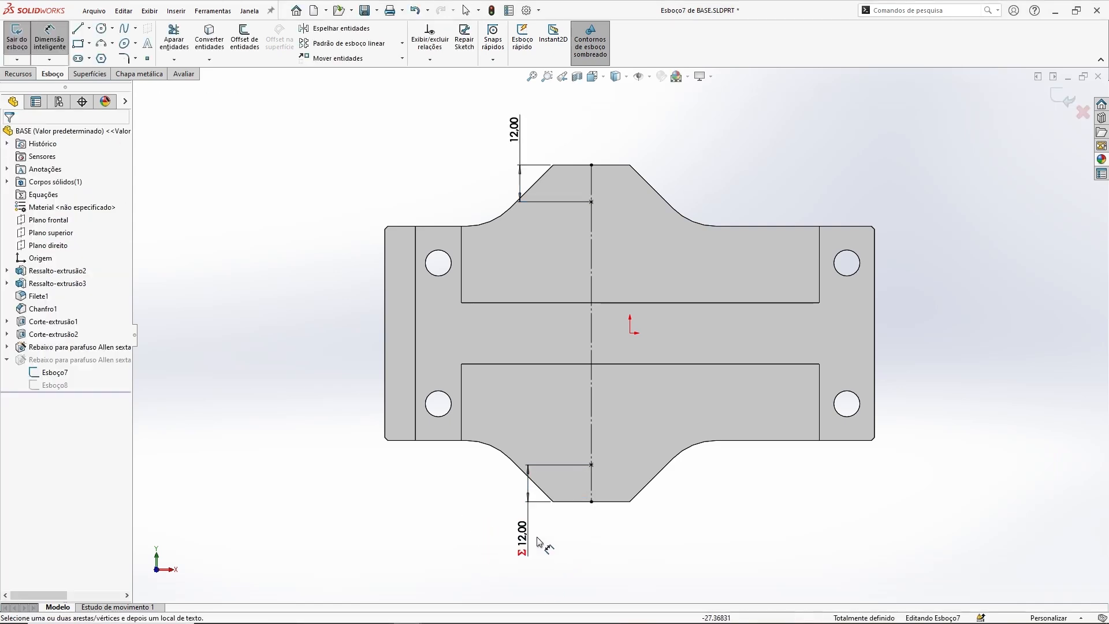
pyautogui.press('Escape')
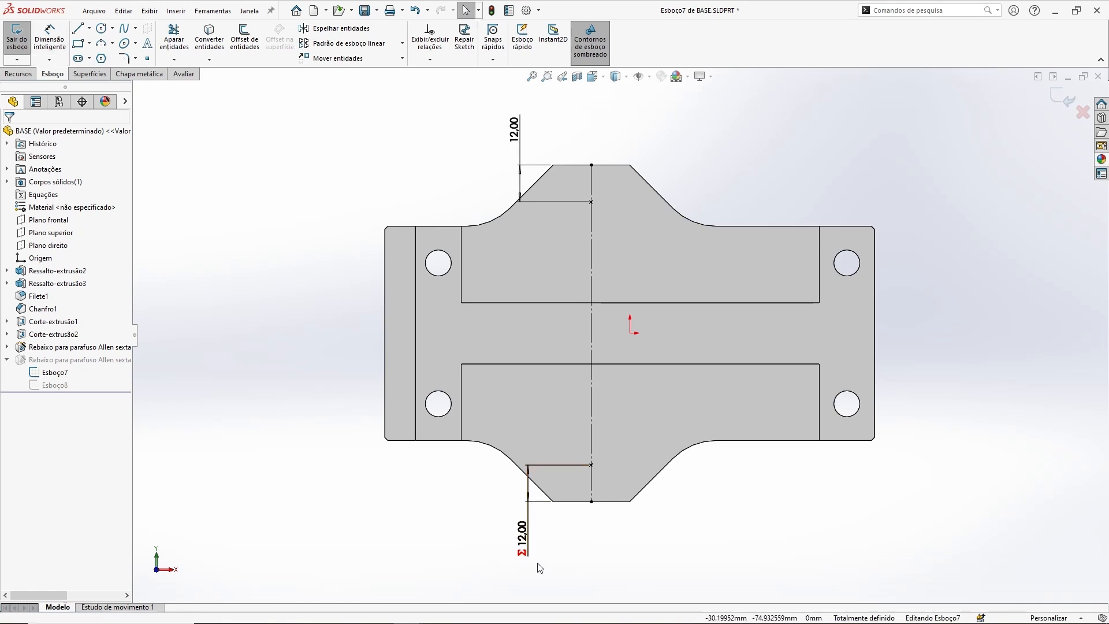
# Step: Add an extra sketch point near the base's lower right hole and link its distance from the right edge to "D1@Esboço7"
pyautogui.scroll(-3, 543, 554)
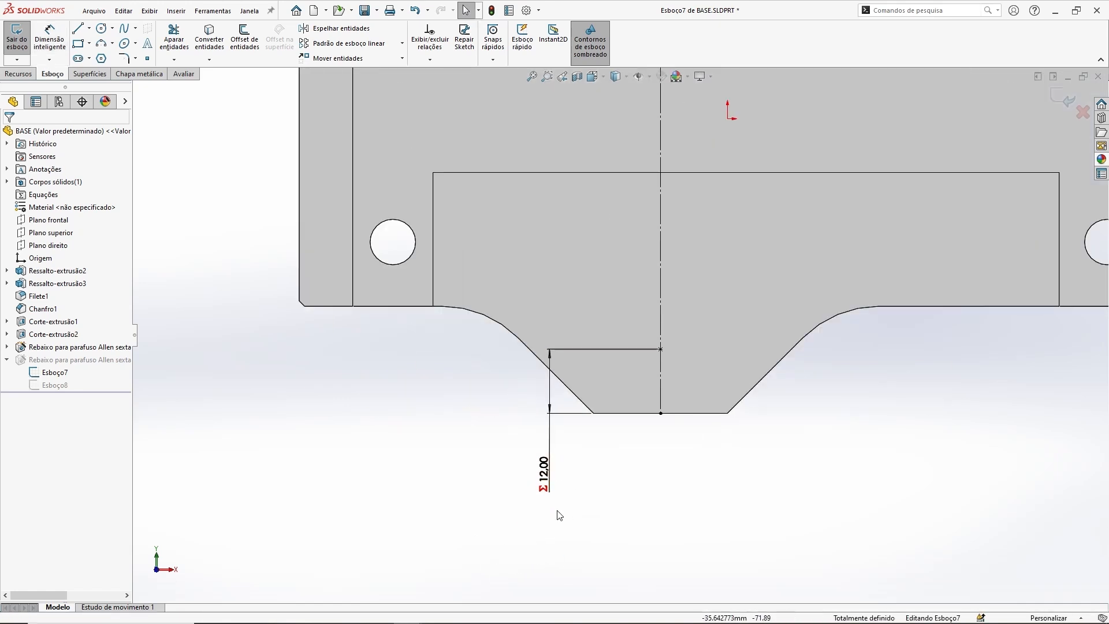
pyautogui.scroll(3, 602, 493)
pyautogui.keyDown('ctrl'); pyautogui.moveTo(740, 415); pyautogui.dragTo(691, 531, button='middle'); pyautogui.keyUp('ctrl')
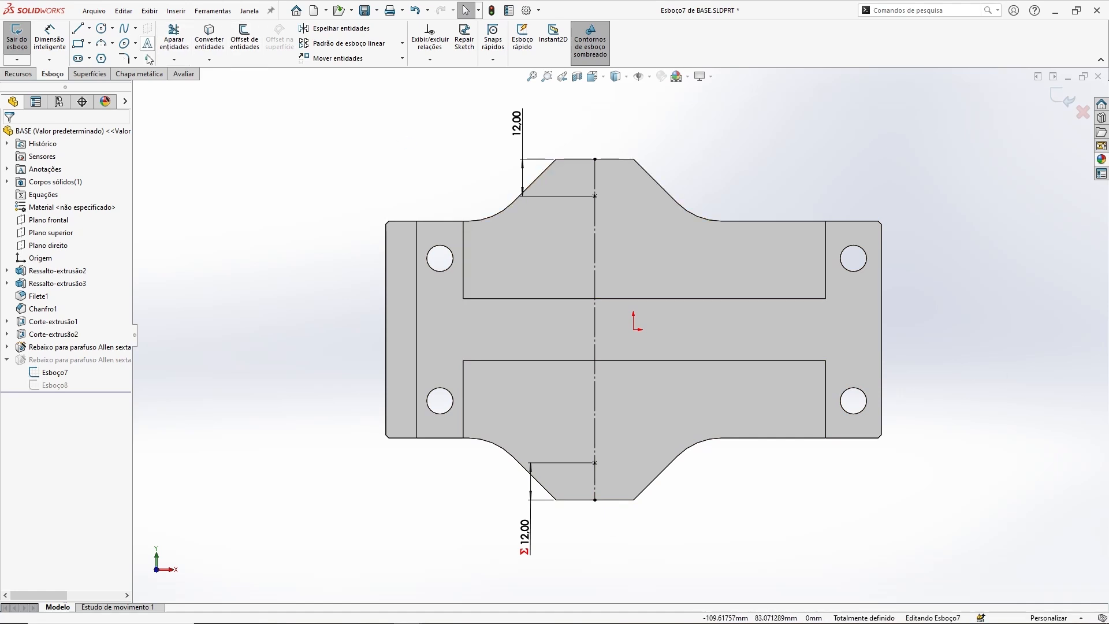
pyautogui.click(795, 404)
pyautogui.press('d')
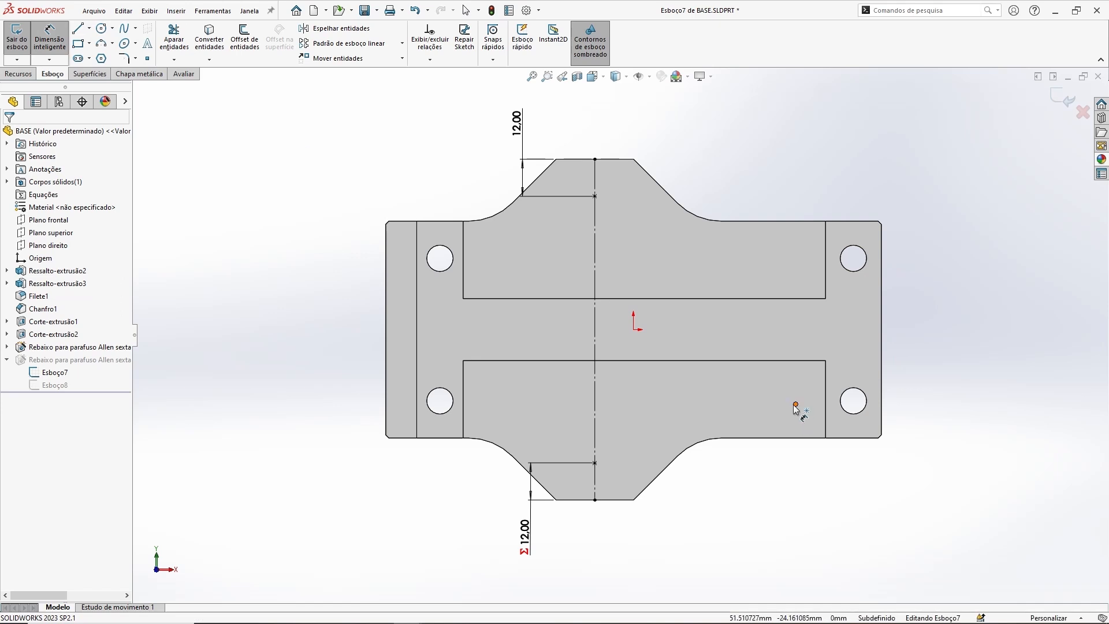
pyautogui.click(796, 405)
pyautogui.click(883, 385)
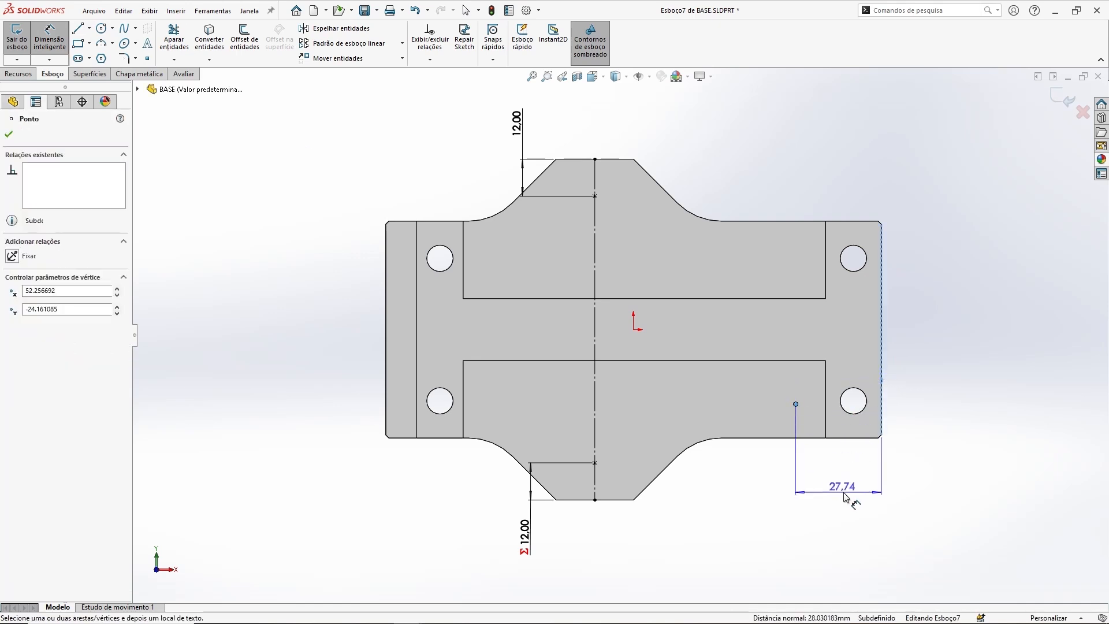
pyautogui.click(842, 491)
pyautogui.write('=')
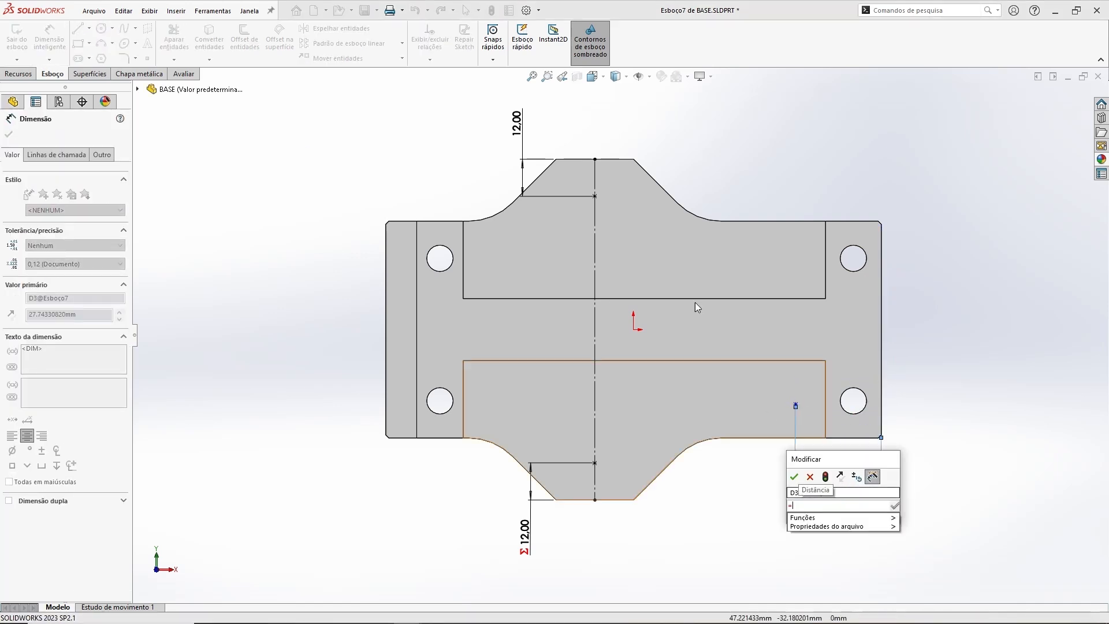
pyautogui.click(525, 138)
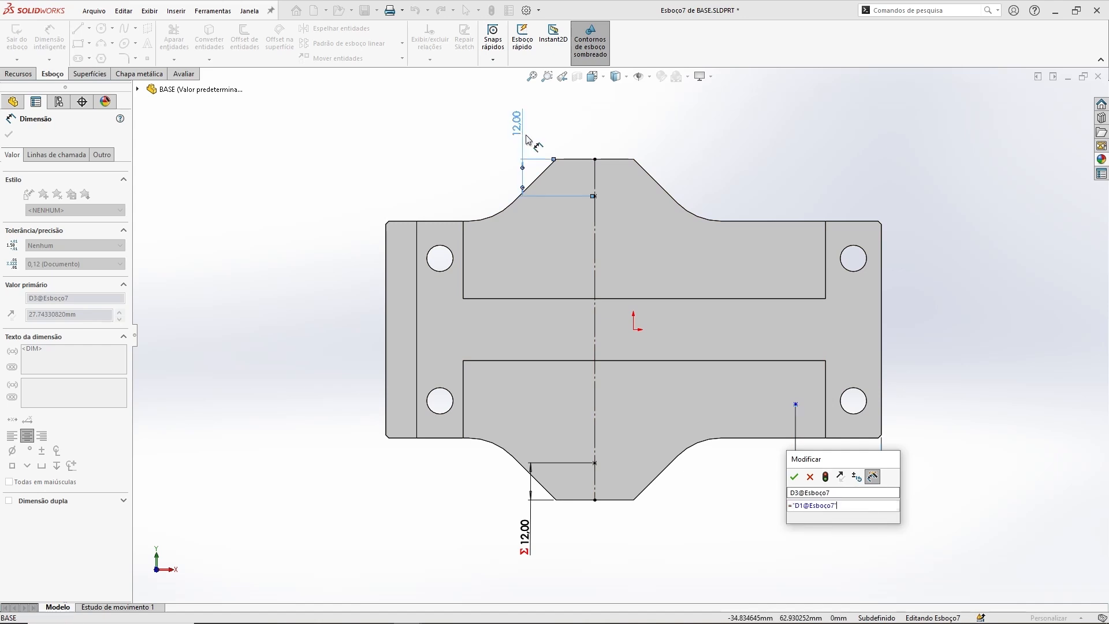
pyautogui.click(796, 477)
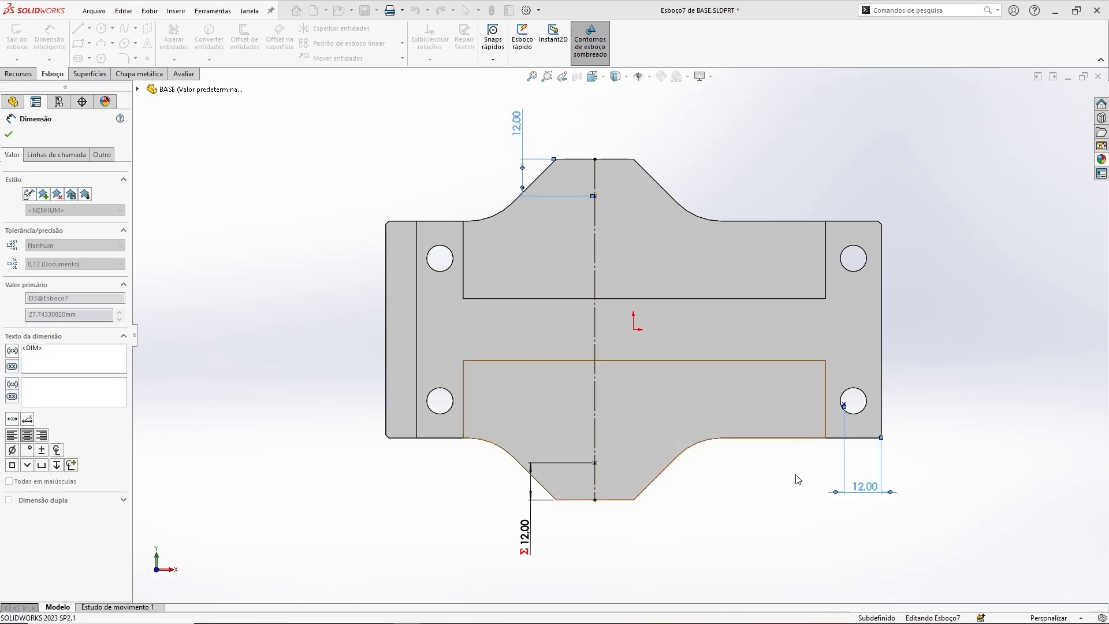
pyautogui.press('Escape')
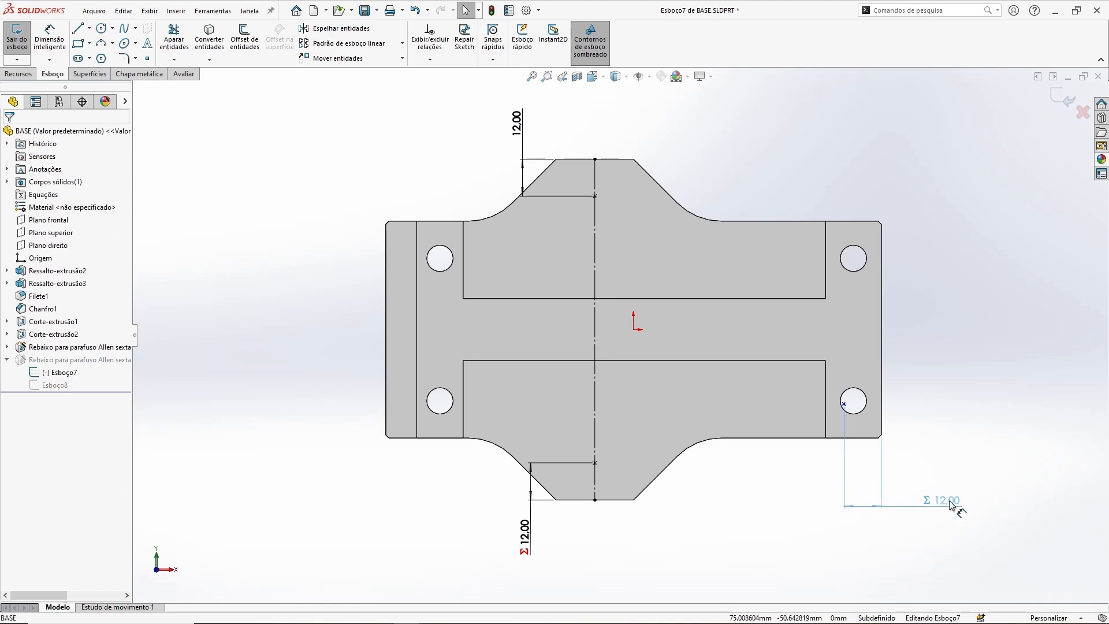
# Step: Test the linked dimensions by setting the upper hole point's edge distance to 20 mm, 15 mm and back to 12 mm
pyautogui.doubleClick(517, 124)
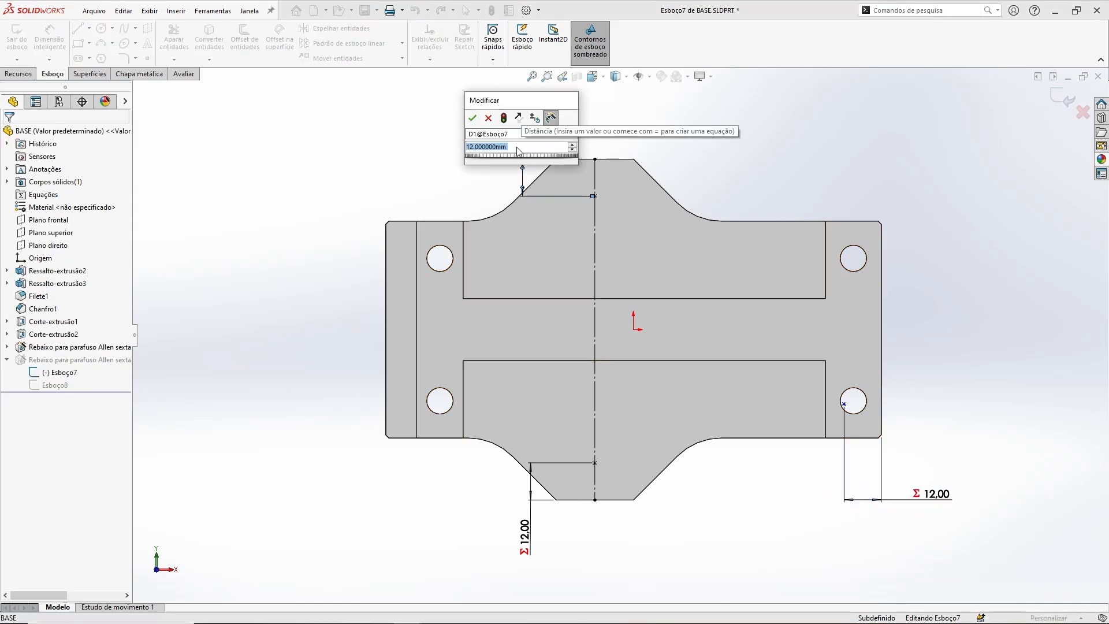
pyautogui.write('20')
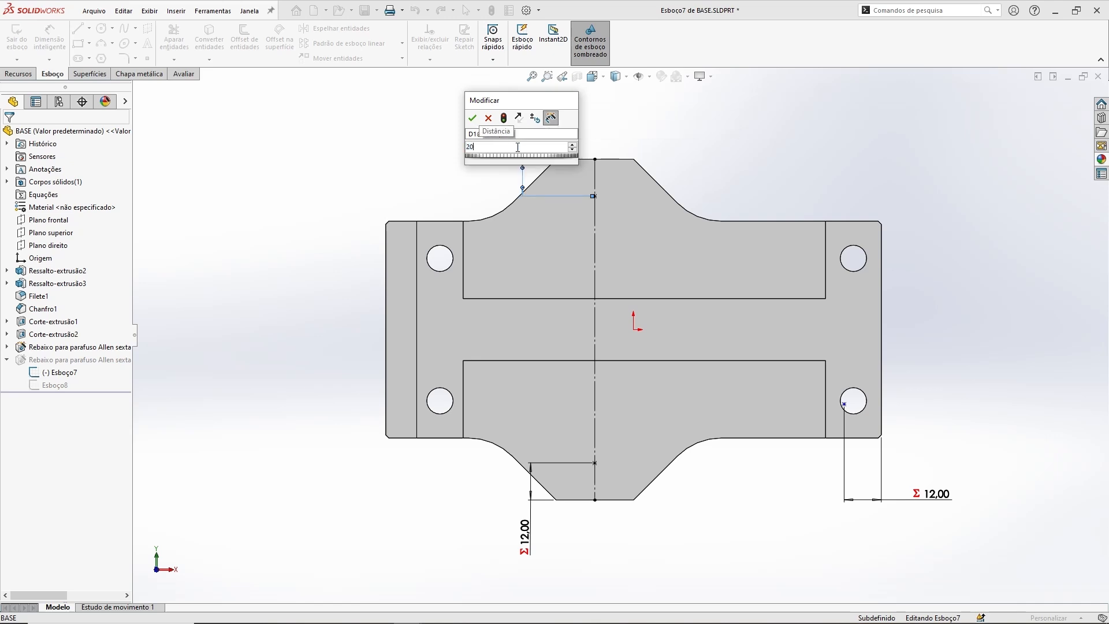
pyautogui.press('Return')
pyautogui.press('Escape')
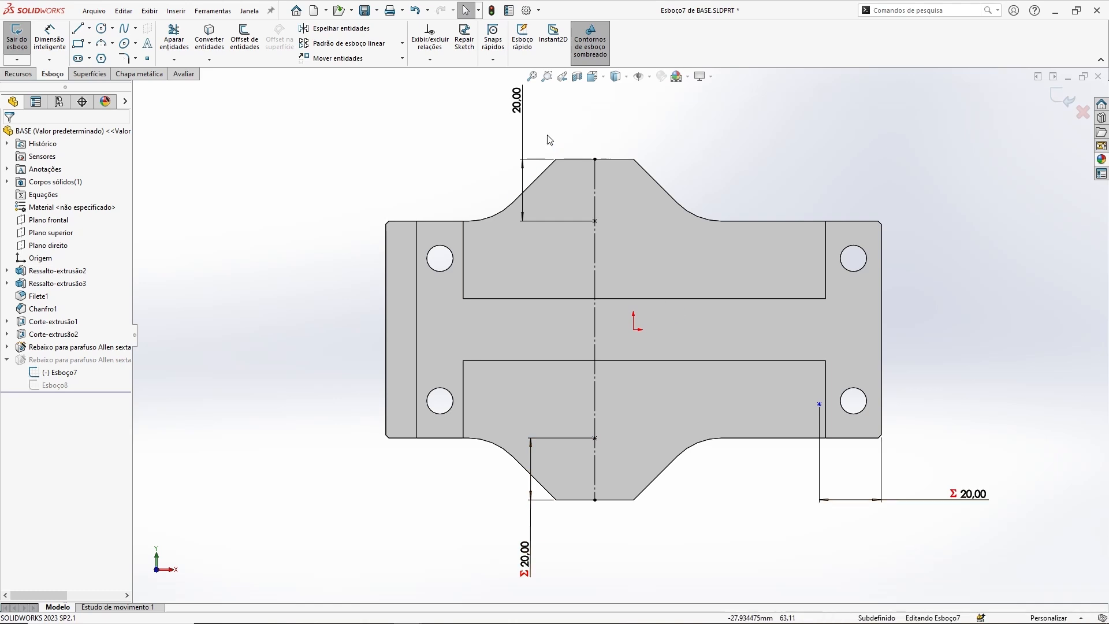
pyautogui.doubleClick(518, 99)
pyautogui.write('15')
pyautogui.press('Return')
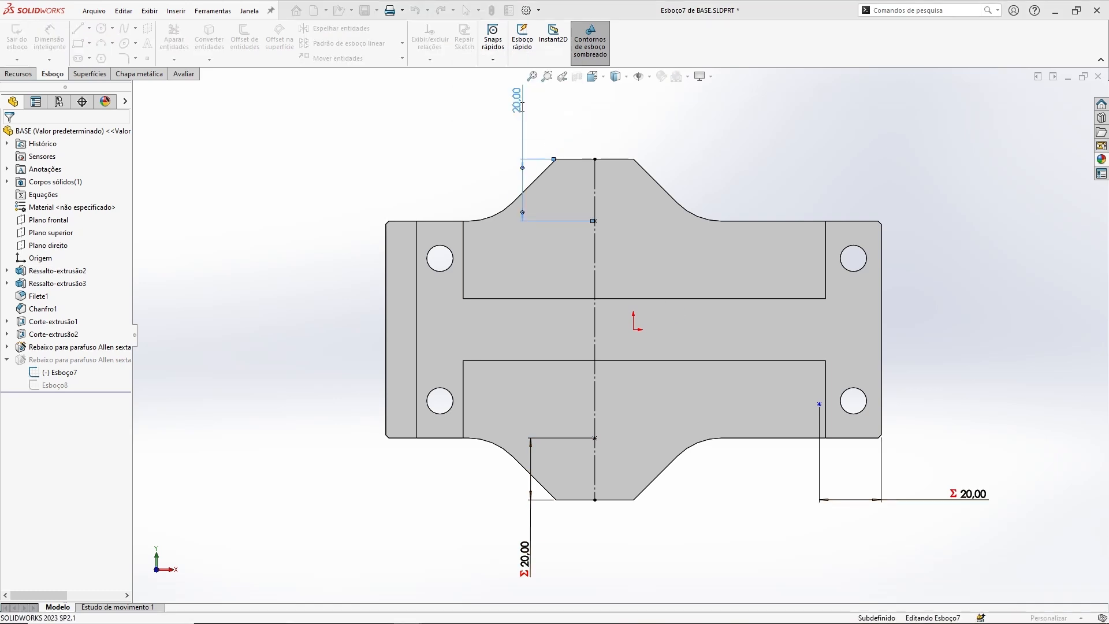
pyautogui.press('Escape')
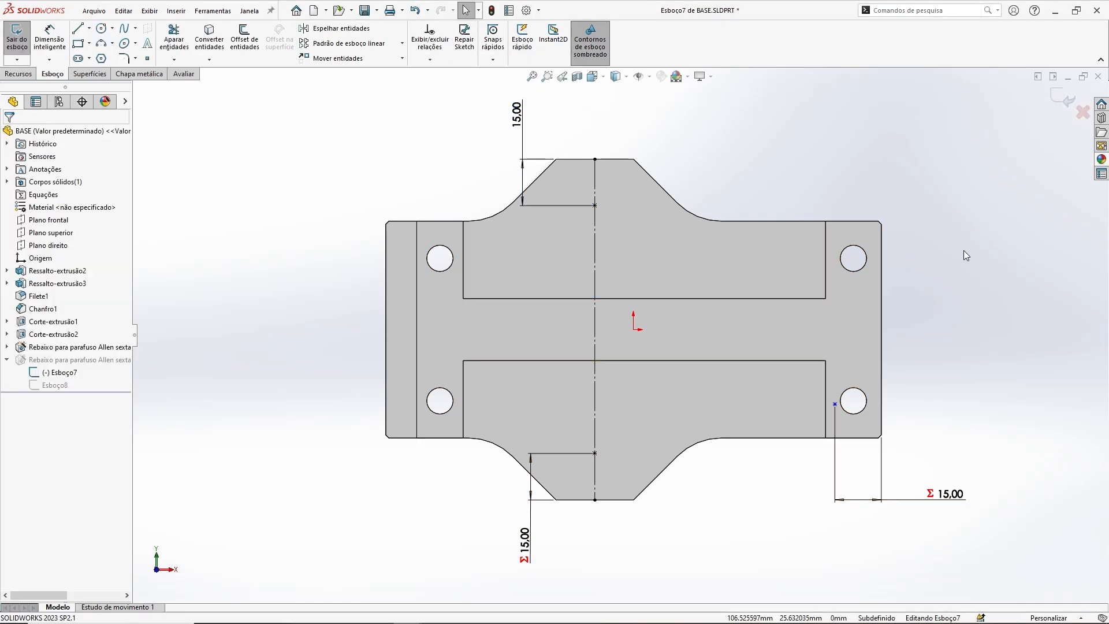
pyautogui.doubleClick(518, 116)
pyautogui.write('12')
pyautogui.press('Return')
pyautogui.press('Escape')
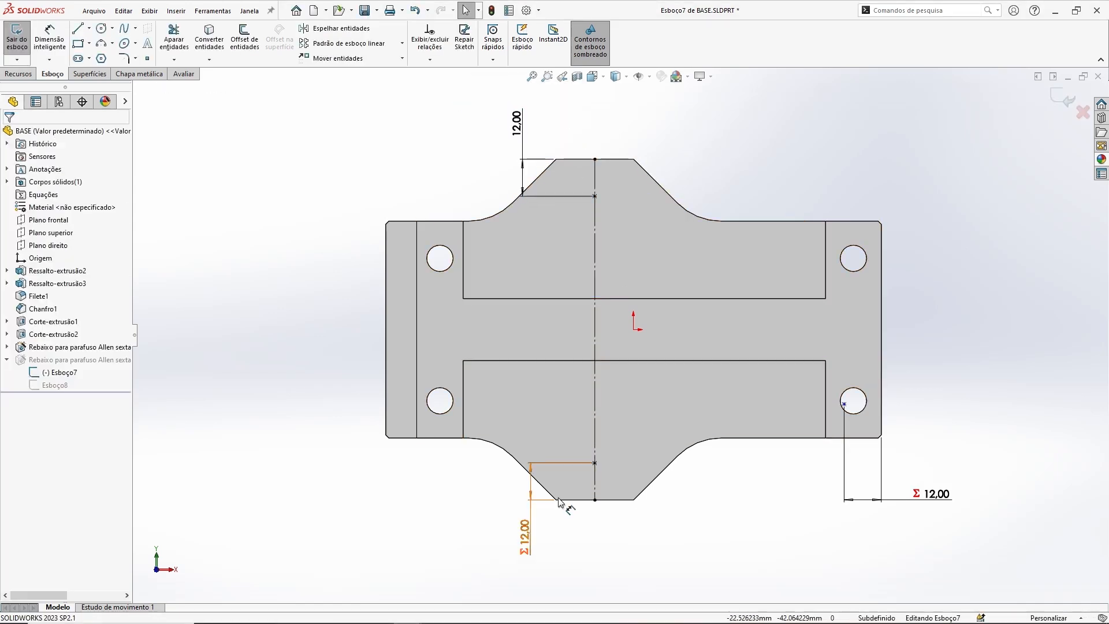
# Step: Delete the extra point near the lower right hole together with its linked dimension
pyautogui.moveTo(788, 566); pyautogui.dragTo(1022, 359)
pyautogui.press('Delete')
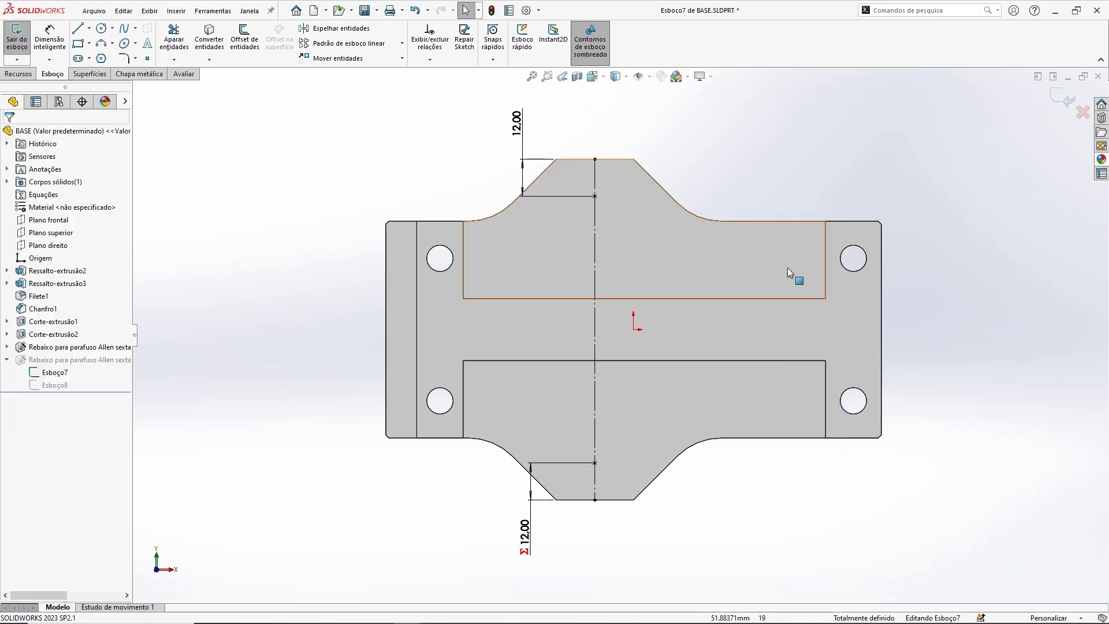
# Step: Exit the hole position sketch, then close the BASE part with its changes saved to return to the vise assembly
pyautogui.click(1068, 91)
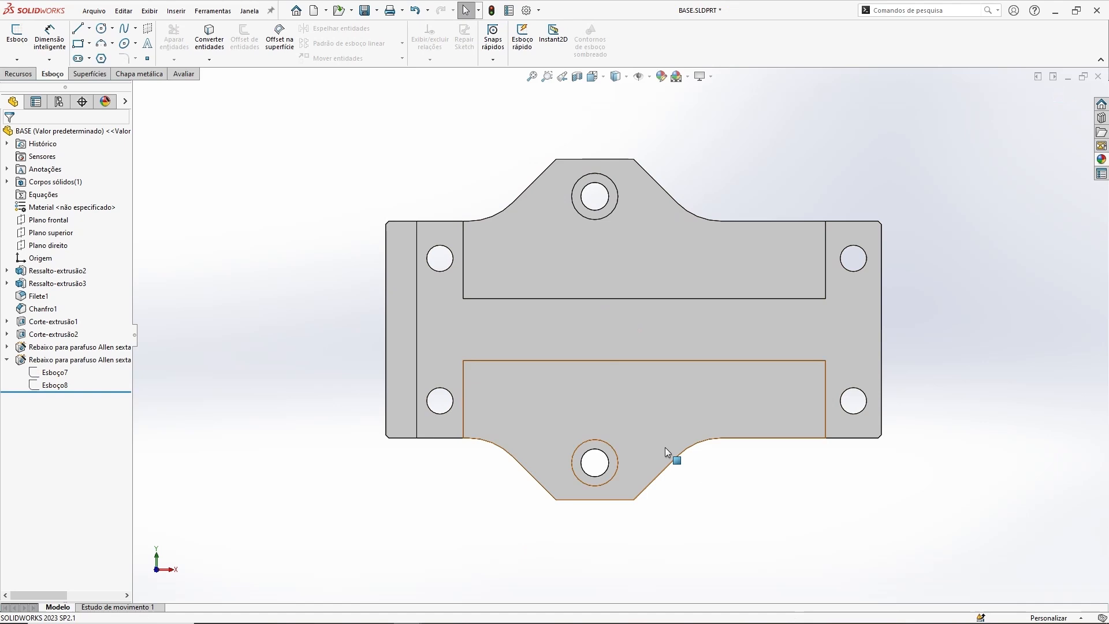
pyautogui.click(1096, 78)
pyautogui.click(527, 315)
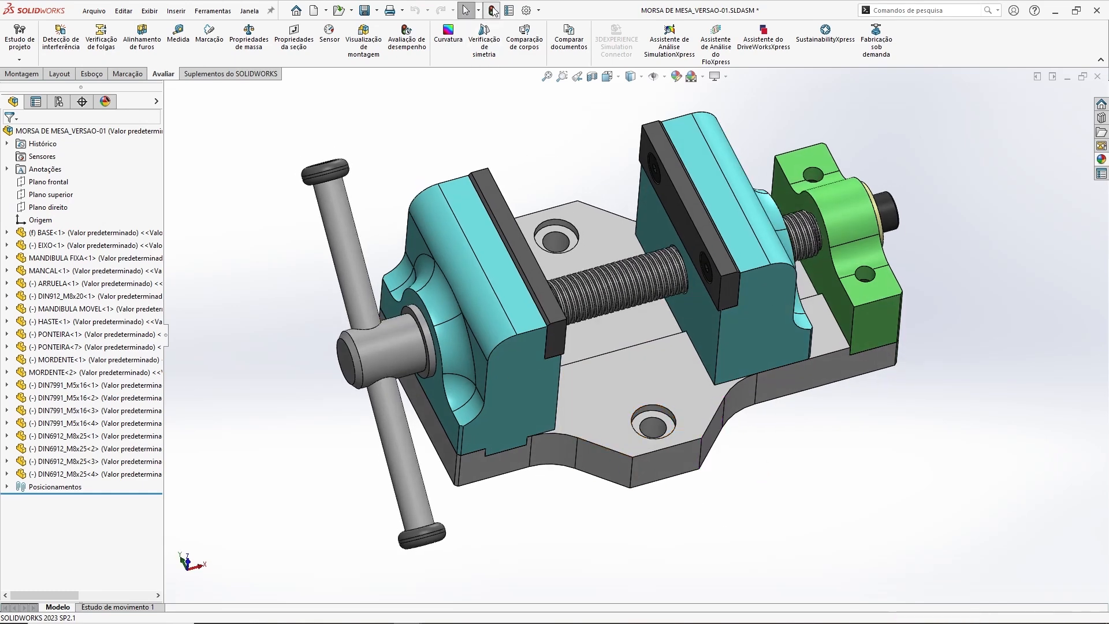
# Step: Reopen the BASE part from the assembly, examine its counterbored holes from an angled view, and close it
pyautogui.click(591, 238)
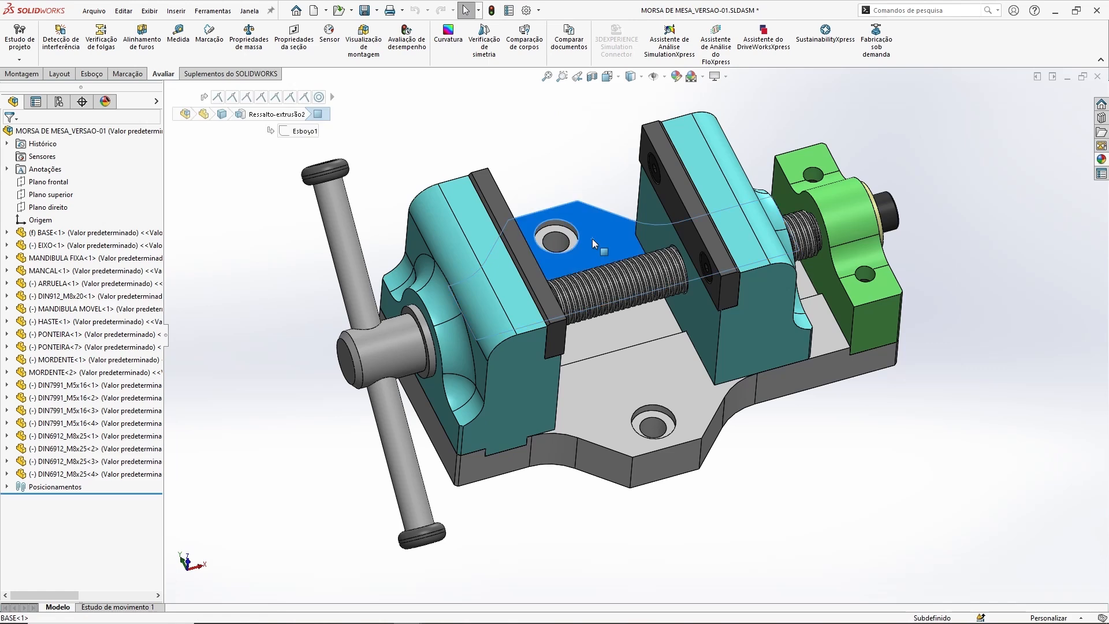
pyautogui.click(624, 175)
pyautogui.moveTo(787, 411); pyautogui.dragTo(769, 441, button='middle')
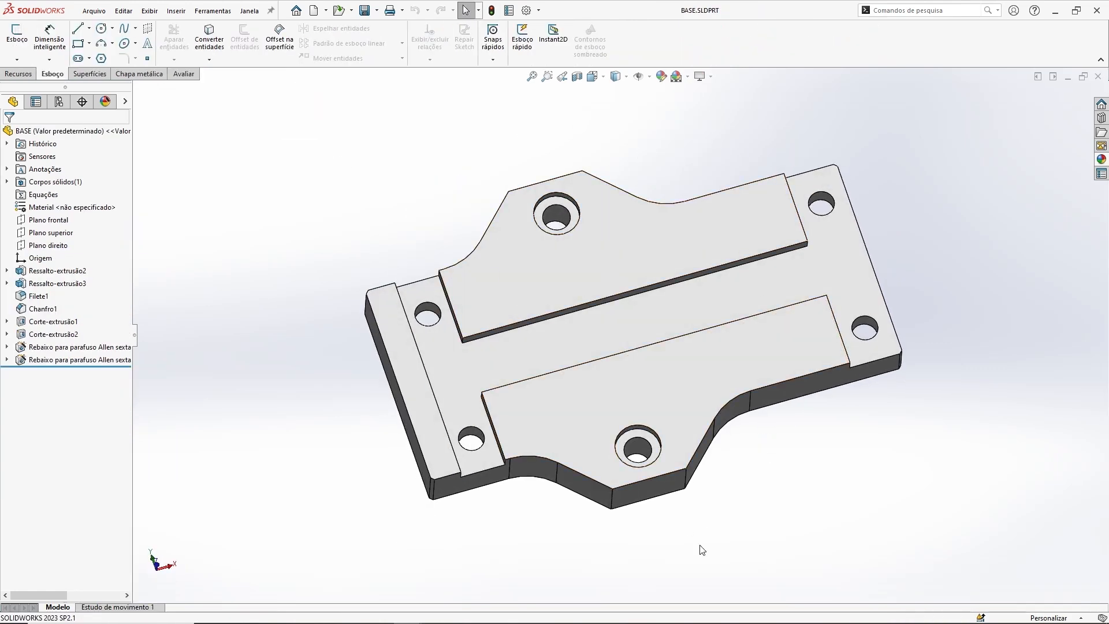
pyautogui.moveTo(839, 468)
pyautogui.mouseDown(button='middle')
pyautogui.moveTo(838, 456)
pyautogui.moveTo(840, 473)
pyautogui.mouseUp(button='middle')
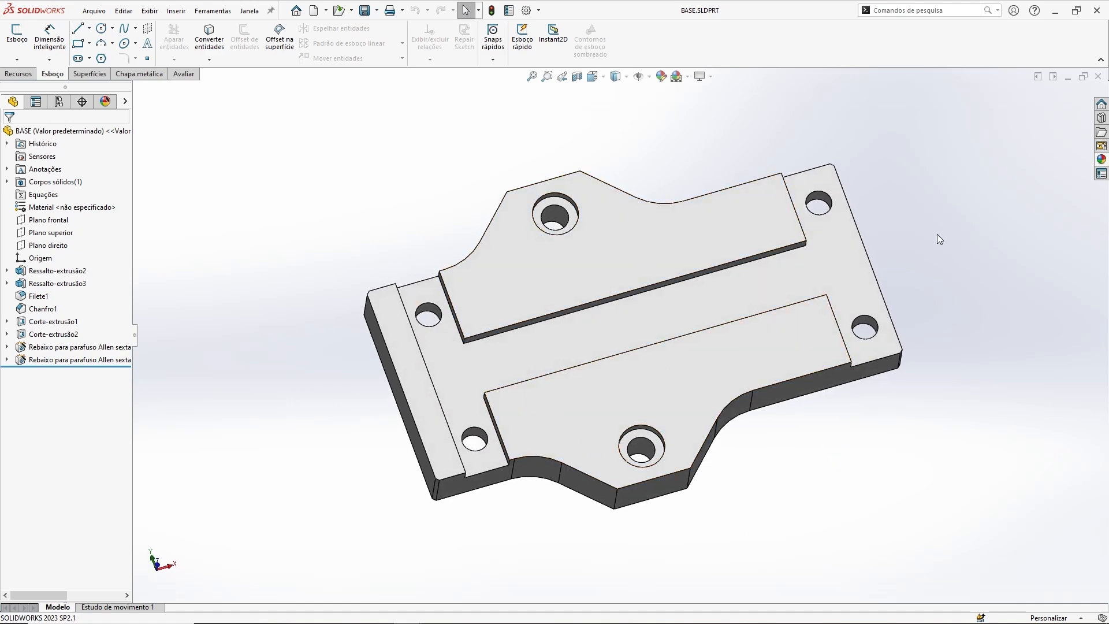
pyautogui.click(1098, 78)
# Step: Narrow the assembly's feature tree to give the vise model more room
pyautogui.moveTo(809, 555); pyautogui.dragTo(783, 517, button='middle')
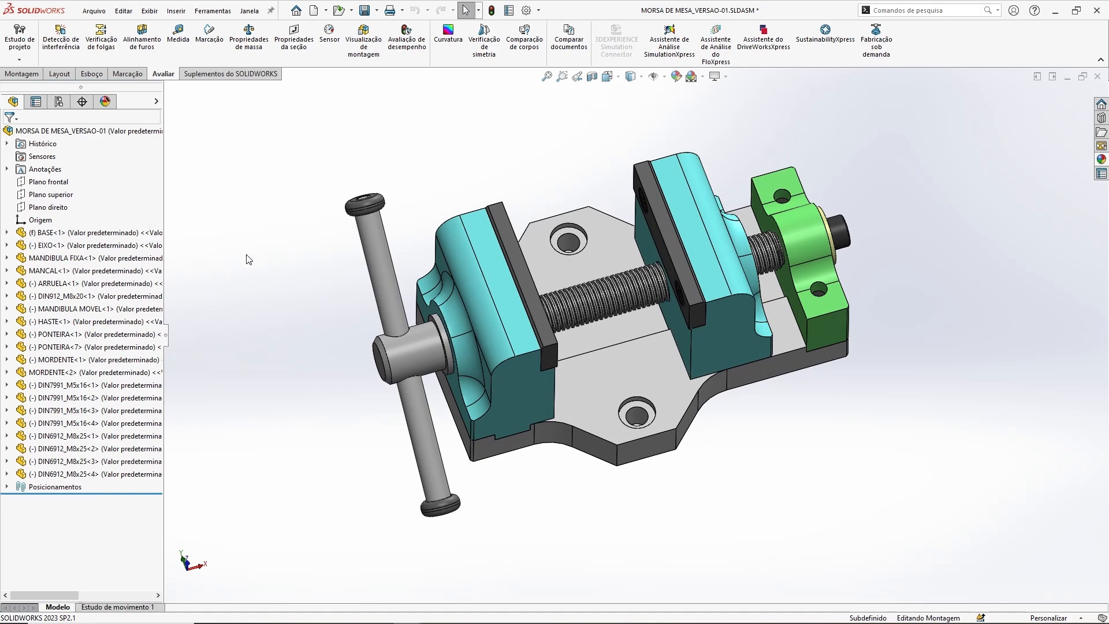
pyautogui.moveTo(162, 212); pyautogui.dragTo(131, 212)
pyautogui.moveTo(804, 448); pyautogui.dragTo(777, 438, button='middle')
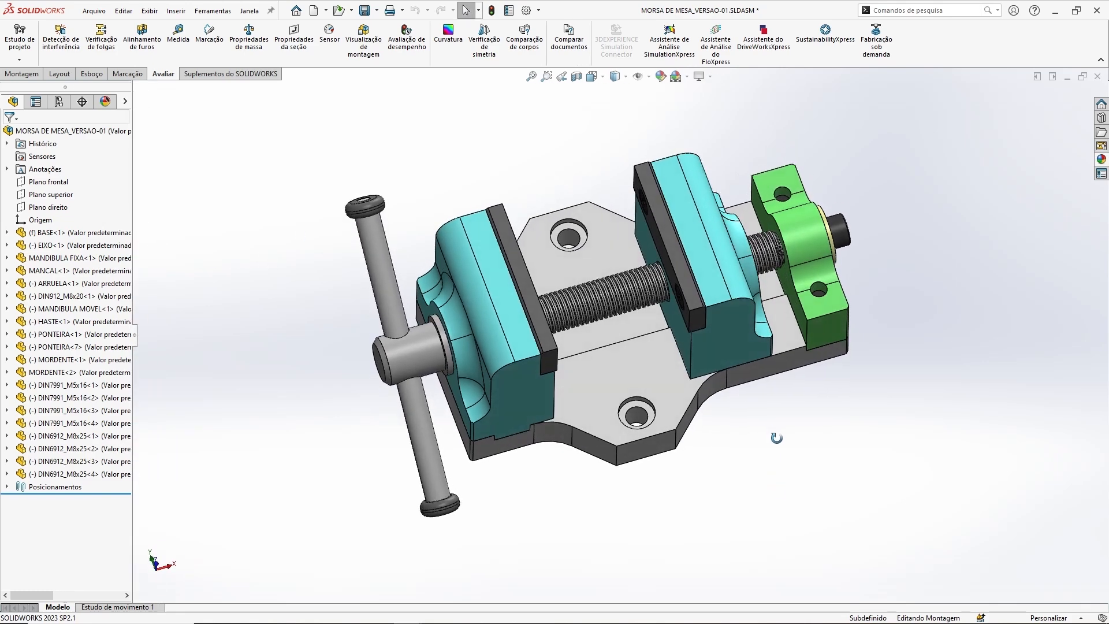